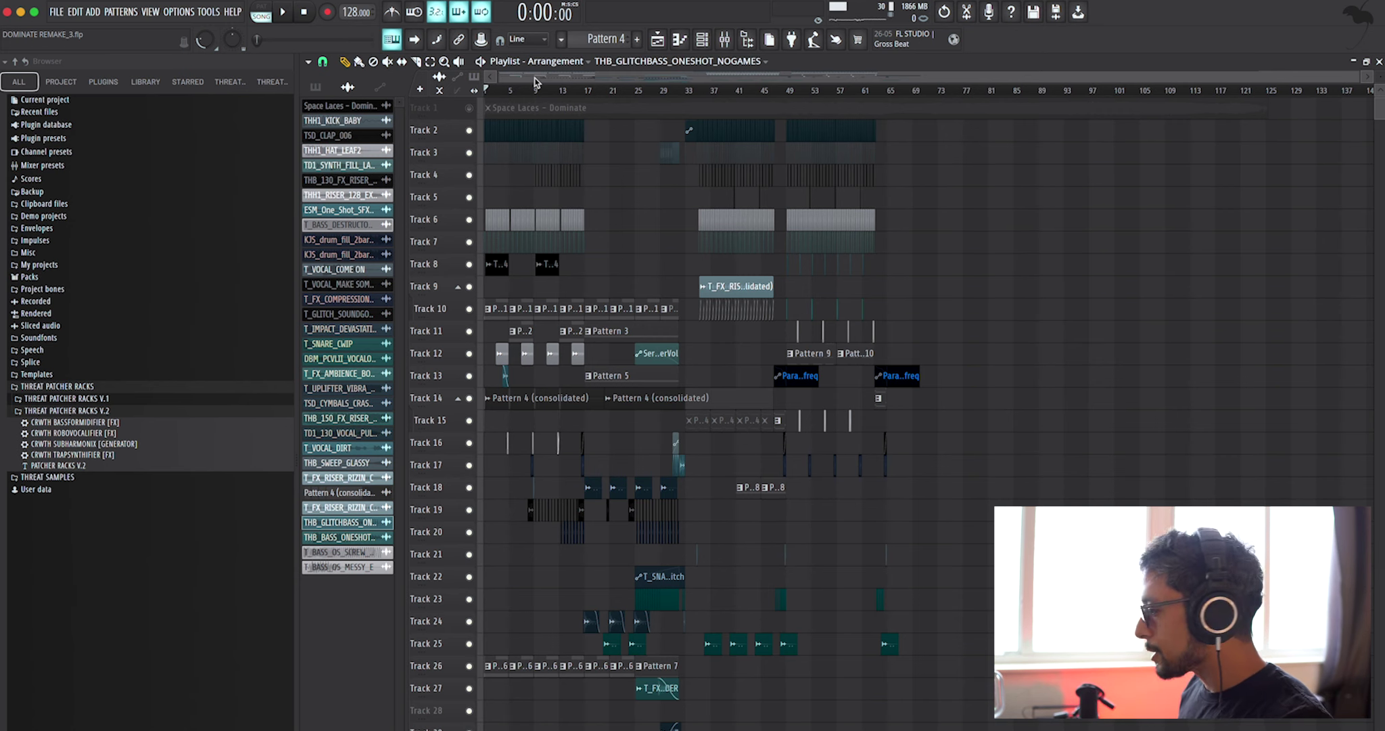
# - Try to trim the end of the first THH1_KICK_BABY clip on Track 3, and undo the change
pyautogui.moveTo(1356, 75); pyautogui.dragTo(586, 76)
pyautogui.scroll(5, 560, 256)
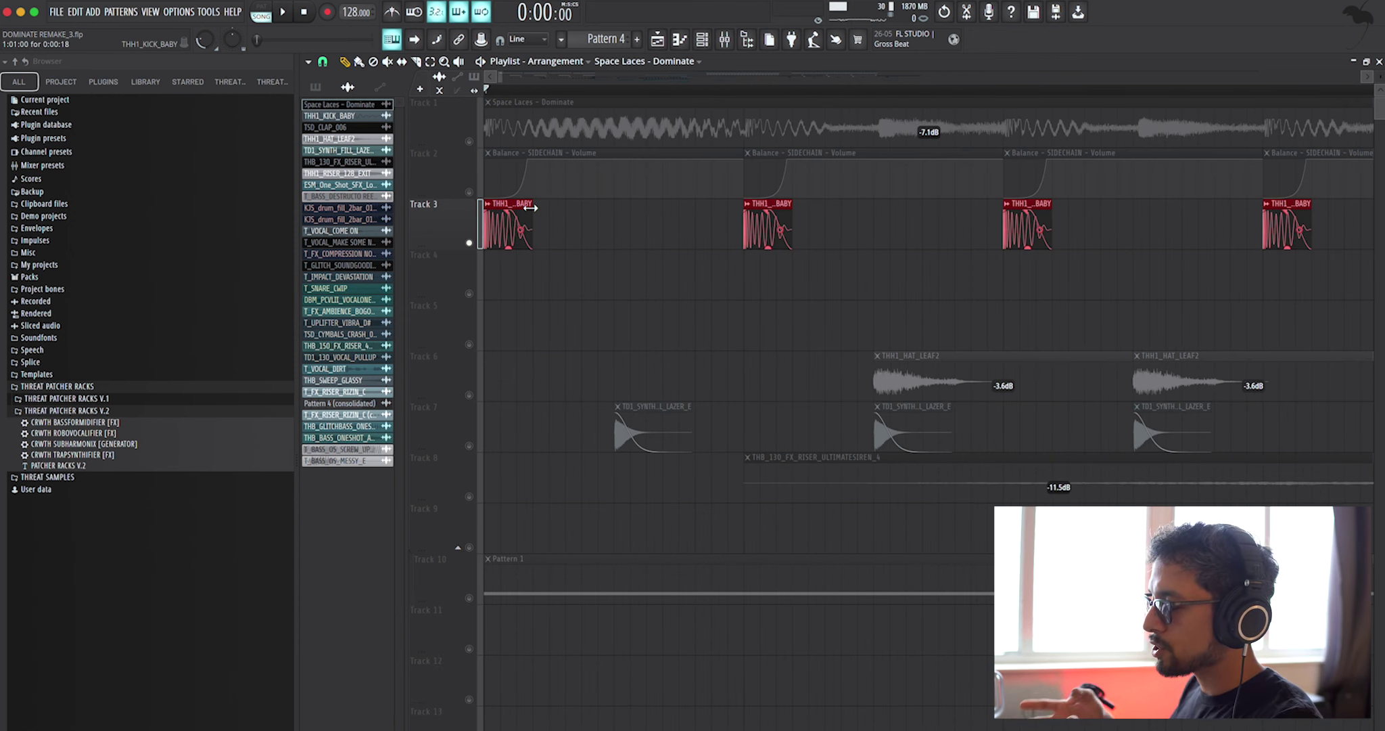
pyautogui.moveTo(530, 208)
pyautogui.mouseDown()
pyautogui.moveTo(679, 200)
pyautogui.moveTo(527, 211)
pyautogui.mouseUp()
pyautogui.hotkey('ctrl', 'z')
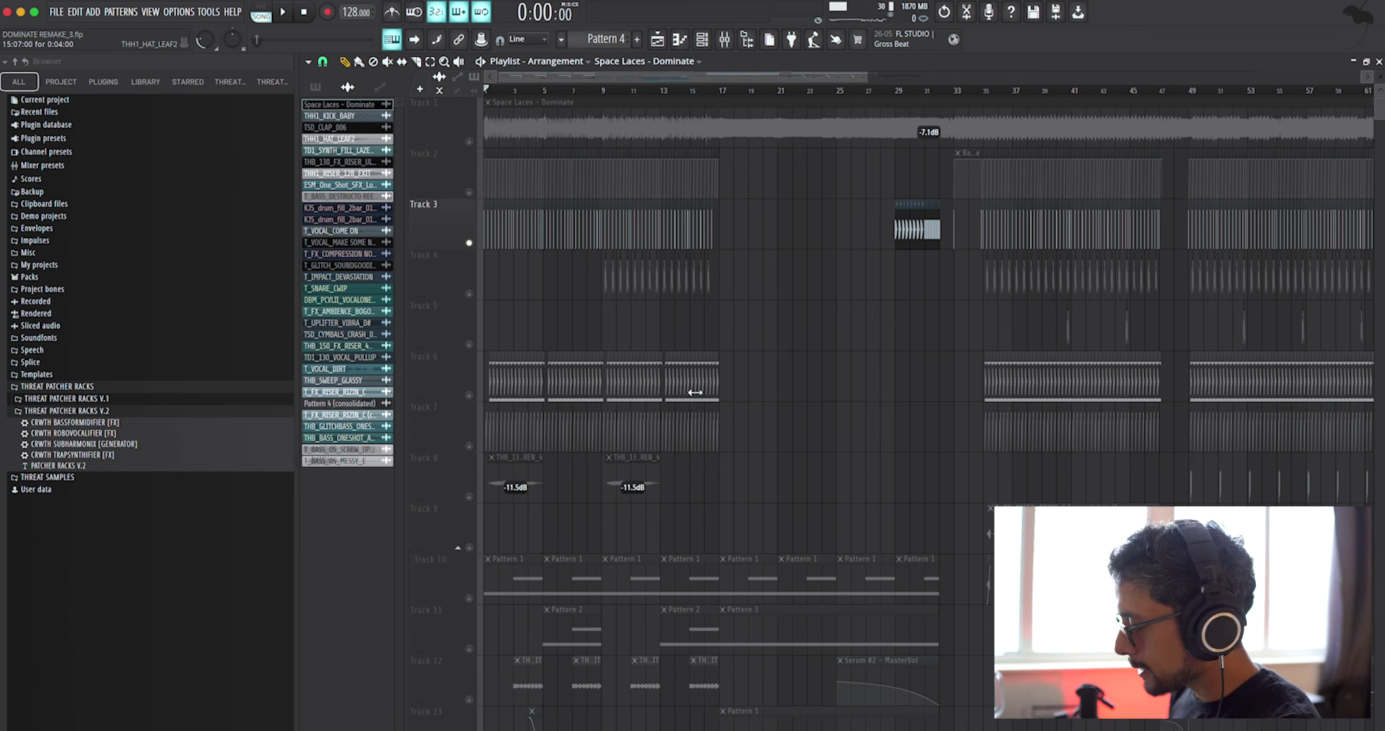
# - Unmute Track 4 and inspect the sample settings of a TSD_CLAP_006 clip near bar 9
pyautogui.scroll(5, 634, 263)
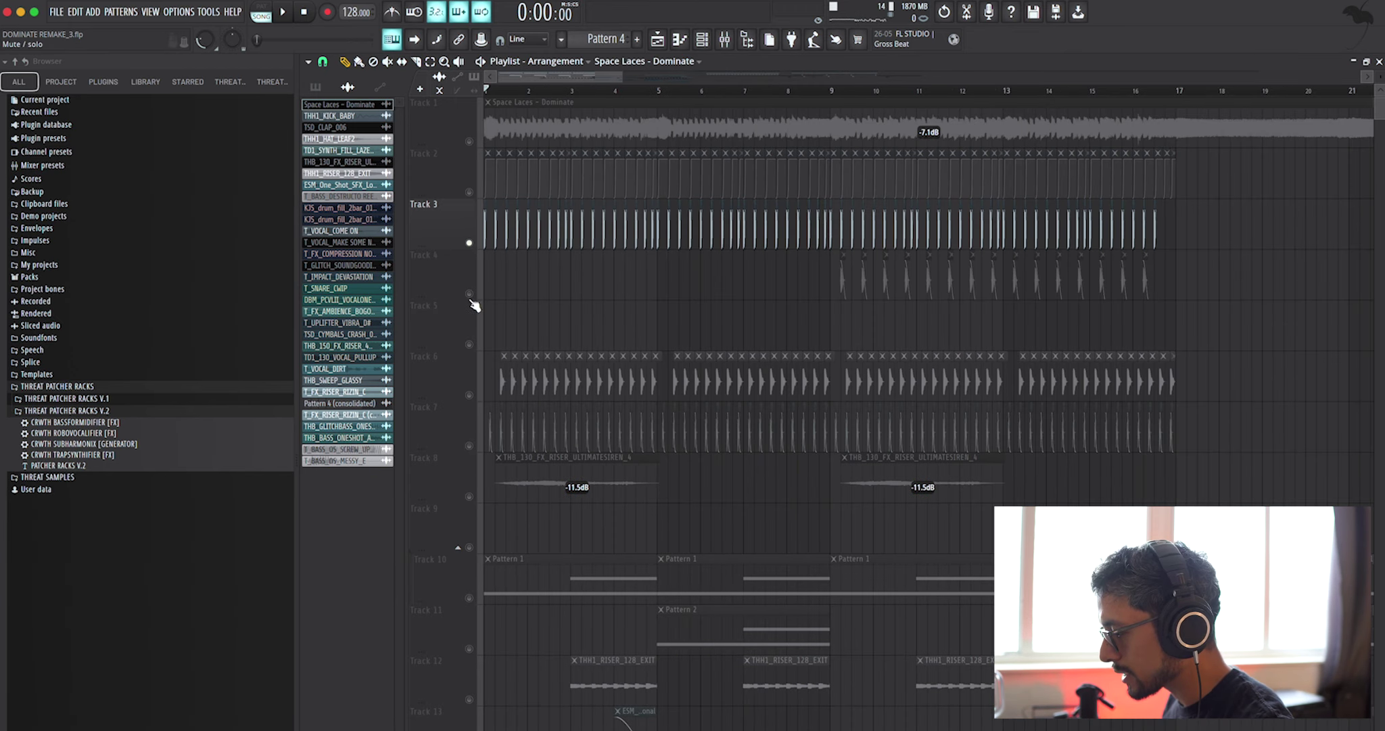
pyautogui.scroll(6, 811, 306)
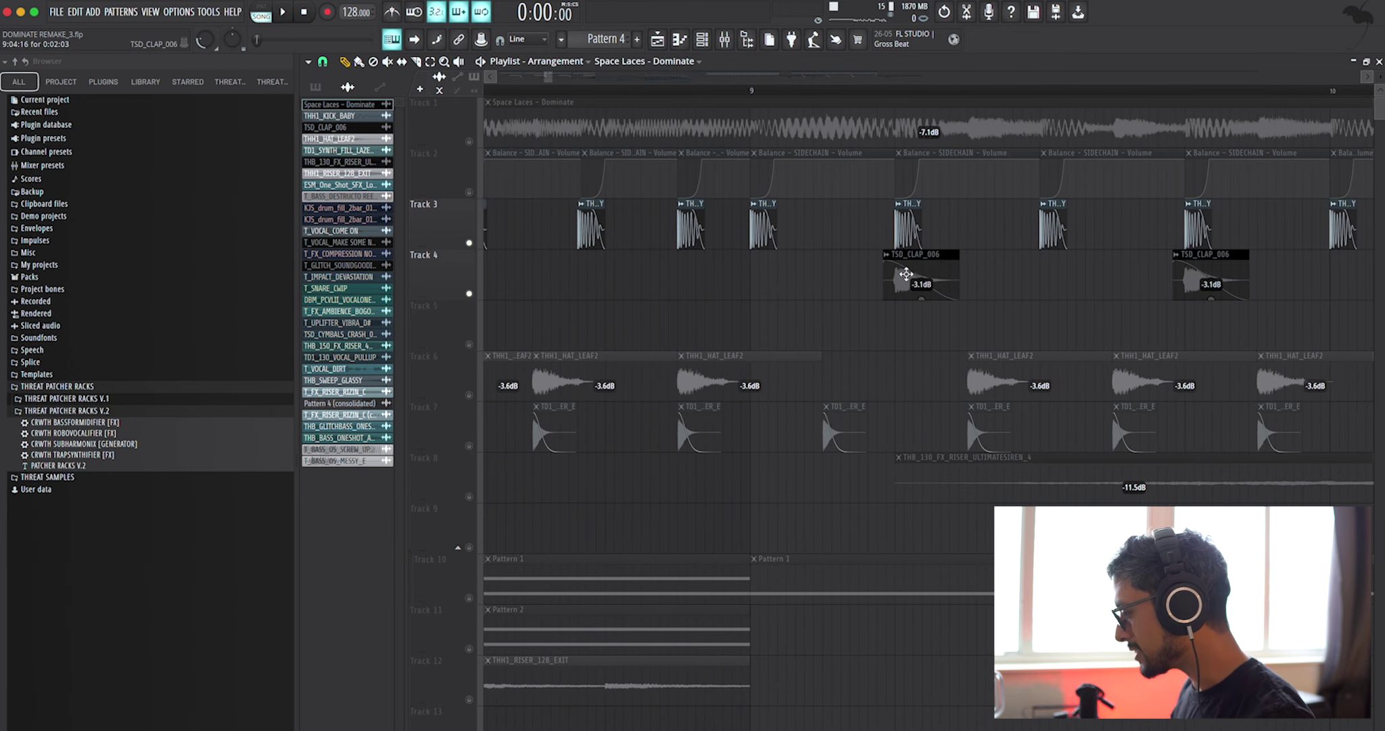
pyautogui.doubleClick(906, 273)
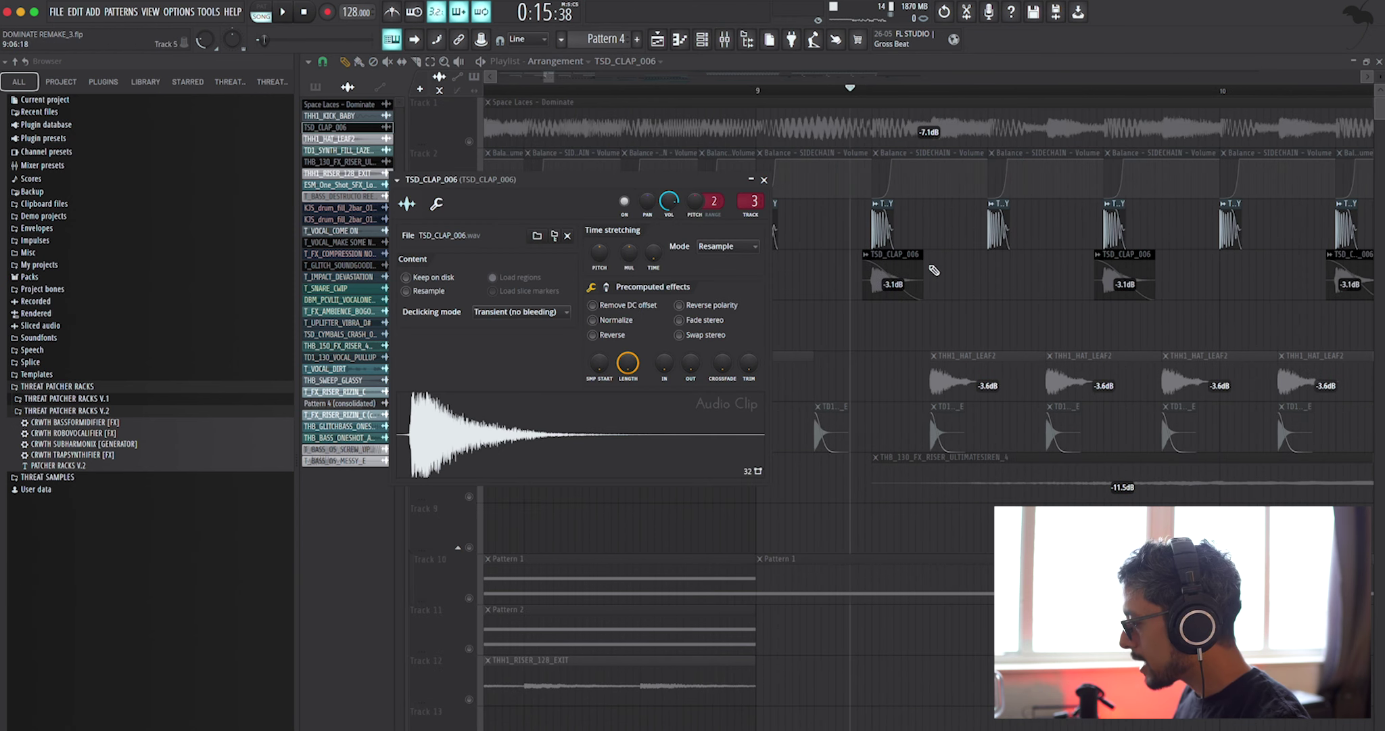
pyautogui.click(764, 179)
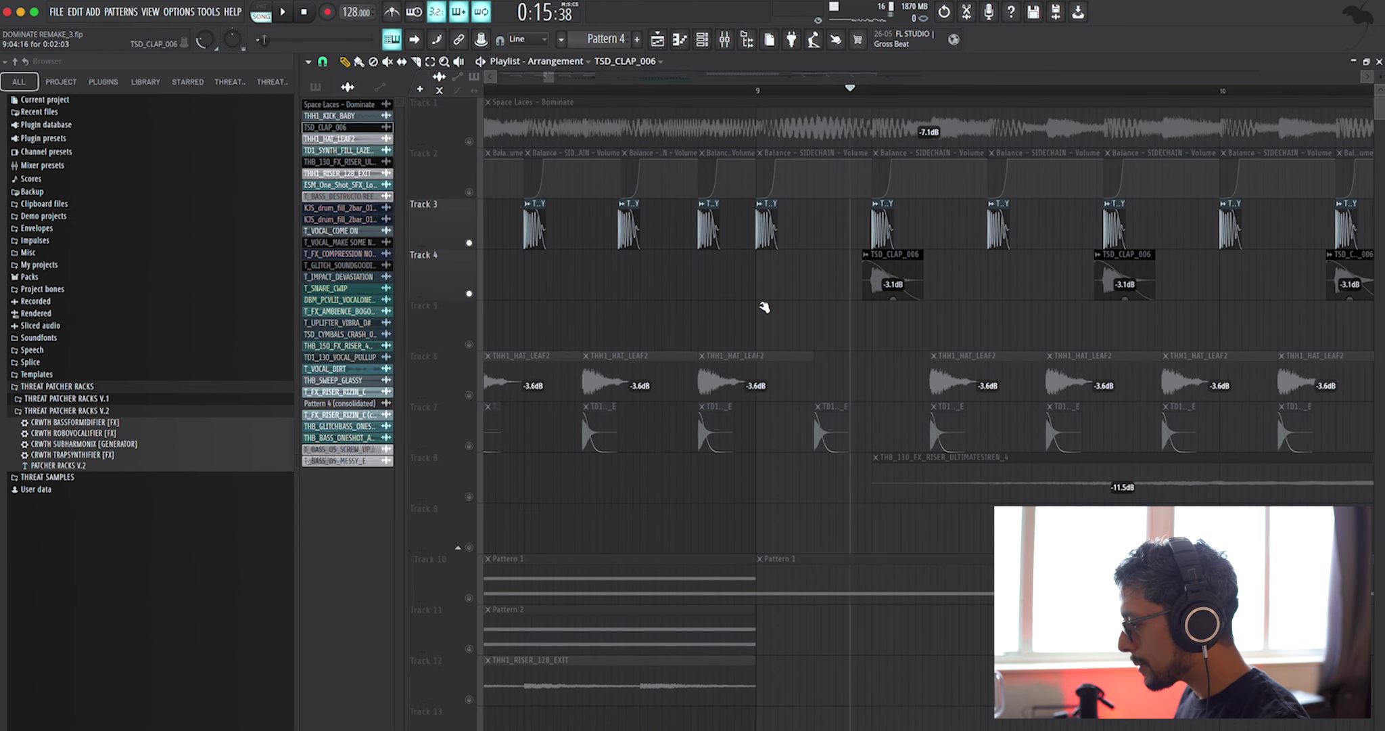
# - Select the TSD_CLAP_006 clips on Track 4, try to adjust them slightly, and clear the selection
pyautogui.click(908, 257)
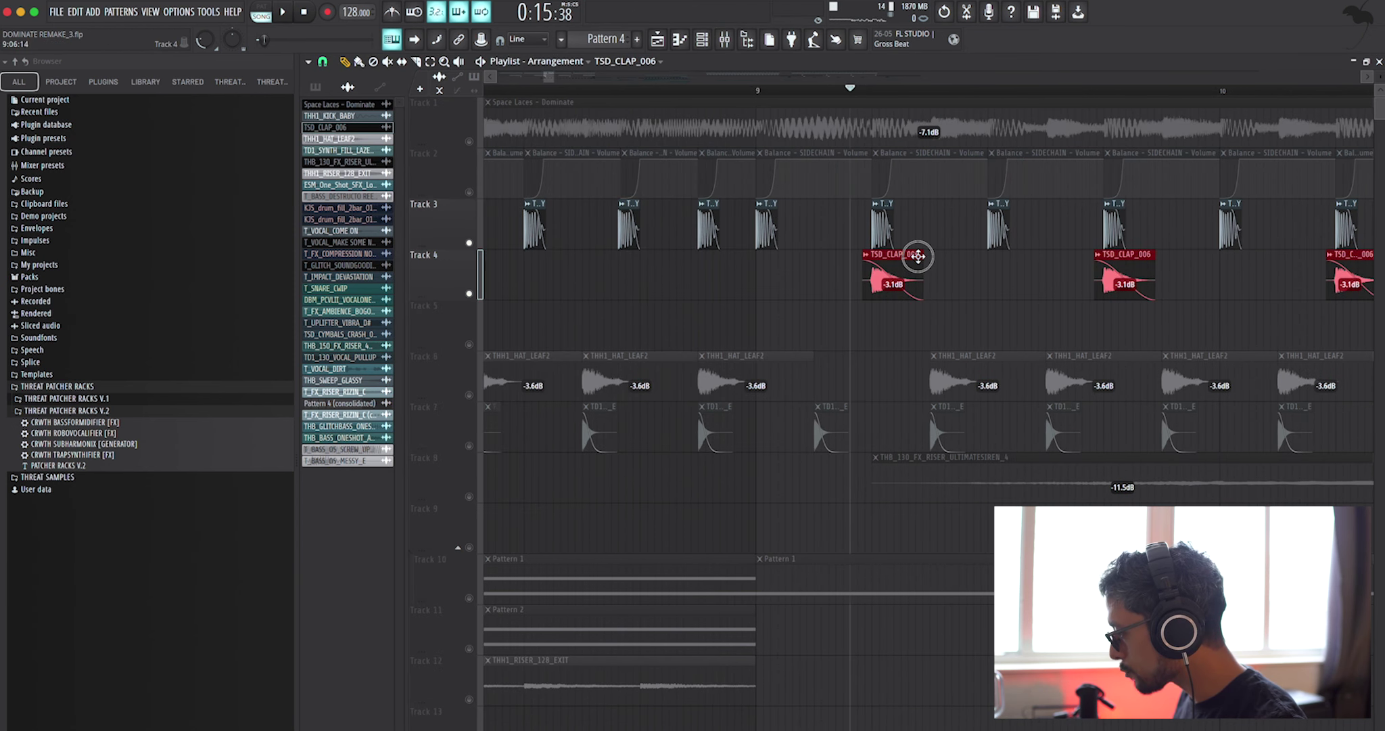
pyautogui.moveTo(924, 254); pyautogui.dragTo(935, 255)
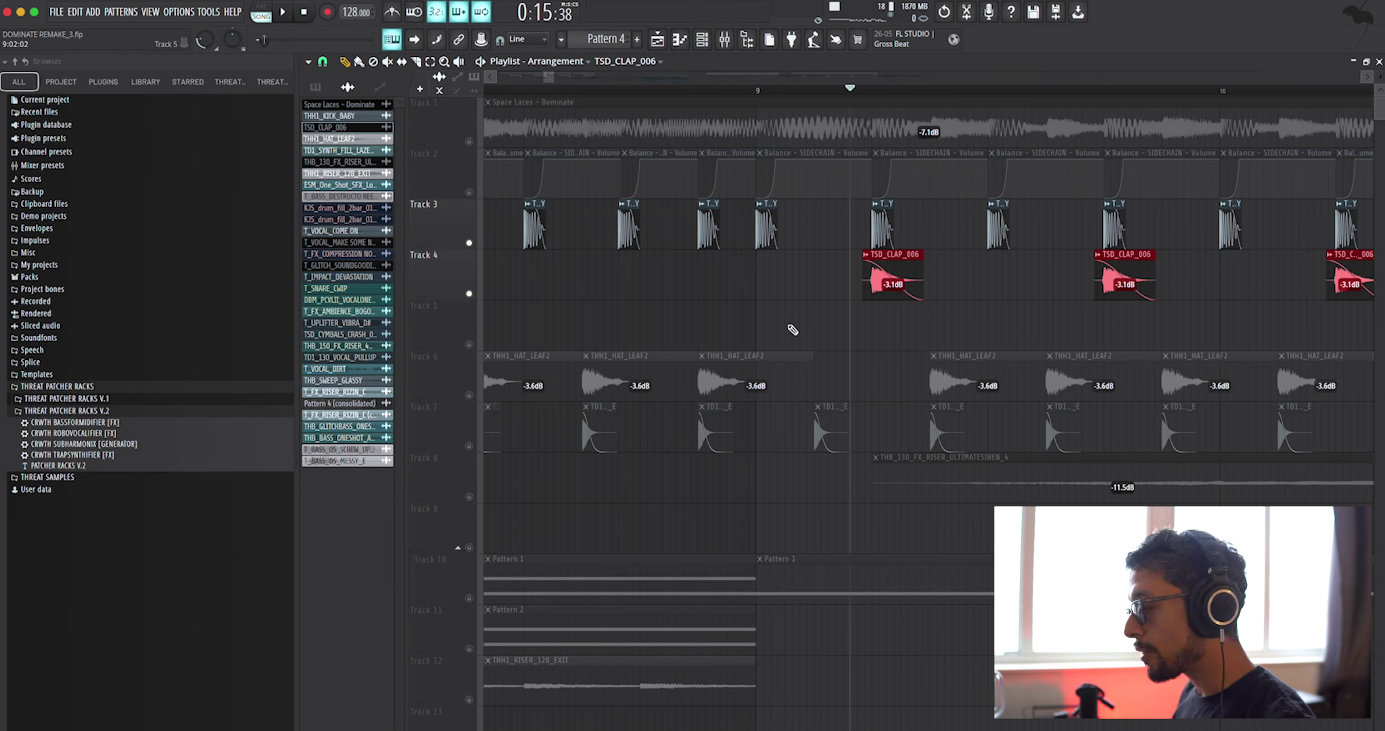
pyautogui.click(763, 331)
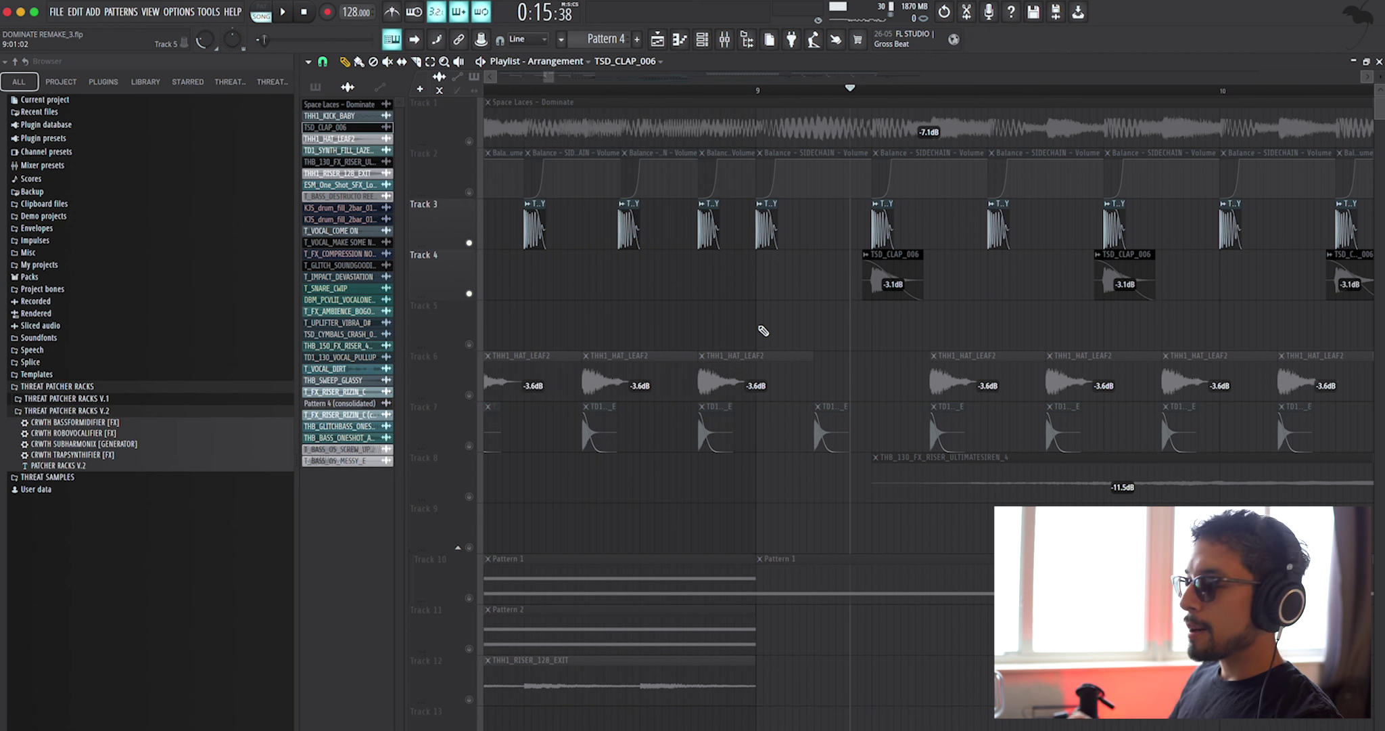
# - Unmute the THH1_HAT_LEAF2 hats on Track 6 and play the section around bar 9 with the kick and clap
pyautogui.keyDown('ctrl'); pyautogui.scroll(-2, 764, 330); pyautogui.keyUp('ctrl')
pyautogui.keyDown('ctrl'); pyautogui.scroll(-2, 763, 331); pyautogui.keyUp('ctrl')
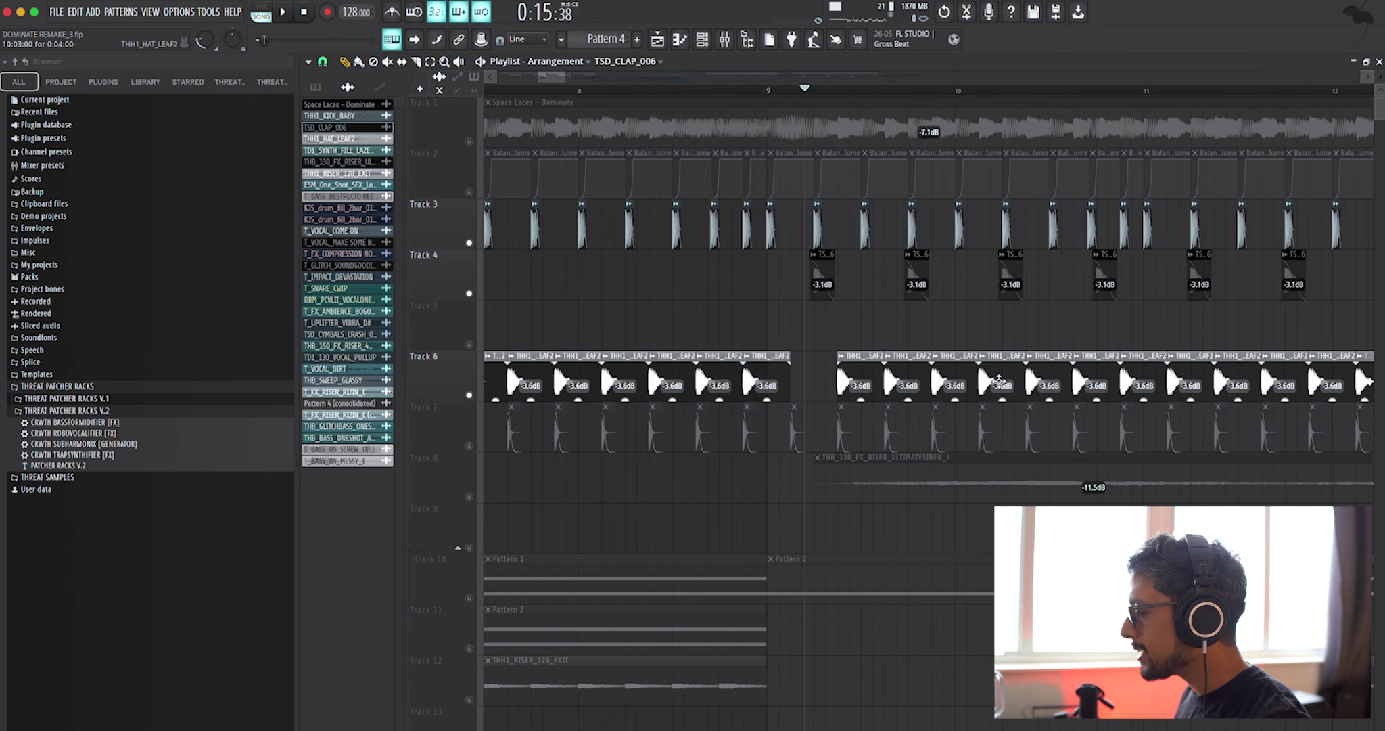
pyautogui.keyDown('ctrl'); pyautogui.scroll(3, 999, 380); pyautogui.keyUp('ctrl')
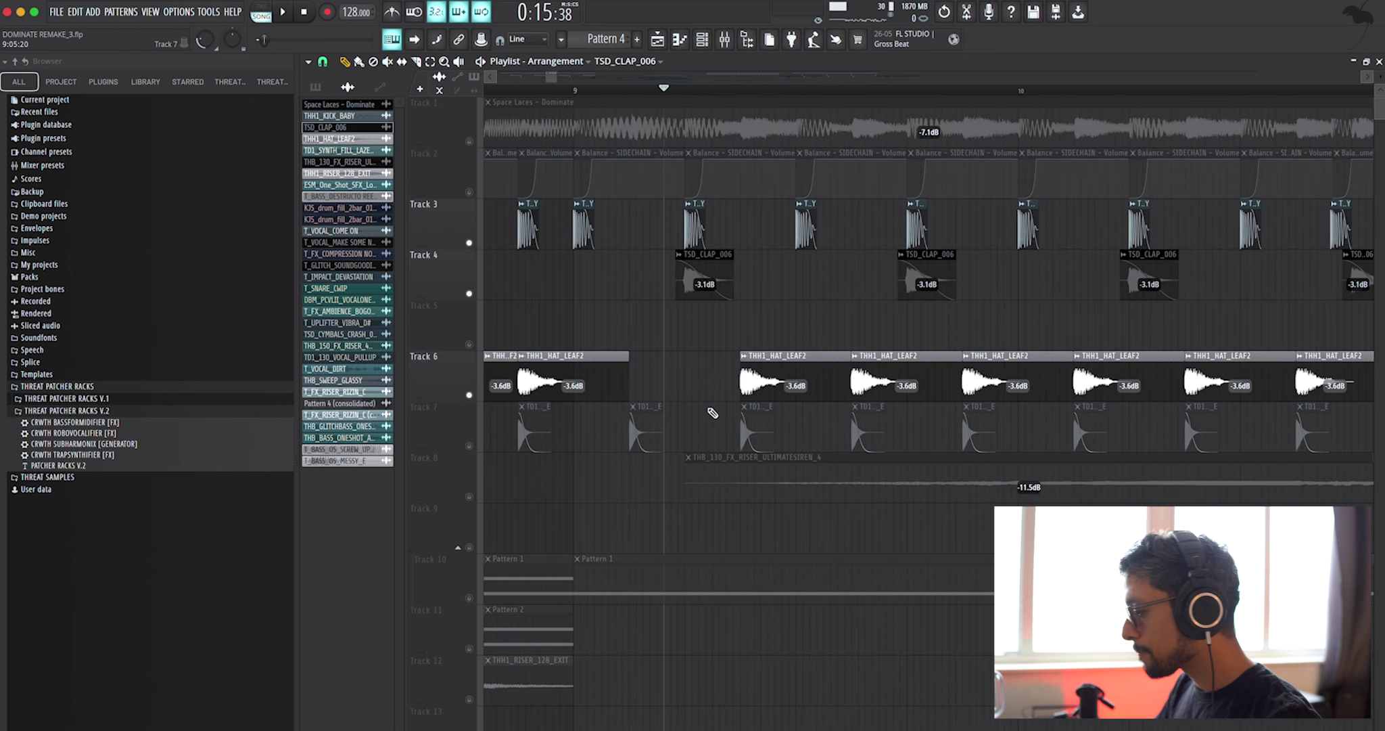
pyautogui.press('space')
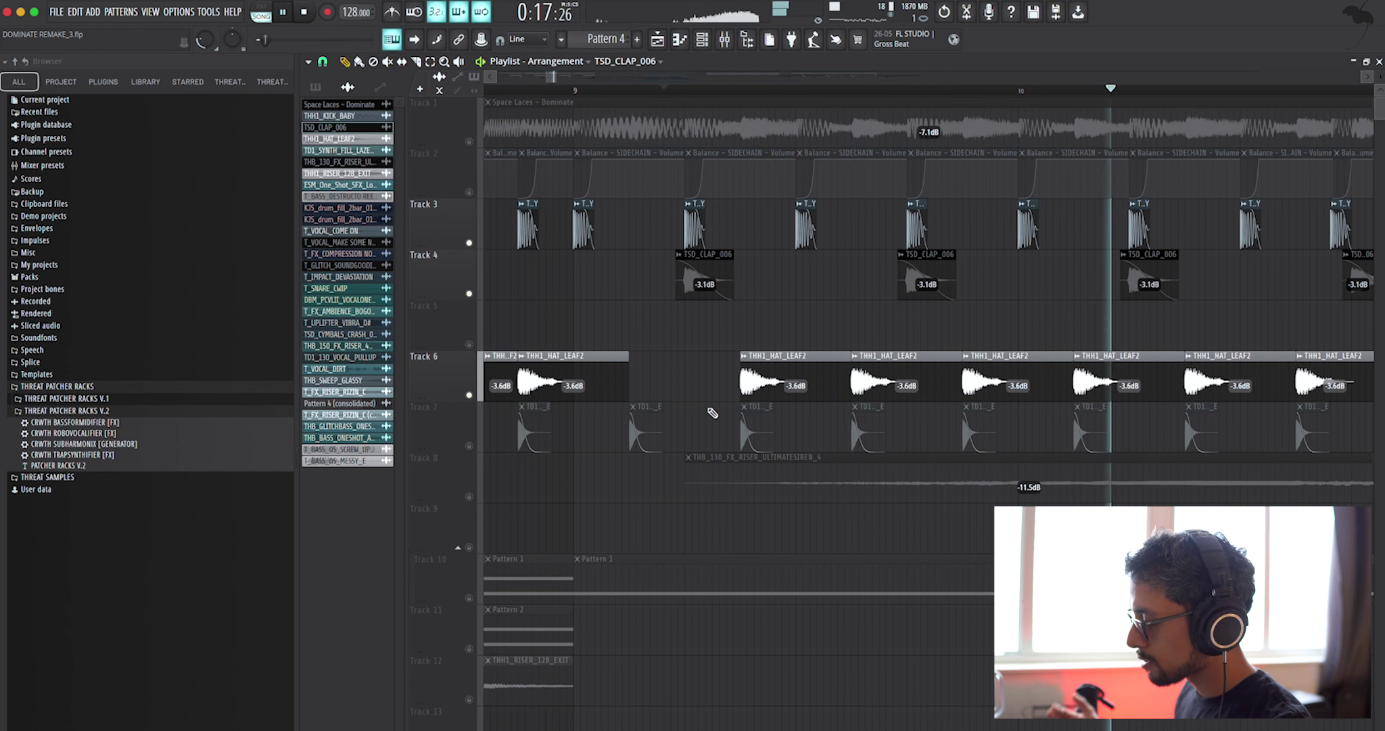
pyautogui.press('space')
# - Unmute Track 7 and inspect the sample settings of a TD1_SYNTH_FILL_LAZER_E clip
pyautogui.keyDown('ctrl'); pyautogui.scroll(-2, 707, 420); pyautogui.keyUp('ctrl')
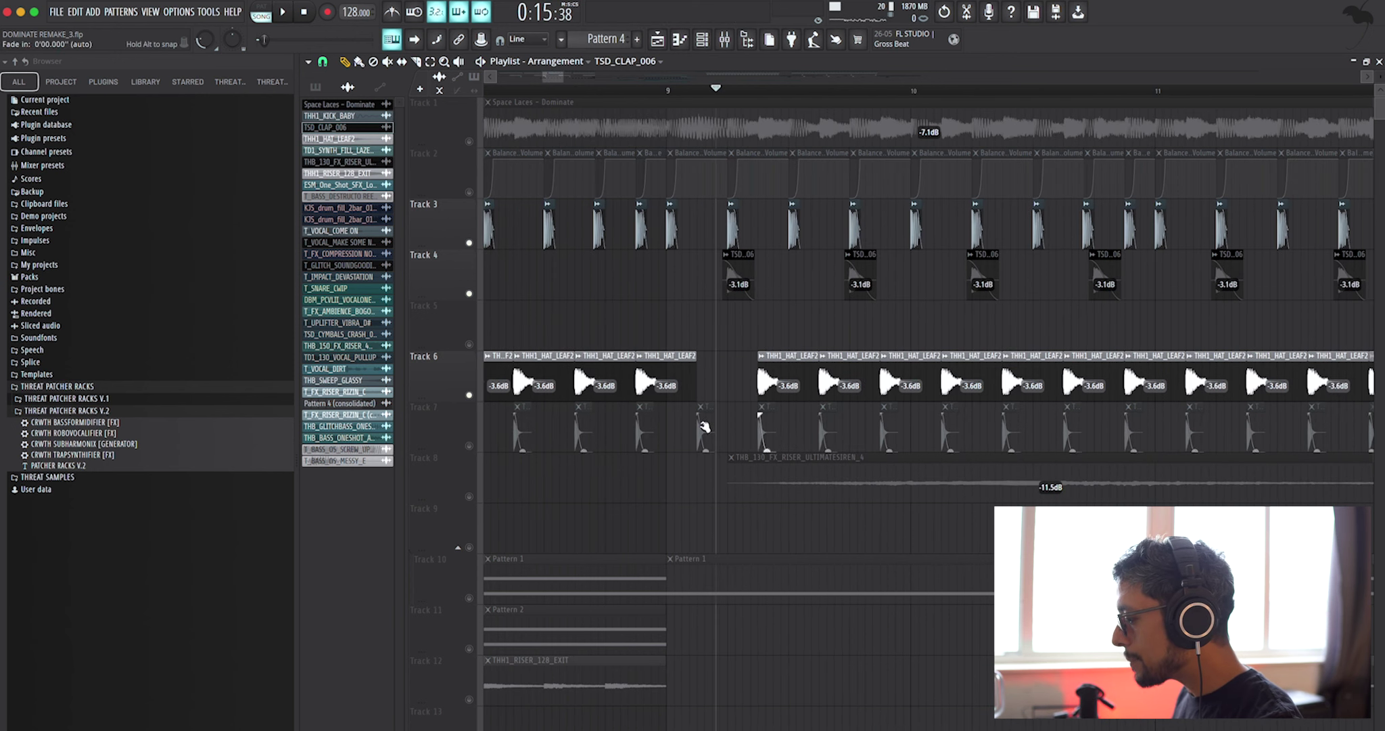
pyautogui.doubleClick(479, 450)
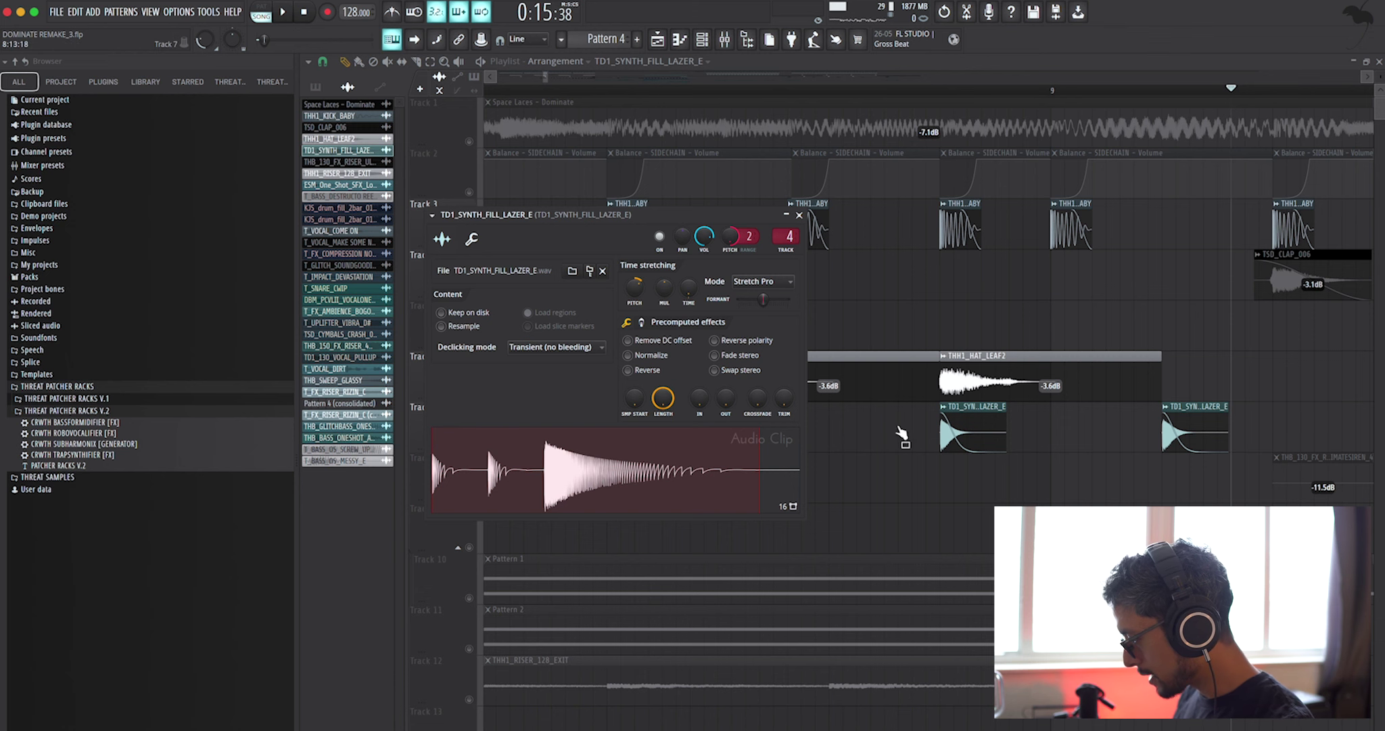
pyautogui.press('Escape')
# - Play the arrangement from the start to hear the laser fill together with the drums
pyautogui.scroll(-10, 817, 446)
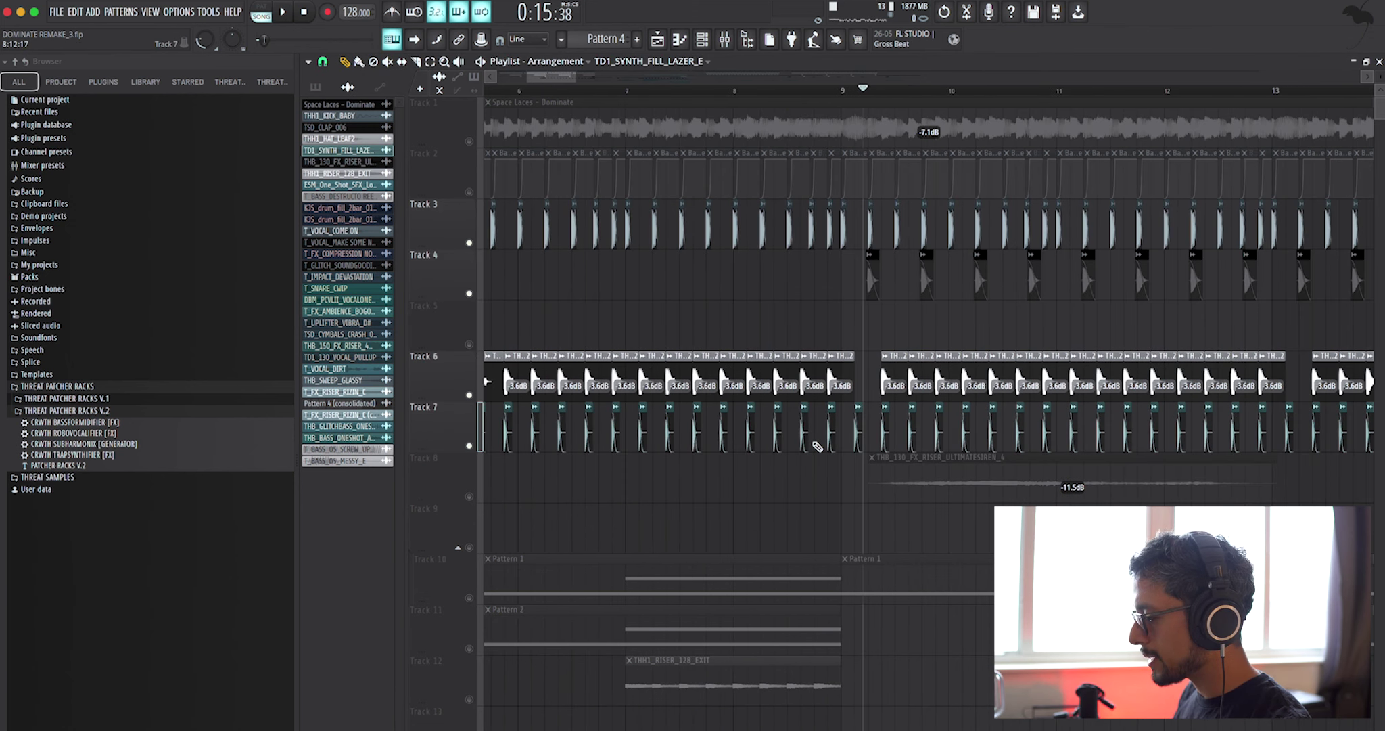
pyautogui.press('space')
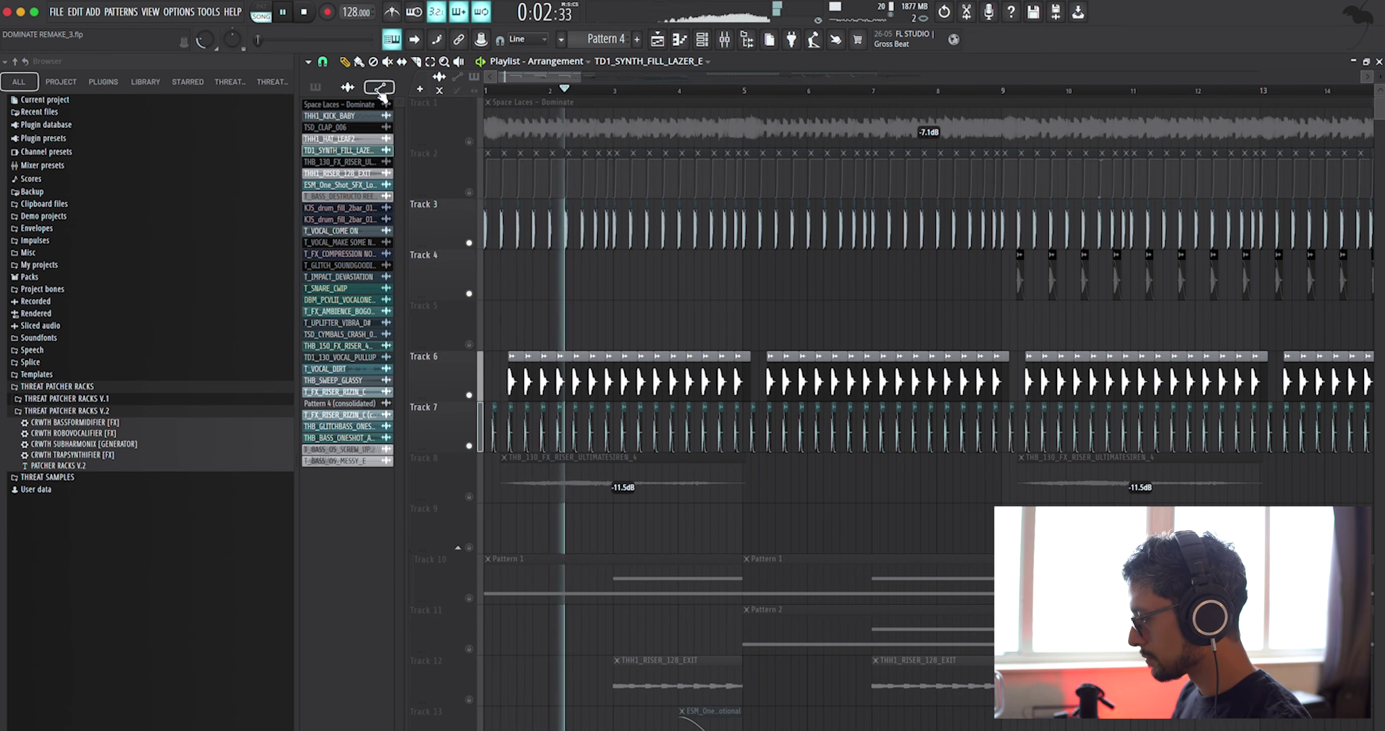
pyautogui.press('space')
# - Inspect the Fruity Limiter on the TD1_SYNTH_FILL_LAZER_E mixer track during playback, close it with the mixer, and stop playback
pyautogui.press('F9')
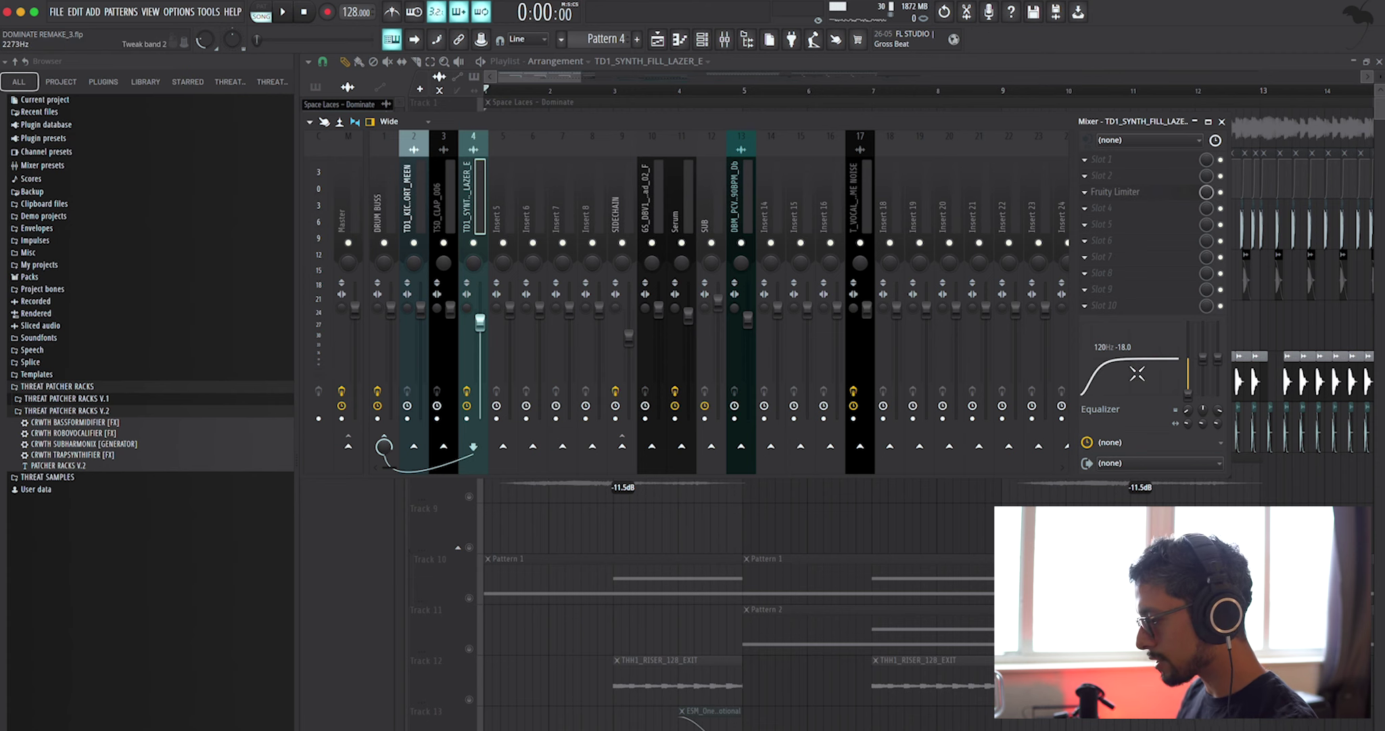
pyautogui.click(1130, 192)
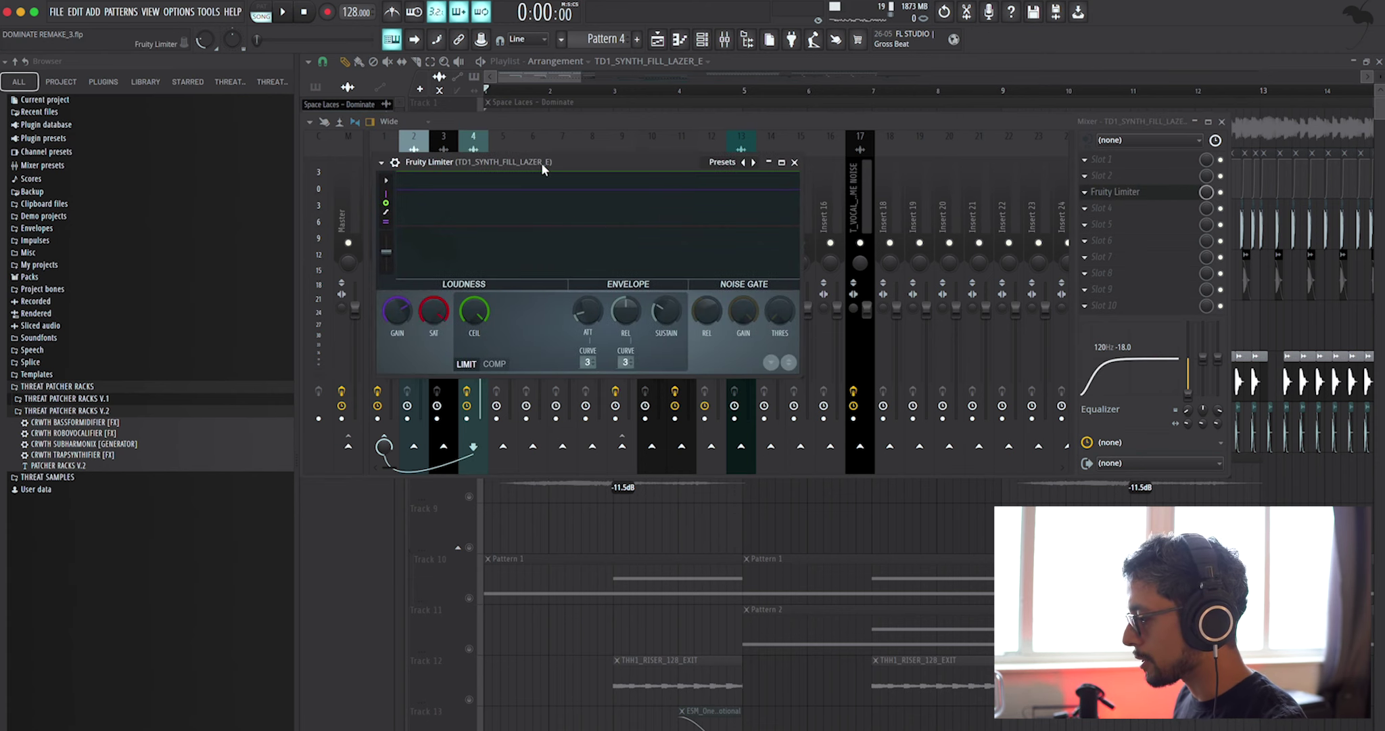
pyautogui.press('space')
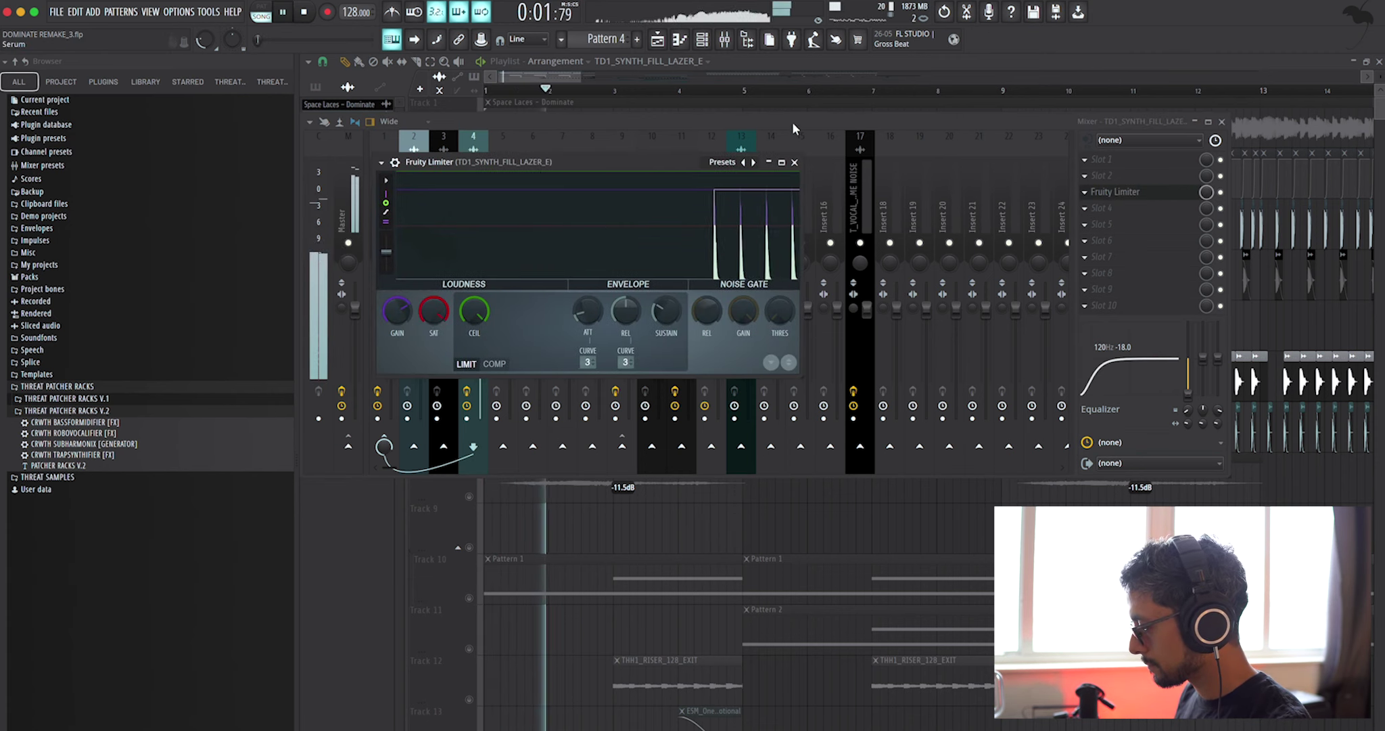
pyautogui.click(794, 162)
pyautogui.click(1222, 122)
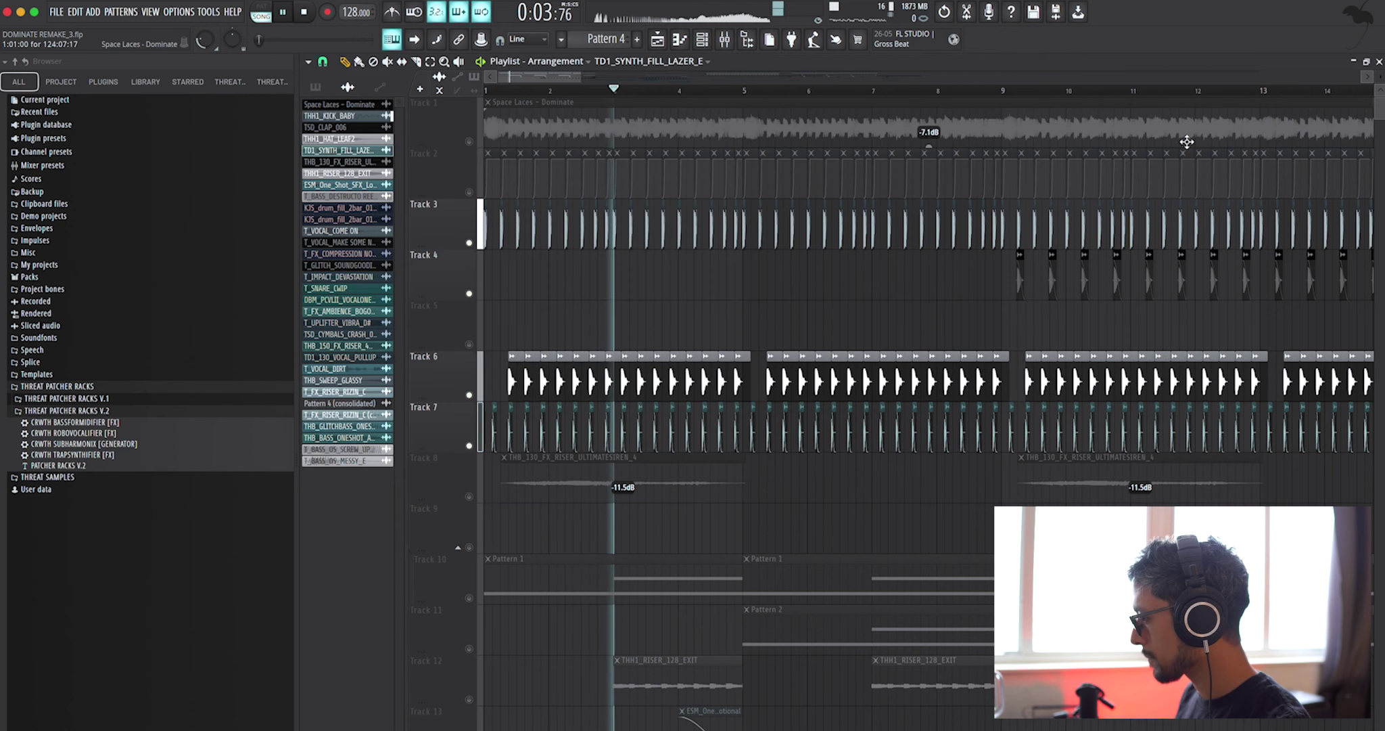
pyautogui.scroll(-3, 724, 464)
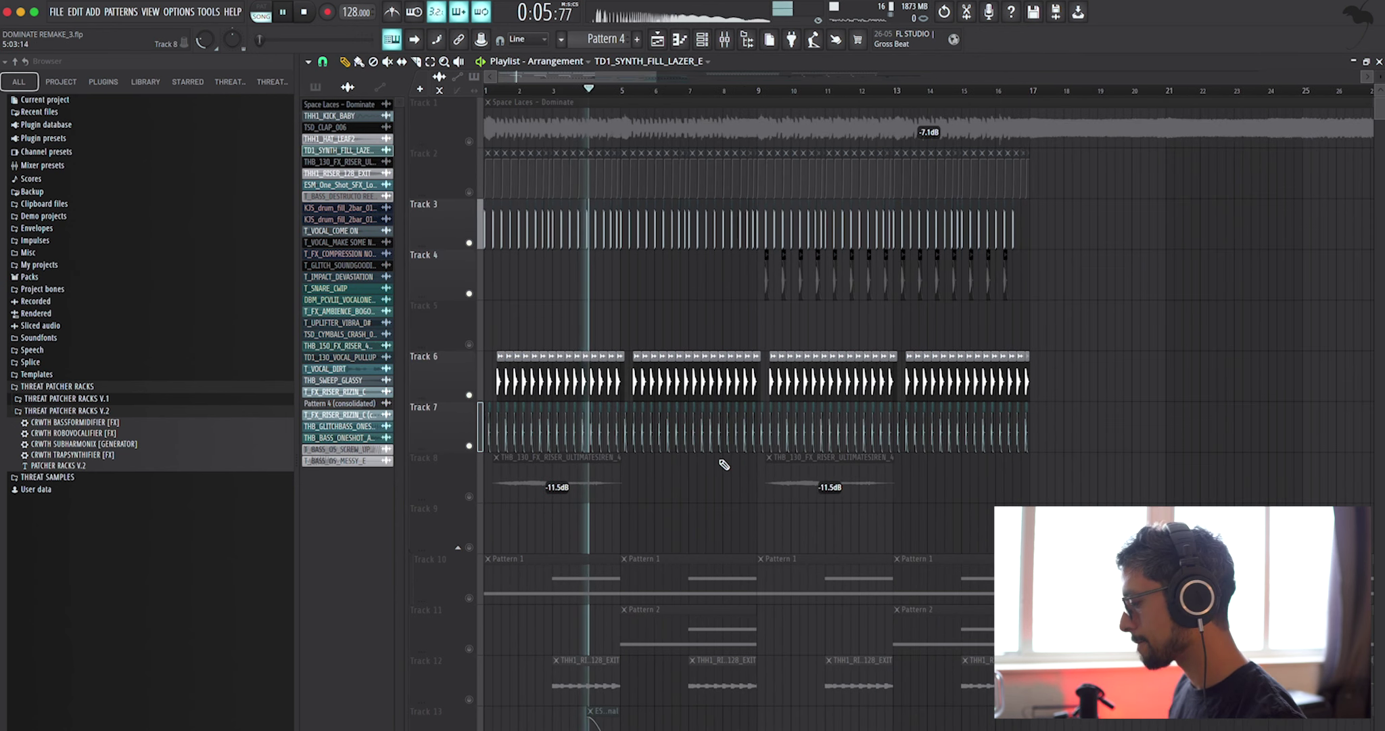
pyautogui.press('space')
# - Unmute the THB_130_FX_RISER_ULTIMATESIREN_4 siren on Track 8 and play the arrangement from the start
pyautogui.scroll(-3, 451, 481)
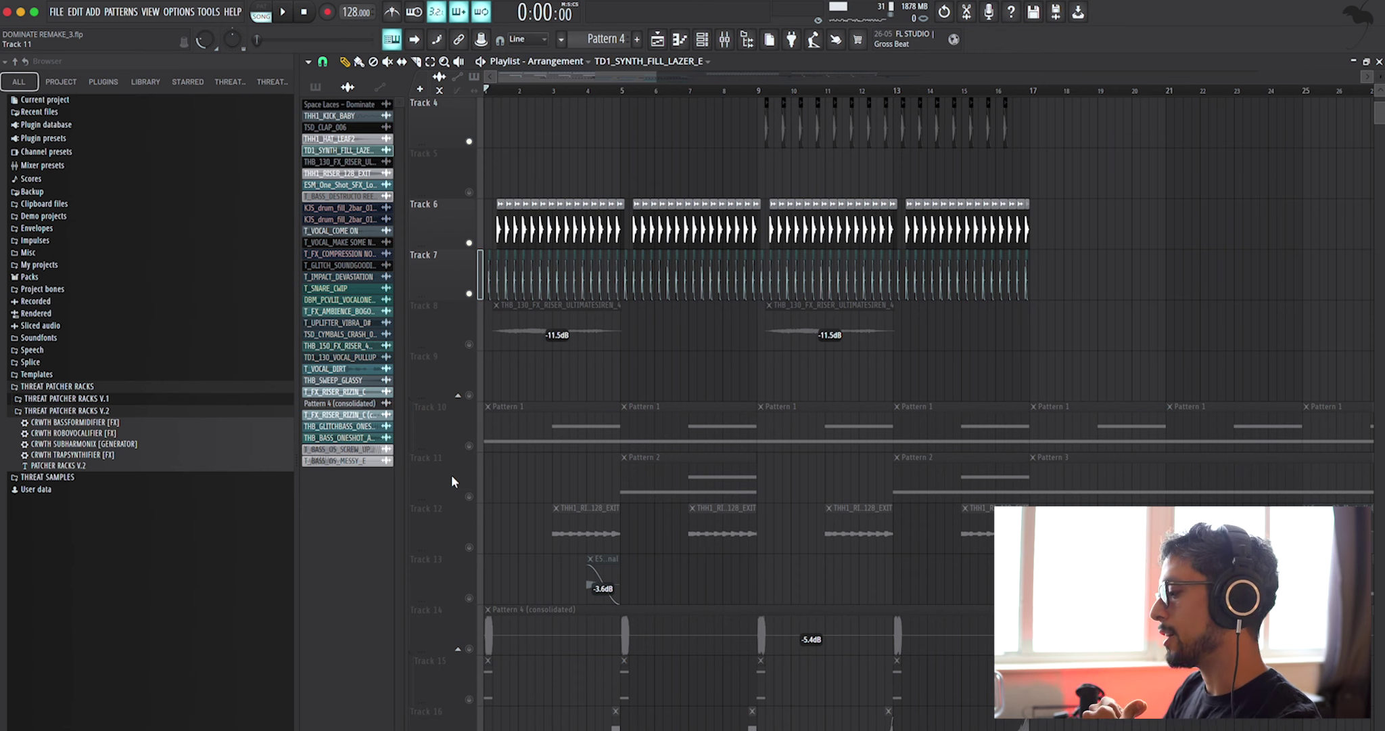
pyautogui.click(476, 344)
pyautogui.press('space')
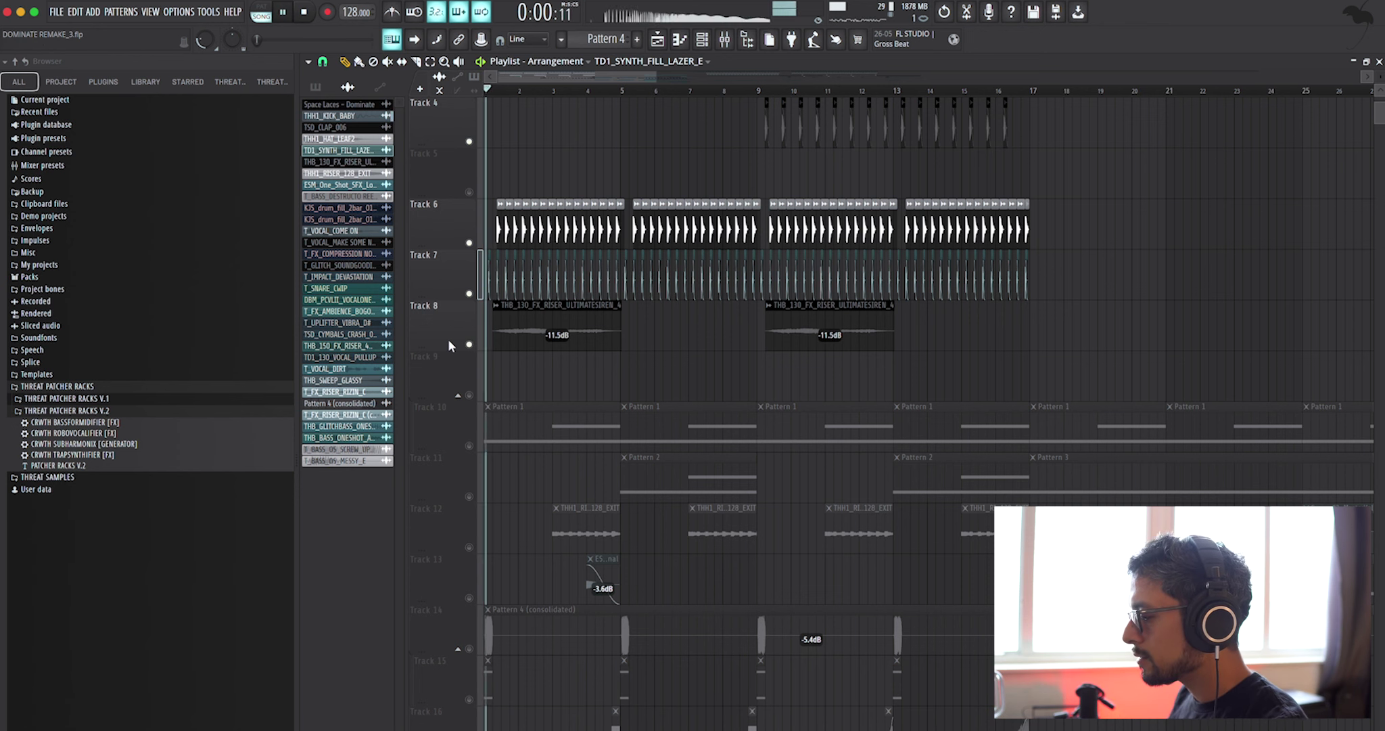
pyautogui.scroll(2, 460, 345)
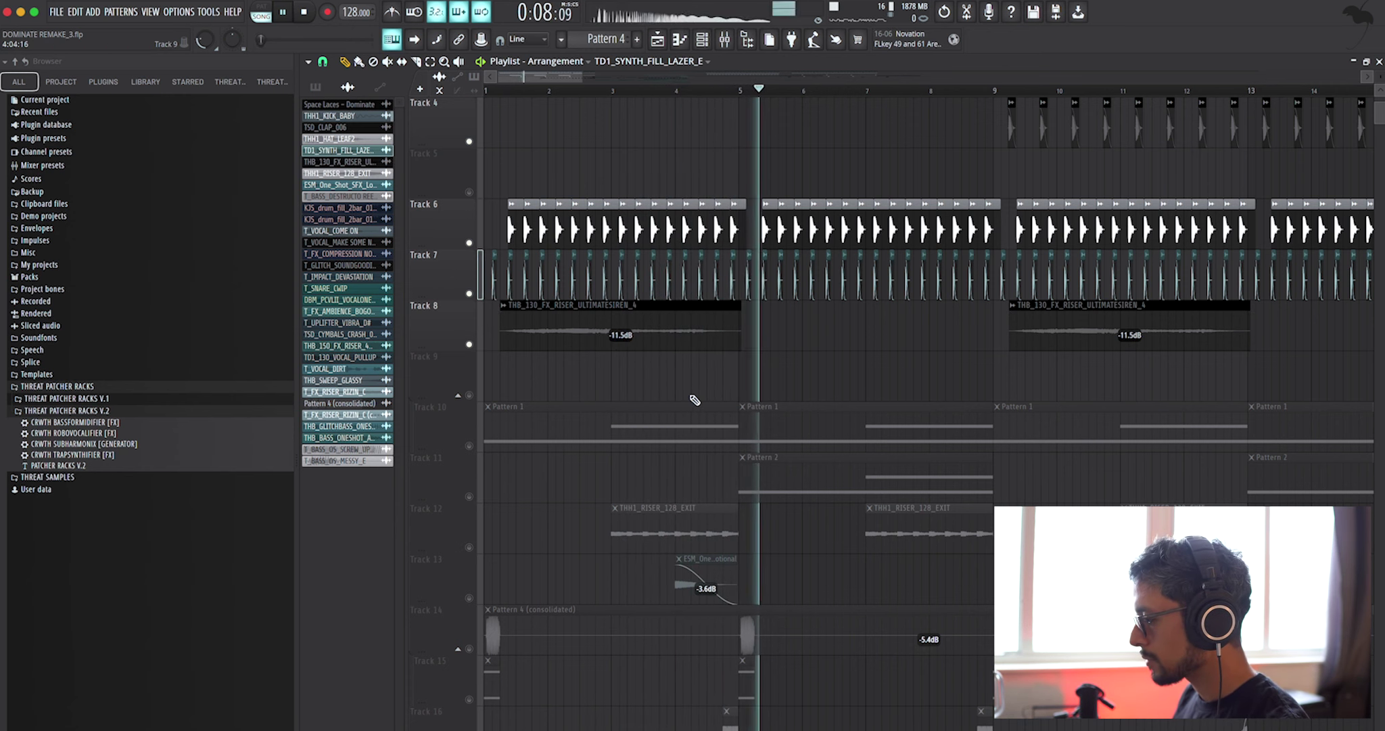
pyautogui.scroll(-1, 693, 397)
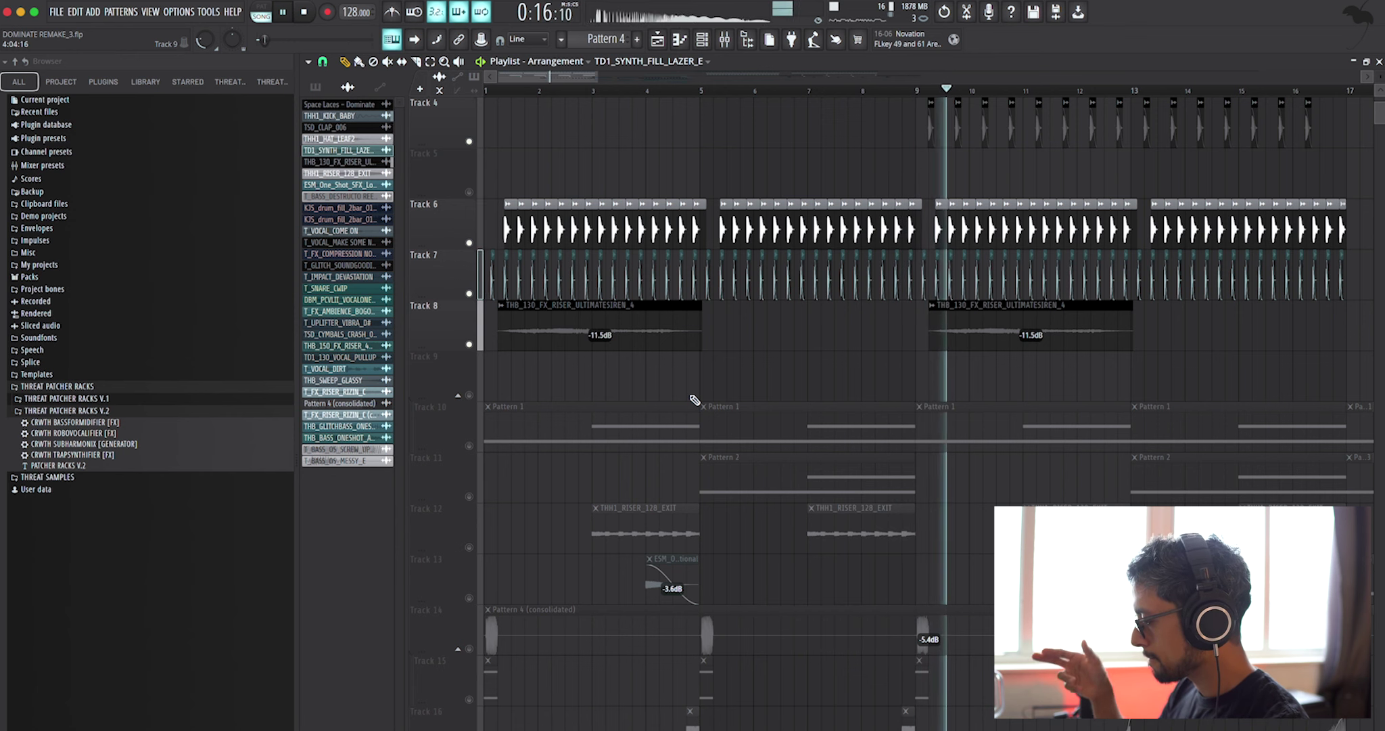
pyautogui.scroll(-2, 695, 399)
pyautogui.scroll(-2, 695, 400)
pyautogui.scroll(3, 694, 413)
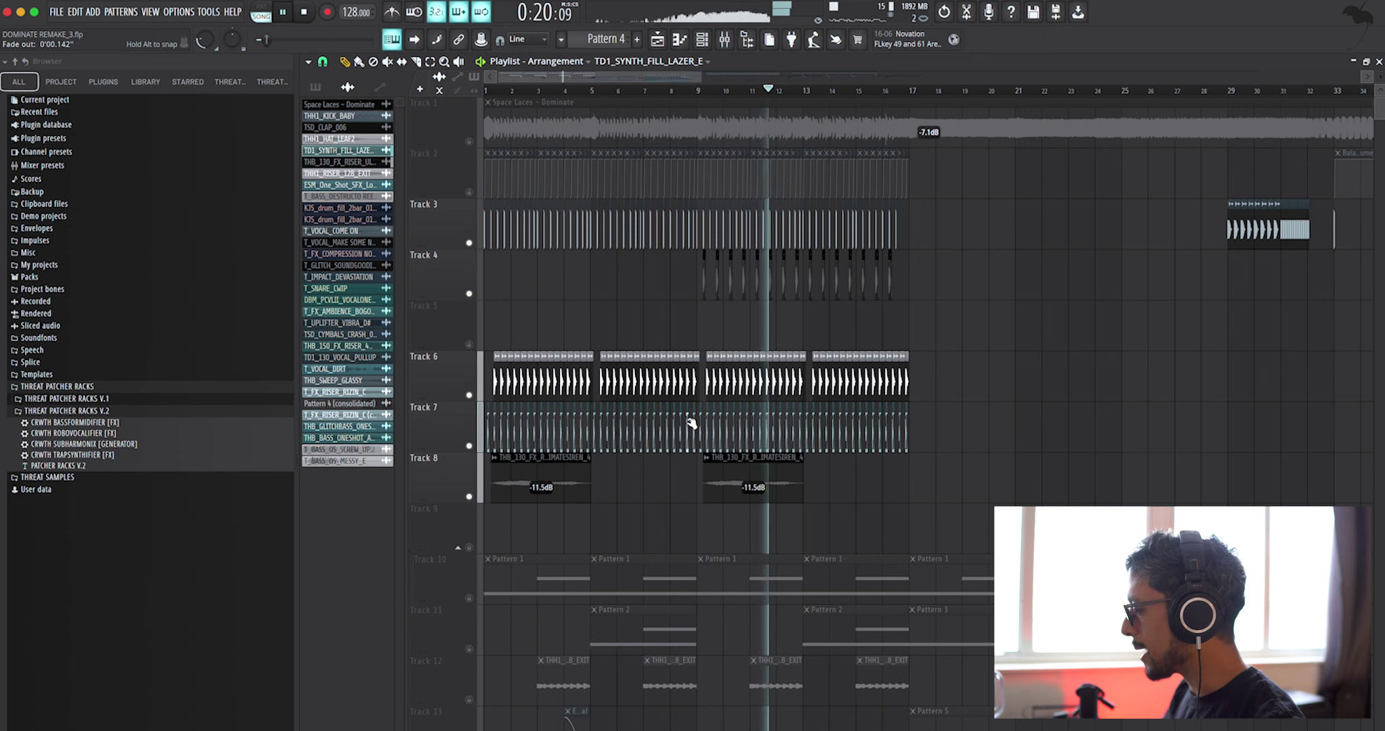
pyautogui.scroll(-2, 691, 424)
pyautogui.press('space')
# - Consolidate all the TD1_SYNTH_FILL_LAZER_E clips on Track 7 into a single WAV audio clip
pyautogui.scroll(-4, 743, 438)
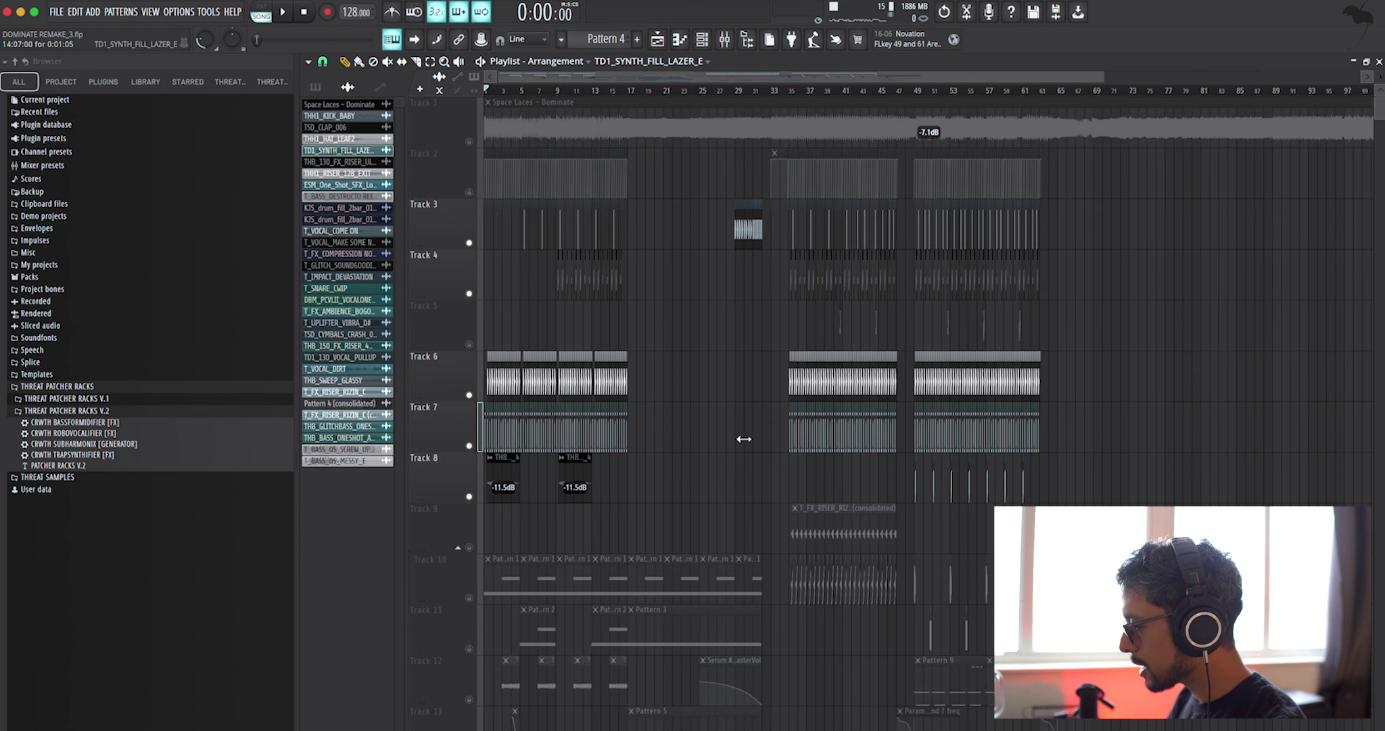
pyautogui.click(433, 458)
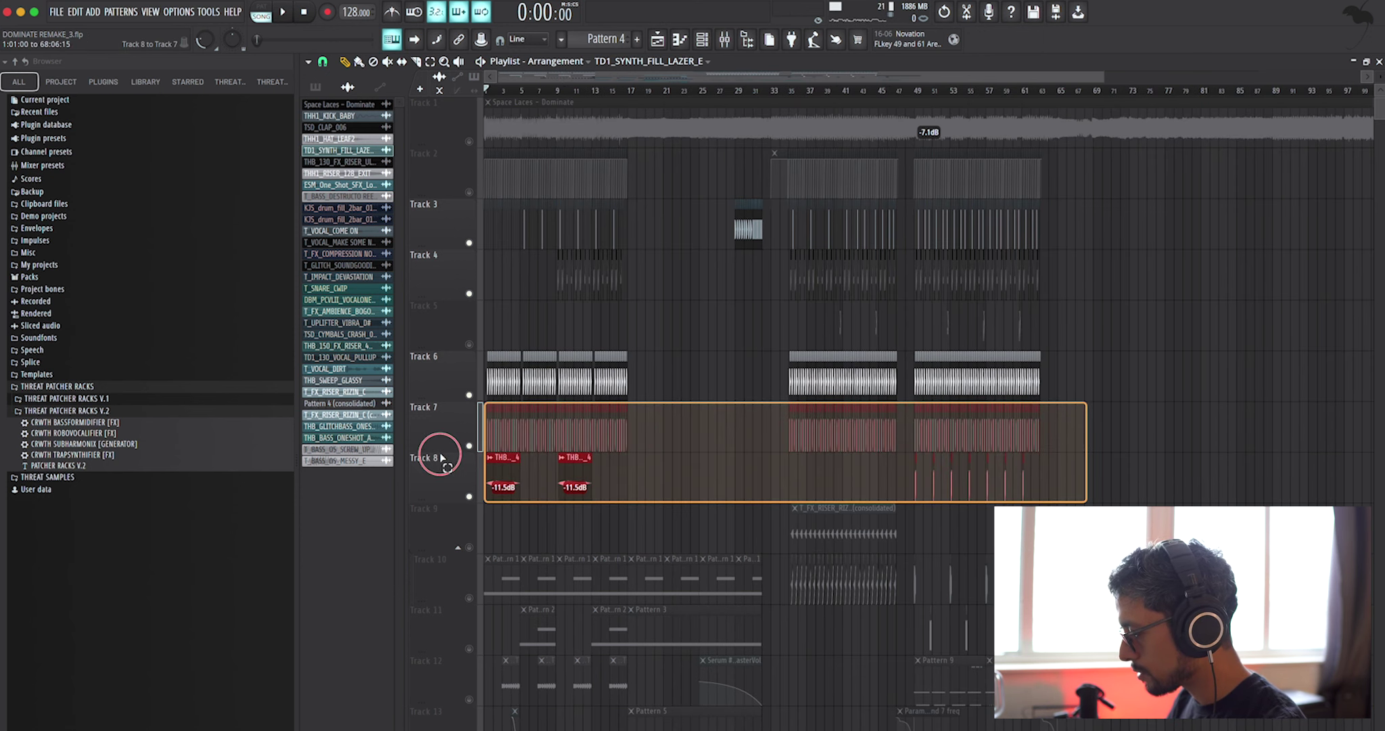
pyautogui.click(427, 430)
pyautogui.hotkey('ctrl', 'alt', 'c')
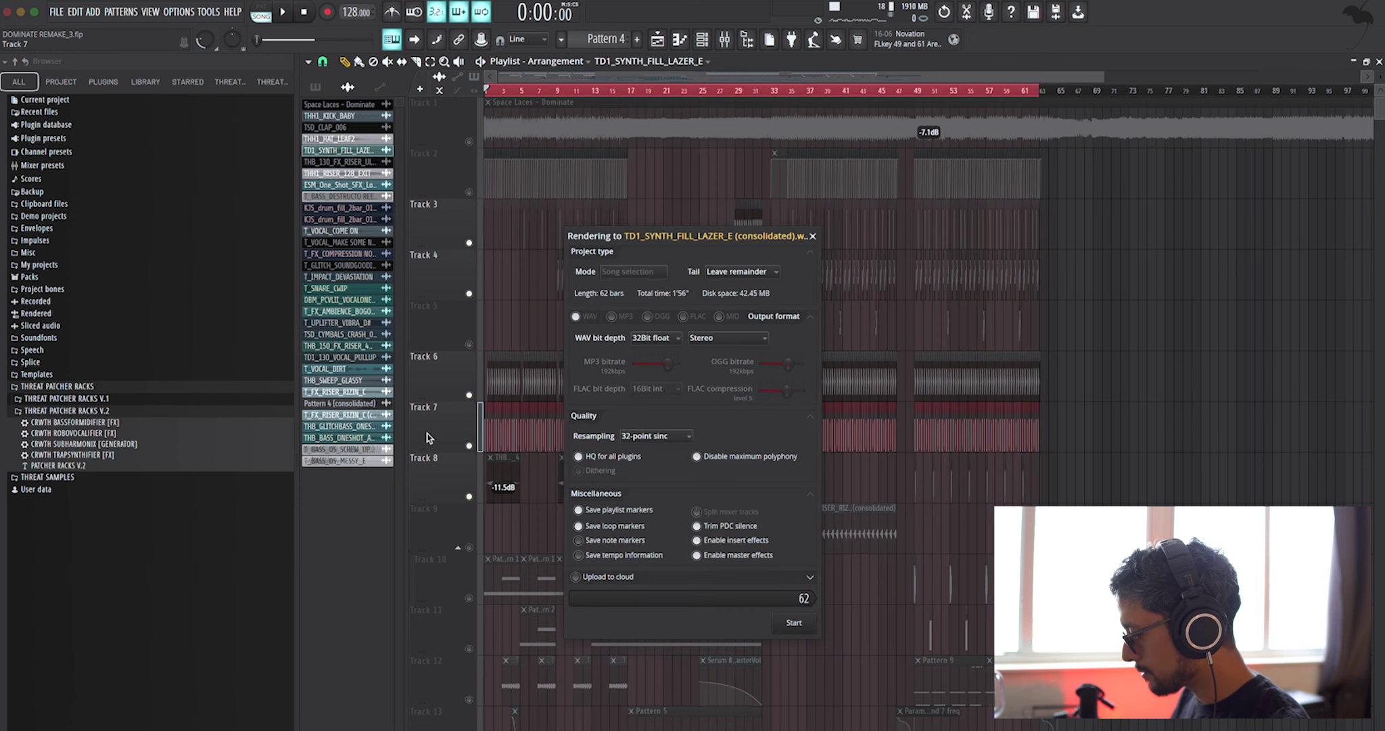
pyautogui.press('Return')
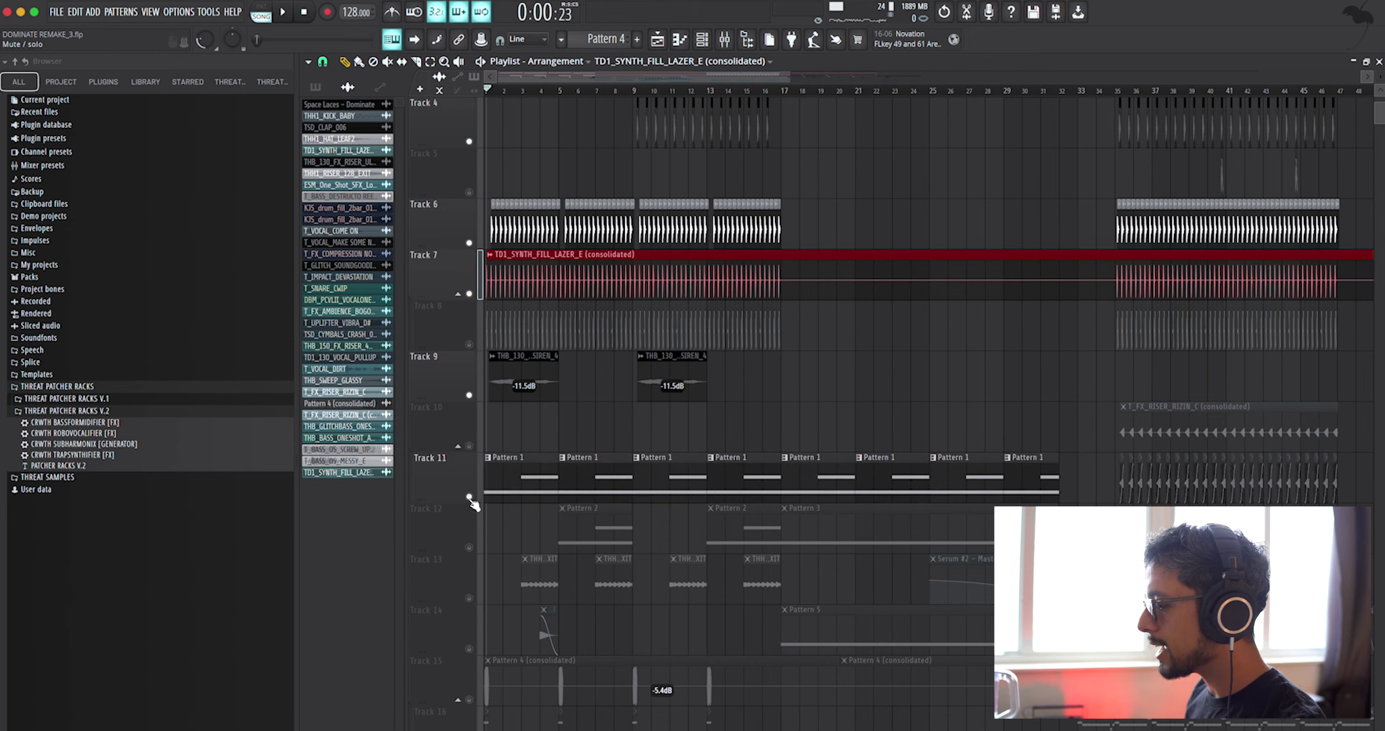
# - Open the Pattern 1 clip on Track 11 in the piano roll to examine its pad notes
pyautogui.doubleClick(511, 488)
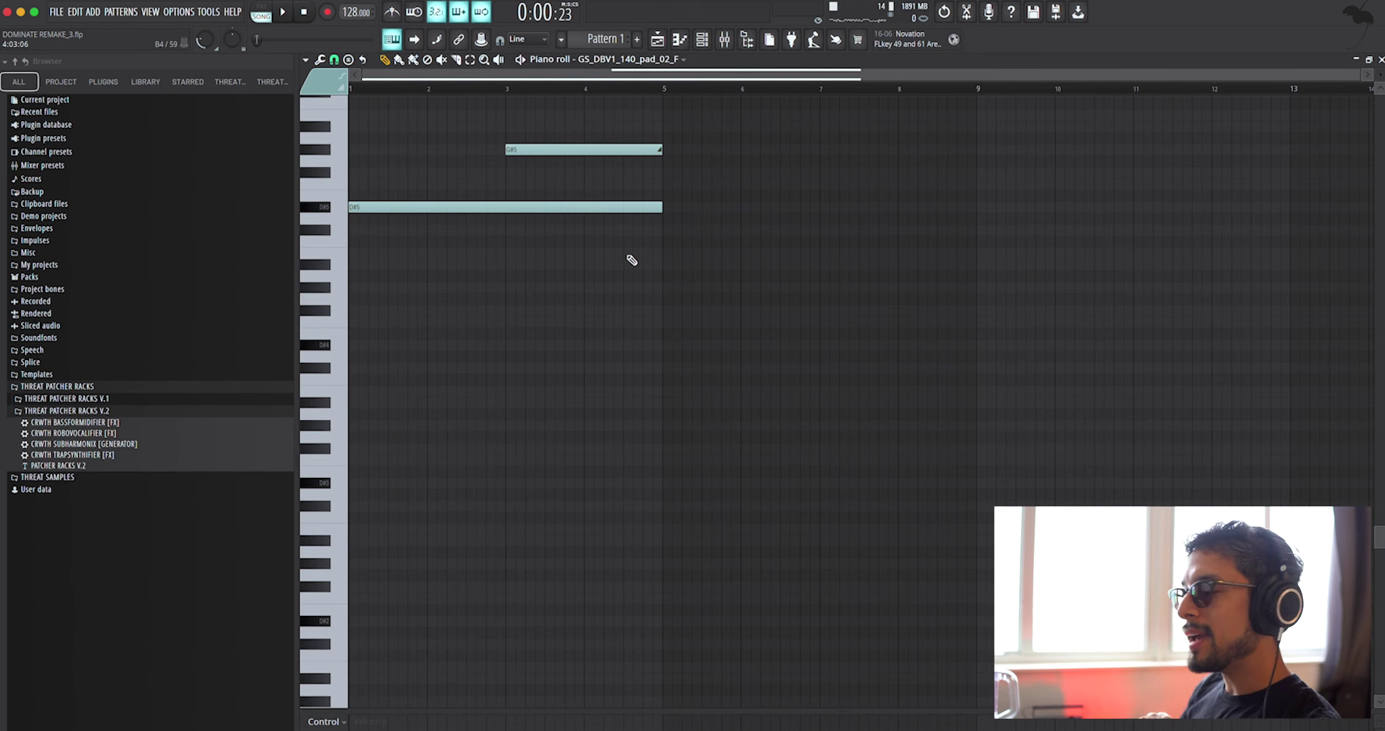
pyautogui.scroll(3, 632, 259)
pyautogui.keyDown('ctrl'); pyautogui.scroll(2, 765, 106); pyautogui.keyUp('ctrl')
# - Inspect the GS_DBV1_140_pad_02_F channel's sampler settings and volume envelope, and return to the Pattern 1 piano roll
pyautogui.click(703, 41)
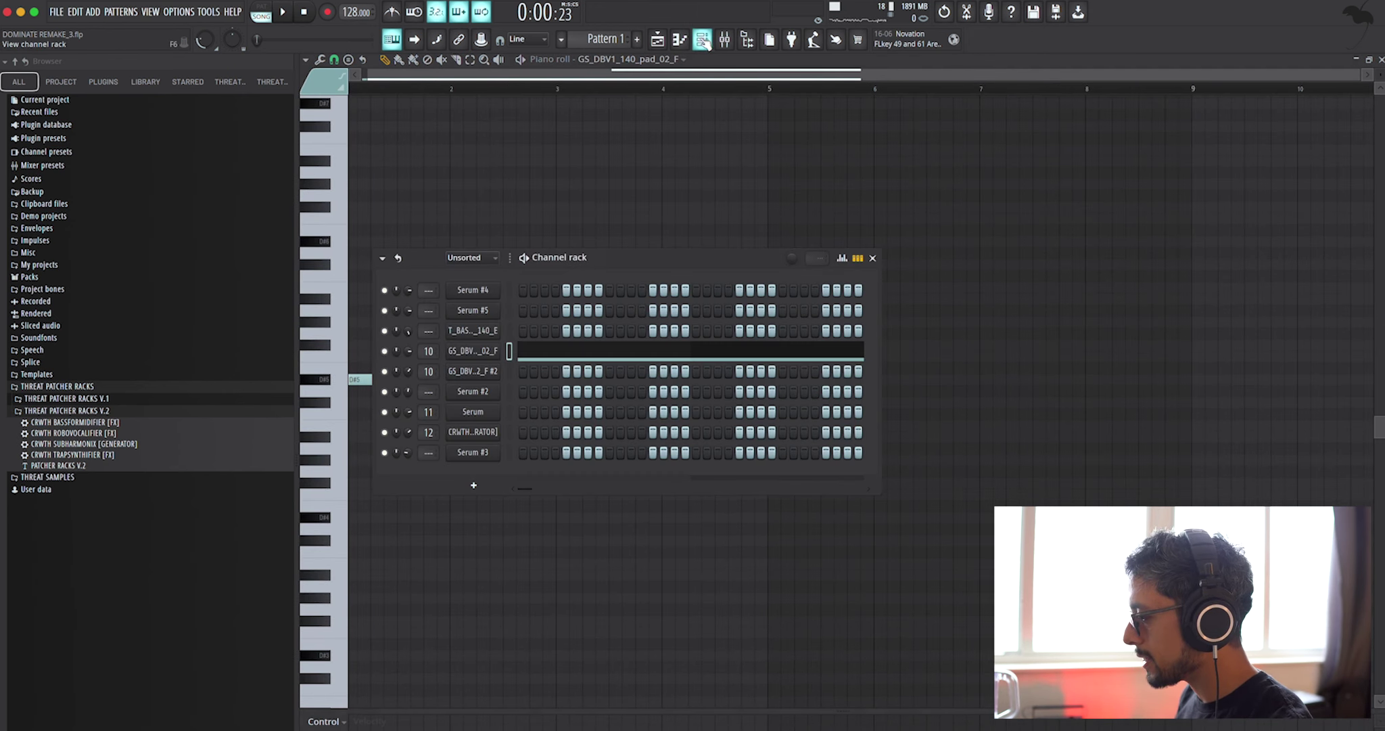
pyautogui.click(479, 352)
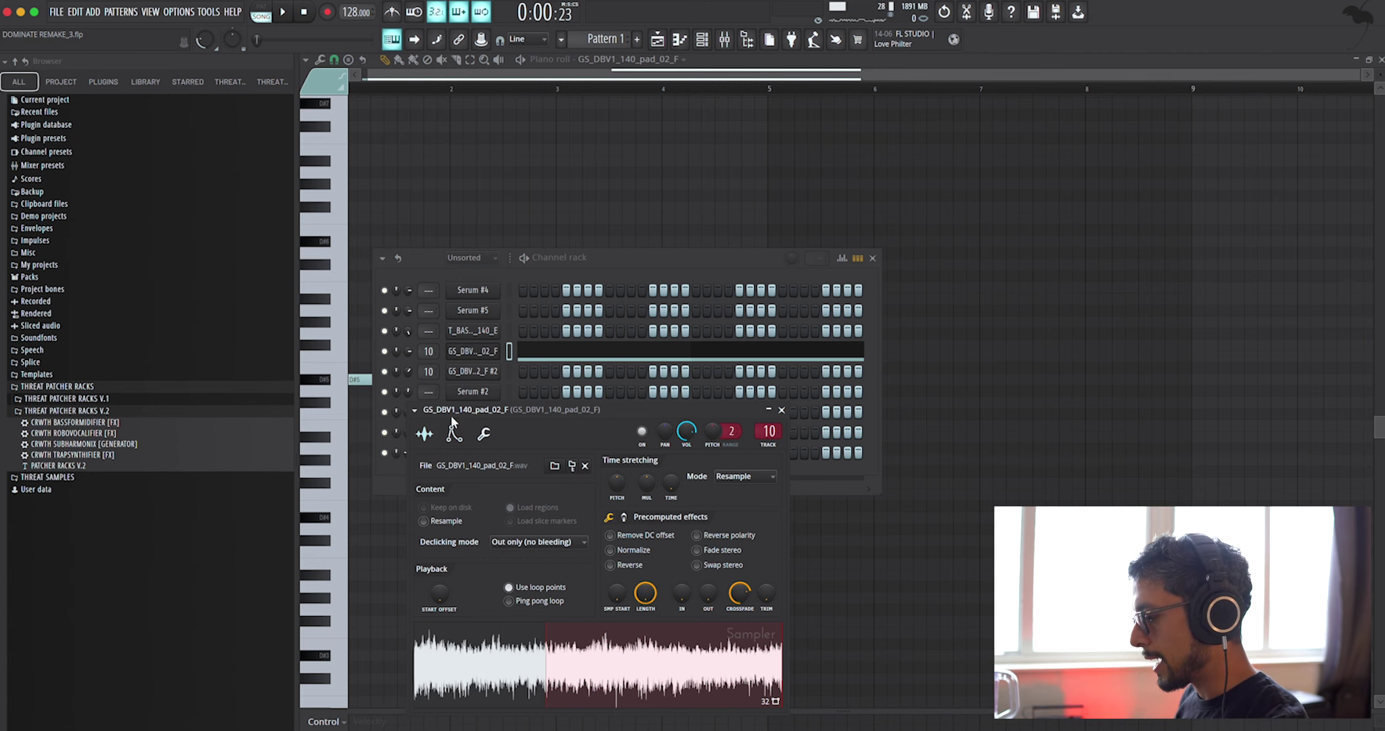
pyautogui.click(454, 433)
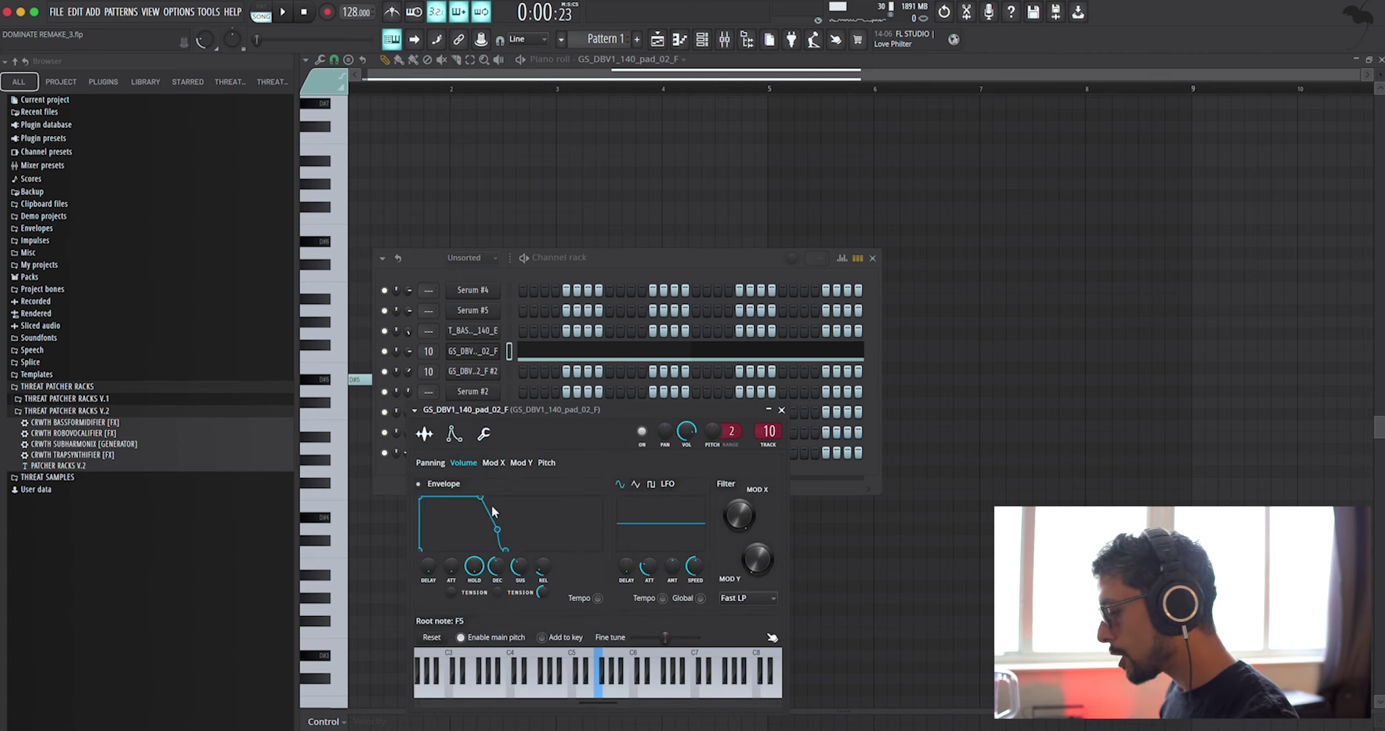
pyautogui.click(424, 433)
pyautogui.click(344, 378)
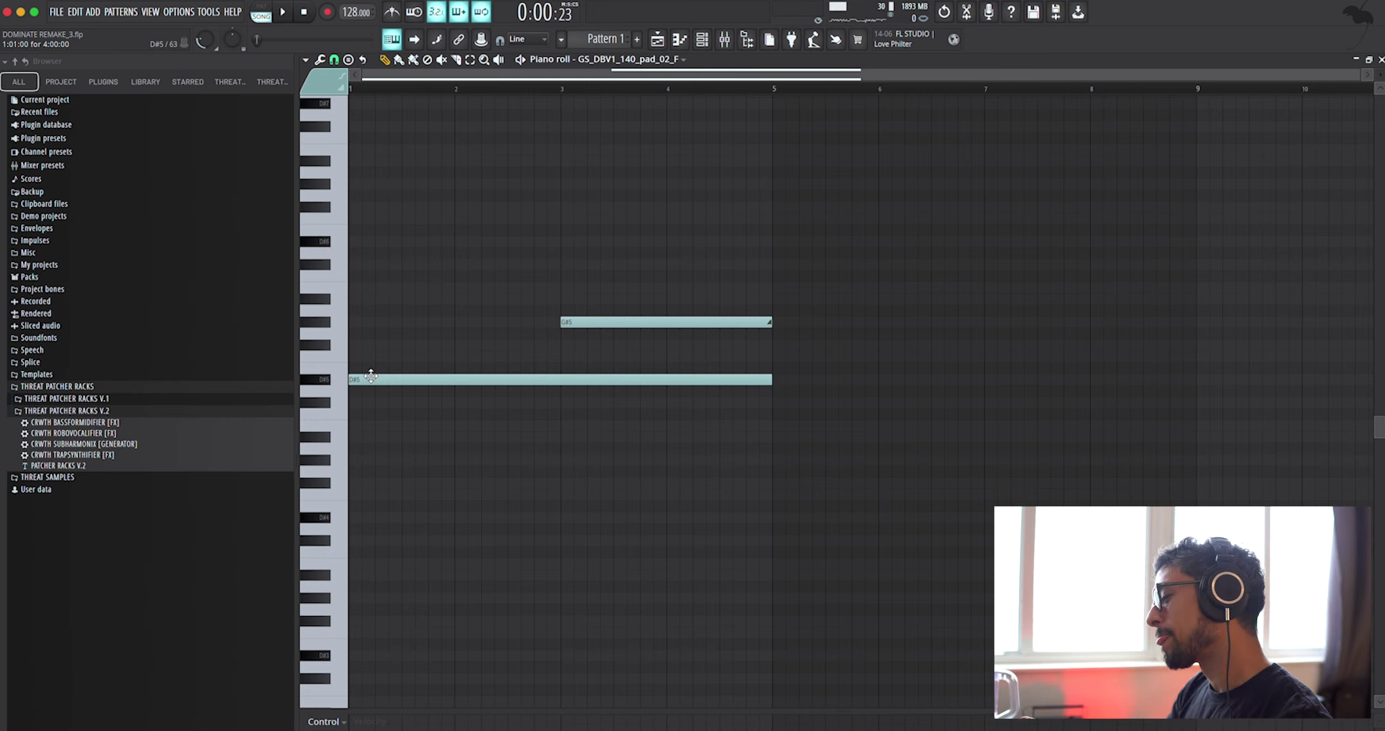
# - Play Pattern 1 in the piano roll to listen to the pad's notes
pyautogui.click(594, 318)
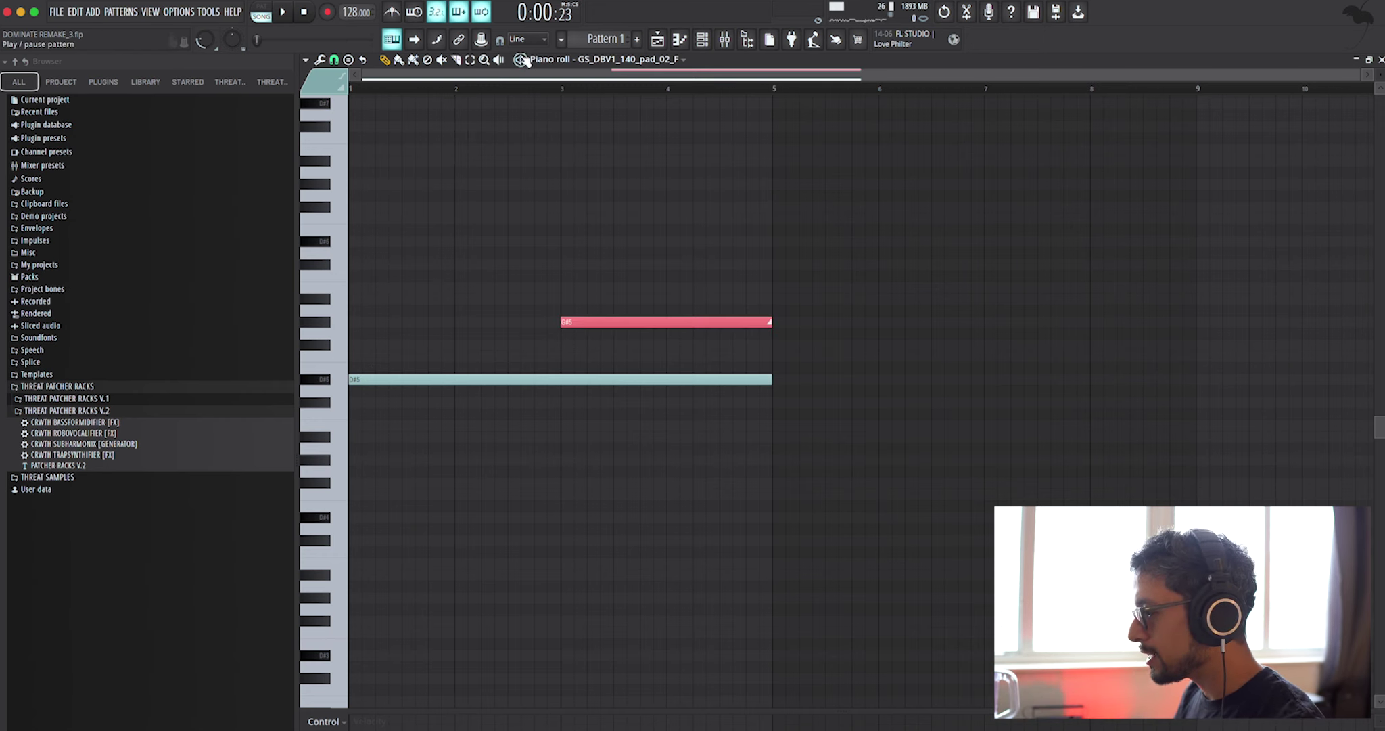
pyautogui.press('space')
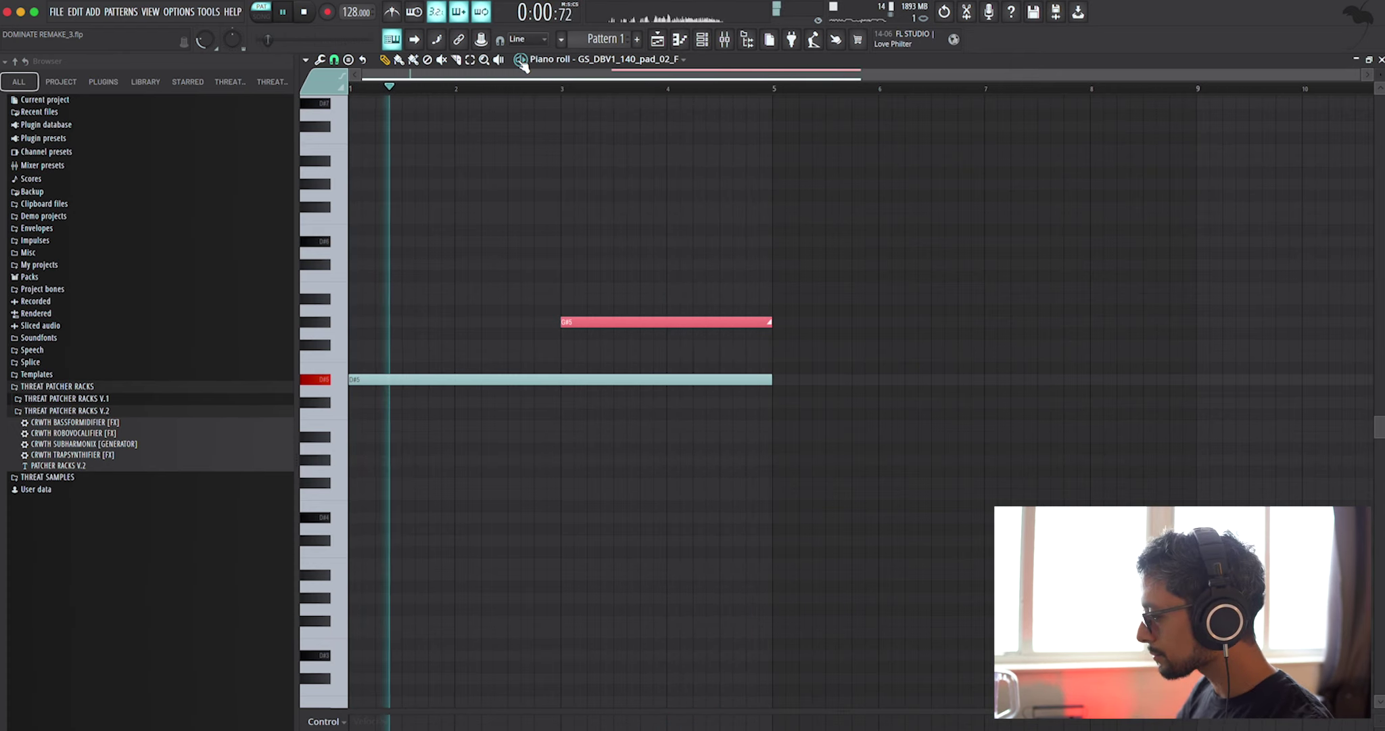
pyautogui.press('space')
# - Return to the playlist and play the arrangement from the start to hear the Track 11 pad in context
pyautogui.click(1380, 59)
pyautogui.press('l')
pyautogui.press('space')
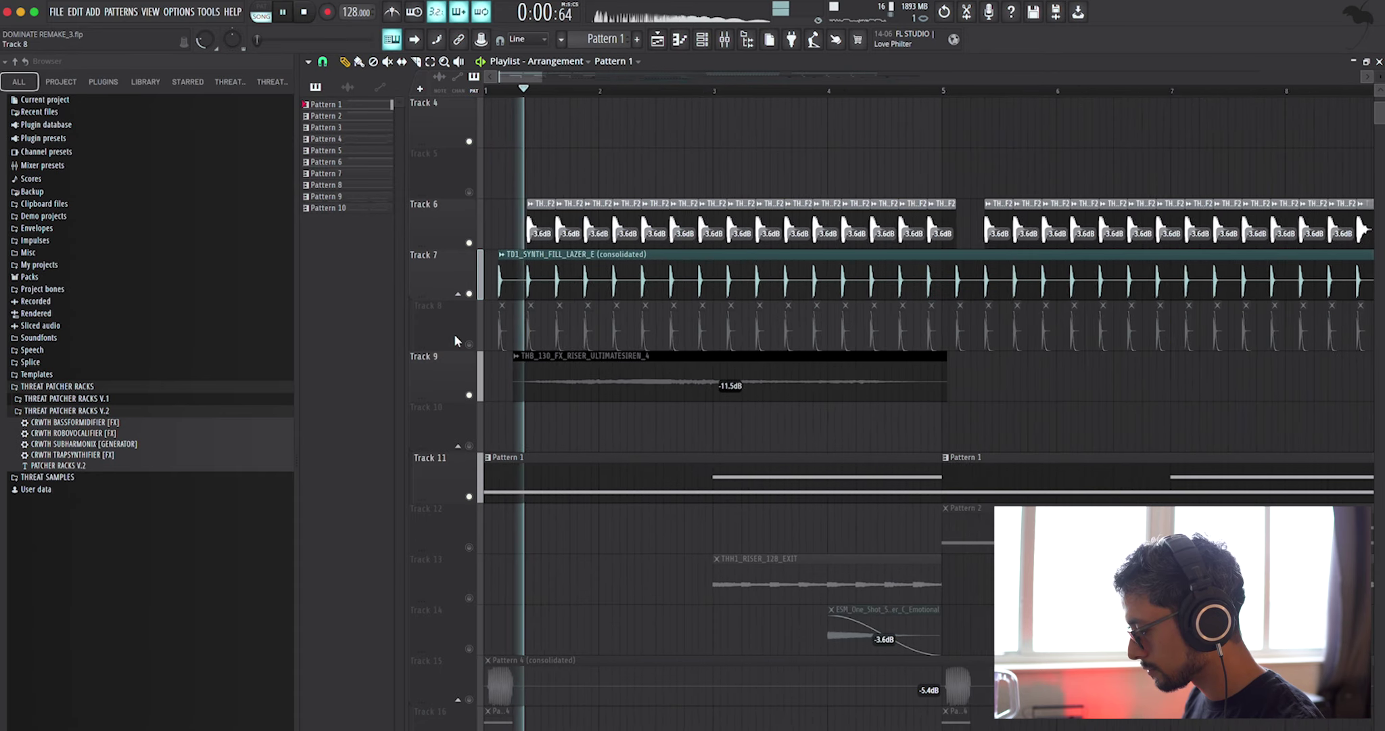
pyautogui.scroll(-3, 631, 412)
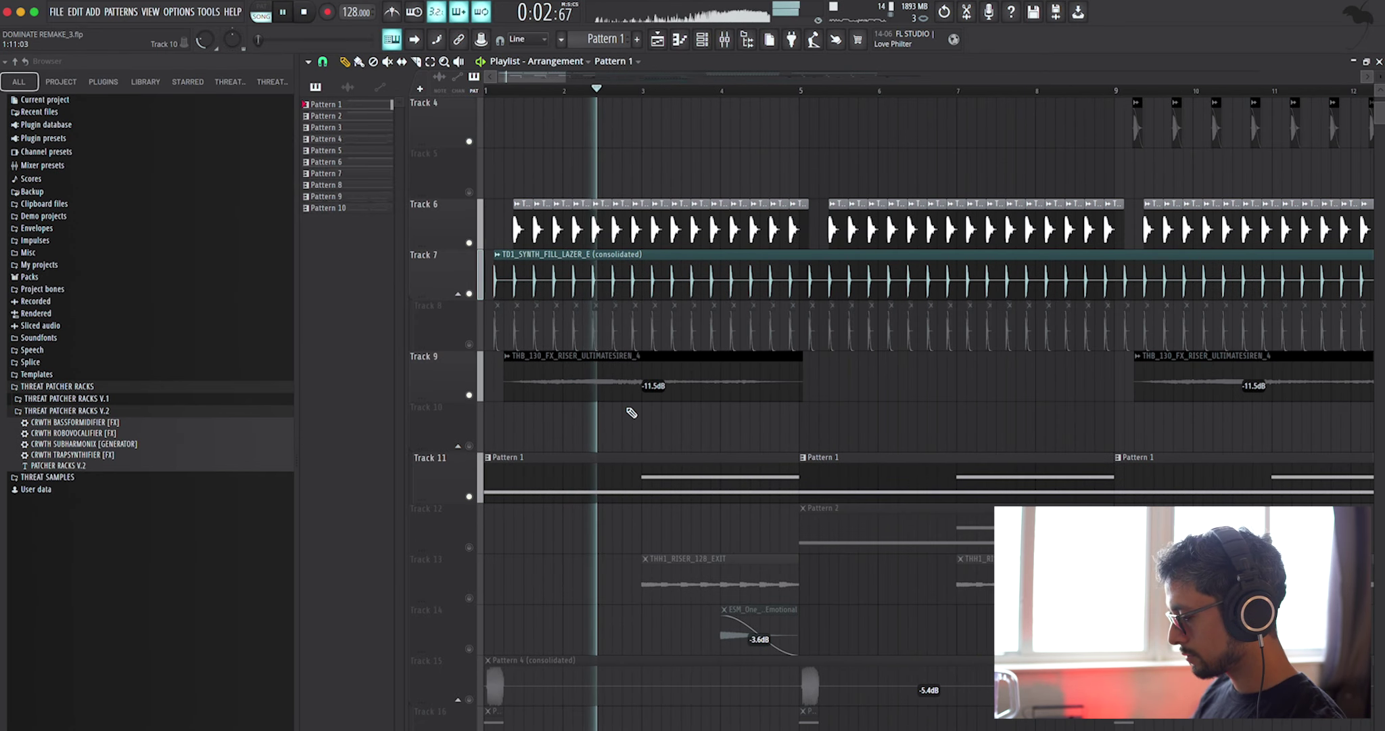
pyautogui.scroll(-3, 631, 412)
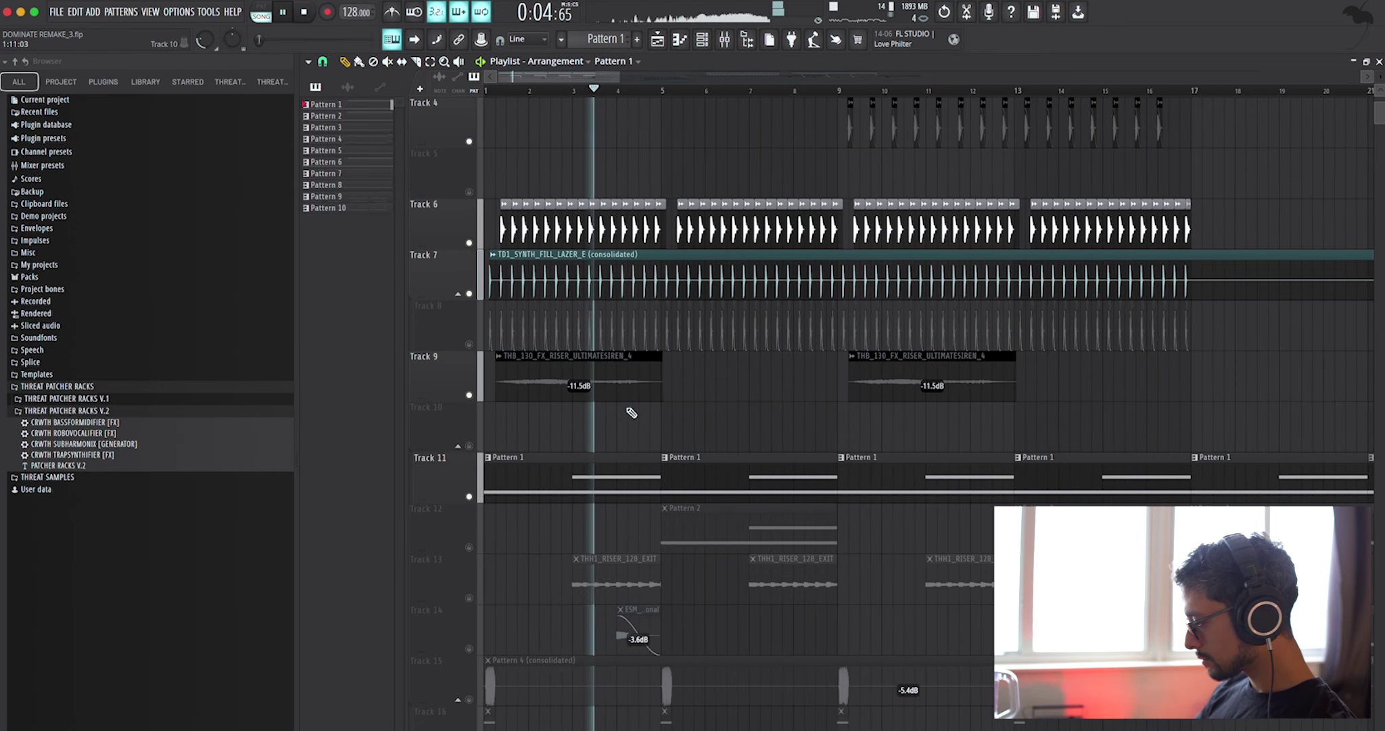
pyautogui.scroll(2, 631, 412)
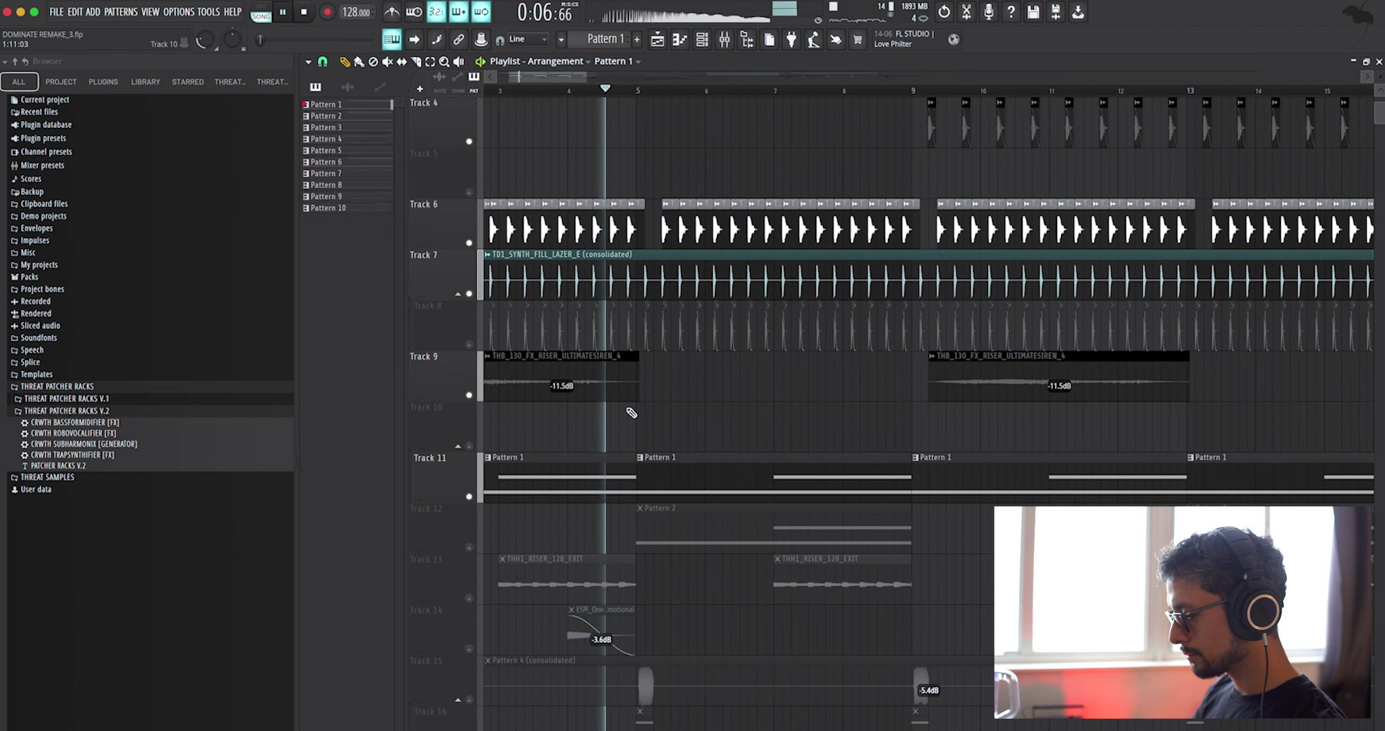
pyautogui.scroll(-2, 686, 470)
pyautogui.press('space')
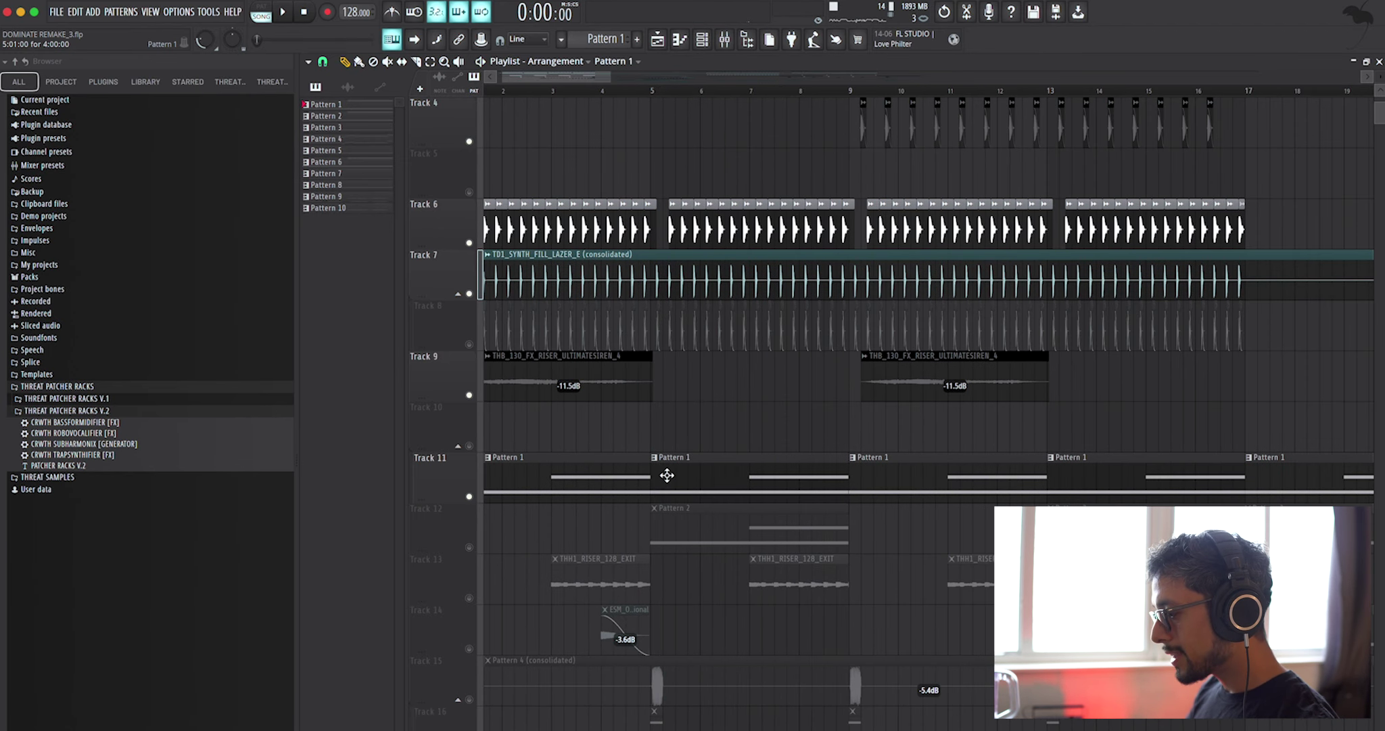
# - Open the Pattern 2 clip on Track 12 in the piano roll and examine the higher notes of GS_DBV1_140_pad_02_F #2
pyautogui.press('F7')
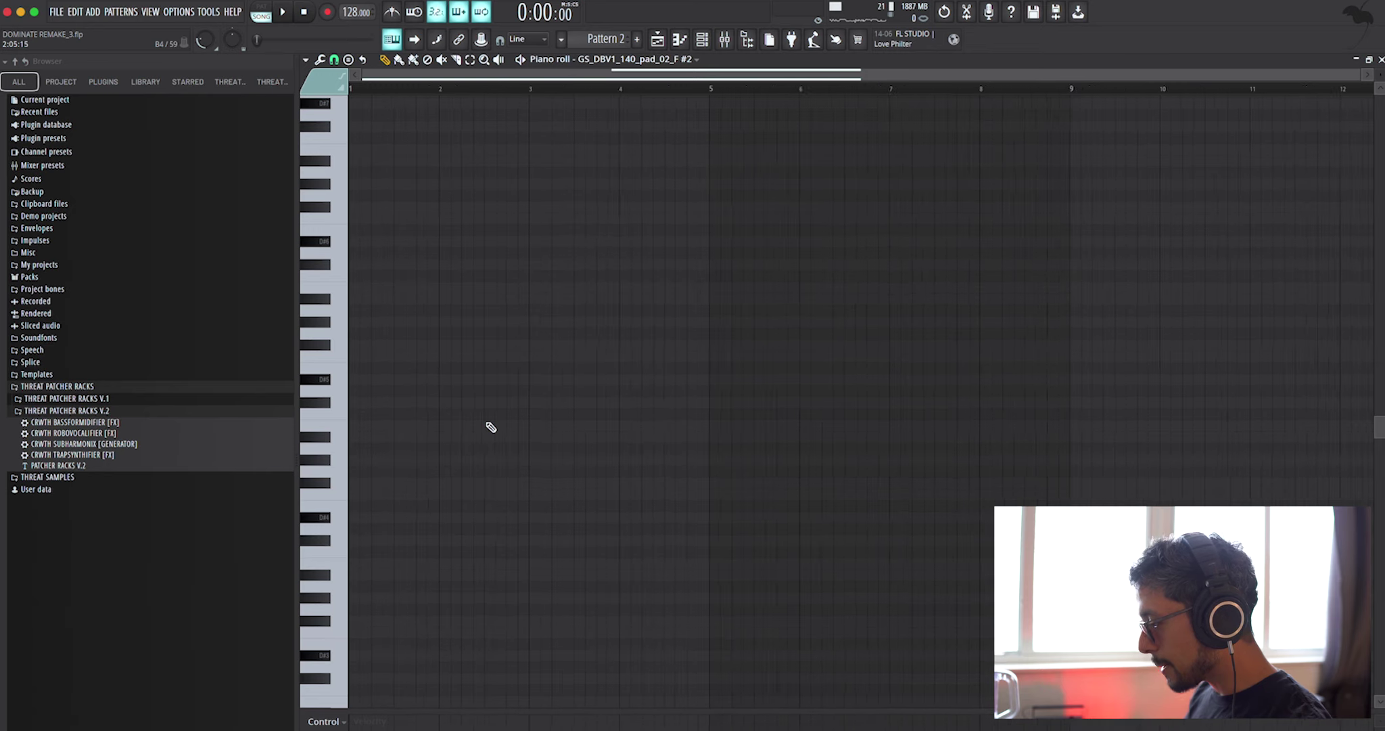
pyautogui.press('F6')
pyautogui.click(545, 378)
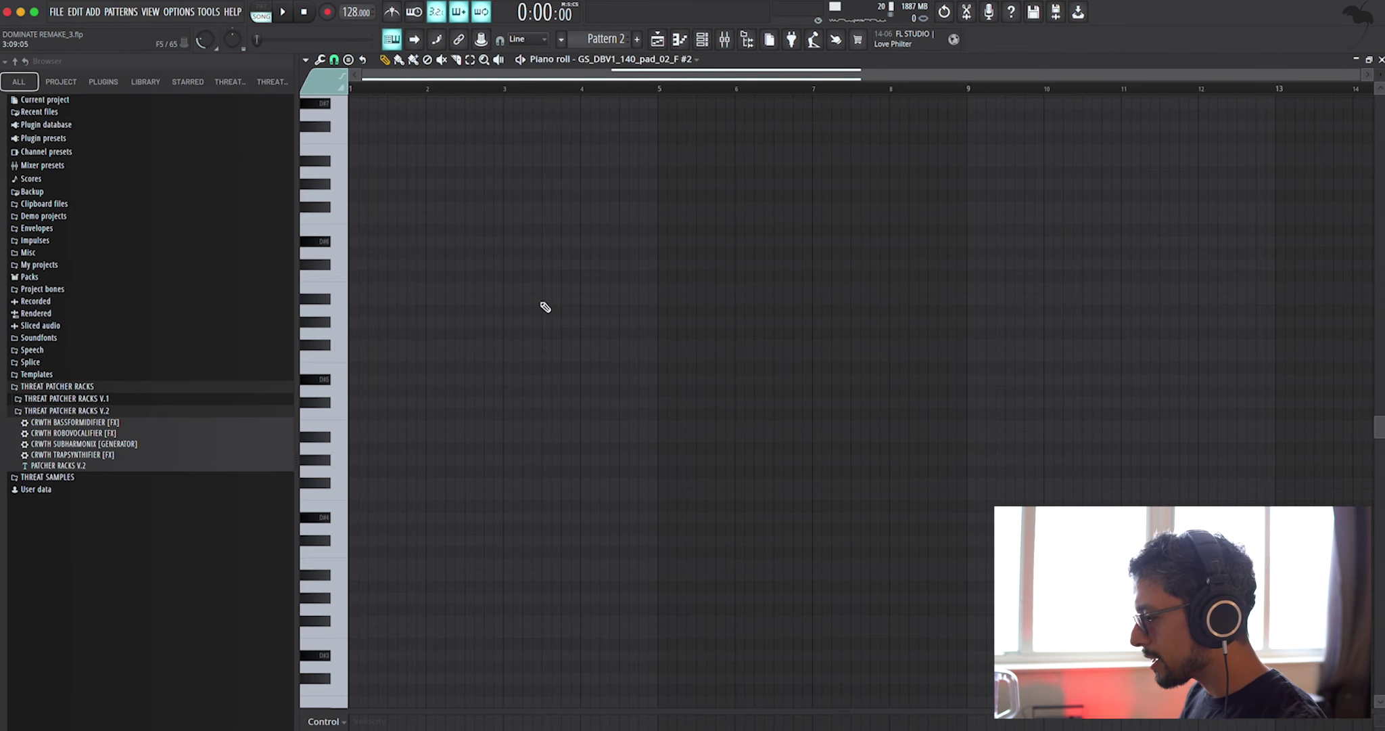
pyautogui.scroll(5, 541, 192)
pyautogui.scroll(-1, 542, 190)
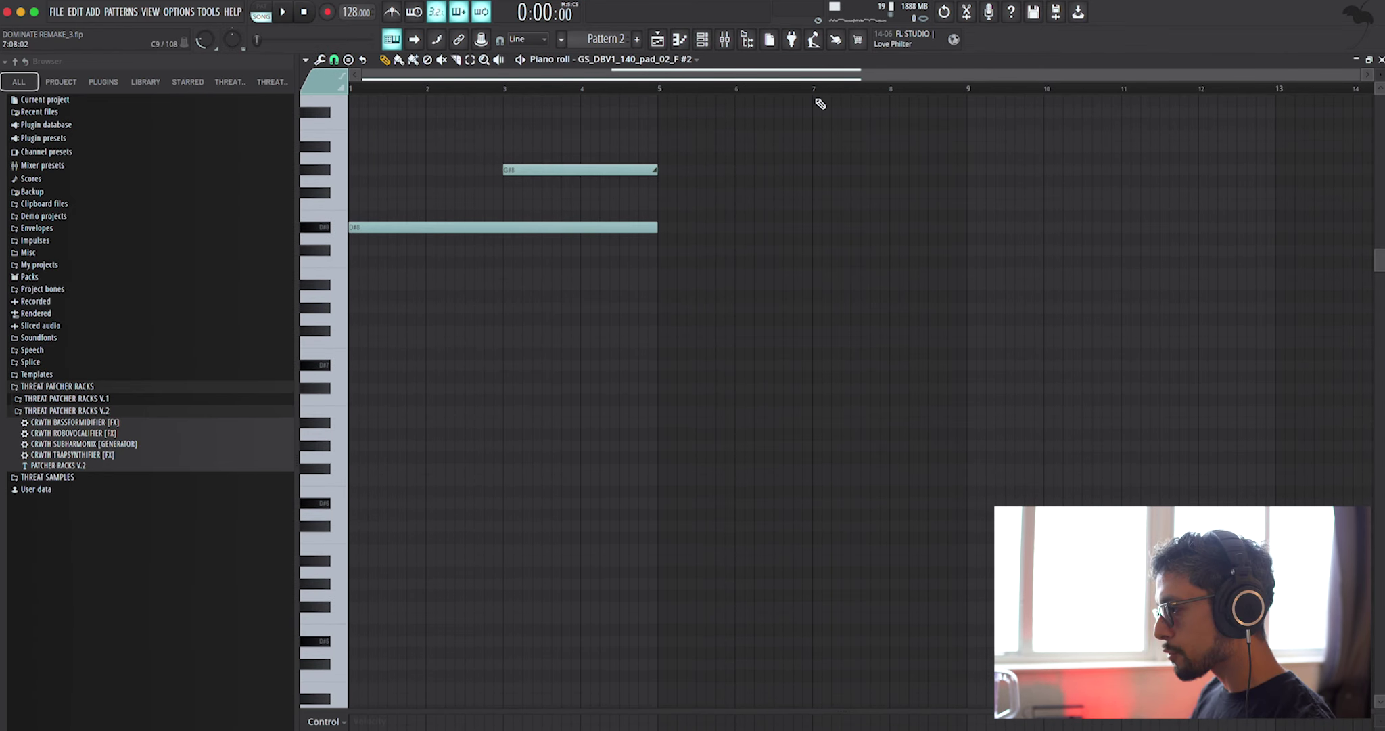
pyautogui.click(522, 59)
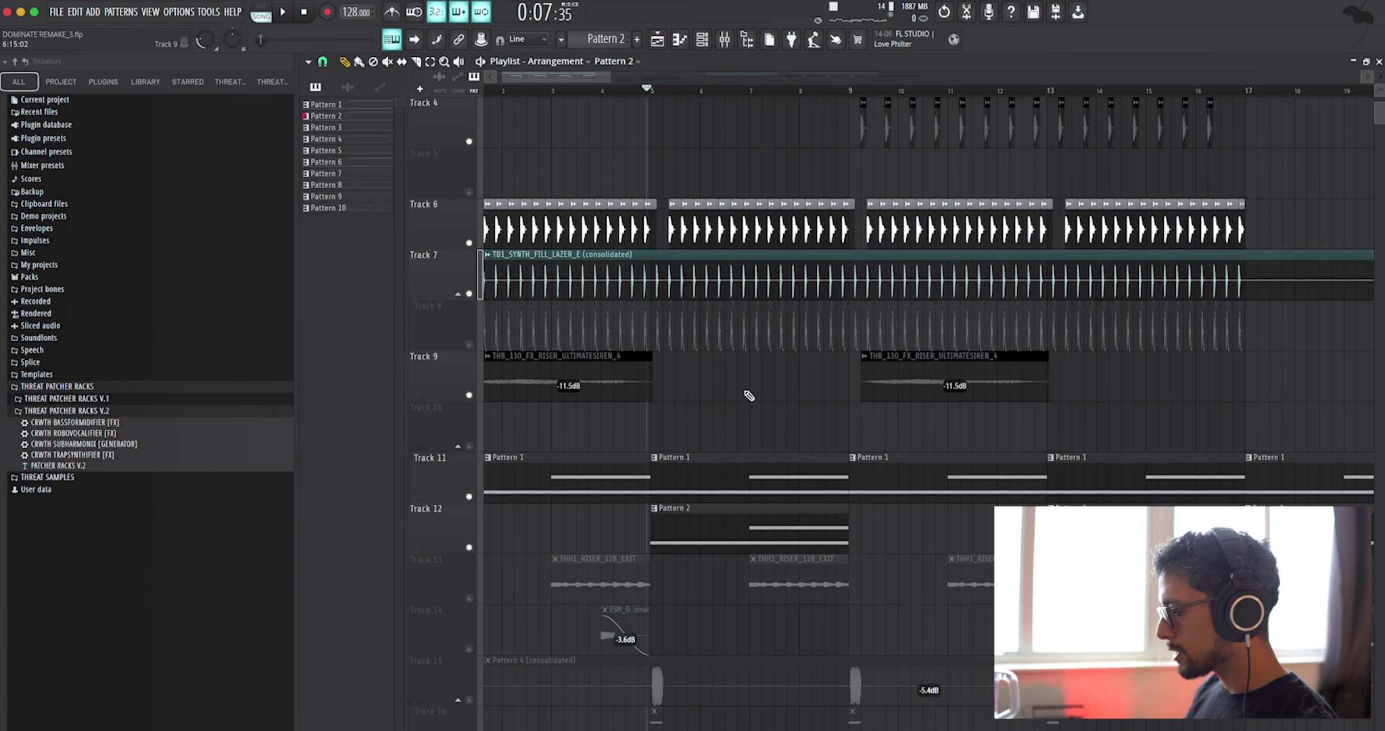
# - Unmute the Pattern 2 pad on Track 12 and play the arrangement from just before bar 5
pyautogui.press('space')
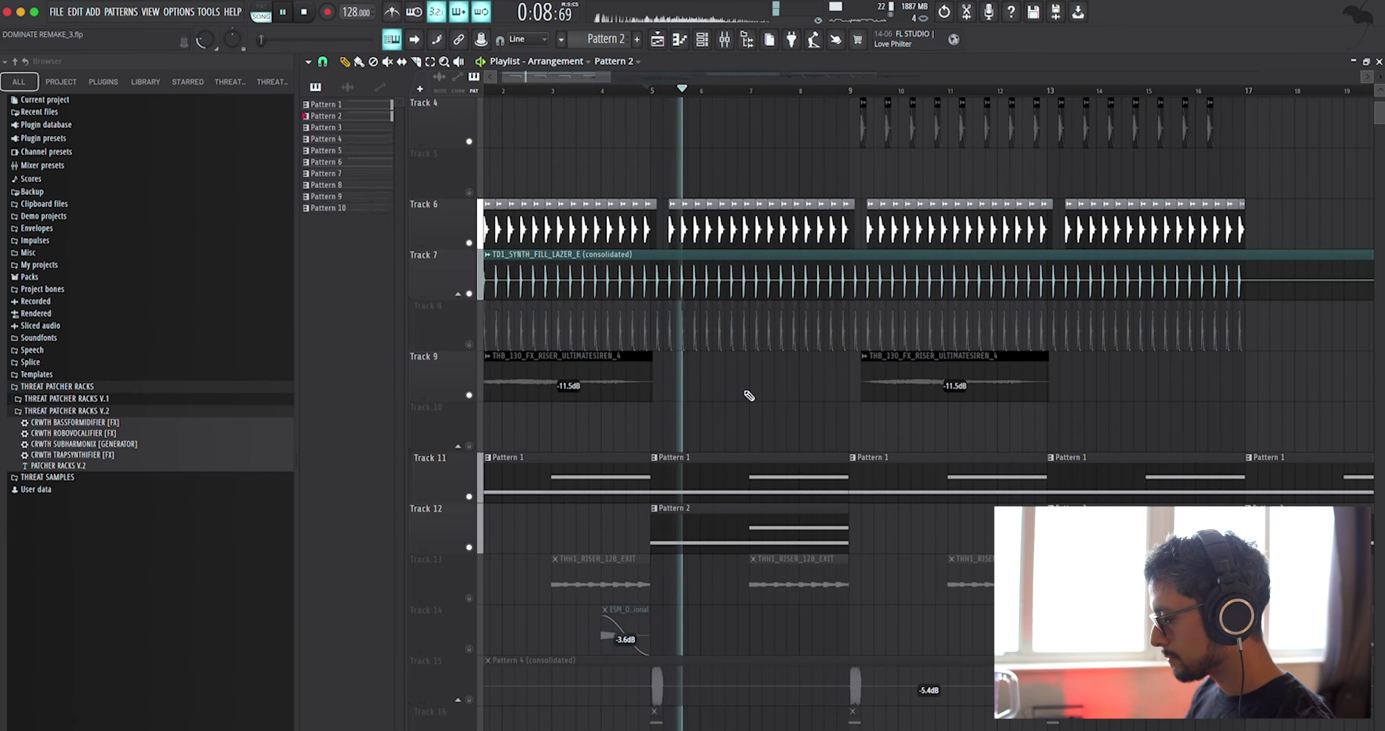
pyautogui.scroll(1, 757, 399)
pyautogui.hscroll(3, 761, 399)
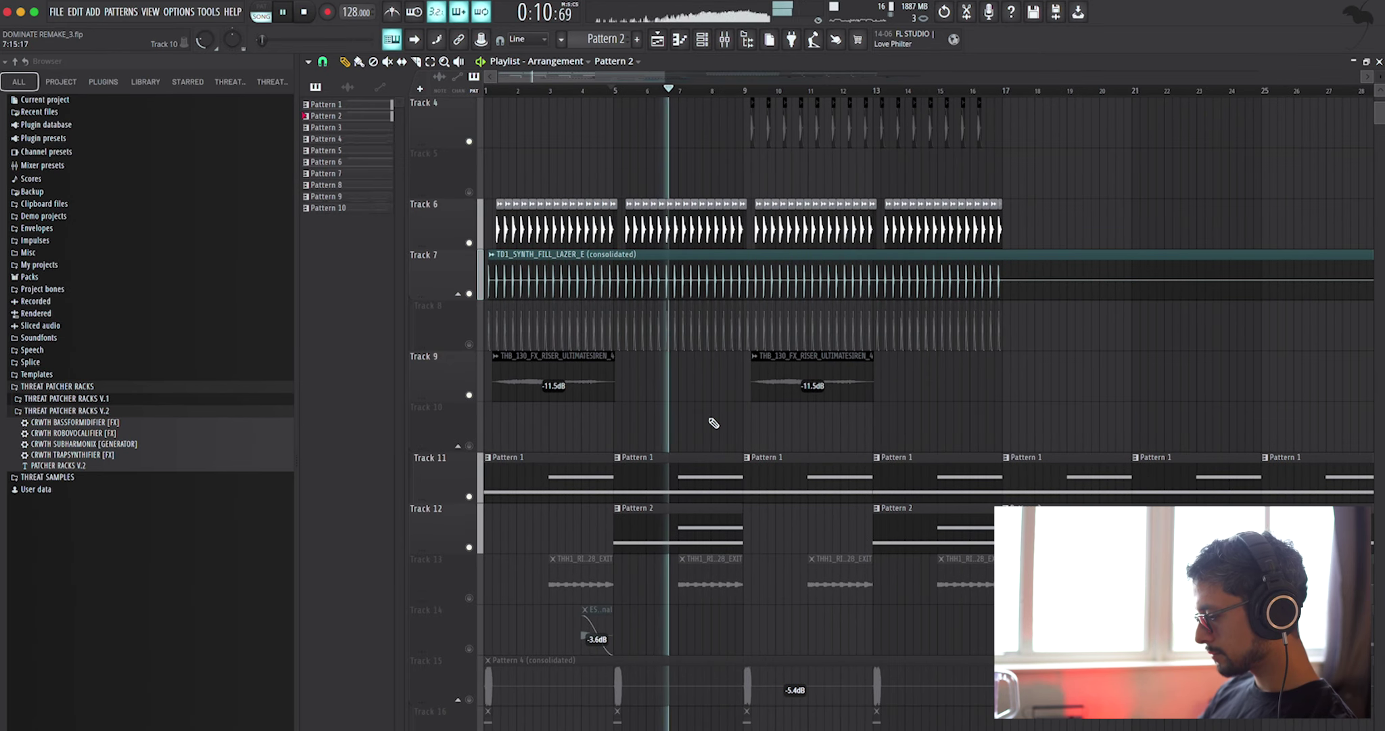
pyautogui.hscroll(-1, 714, 420)
pyautogui.scroll(-3, 714, 422)
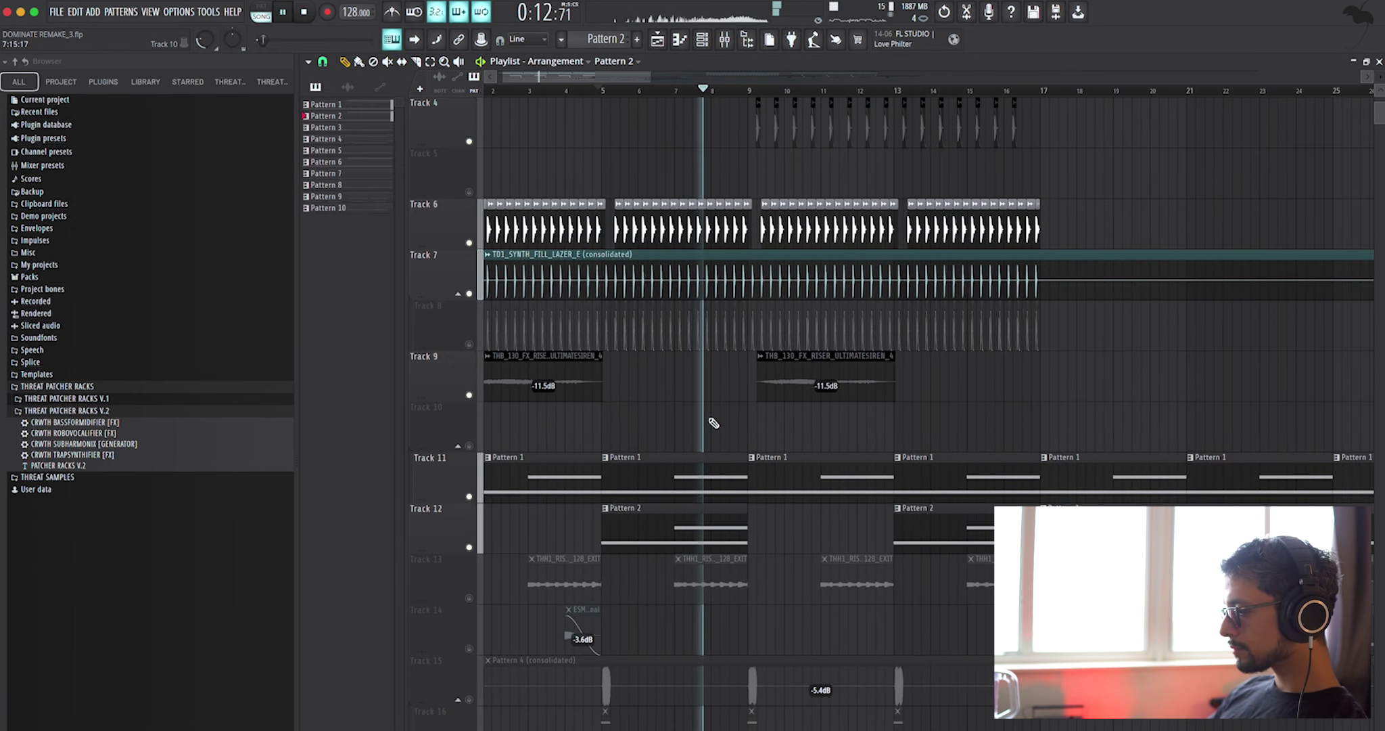
pyautogui.scroll(2, 714, 422)
pyautogui.scroll(1, 714, 422)
pyautogui.scroll(3, 714, 423)
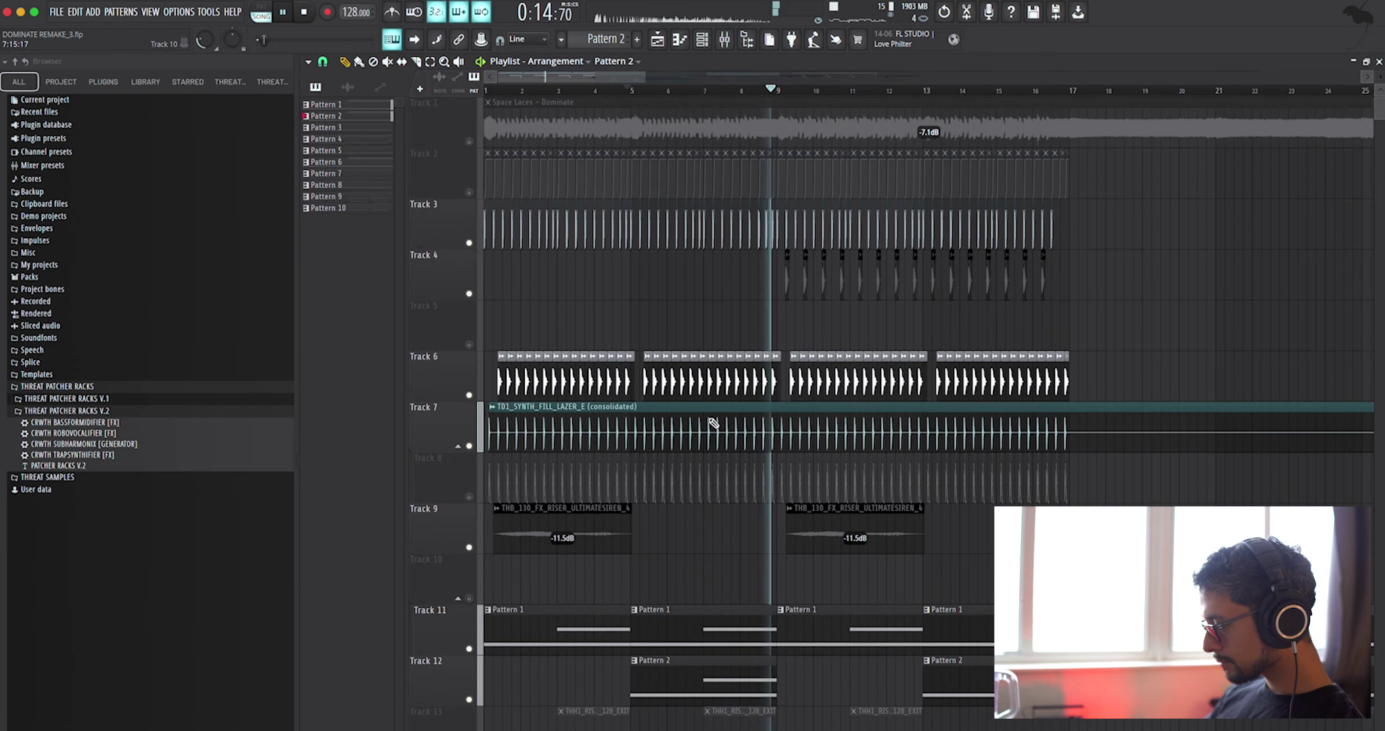
pyautogui.scroll(-1, 714, 423)
pyautogui.scroll(-6, 719, 428)
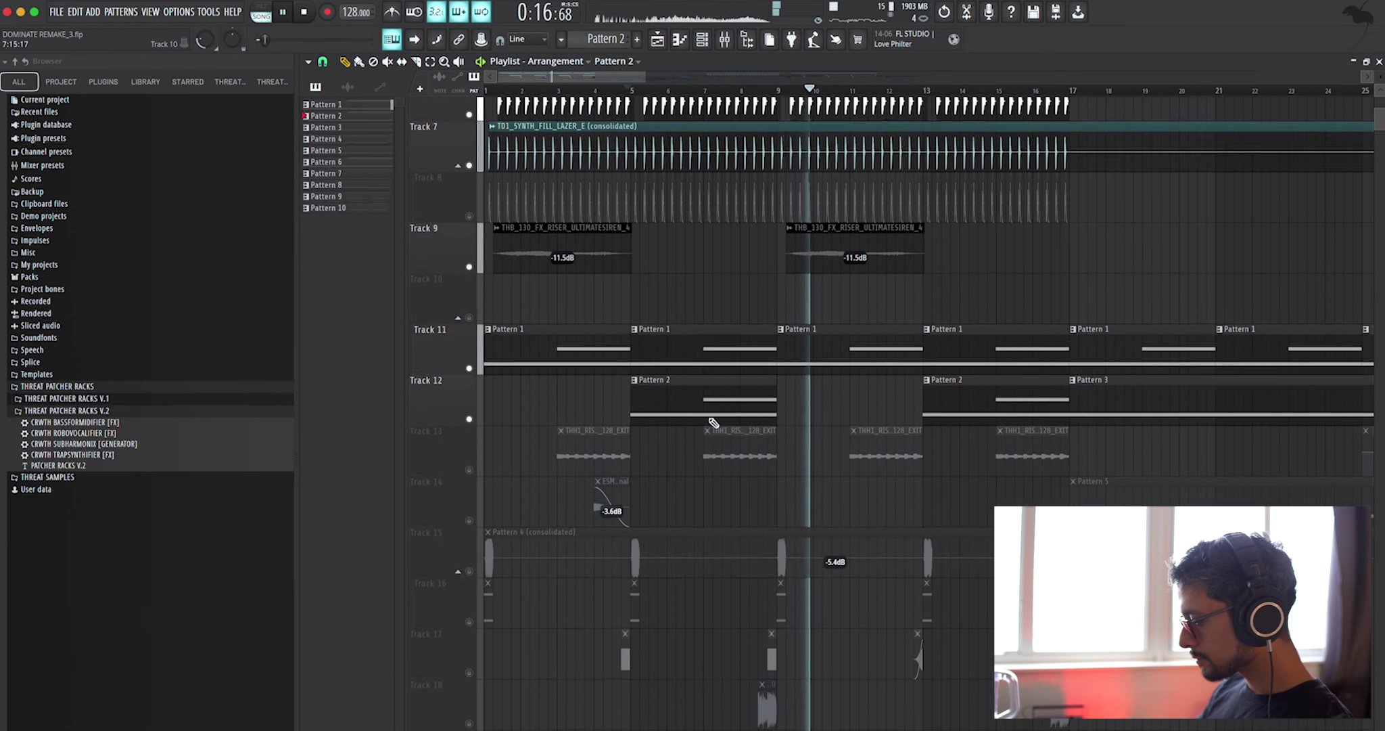
pyautogui.scroll(-2, 717, 420)
pyautogui.press('space')
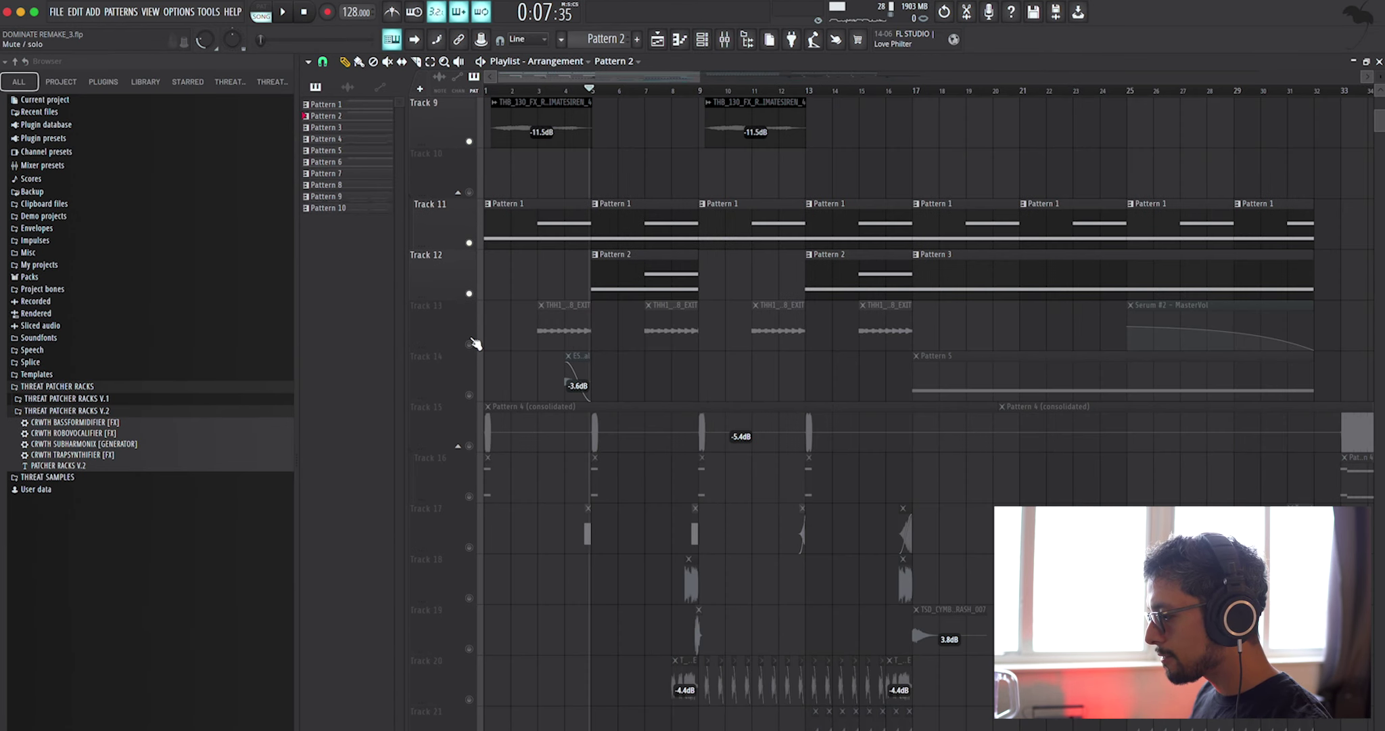
# - Solo the Space Laces - Dominate reference on Track 1 and play it from bar 3
pyautogui.scroll(4, 507, 352)
pyautogui.scroll(8, 575, 339)
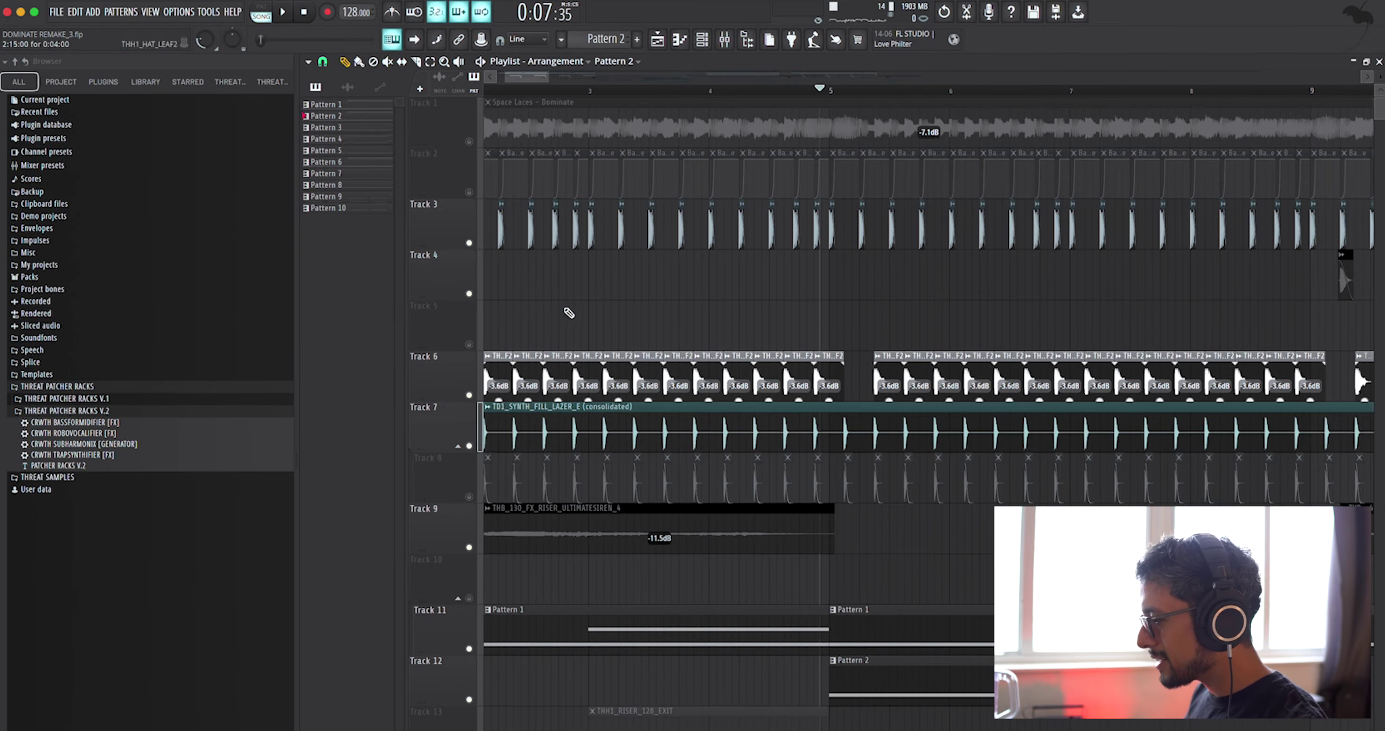
pyautogui.rightClick(469, 142)
pyautogui.press('space')
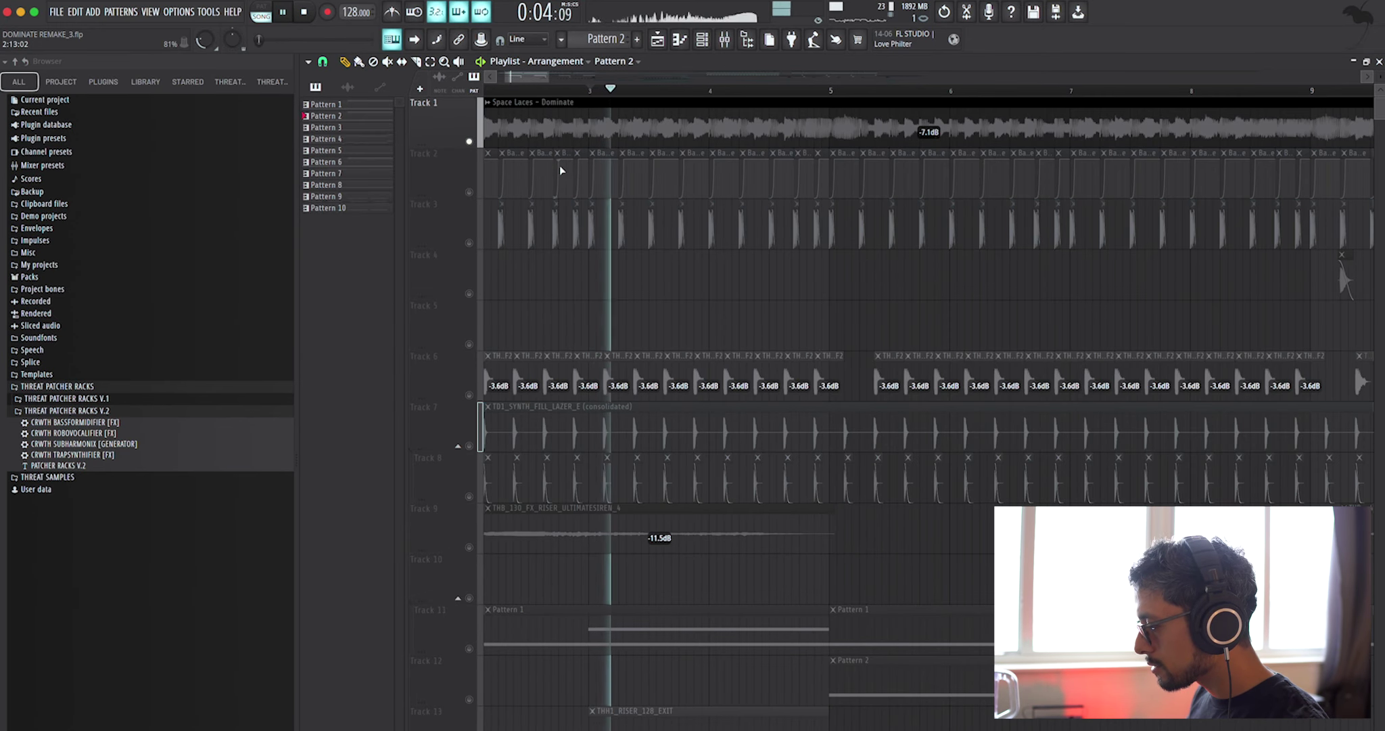
pyautogui.press('space')
pyautogui.press('space')
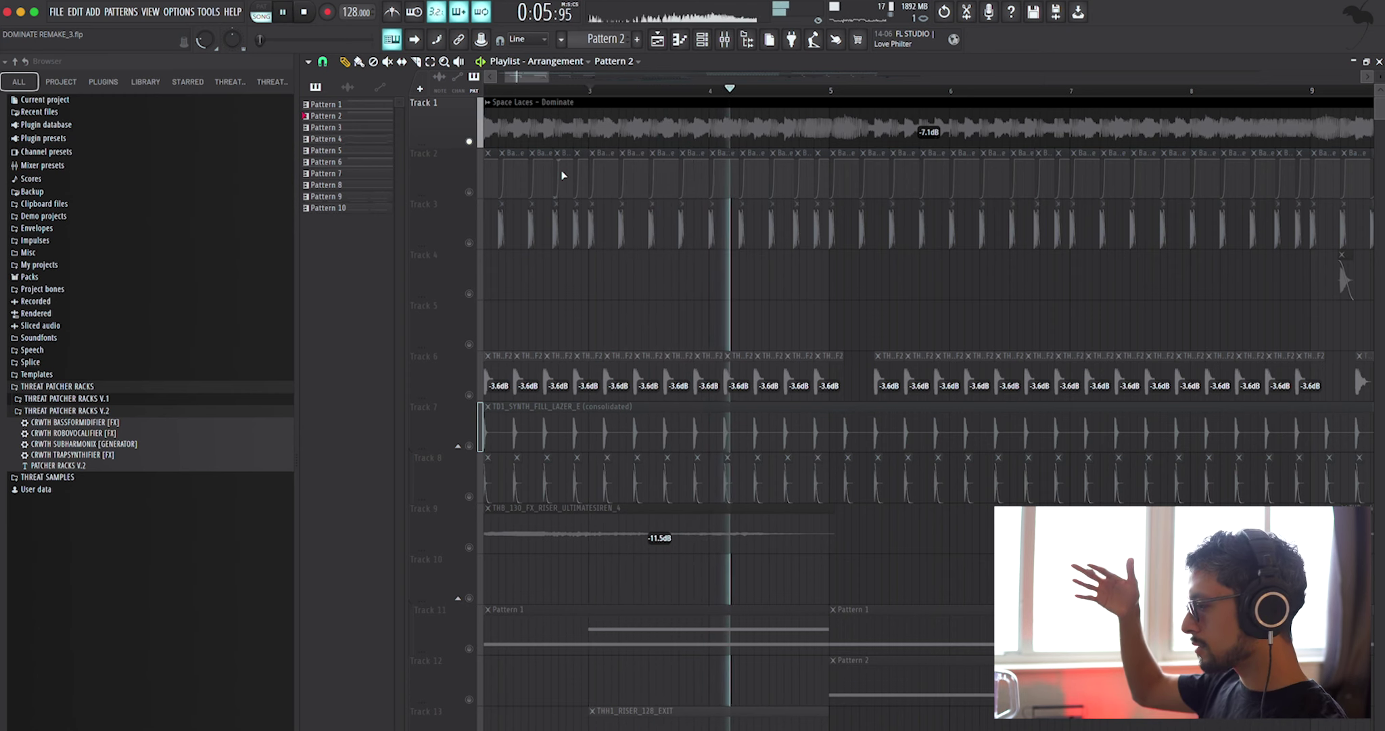
pyautogui.press('space')
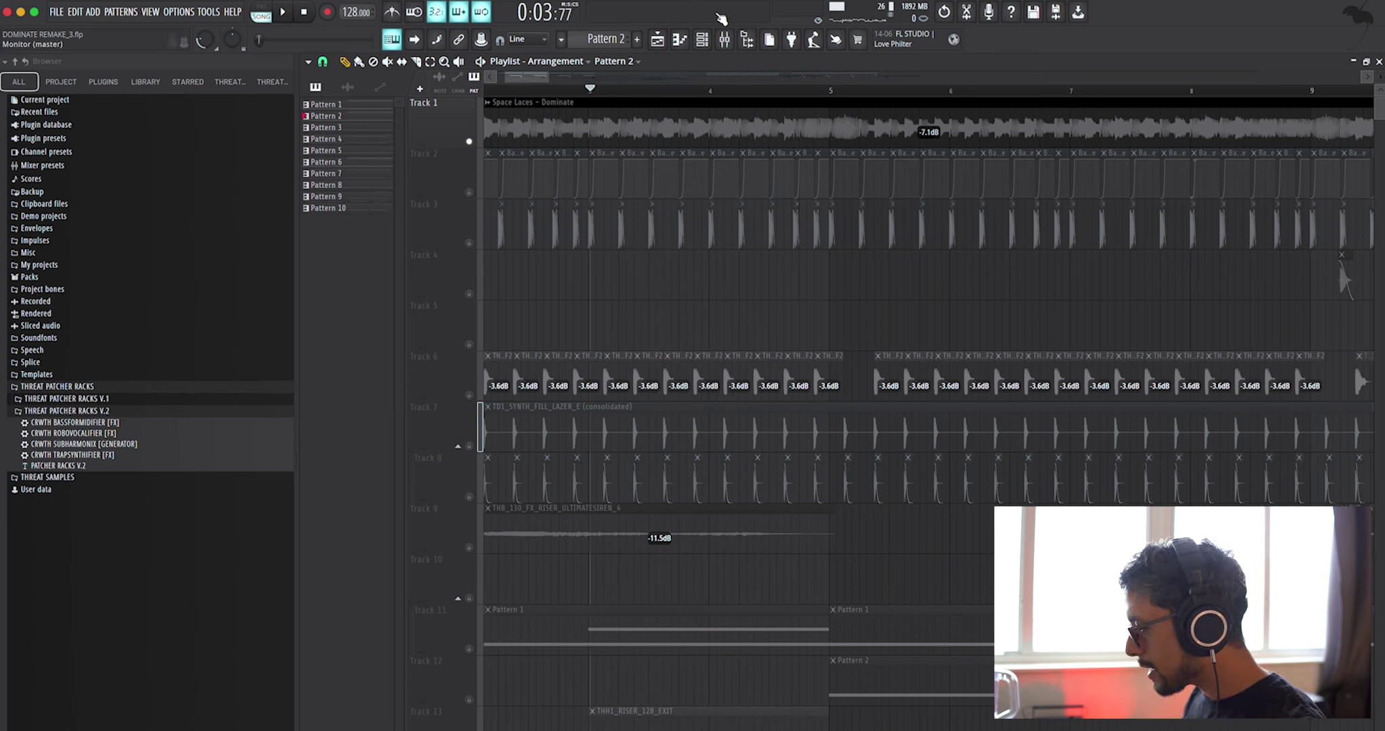
# - Play the soloed reference track from bar 4
pyautogui.click(715, 93)
pyautogui.click(715, 93)
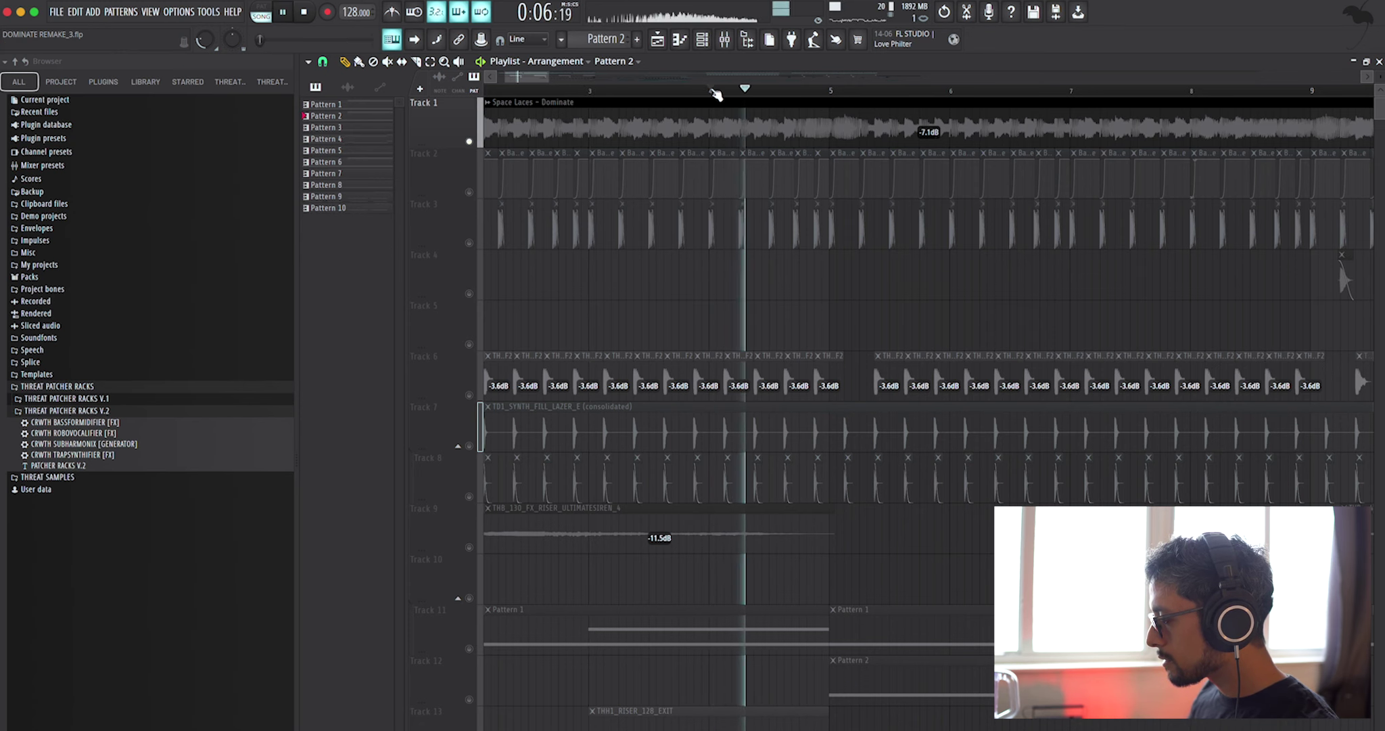
pyautogui.press('space')
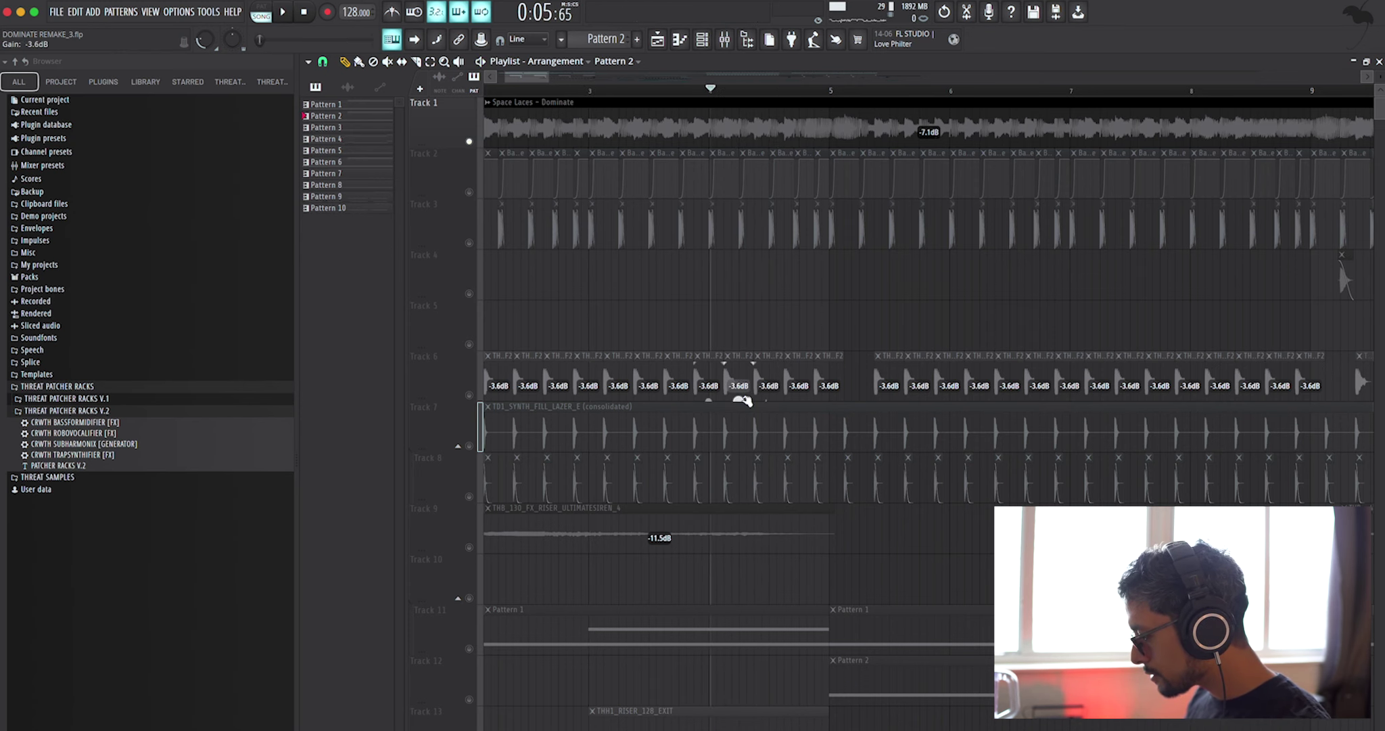
# - Locate the ESM falling downlifter clip on Track 14 and inspect the sample settings of the DBM_PCVLII_VOCALONESHOT_44_90BPM_Db clip on Track 26
pyautogui.scroll(-10, 739, 388)
pyautogui.click(746, 399)
pyautogui.scroll(3, 542, 536)
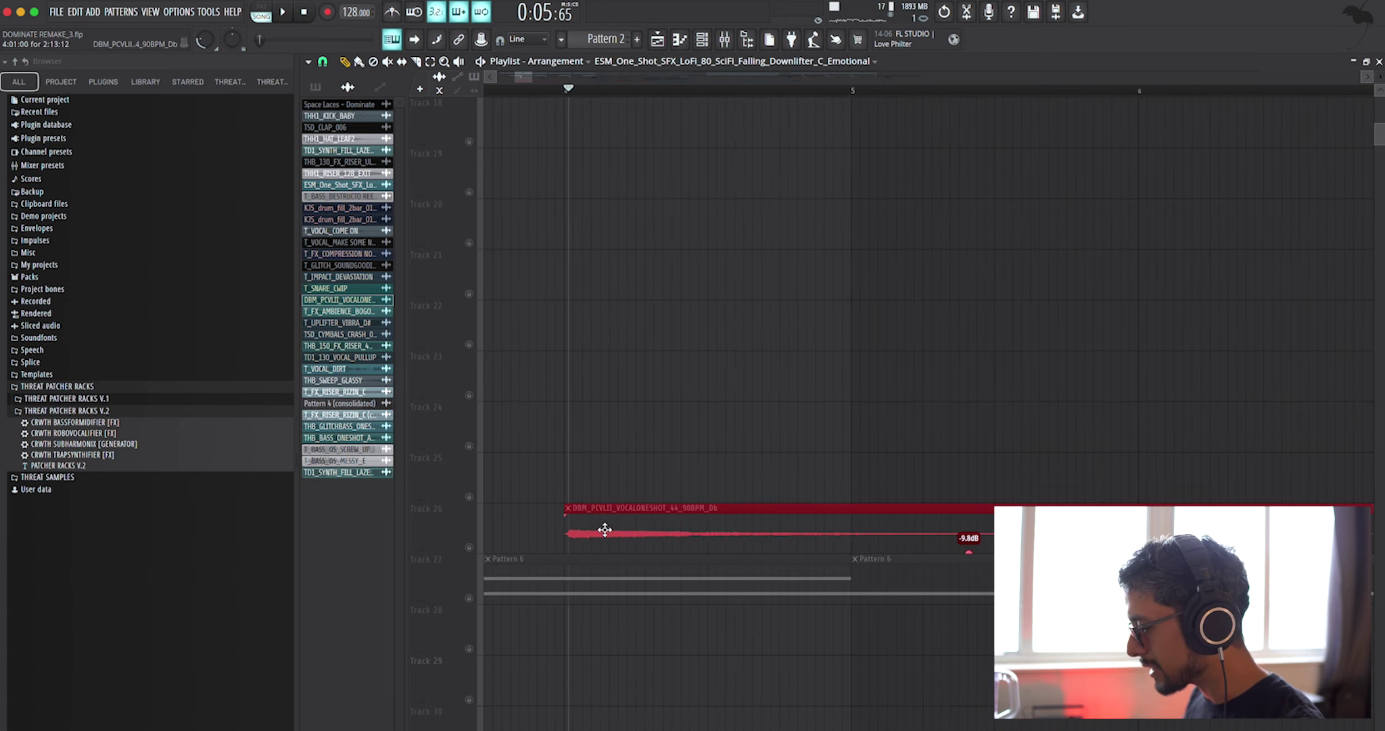
pyautogui.scroll(-3, 605, 529)
pyautogui.scroll(8, 609, 513)
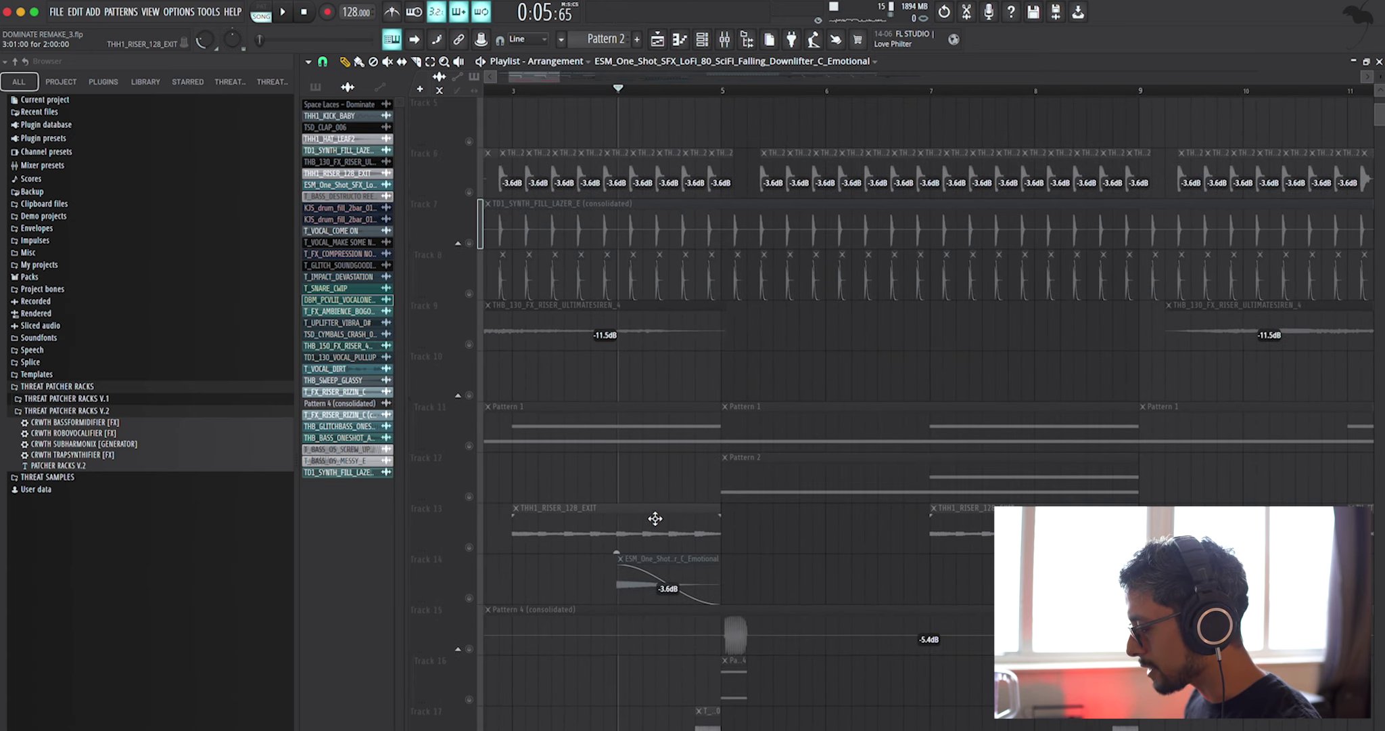
pyautogui.scroll(-11, 655, 518)
pyautogui.doubleClick(656, 518)
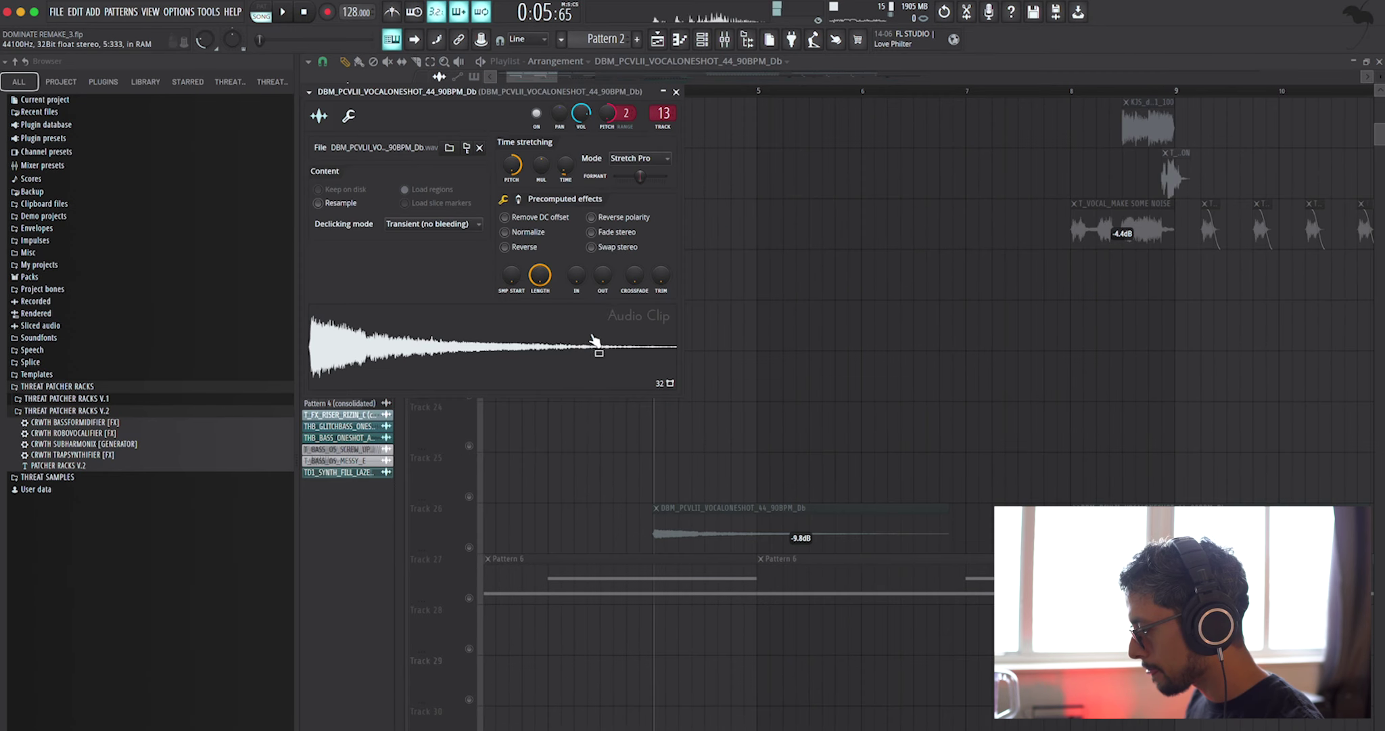
pyautogui.click(675, 91)
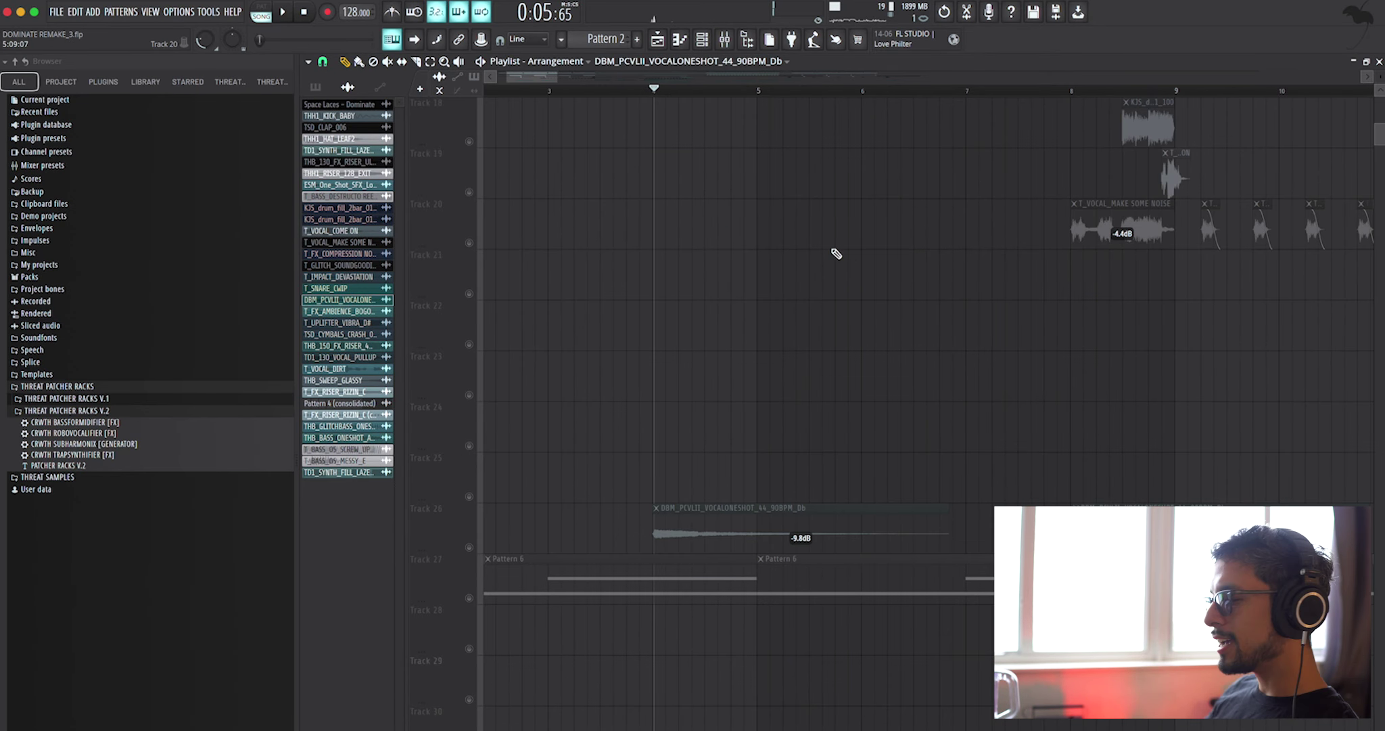
# - Play the soloed reference track from shortly before bar 5 to hear the transition into that bar
pyautogui.scroll(10, 620, 469)
pyautogui.scroll(3, 631, 146)
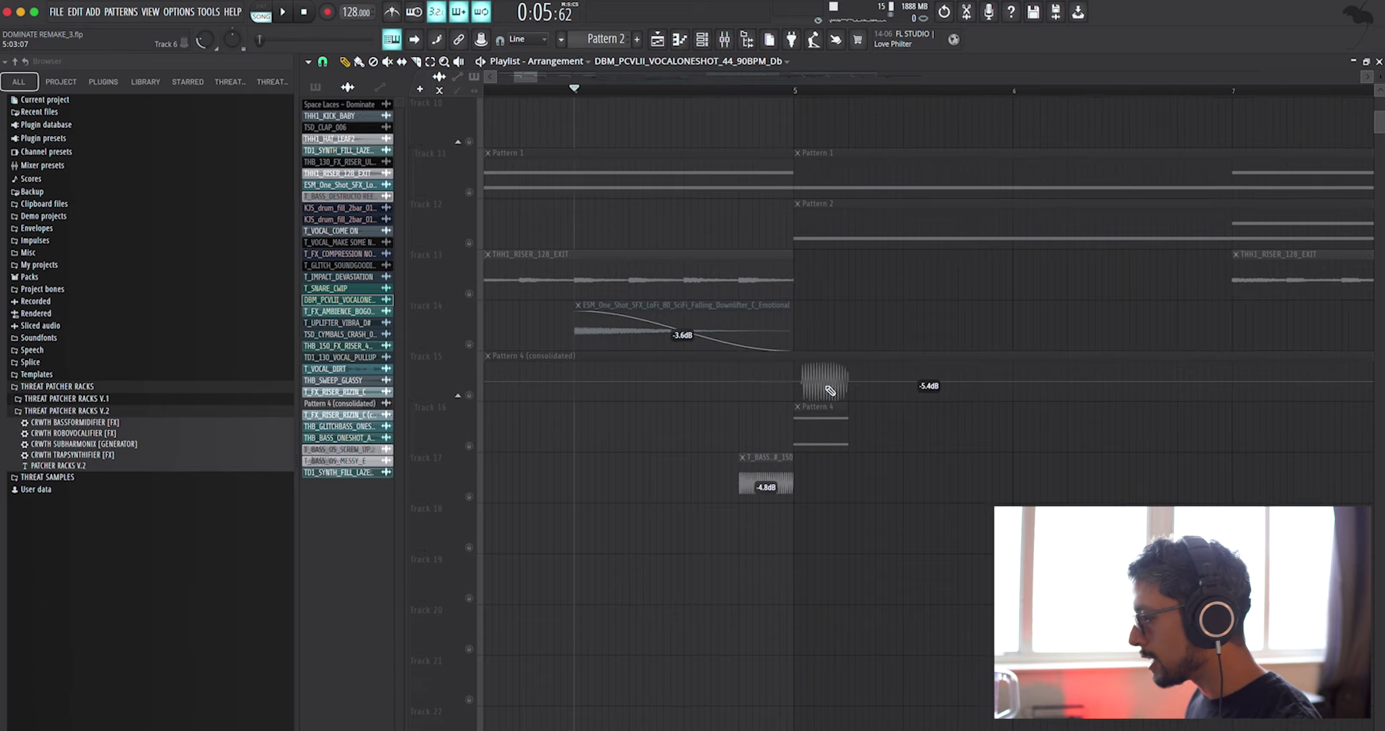
pyautogui.click(736, 90)
pyautogui.press('space')
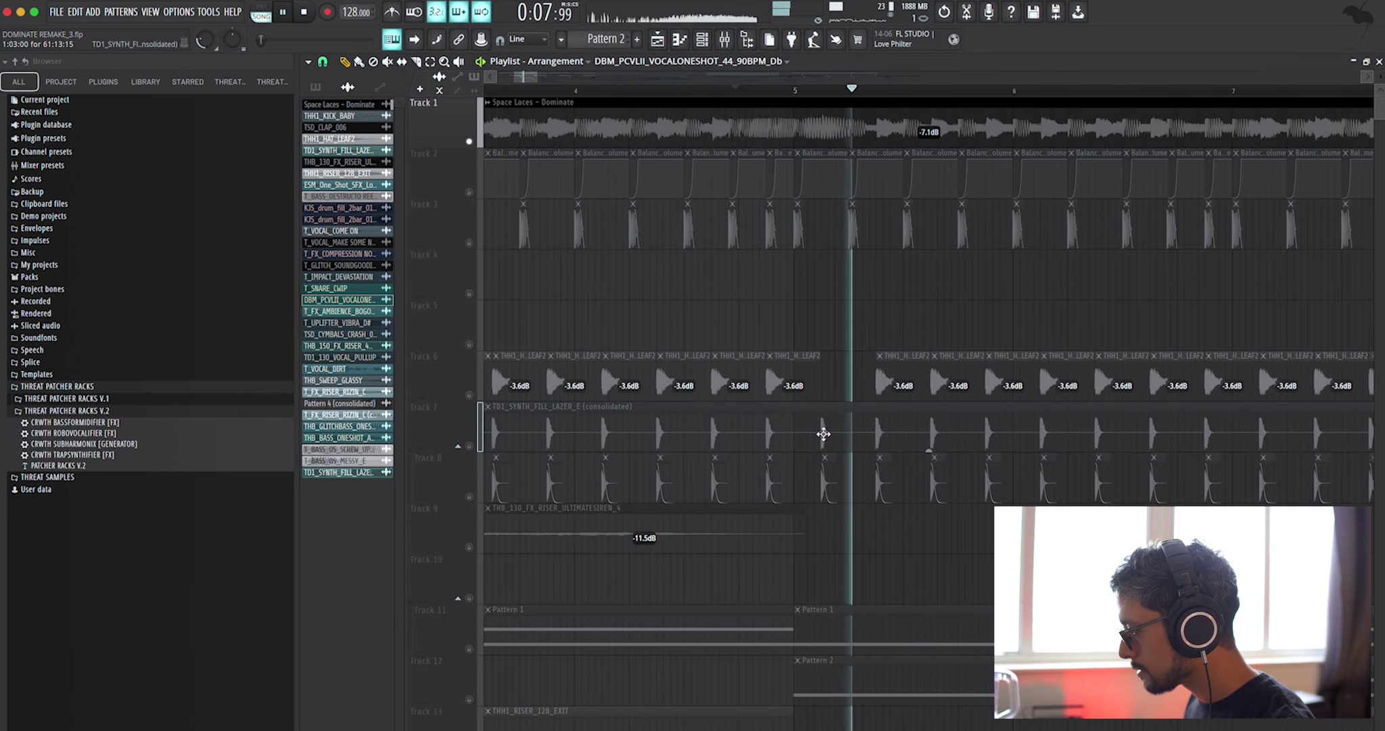
pyautogui.press('space')
# - Inspect the sample settings of the T_BASS_DESTRUCTO REESE 2_G#_150 clip on Track 17
pyautogui.scroll(-4, 825, 432)
pyautogui.doubleClick(829, 518)
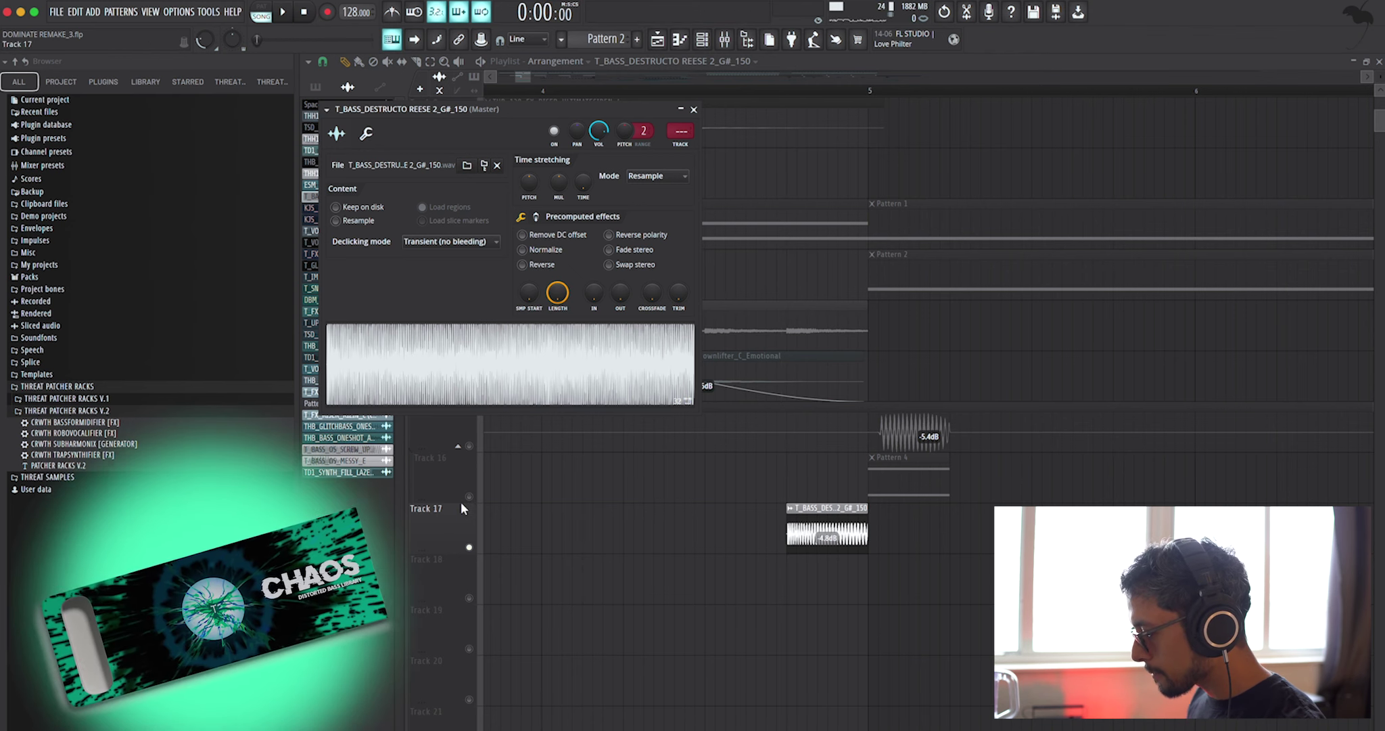
pyautogui.press('Escape')
# - Unmute the remake's tracks with the Track 1 reference muted and play the arrangement through the transition into bar 5
pyautogui.scroll(8, 664, 363)
pyautogui.press('space')
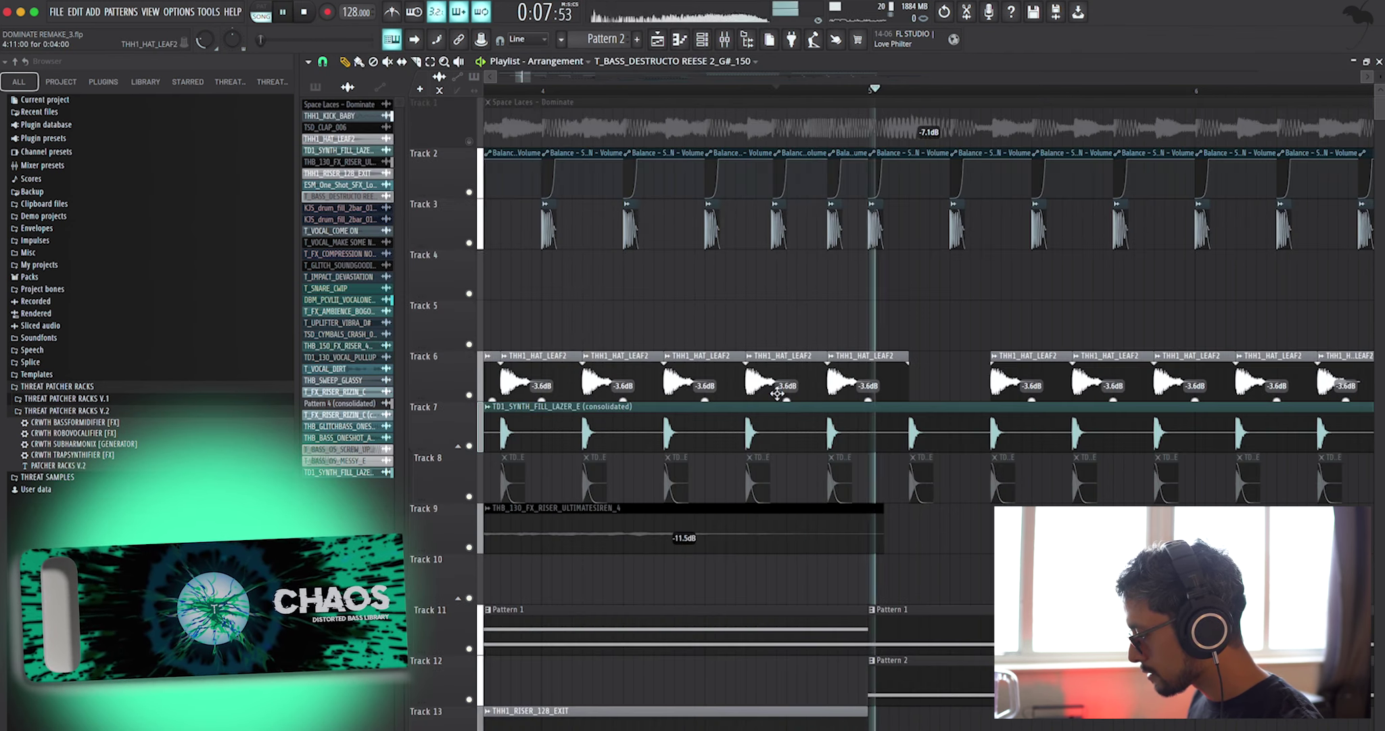
pyautogui.scroll(-3, 664, 363)
pyautogui.scroll(-4, 773, 393)
pyautogui.press('space')
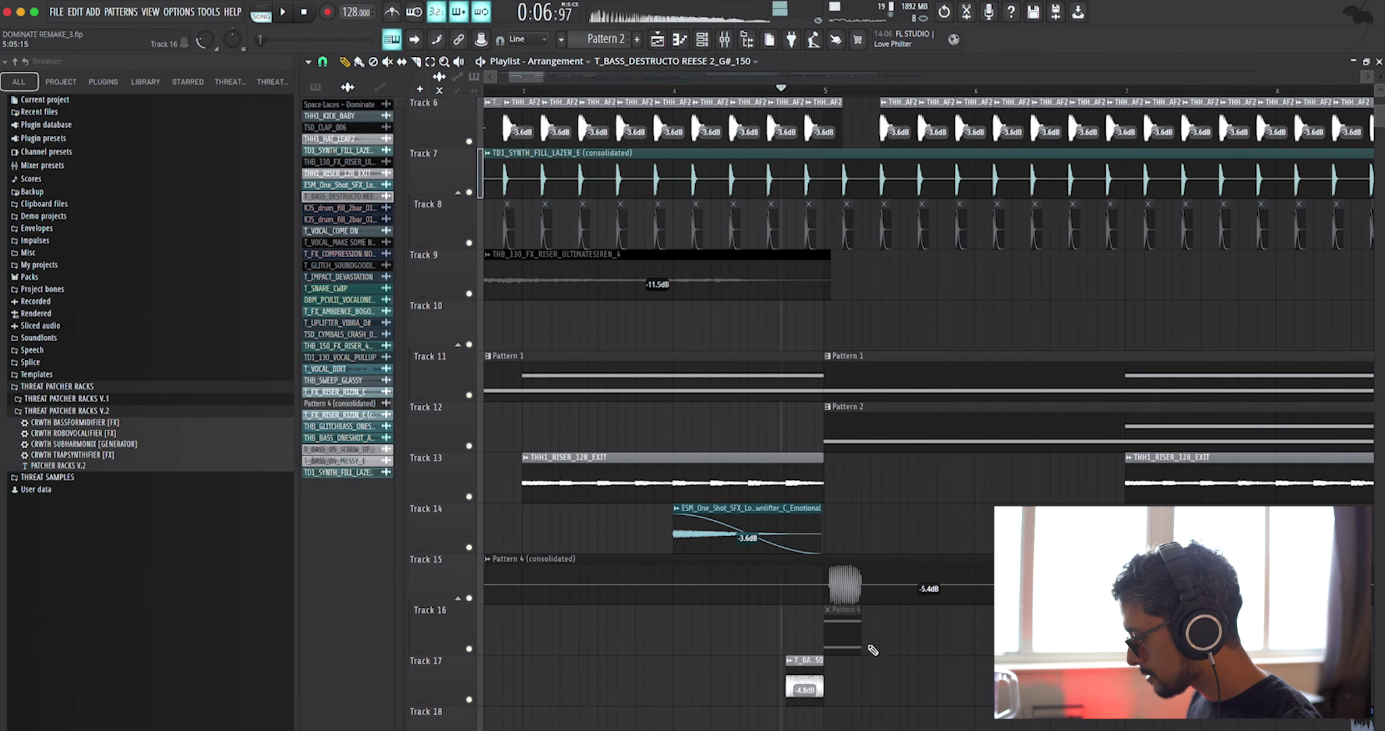
# - Open the Pattern 4 clip from Track 16 and examine its Serum and CRWTH generator channels in the channel rack, closing the rack in the playlist
pyautogui.doubleClick(842, 611)
pyautogui.click(703, 40)
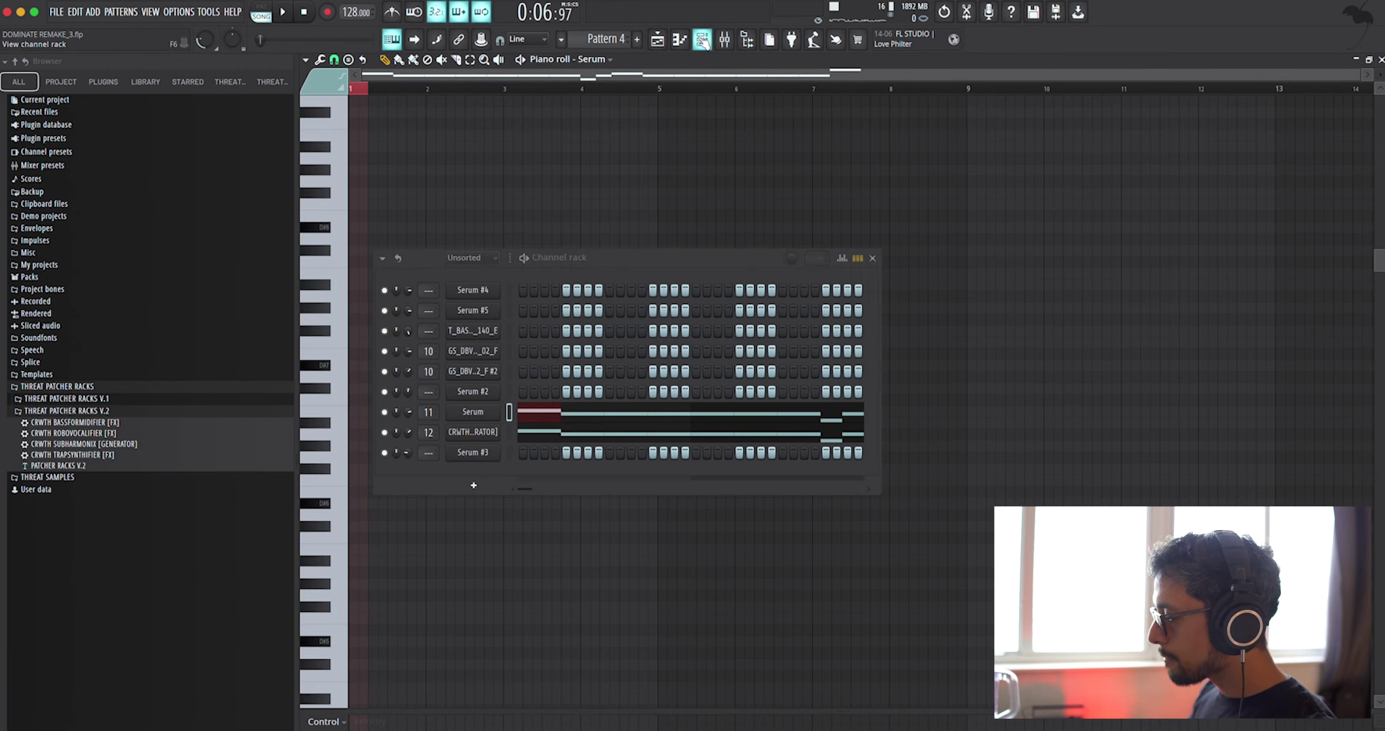
pyautogui.click(533, 420)
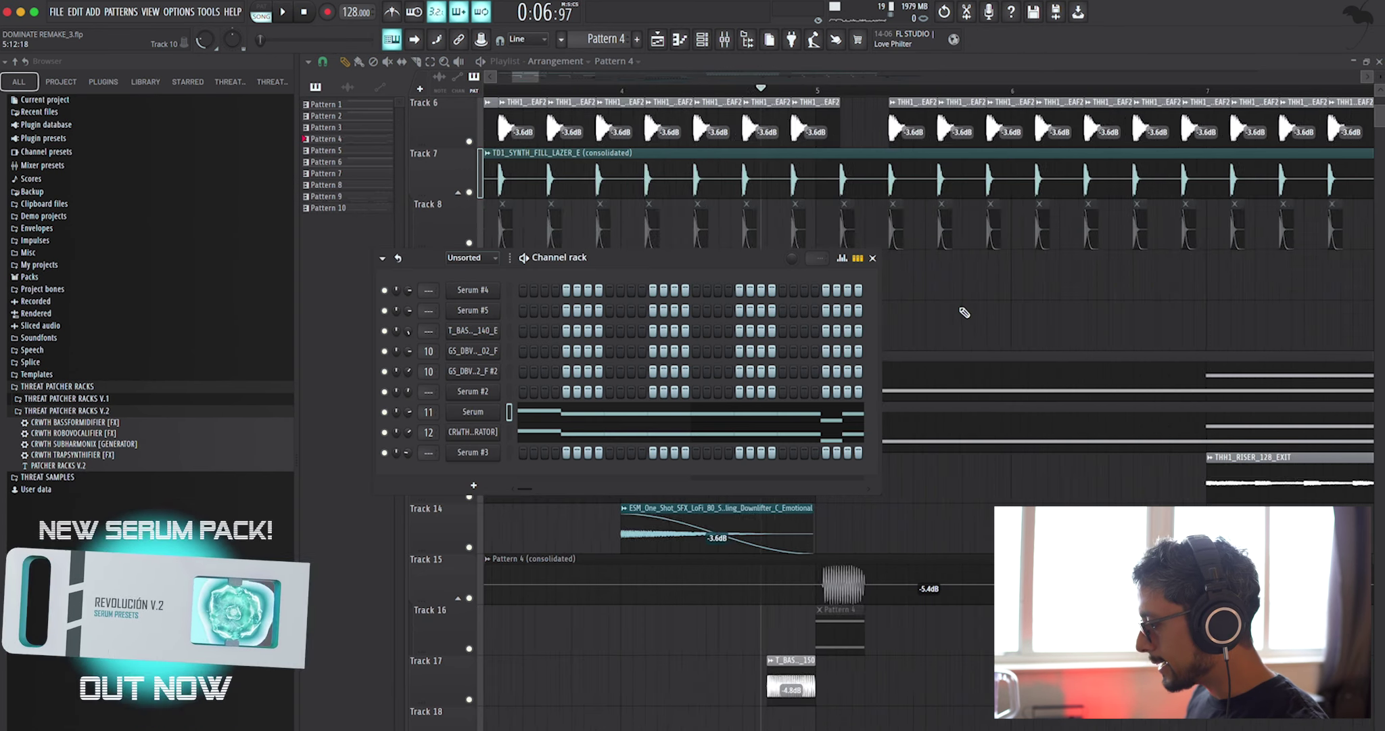
pyautogui.click(873, 258)
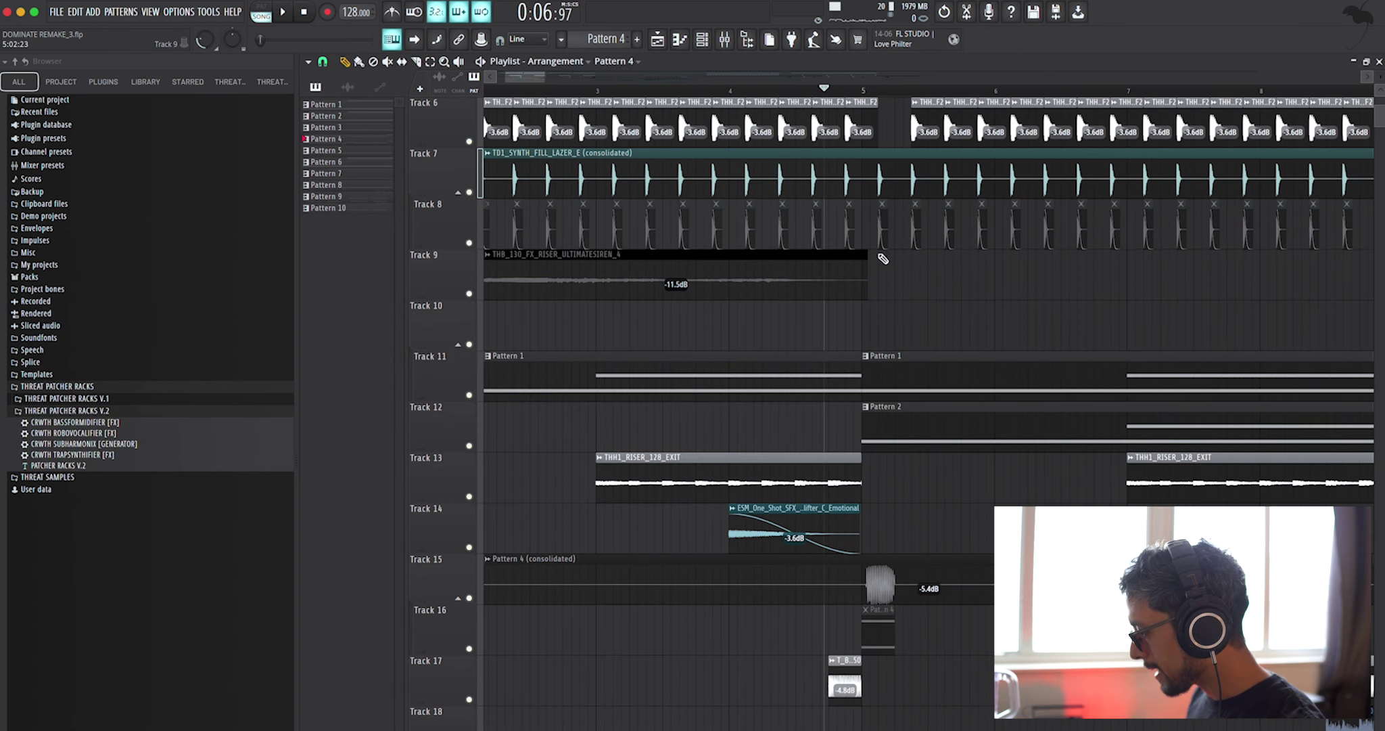
# - Solo Track 13 and play its THH1_RISER_128_EXIT clip toward bar 5
pyautogui.scroll(-5, 883, 256)
pyautogui.scroll(-4, 820, 433)
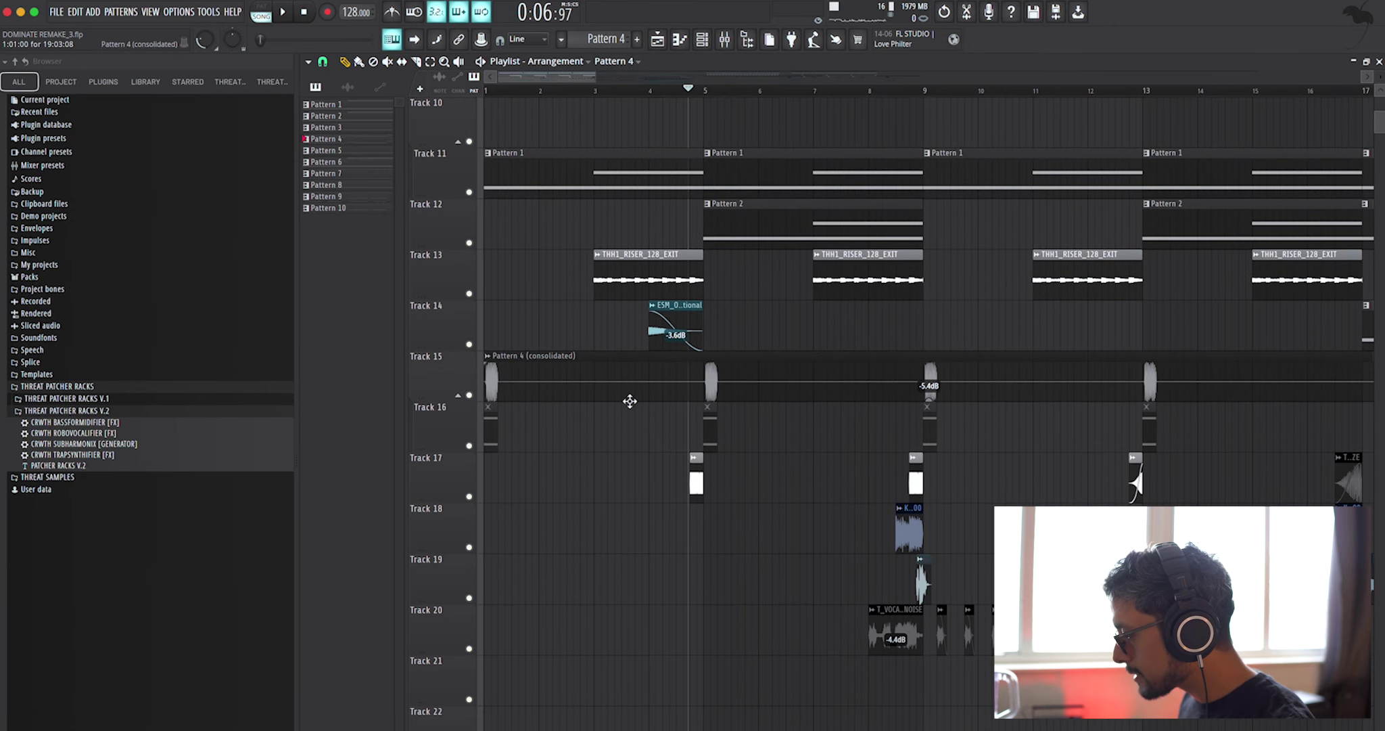
pyautogui.scroll(5, 627, 399)
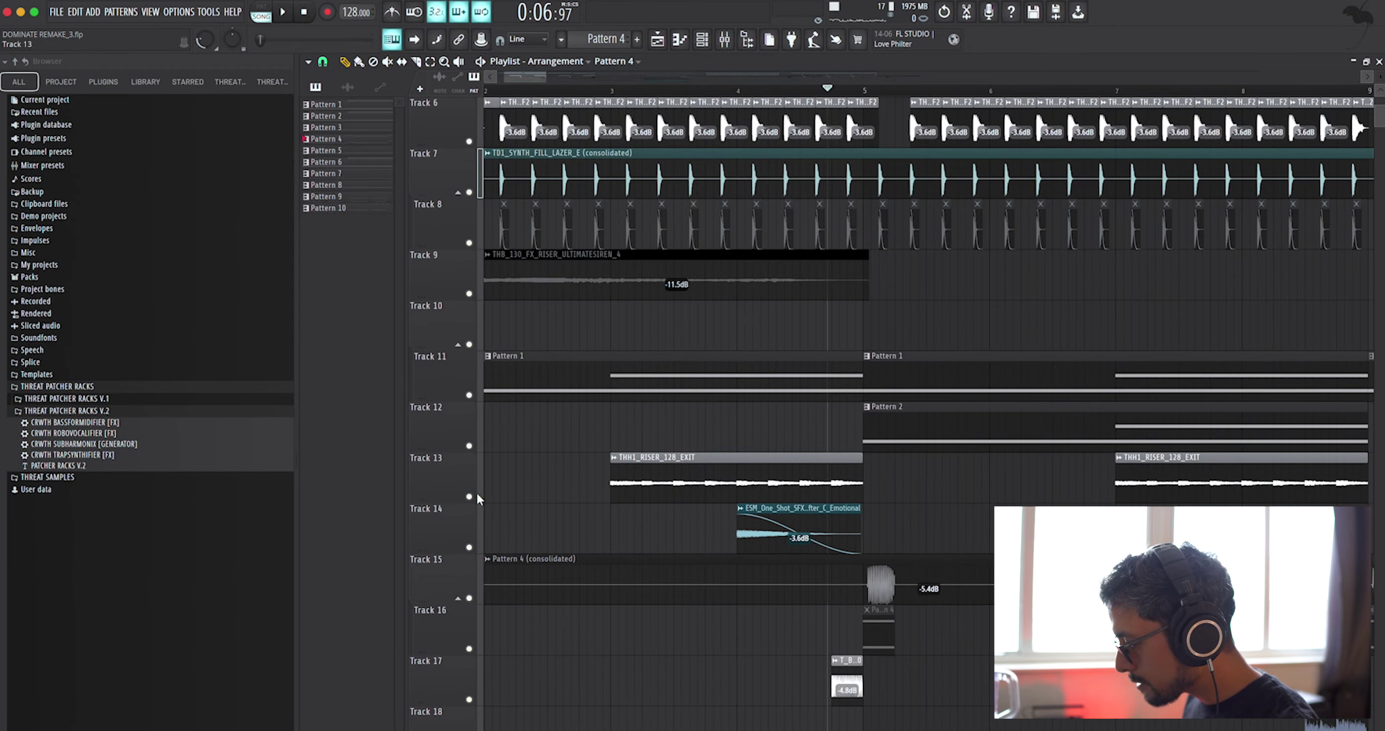
pyautogui.rightClick(469, 496)
pyautogui.press('space')
pyautogui.scroll(2, 739, 536)
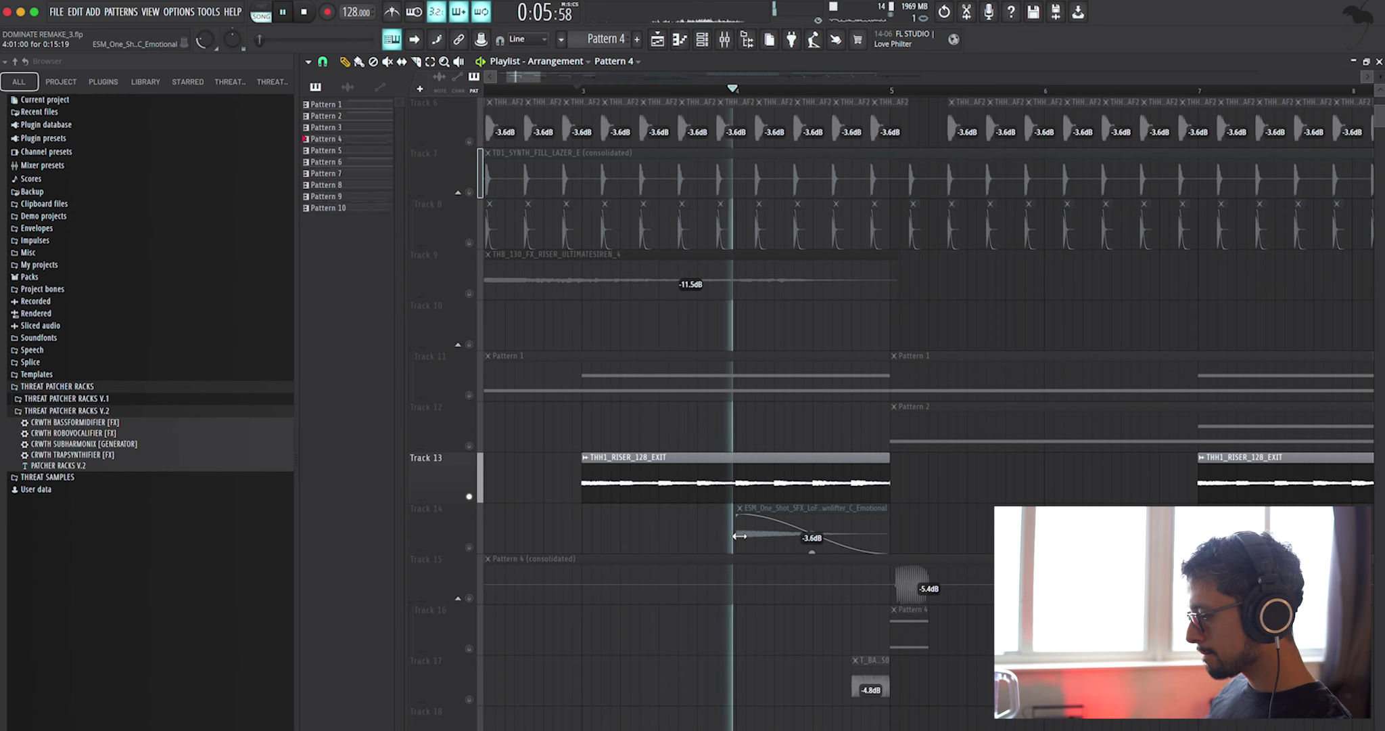
pyautogui.press('space')
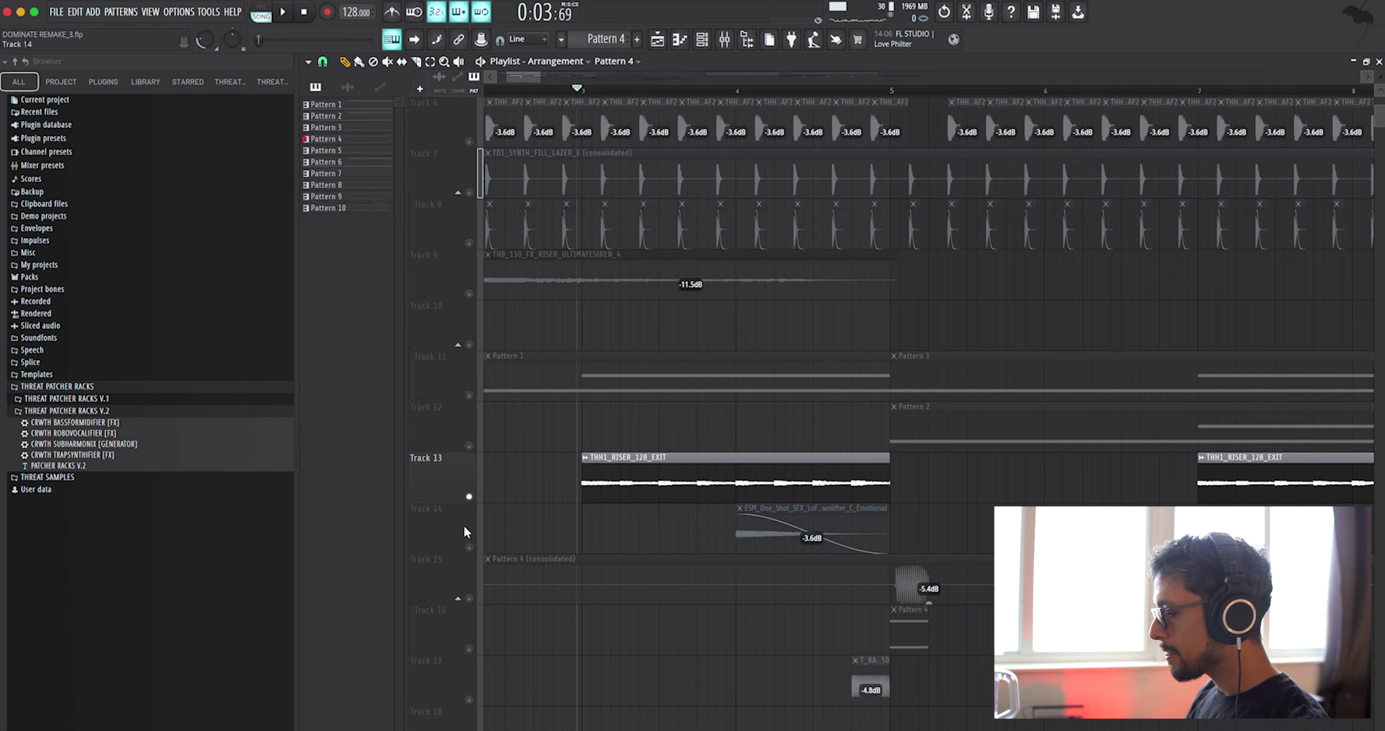
# - Solo Track 14 and play its ESM_One_Shot_SFX downlifter clip from bar 4
pyautogui.click(476, 545)
pyautogui.click(737, 89)
pyautogui.press('space')
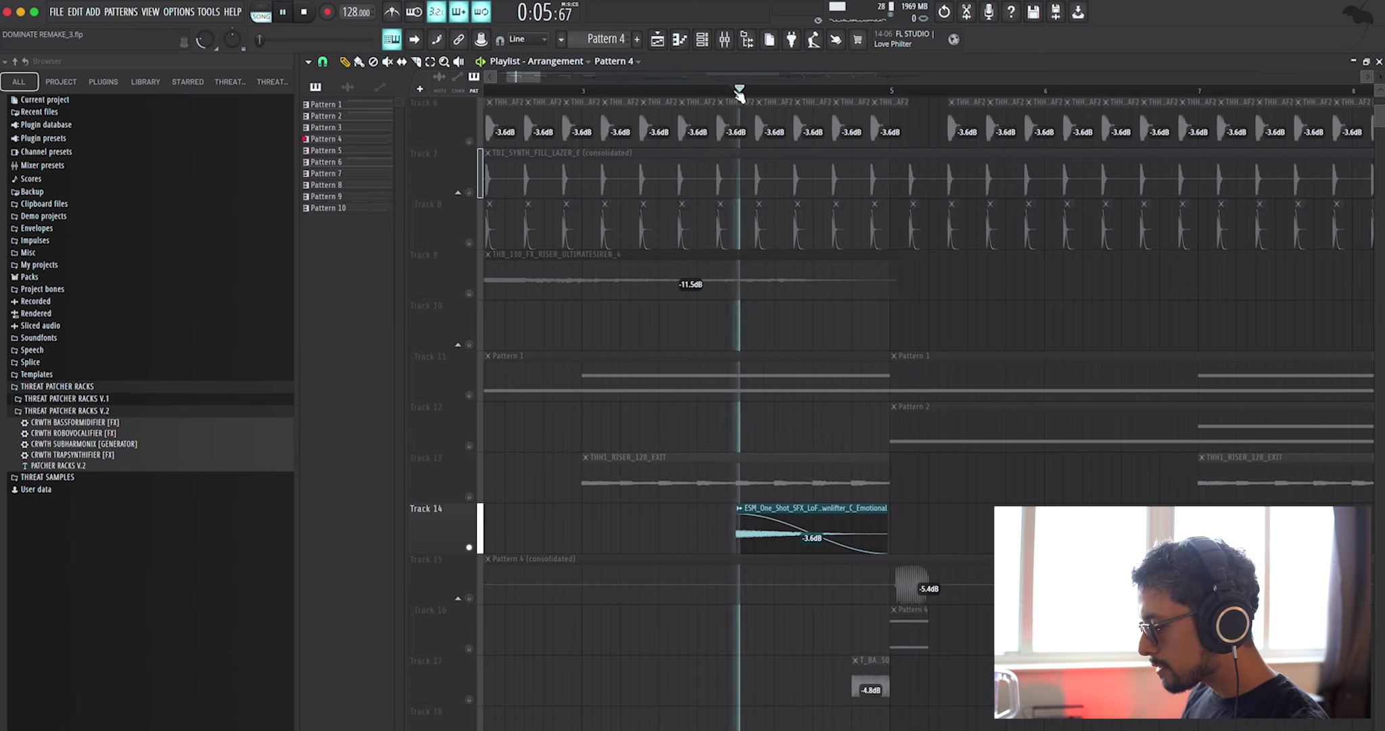
# - Compare the DBM_PCVLII_VOCALONESHOT_44_90BPM_Db clip on Track 26 with the Track 14 downlifter by soloing each from bar 4
pyautogui.scroll(-5, 912, 525)
pyautogui.click(476, 494)
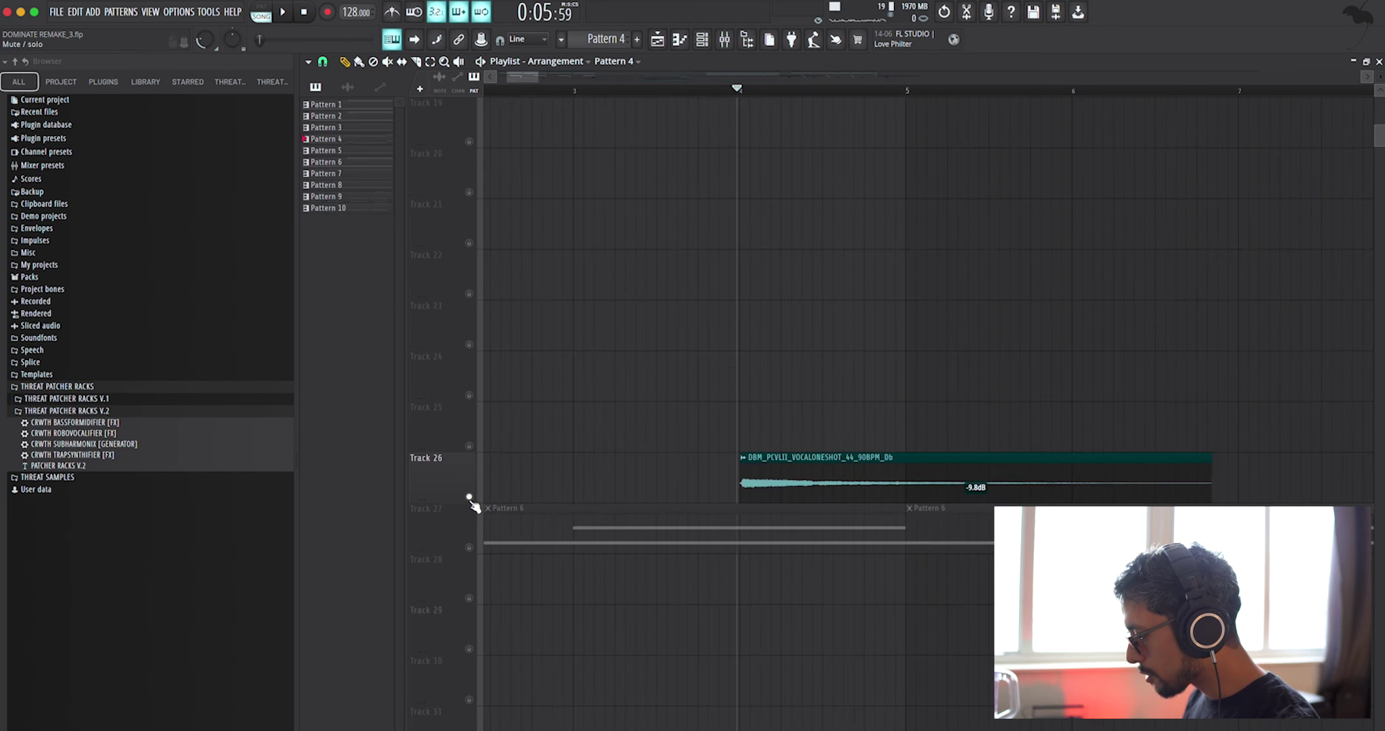
pyautogui.scroll(-4, 934, 571)
pyautogui.scroll(5, 837, 485)
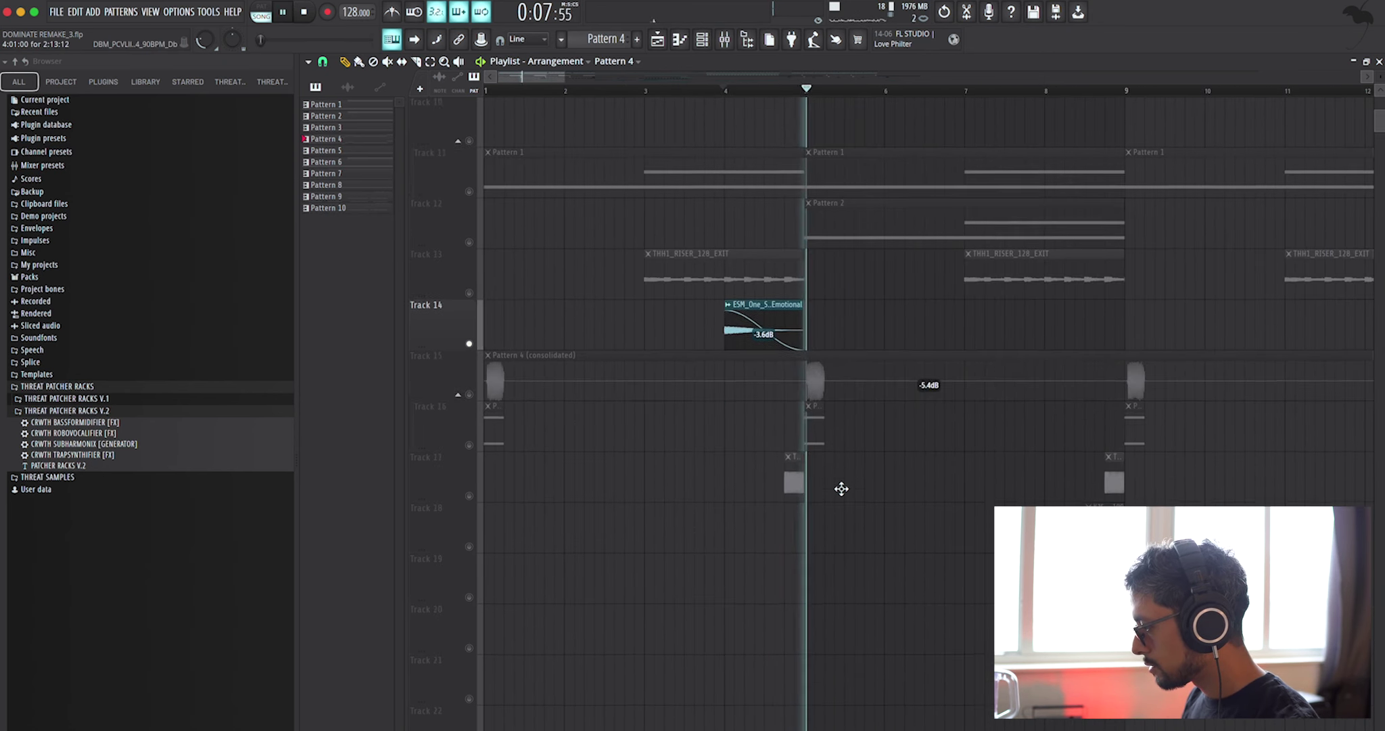
pyautogui.press('space')
pyautogui.scroll(-4, 841, 488)
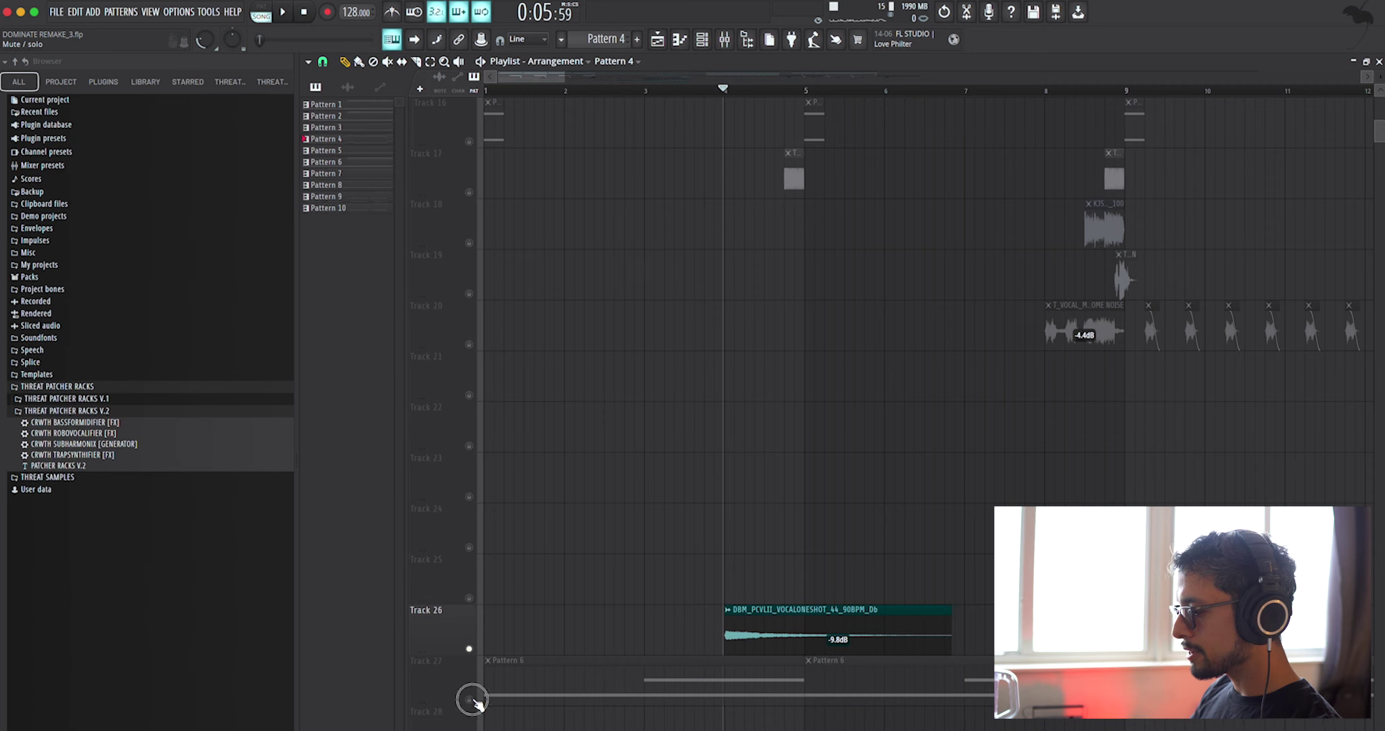
# - Open Pattern 6 from Track 27 in the piano roll and play its CRWTH SUBHARMONIX notes
pyautogui.doubleClick(702, 694)
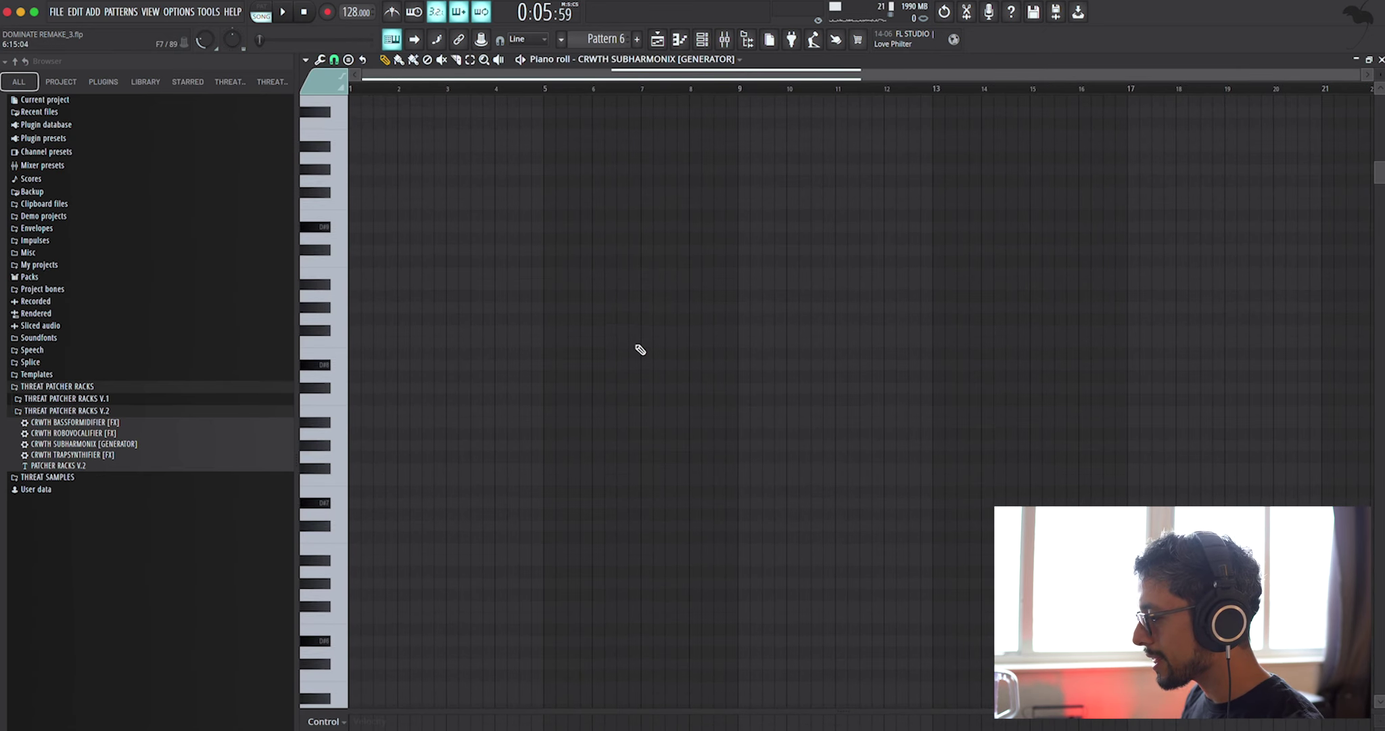
pyautogui.press('space')
pyautogui.scroll(-10, 547, 266)
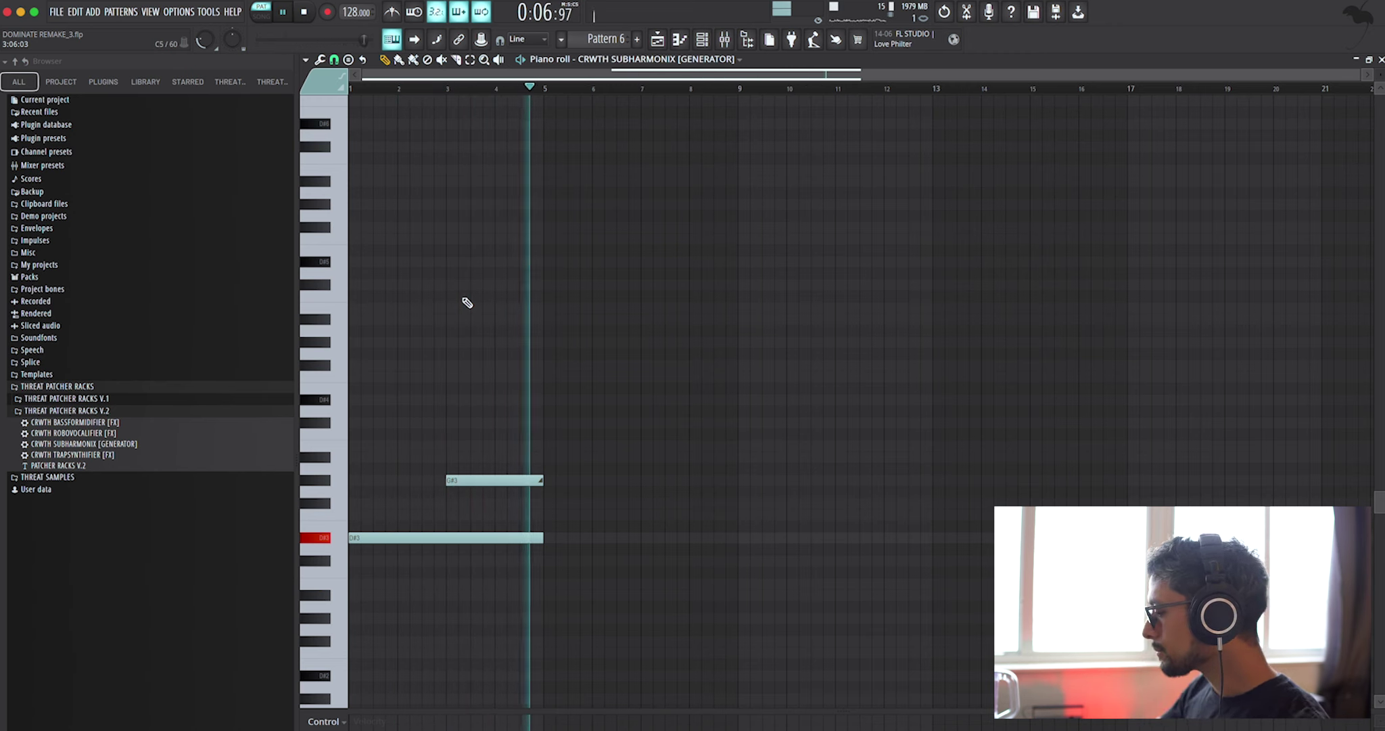
pyautogui.press('space')
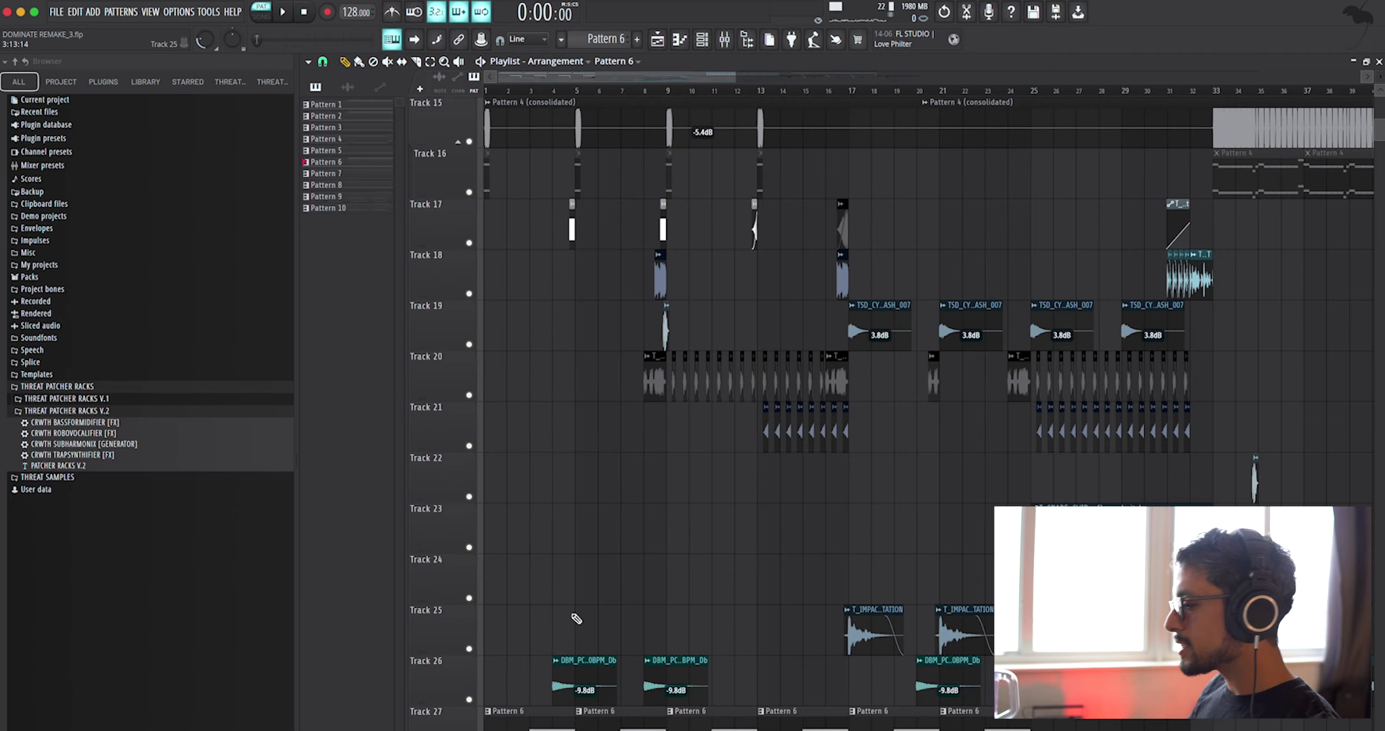
# - Inspect the sample settings of the KJS_drum_fill_2bar_01_100 clip on Track 18 leading into bar 9
pyautogui.scroll(5, 552, 363)
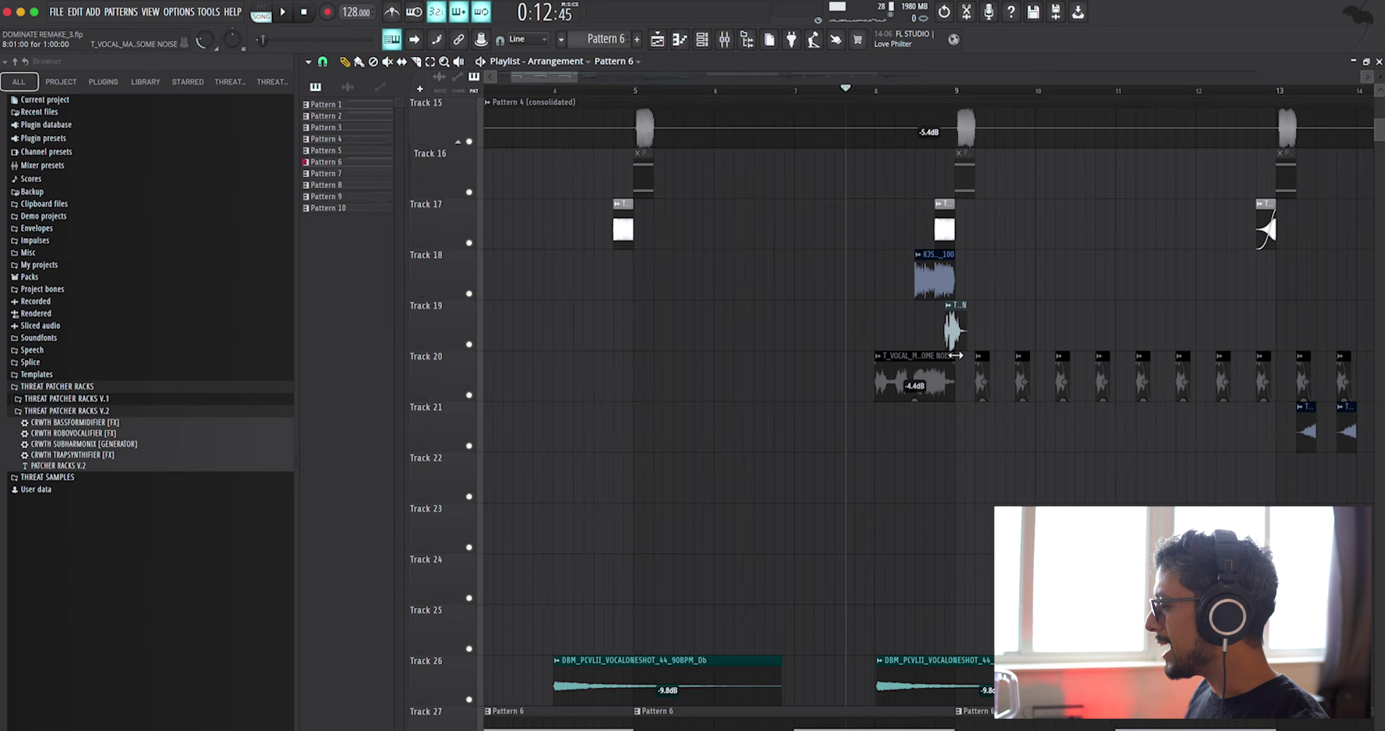
pyautogui.scroll(2, 956, 354)
pyautogui.scroll(2, 1030, 392)
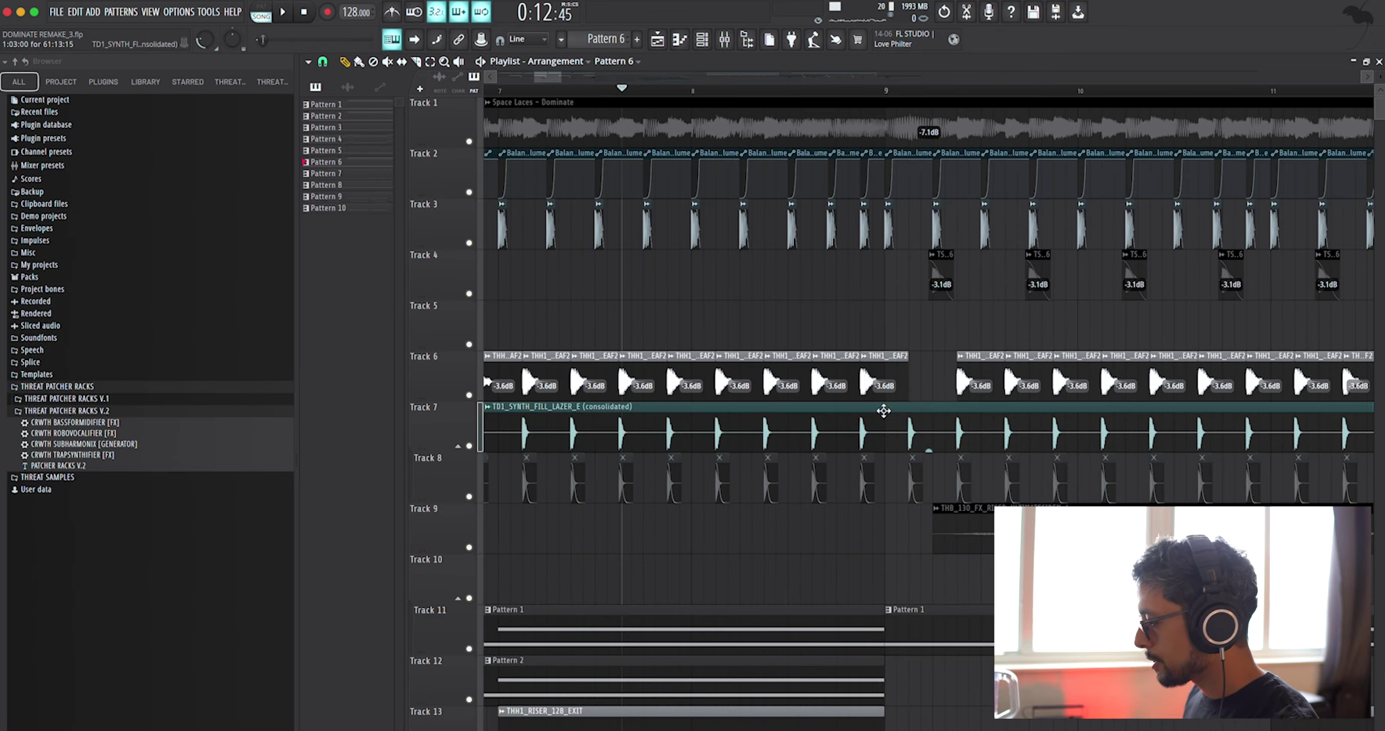
pyautogui.scroll(-5, 883, 407)
pyautogui.scroll(2, 893, 460)
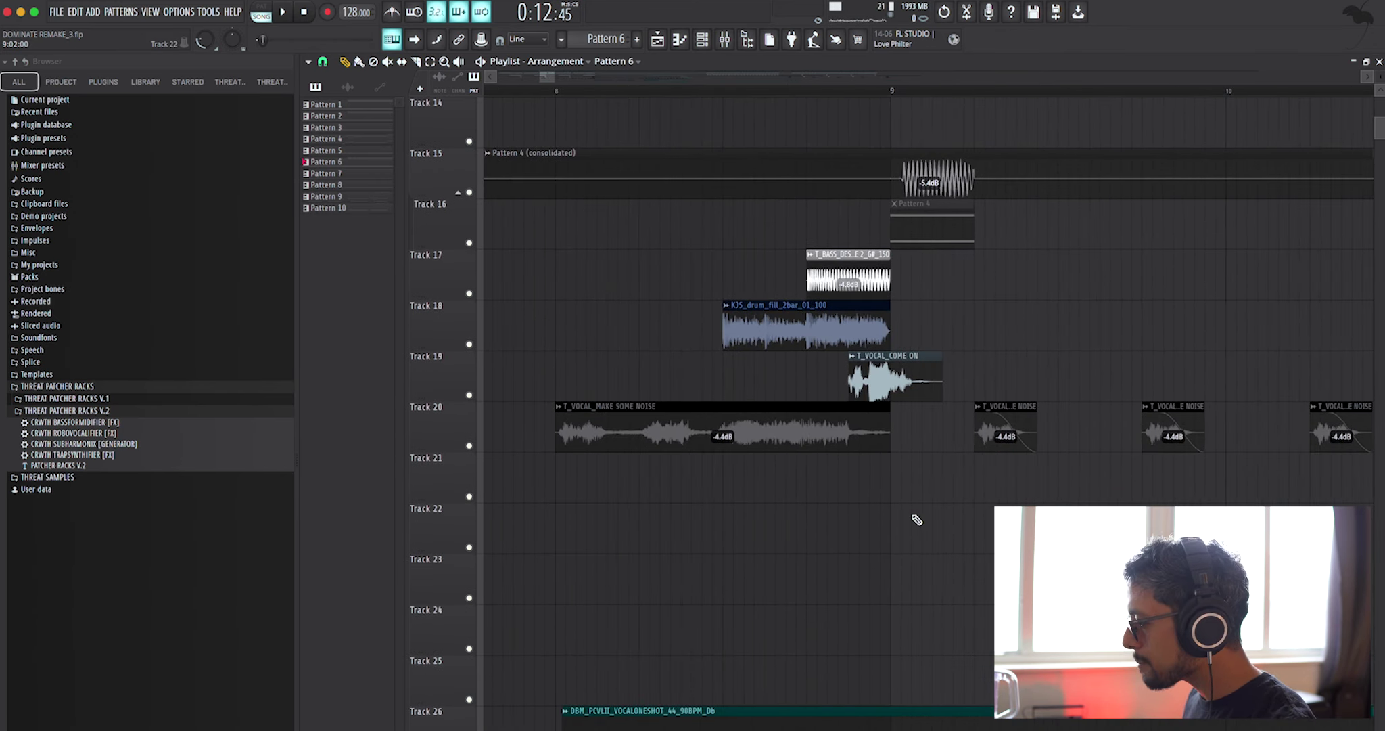
pyautogui.doubleClick(796, 337)
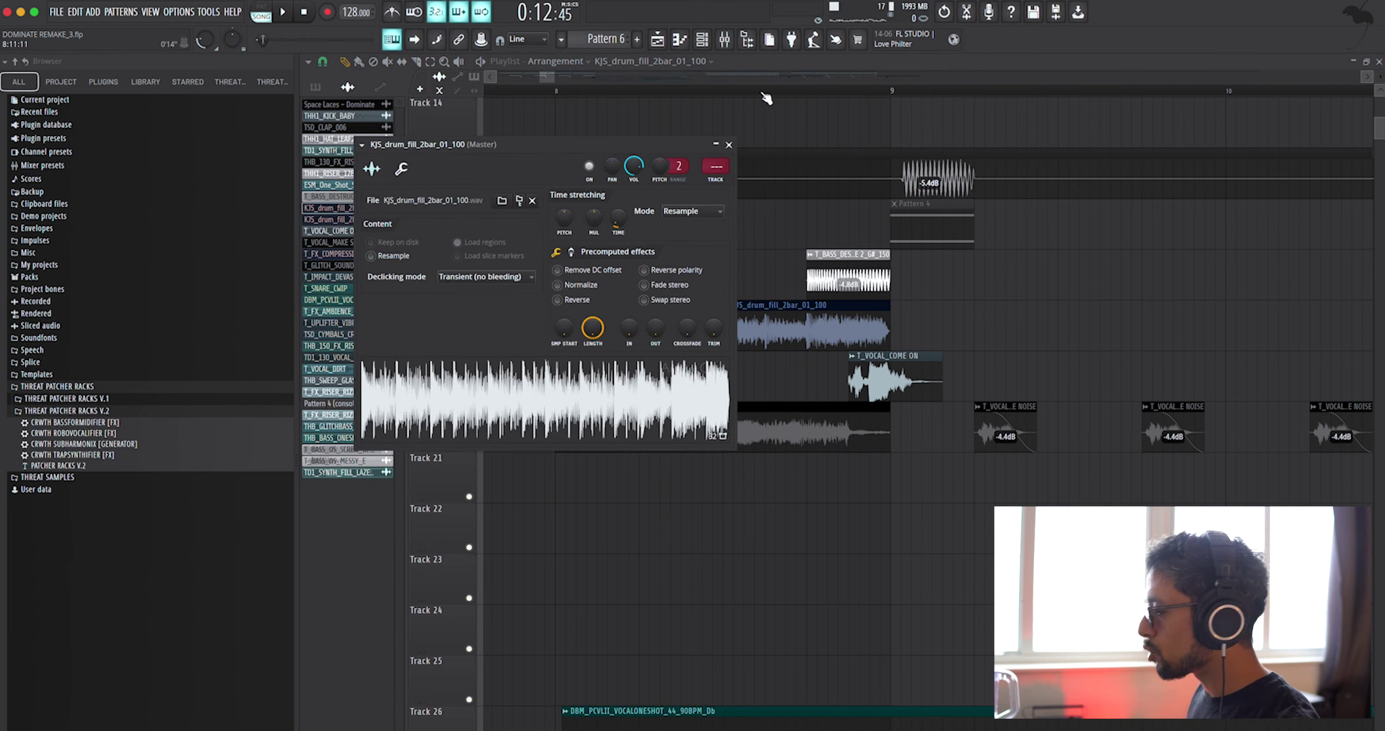
# - Solo Track 18 and play the drum fill from just before its start
pyautogui.click(719, 91)
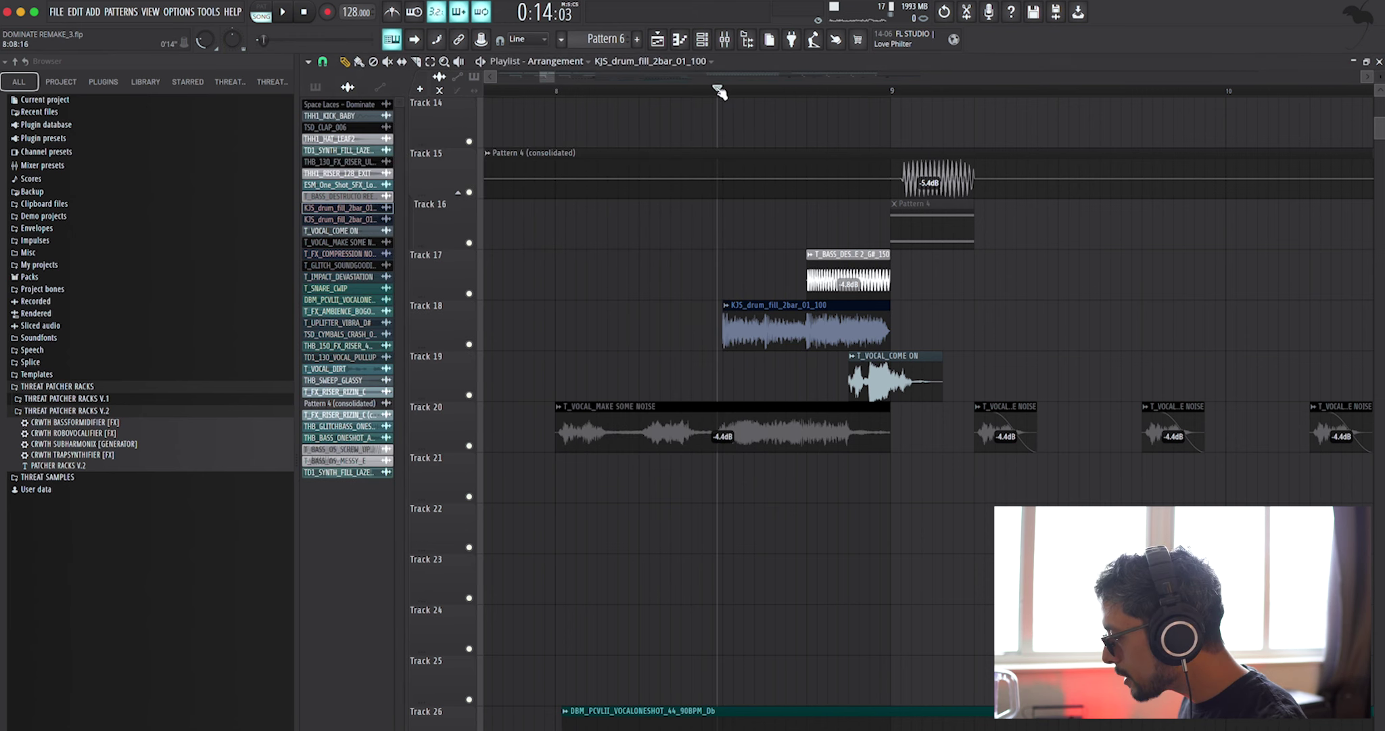
pyautogui.rightClick(471, 345)
pyautogui.press('space')
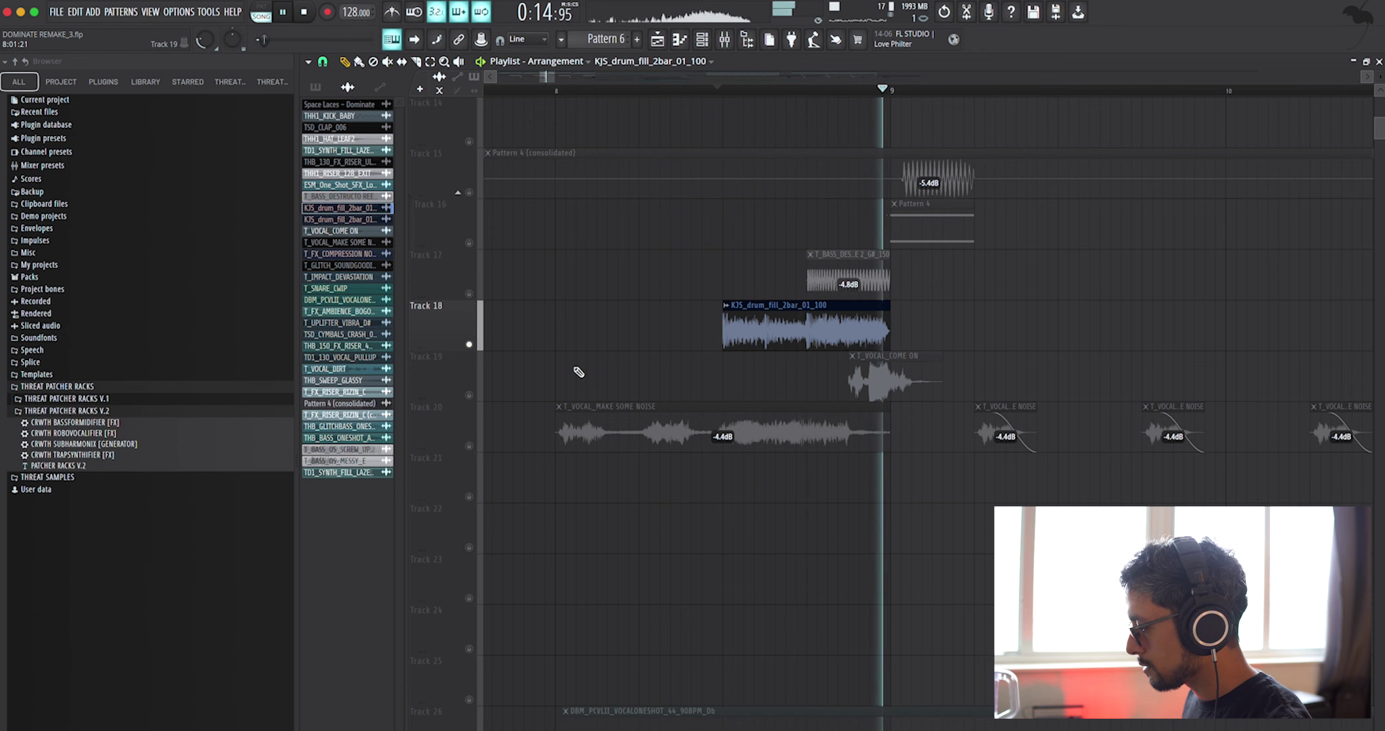
pyautogui.press('space')
# - Solo Track 19 and play the T_VOCAL_COME ON clip into bar 9
pyautogui.rightClick(468, 395)
pyautogui.scroll(2, 734, 404)
pyautogui.press('space')
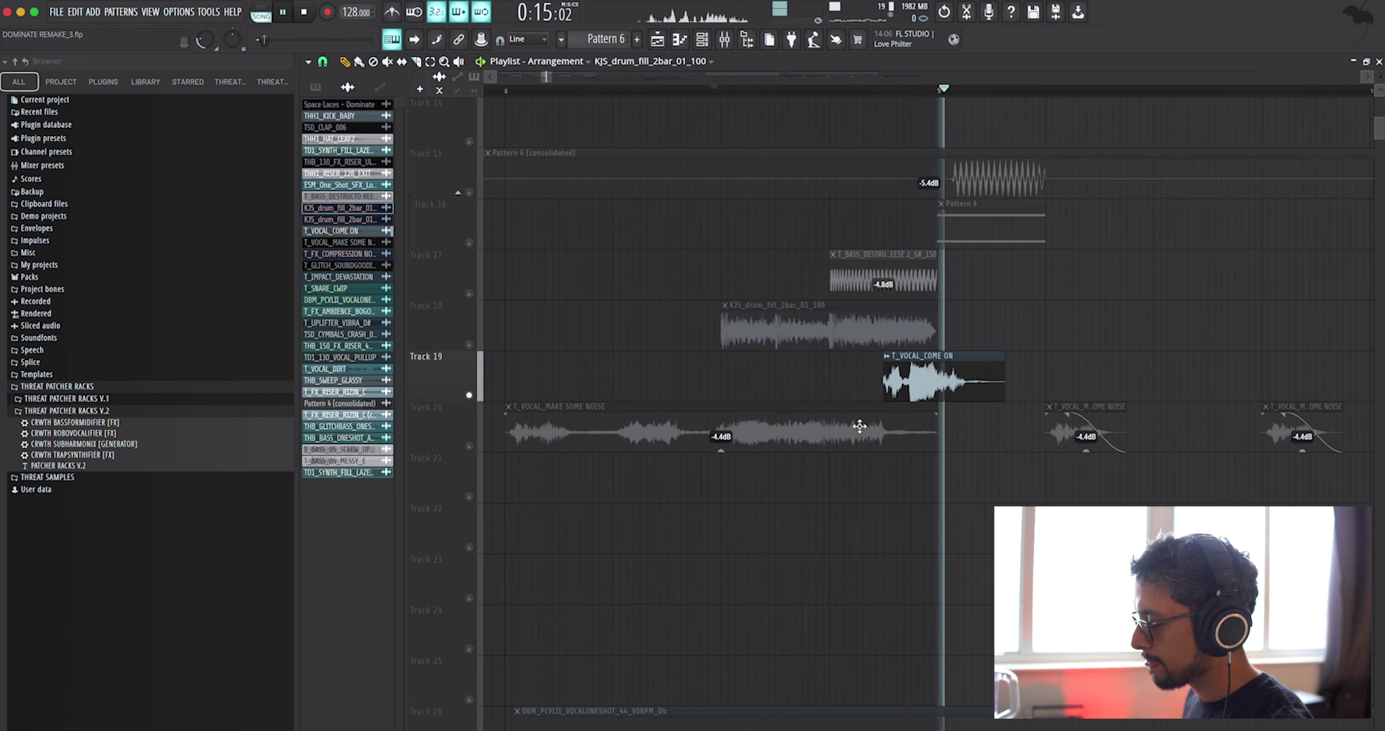
pyautogui.press('space')
# - Solo Track 20 and play the T_VOCAL_MAKE SOME NOISE clip from bar 8
pyautogui.rightClick(469, 446)
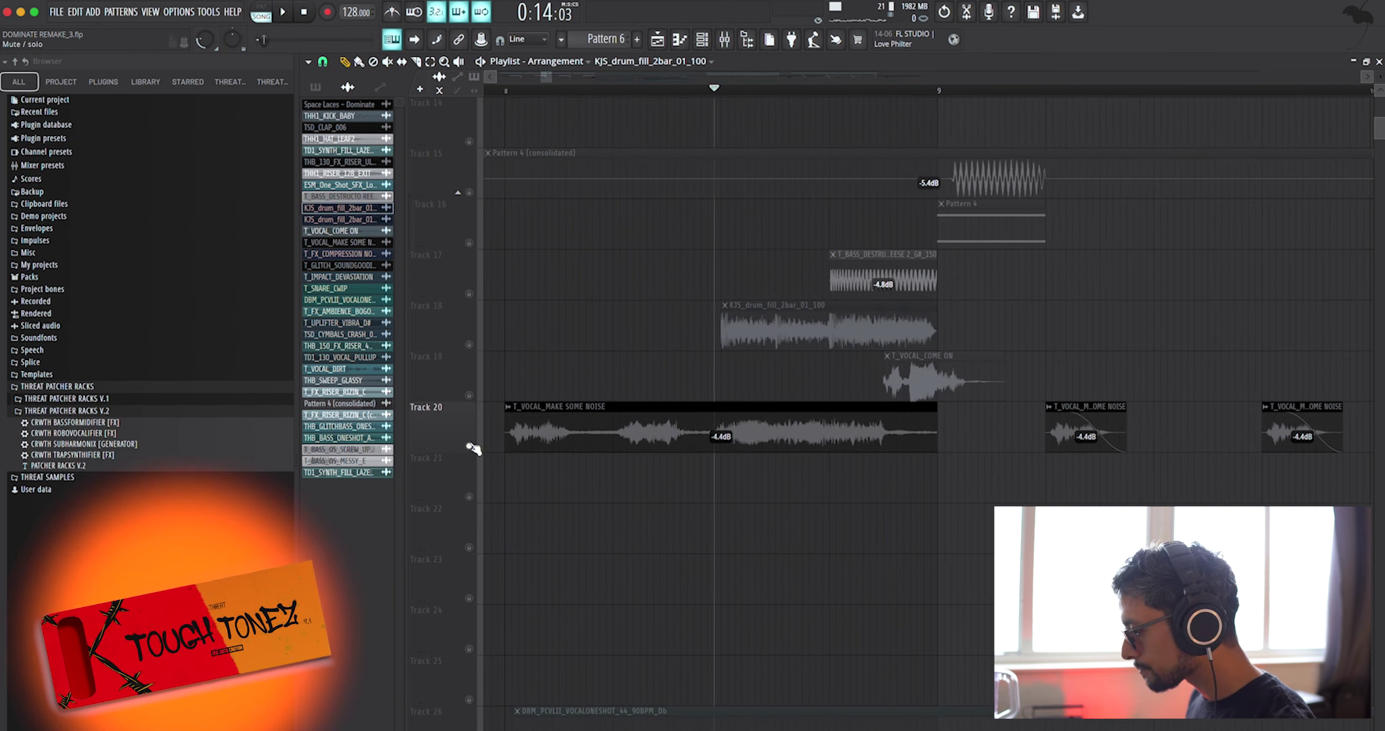
pyautogui.click(505, 88)
pyautogui.press('space')
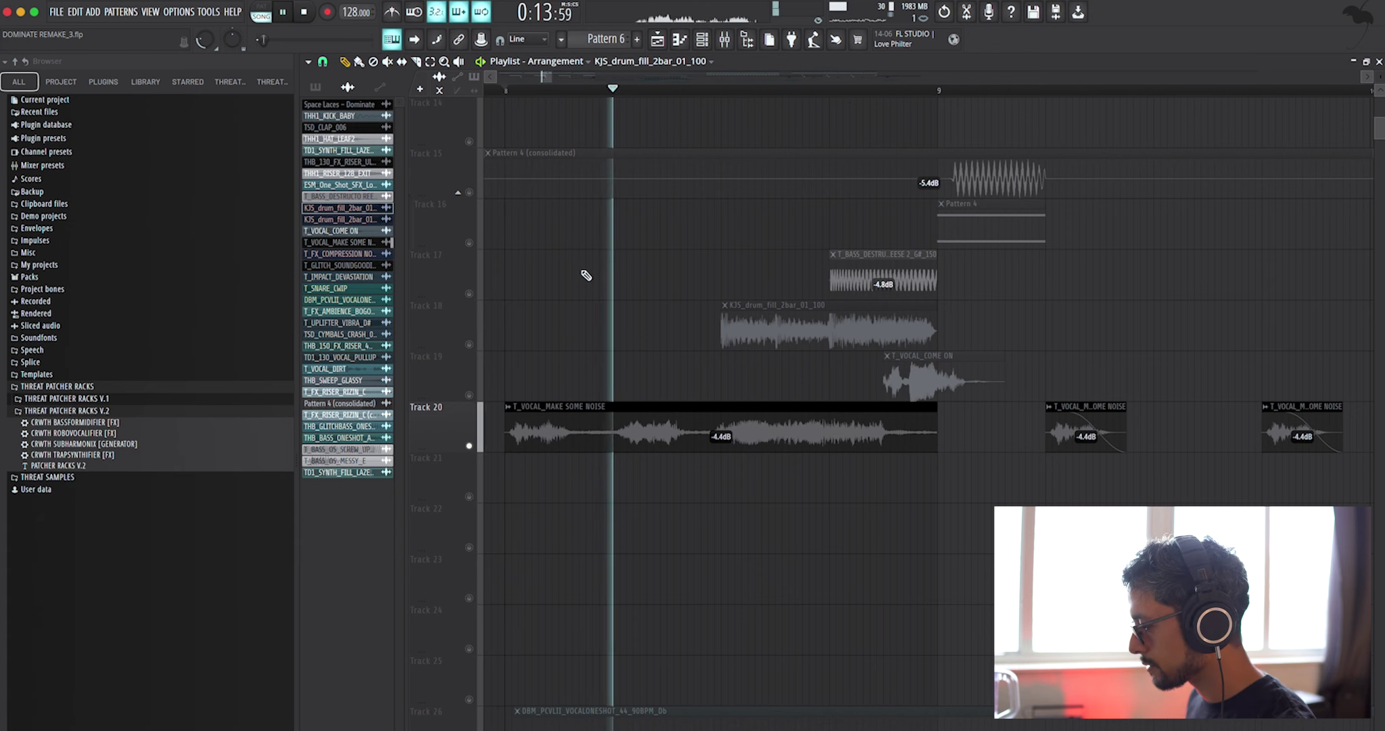
pyautogui.scroll(-2, 598, 290)
pyautogui.scroll(-2, 598, 289)
pyautogui.press('space')
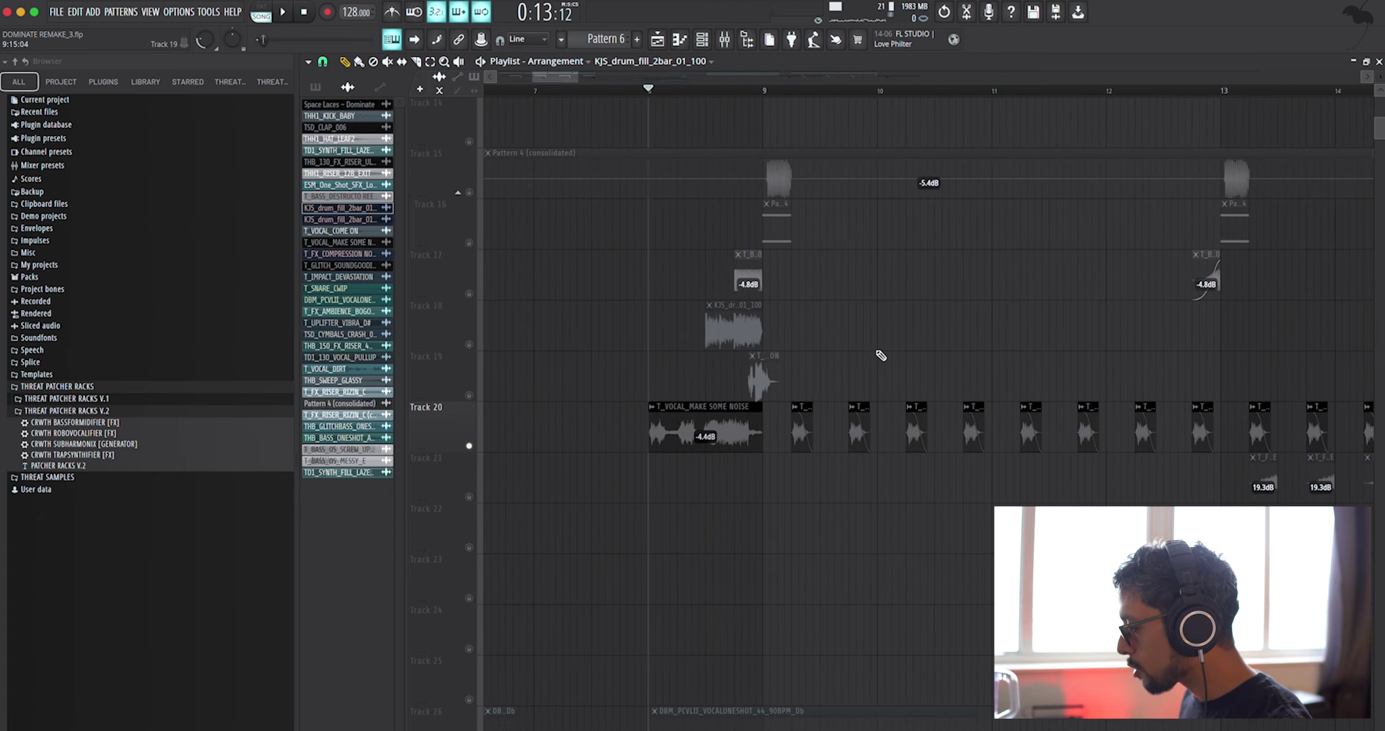
# - Enable Track 4's claps alongside the soloed Track 20 vocal and play both from bar 8 past bar 9
pyautogui.scroll(5, 873, 338)
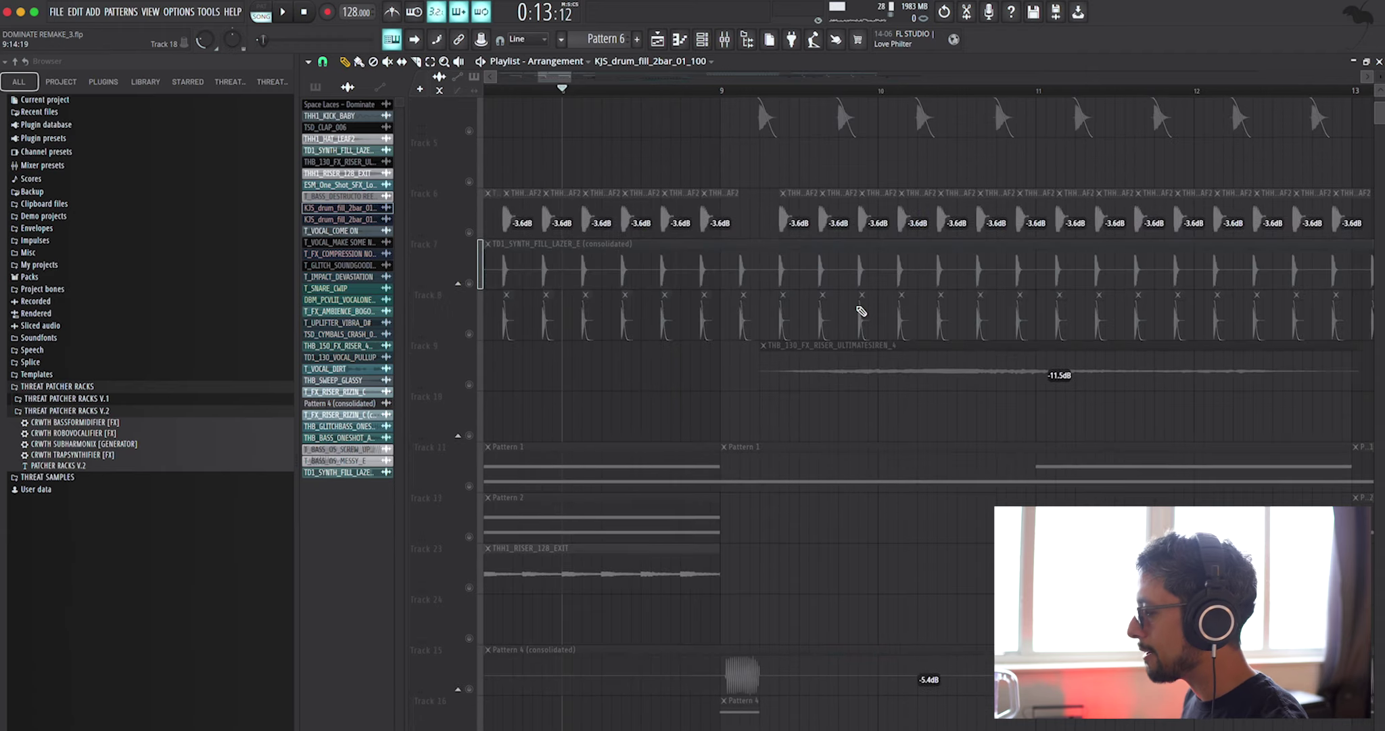
pyautogui.press('space')
pyautogui.scroll(-2, 748, 316)
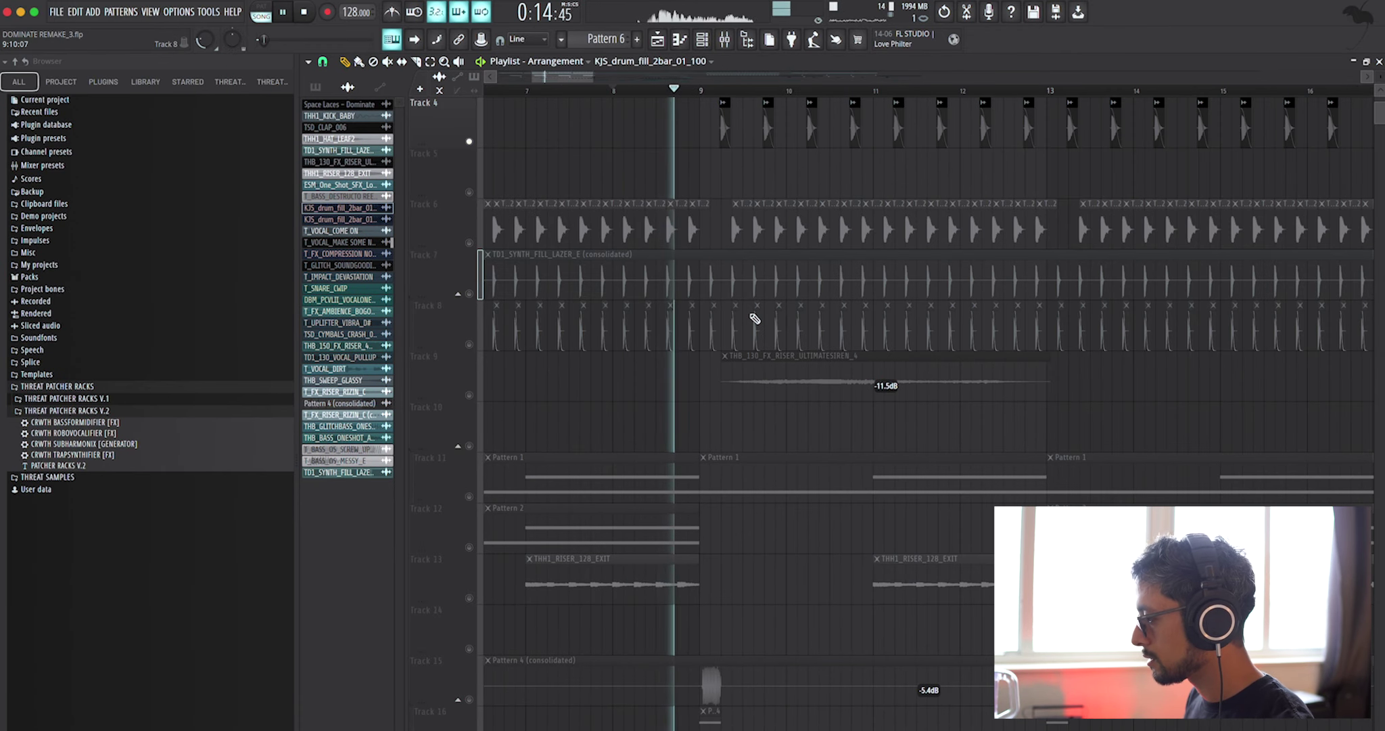
pyautogui.scroll(-5, 752, 316)
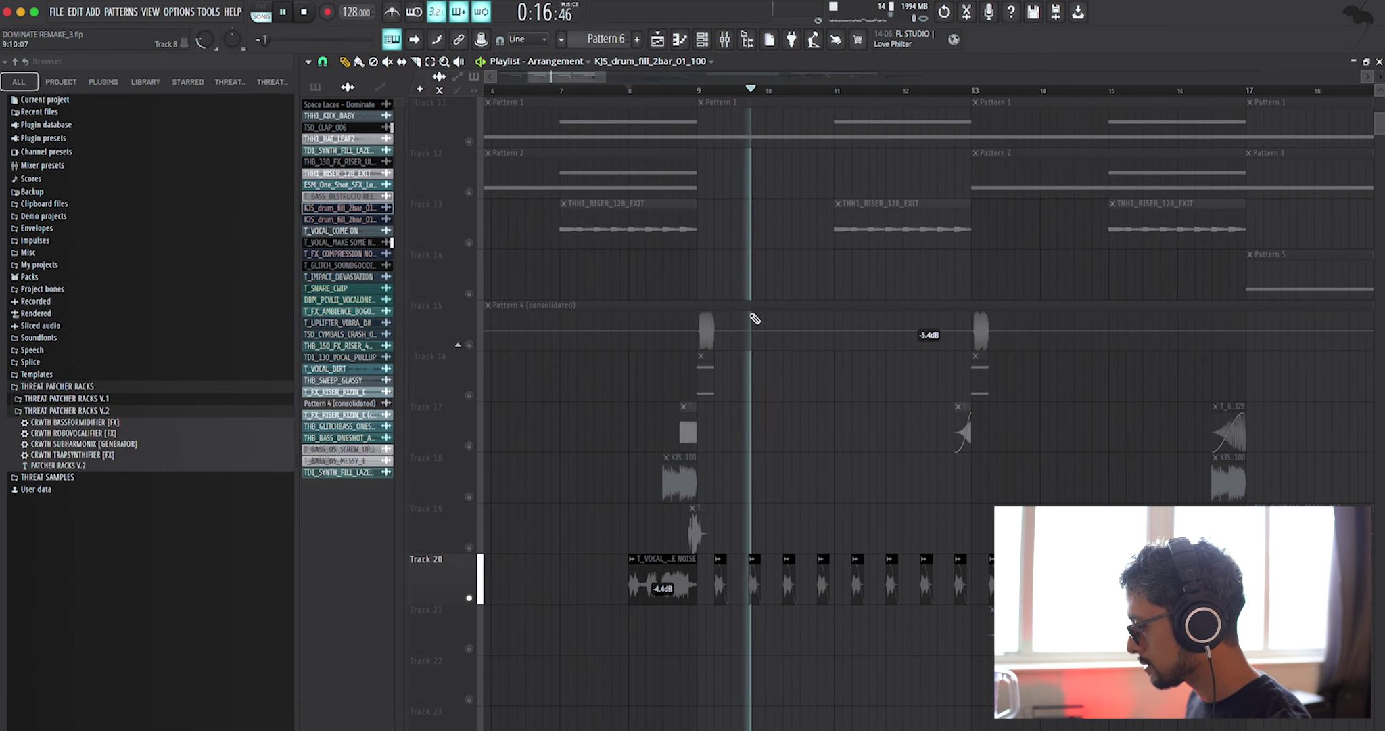
pyautogui.scroll(-2, 875, 440)
pyautogui.scroll(-3, 876, 441)
pyautogui.scroll(5, 877, 442)
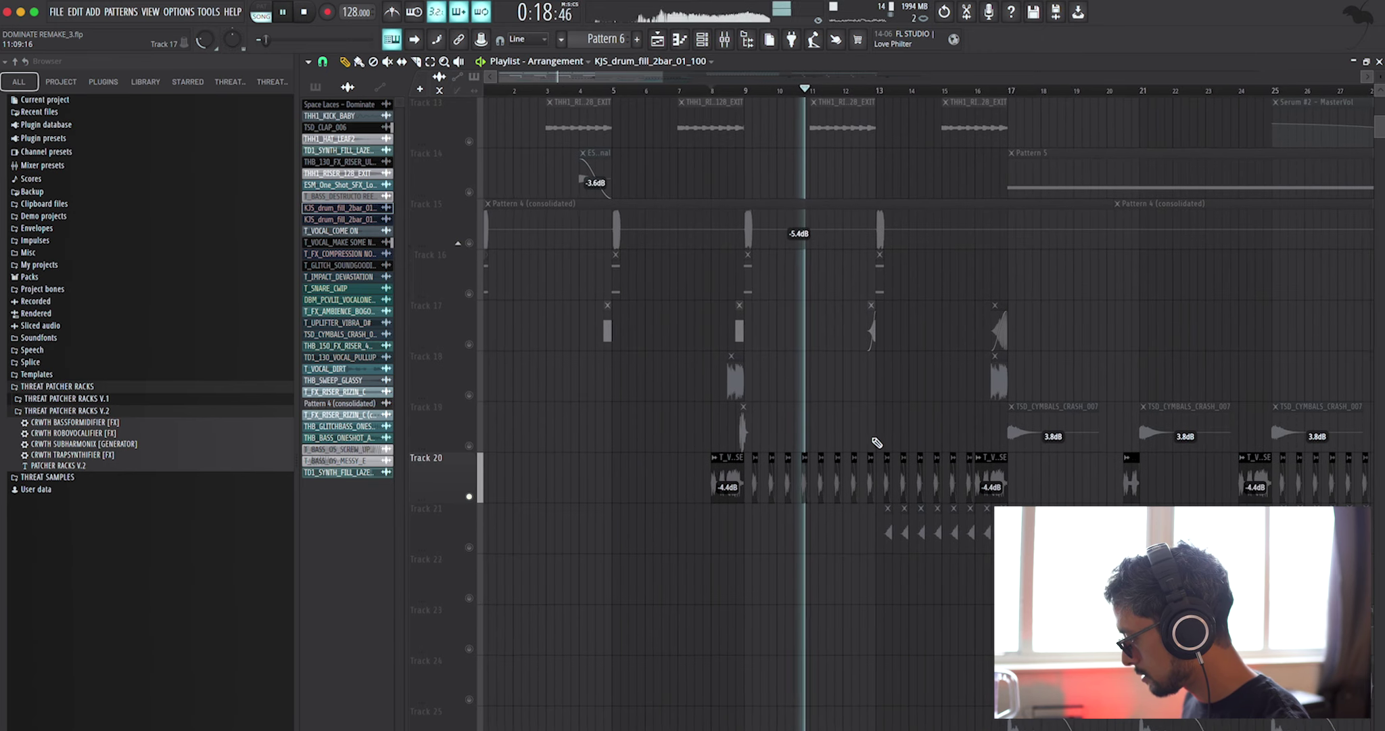
pyautogui.press('space')
# - Enable Track 21's compression noise clips alongside the Track 20 vocal chops and place the playback position at bar 13
pyautogui.scroll(2, 877, 443)
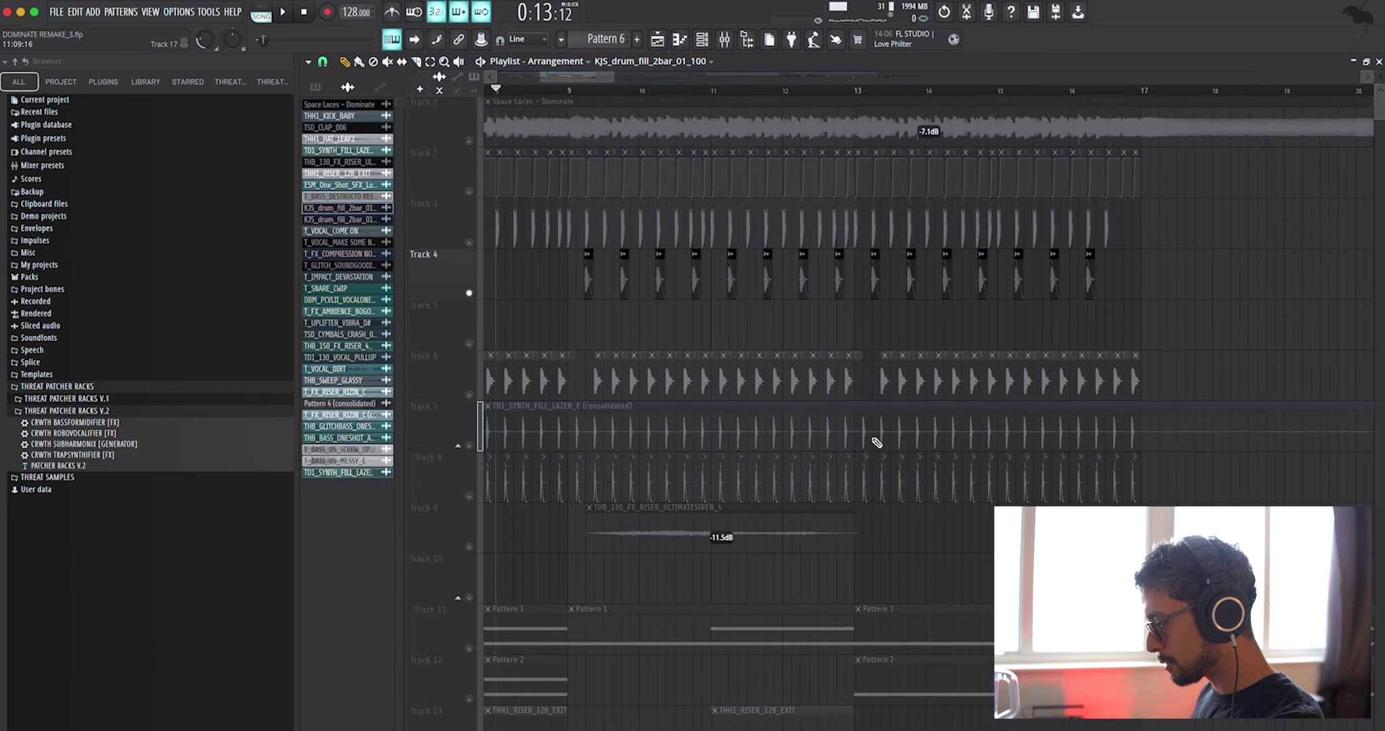
pyautogui.scroll(-4, 878, 442)
pyautogui.scroll(2, 877, 442)
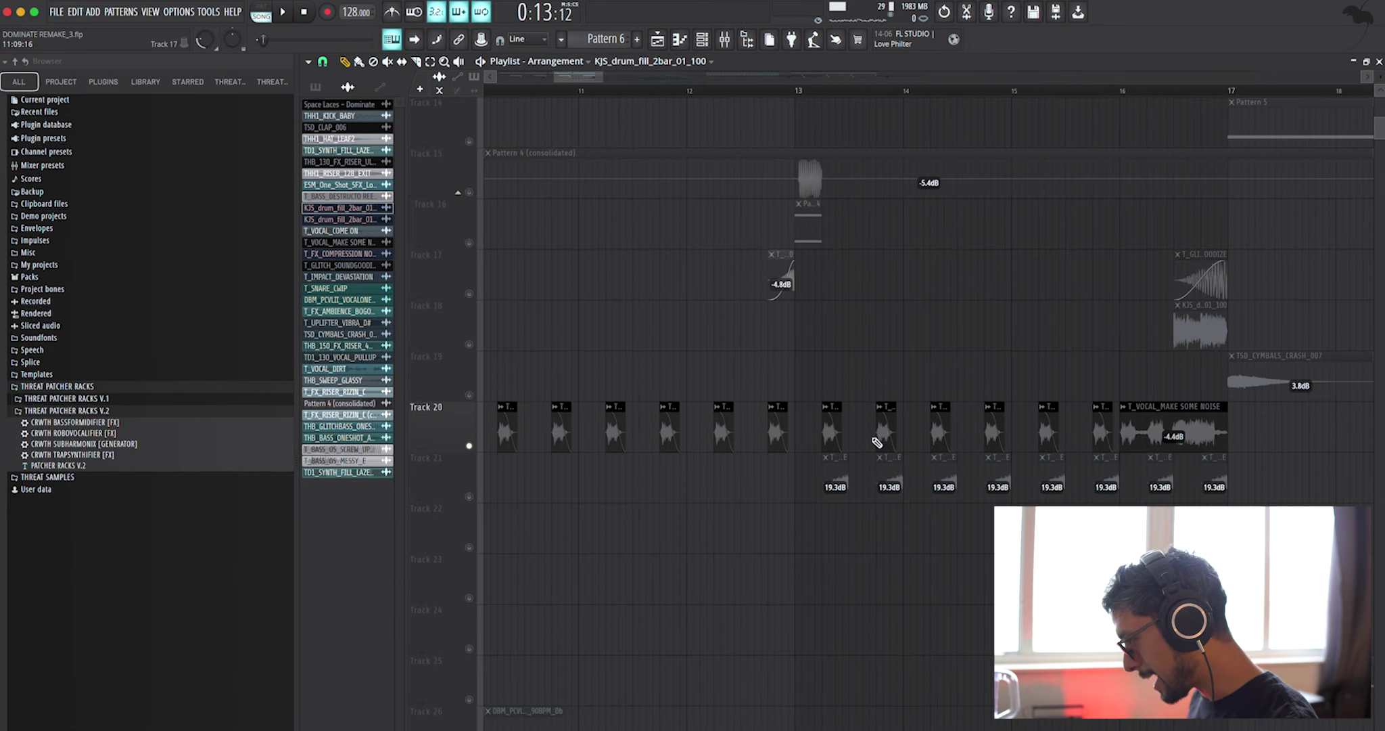
pyautogui.scroll(-1, 877, 442)
pyautogui.click(470, 394)
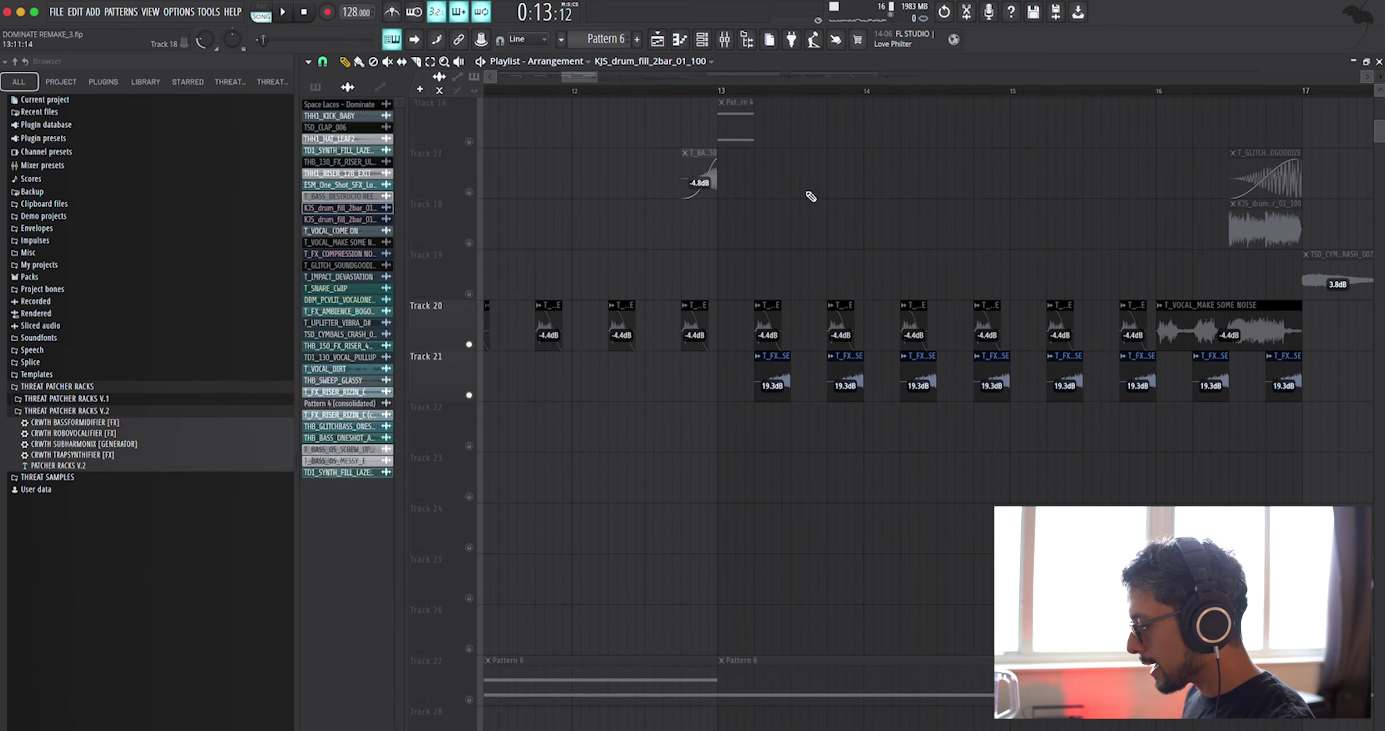
pyautogui.scroll(2, 640, 369)
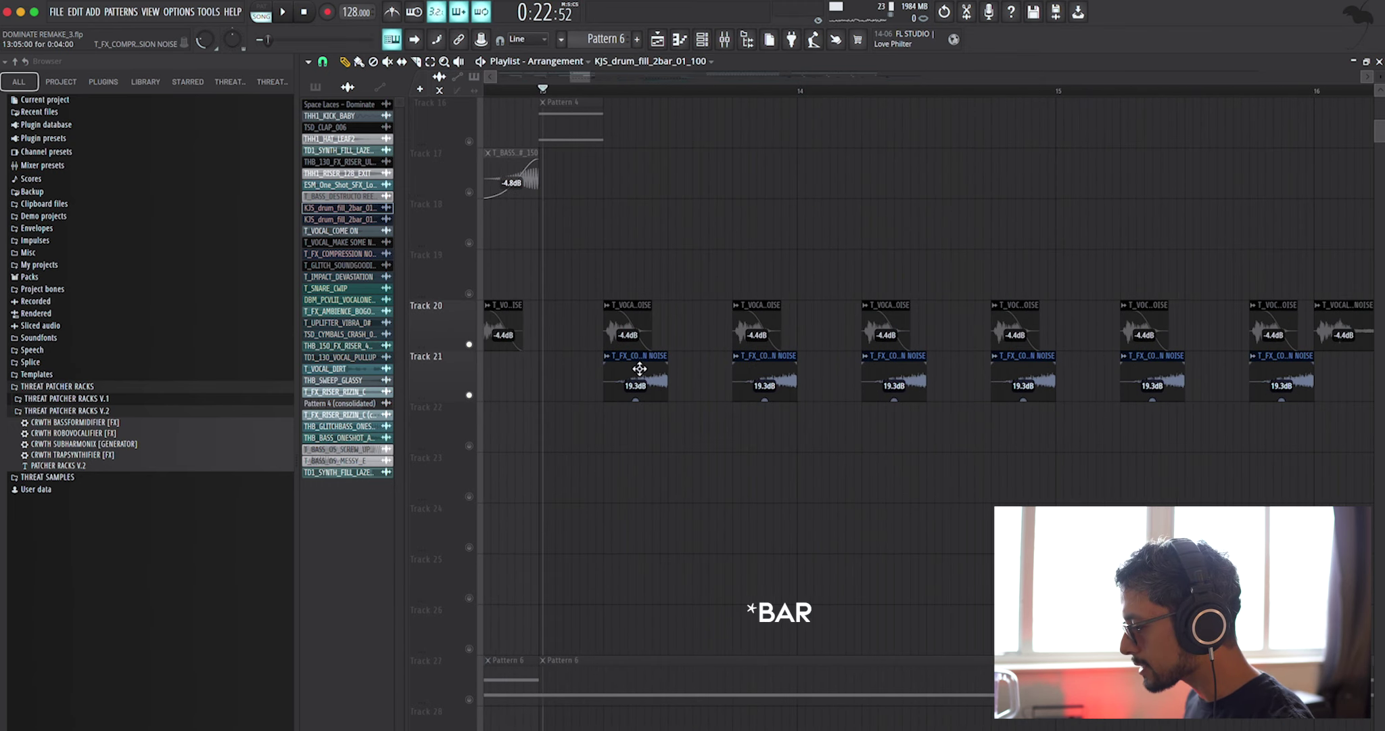
# - Inspect the T_FX_COMPRESSION NOISE sample settings on Track 21 and play the clips with the vocal chops from bar 13
pyautogui.doubleClick(636, 361)
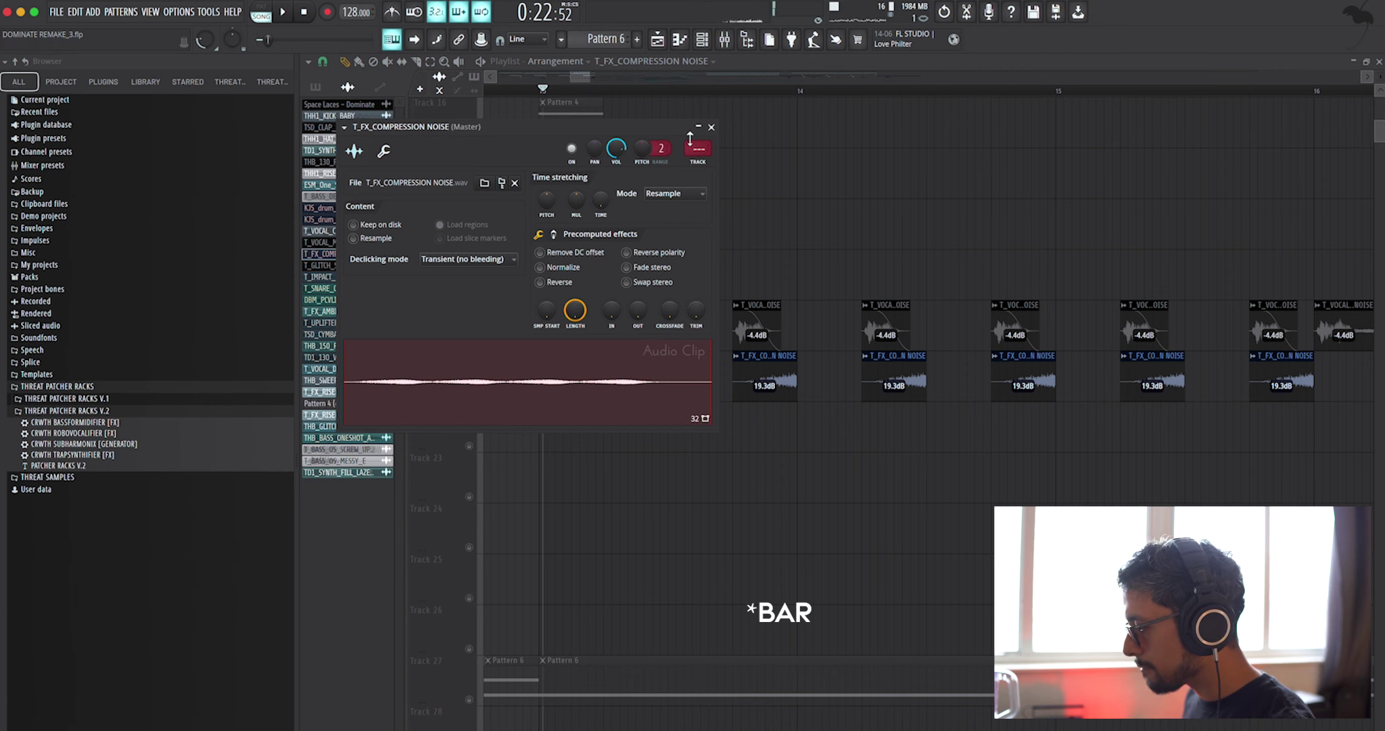
pyautogui.click(711, 128)
pyautogui.press('space')
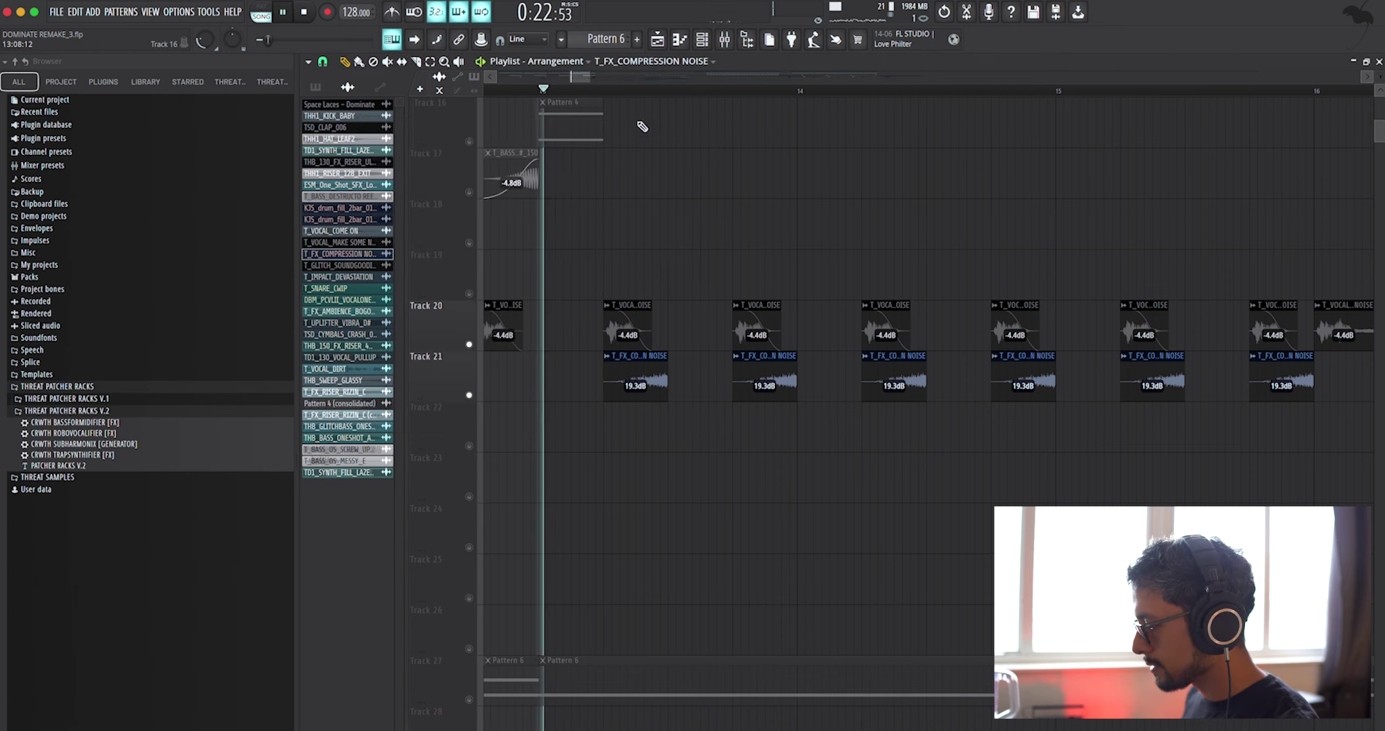
pyautogui.scroll(-2, 744, 304)
pyautogui.scroll(-3, 933, 458)
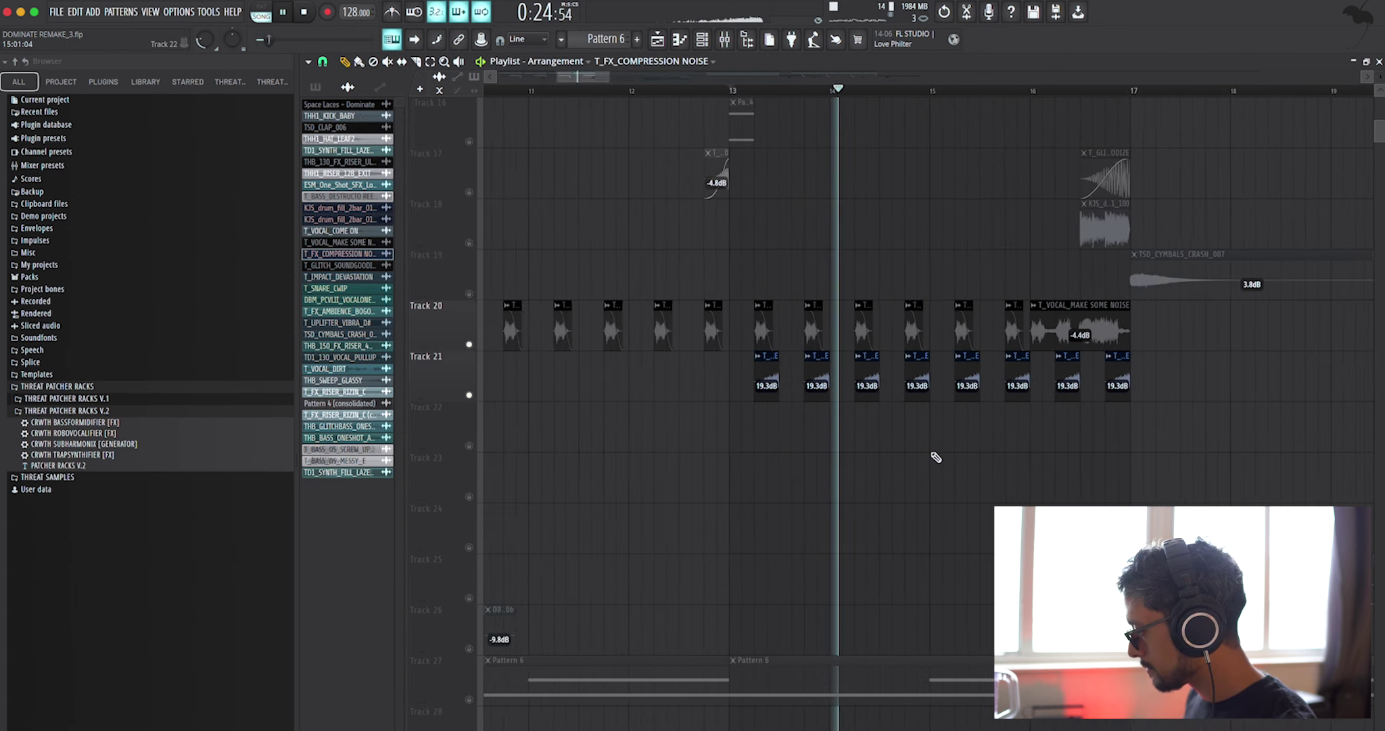
pyautogui.press('space')
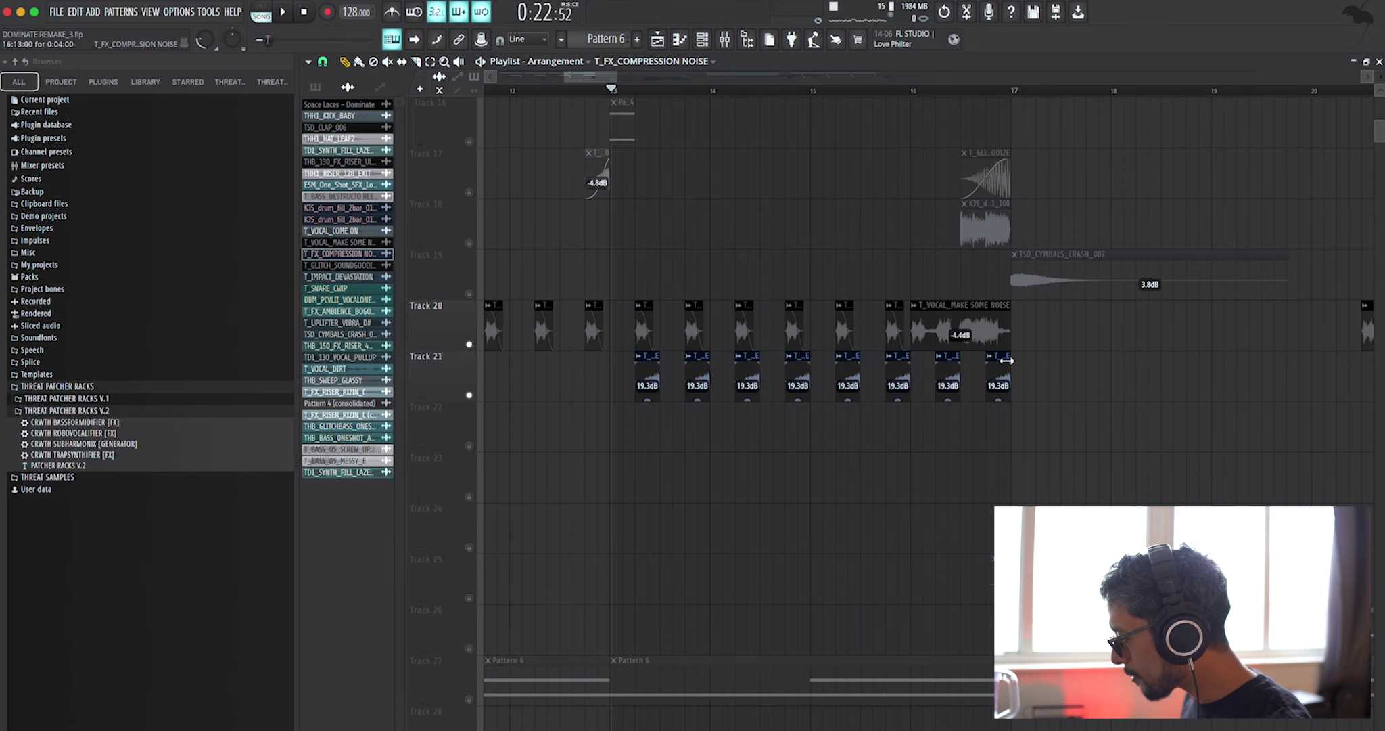
# - Lower the time-stretching pitch of the T_FX_COMPRESSION NOISE sample and play its clips with the vocal chops from bar 13
pyautogui.doubleClick(1006, 361)
pyautogui.moveTo(545, 205); pyautogui.dragTo(546, 223)
pyautogui.press('space')
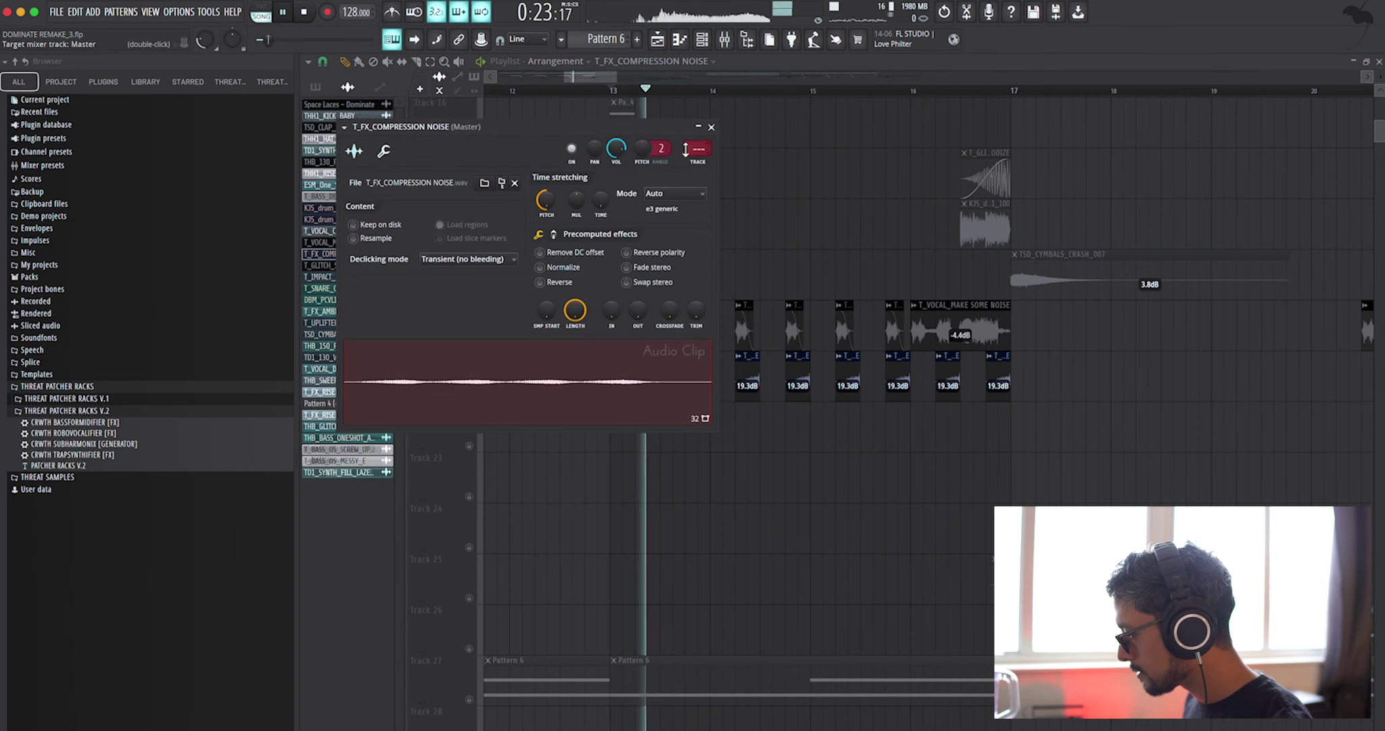
pyautogui.press('space')
pyautogui.press('space')
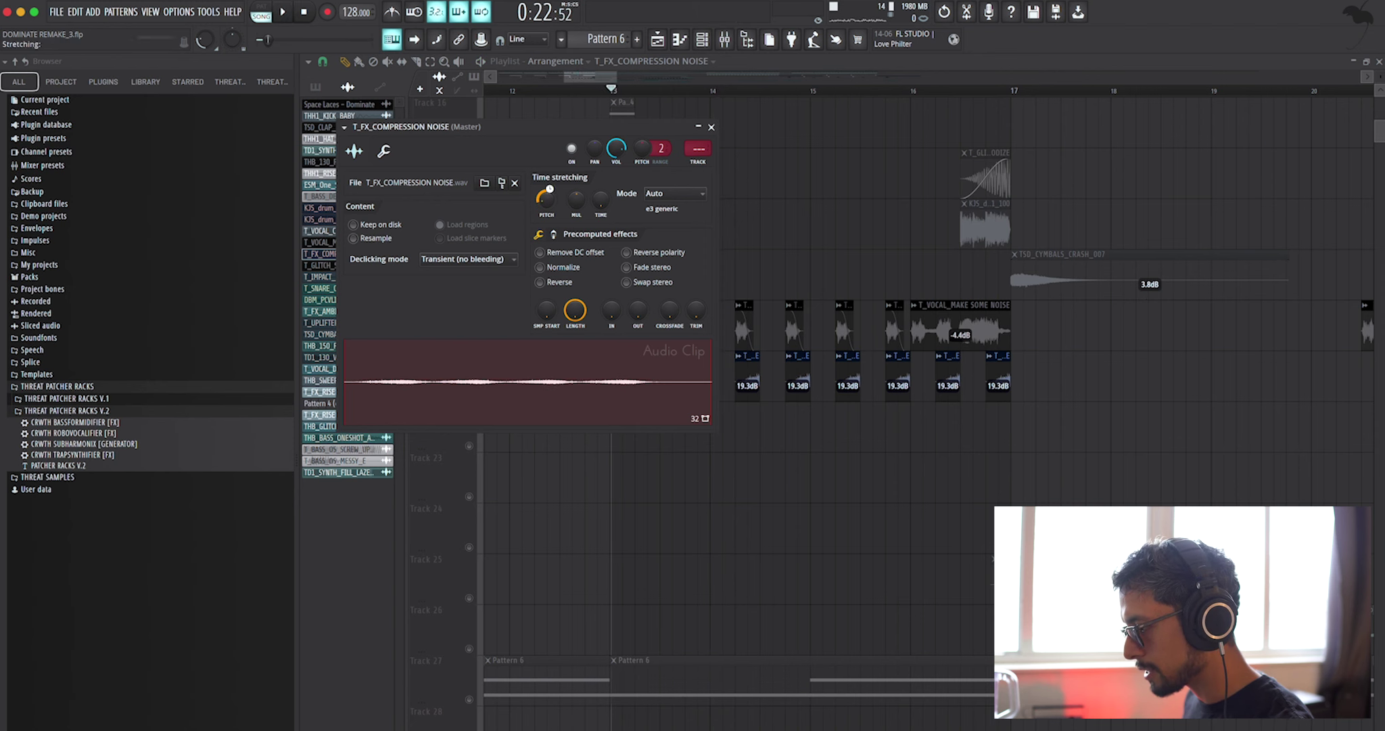
pyautogui.press('Escape')
pyautogui.scroll(-3, 825, 235)
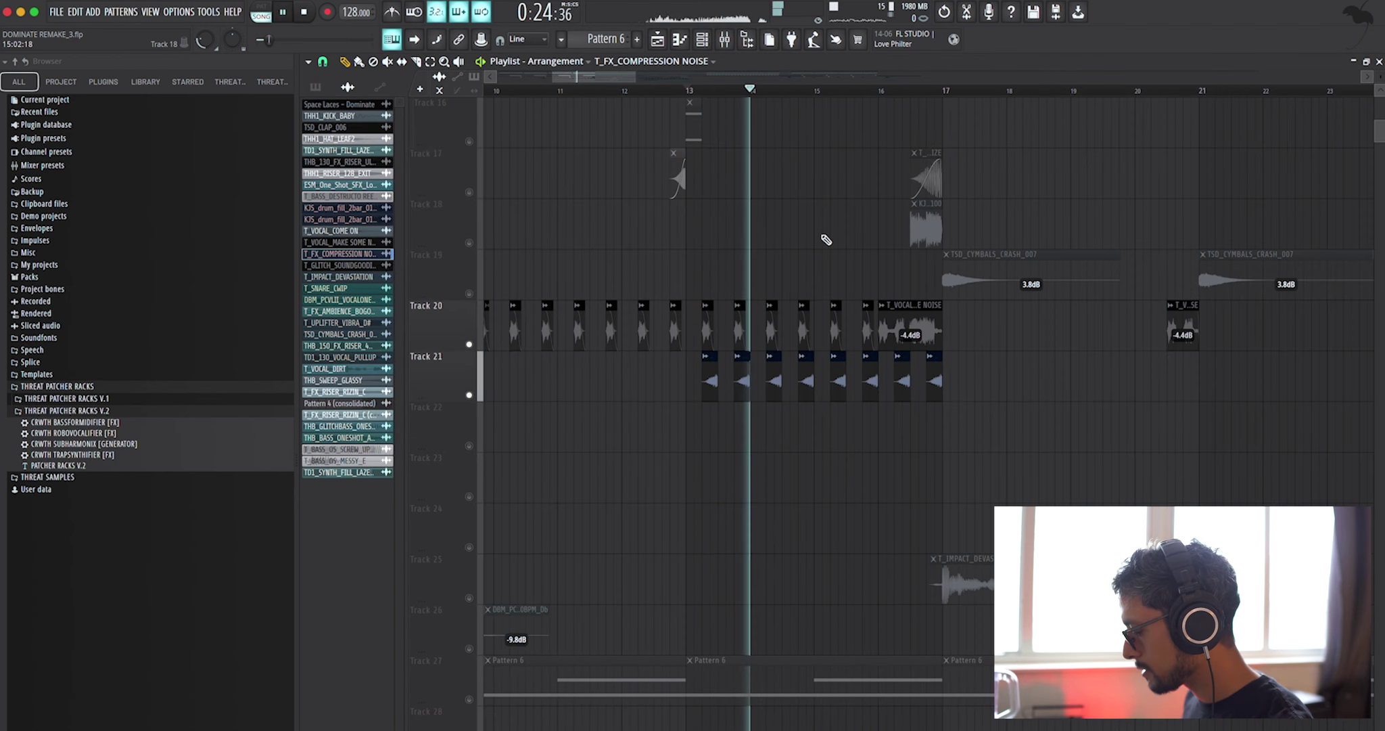
pyautogui.press('space')
# - Unsolo Tracks 20 and 21 so the rest of the arrangement's tracks are enabled
pyautogui.scroll(3, 908, 328)
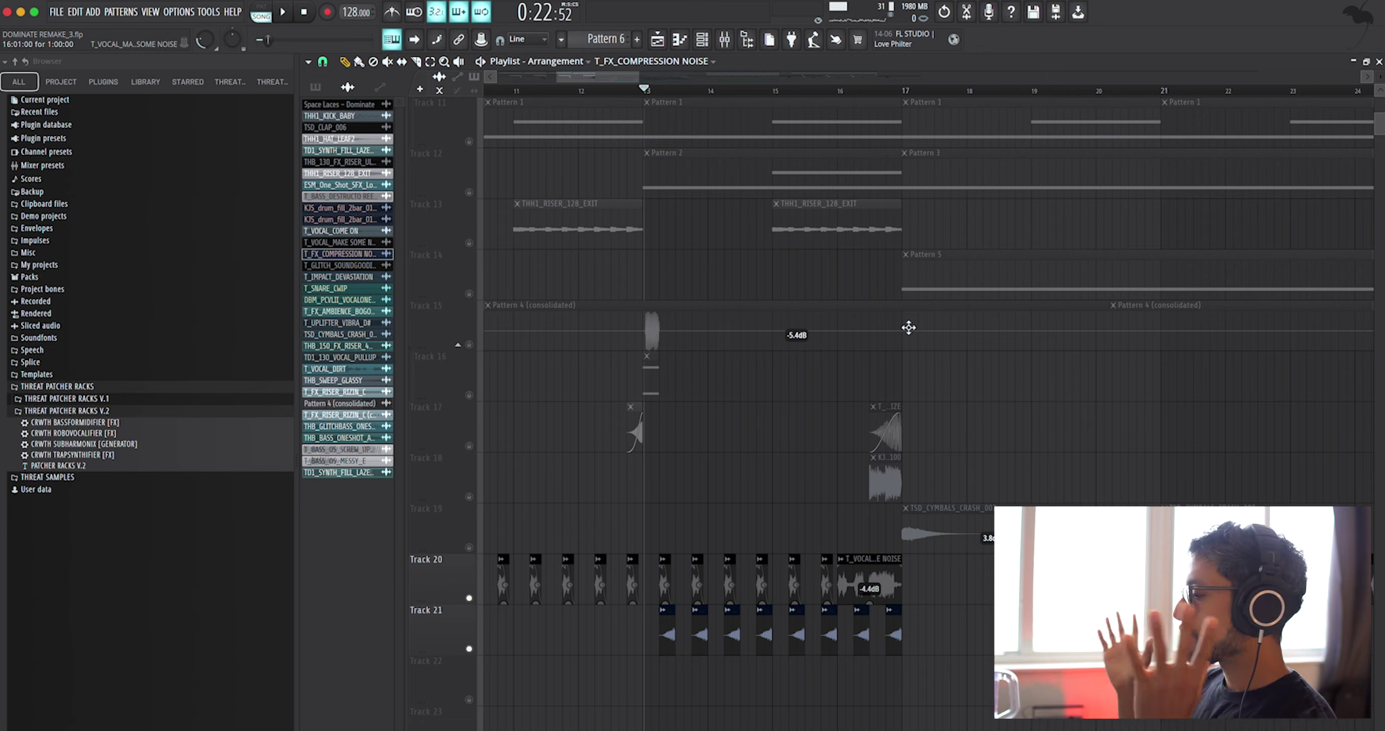
pyautogui.keyDown('ctrl'); pyautogui.click(469, 649); pyautogui.keyUp('ctrl')
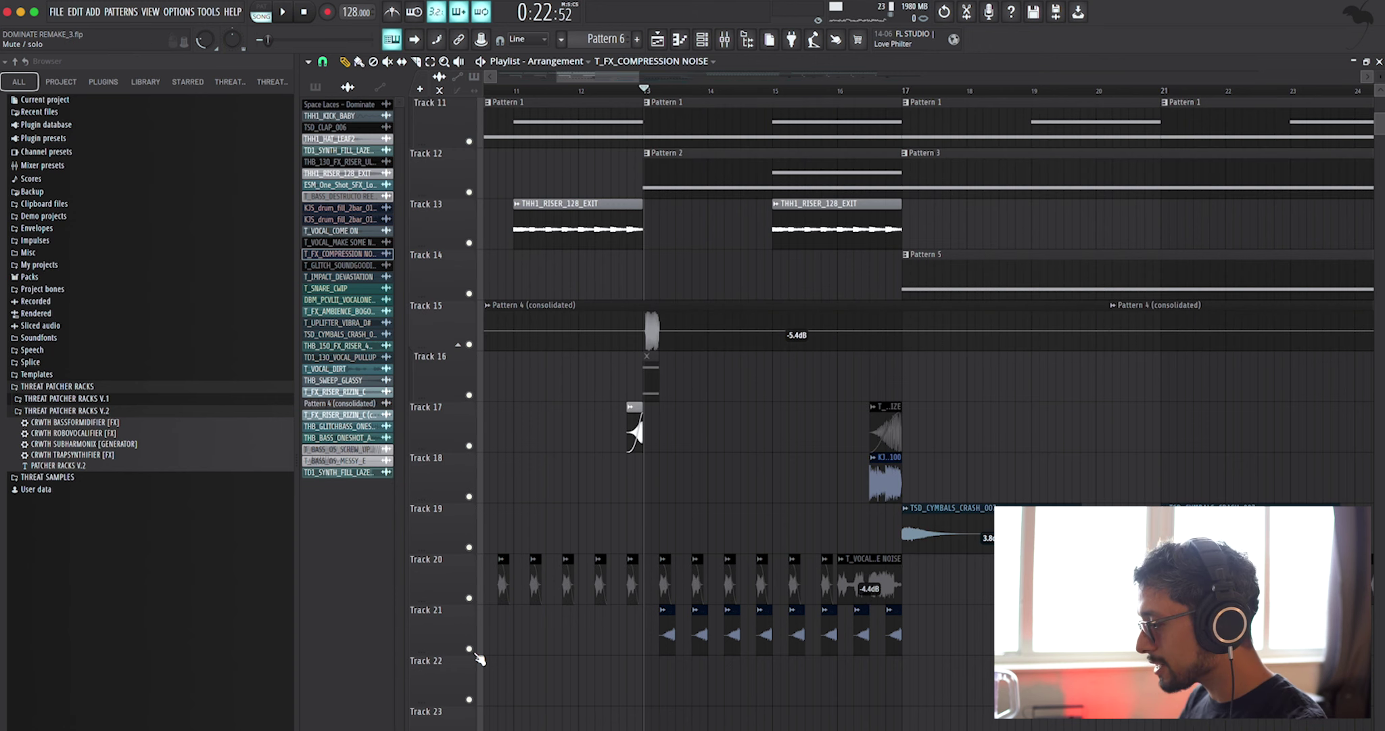
# - Examine the layout of the whole arrangement, from the drum tracks down to the effects and pattern tracks
pyautogui.scroll(-8, 514, 521)
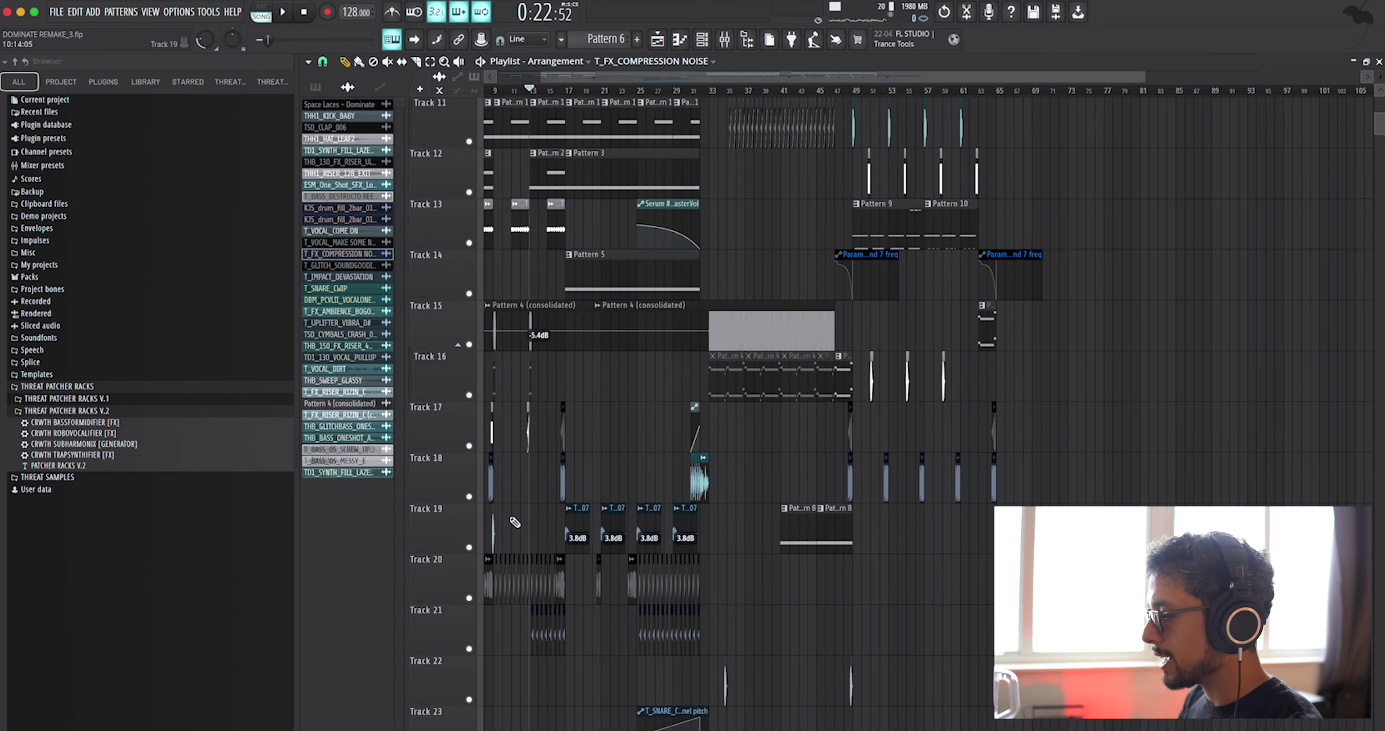
pyautogui.scroll(2, 514, 521)
pyautogui.moveTo(1379, 73); pyautogui.dragTo(1379, 101)
pyautogui.scroll(-2, 537, 195)
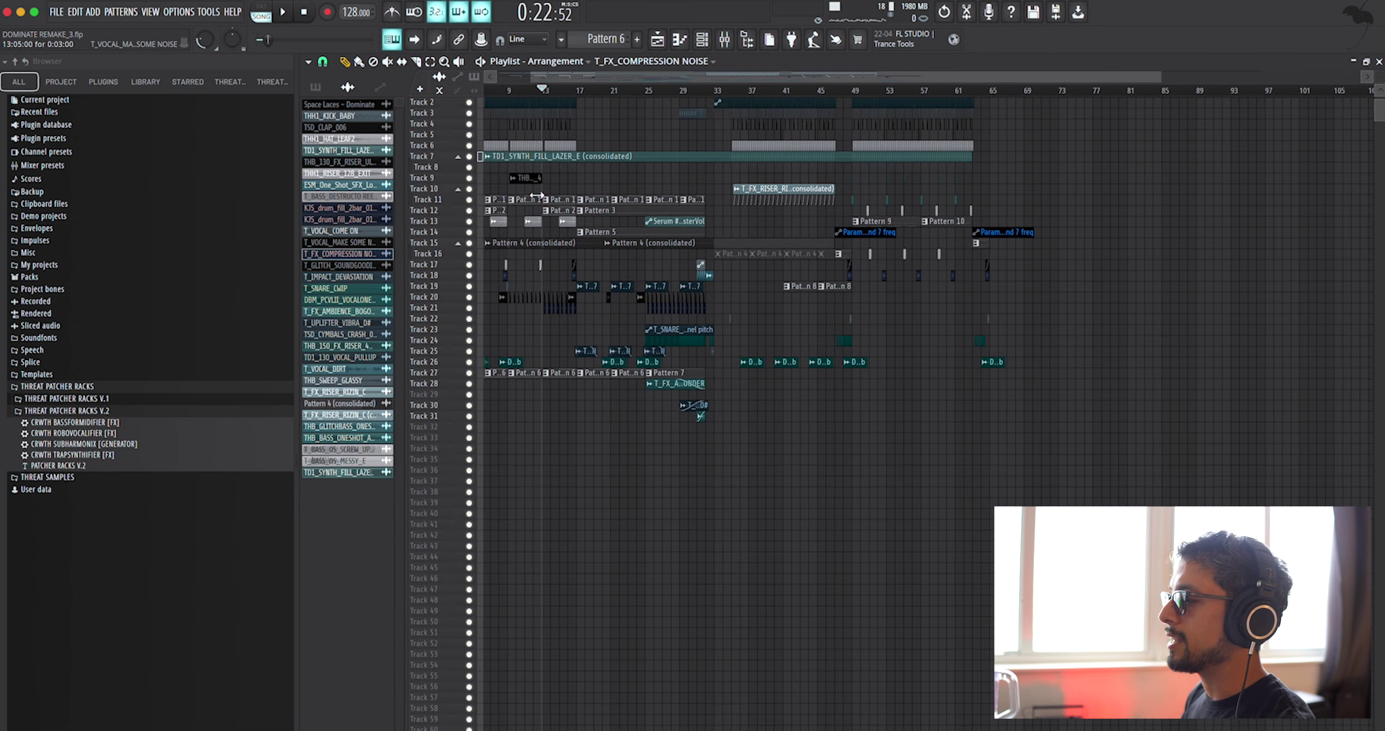
pyautogui.scroll(1, 536, 195)
pyautogui.scroll(-1, 536, 195)
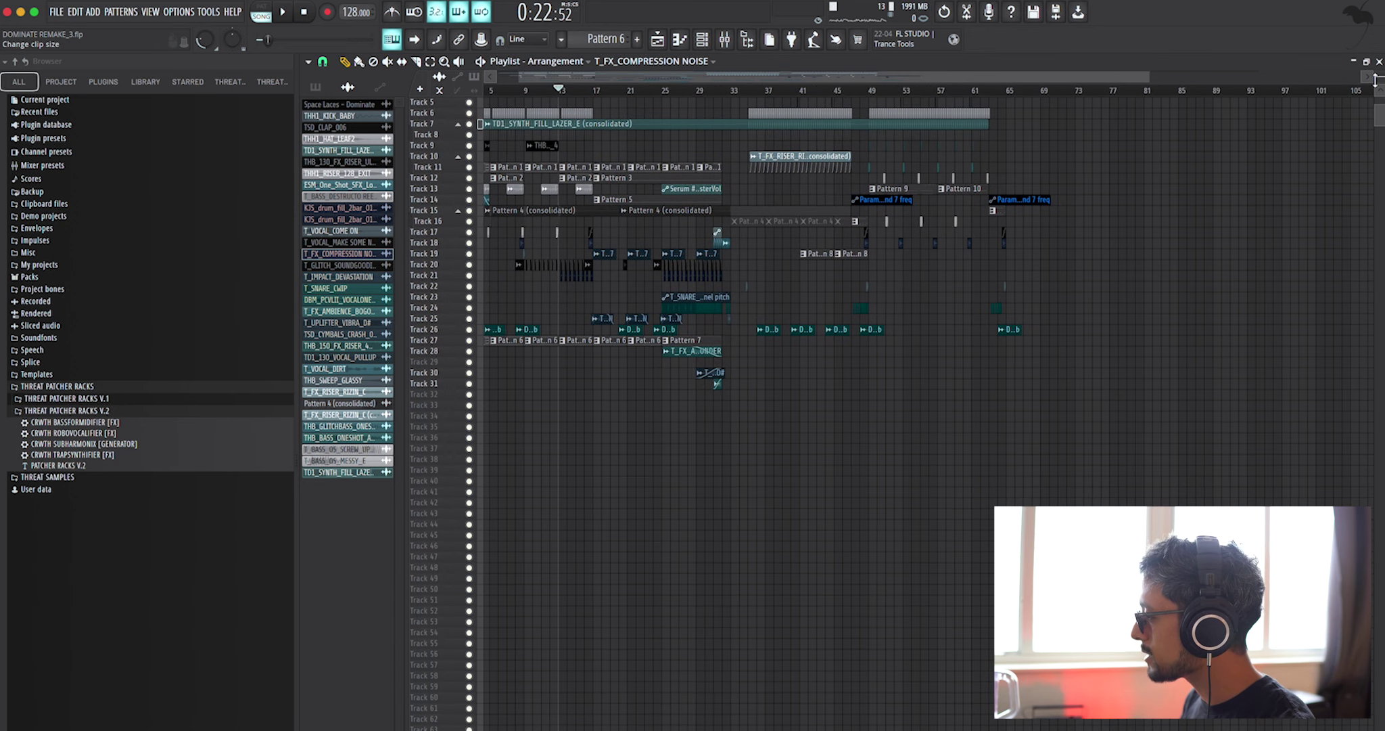
pyautogui.moveTo(1375, 80); pyautogui.dragTo(1375, 69)
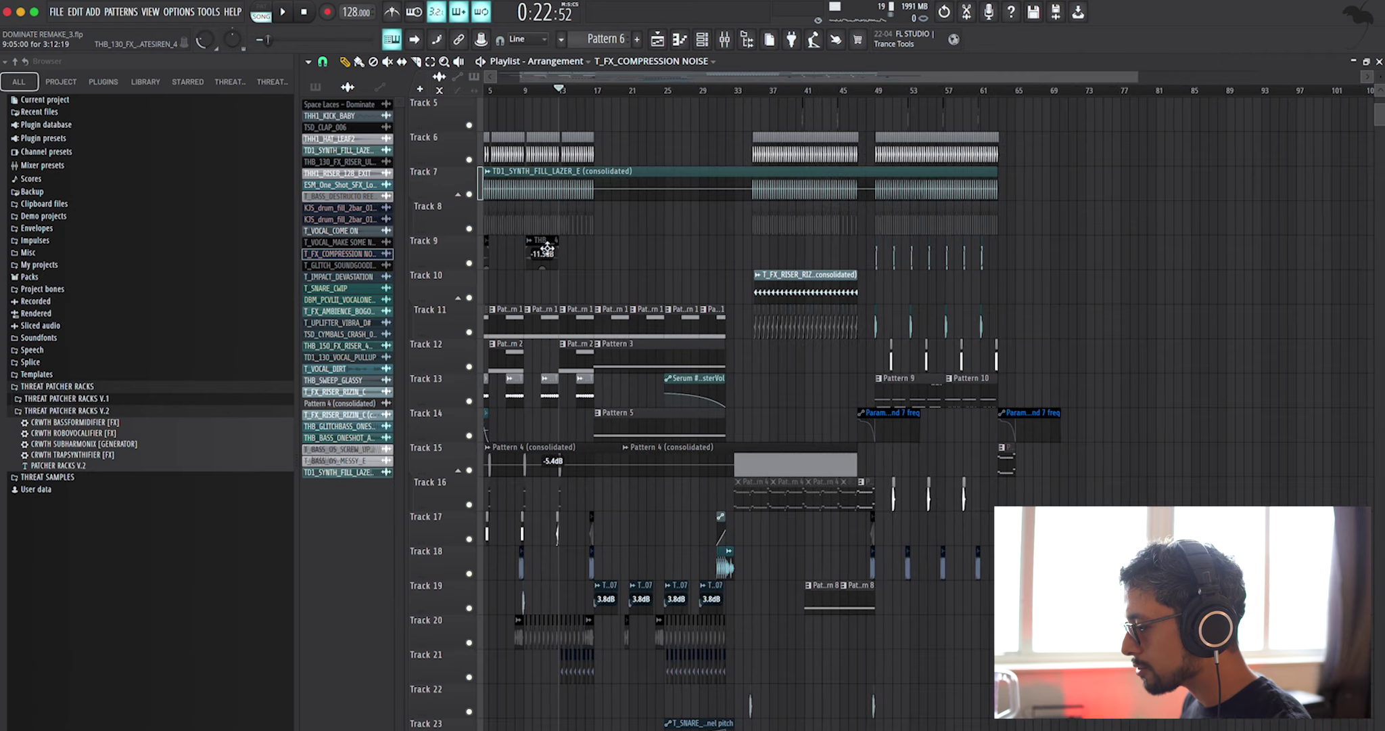
pyautogui.scroll(4, 547, 249)
pyautogui.scroll(3, 633, 285)
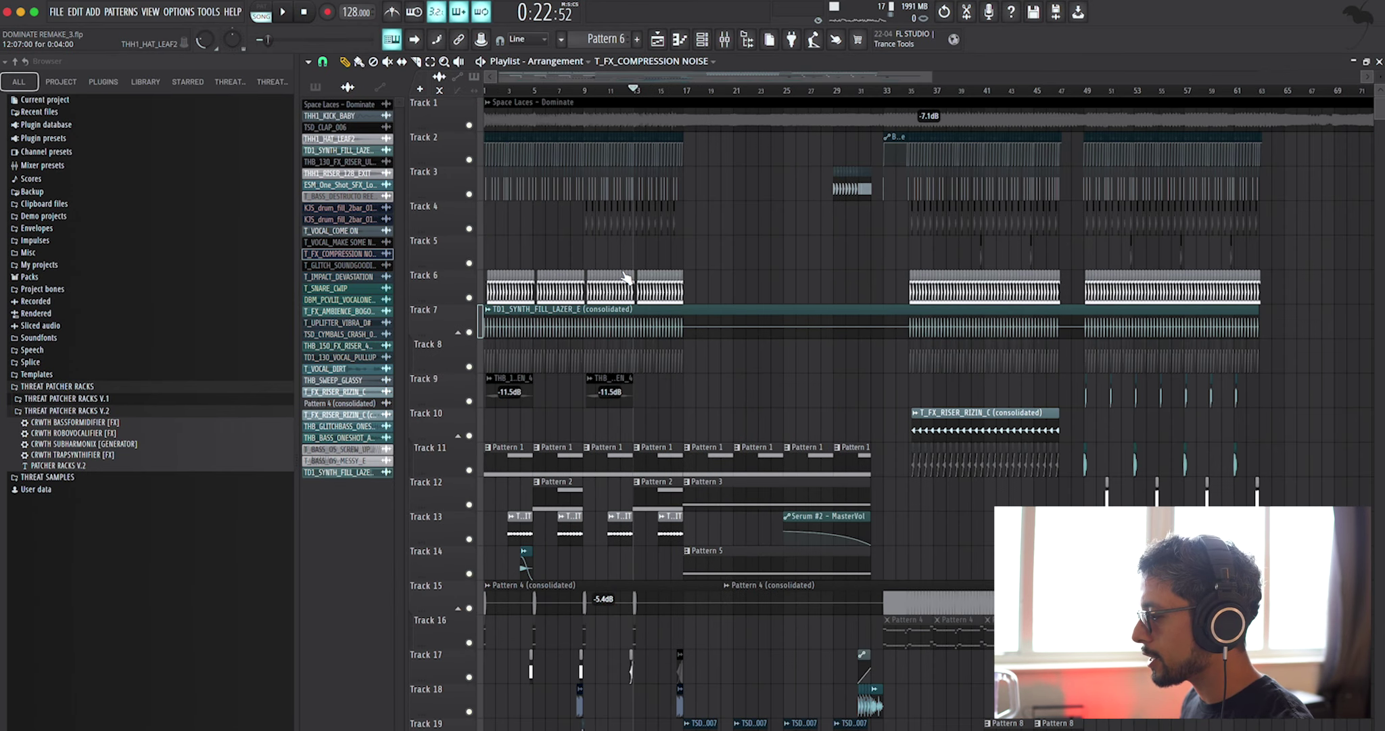
pyautogui.scroll(-2, 625, 277)
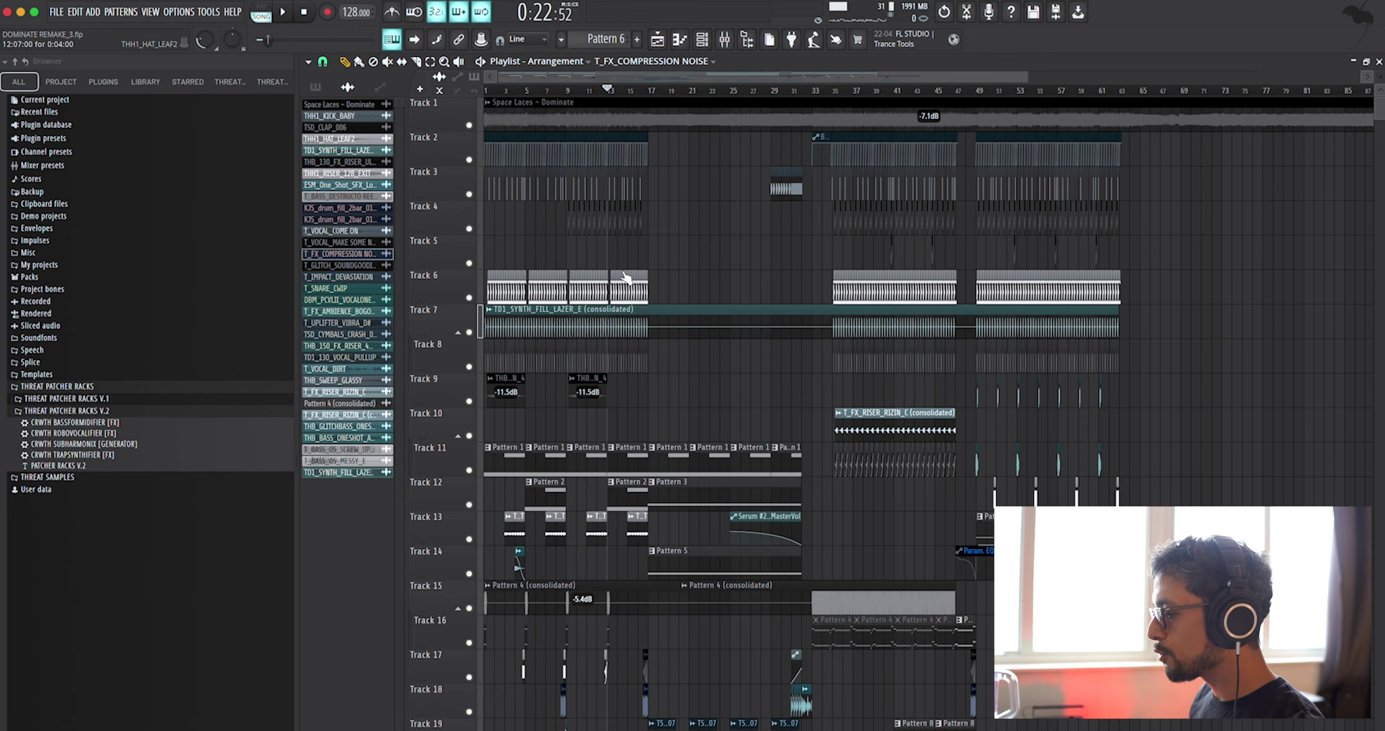
# - Inspect the sample settings of the T_GLITCH_SOUNDGOODIZE clip just before bar 17 on Track 17
pyautogui.scroll(-4, 626, 278)
pyautogui.scroll(10, 744, 318)
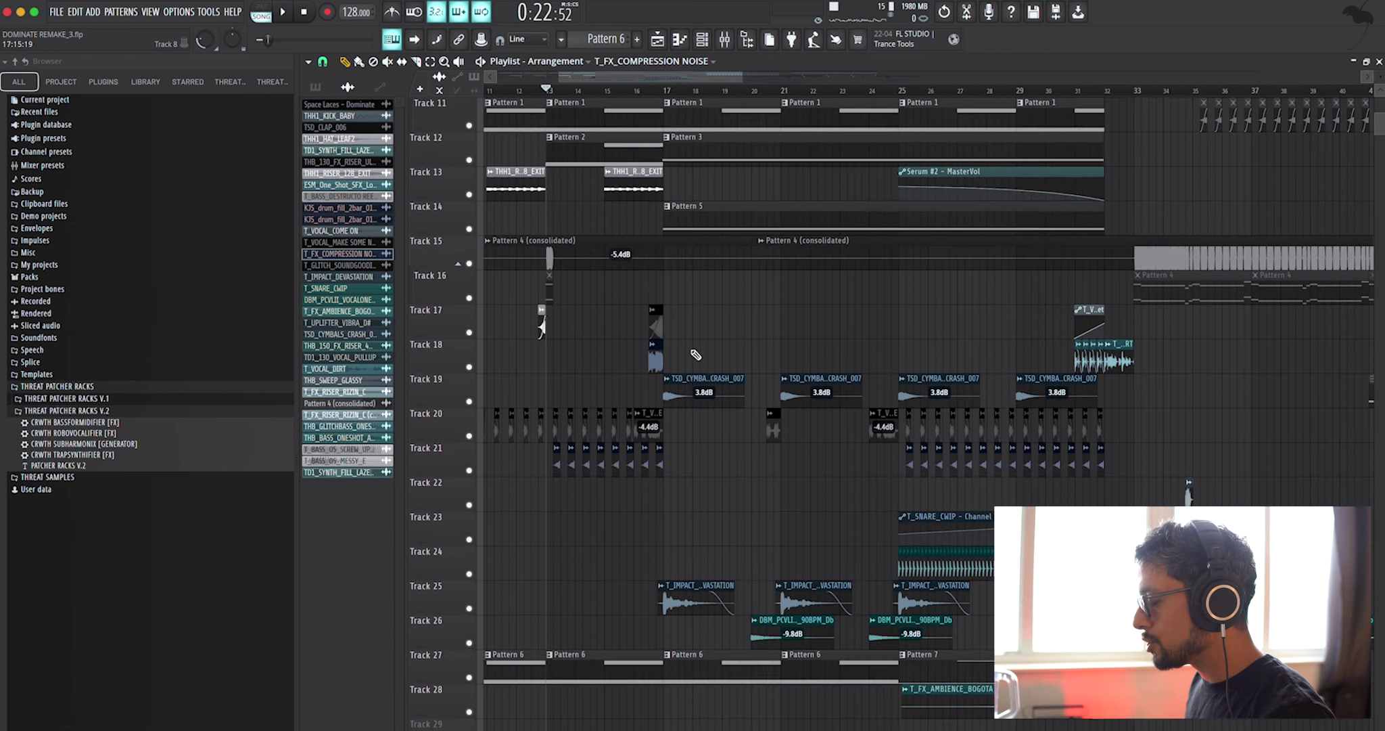
pyautogui.doubleClick(818, 326)
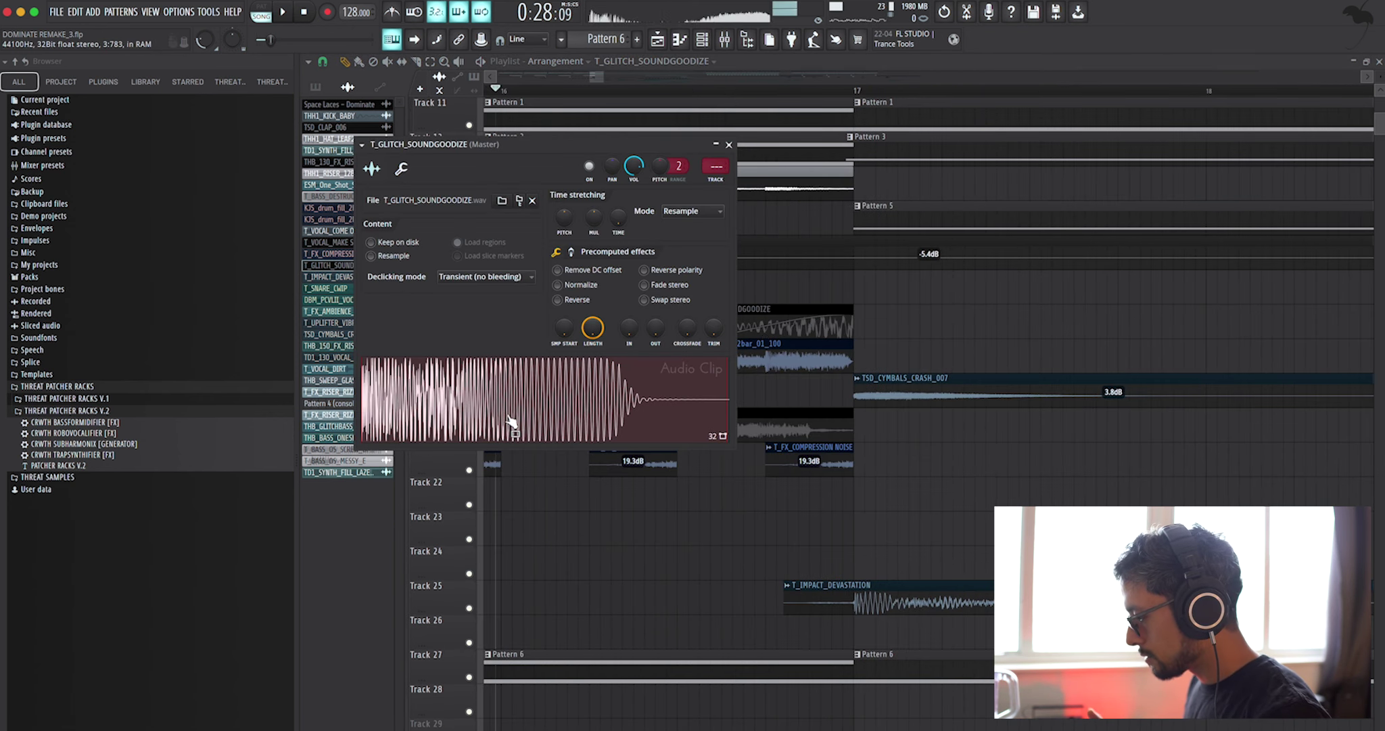
pyautogui.click(730, 143)
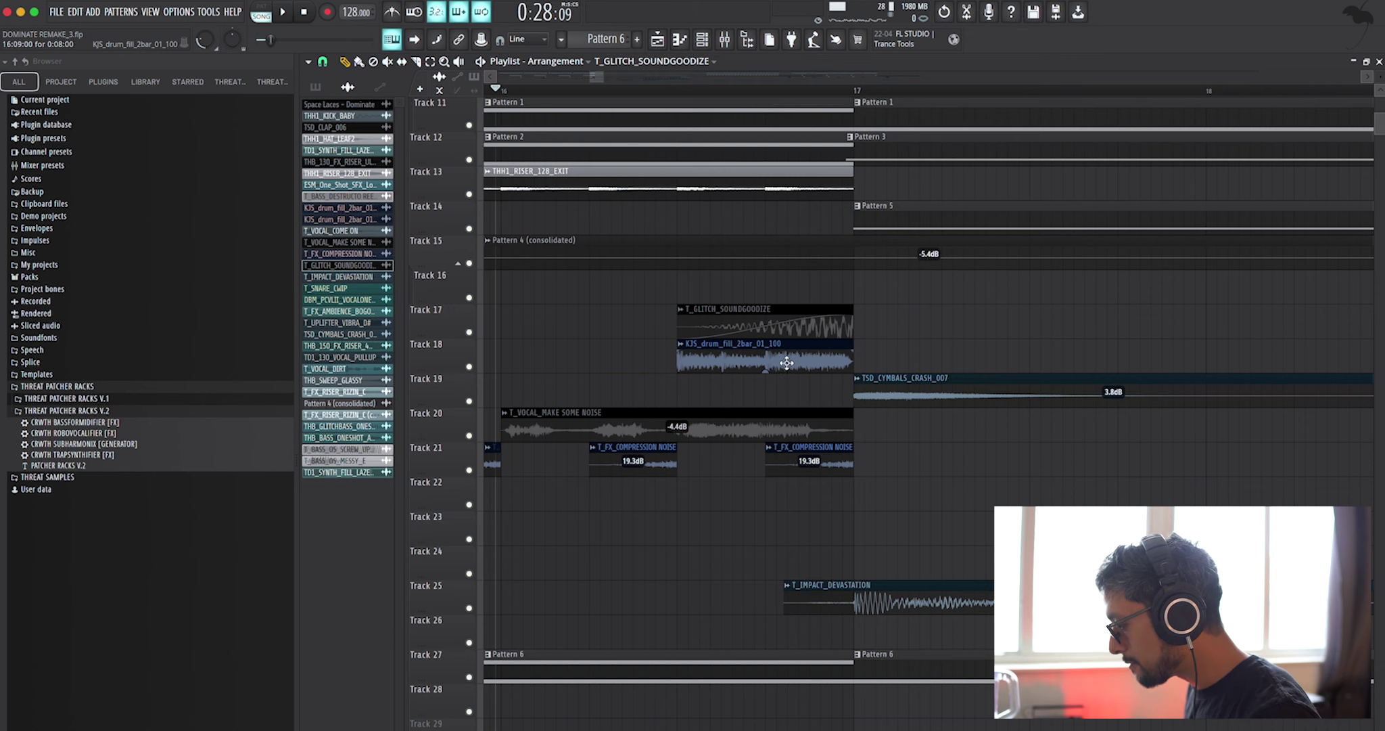
# - Select the Pattern 1 clip at bar 17 on Track 11, then select the Pattern 3 clip on Track 12 instead
pyautogui.scroll(-4, 798, 351)
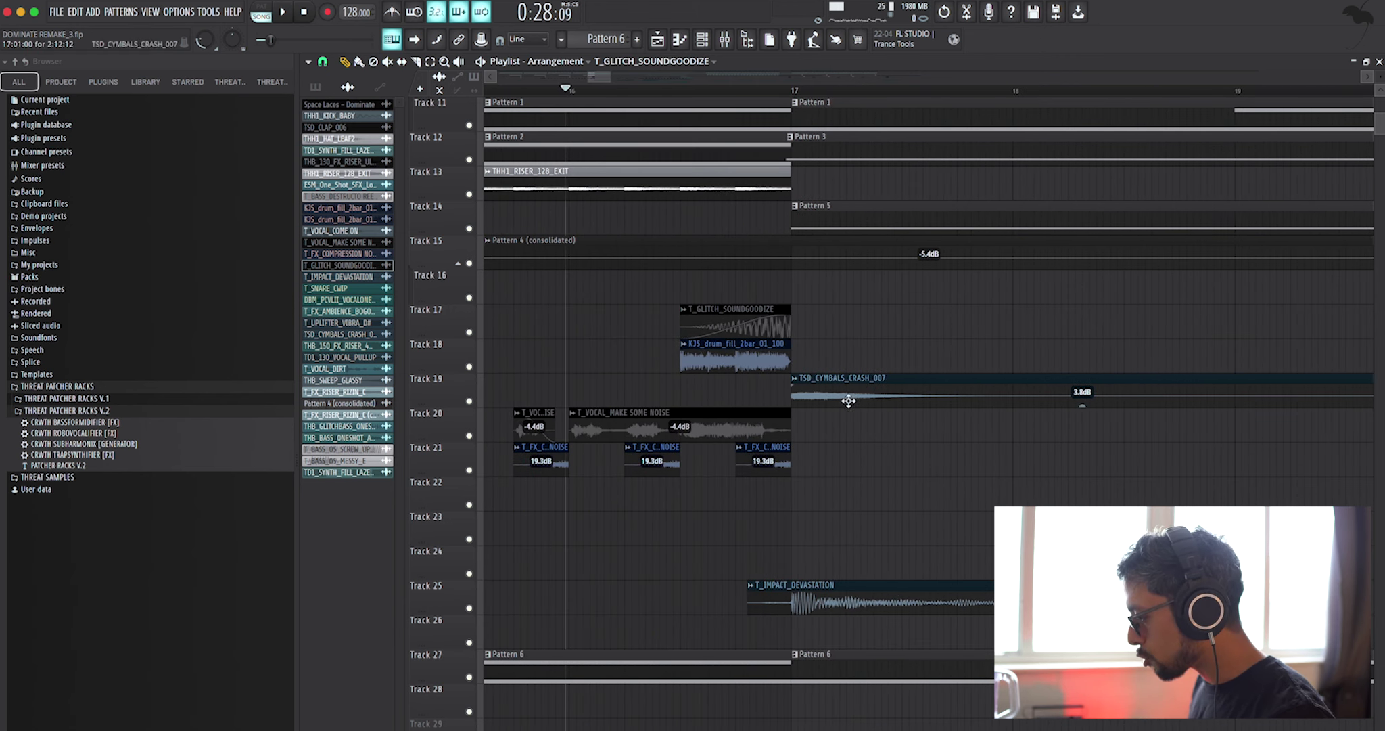
pyautogui.scroll(-4, 901, 369)
pyautogui.scroll(5, 903, 359)
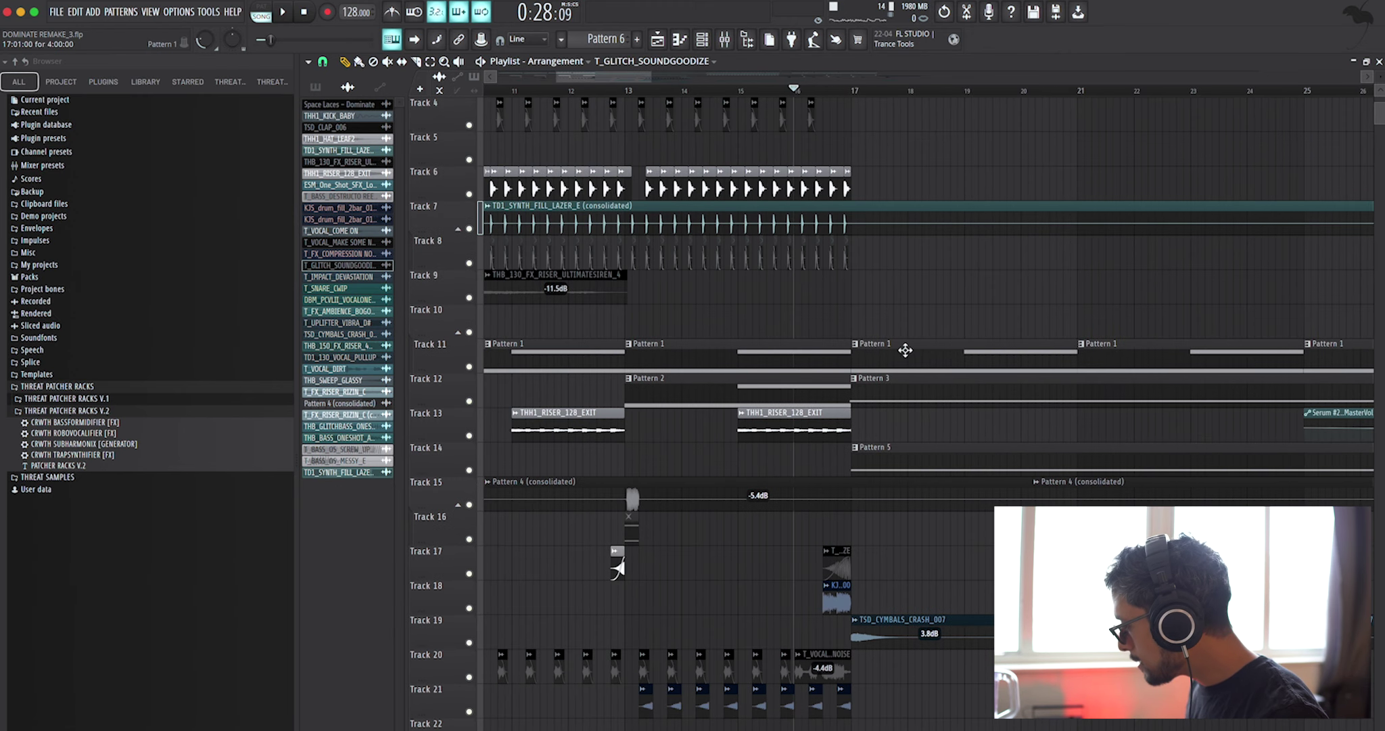
pyautogui.moveTo(881, 325); pyautogui.dragTo(968, 347)
pyautogui.scroll(-4, 968, 347)
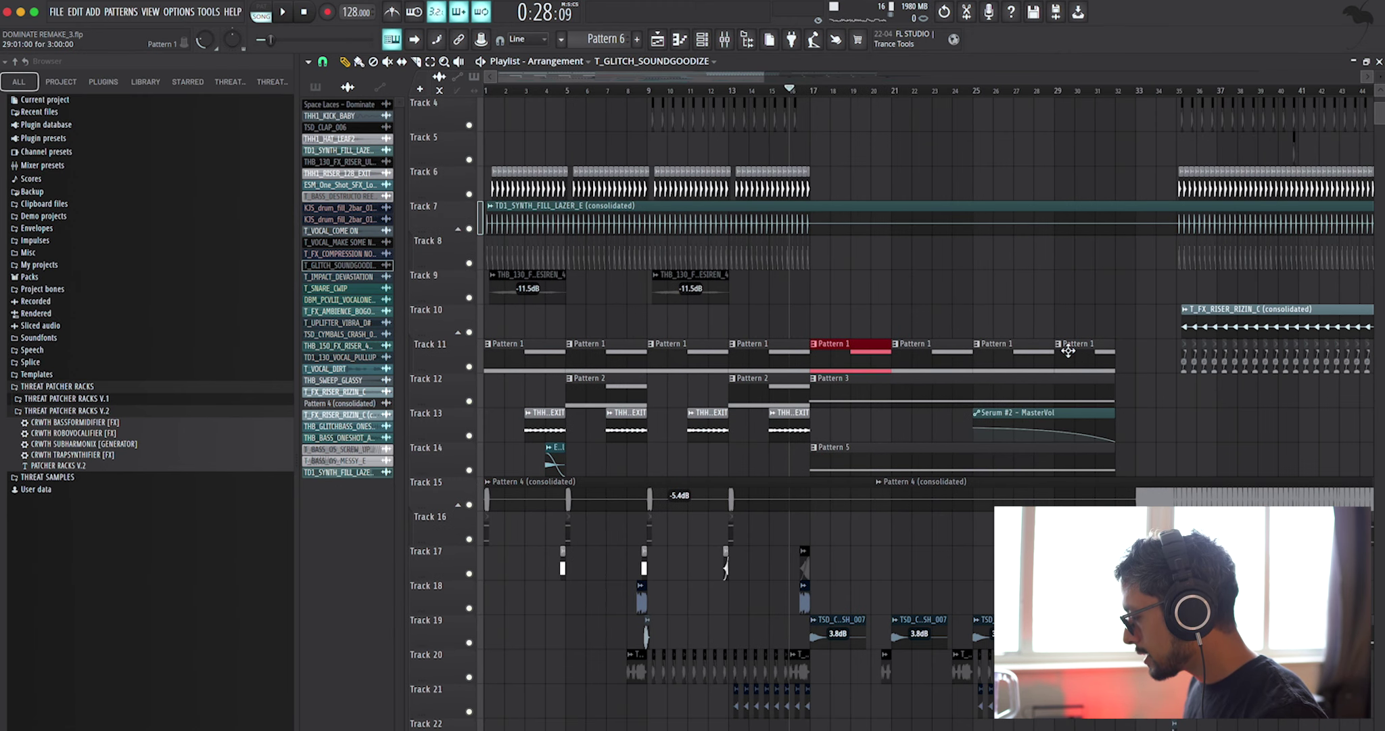
pyautogui.moveTo(1139, 377); pyautogui.dragTo(882, 377)
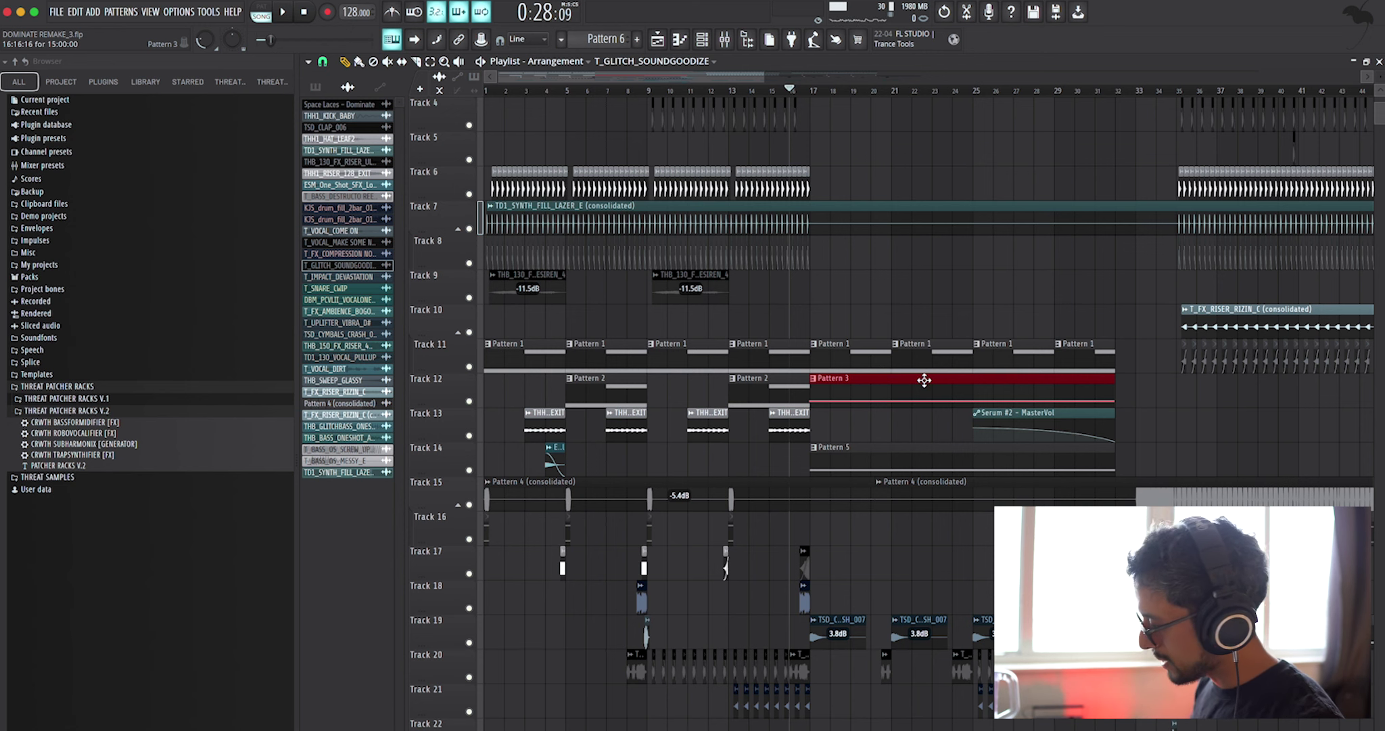
# - Select the Pattern 5 clip on Track 14, then select the two Pattern 6 clips between bars 17 and 25 on Track 27
pyautogui.scroll(-6, 923, 379)
pyautogui.scroll(3, 1098, 389)
pyautogui.click(1155, 250)
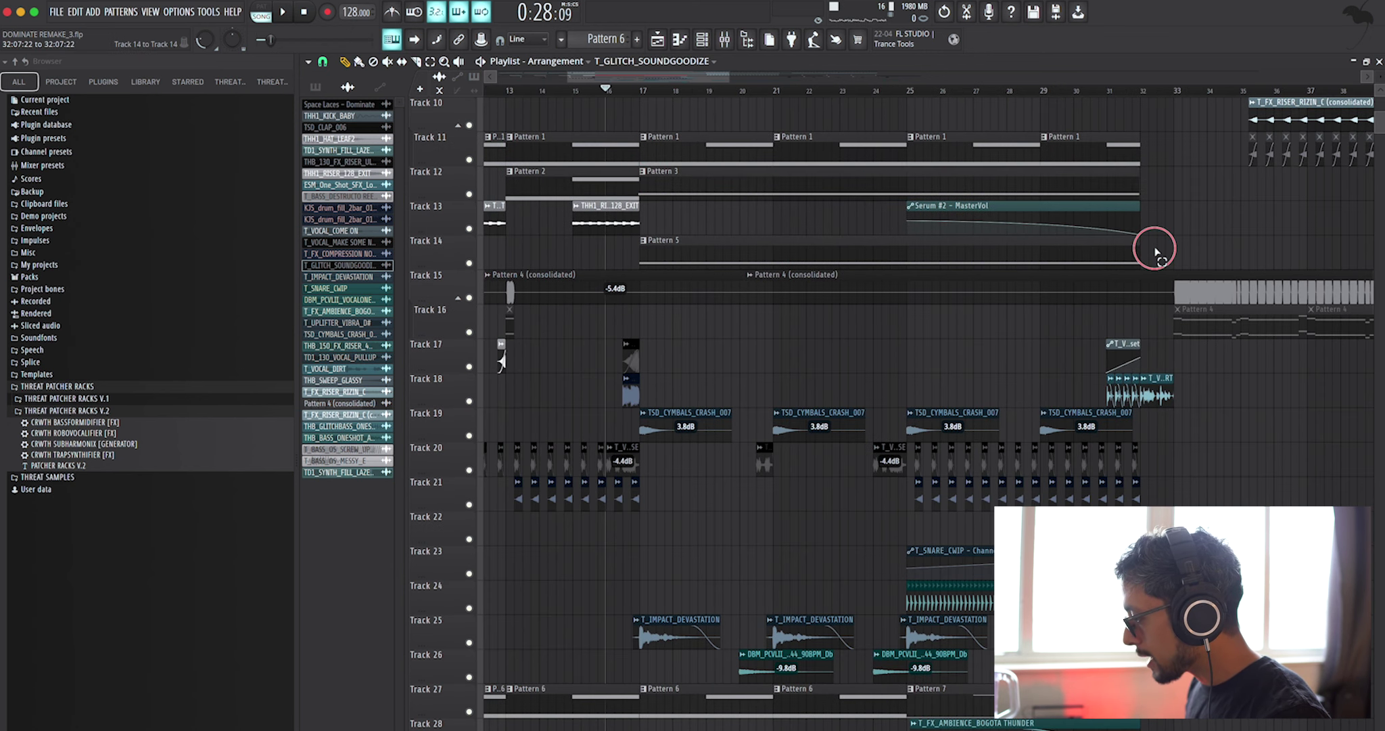
pyautogui.click(783, 243)
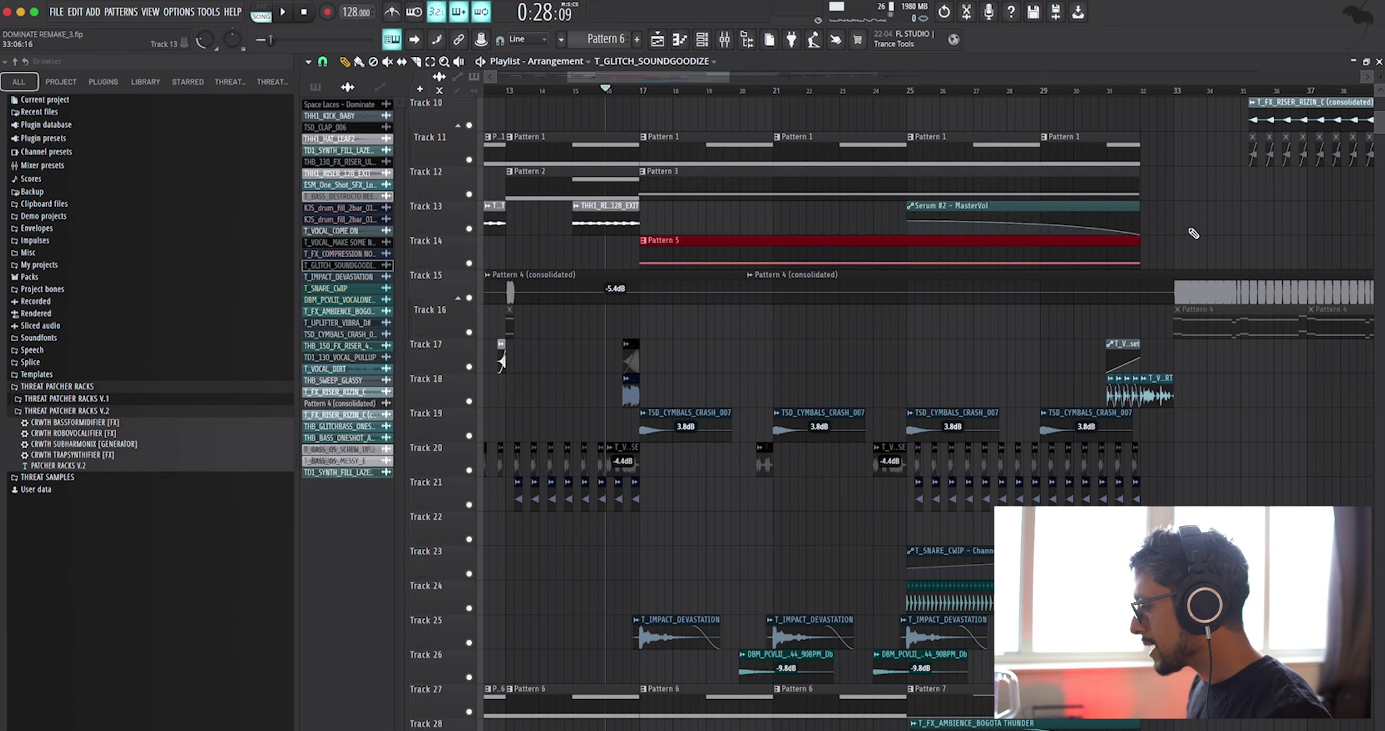
pyautogui.moveTo(1190, 233); pyautogui.dragTo(895, 263)
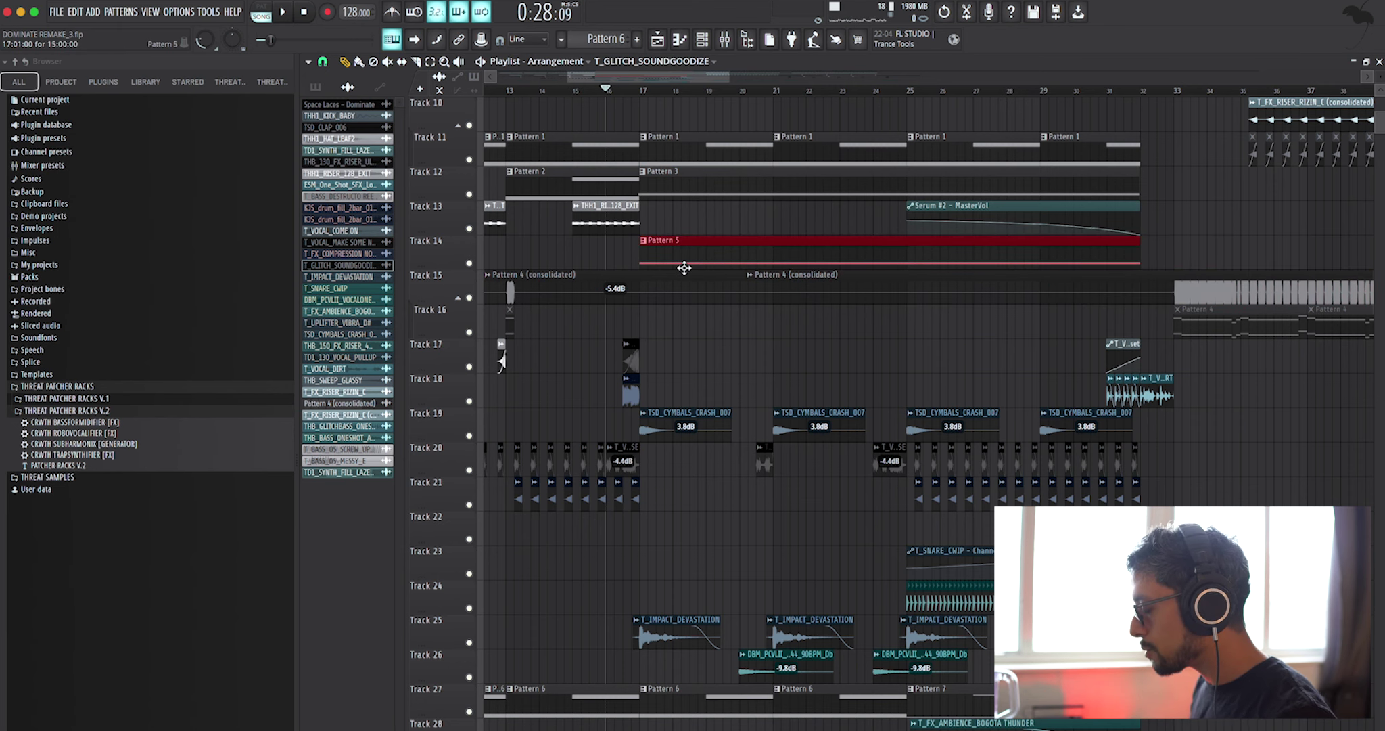
pyautogui.scroll(-5, 685, 267)
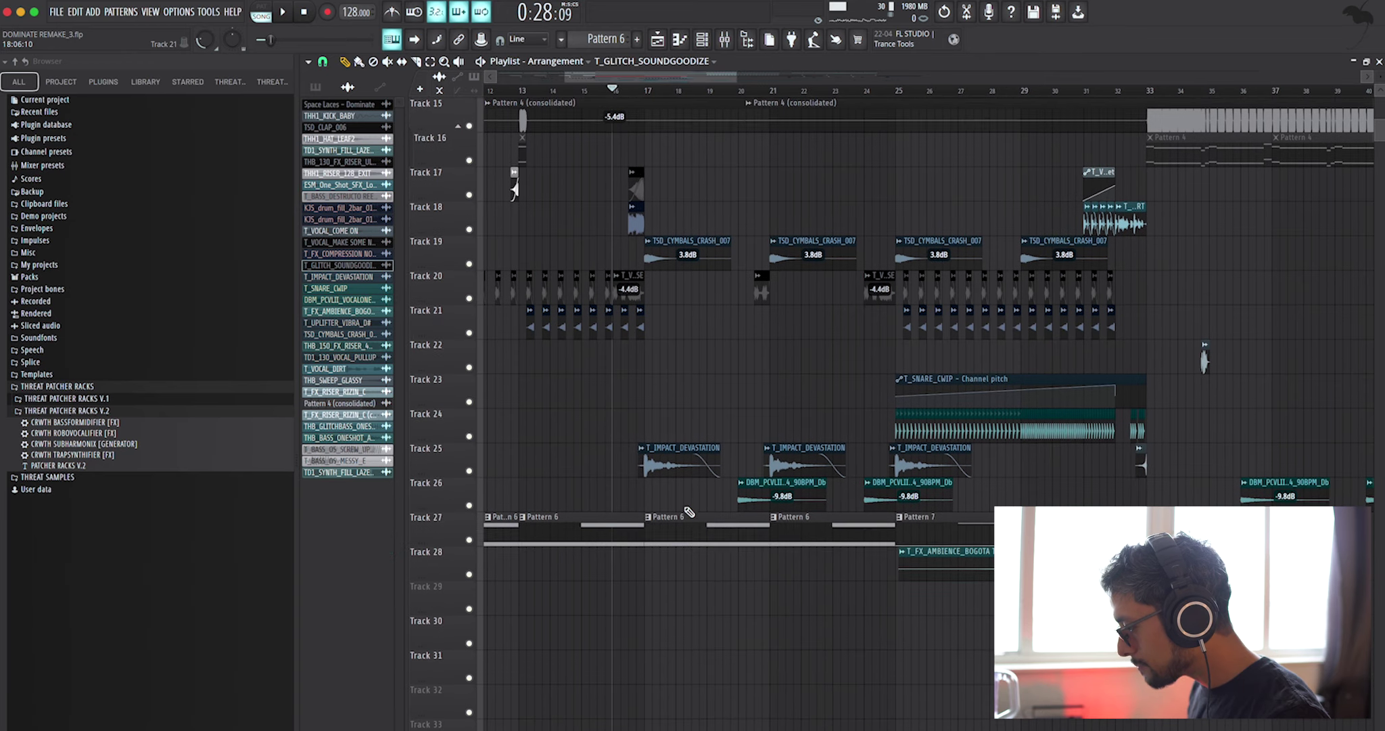
pyautogui.moveTo(848, 563); pyautogui.dragTo(708, 542)
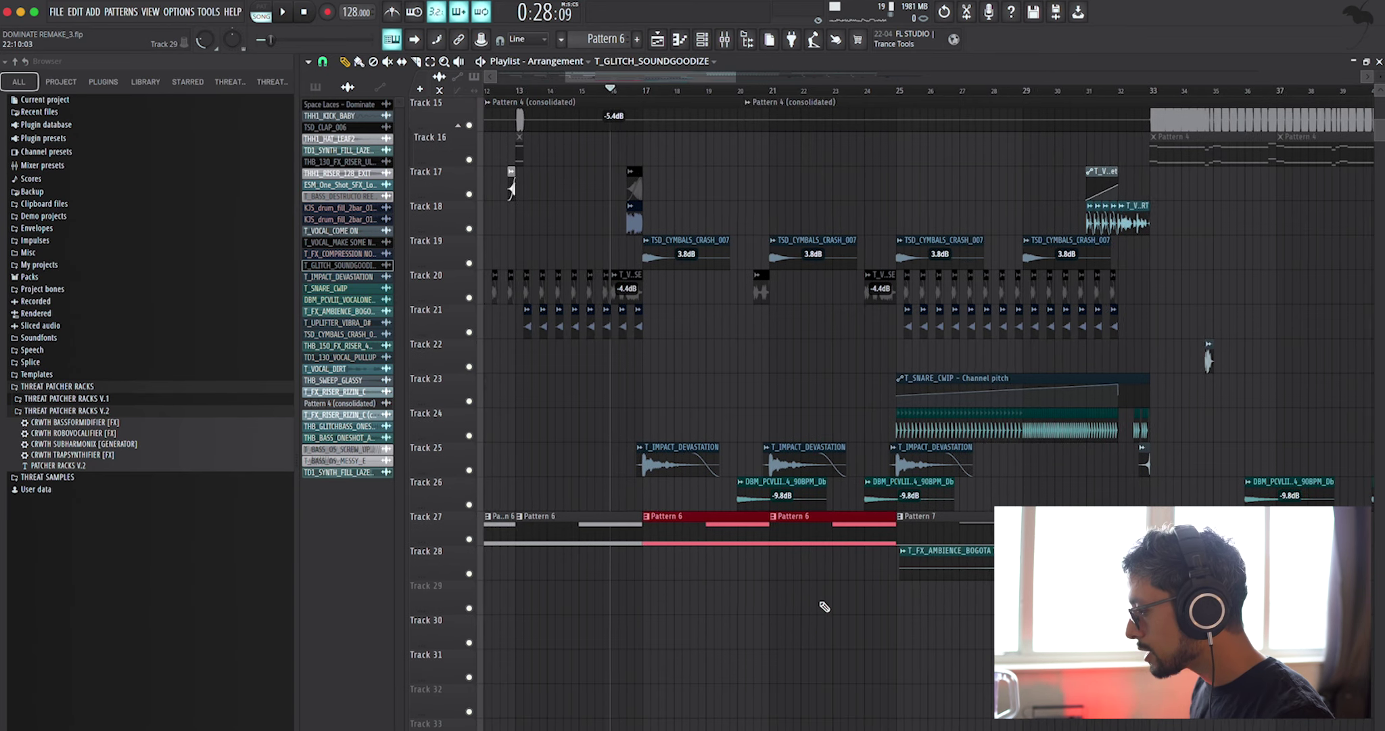
# - Play the arrangement from the start past bar 25, following the layers that enter from bar 17 on
pyautogui.scroll(-3, 822, 602)
pyautogui.scroll(-5, 1380, 77)
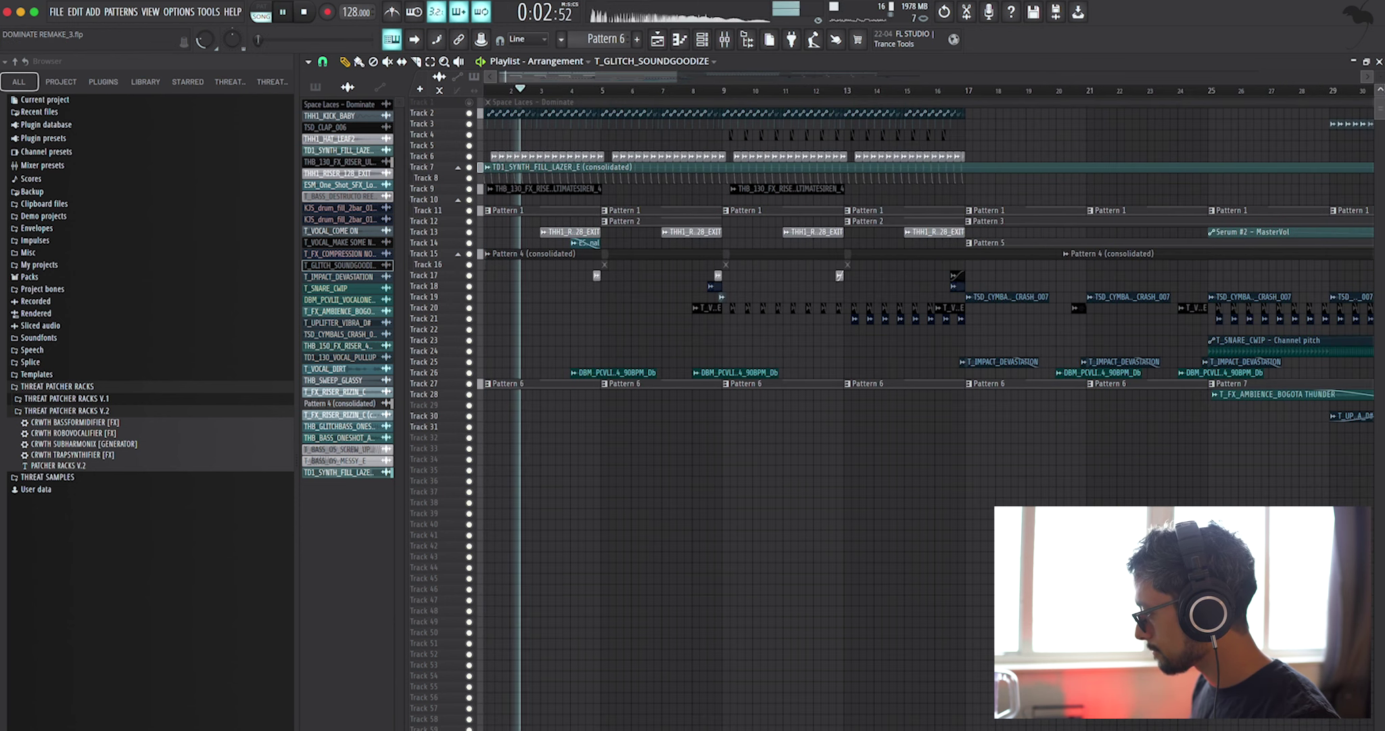
pyautogui.scroll(5, 839, 276)
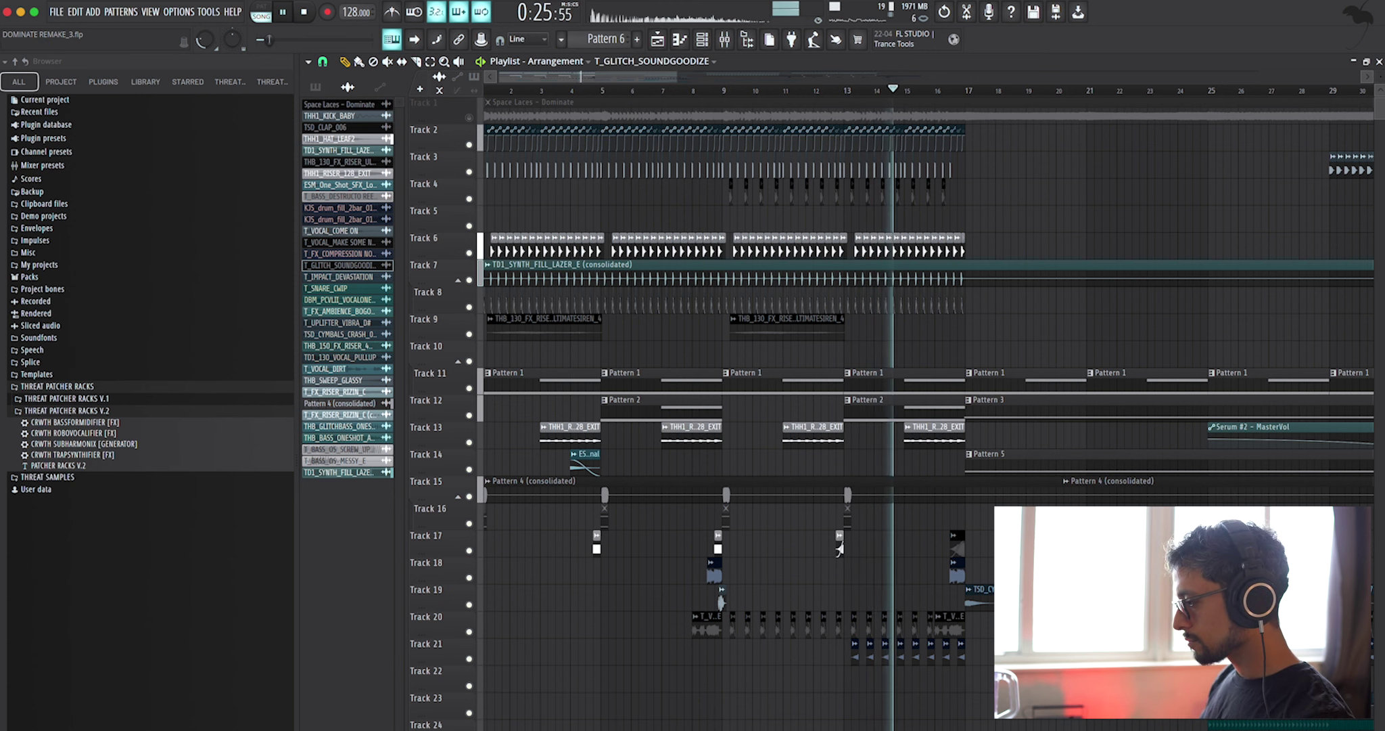
pyautogui.scroll(2, 1106, 278)
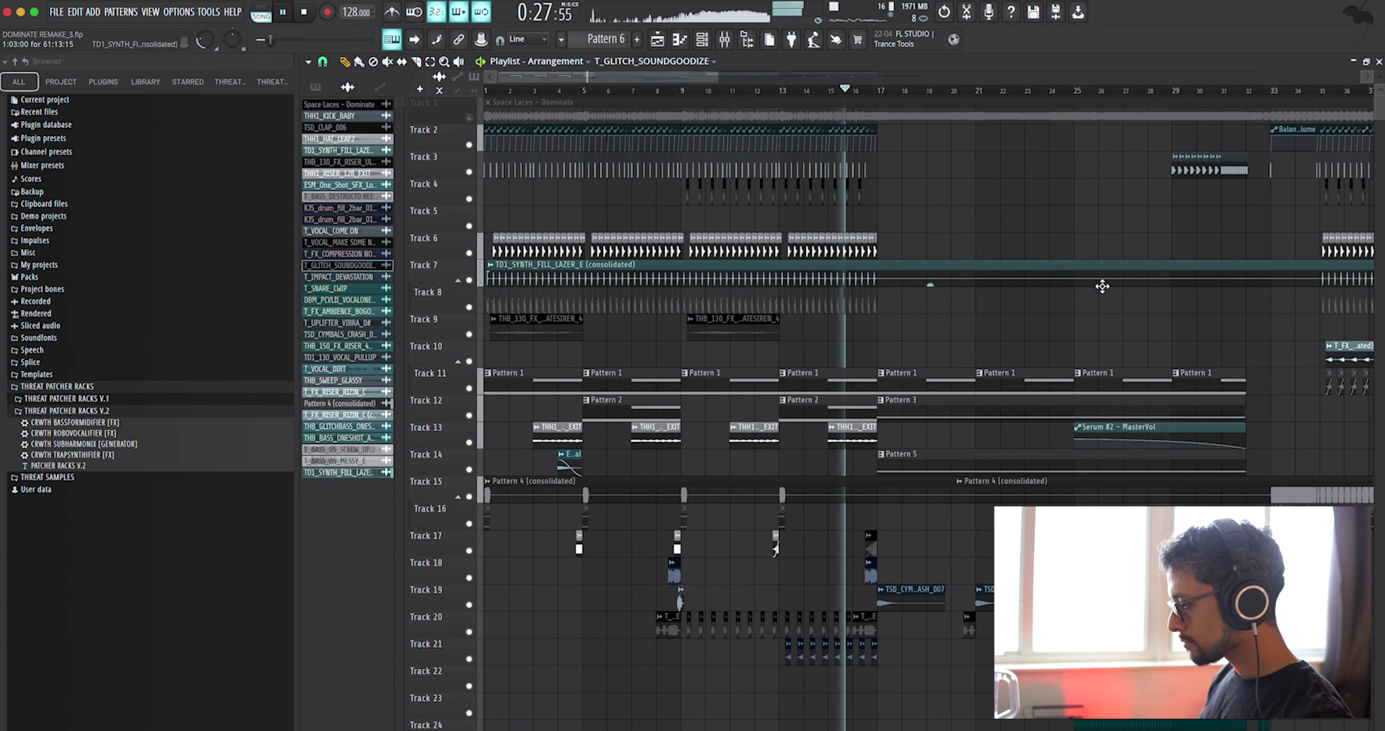
pyautogui.scroll(3, 777, 369)
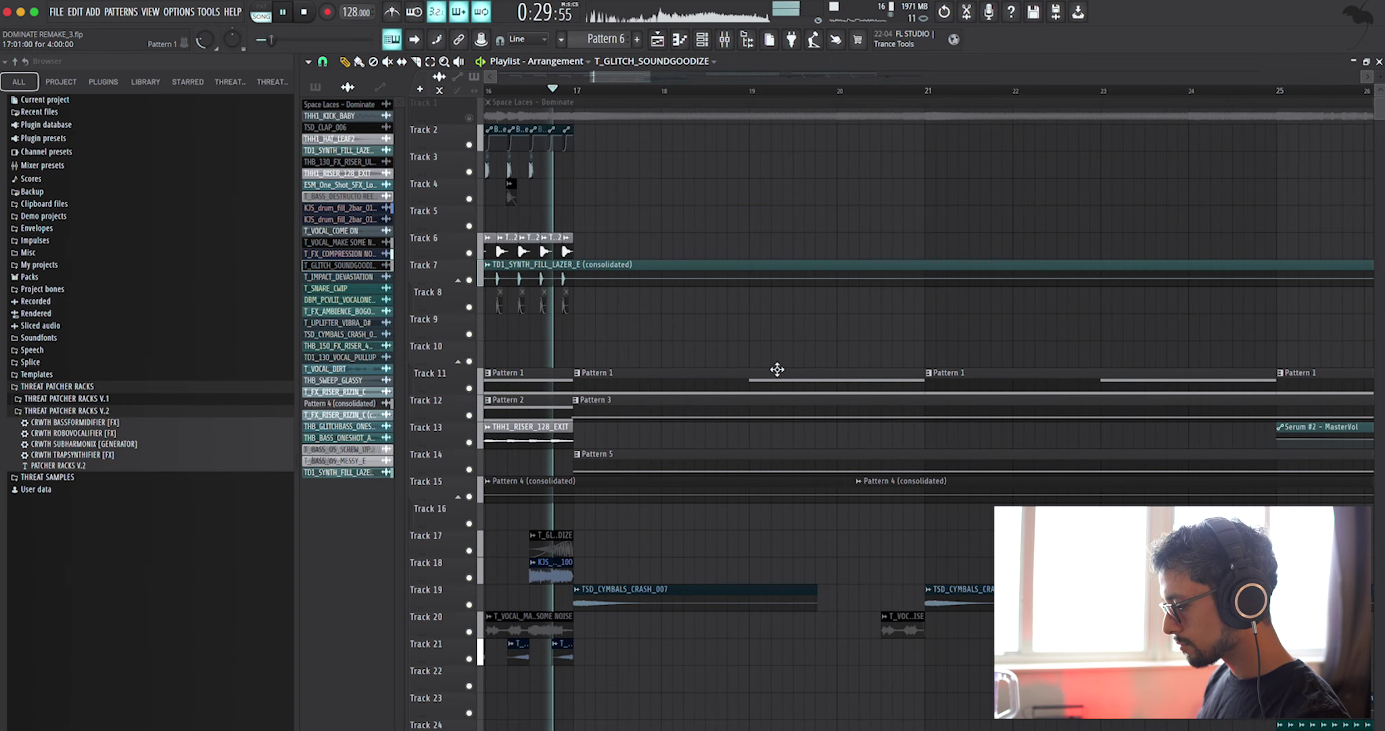
pyautogui.scroll(-4, 777, 368)
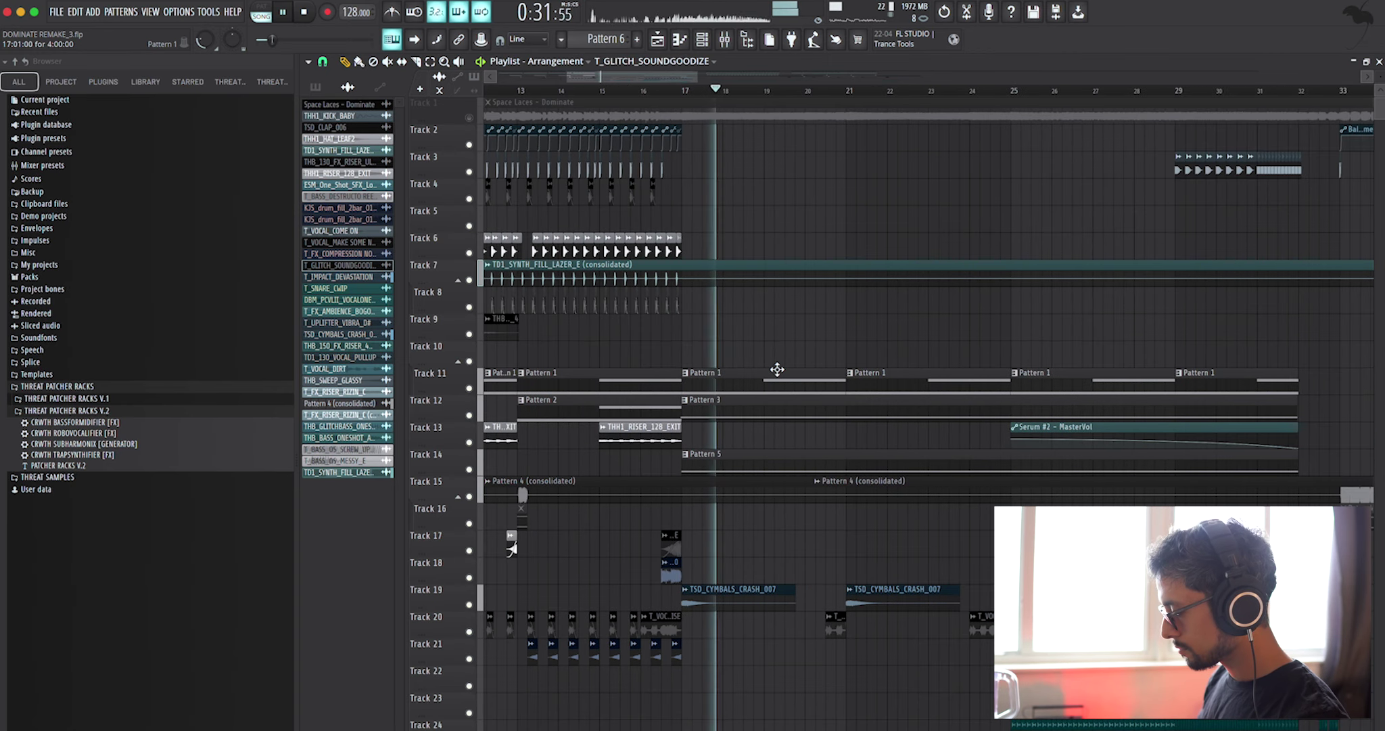
pyautogui.scroll(-3, 777, 368)
pyautogui.hscroll(2, 777, 369)
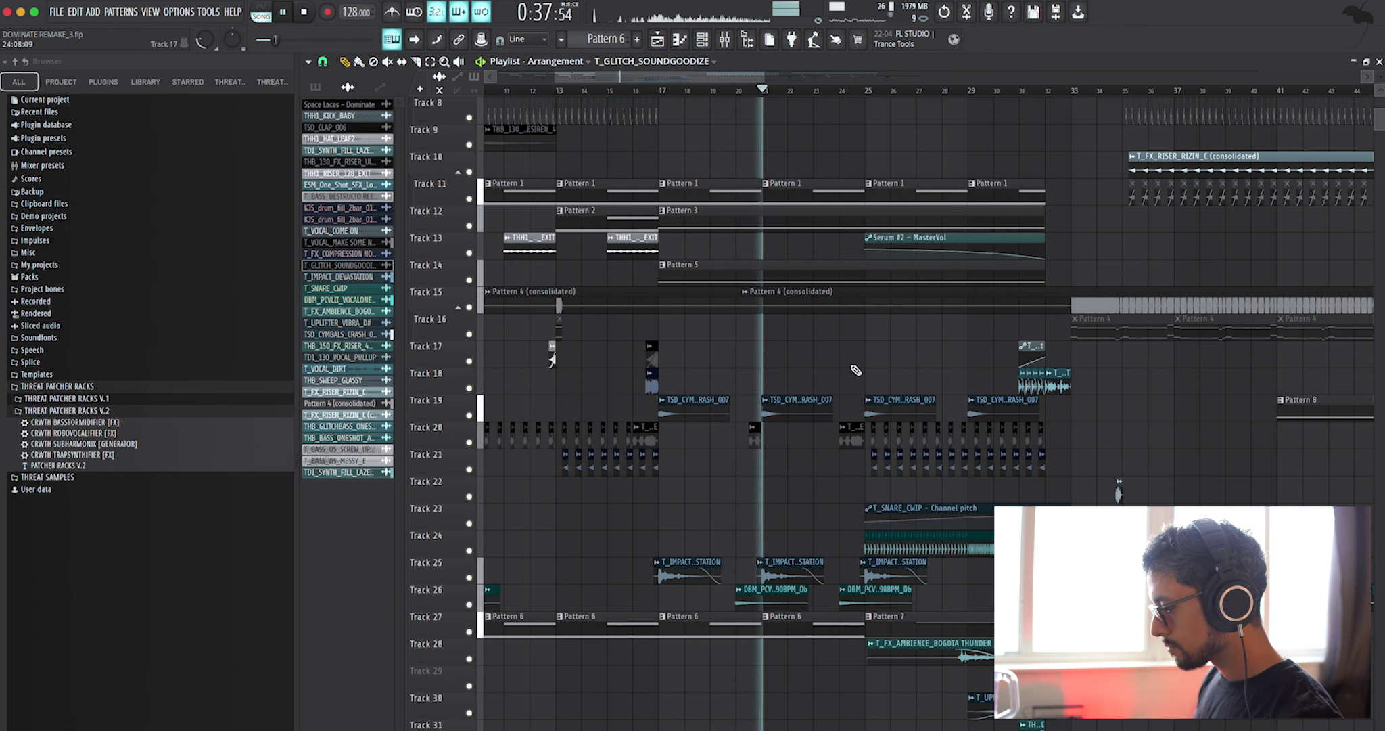
pyautogui.scroll(2, 783, 362)
pyautogui.scroll(-2, 782, 362)
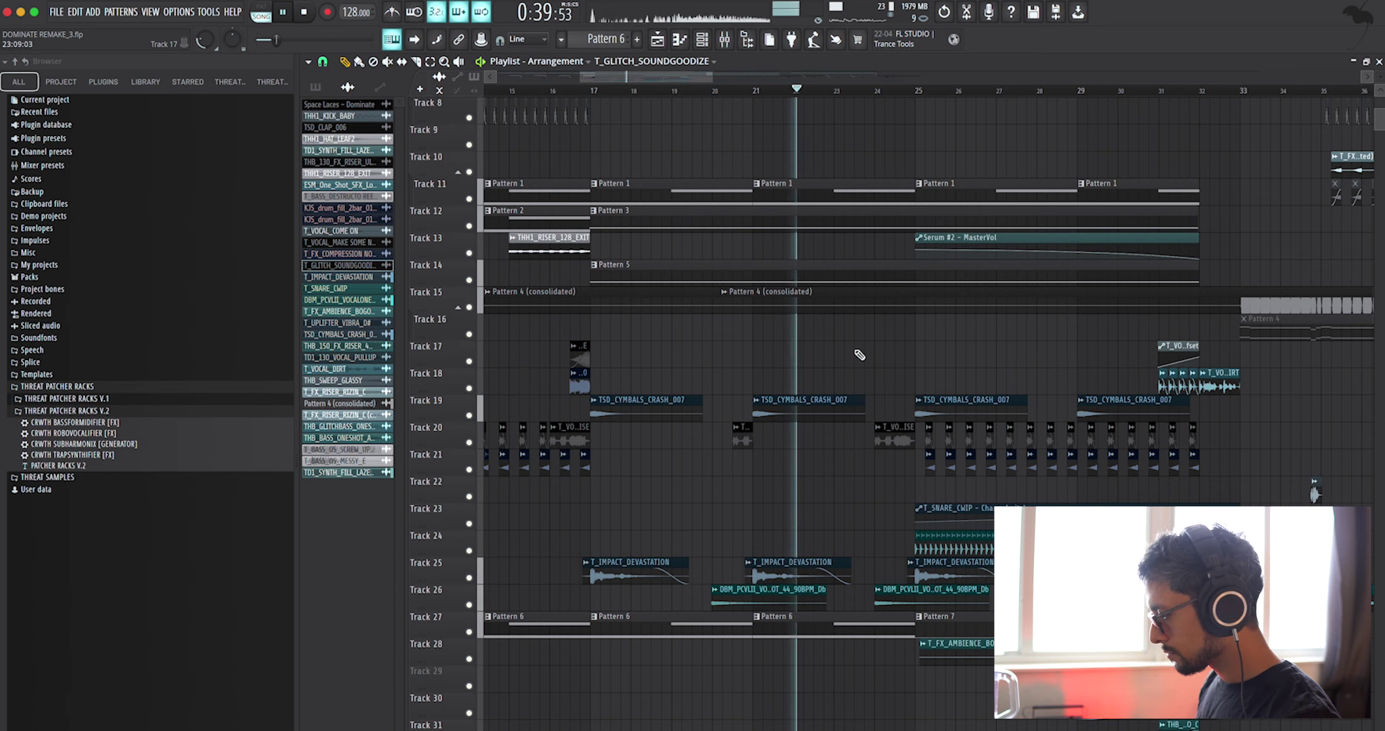
pyautogui.scroll(2, 859, 354)
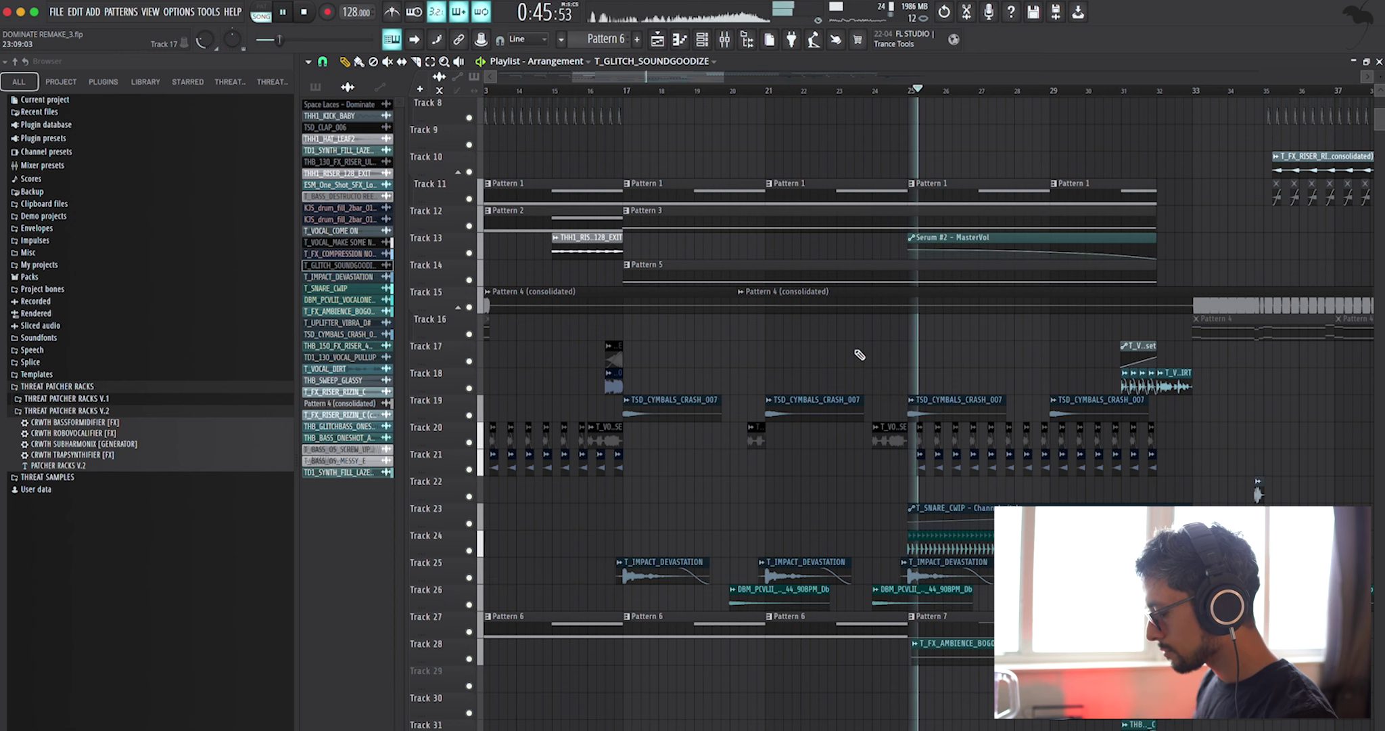
pyautogui.press('space')
# - Open Pattern 5 from Track 14 and inspect its Serum #2 instrument with the BS_MIDNIGHT preset while playing the pattern
pyautogui.scroll(1, 859, 355)
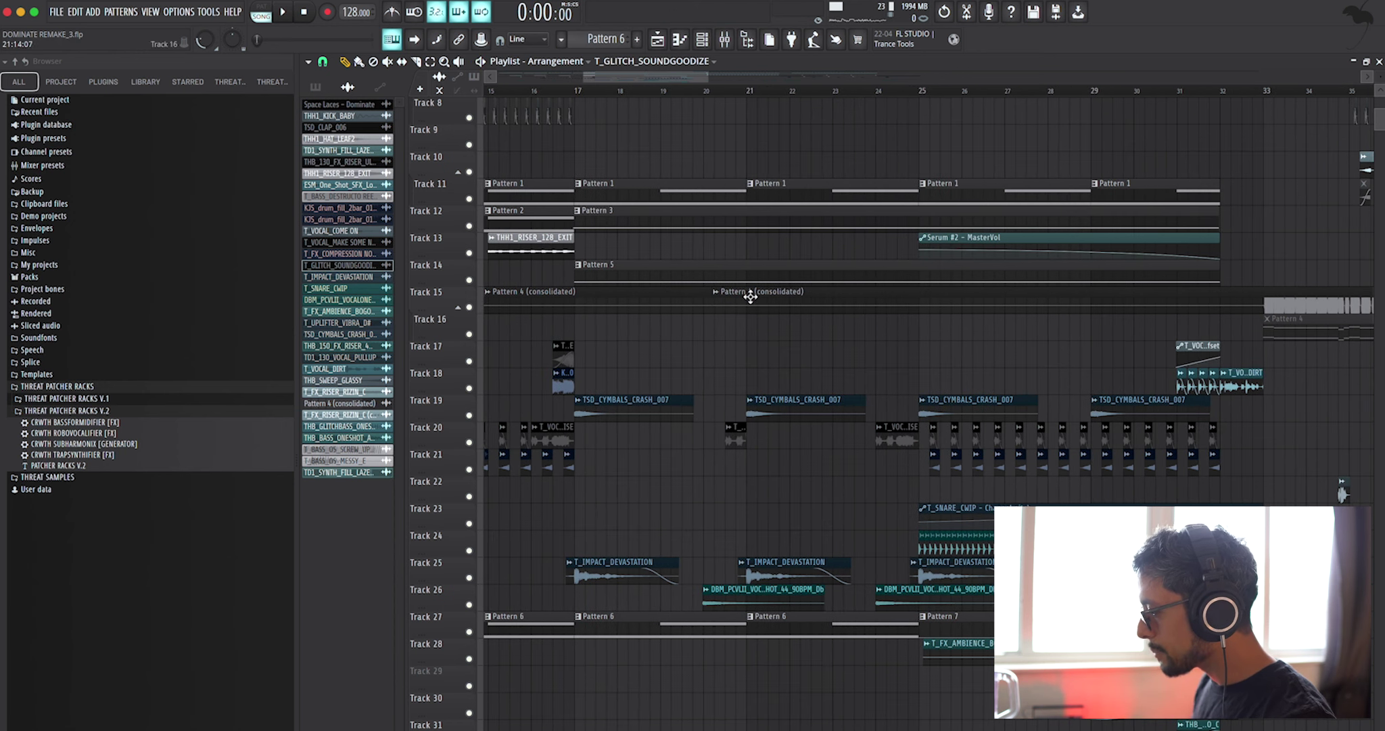
pyautogui.doubleClick(698, 274)
pyautogui.click(702, 40)
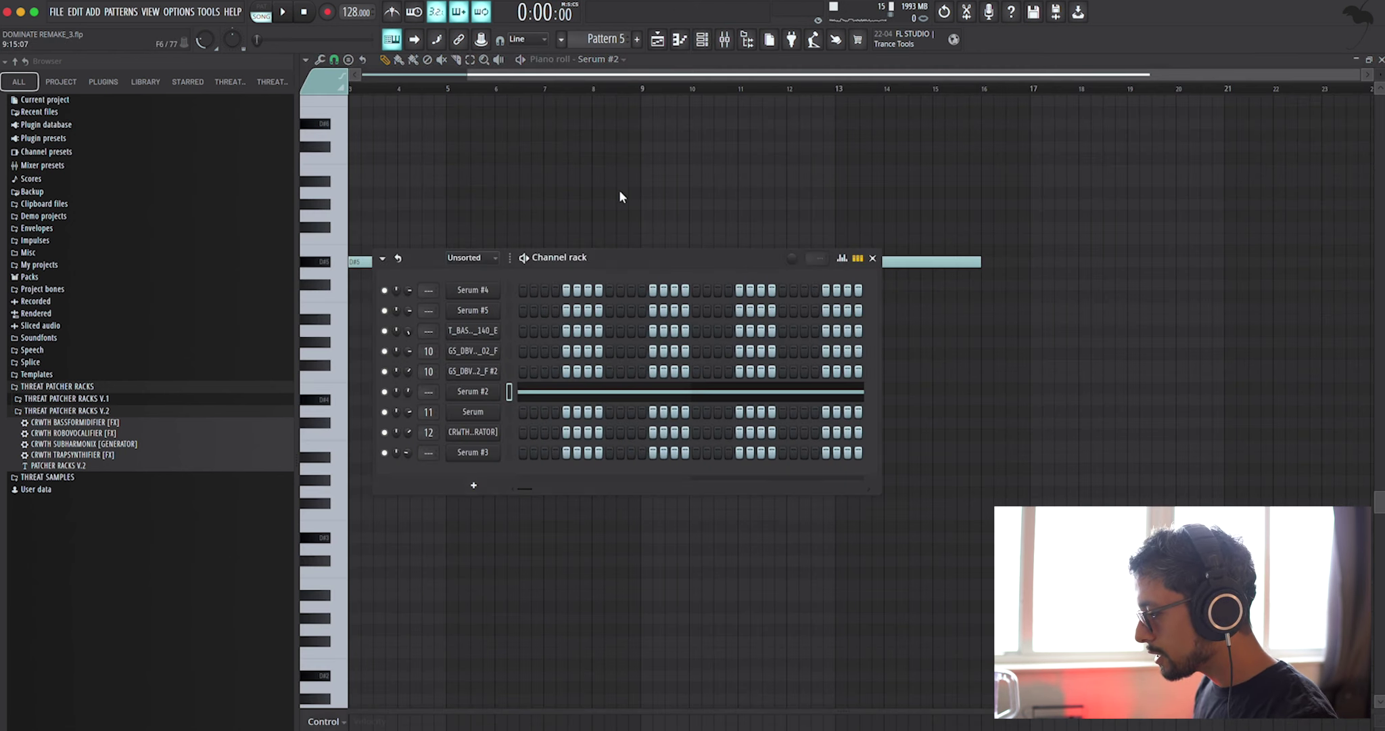
pyautogui.click(473, 392)
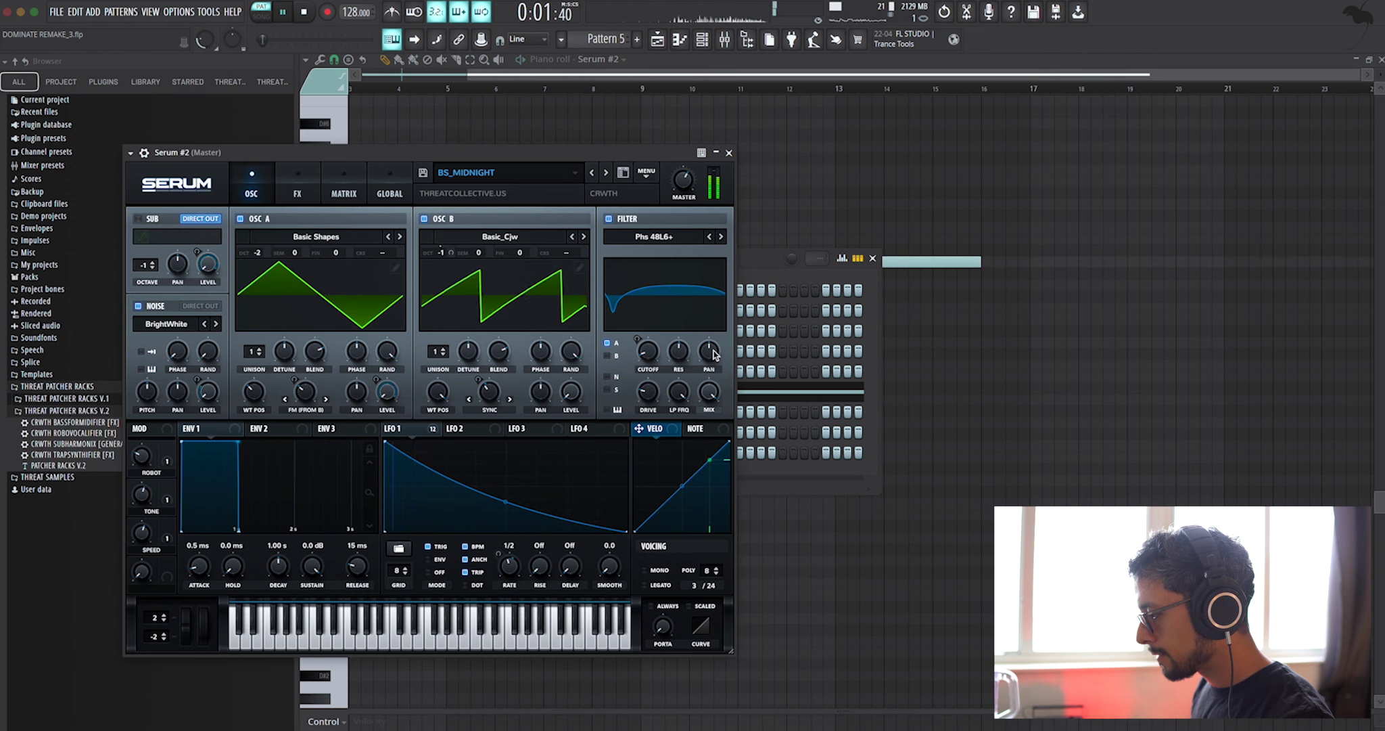
pyautogui.press('space')
# - Look up where the BS_MIDNIGHT preset sits in the THREAT SERUM PACKS folders, checking THREAT REVOLUCION V.1, BASS and LFO
pyautogui.moveTo(523, 152); pyautogui.dragTo(617, 152)
pyautogui.click(615, 172)
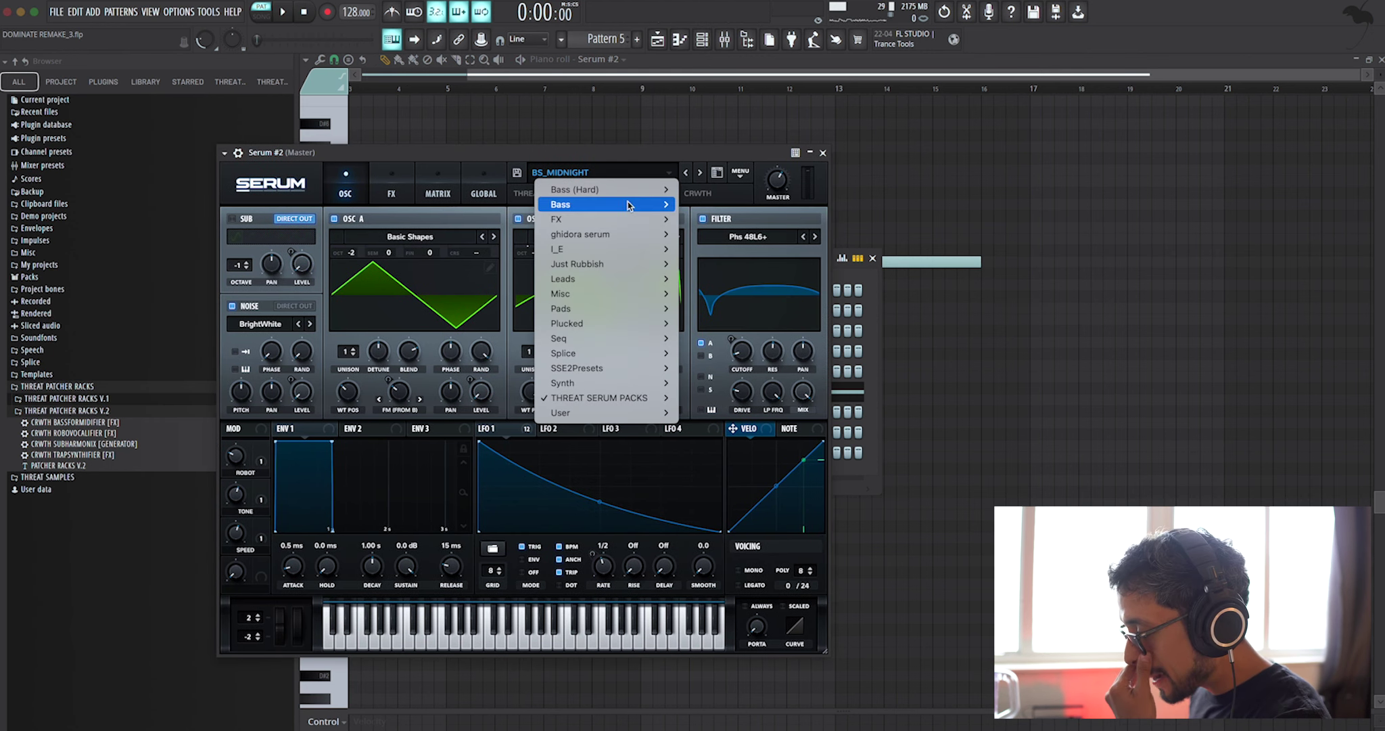
pyautogui.moveTo(646, 397)
pyautogui.moveTo(811, 428)
pyautogui.moveTo(899, 427)
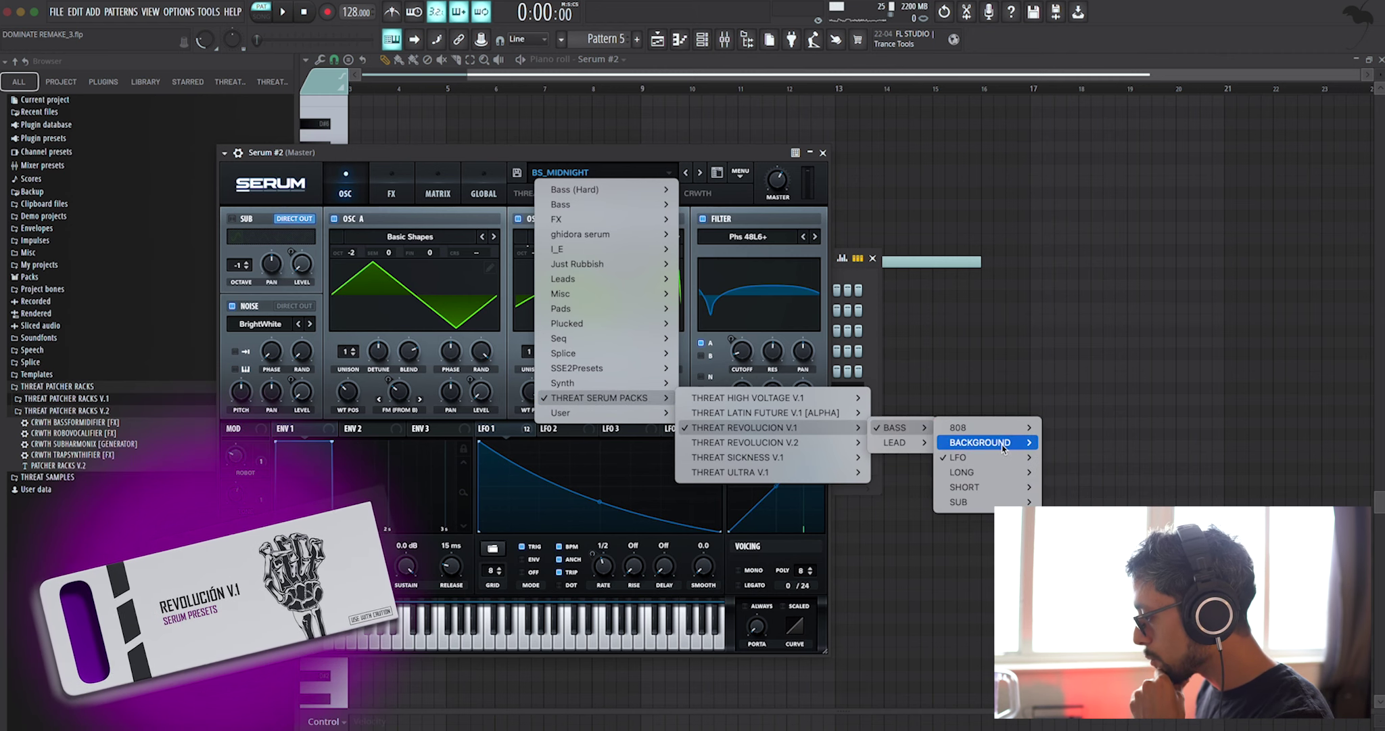
pyautogui.moveTo(1008, 459)
pyautogui.click(410, 156)
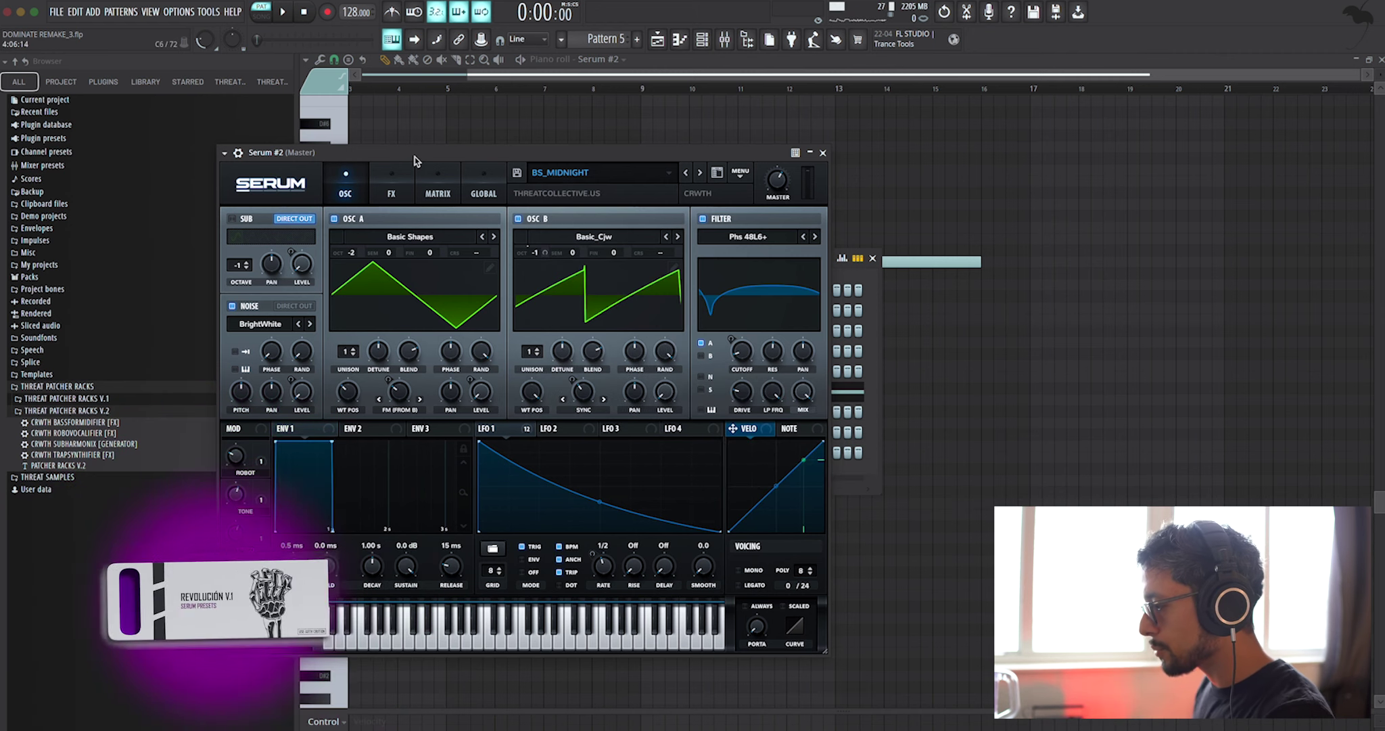
# - Inspect the effects chain of Serum #2 from Hyper/Dimension down to Reverb
pyautogui.moveTo(414, 157); pyautogui.dragTo(902, 179)
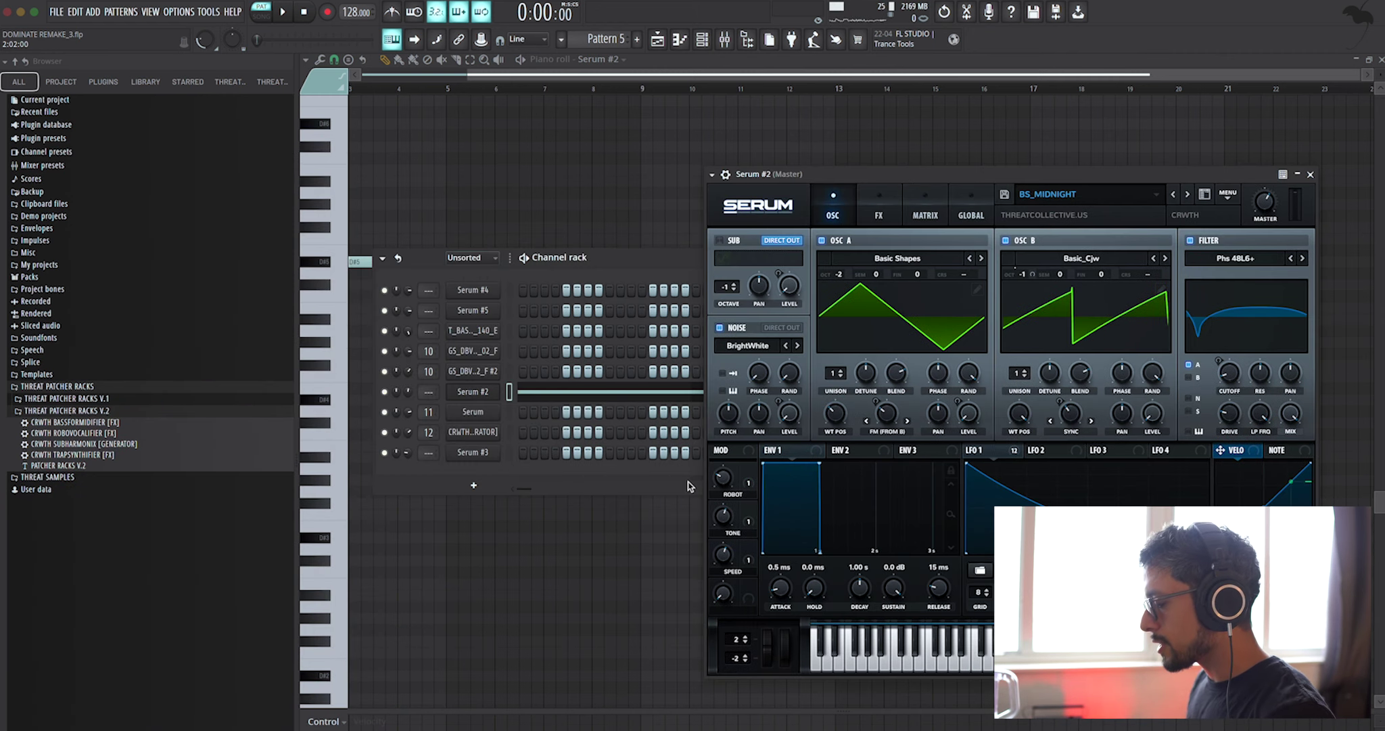
pyautogui.click(875, 217)
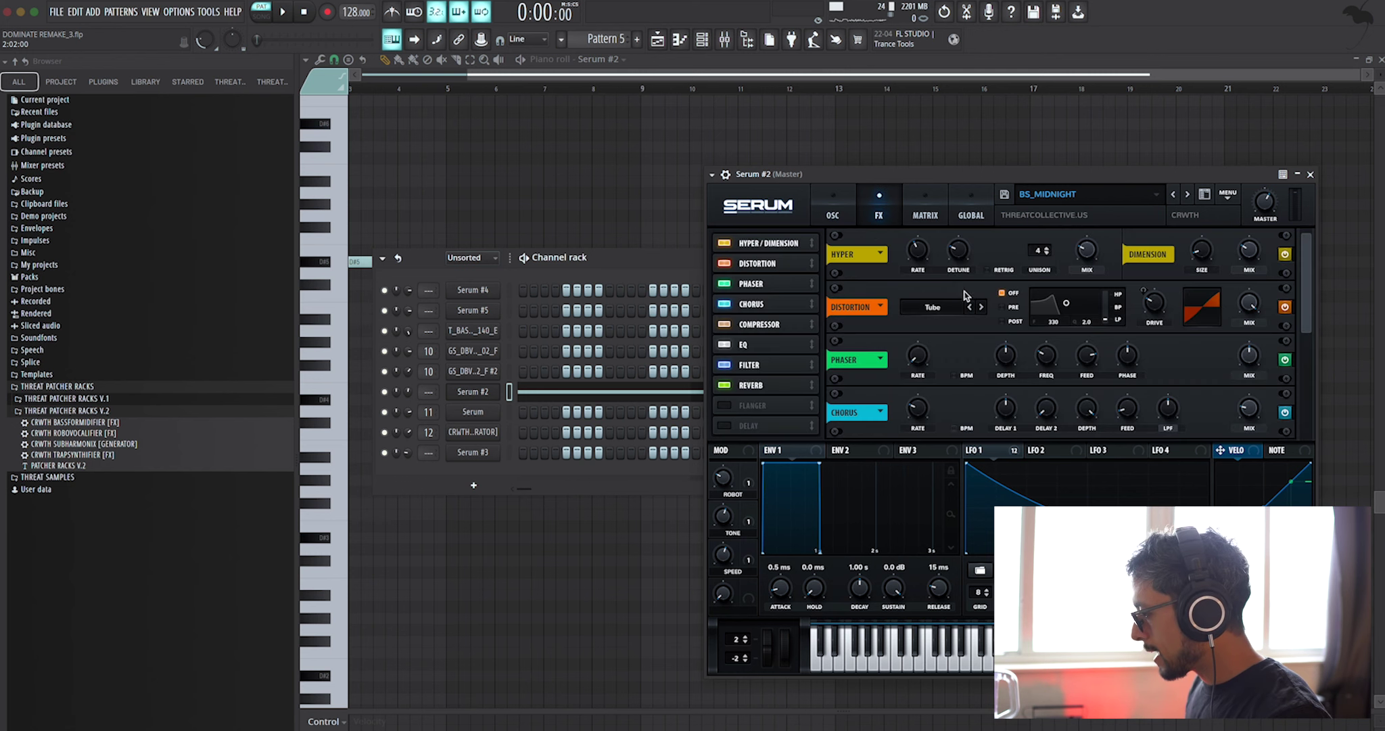
pyautogui.click(758, 385)
# - Insert a new Serum channel and load BS_MIDNIGHT from THREAT REVOLUCION V.1, BASS, LFO
pyautogui.press('F9')
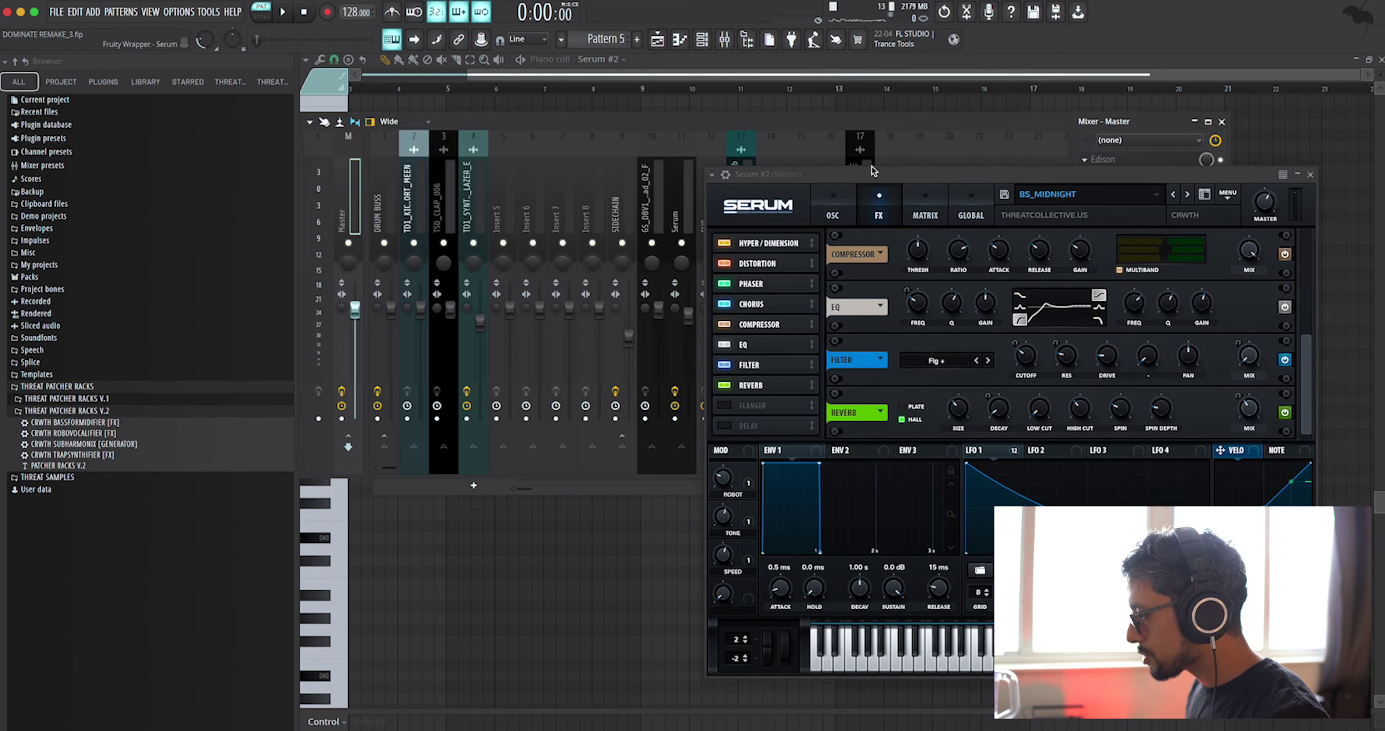
pyautogui.click(702, 39)
pyautogui.rightClick(497, 389)
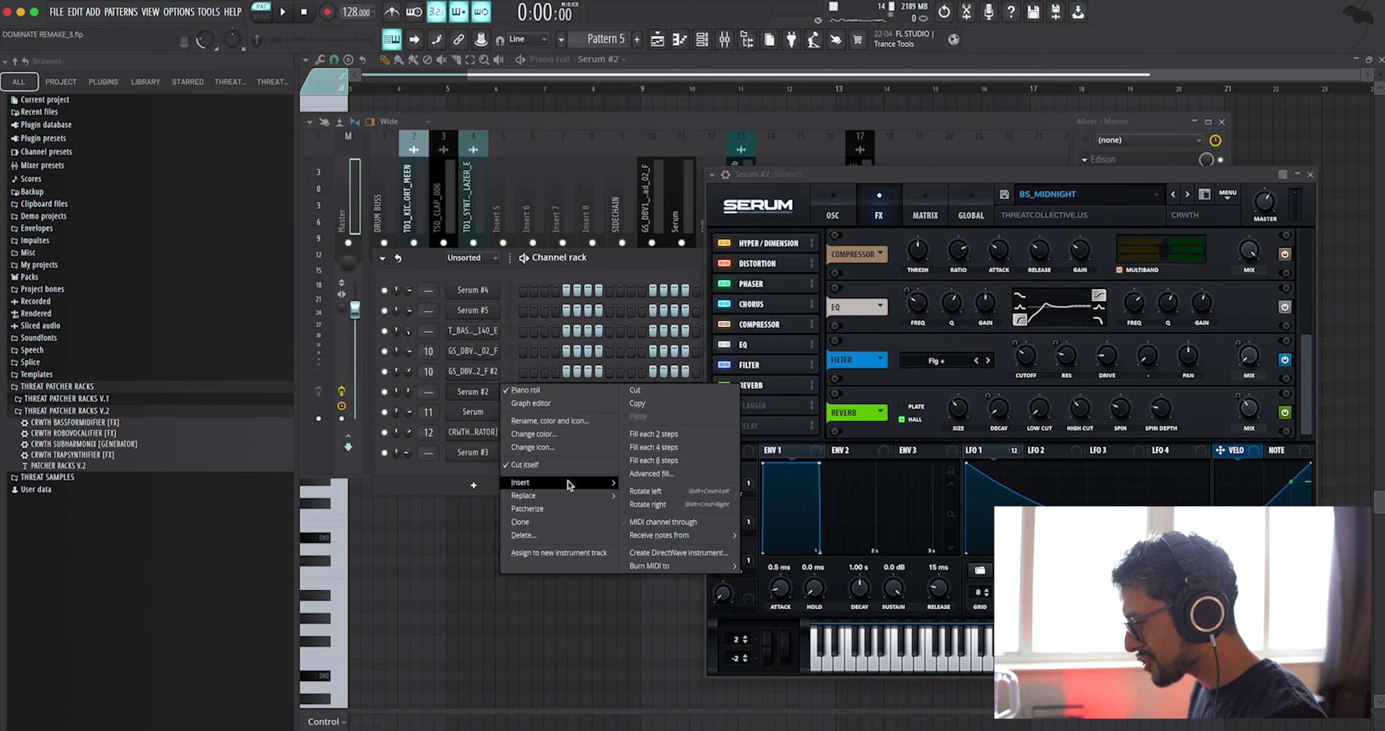
pyautogui.moveTo(527, 481)
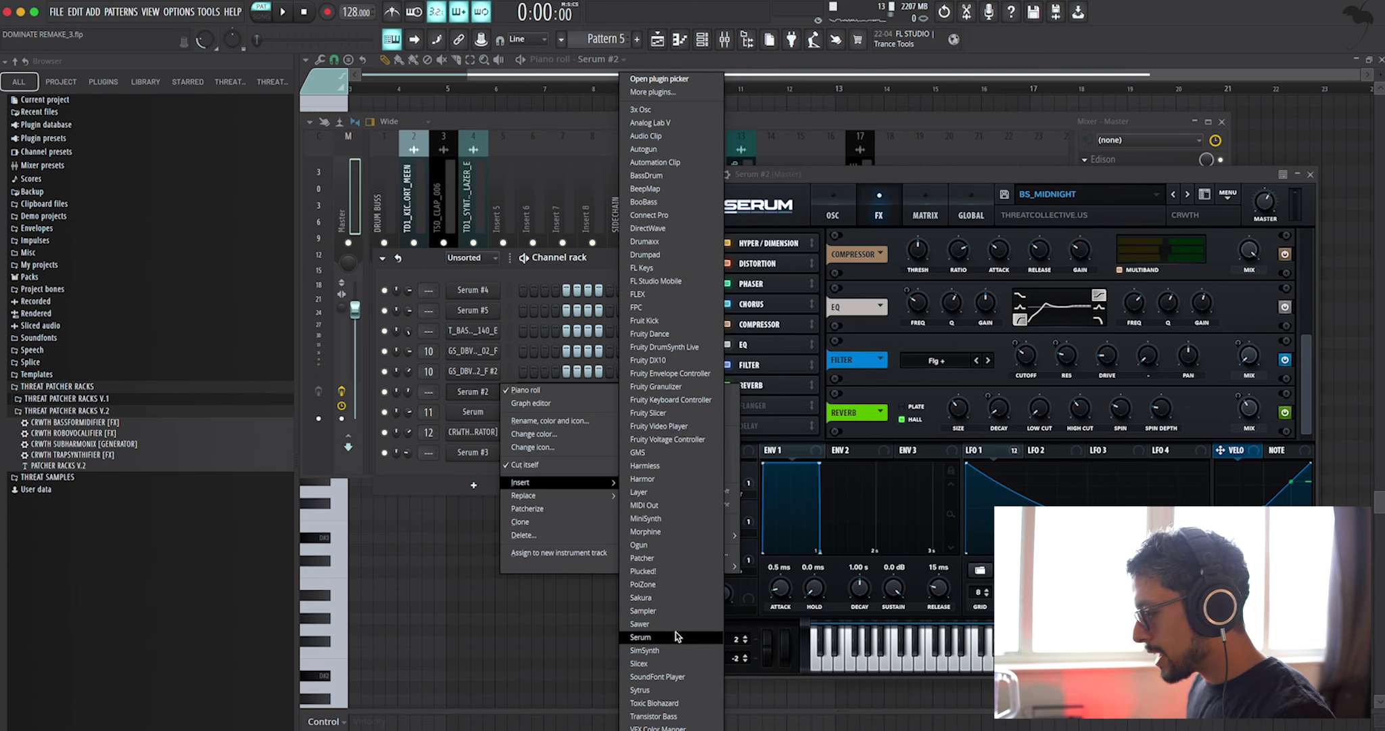
pyautogui.click(650, 637)
pyautogui.click(416, 85)
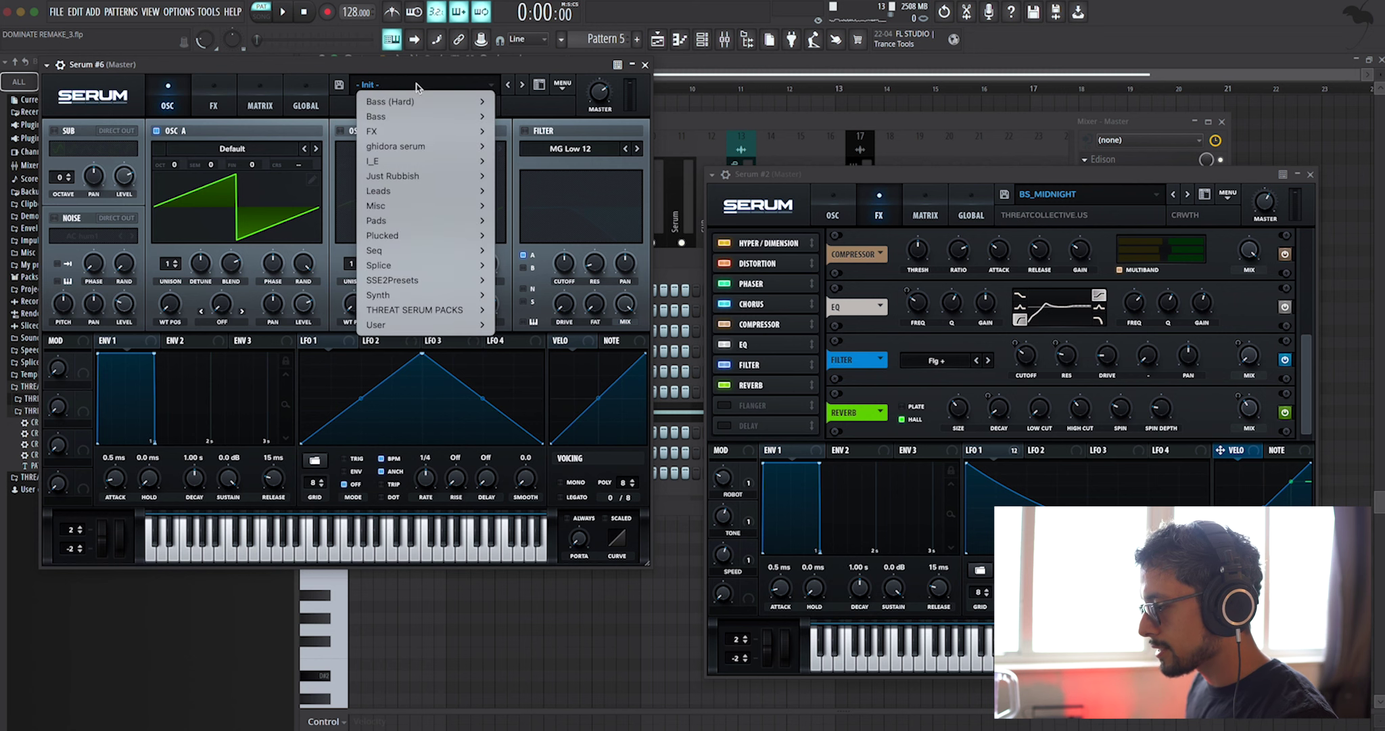
pyautogui.moveTo(482, 312)
pyautogui.moveTo(629, 356)
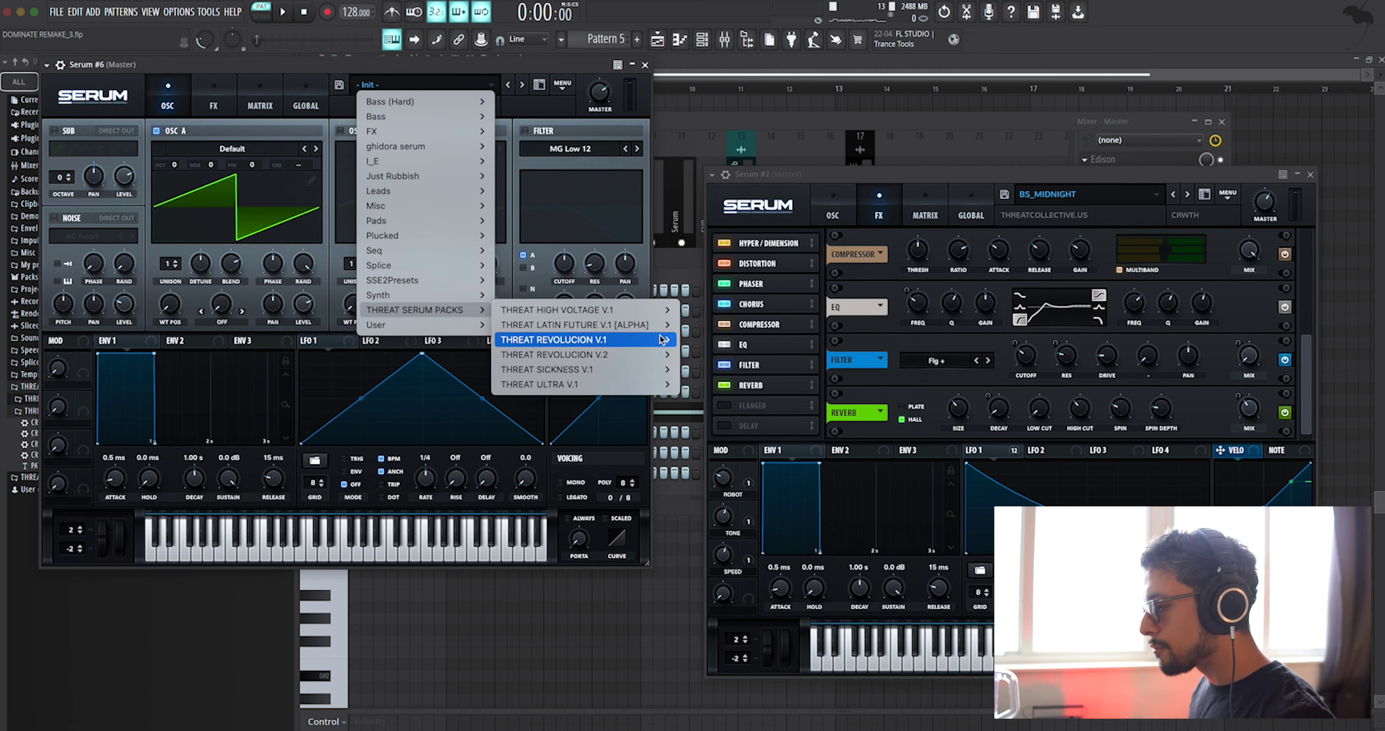
pyautogui.moveTo(725, 342)
pyautogui.moveTo(811, 358)
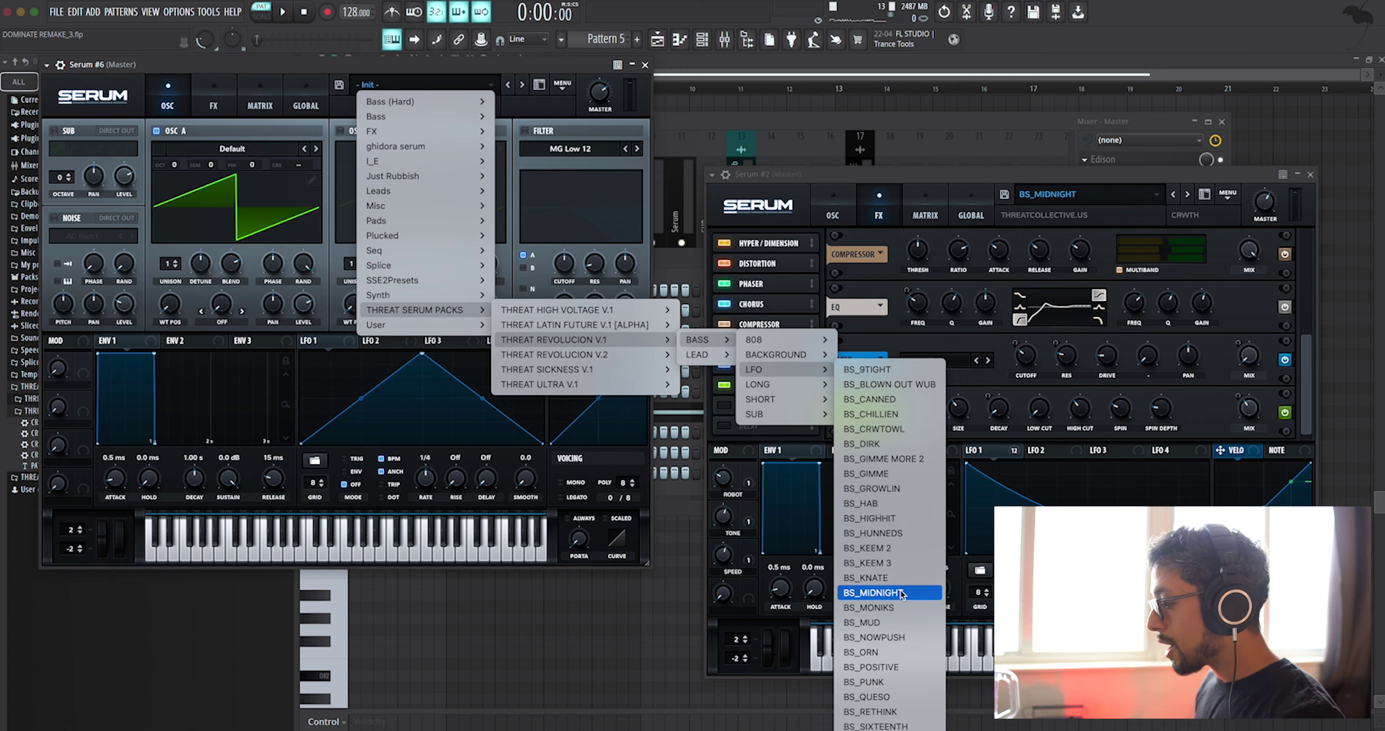
pyautogui.click(873, 592)
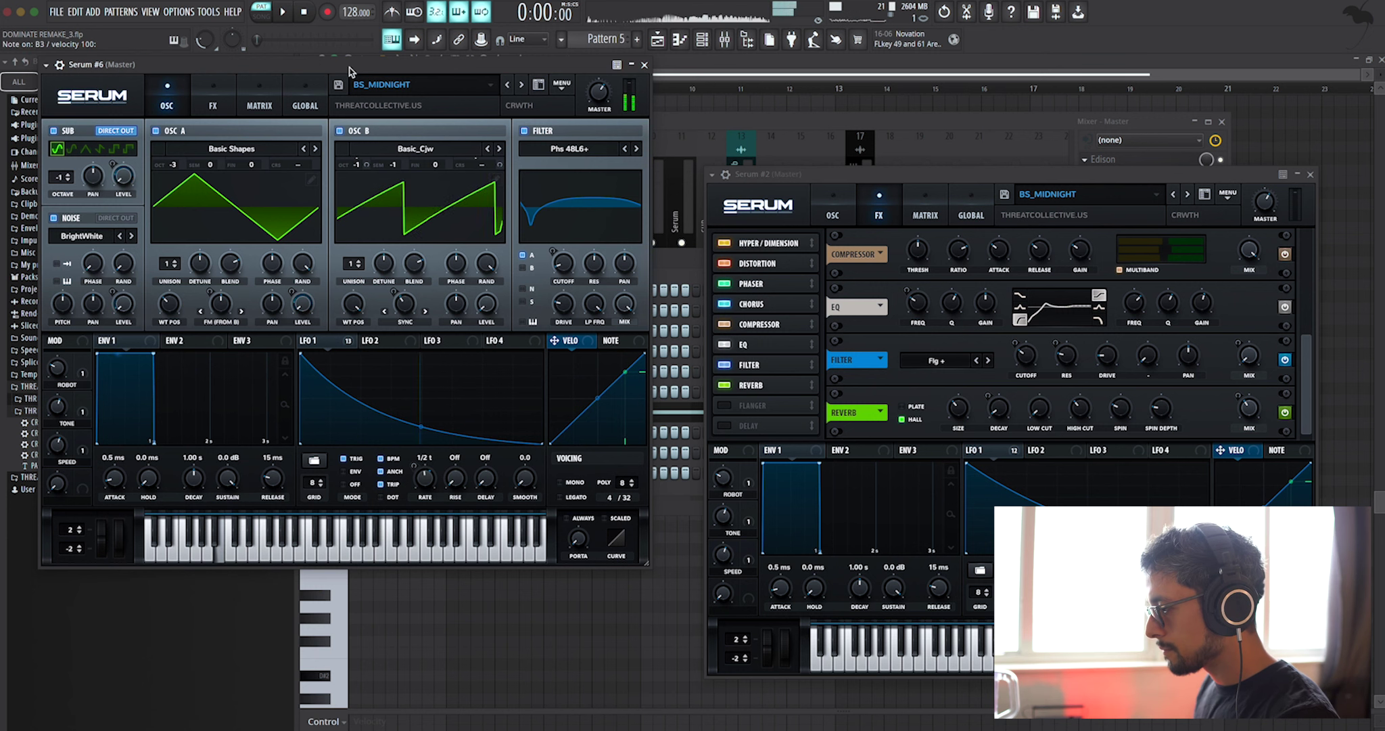
# - Compare the oscillator settings of Serum #2 with the new Serum, and close all open windows to return to the playlist
pyautogui.click(891, 174)
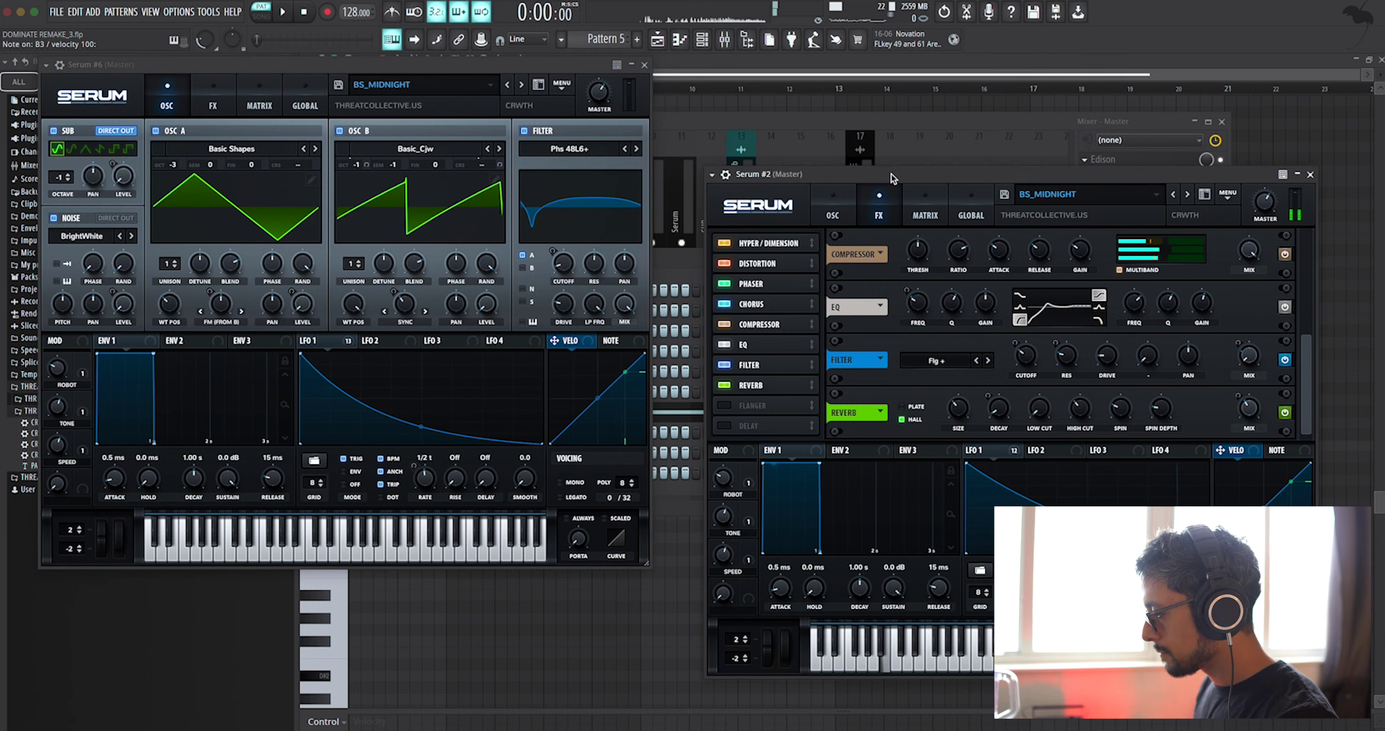
pyautogui.click(832, 215)
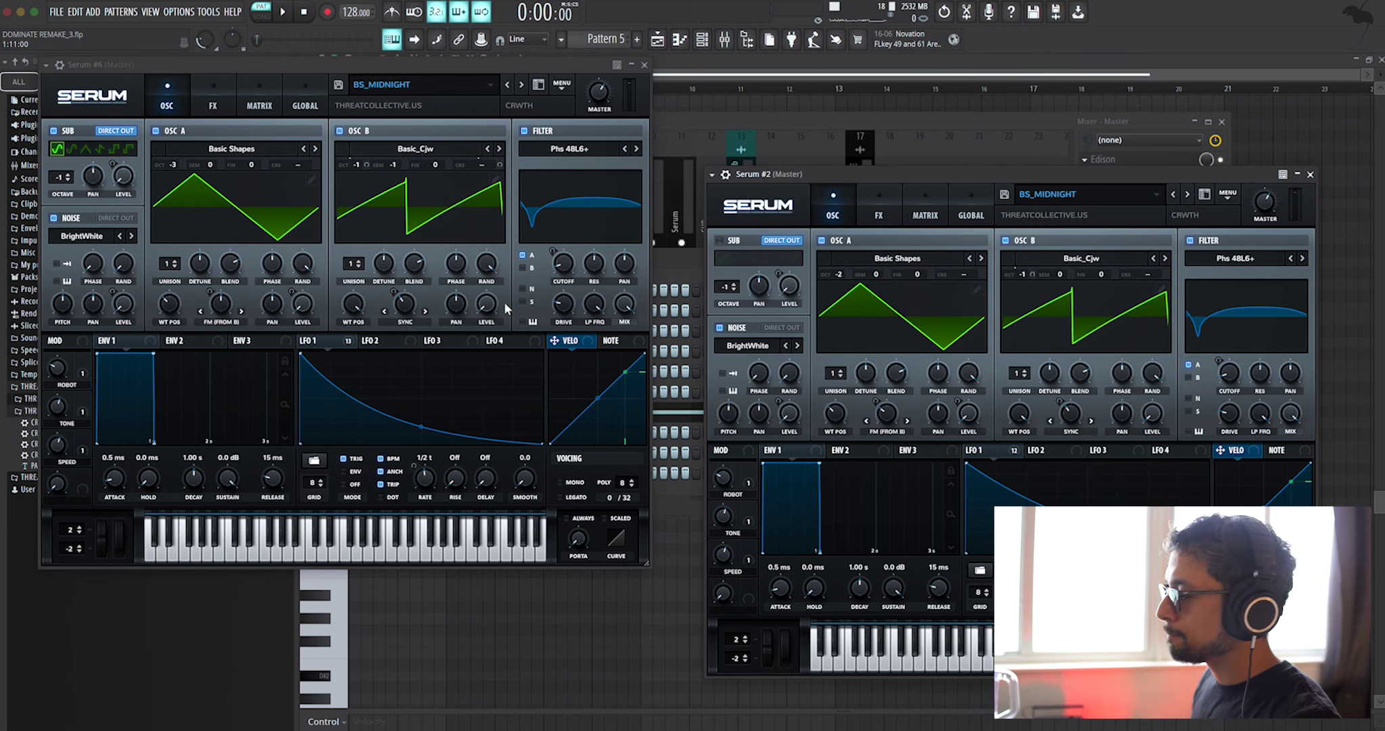
pyautogui.click(643, 66)
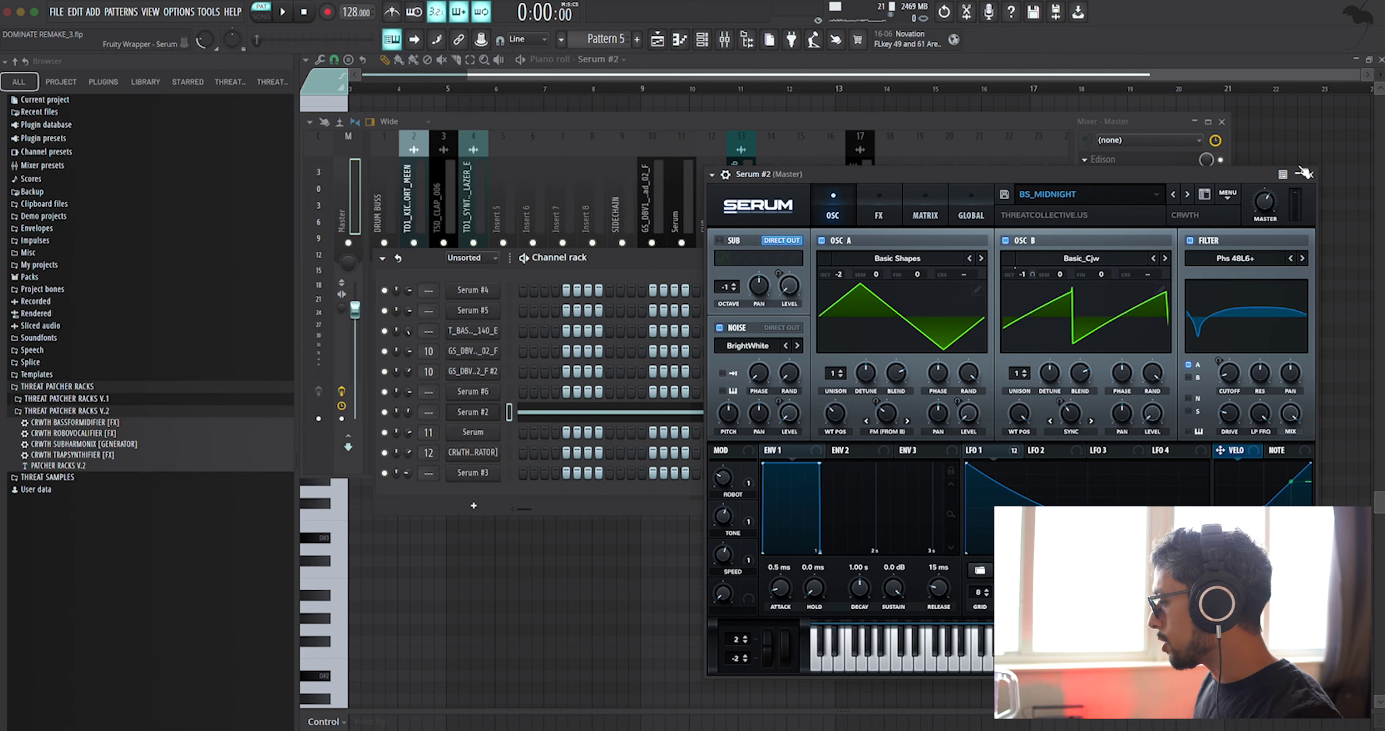
pyautogui.click(1312, 174)
pyautogui.click(1221, 121)
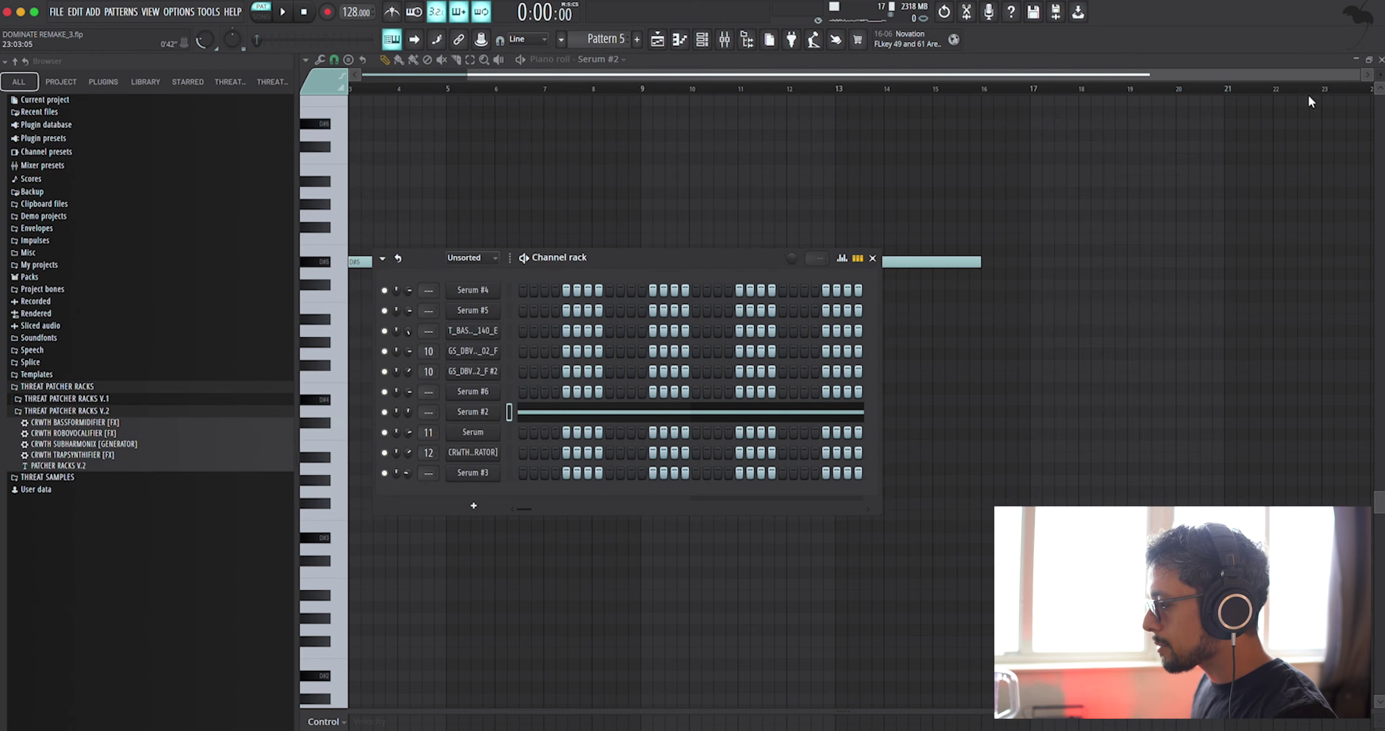
pyautogui.click(874, 258)
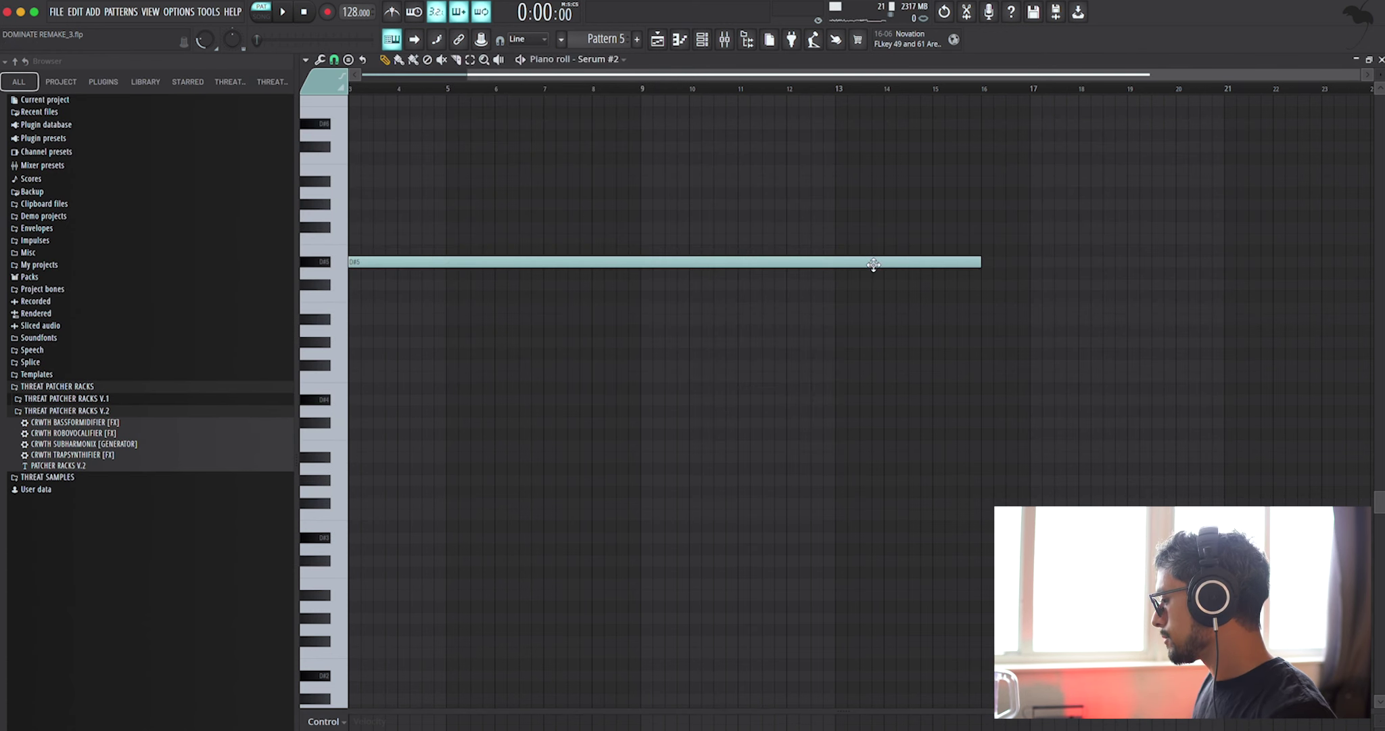
pyautogui.click(1379, 59)
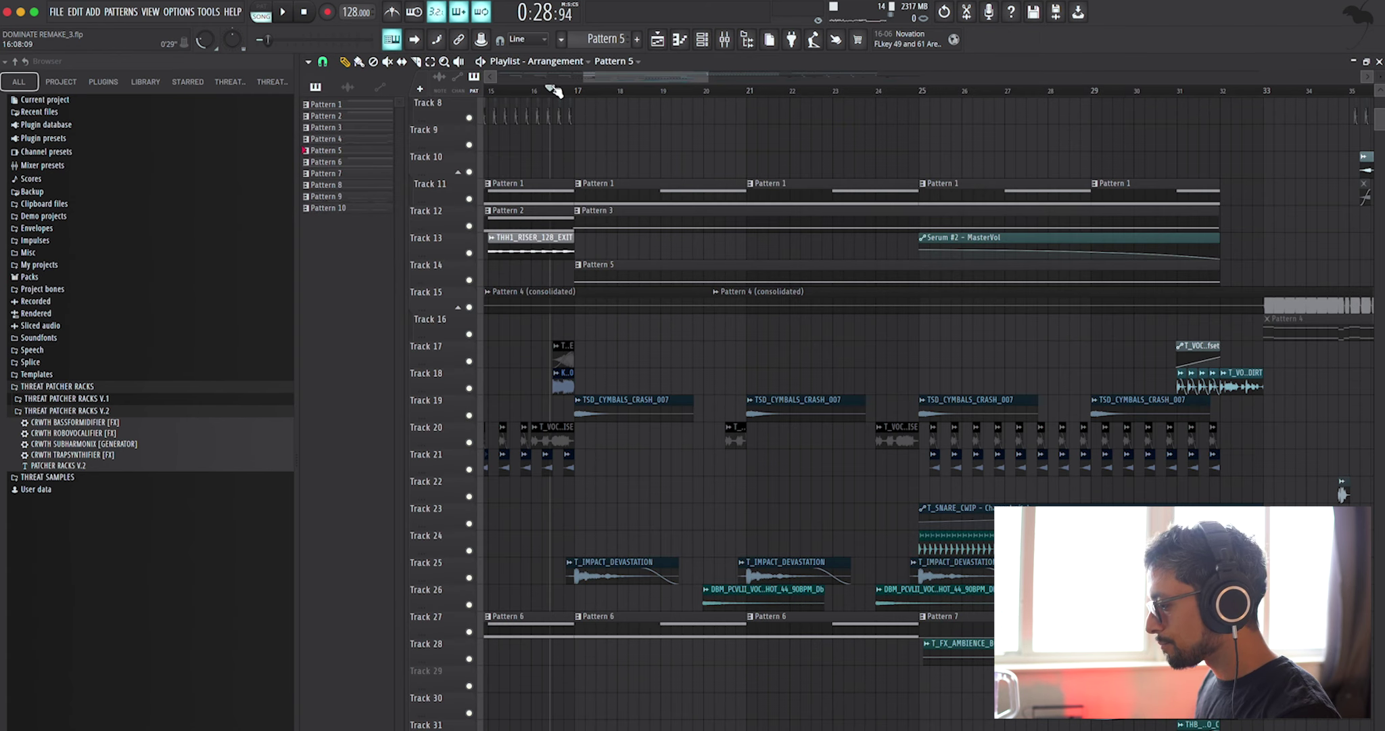
# - Inspect the sample settings of the TSD_CYMBALS_CRASH_007 clip at bar 17 on Track 19
pyautogui.scroll(1, 593, 430)
pyautogui.doubleClick(590, 406)
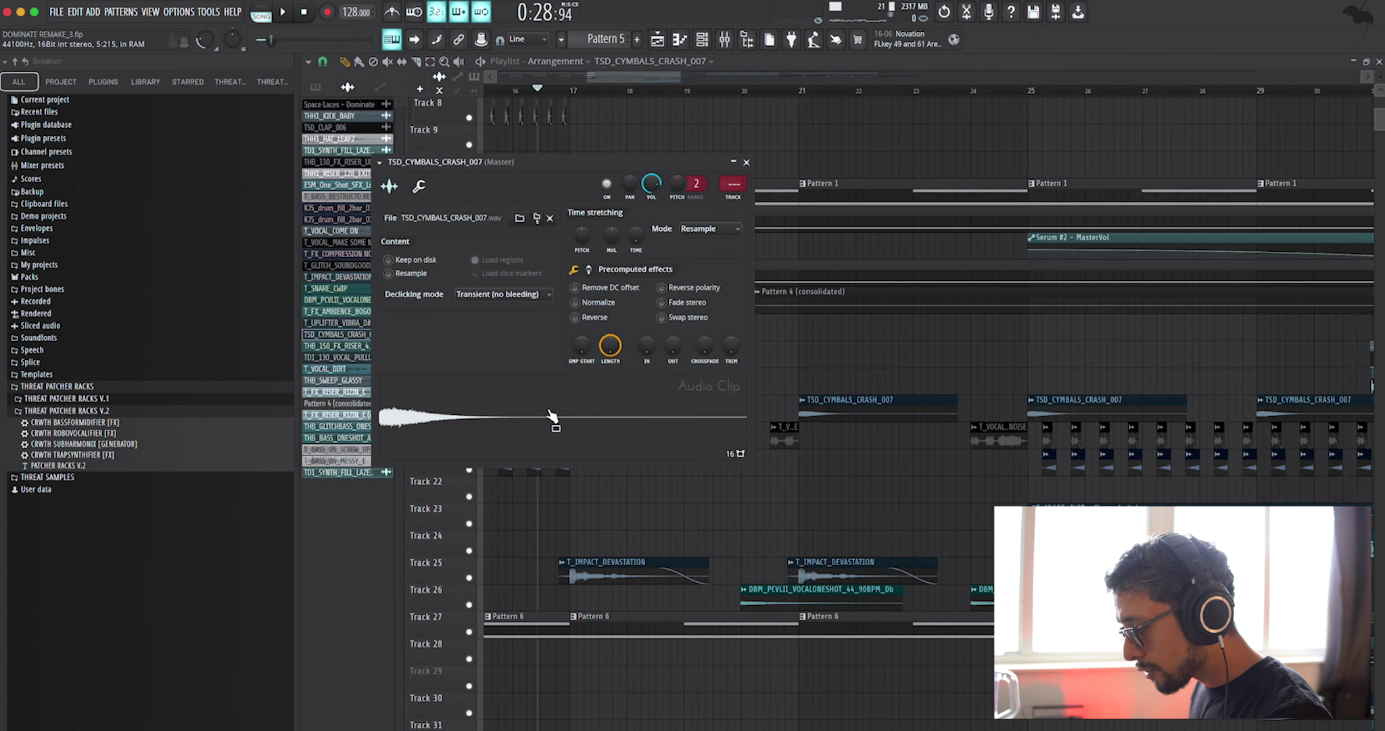
pyautogui.click(747, 163)
# - Play the arrangement from about bar 20 to just past bar 24, following the impact and vocal layers
pyautogui.scroll(2, 751, 312)
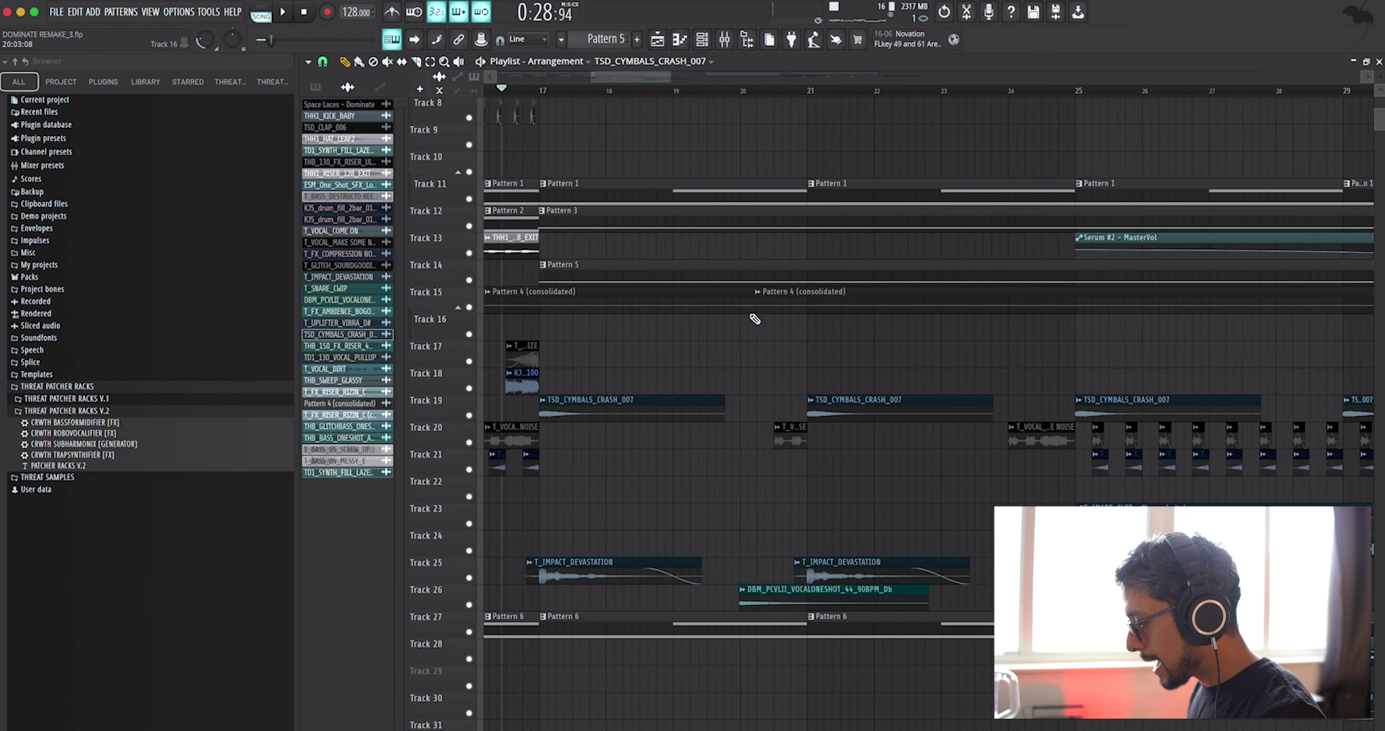
pyautogui.scroll(-3, 776, 330)
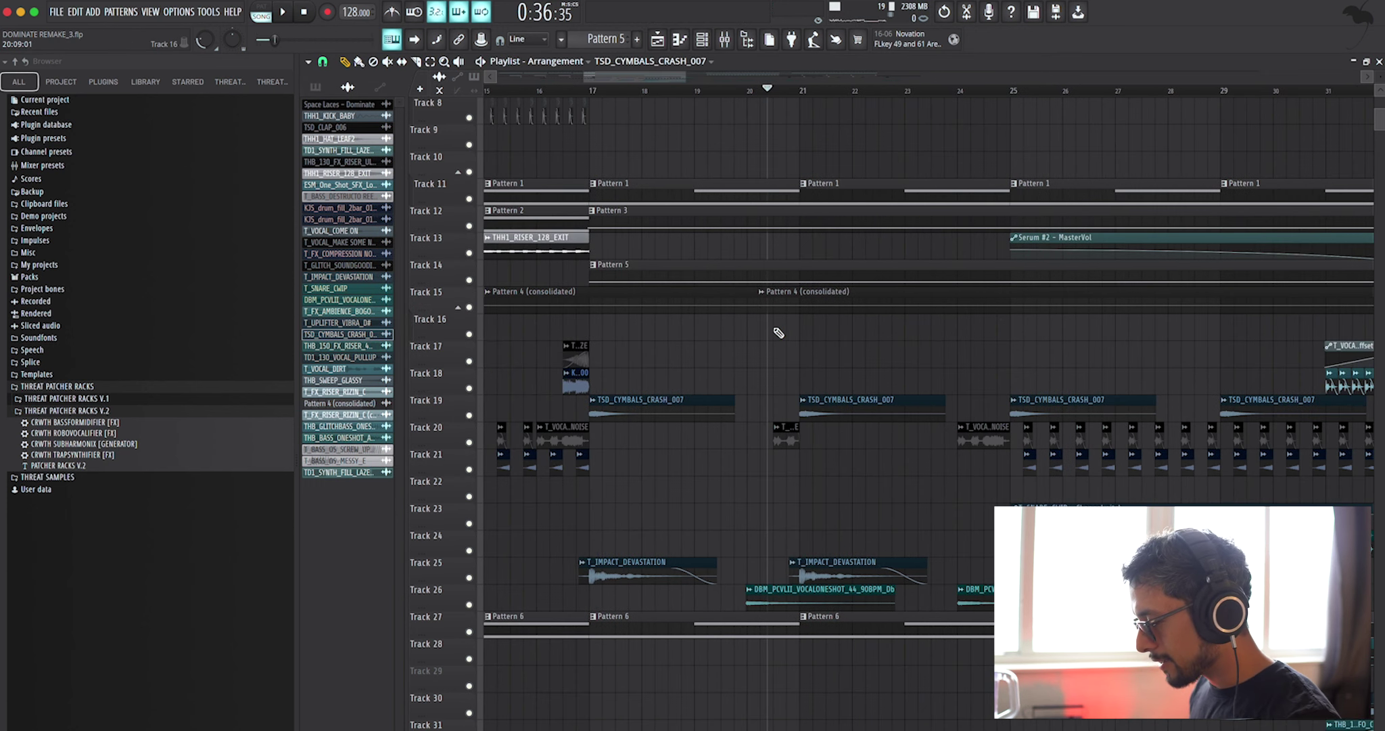
pyautogui.scroll(-1, 778, 332)
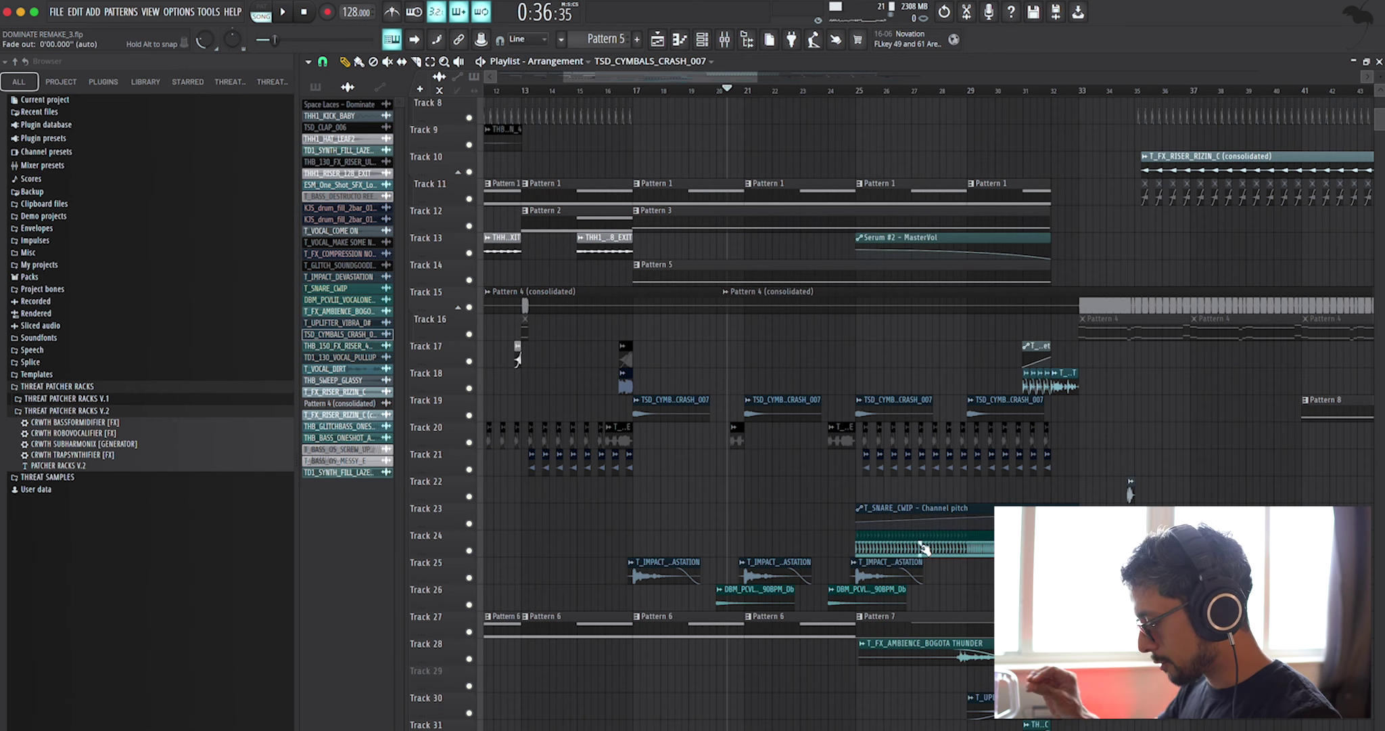
pyautogui.press('space')
pyautogui.scroll(3, 744, 534)
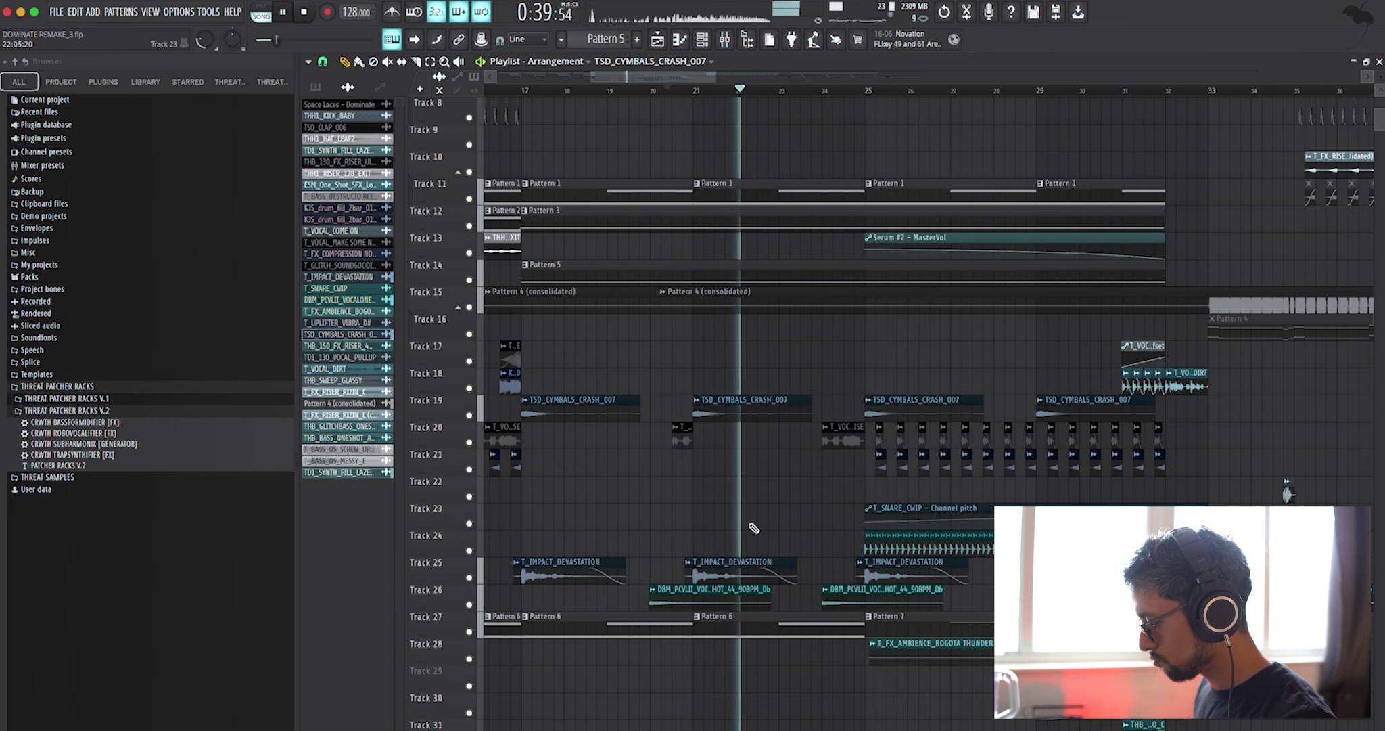
pyautogui.press('space')
# - Solo the snare clips on Track 24 together with the T_SNARE_CWIP channel pitch automation on Track 23
pyautogui.scroll(1, 742, 546)
pyautogui.scroll(-1, 782, 558)
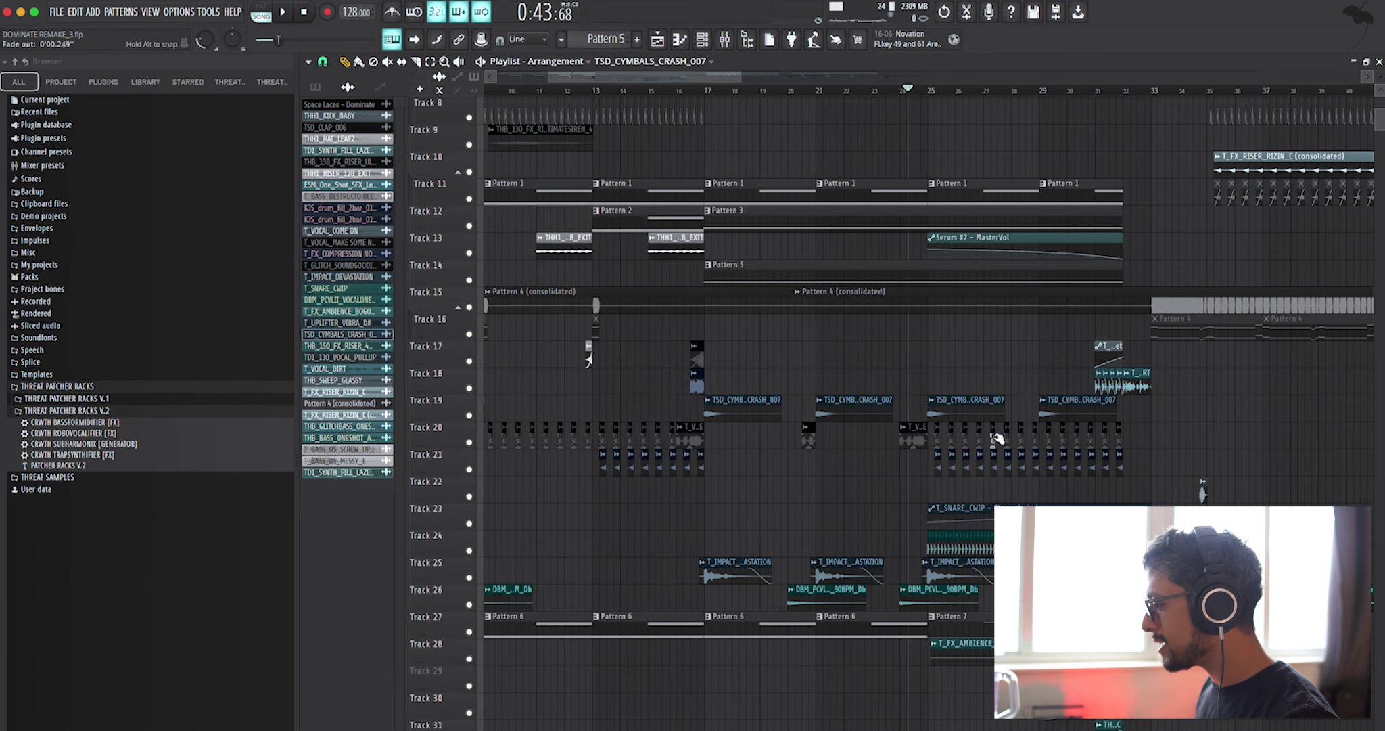
pyautogui.scroll(-2, 991, 433)
pyautogui.scroll(3, 991, 433)
pyautogui.scroll(3, 999, 438)
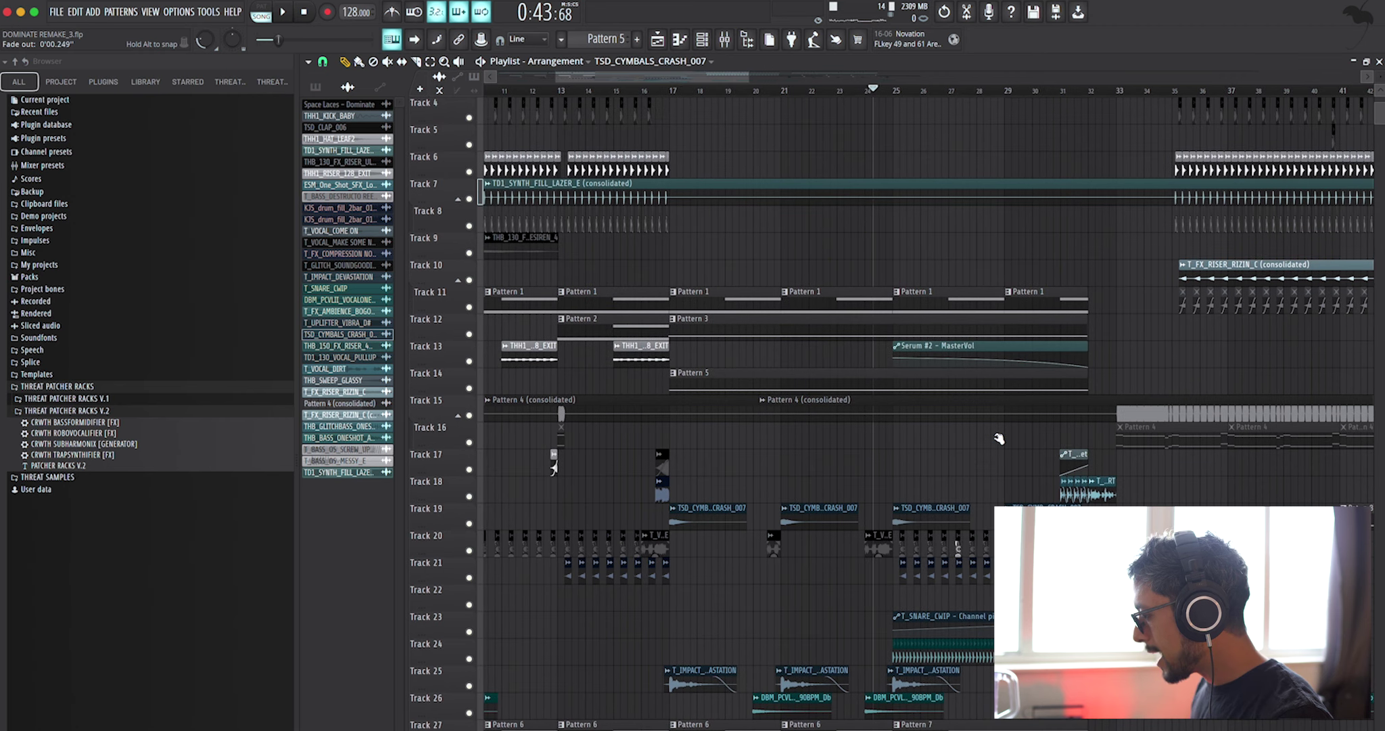
pyautogui.scroll(-2, 1000, 439)
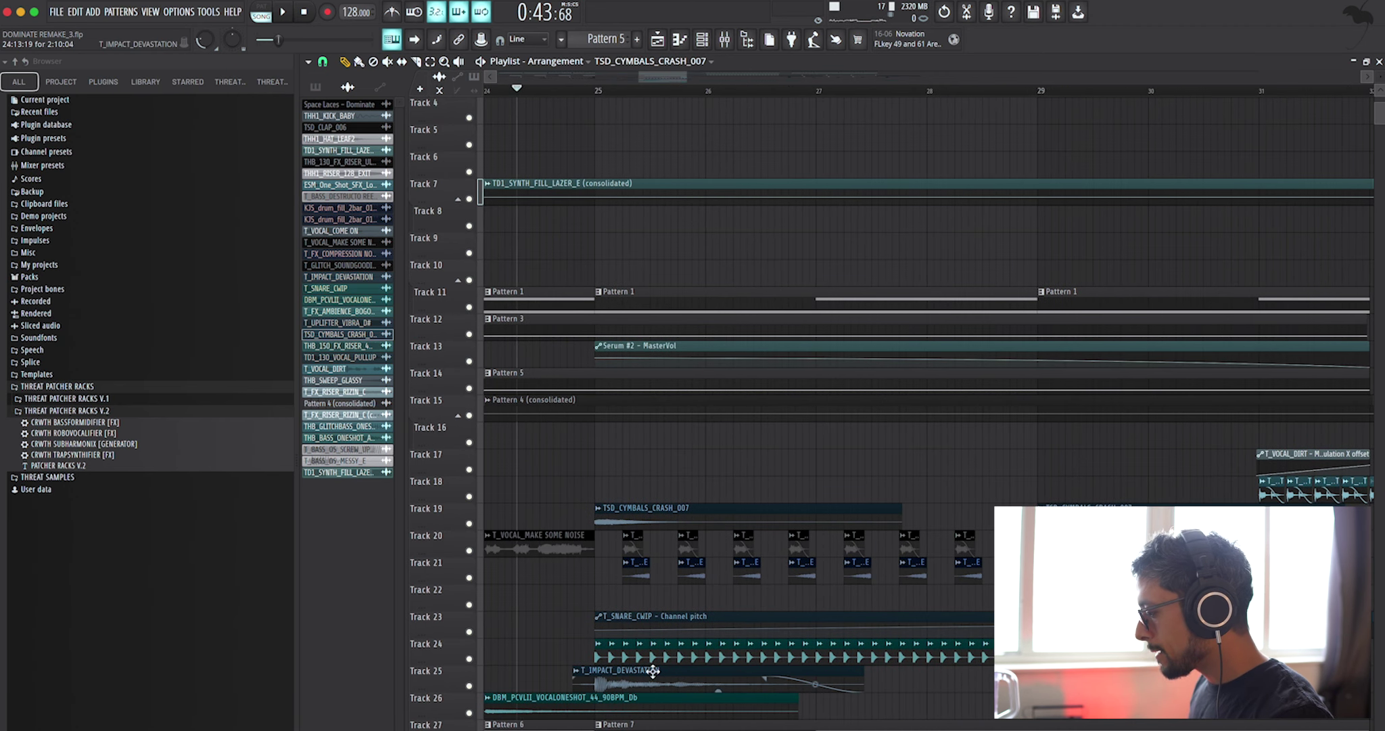
pyautogui.scroll(-1, 505, 672)
pyautogui.rightClick(469, 659)
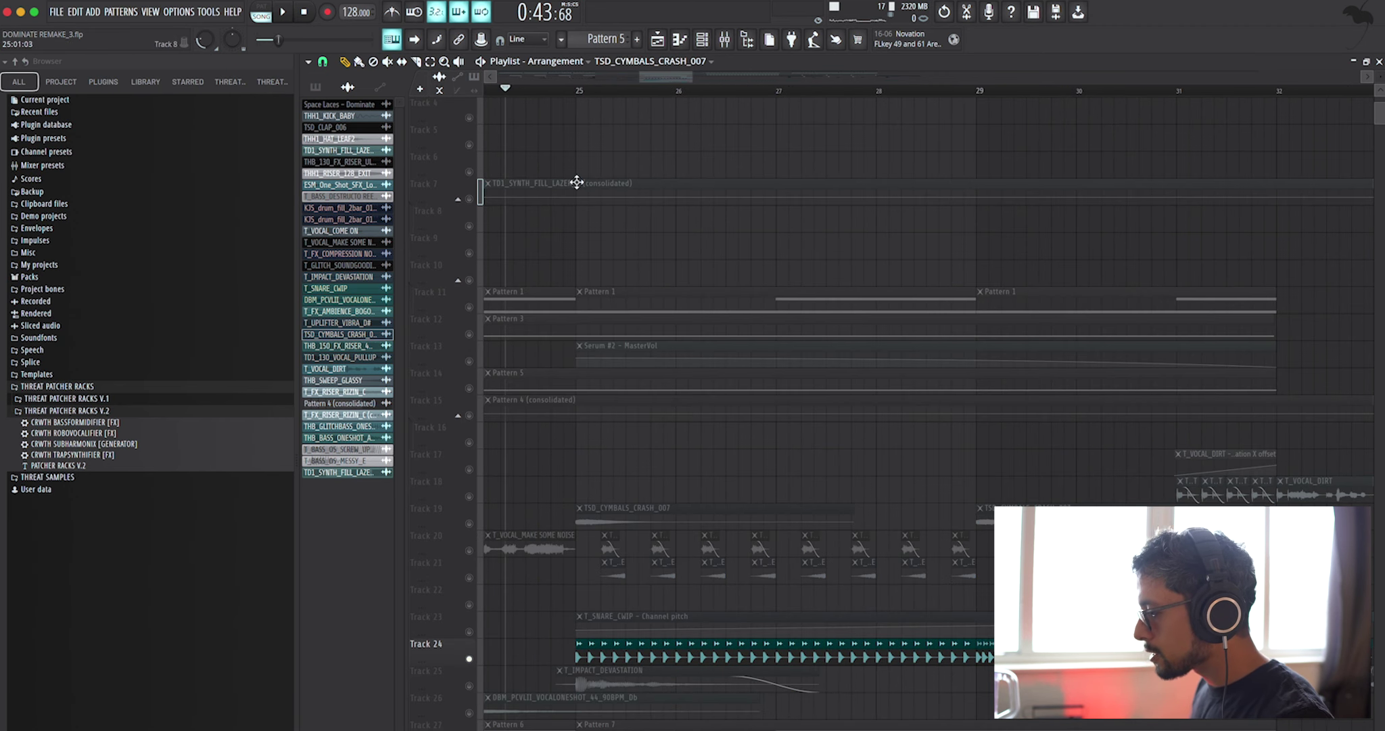
pyautogui.click(469, 632)
# - Play the soloed snare build with its pitch automation from bar 25, skipping ahead to about bar 29 and stopping at bar 31
pyautogui.press('space')
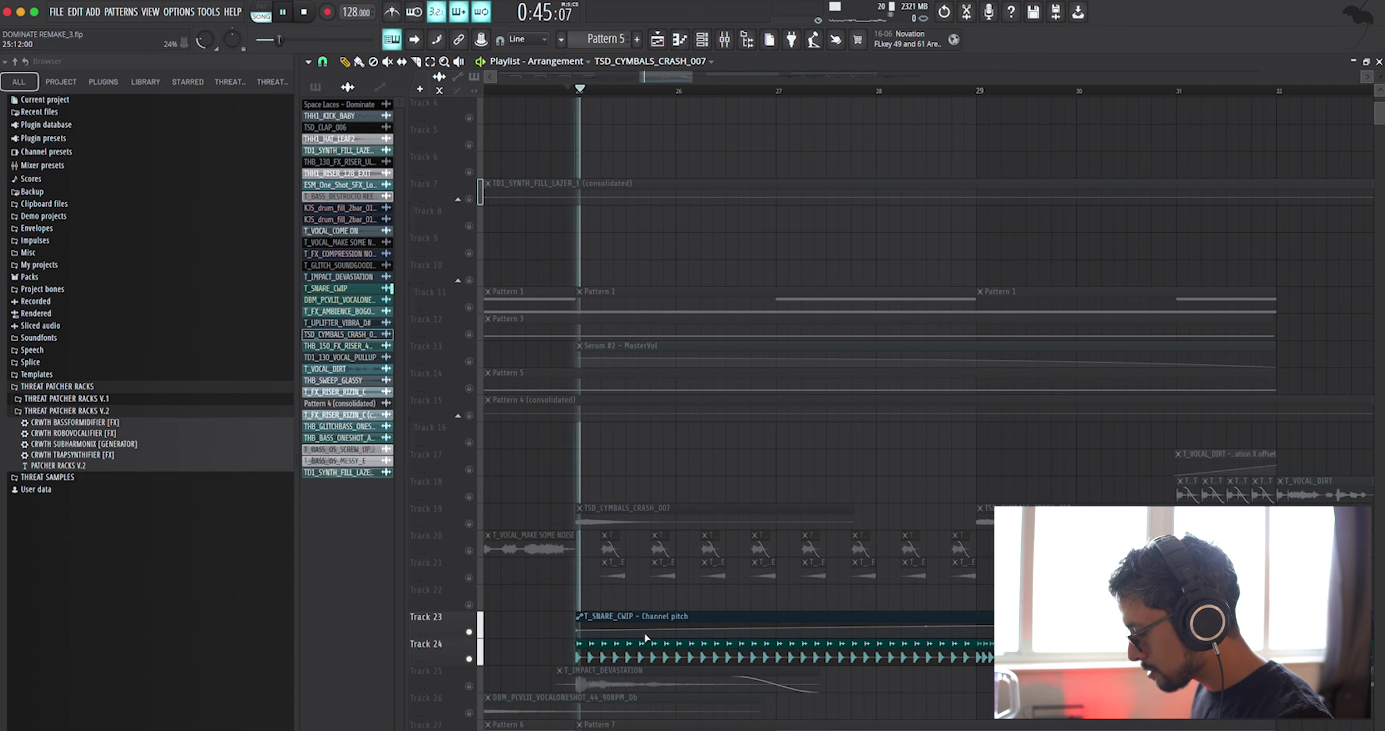
pyautogui.scroll(-2, 715, 626)
pyautogui.click(874, 93)
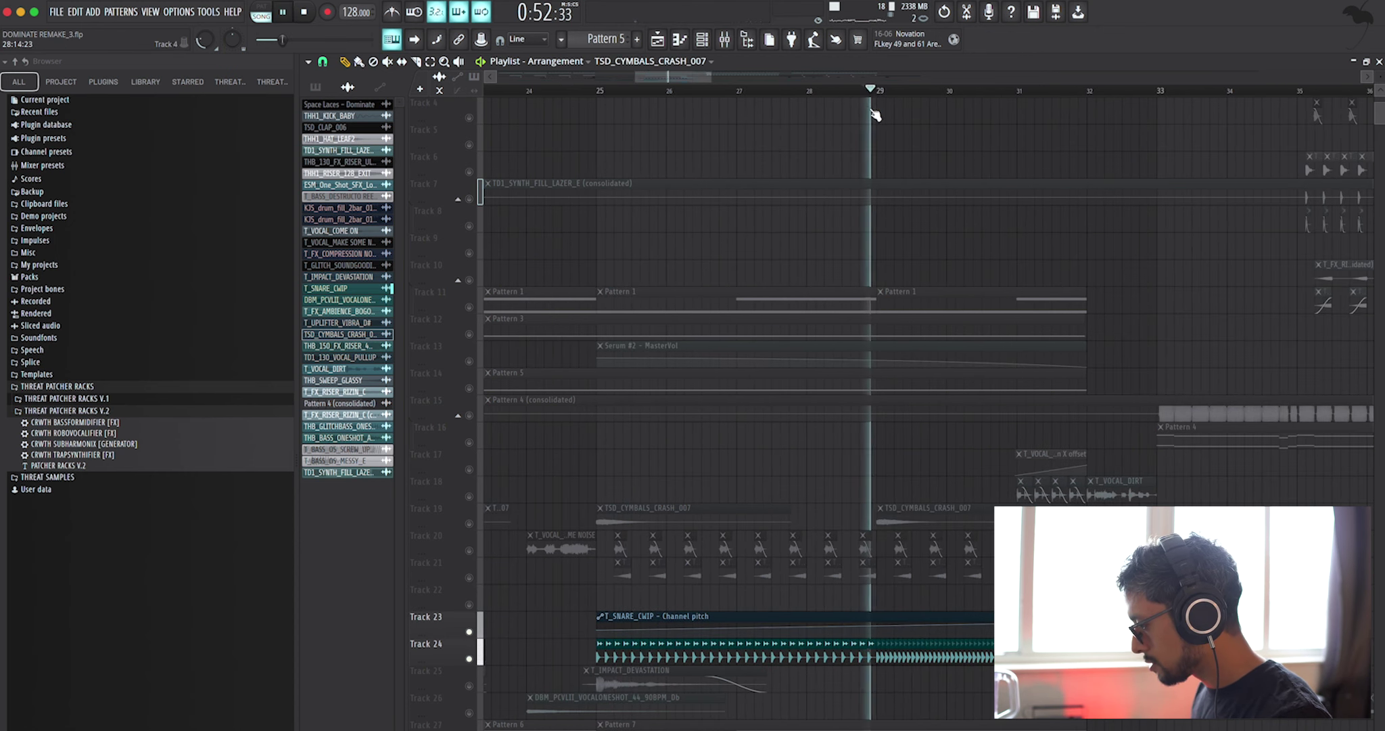
pyautogui.scroll(4, 1176, 653)
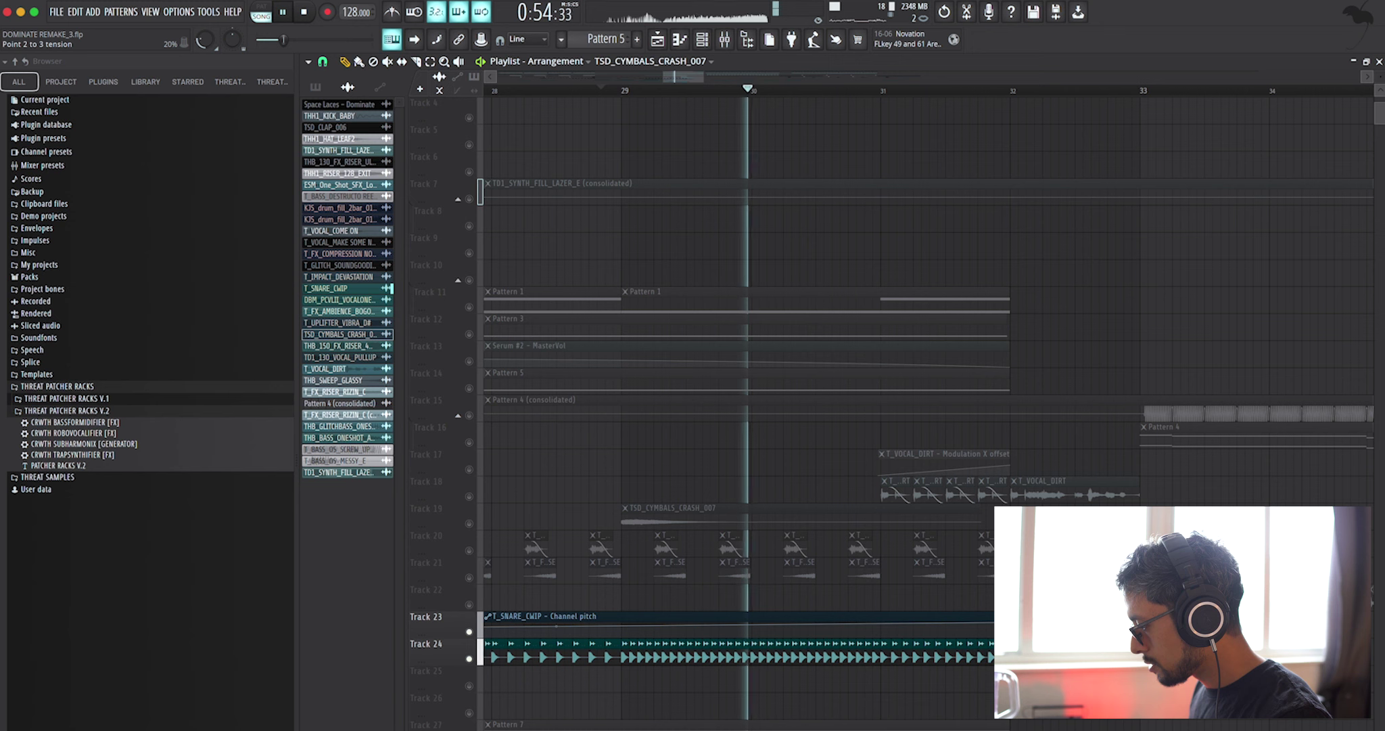
pyautogui.press('space')
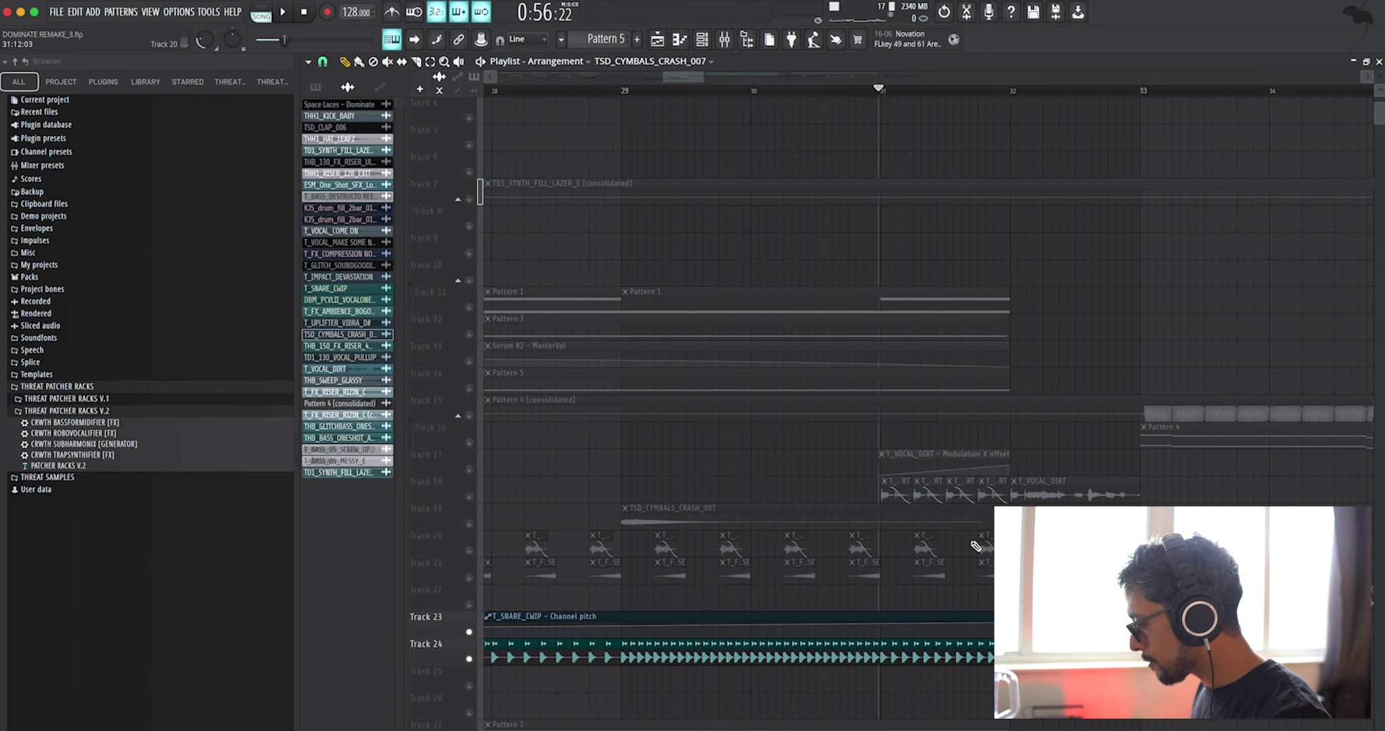
# - Set the playlist snap to 1/3 step
pyautogui.scroll(2, 976, 545)
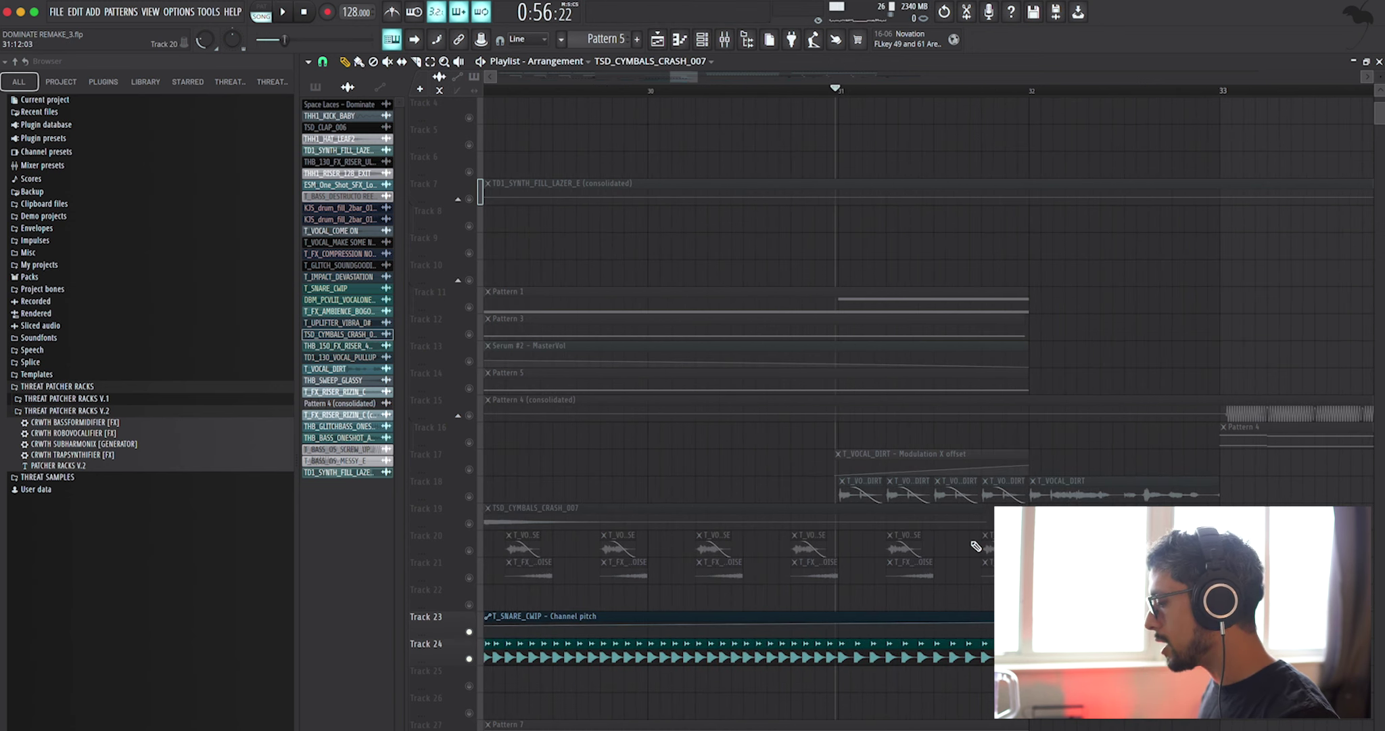
pyautogui.press('space')
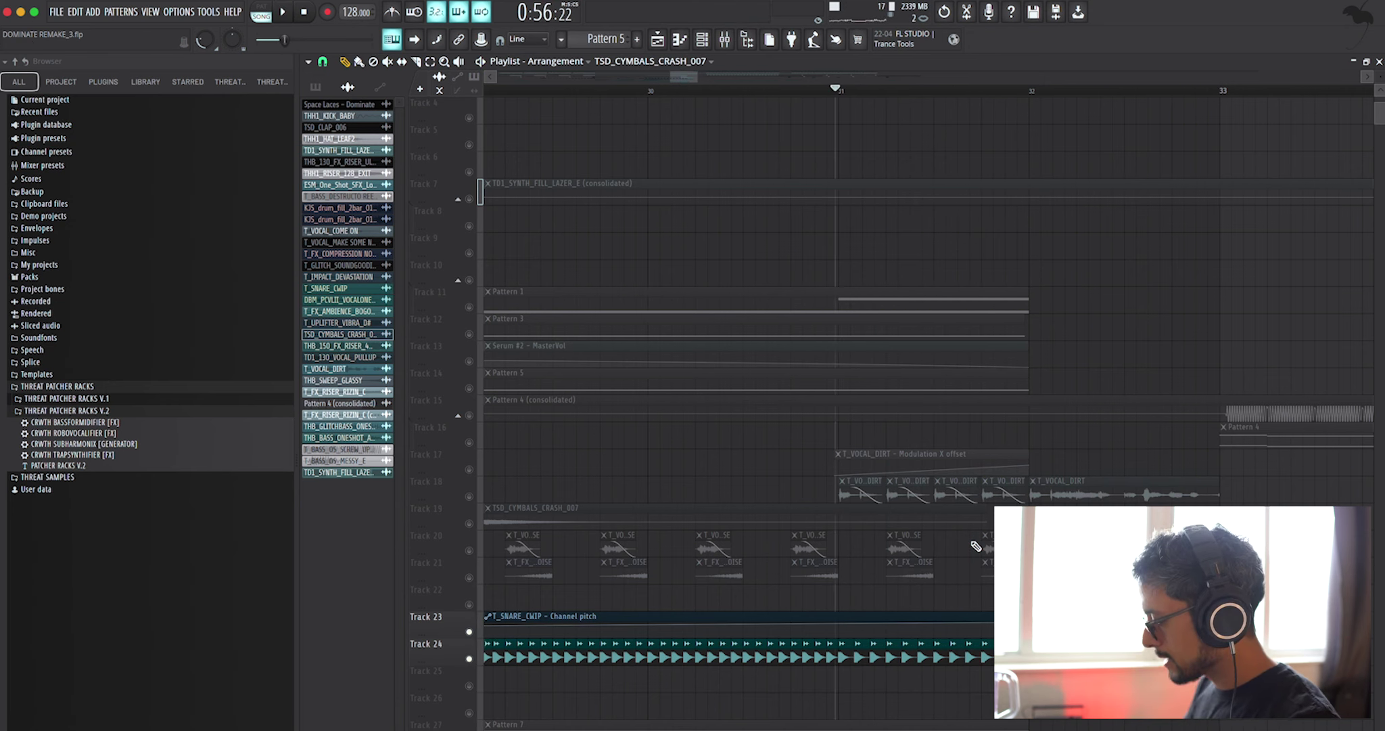
pyautogui.click(324, 63)
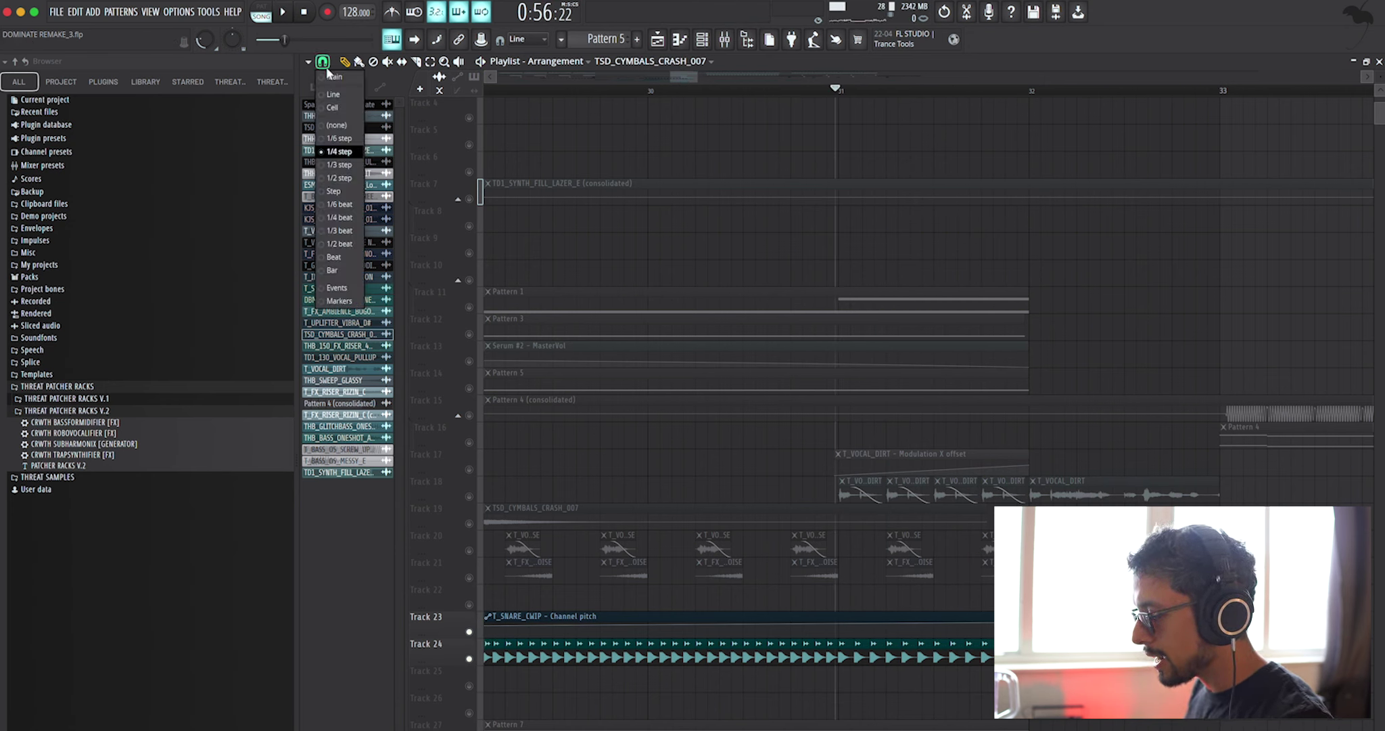
pyautogui.click(339, 165)
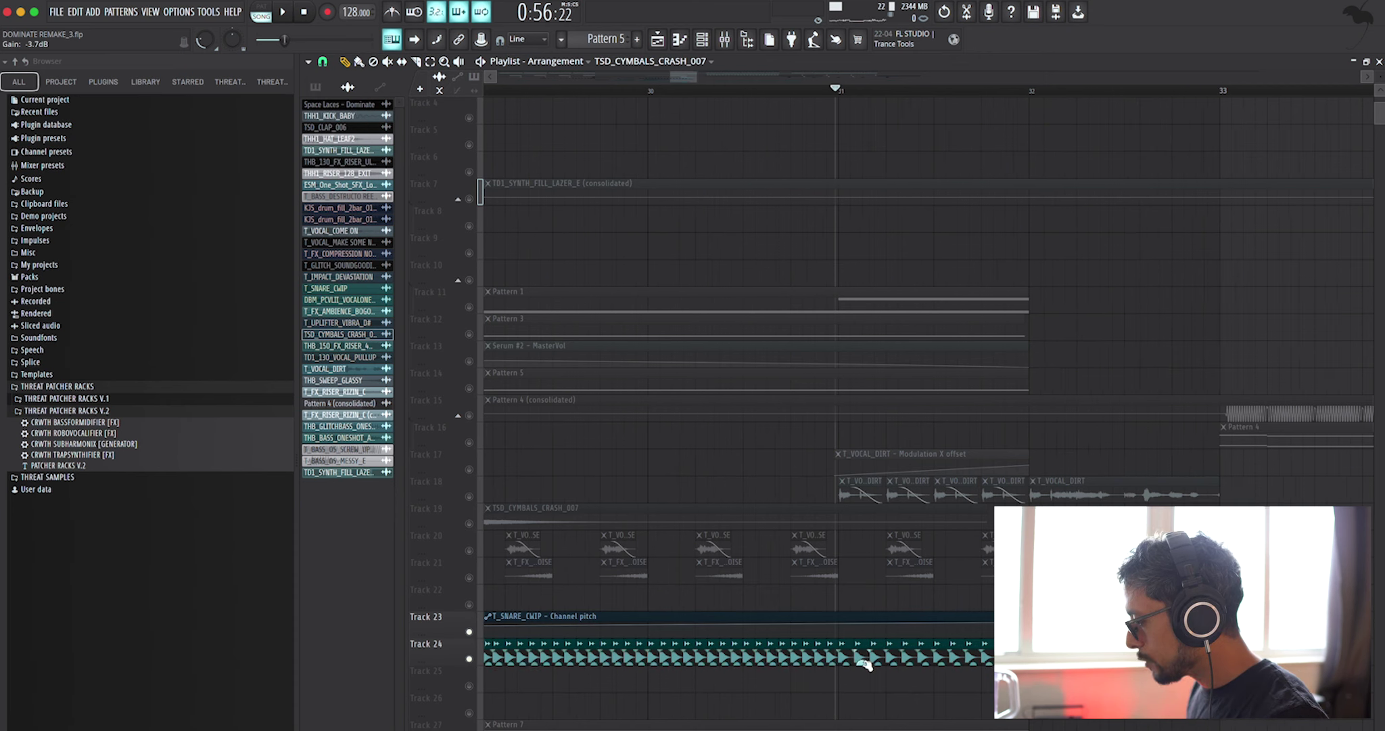
# - Enable the kick clips on Track 3 alongside the soloed snare build and play both from bar 29
pyautogui.scroll(5, 860, 660)
pyautogui.scroll(-5, 803, 616)
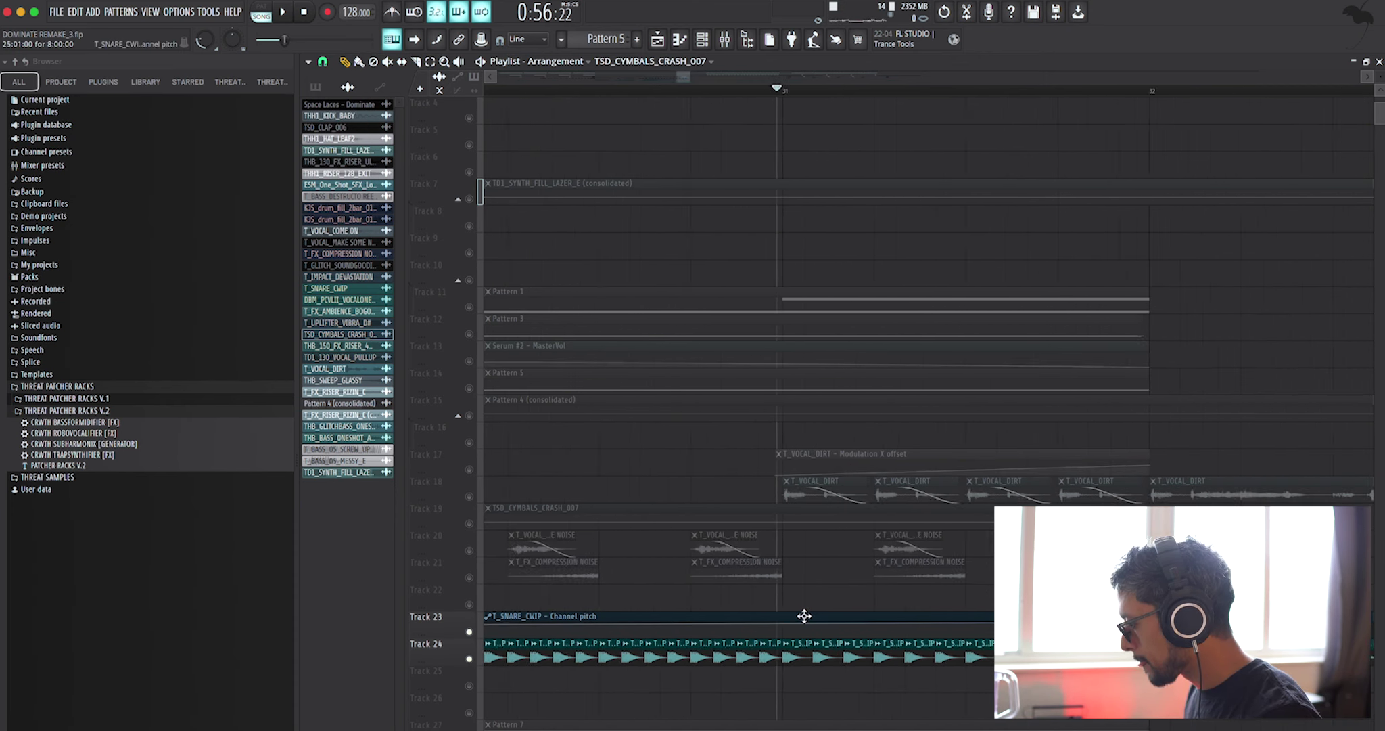
pyautogui.scroll(3, 414, 176)
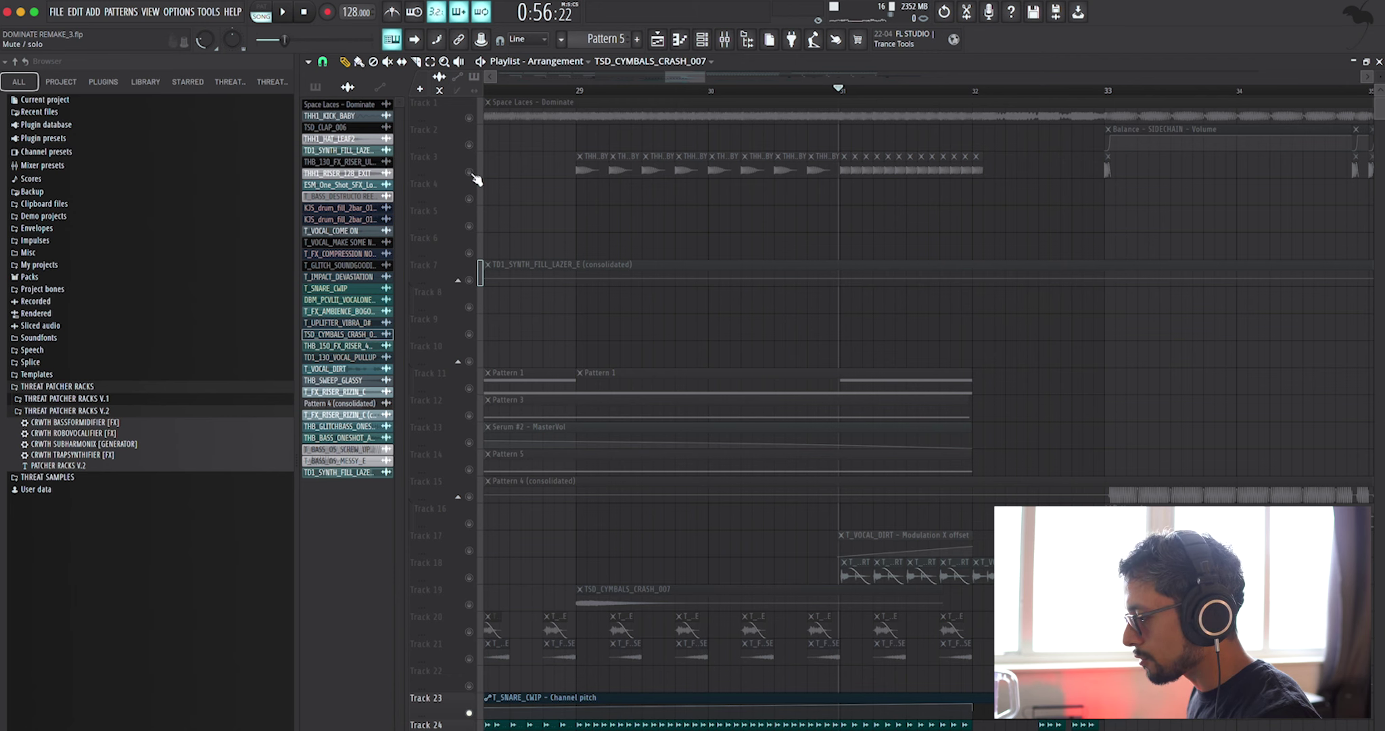
pyautogui.click(470, 172)
pyautogui.scroll(2, 685, 232)
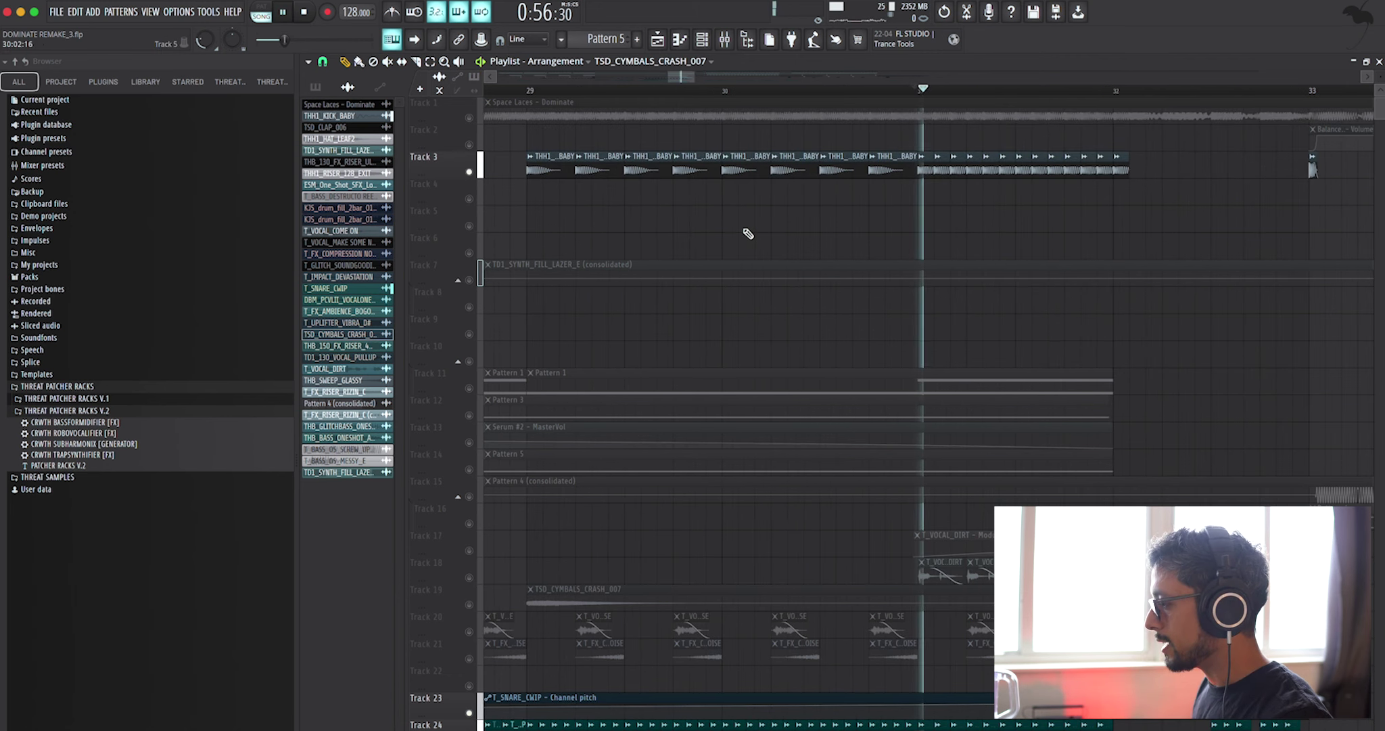
pyautogui.press('space')
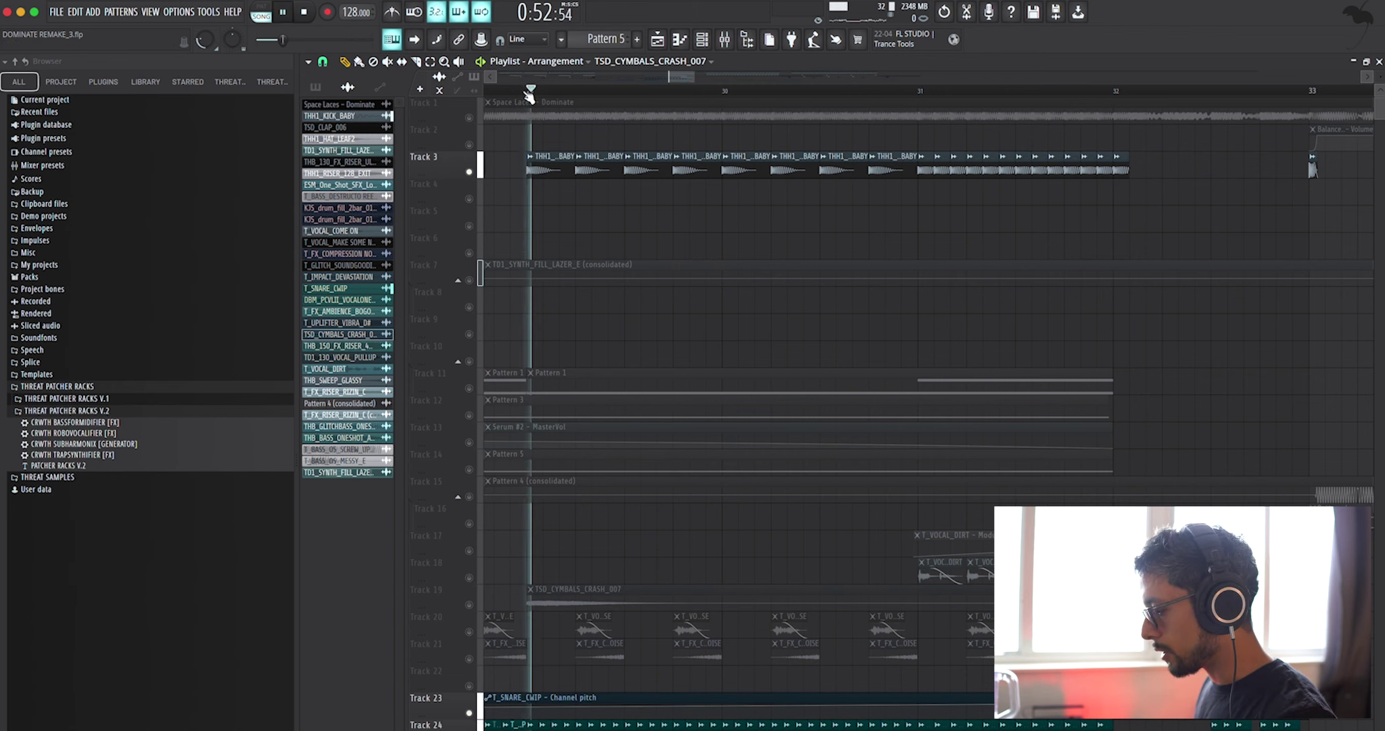
pyautogui.scroll(-2, 761, 226)
pyautogui.press('space')
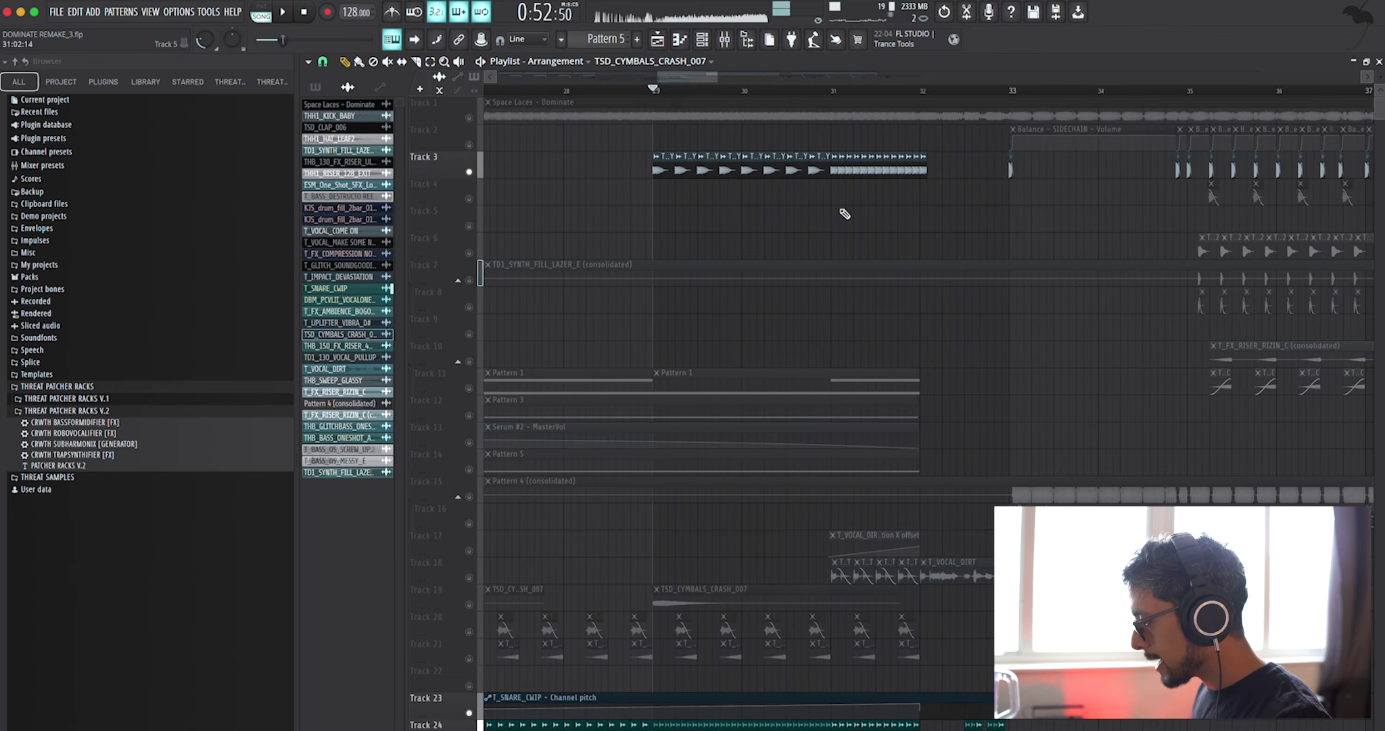
# - Enable Pattern 5 on Track 14 and the Serum #2 MasterVol automation on Track 13, and play the build-up from bar 25
pyautogui.scroll(-2, 845, 214)
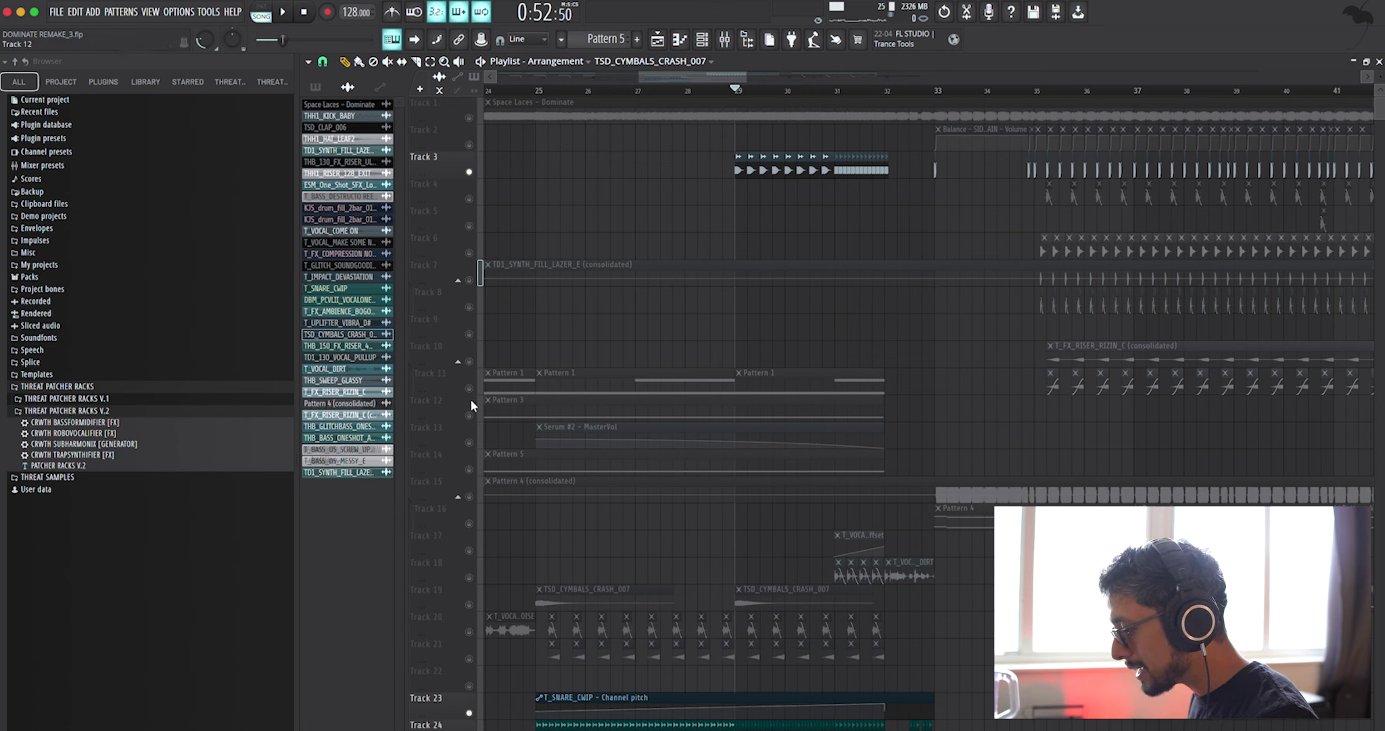
pyautogui.click(469, 469)
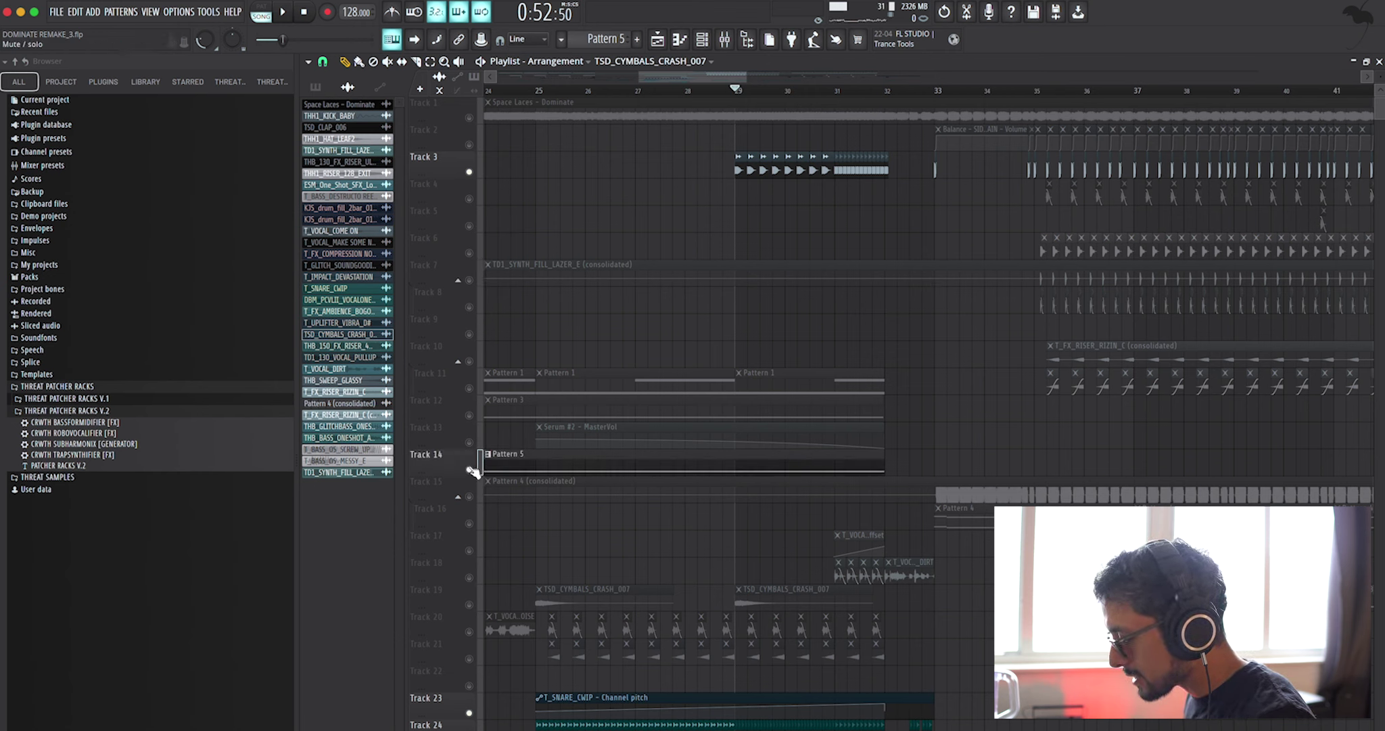
pyautogui.click(469, 442)
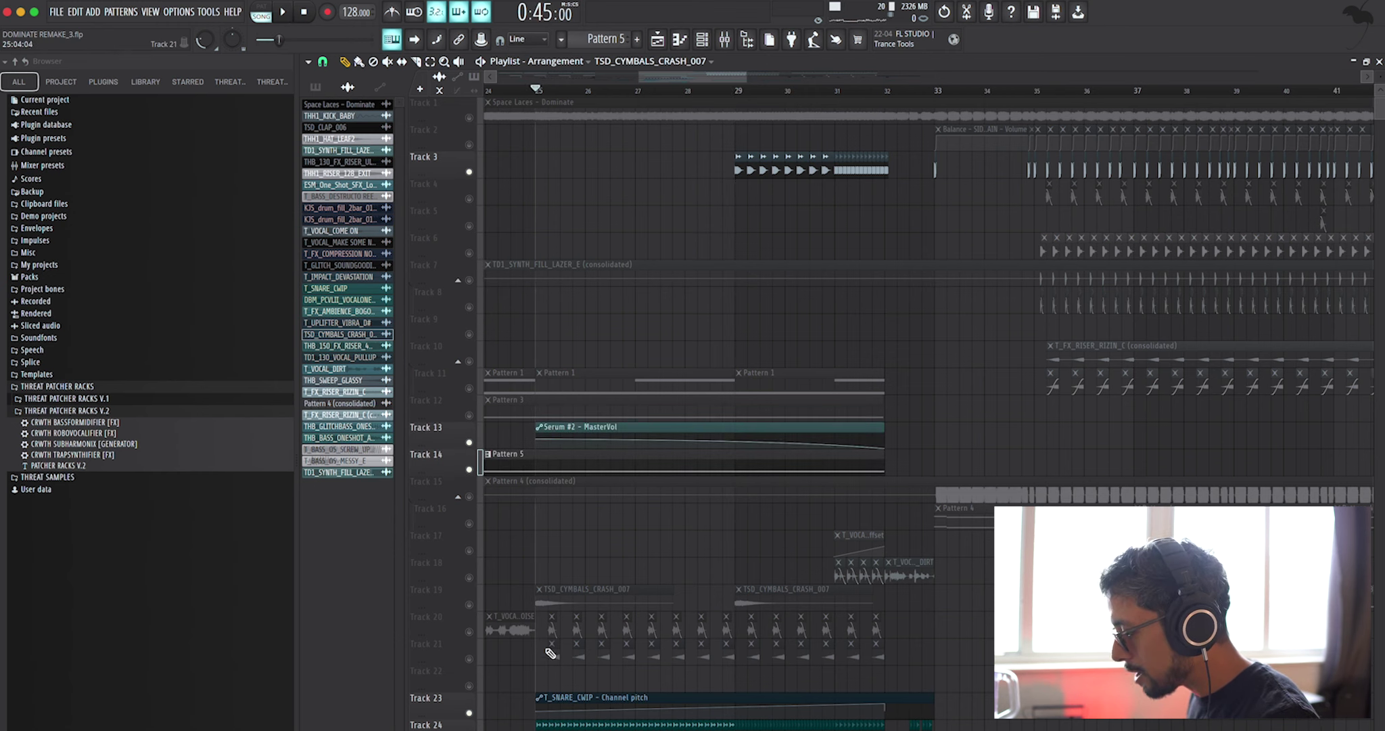
pyautogui.press('space')
pyautogui.moveTo(469, 712); pyautogui.dragTo(468, 730)
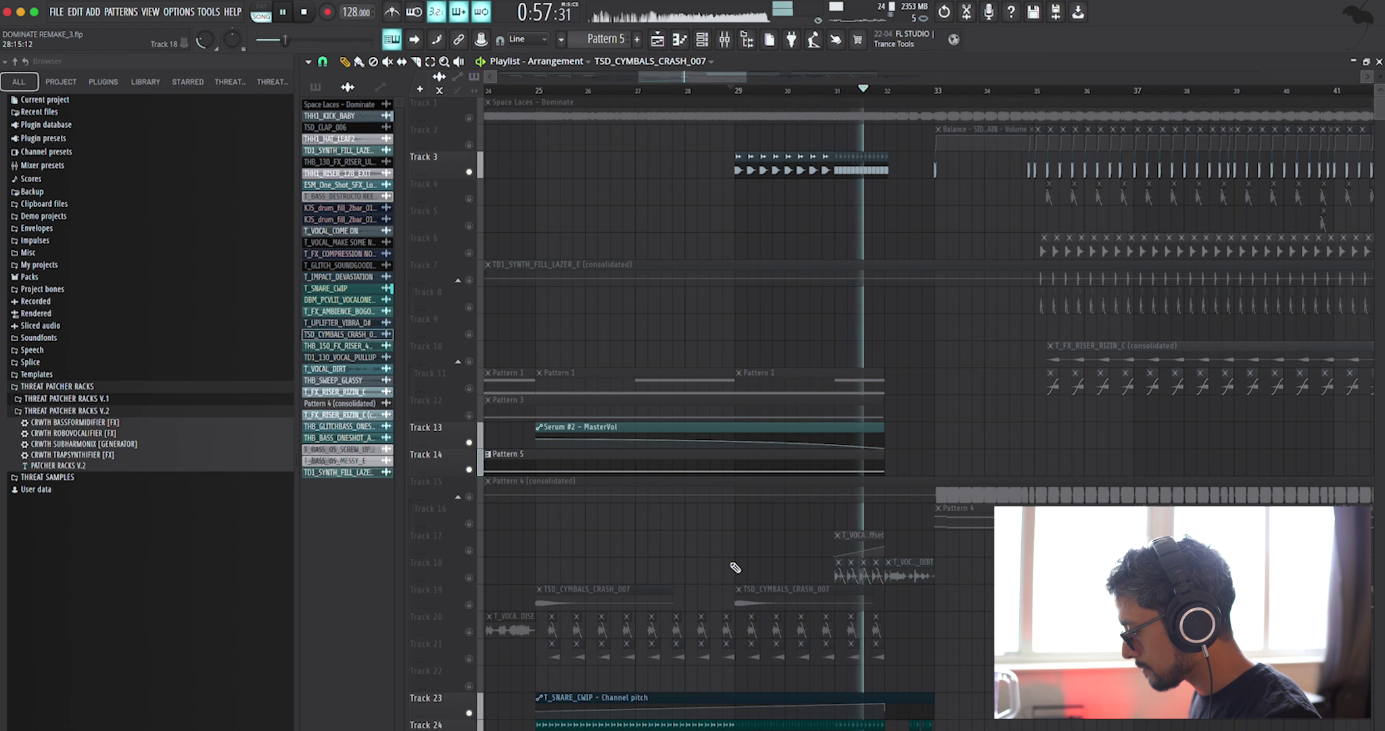
pyautogui.press('space')
# - Enable the uplifter on Track 30, the riser on Track 31 and the Bogota Thunder ambience on Track 28
pyautogui.scroll(-5, 813, 495)
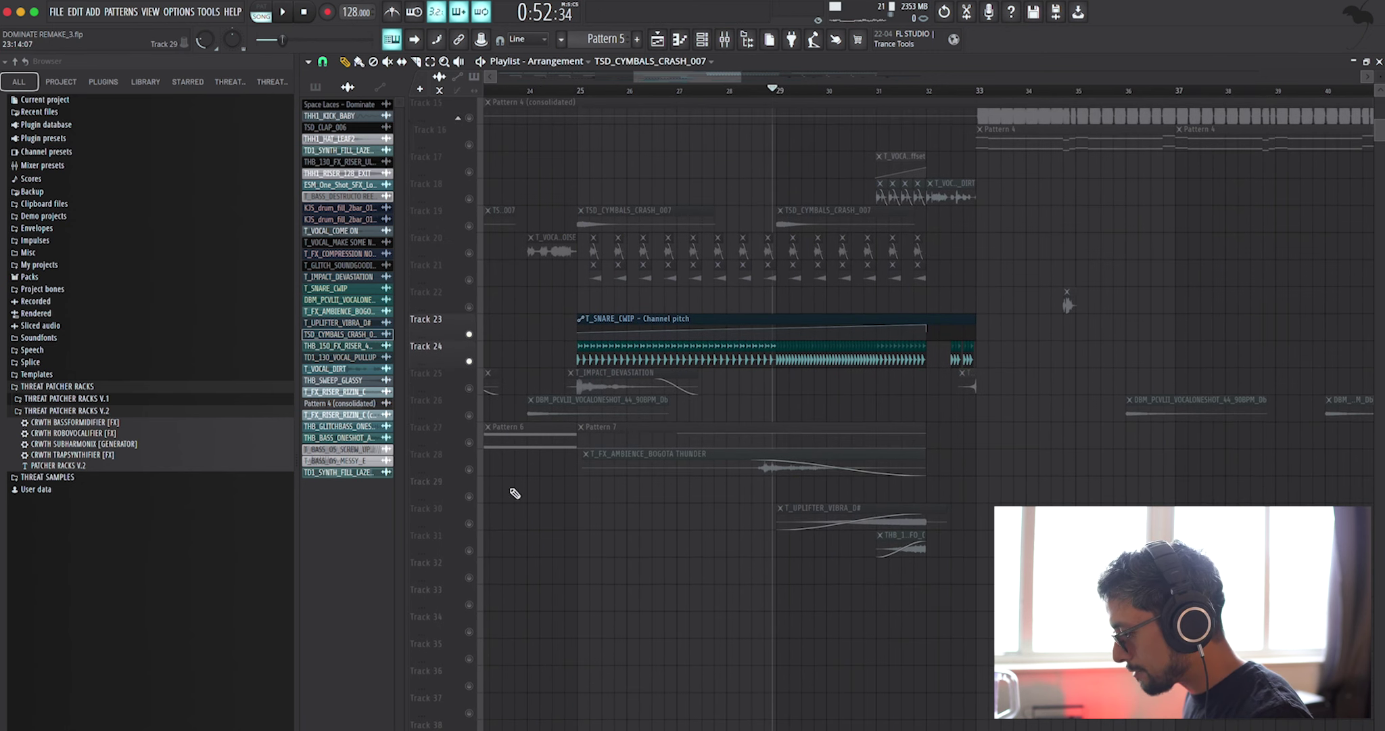
pyautogui.moveTo(474, 550); pyautogui.dragTo(470, 523)
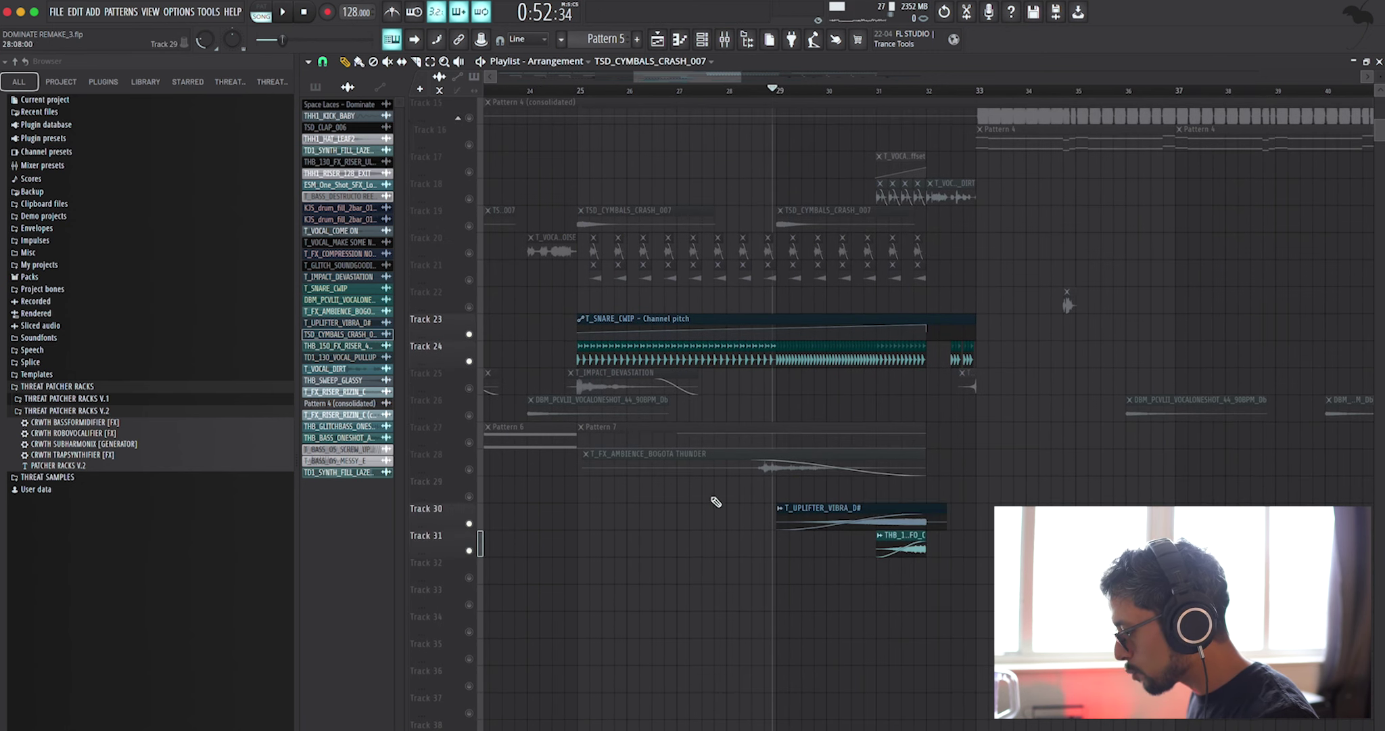
pyautogui.click(469, 469)
pyautogui.scroll(2, 794, 502)
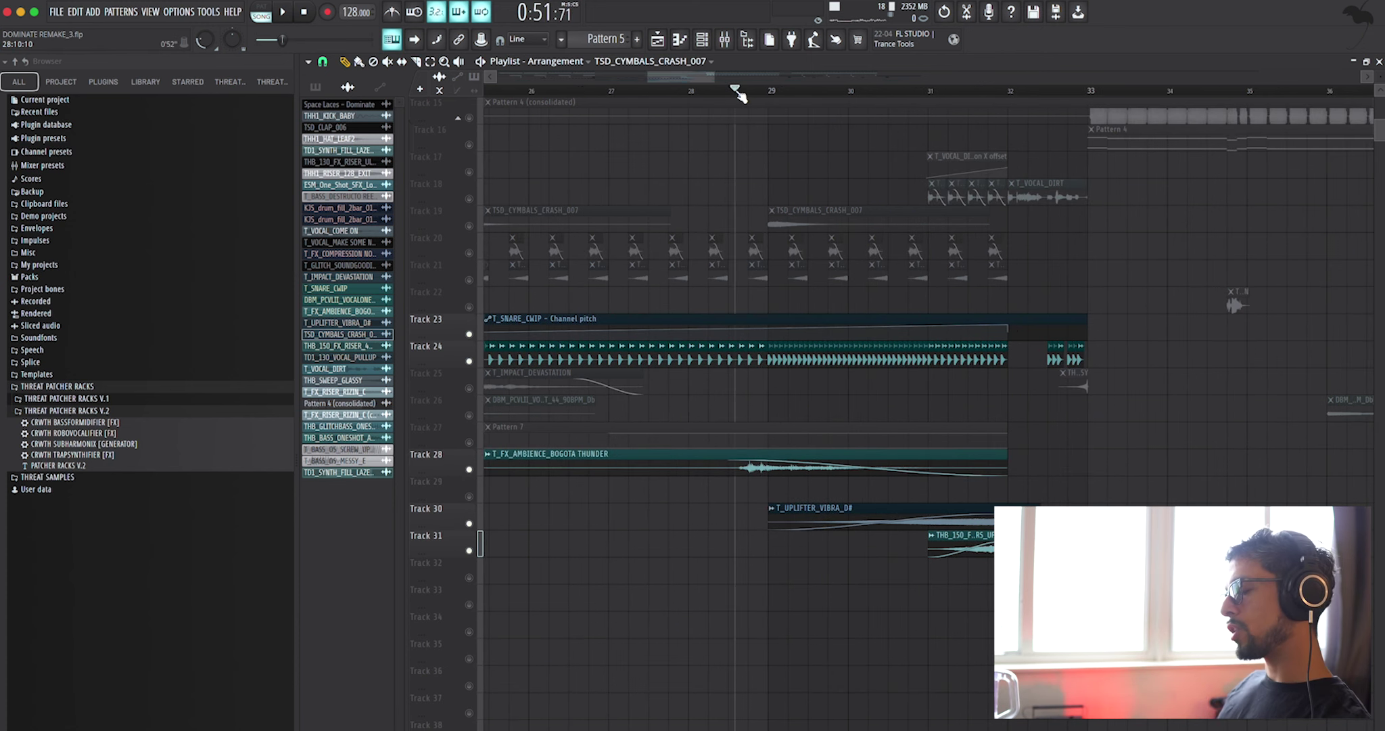
# - Play the build-up with its riser and ambience layers from just before bar 29 to past bar 31
pyautogui.press('space')
pyautogui.scroll(-3, 742, 93)
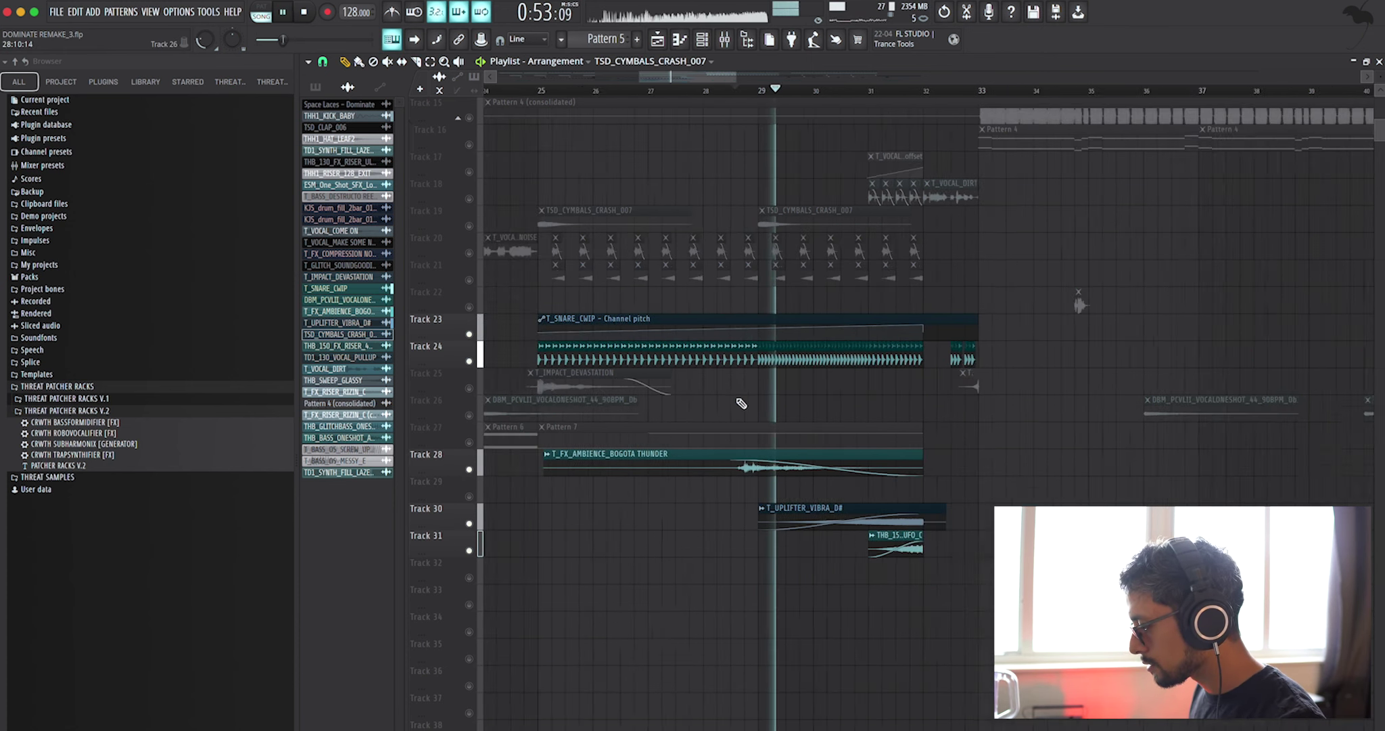
pyautogui.scroll(3, 923, 460)
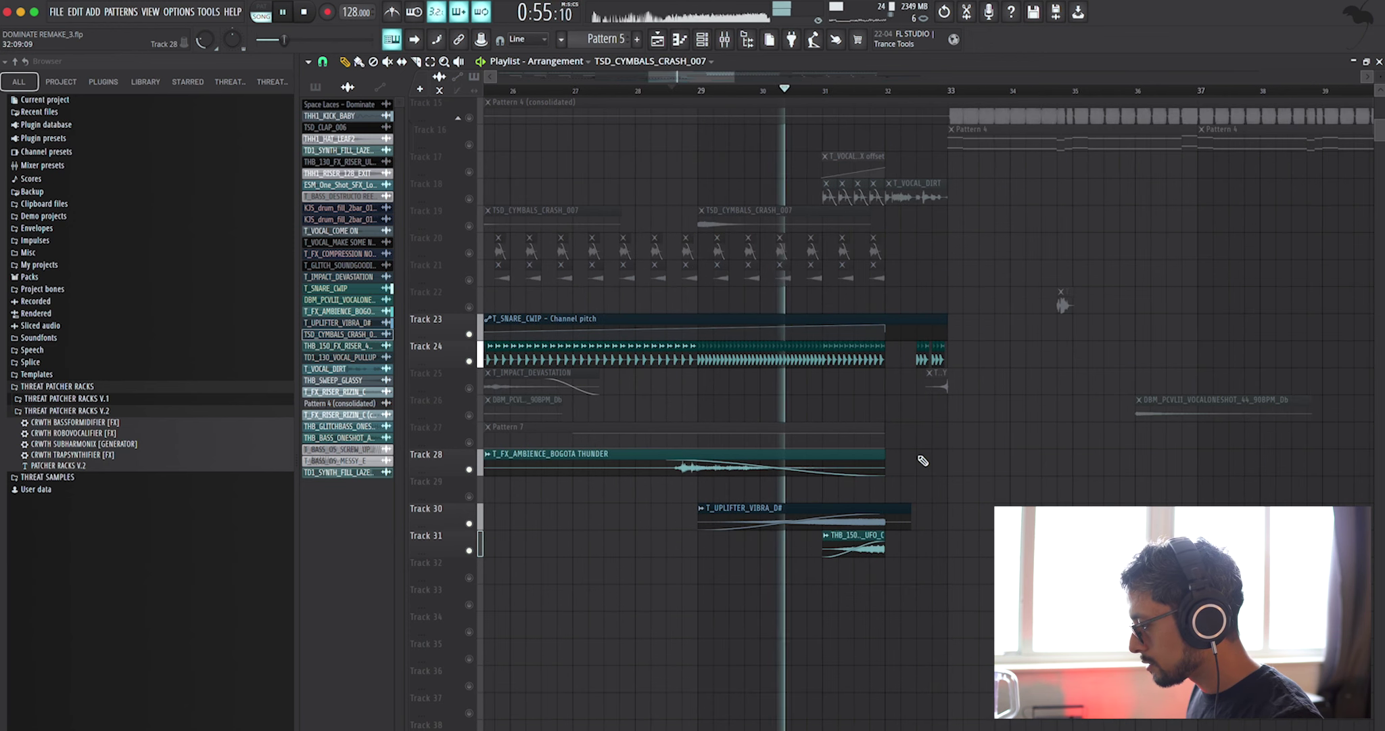
pyautogui.scroll(2, 923, 460)
pyautogui.scroll(2, 923, 460)
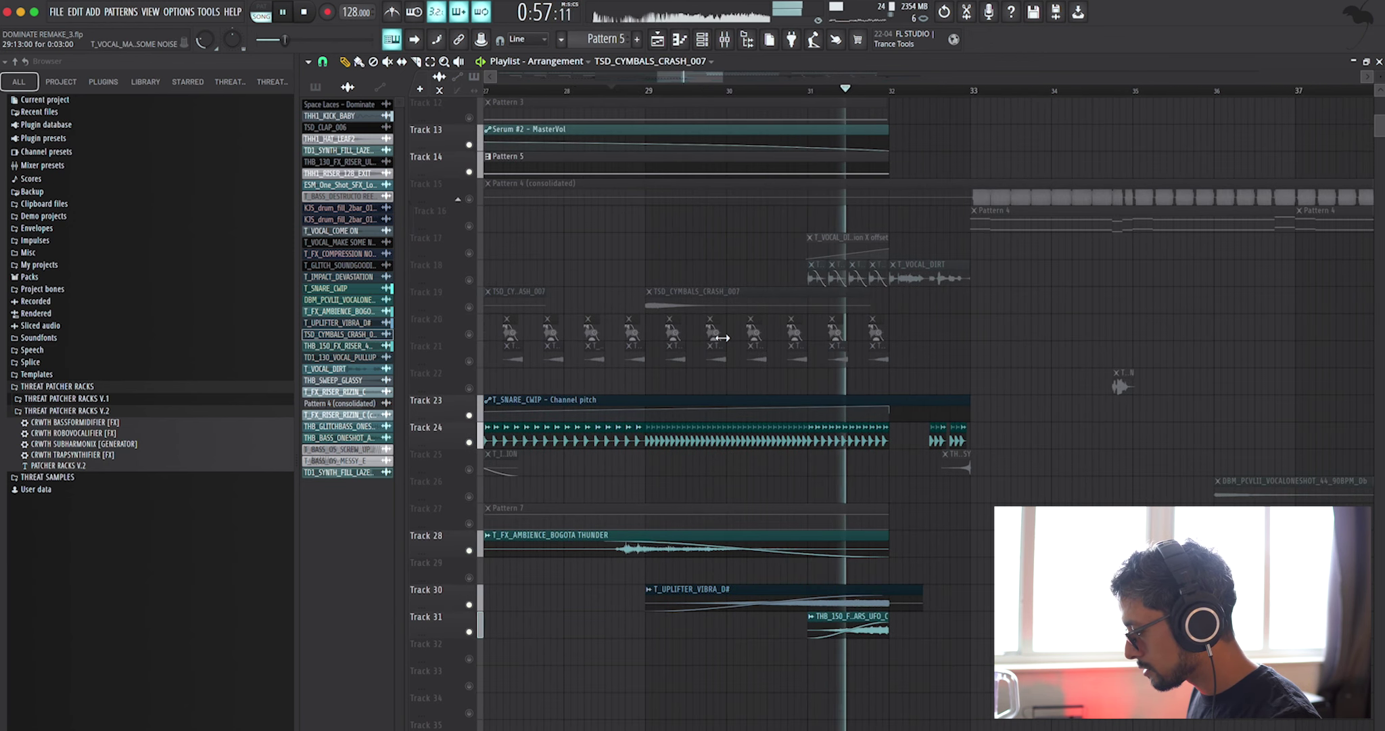
pyautogui.press('space')
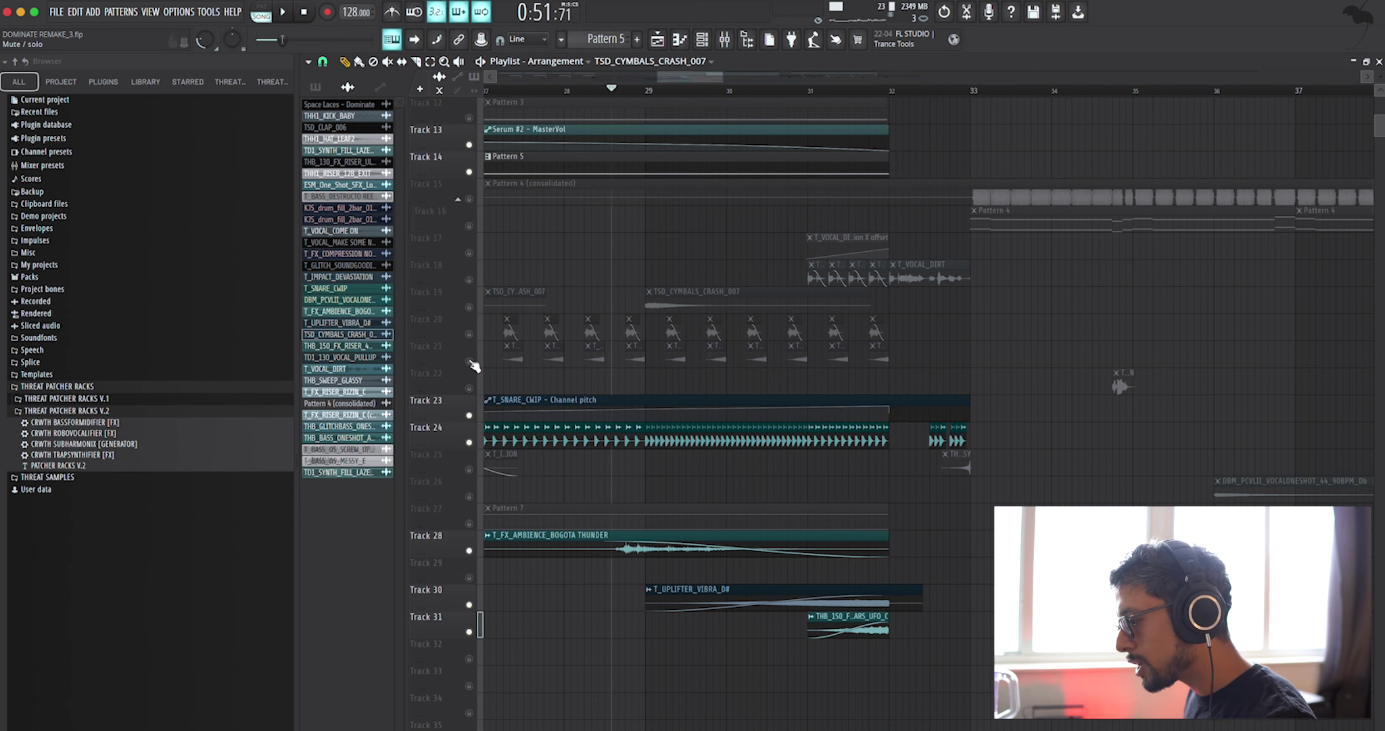
# - Enable Track 21 and inspect the sample settings of its T_FX_COMPRESSION NOISE clip
pyautogui.click(470, 361)
pyautogui.scroll(1, 637, 366)
pyautogui.doubleClick(637, 366)
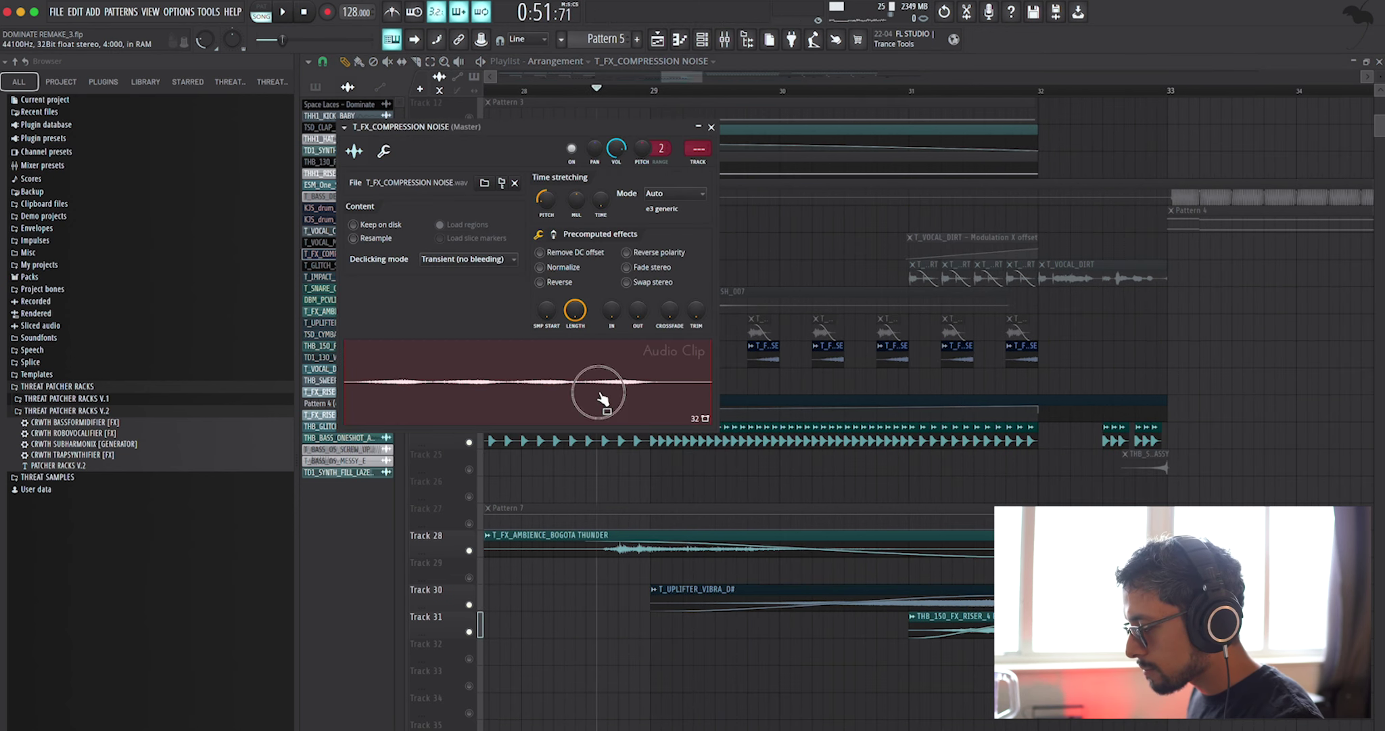
pyautogui.click(712, 128)
pyautogui.scroll(-2, 853, 362)
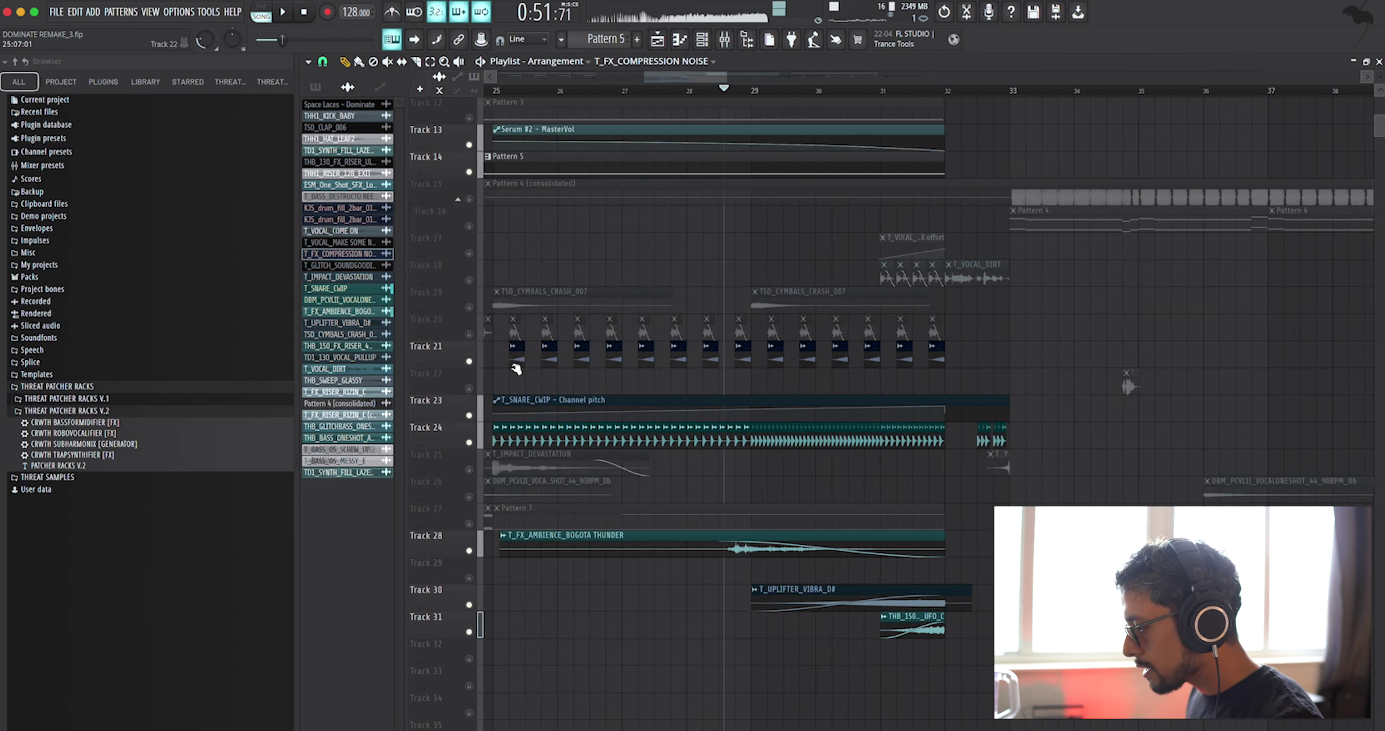
# - Enable the vocal noise clips, the crash cymbals, and the T_VOCAL_DIRT clips with their modulation automation on Tracks 17 to 20
pyautogui.click(469, 334)
pyautogui.click(469, 307)
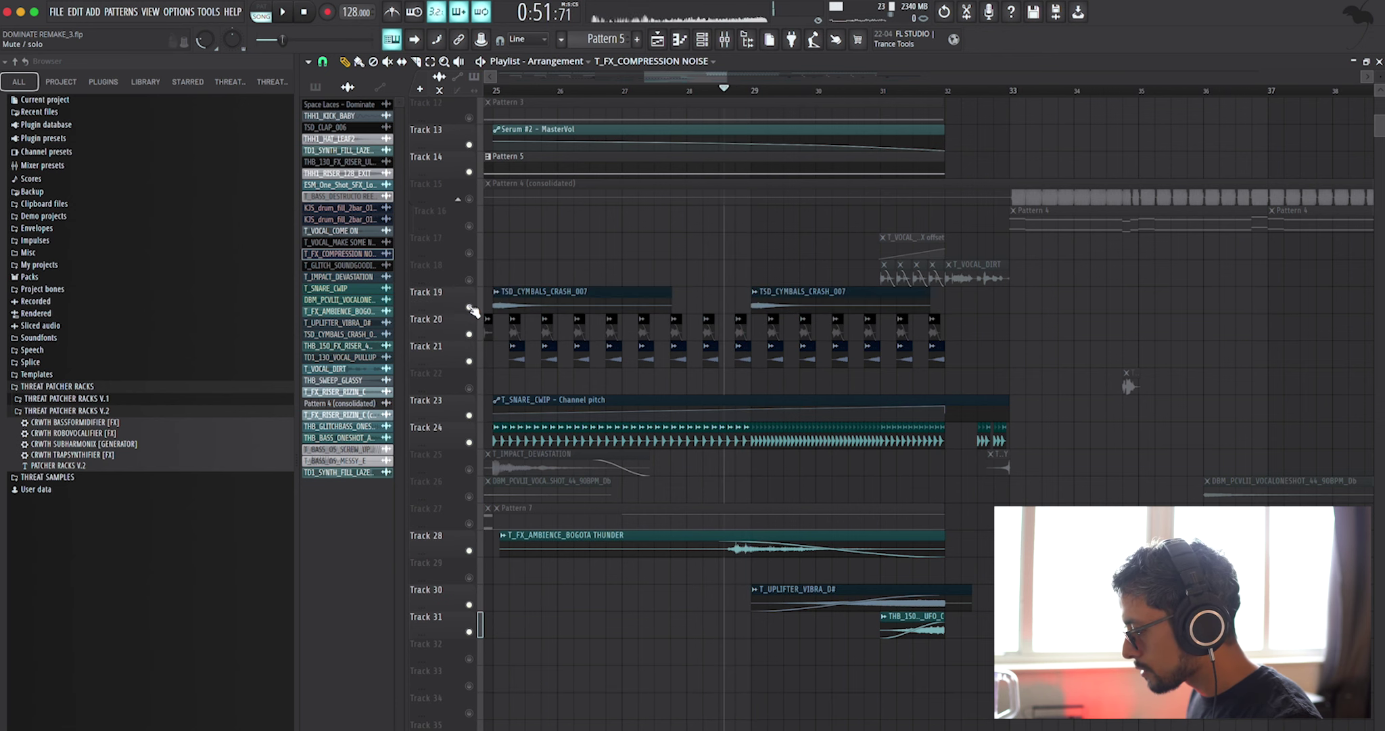
pyautogui.scroll(-2, 718, 412)
pyautogui.scroll(3, 635, 390)
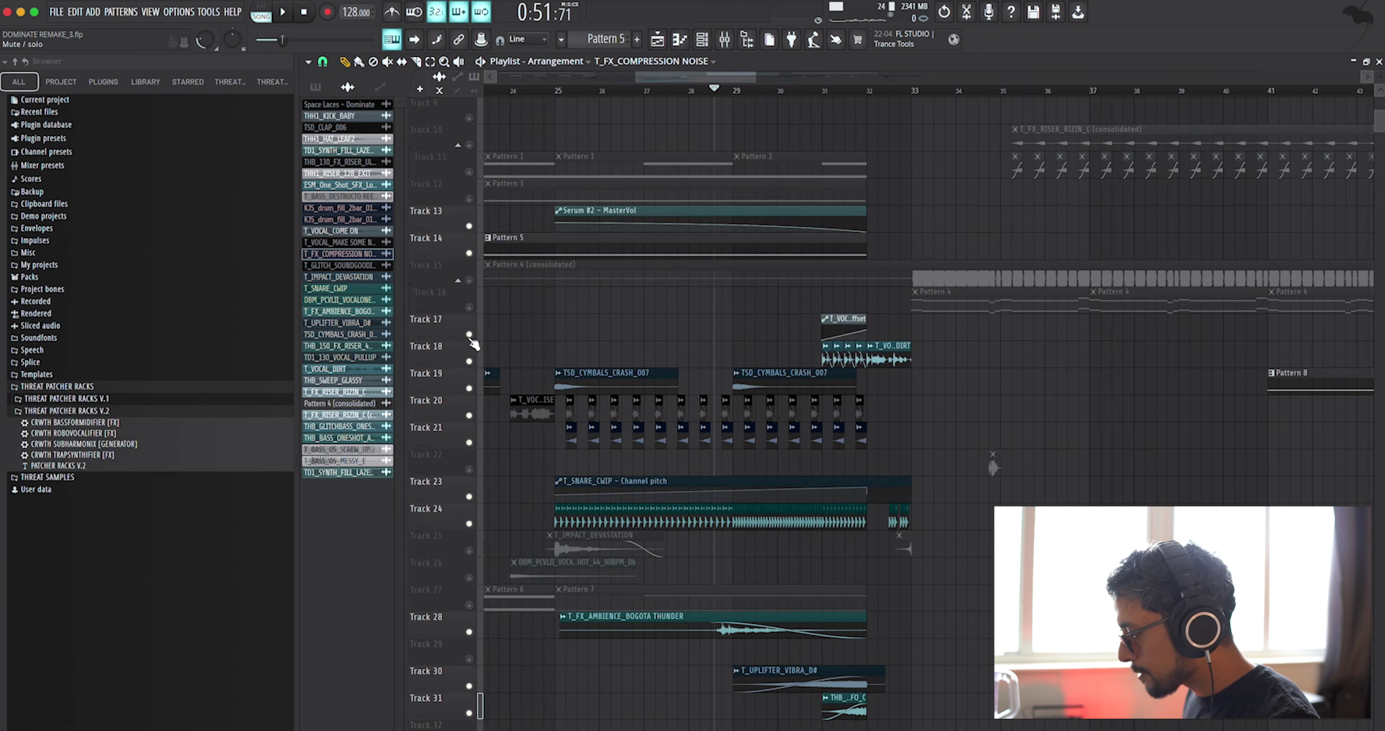
pyautogui.scroll(4, 872, 335)
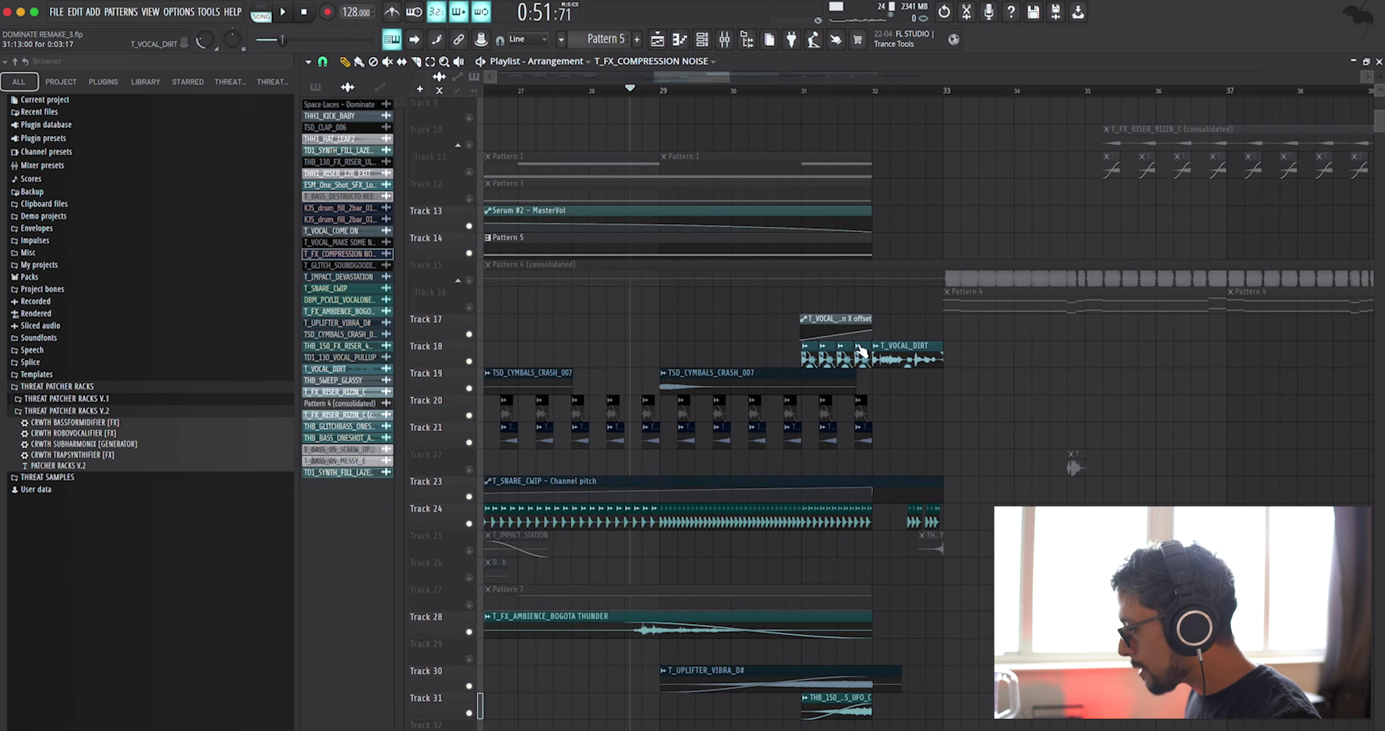
# - Look up the T_VOCAL_DIRT sample in Finder, in the 4. VOCALS folder of THREAT HIGH ENERGY V.1, and return to the playlist
pyautogui.click(924, 344)
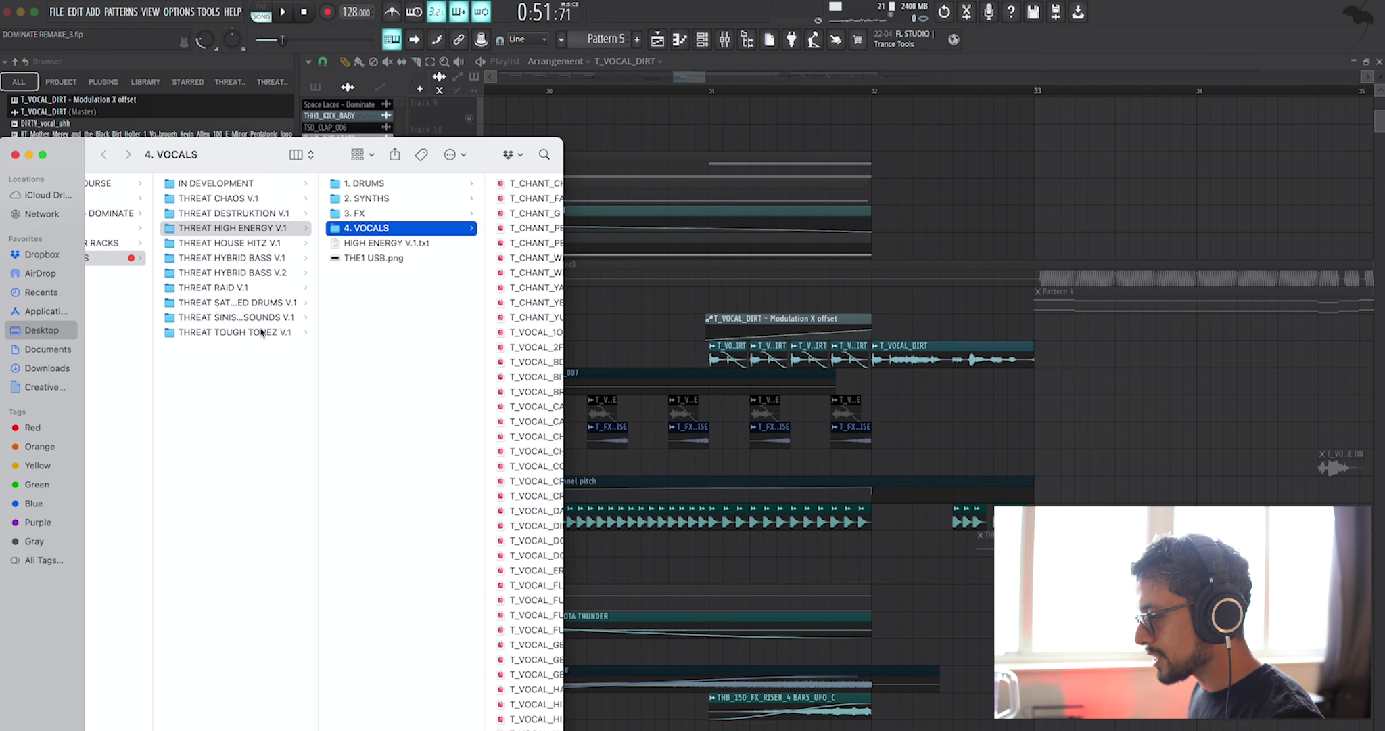
pyautogui.hscroll(3, 422, 351)
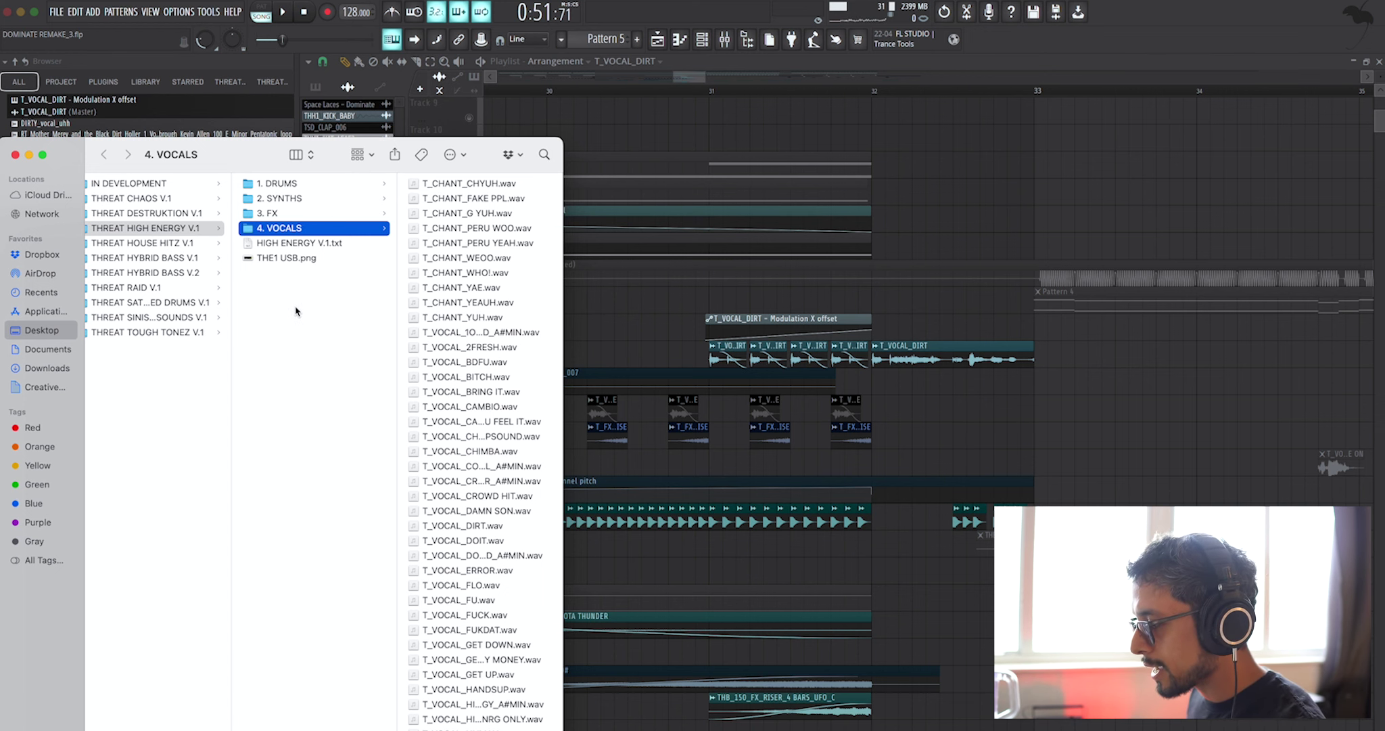
pyautogui.click(675, 67)
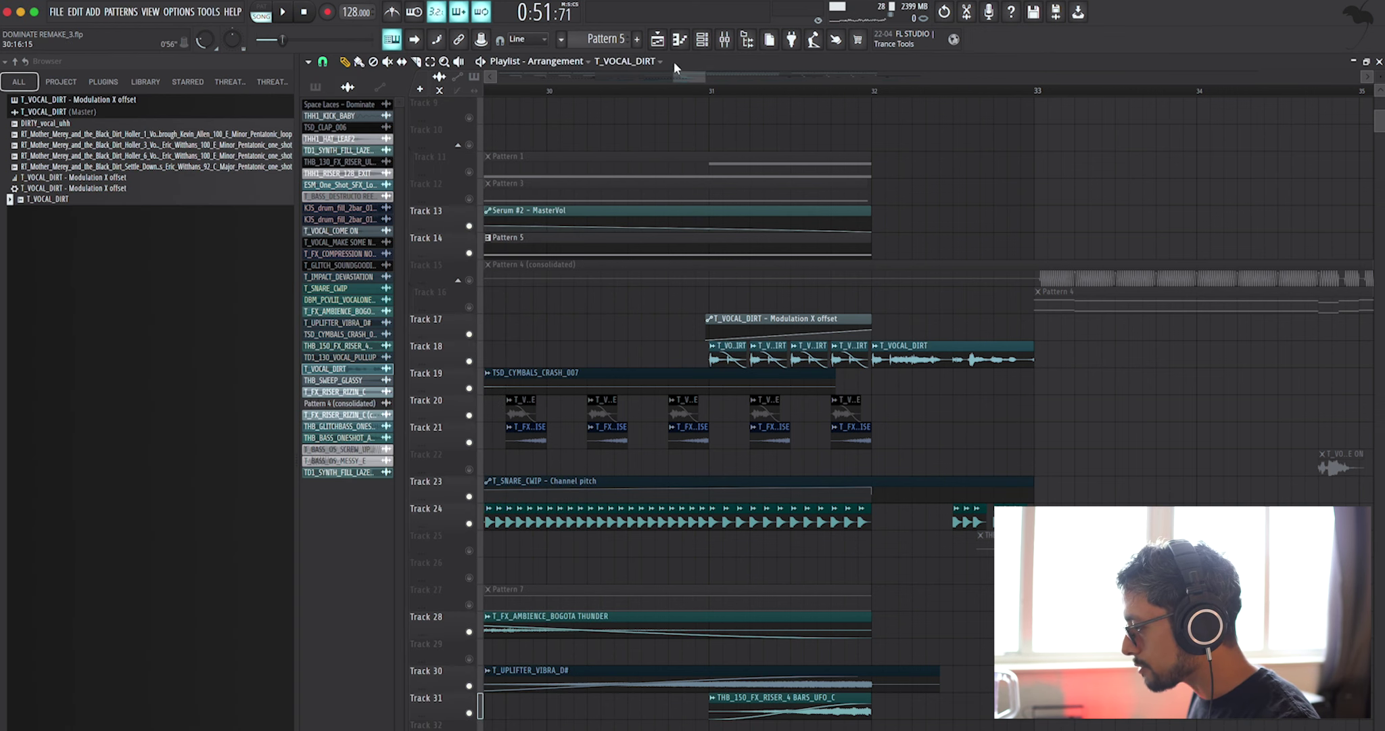
# - Re-enable all playlist tracks and open Pattern 7 from Track 27 to examine its low sustained note and higher slide note
pyautogui.scroll(-2, 716, 182)
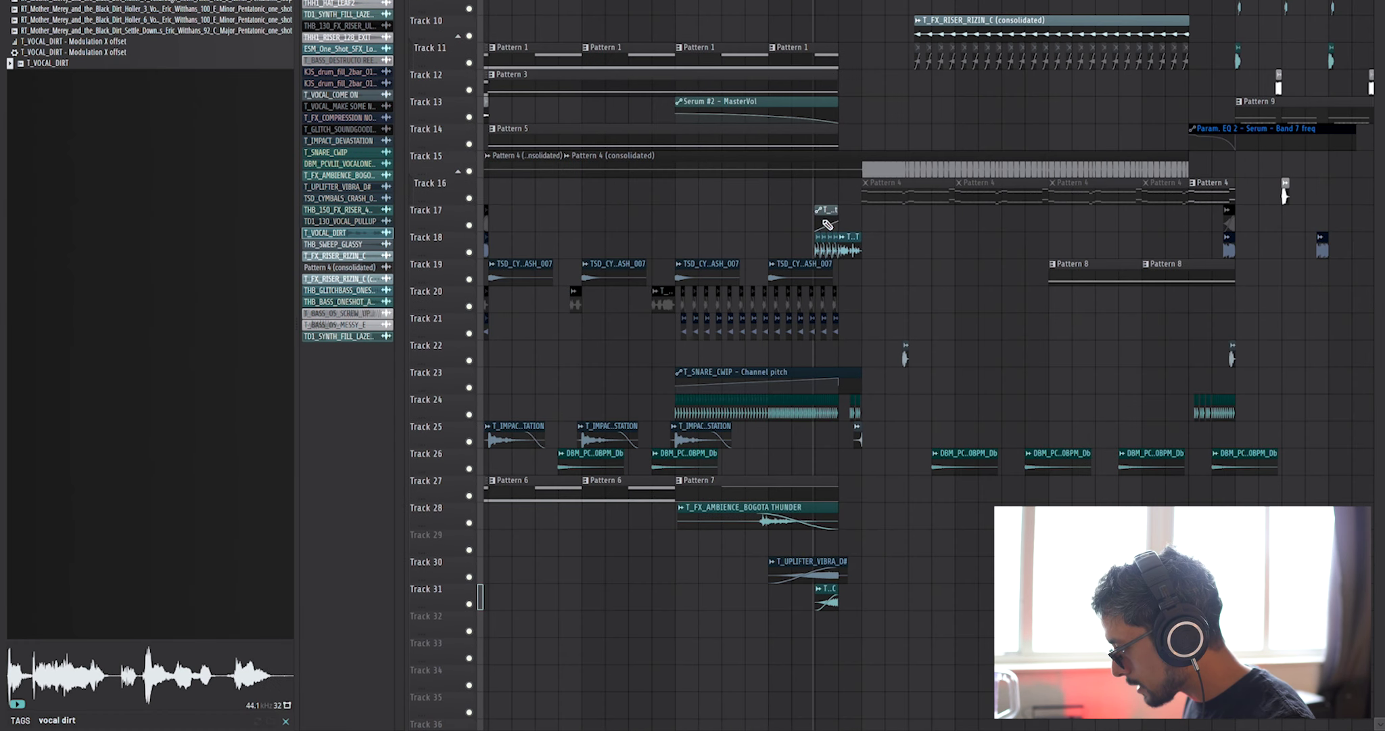
pyautogui.scroll(-1, 827, 225)
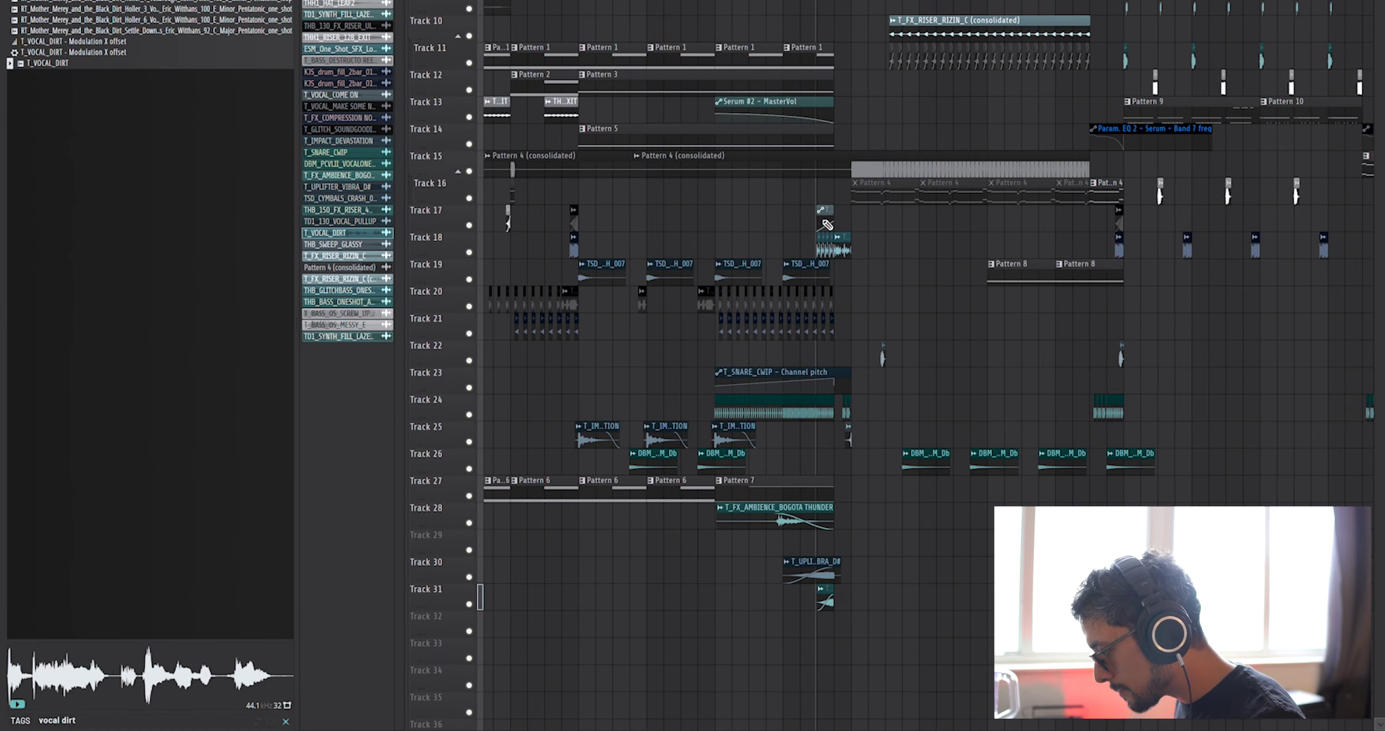
pyautogui.click(796, 494)
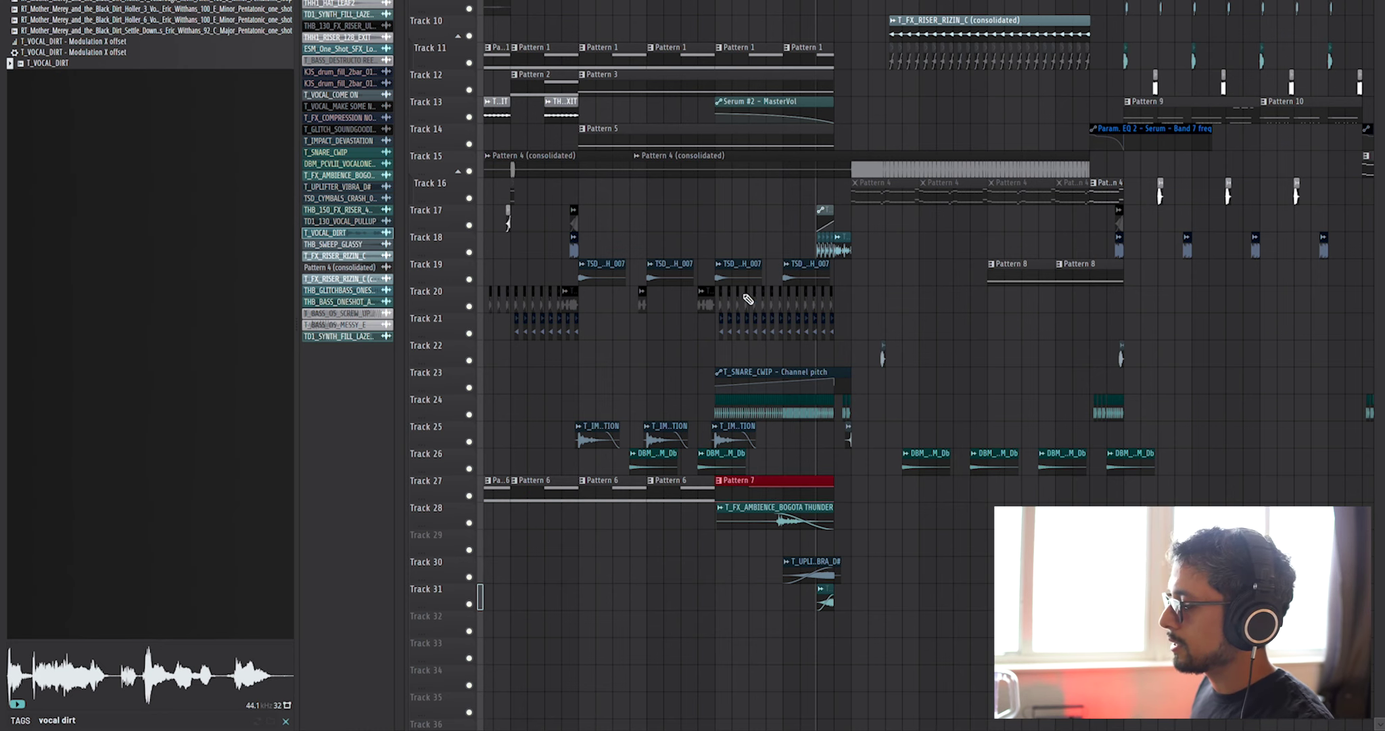
pyautogui.doubleClick(762, 479)
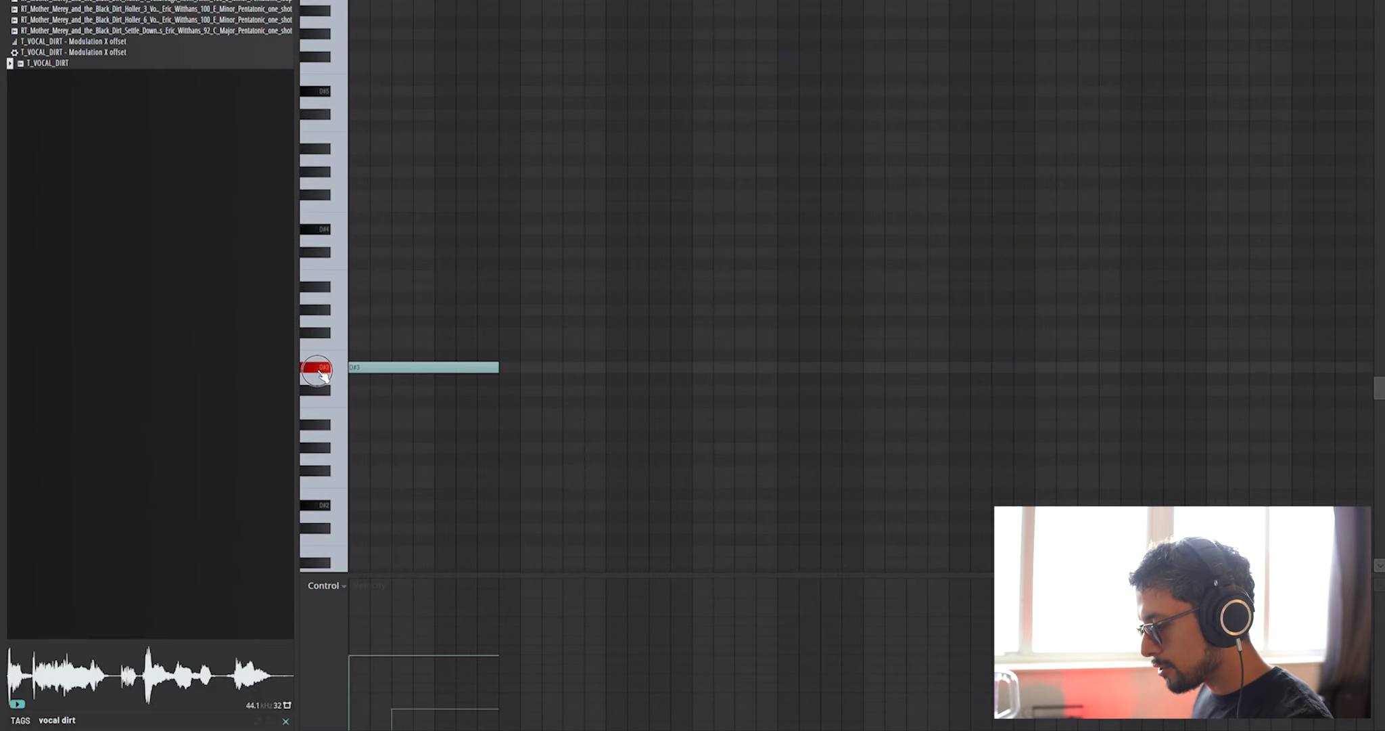
pyautogui.moveTo(408, 339); pyautogui.dragTo(394, 426)
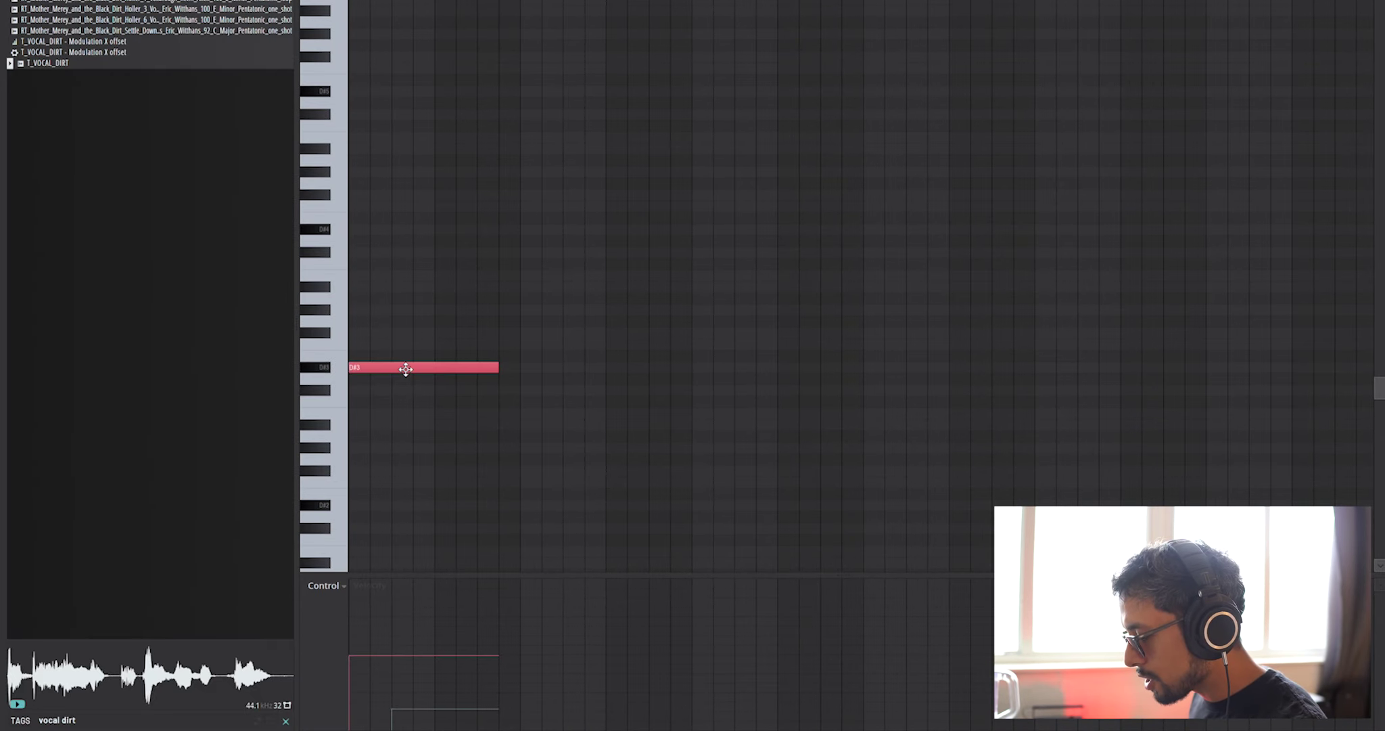
pyautogui.scroll(3, 406, 369)
pyautogui.moveTo(463, 71); pyautogui.dragTo(446, 196)
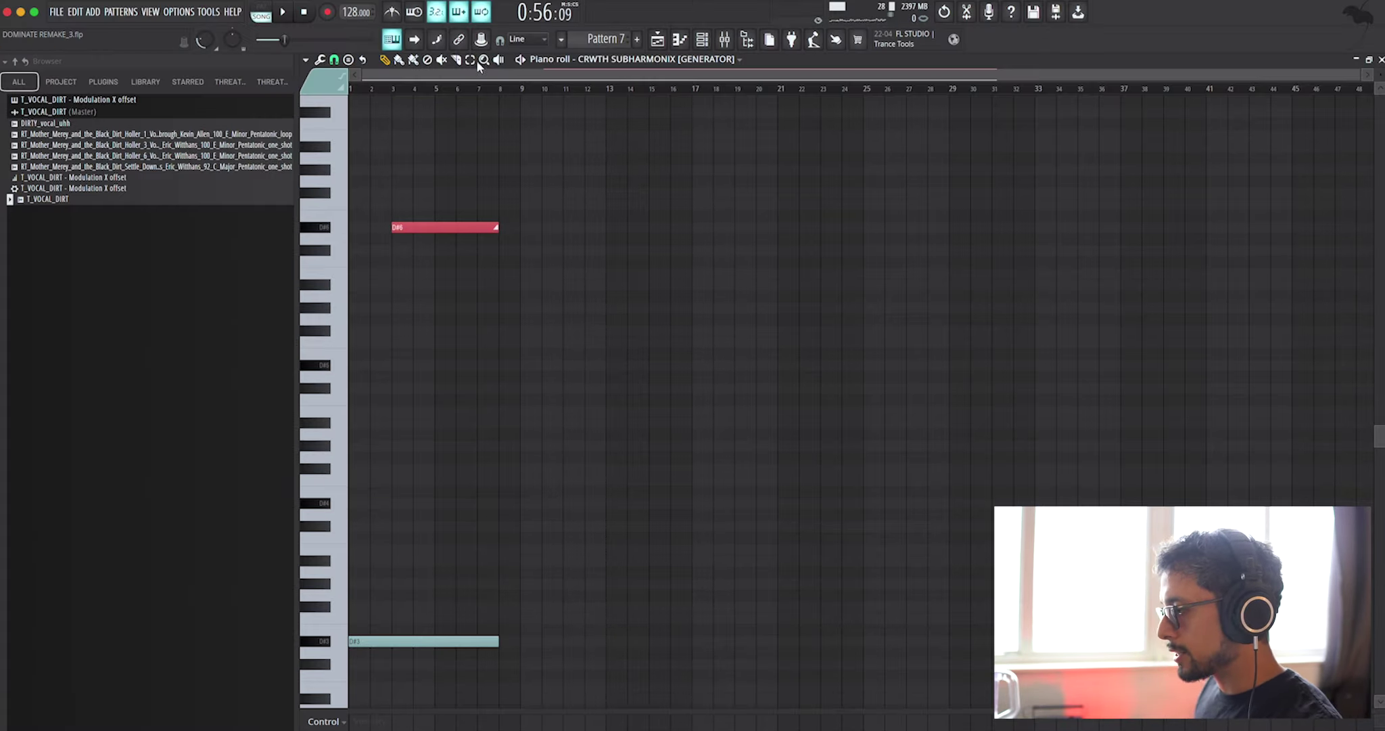
# - Play Pattern 7's CRWTH SUBHARMONIX part and return to the playlist overview
pyautogui.click(533, 59)
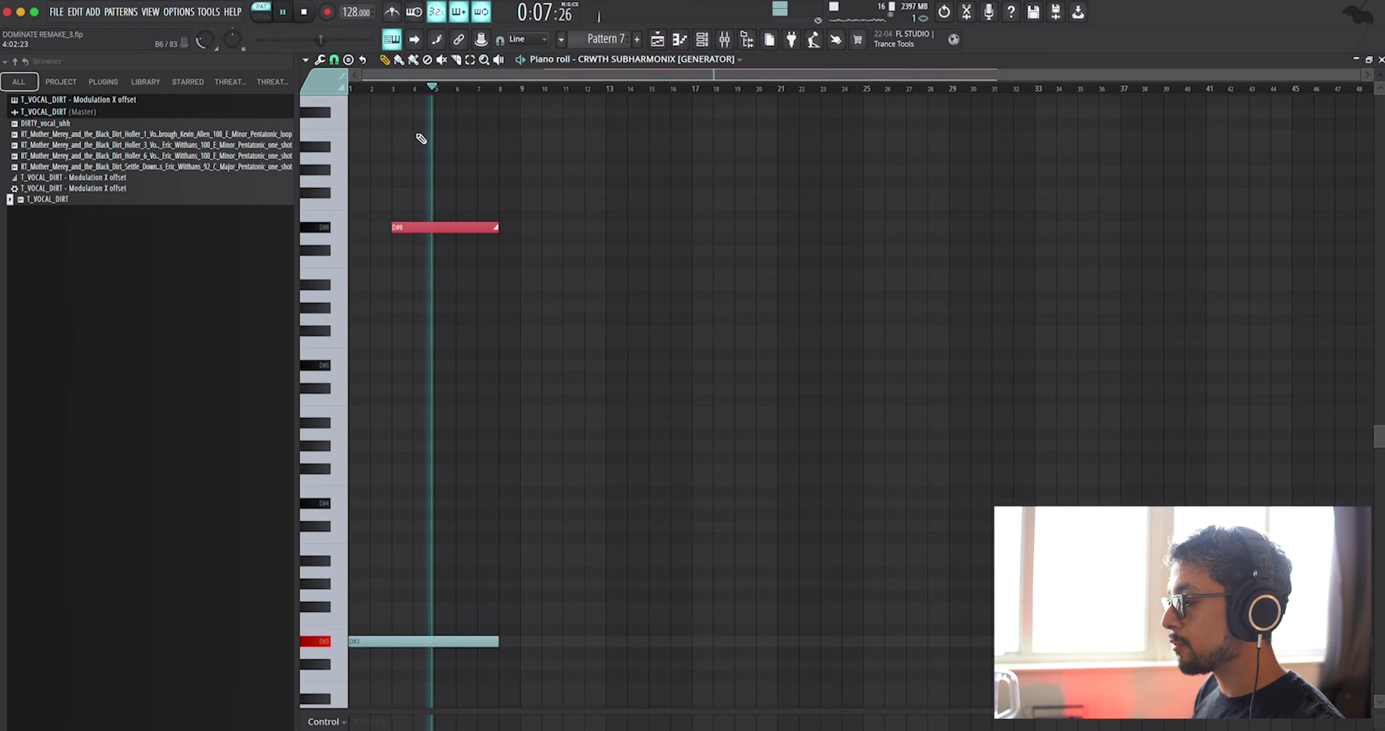
pyautogui.press('F5')
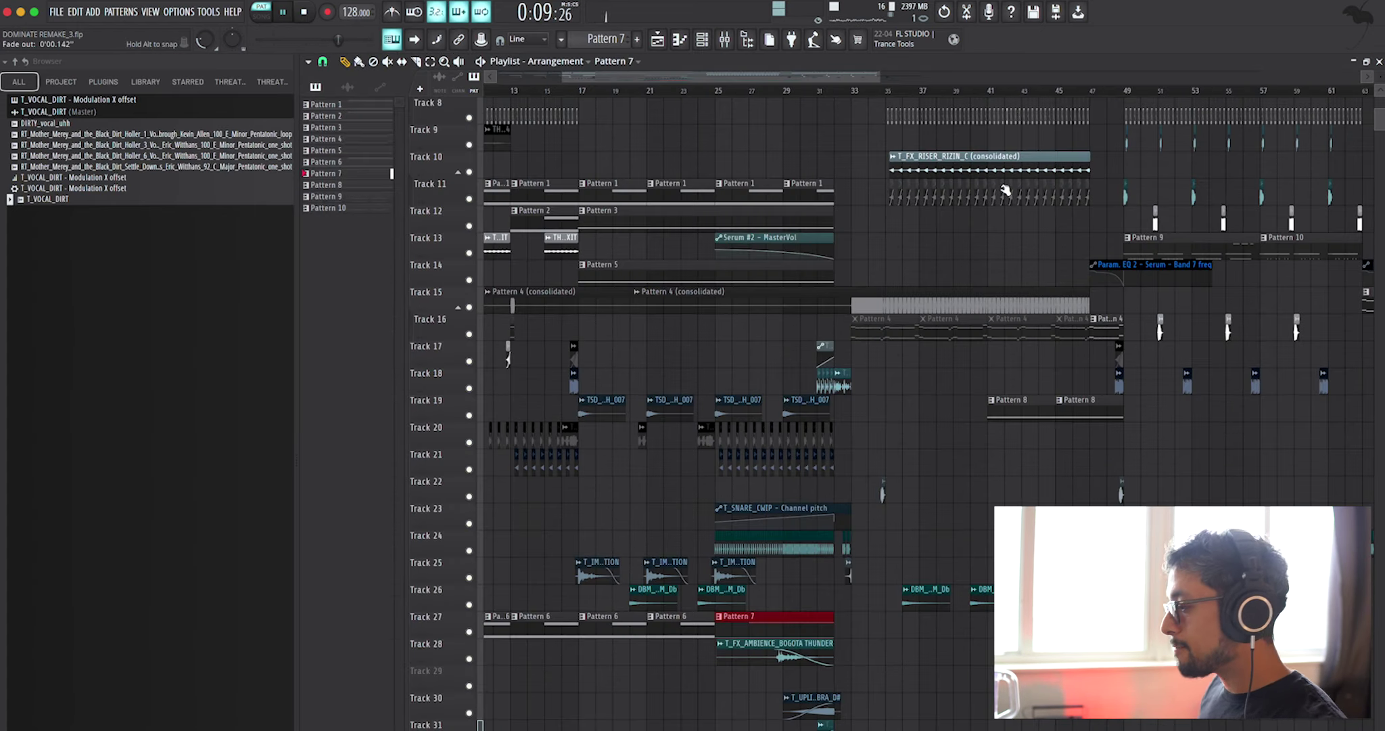
pyautogui.scroll(2, 987, 565)
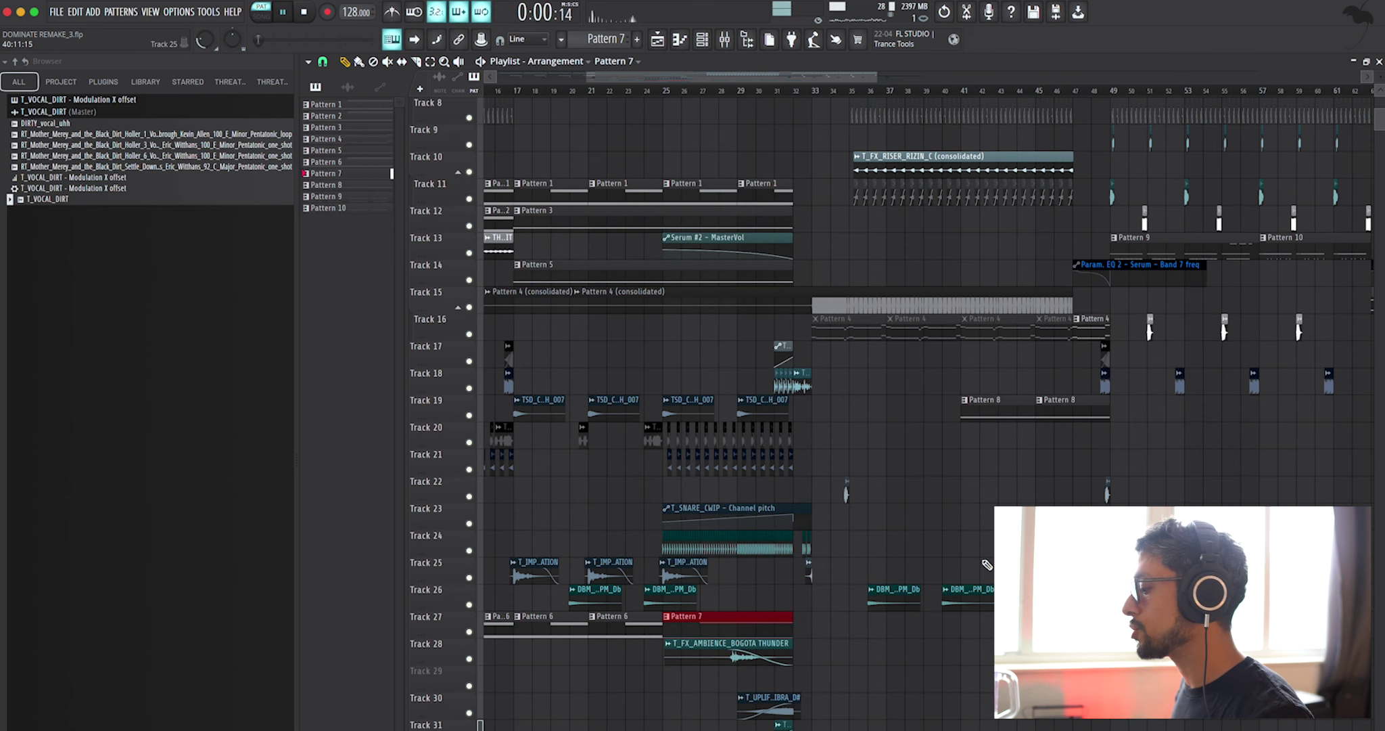
pyautogui.scroll(2, 771, 561)
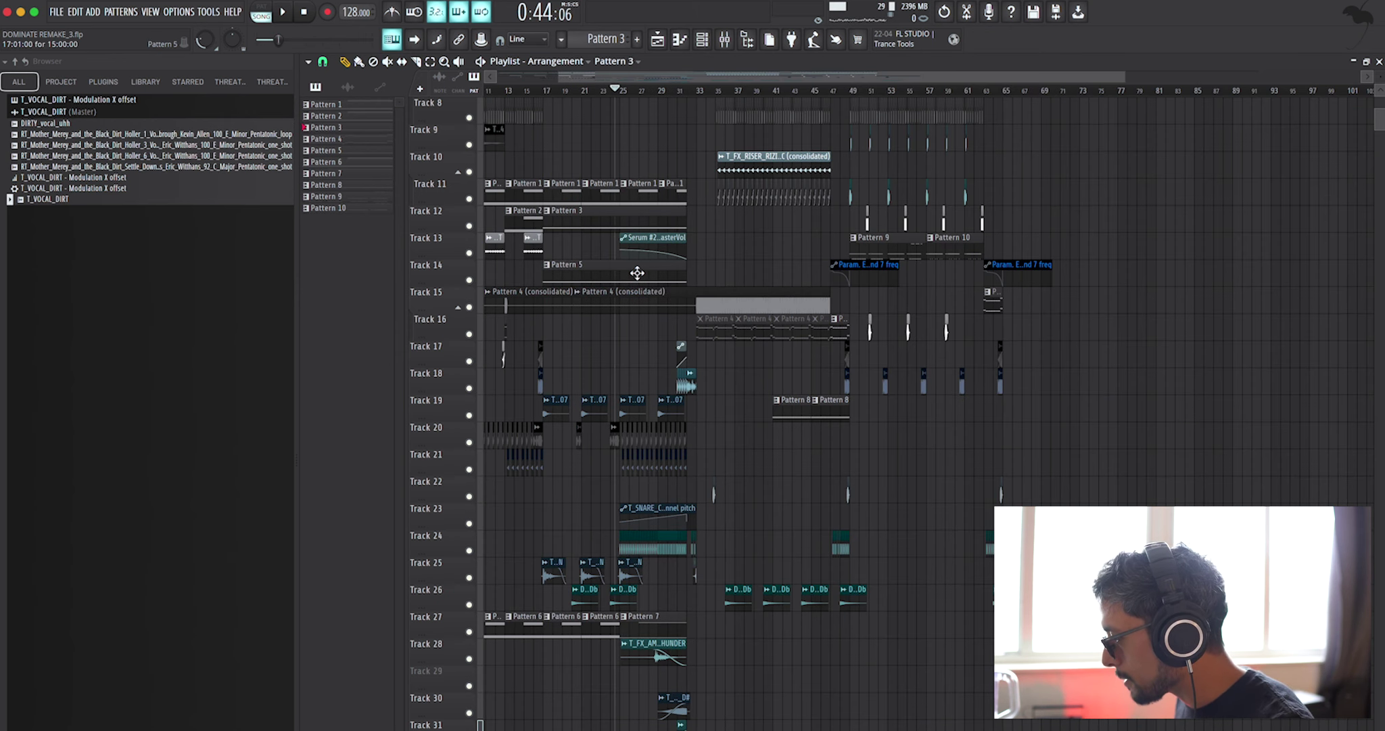
# - Play the arrangement from about bar 24 and inspect the pad channel's equalizer in the mixer
pyautogui.scroll(3, 638, 273)
pyautogui.press('space')
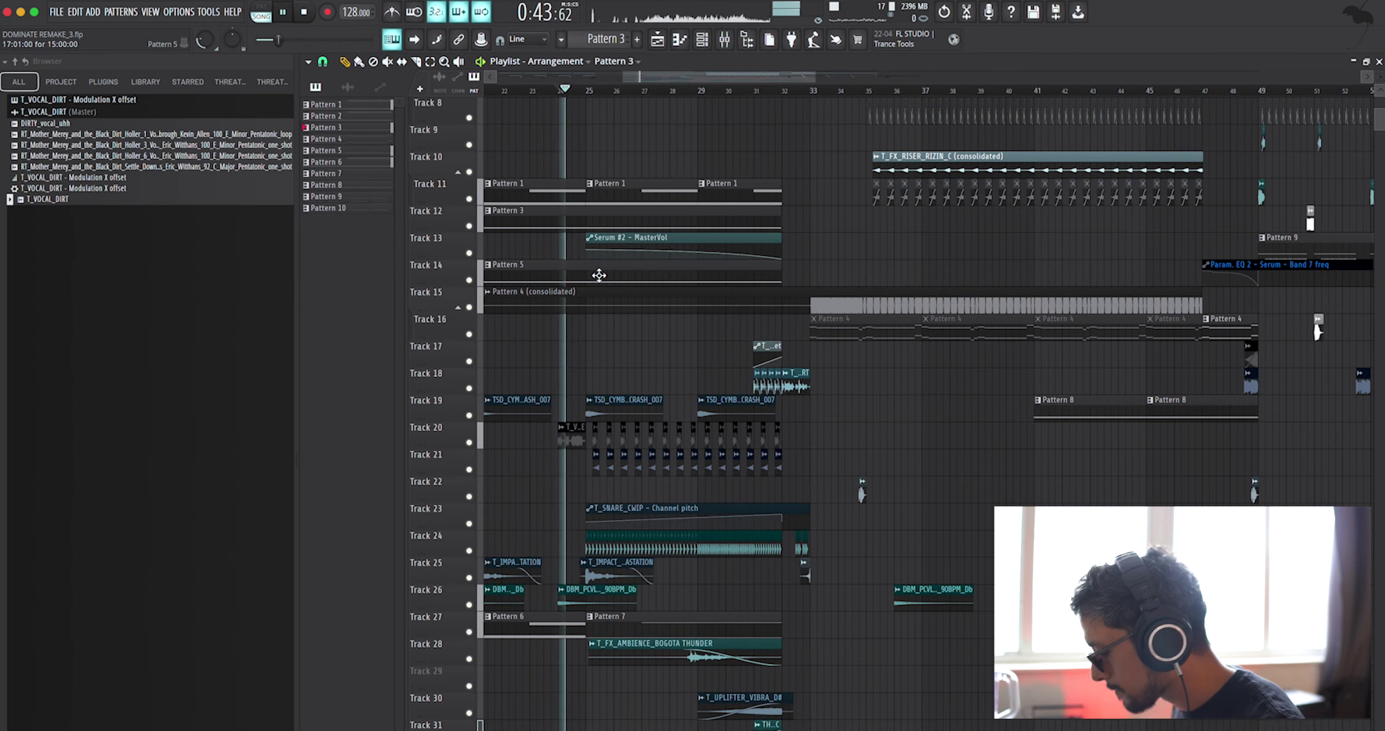
pyautogui.scroll(3, 683, 420)
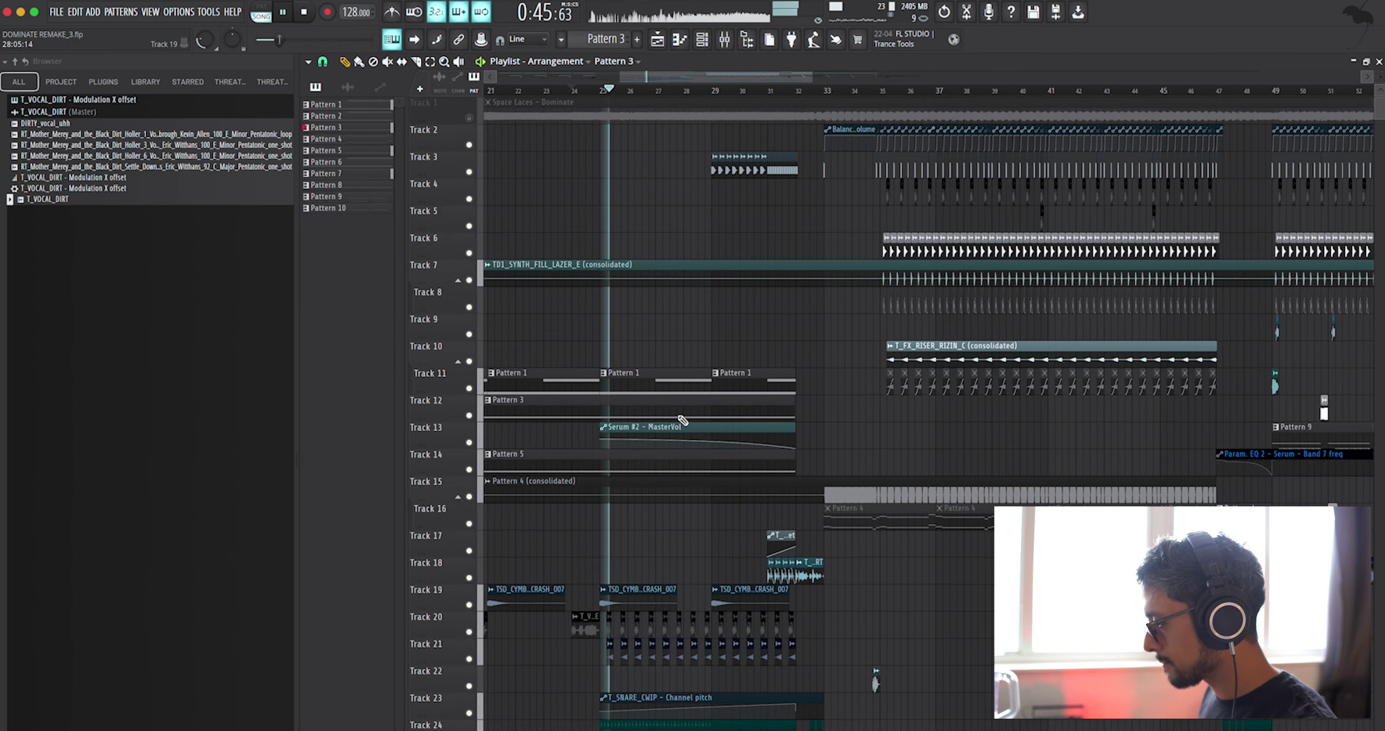
pyautogui.click(732, 42)
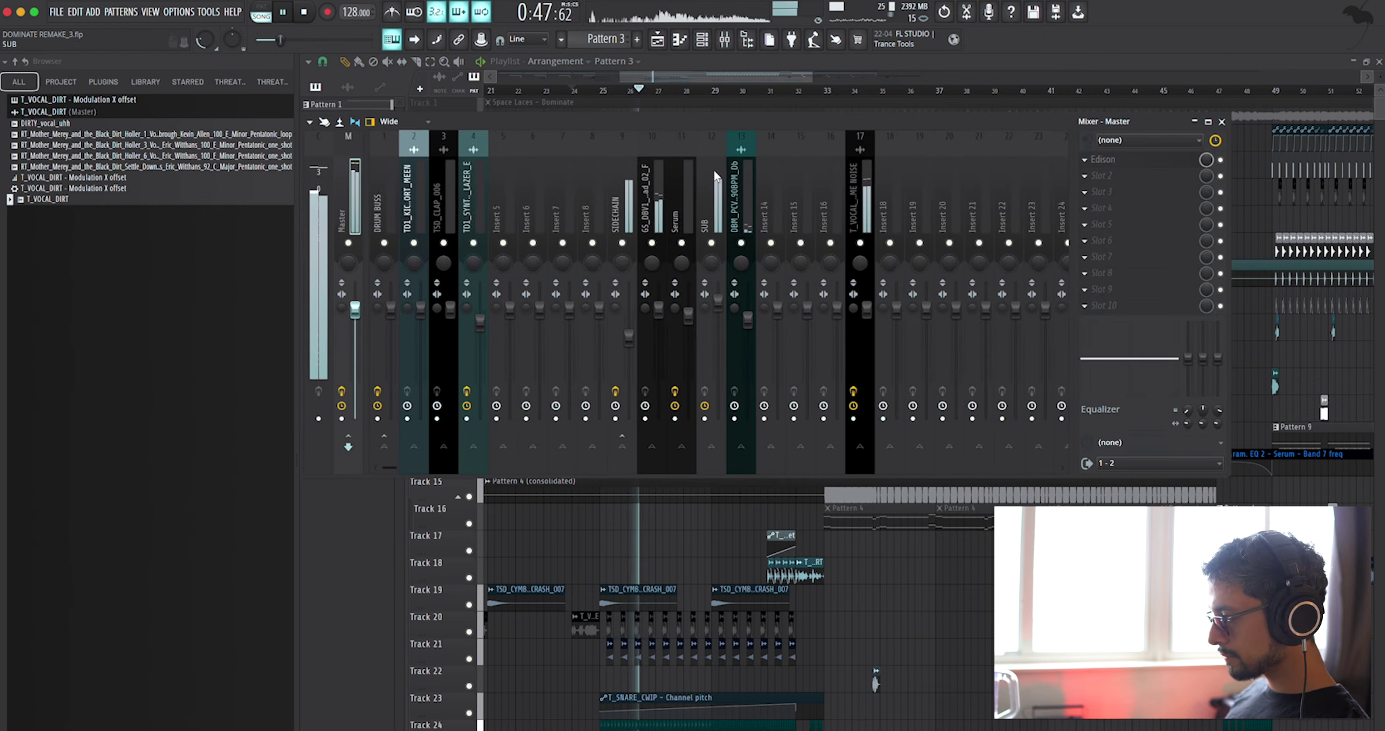
pyautogui.click(662, 191)
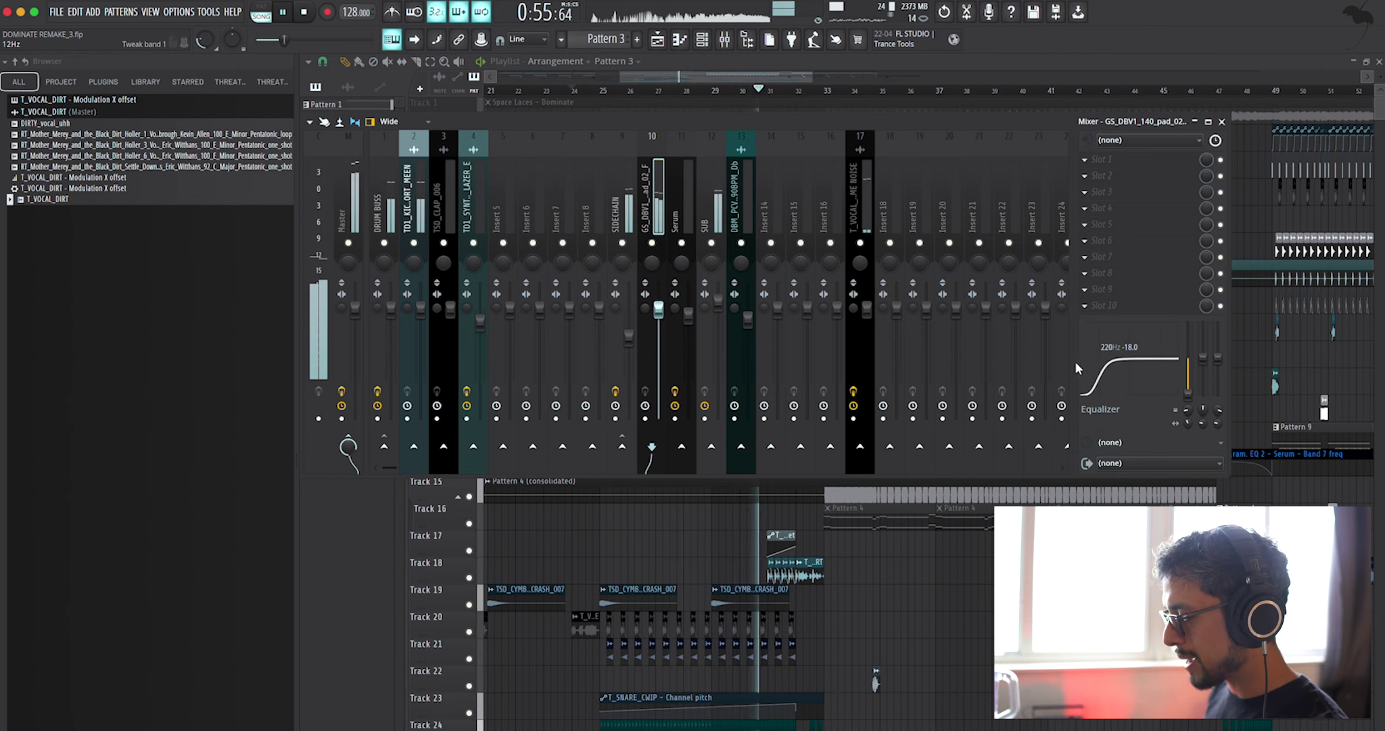
pyautogui.click(1221, 122)
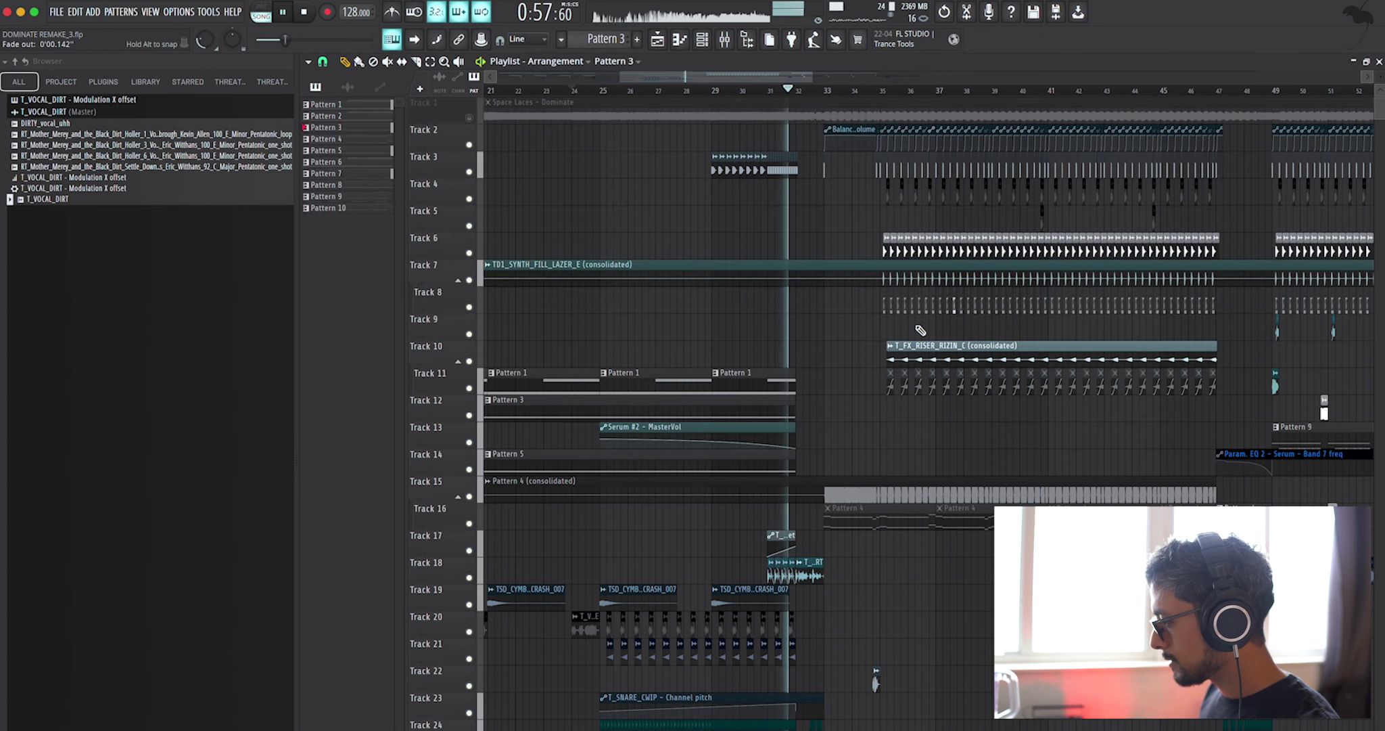
# - Listen through the end of the build-up and the drop to about bar 50, examining the clips across the tracks
pyautogui.scroll(2, 828, 380)
pyautogui.scroll(-4, 798, 395)
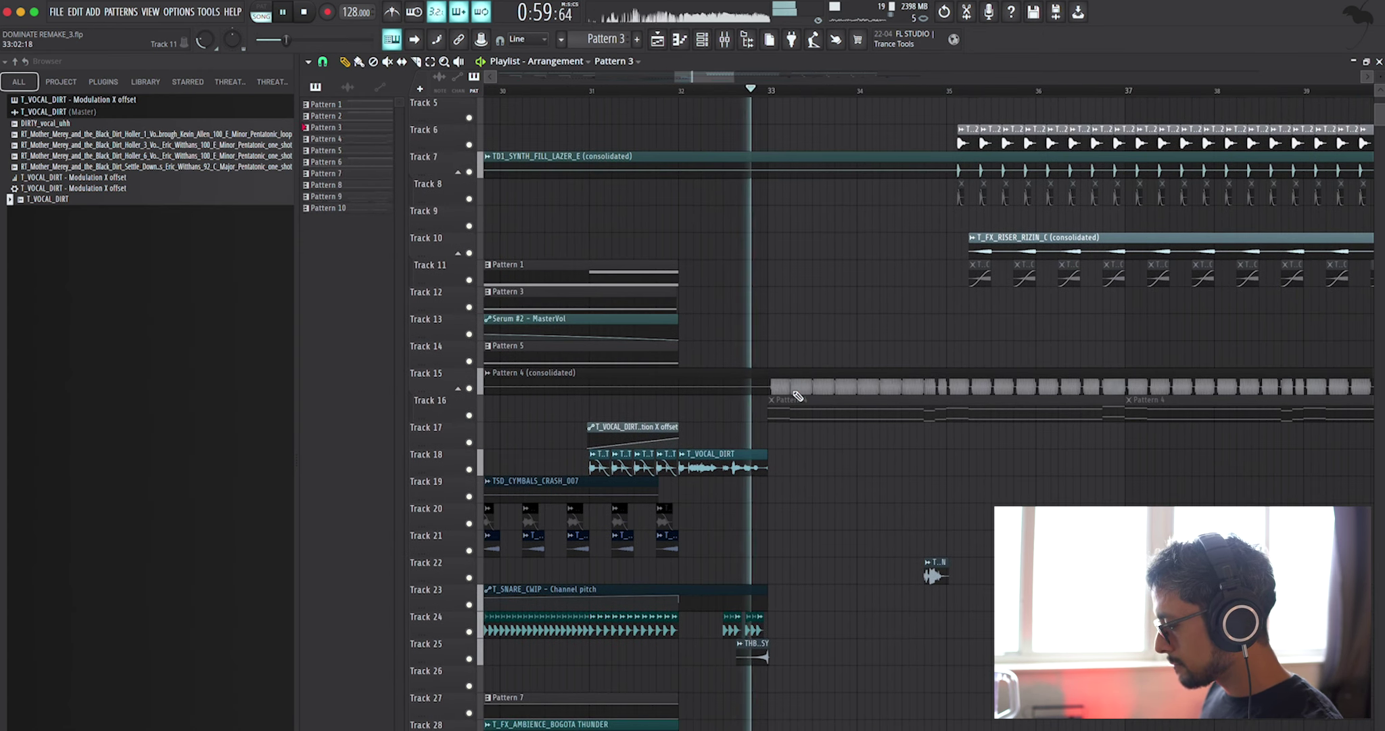
pyautogui.scroll(1, 844, 440)
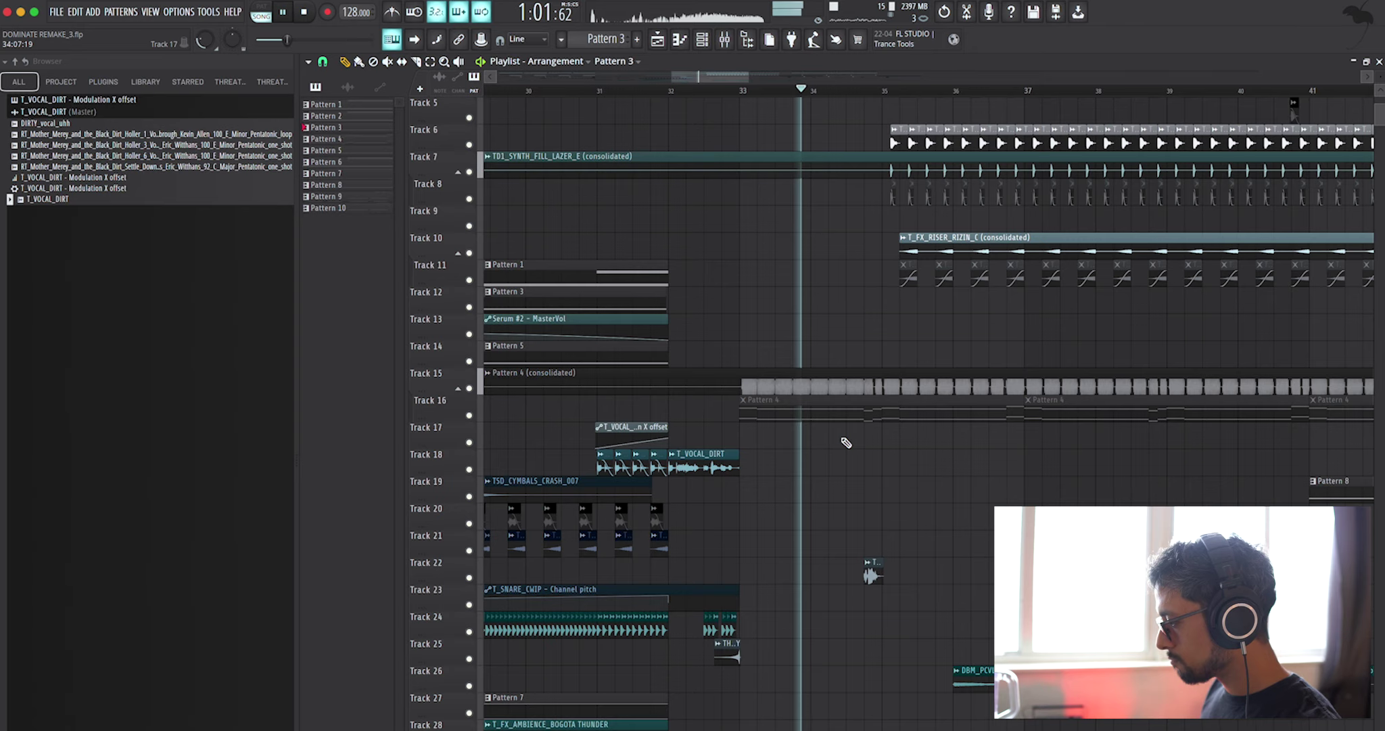
pyautogui.scroll(-2, 845, 442)
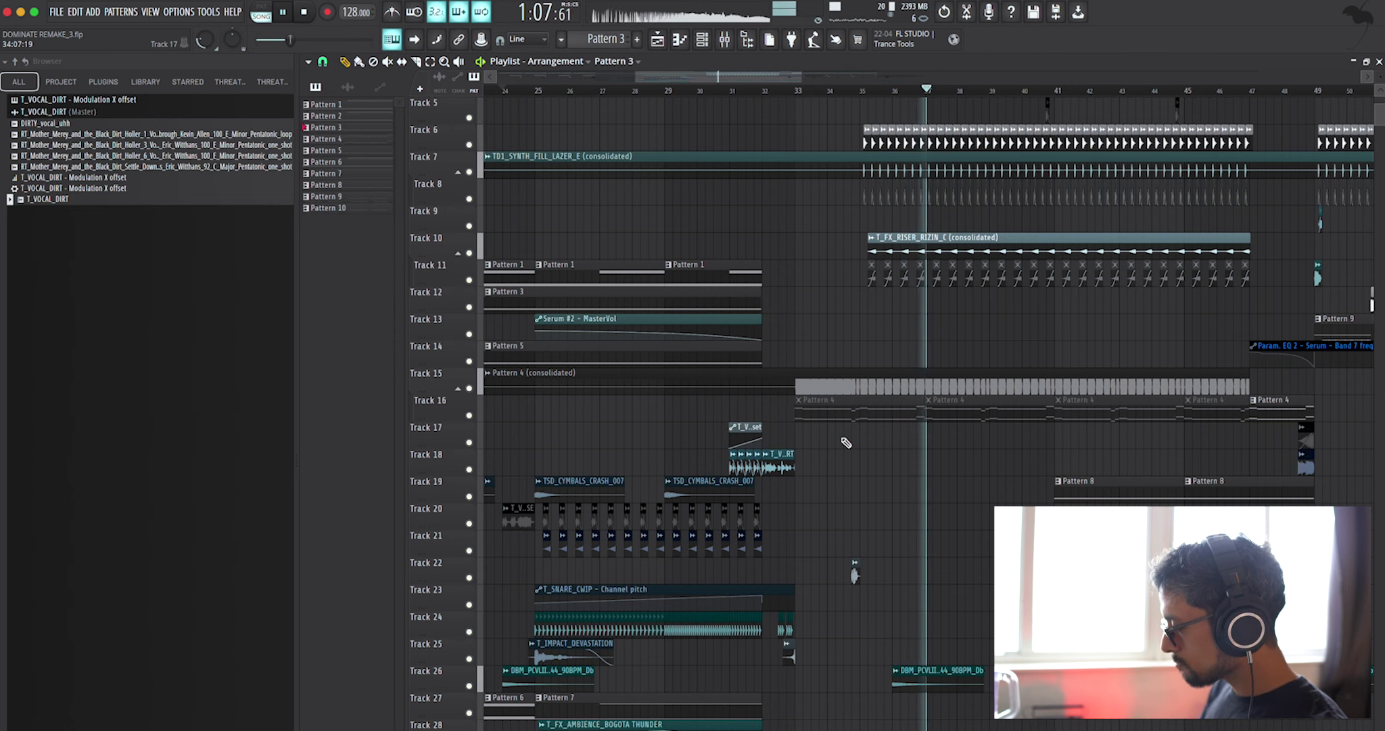
pyautogui.scroll(-3, 845, 443)
pyautogui.scroll(3, 846, 443)
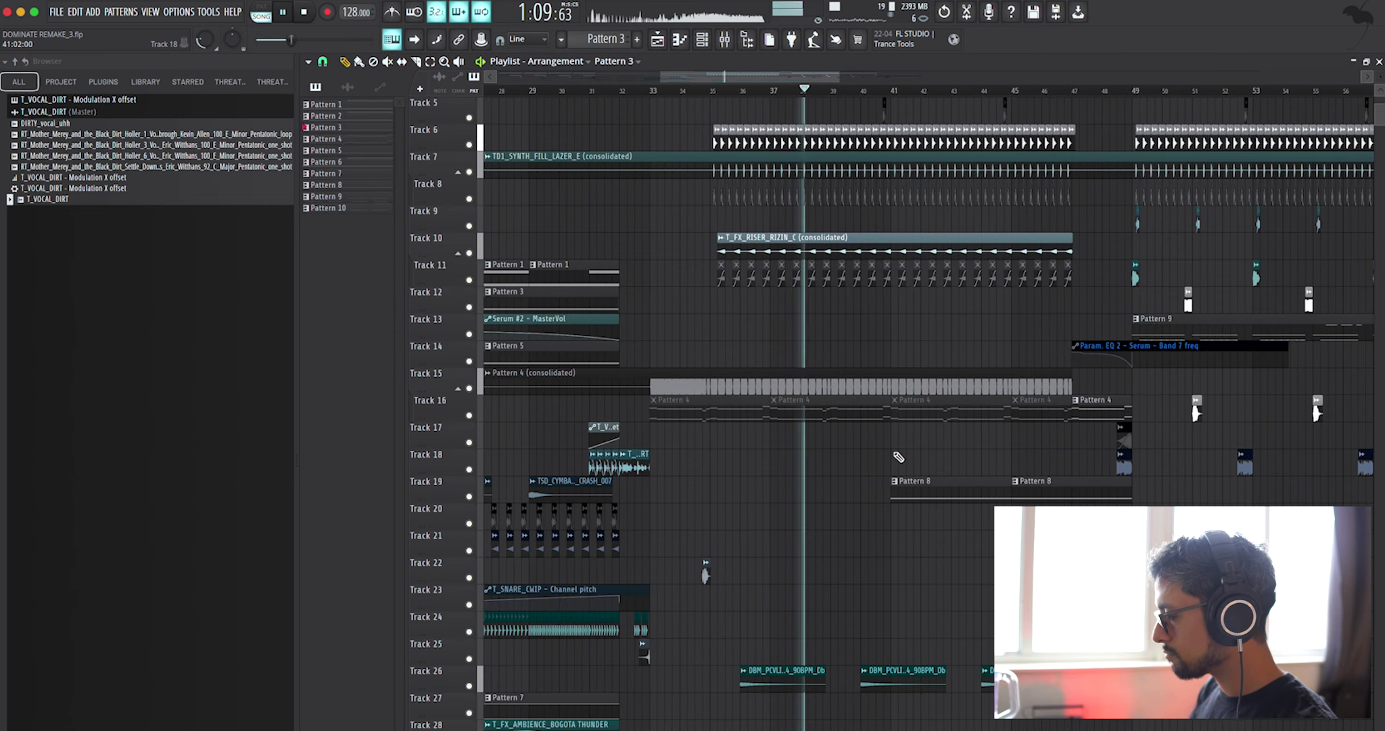
pyautogui.scroll(4, 898, 456)
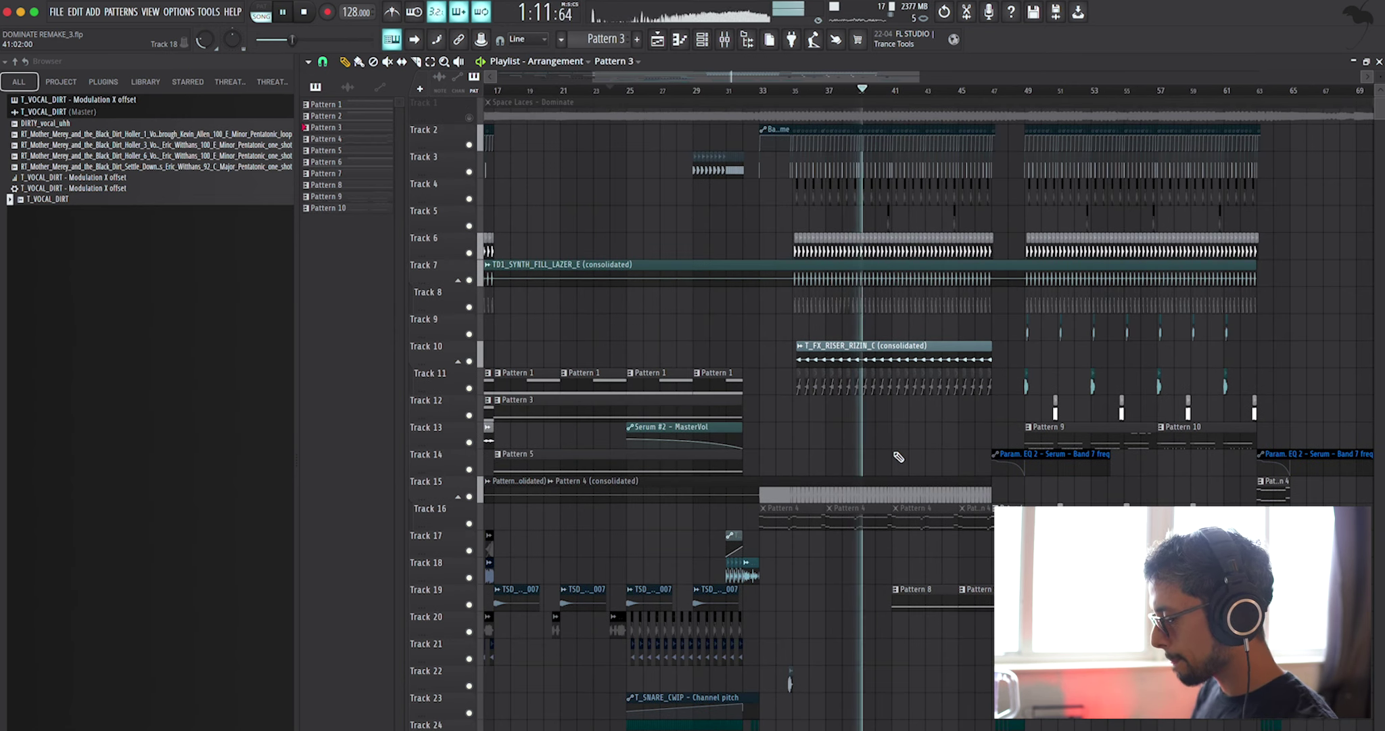
pyautogui.scroll(-4, 701, 515)
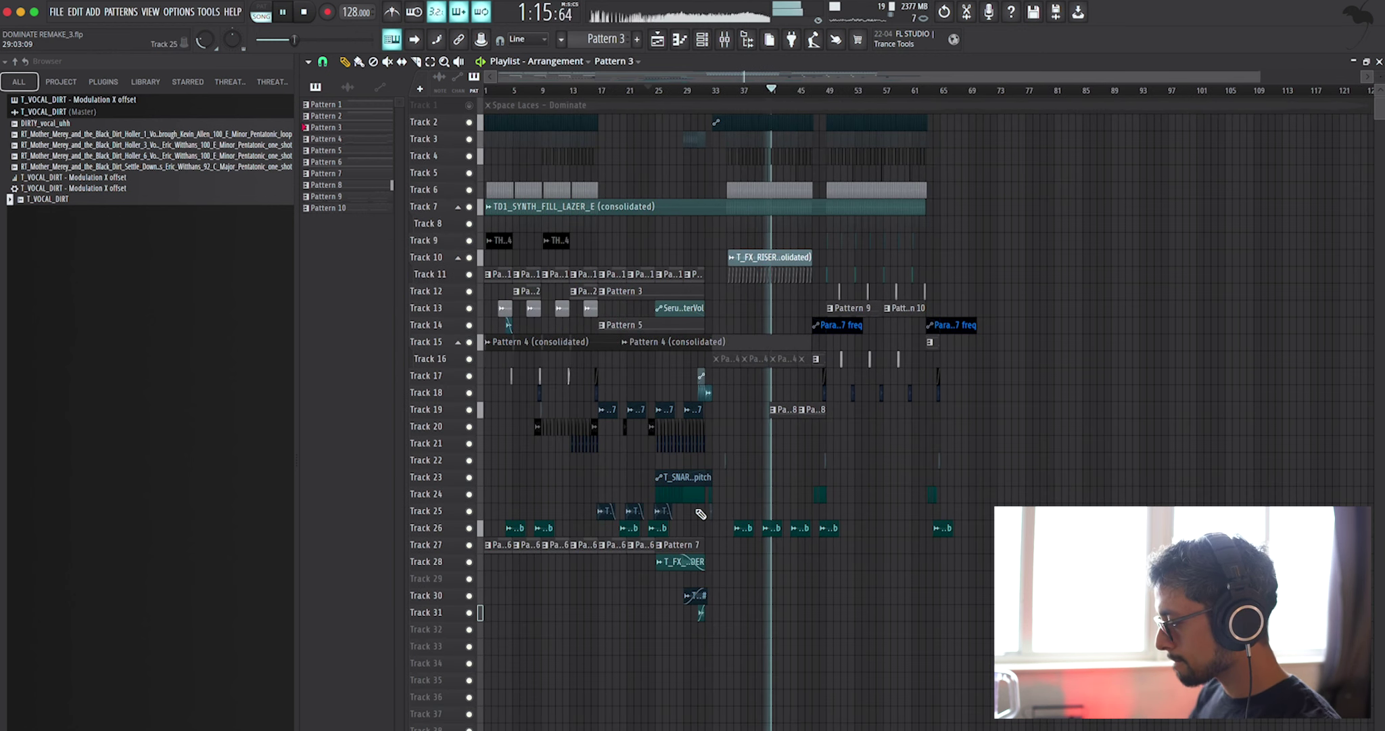
pyautogui.scroll(1, 796, 431)
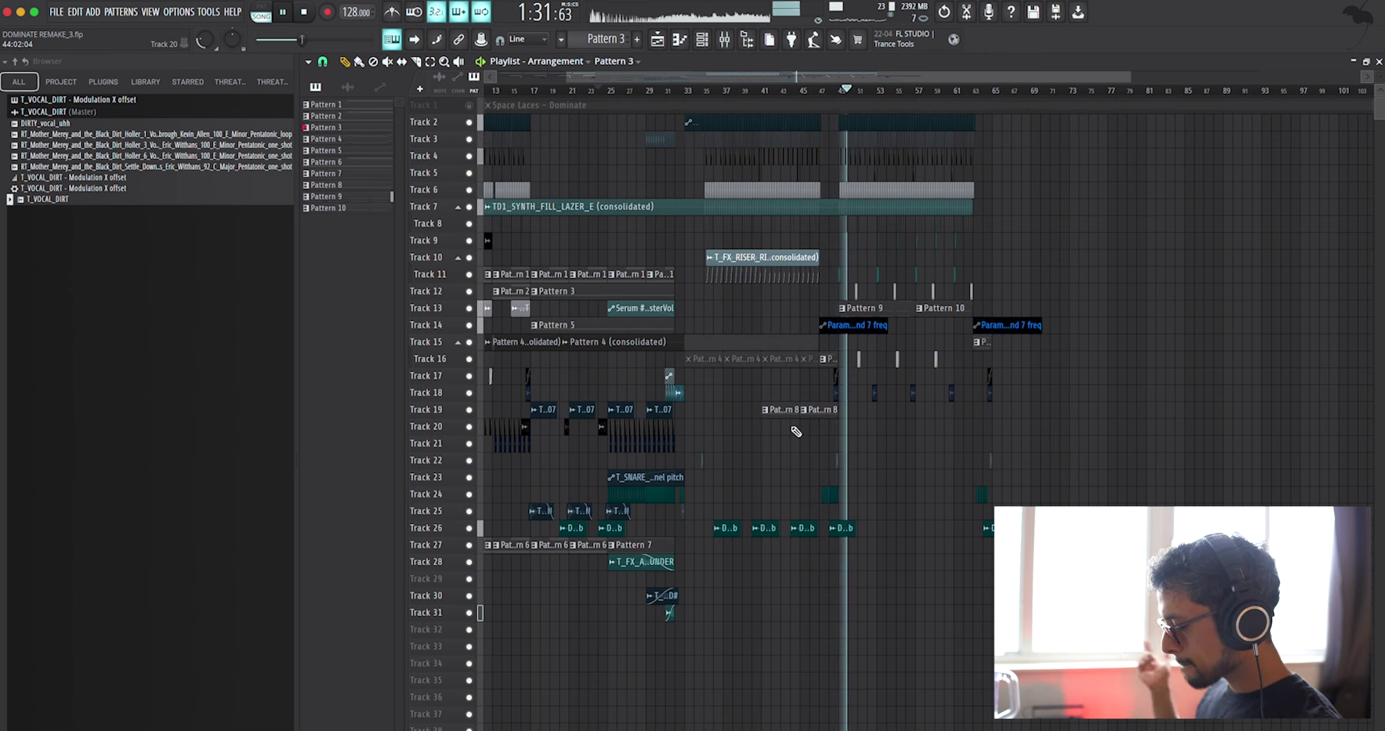
pyautogui.press('space')
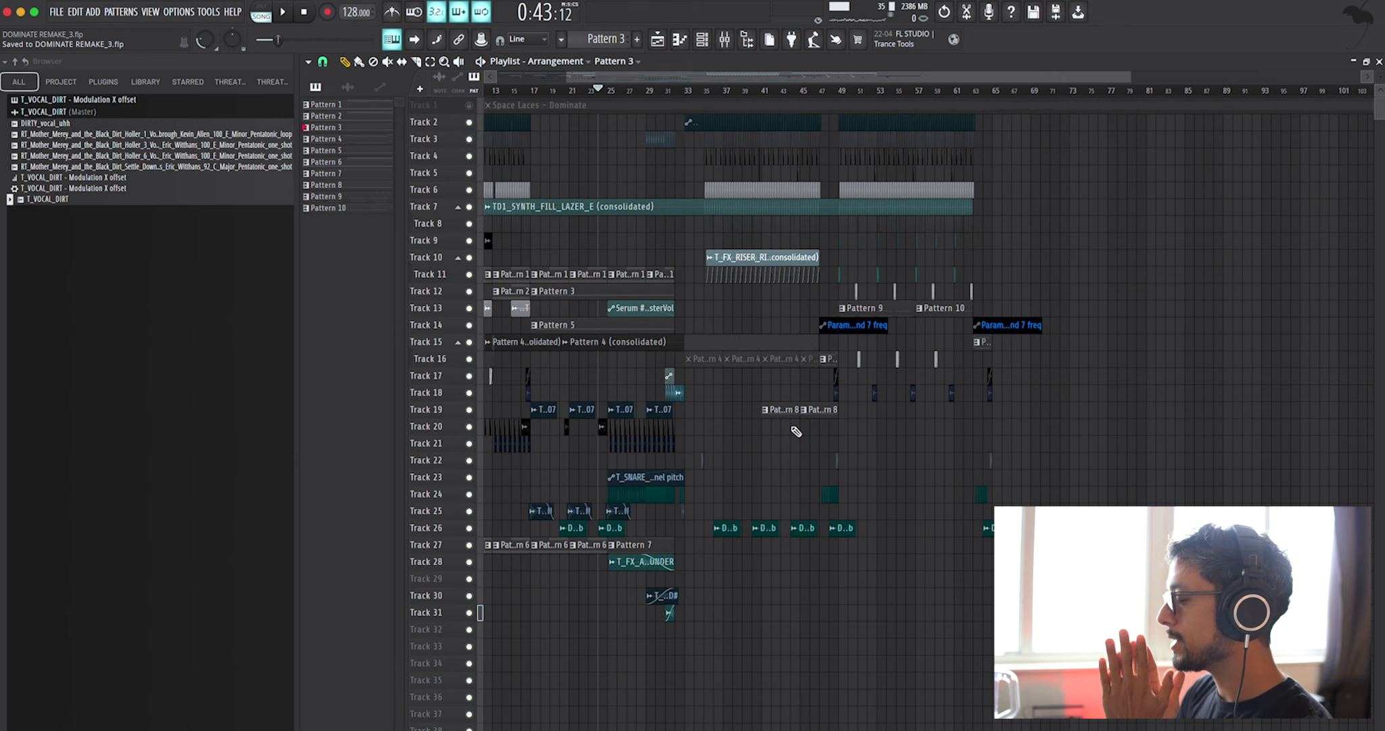
# - Inspect the sample and modulation settings of the T_VOCAL_DIRT clip that starts at bar 32
pyautogui.scroll(4, 608, 408)
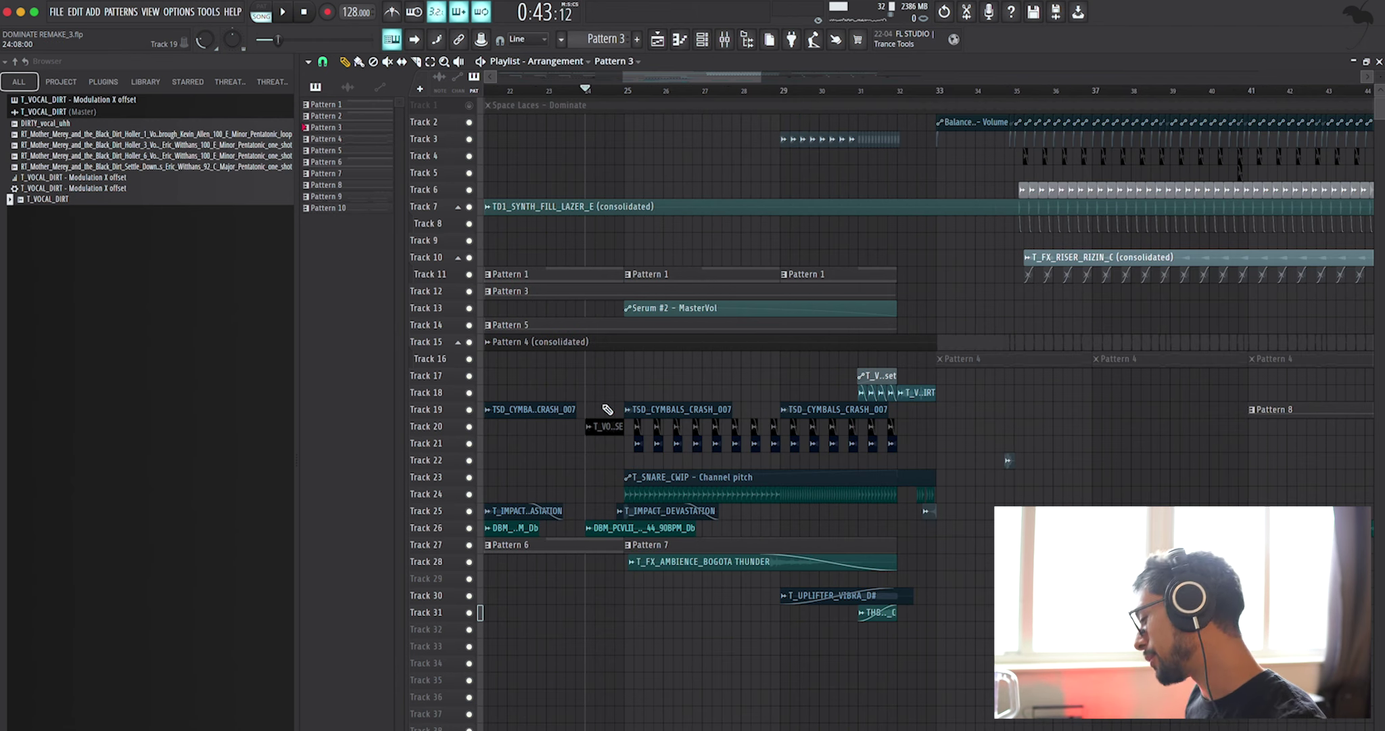
pyautogui.hscroll(4, 608, 409)
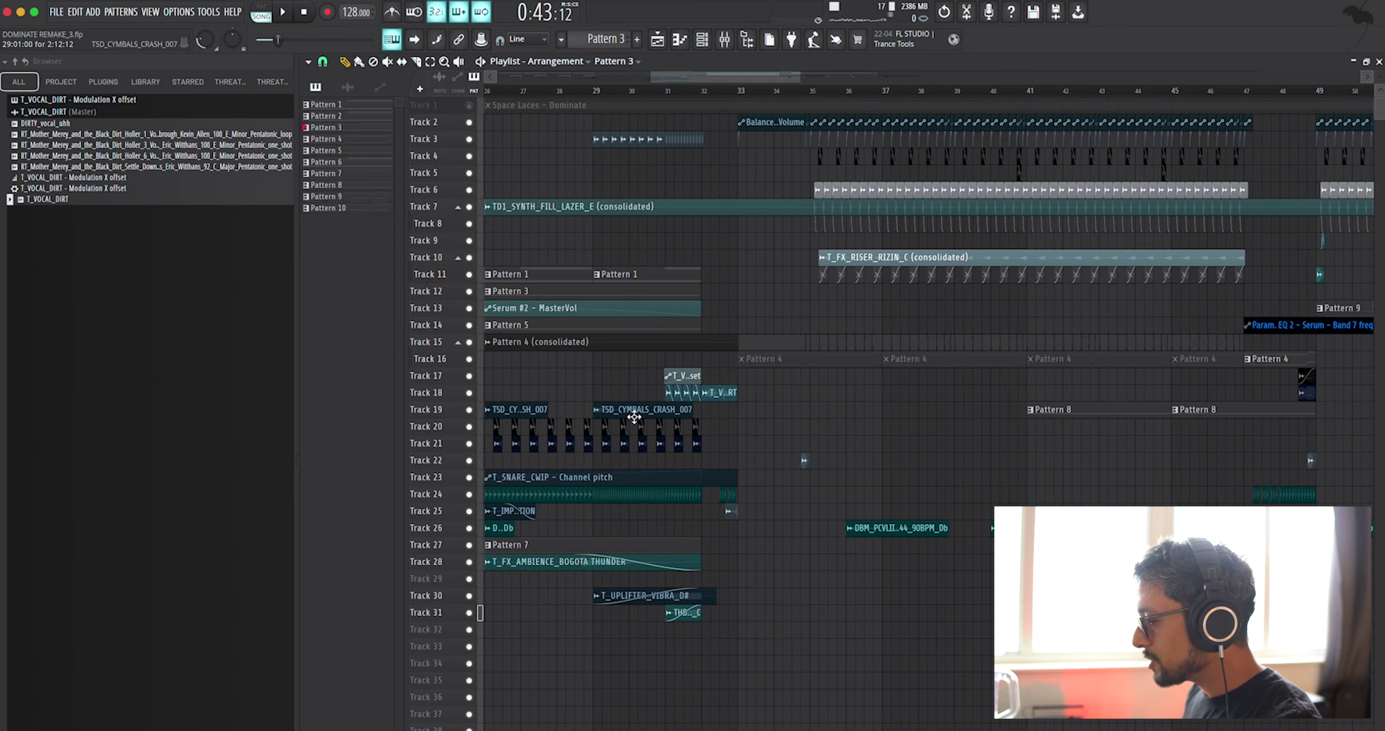
pyautogui.scroll(3, 747, 470)
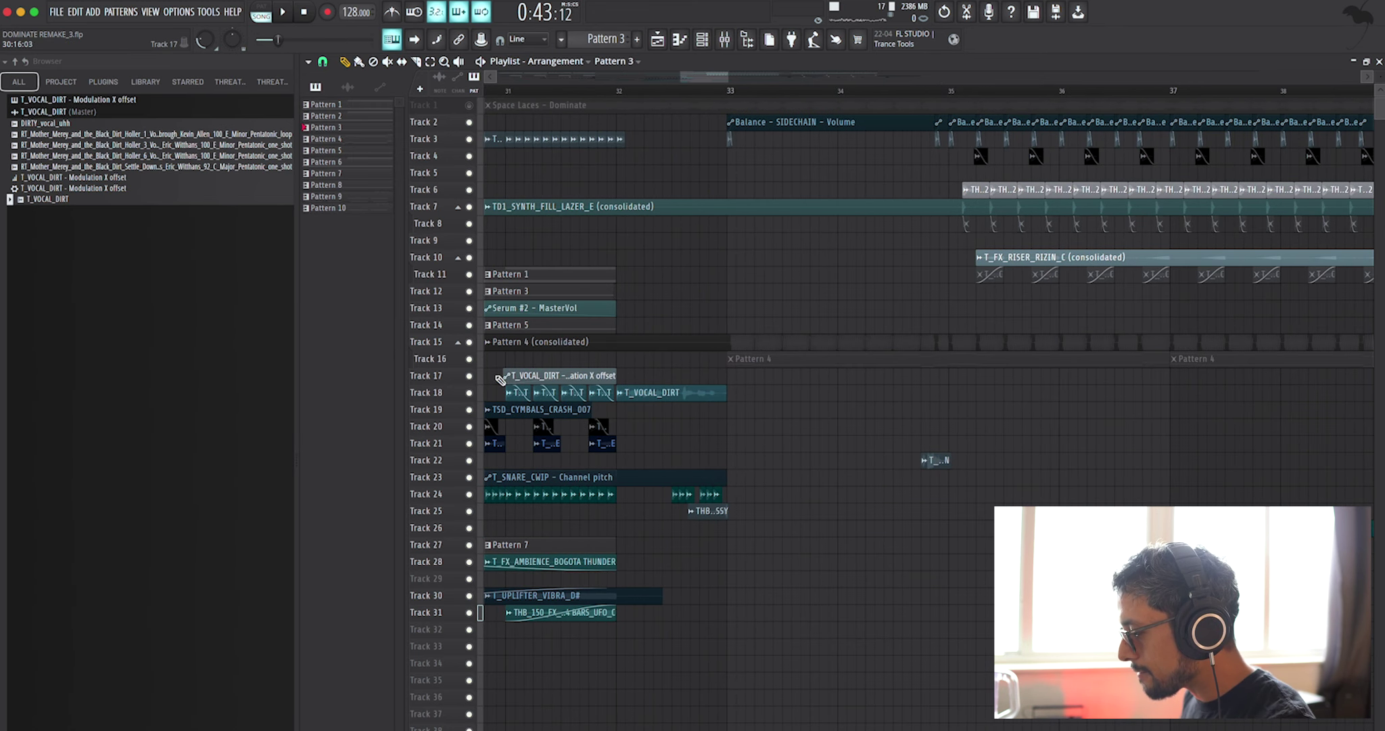
pyautogui.doubleClick(677, 387)
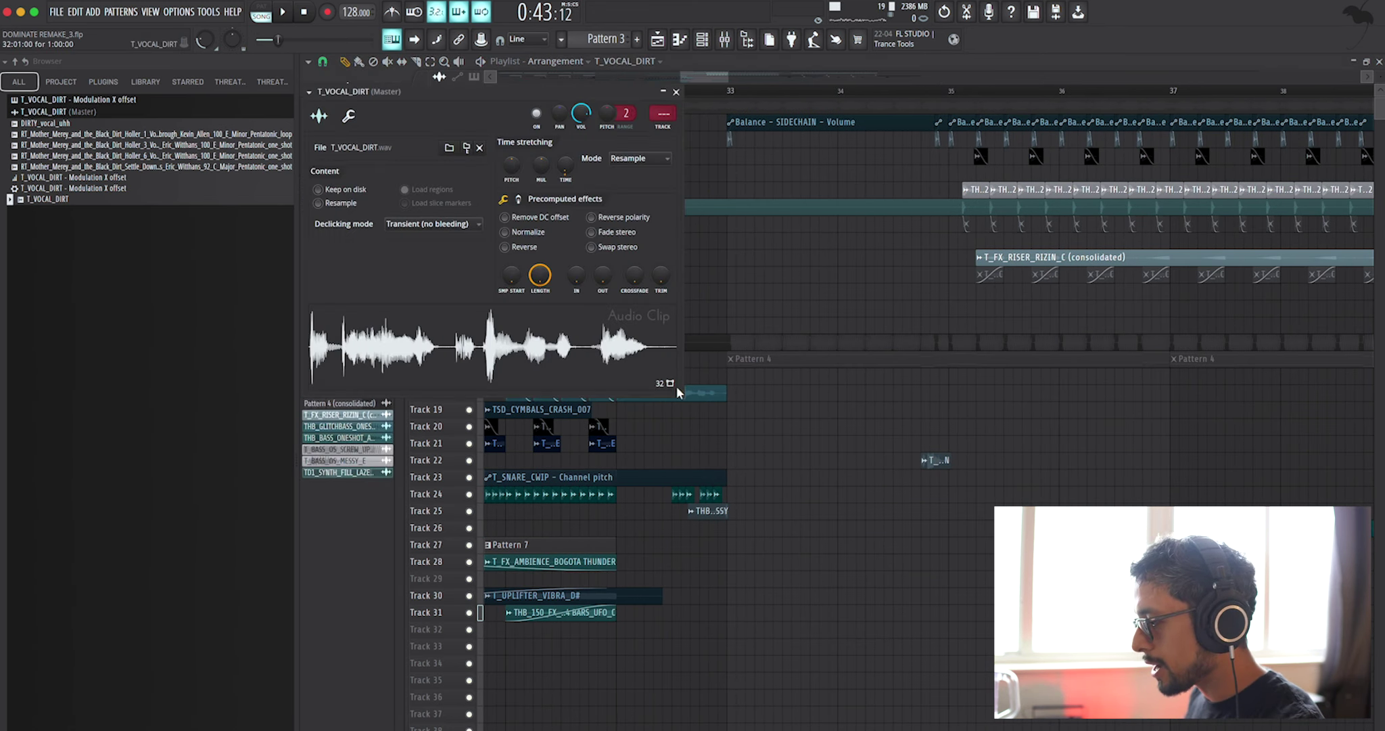
pyautogui.click(346, 119)
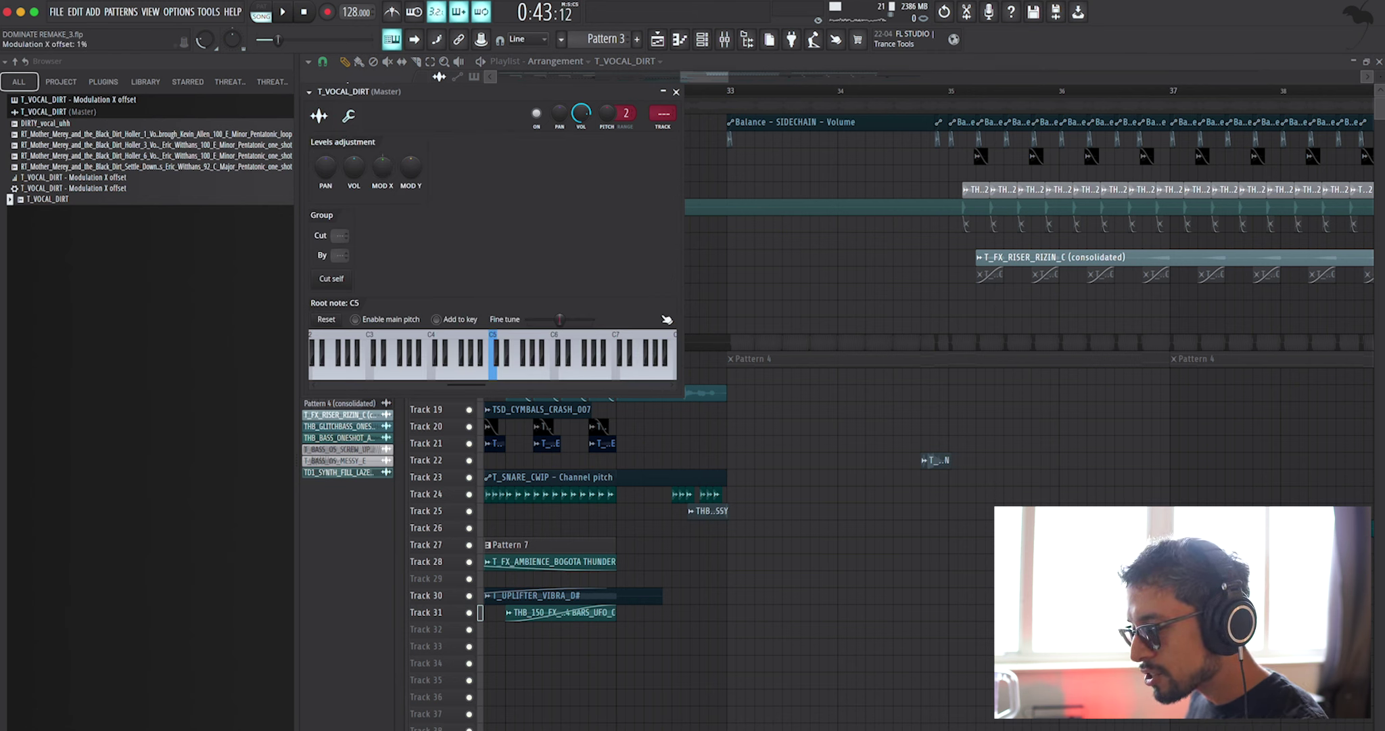
pyautogui.click(674, 90)
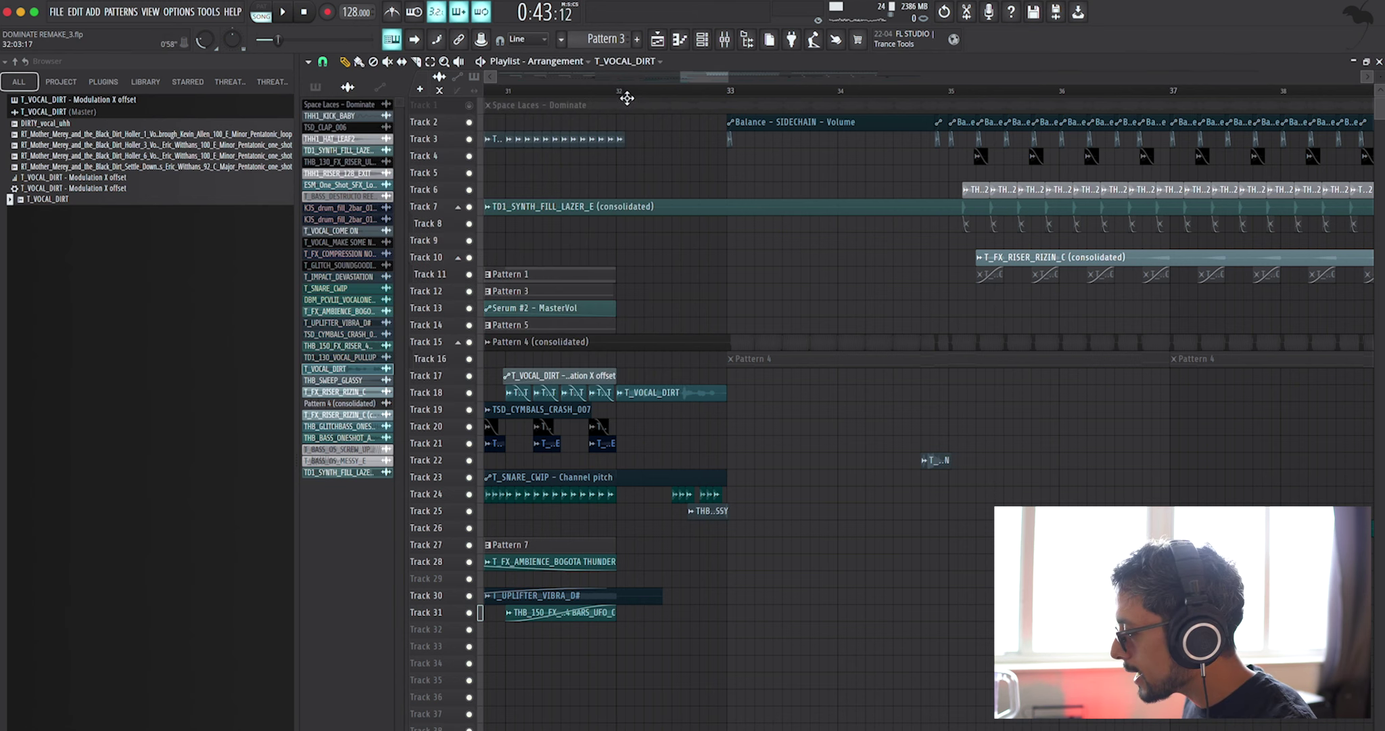
# - Play the vocal fill from bar 31 and examine the snare hits and sweep leading into bar 33
pyautogui.click(560, 97)
pyautogui.press('space')
pyautogui.scroll(-1, 813, 461)
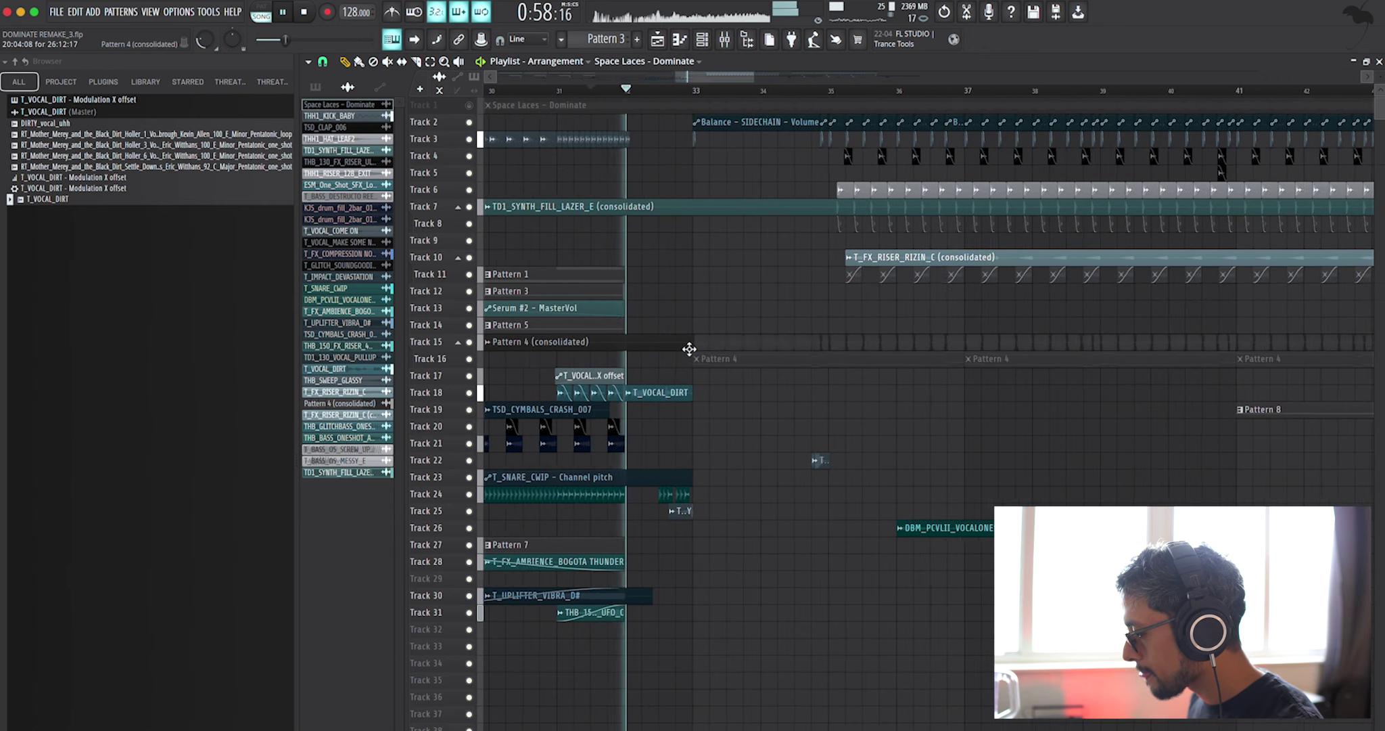
pyautogui.press('space')
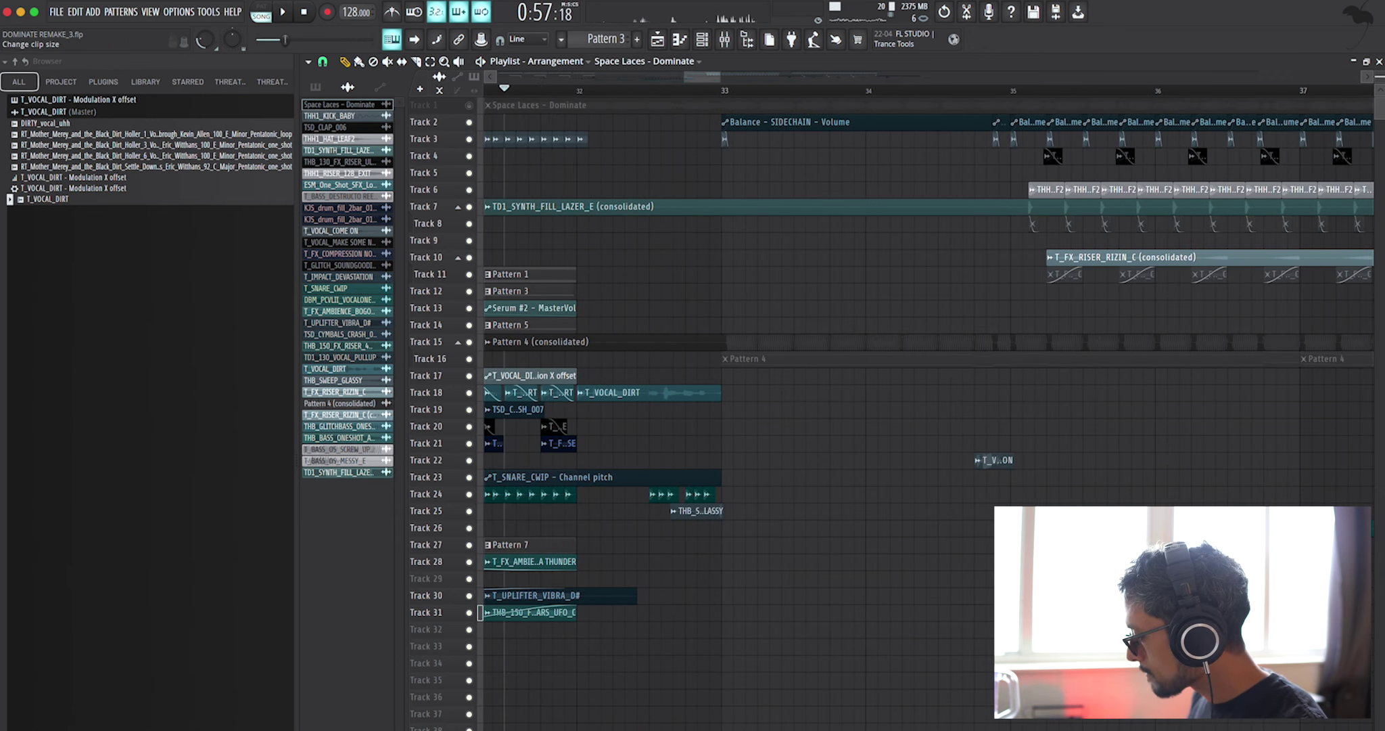
pyautogui.scroll(2, 634, 534)
pyautogui.scroll(-6, 984, 541)
pyautogui.scroll(3, 744, 406)
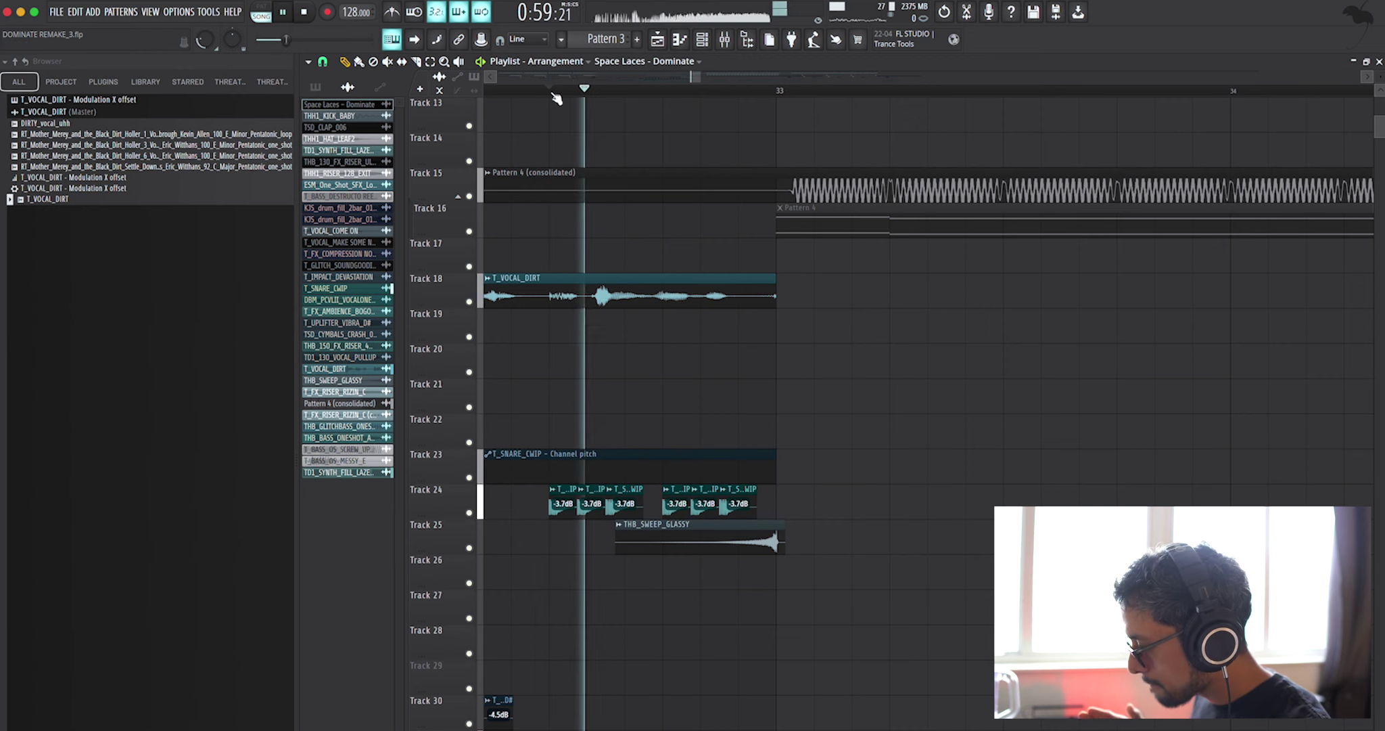
# - Set the playlist's snap resolution to Step
pyautogui.click(324, 61)
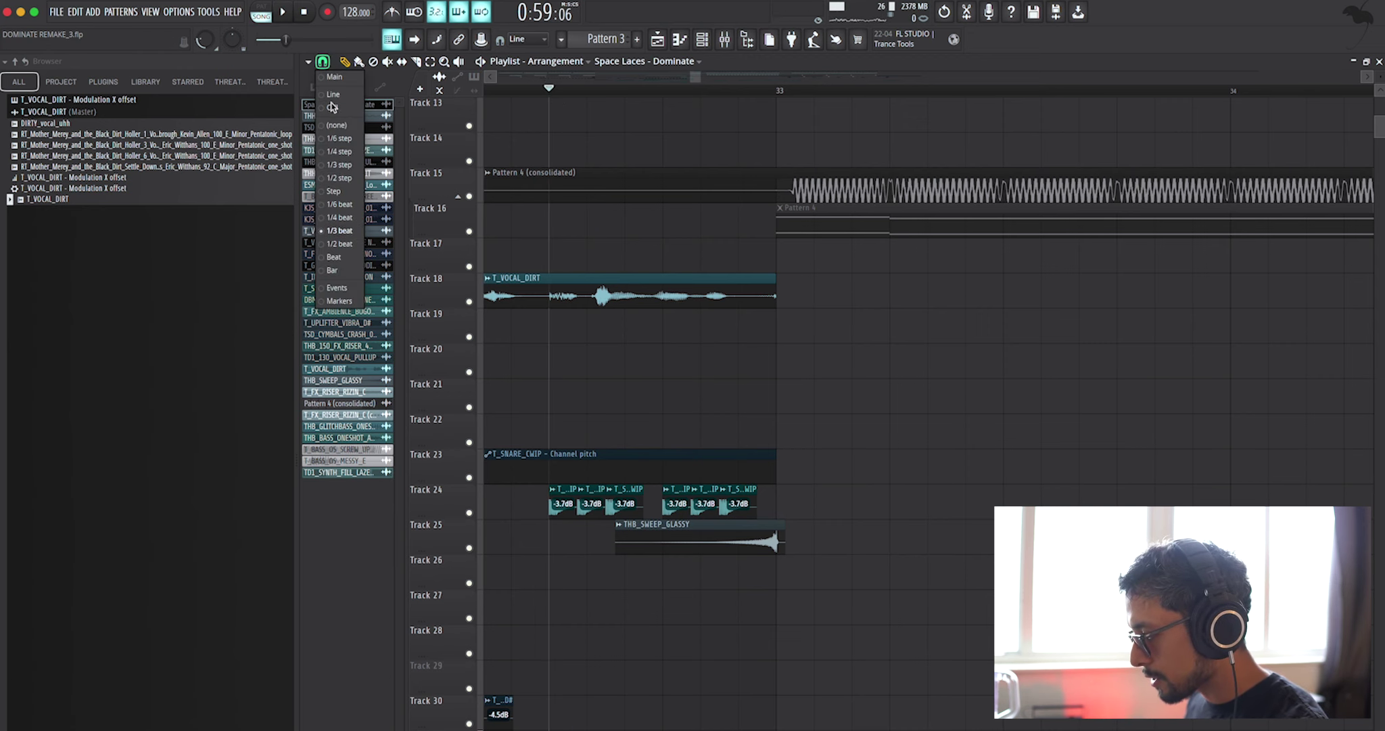
pyautogui.click(334, 160)
pyautogui.click(334, 161)
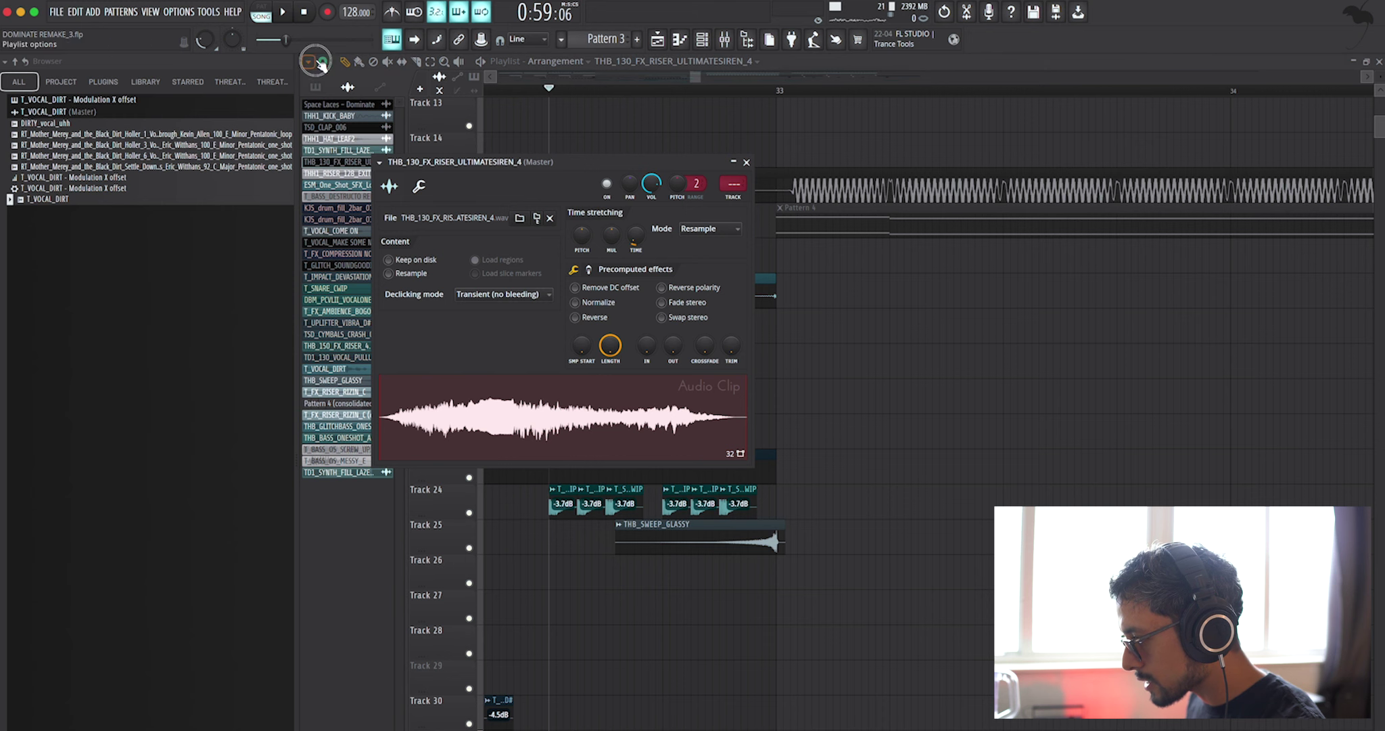
pyautogui.click(323, 62)
pyautogui.click(335, 149)
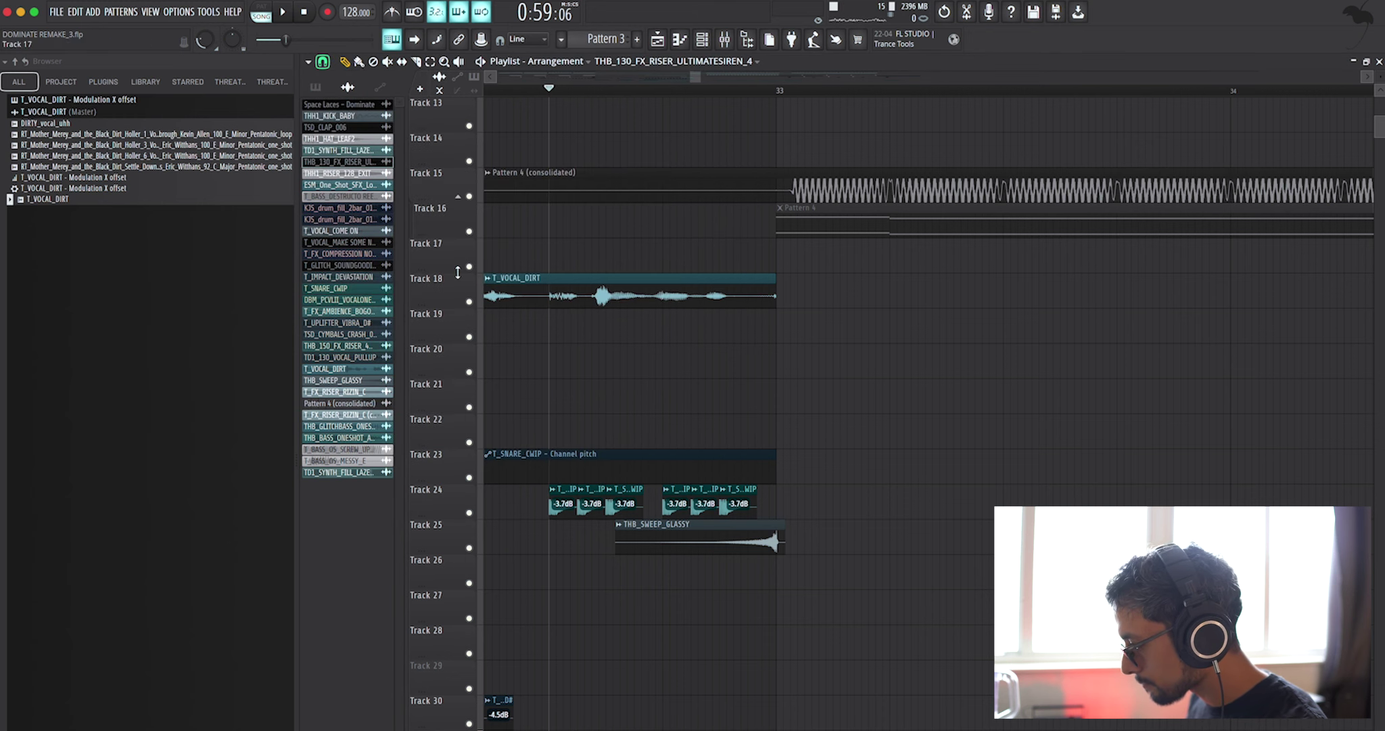
pyautogui.keyDown('ctrl'); pyautogui.scroll(2, 599, 421); pyautogui.keyUp('ctrl')
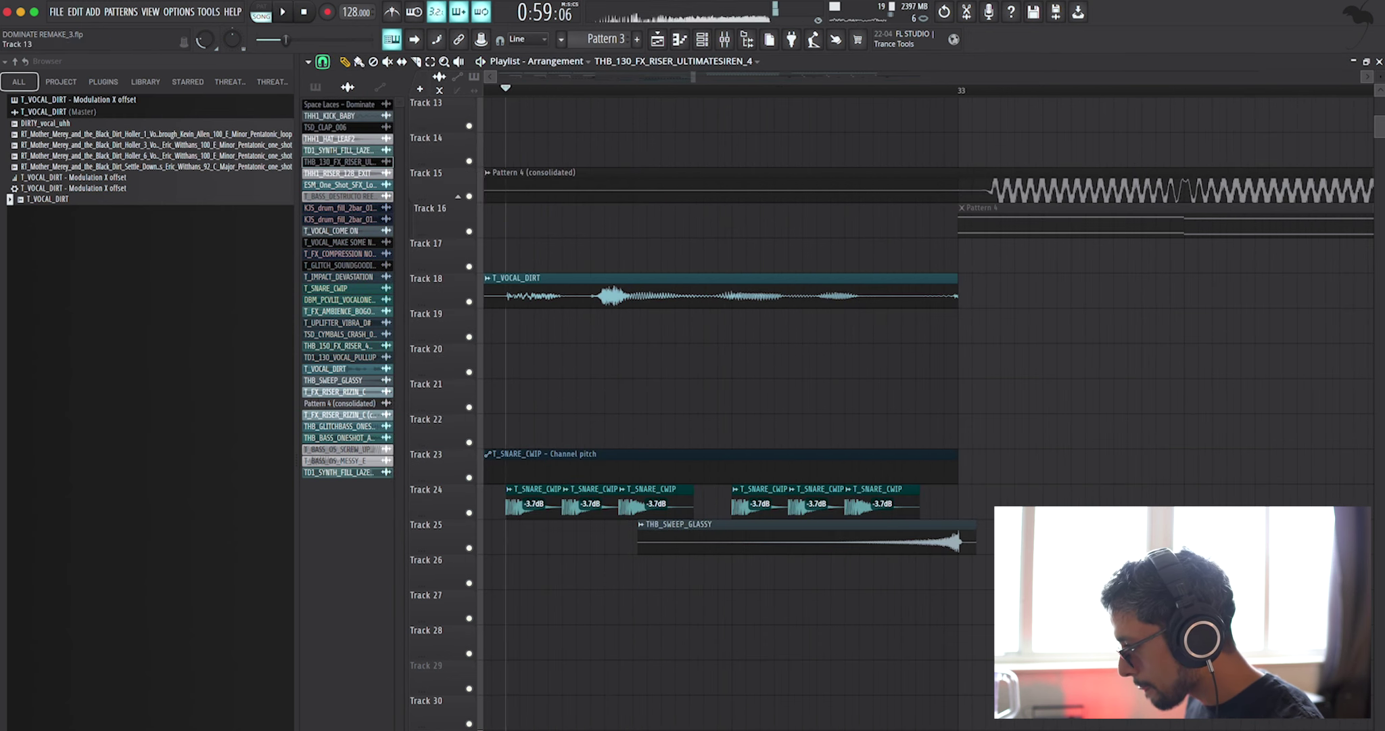
pyautogui.click(324, 62)
pyautogui.click(345, 193)
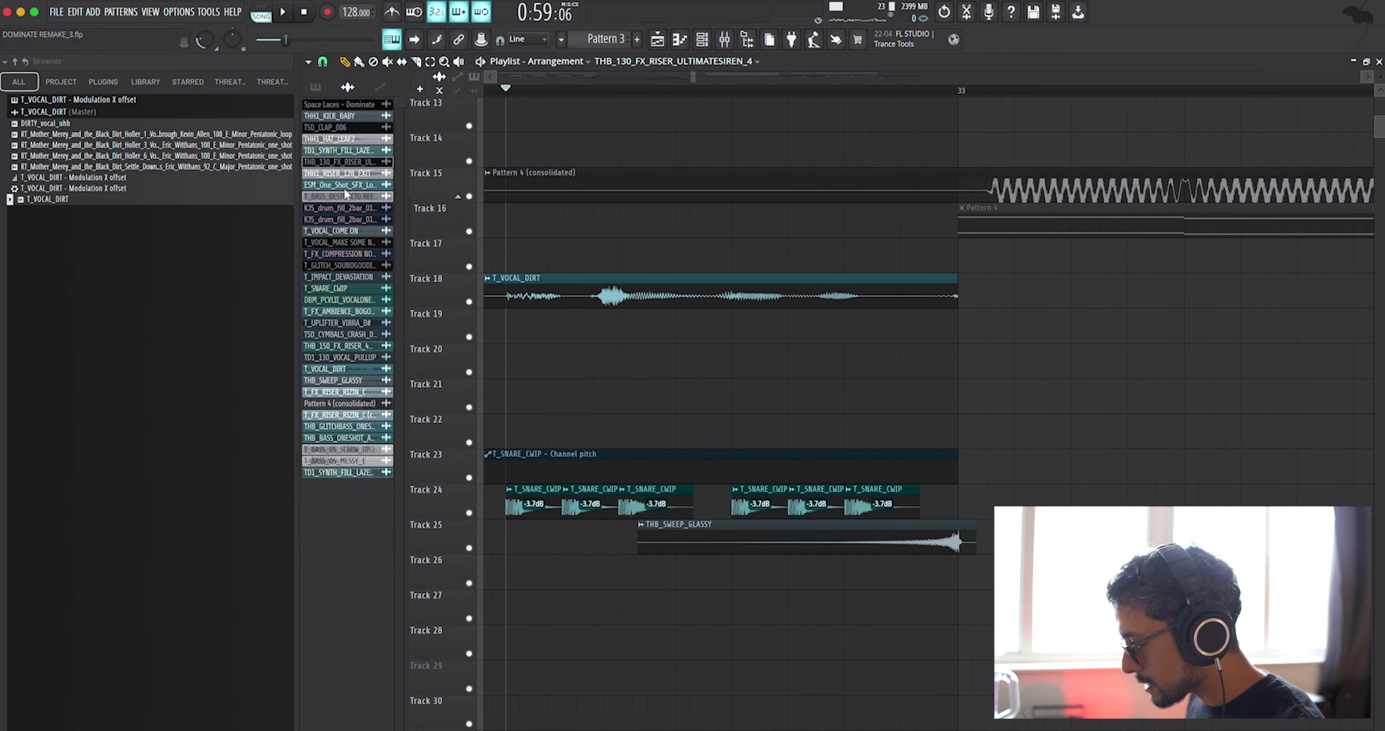
# - Play the snare hits before bar 33 and inspect the THB_SWEEP_GLASSY clip's sample settings
pyautogui.keyDown('ctrl'); pyautogui.scroll(-2, 549, 566); pyautogui.keyUp('ctrl')
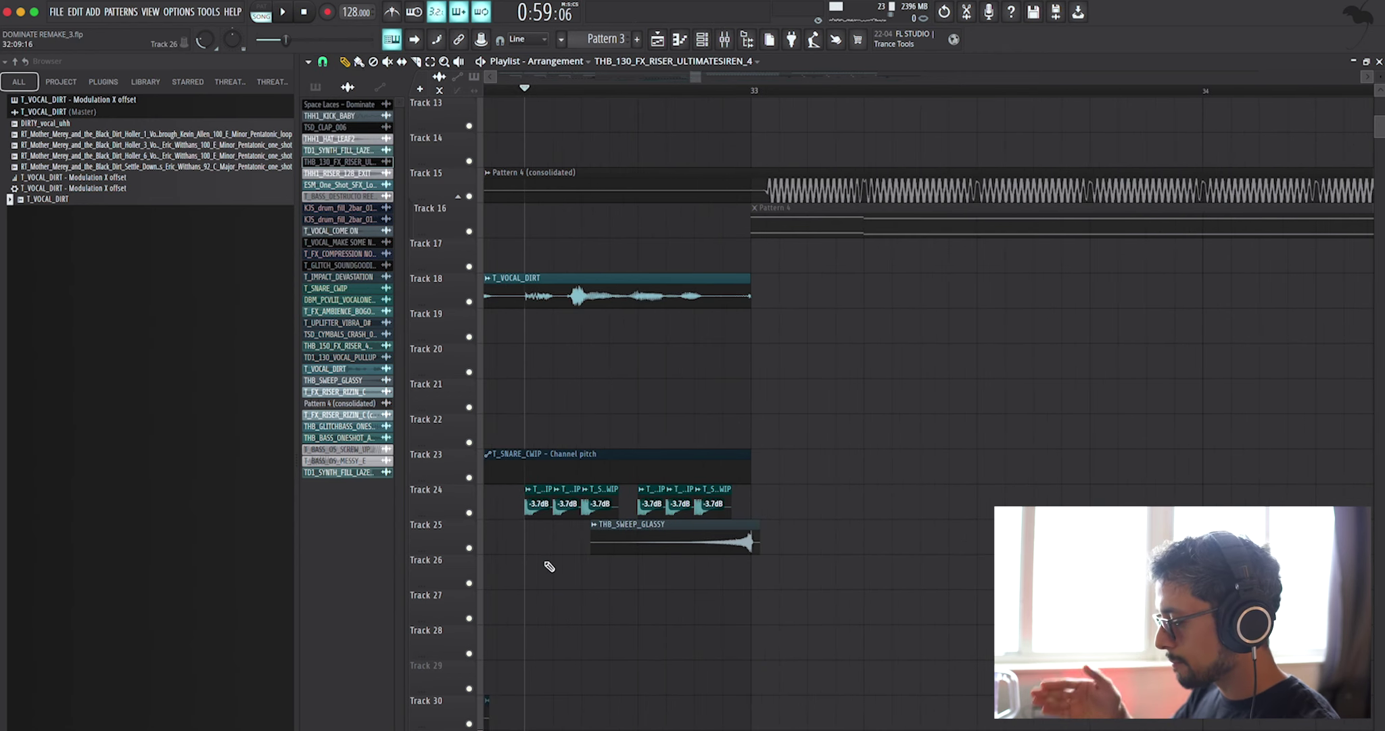
pyautogui.press('space')
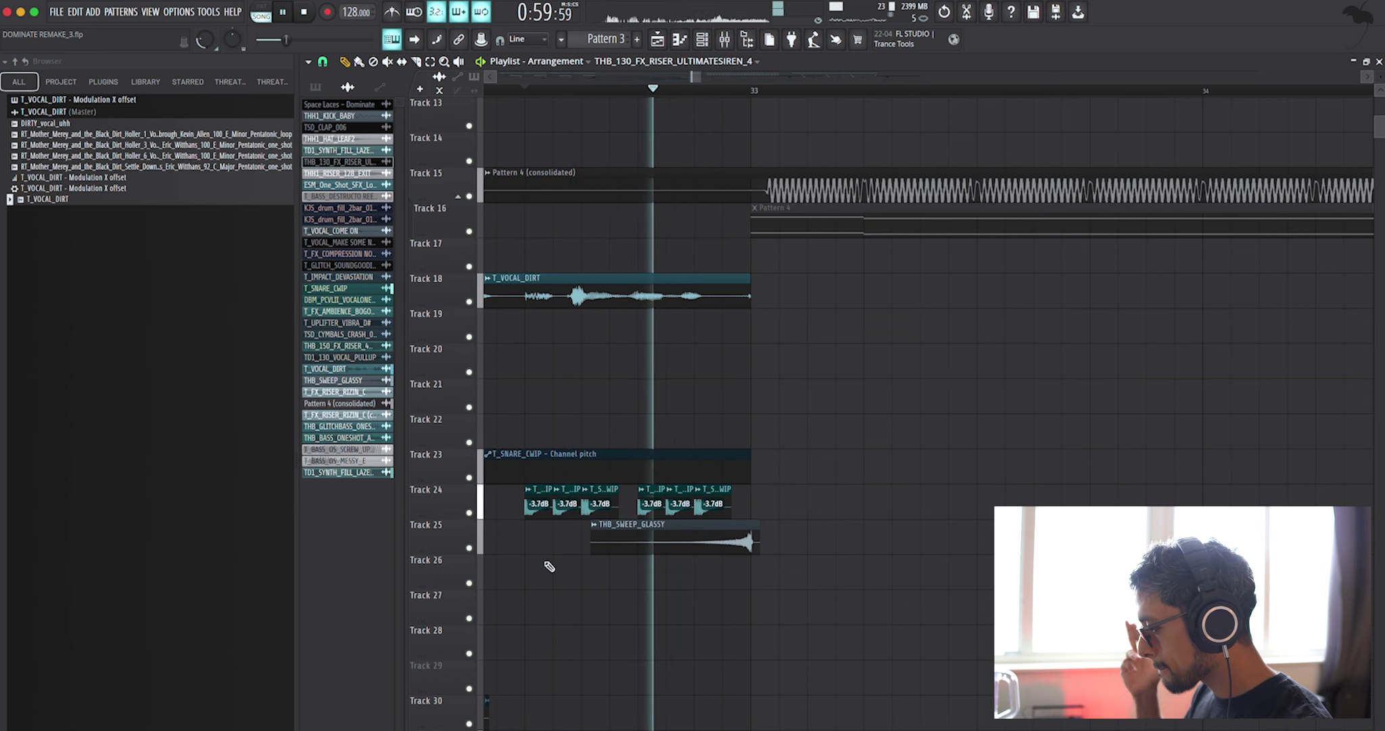
pyautogui.press('space')
pyautogui.doubleClick(681, 527)
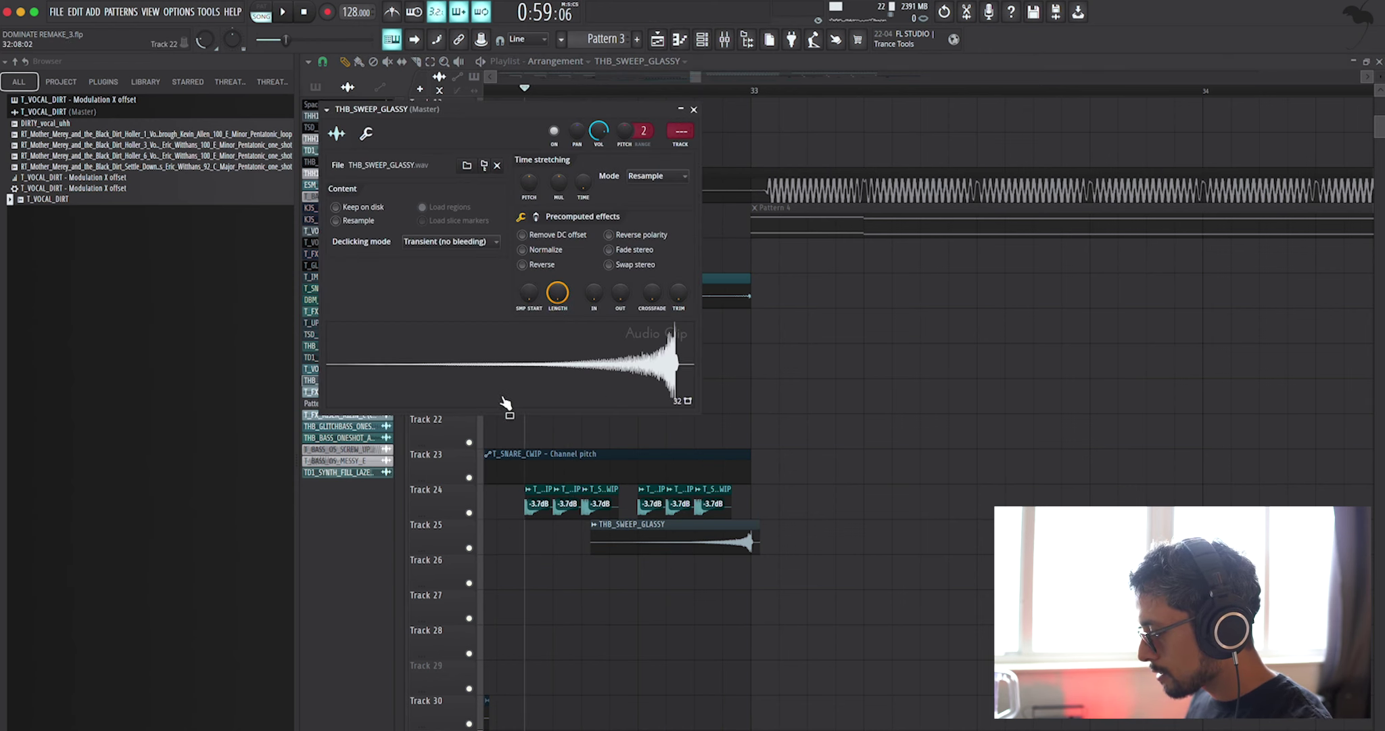
pyautogui.click(694, 109)
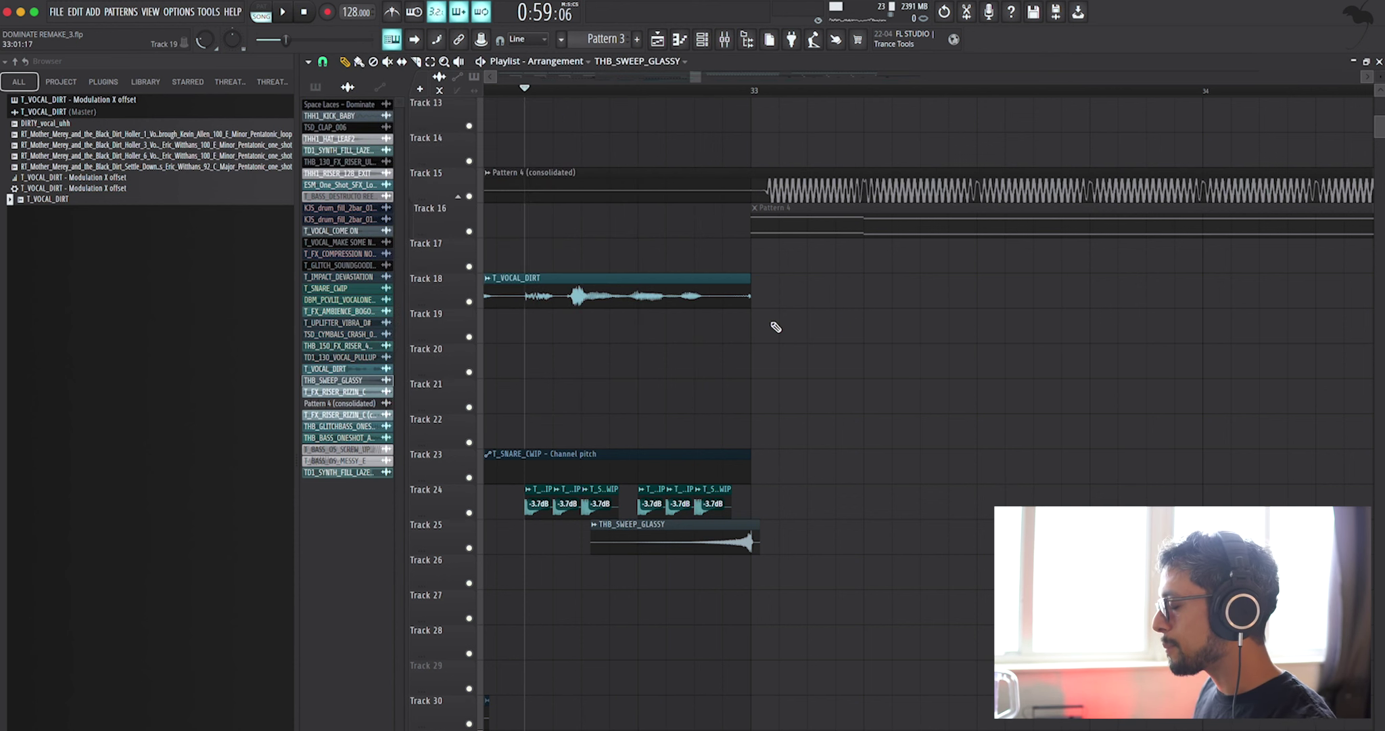
# - Add a short fade-out to the end of the T_VOCAL_DIRT clip before bar 33
pyautogui.scroll(-3, 776, 327)
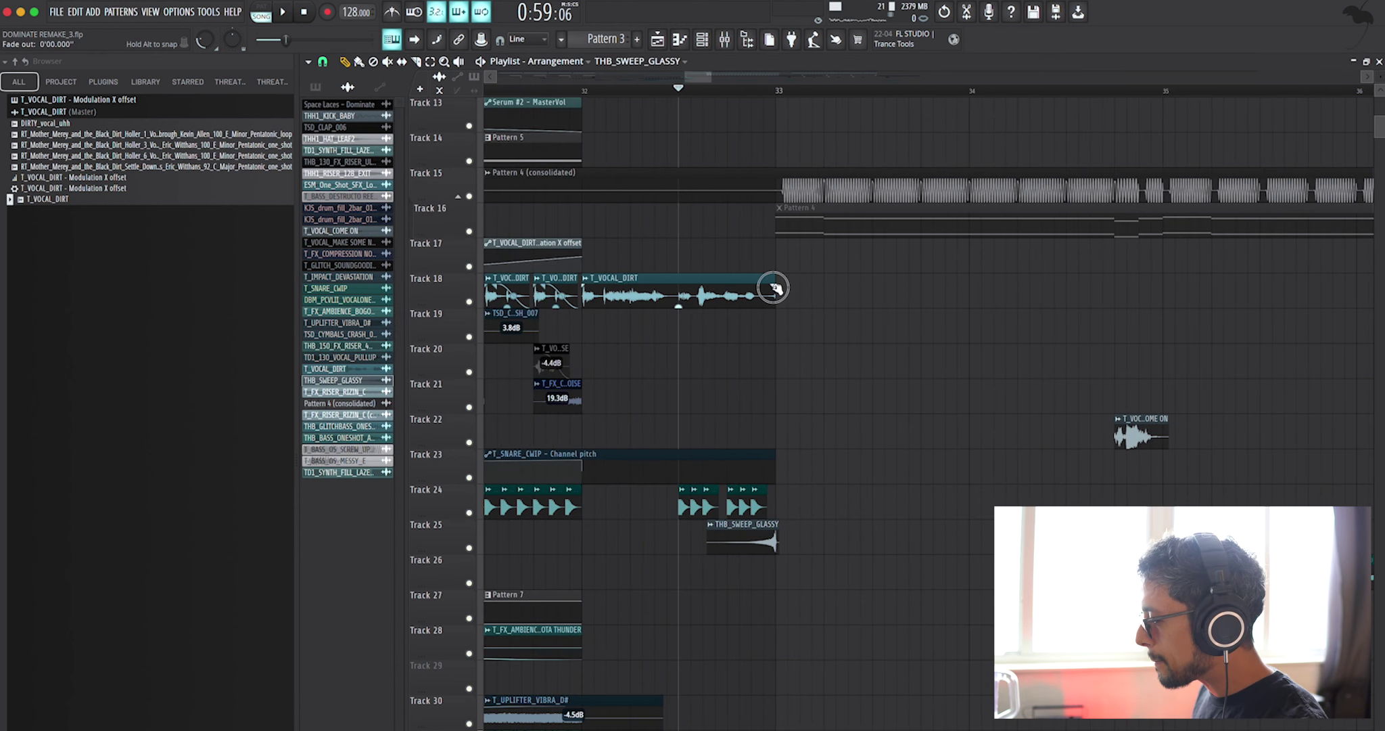
pyautogui.scroll(3, 852, 411)
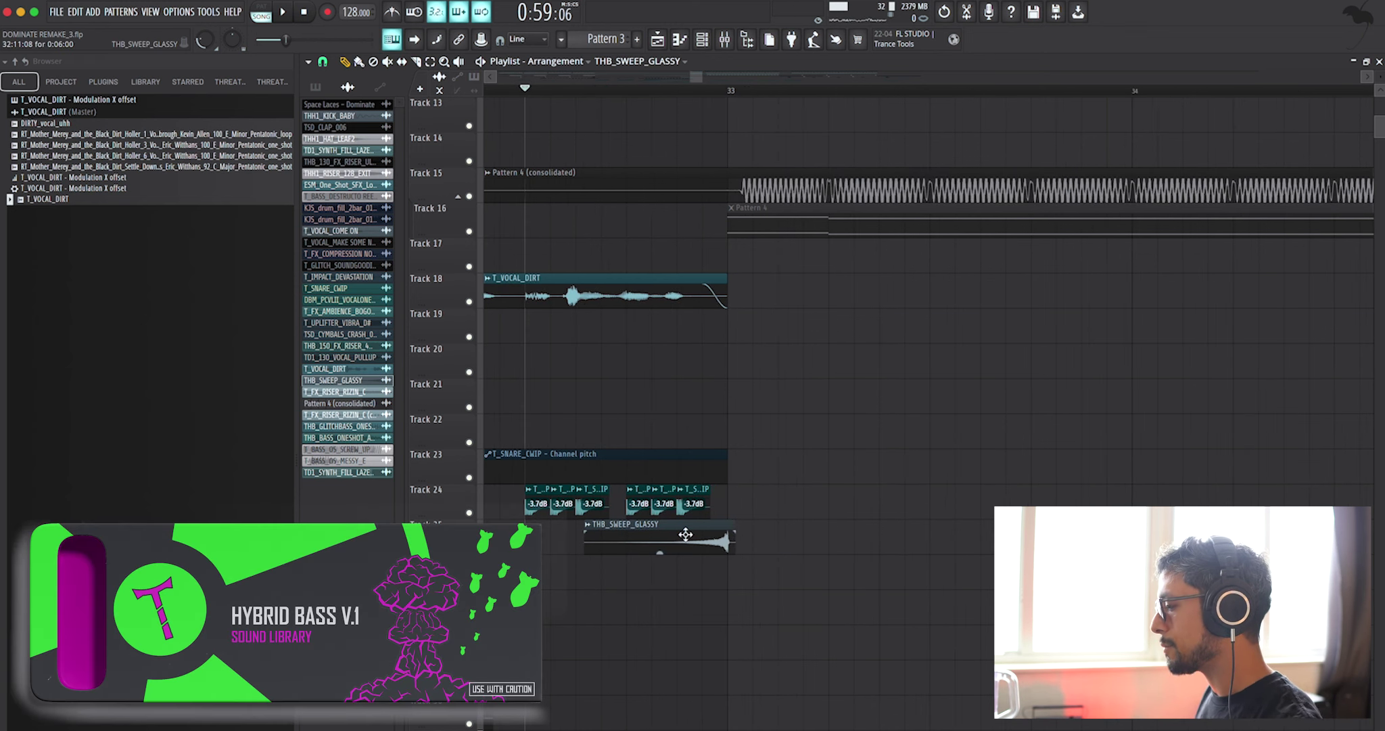
# - Mute the consolidated Pattern 4 audio on Track 15, unmute the Pattern 4 clip on Track 16, and play from bar 33
pyautogui.scroll(4, 854, 448)
pyautogui.scroll(-2, 992, 333)
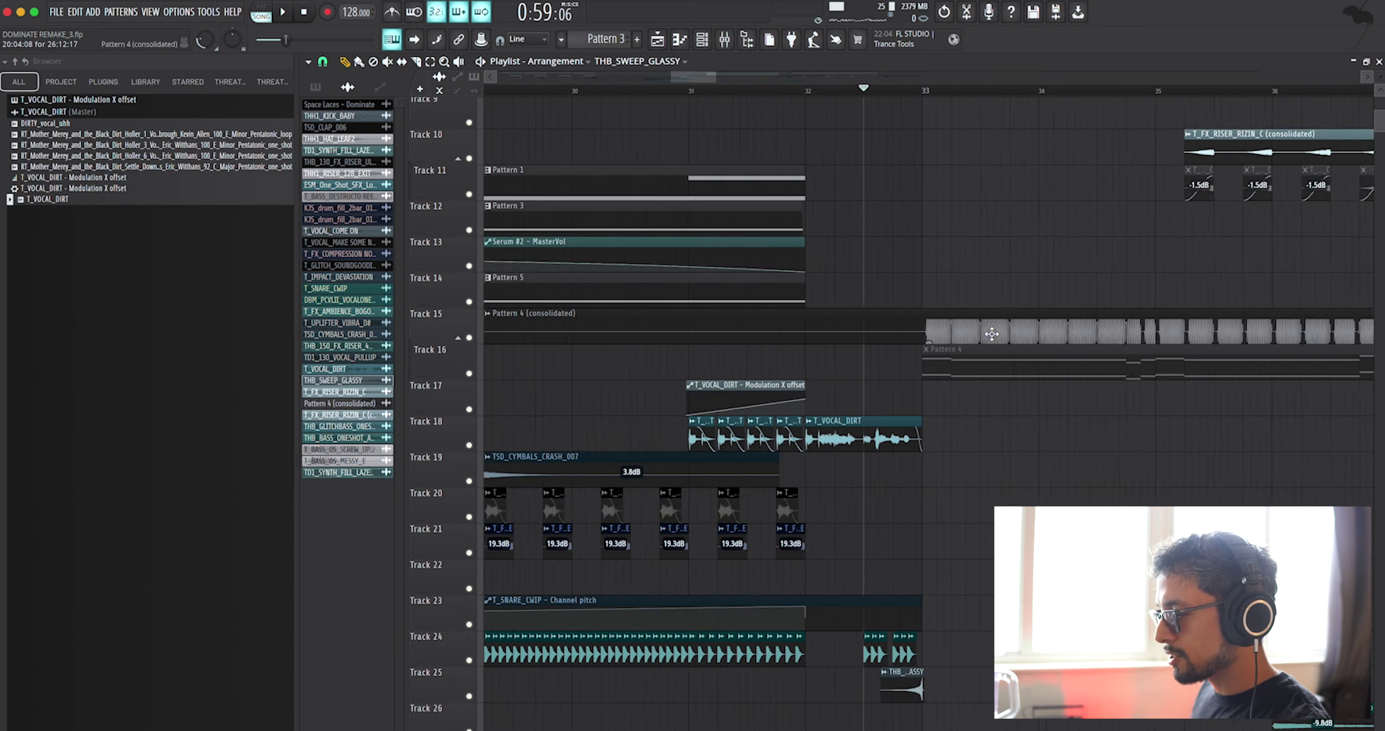
pyautogui.scroll(7, 991, 333)
pyautogui.scroll(-1, 992, 333)
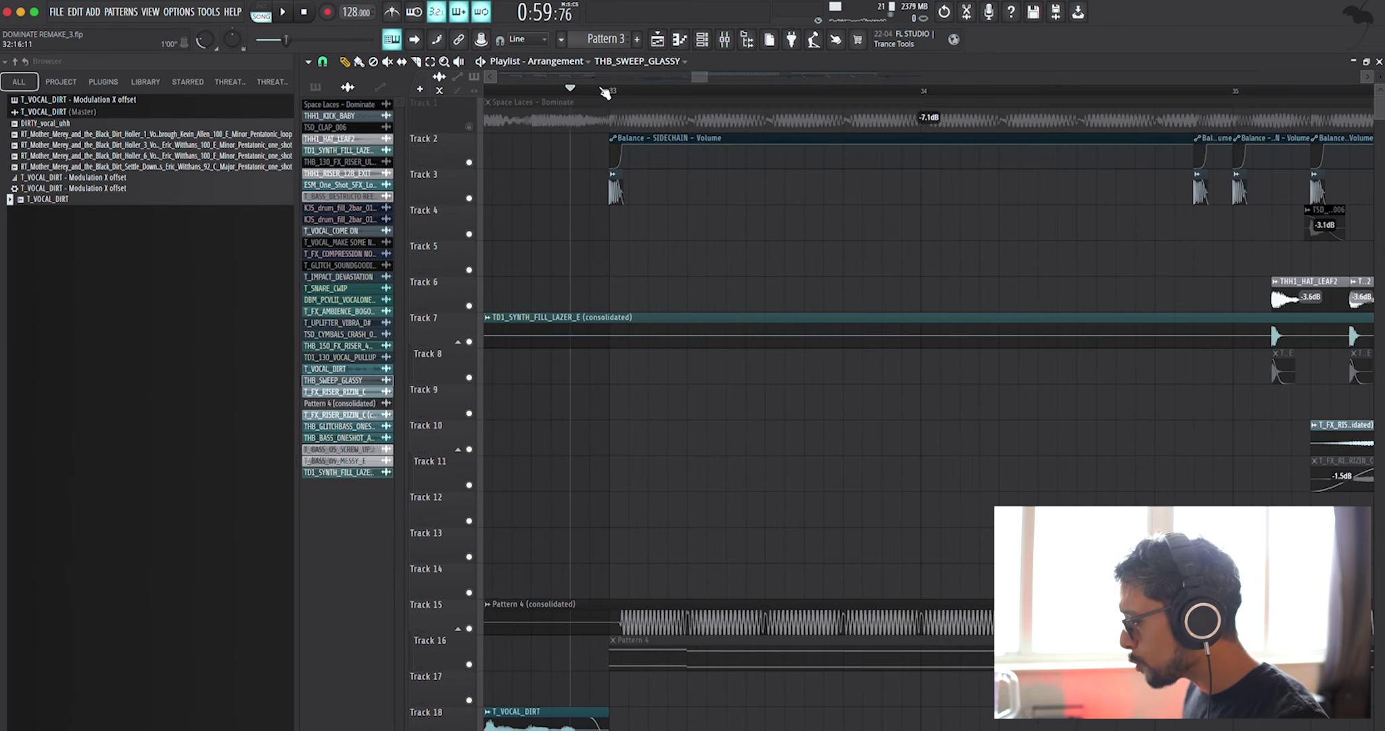
pyautogui.scroll(3, 710, 339)
pyautogui.moveTo(468, 627); pyautogui.dragTo(468, 663)
pyautogui.click(468, 663)
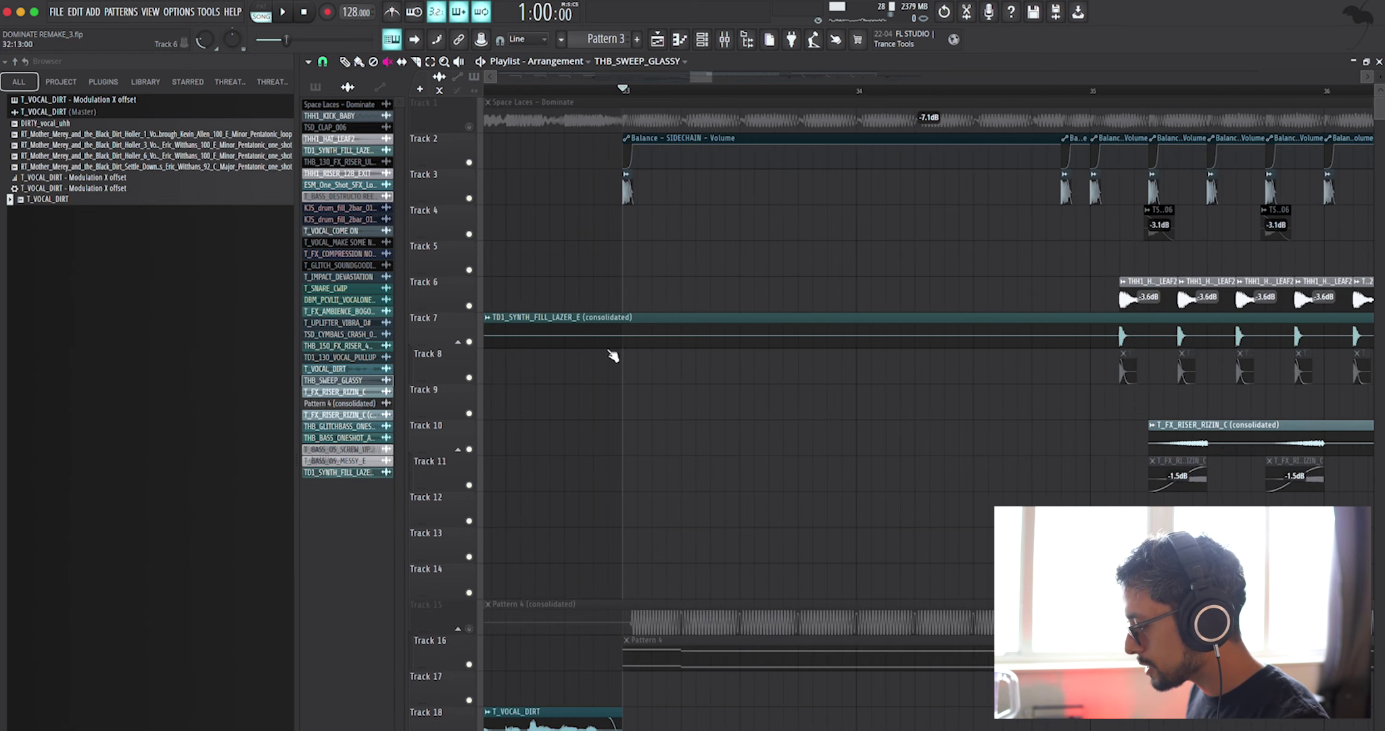
pyautogui.press('space')
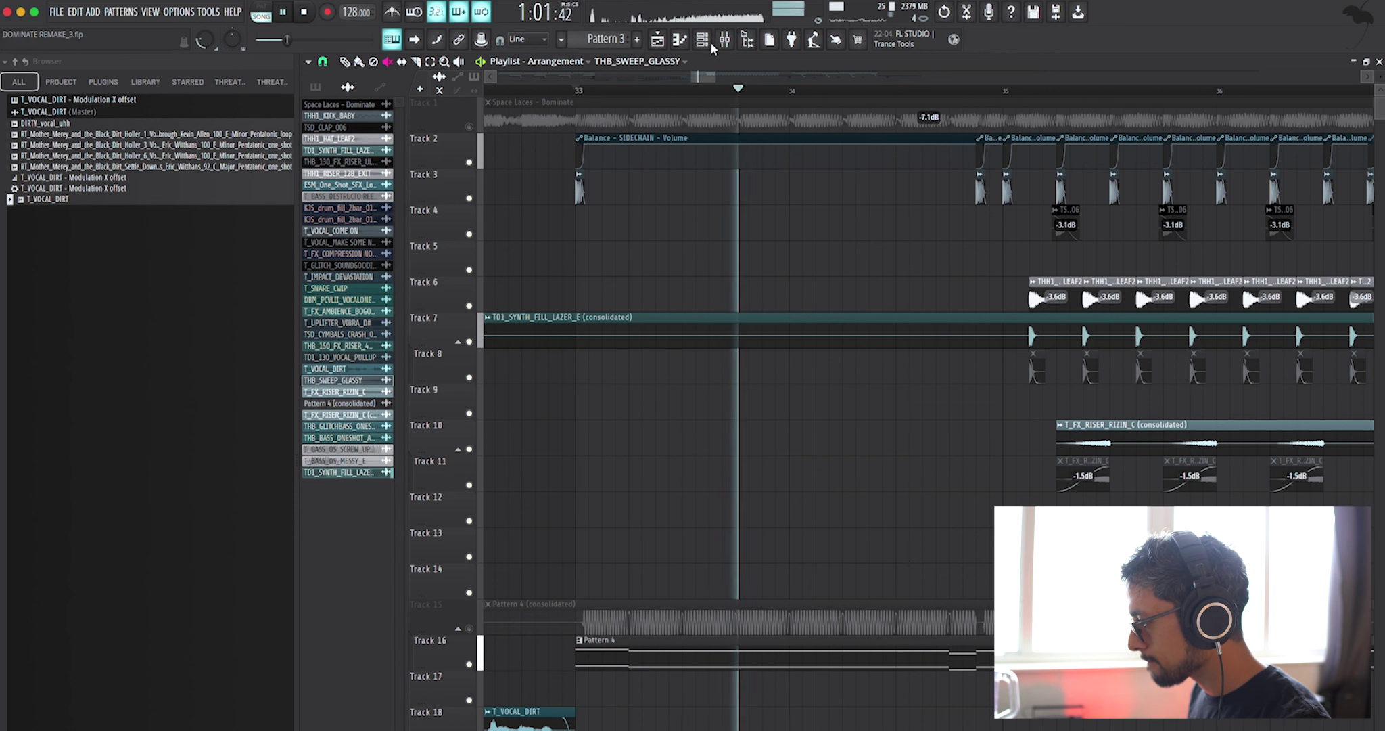
# - Show all channels in the channel rack and open the Serum channel routed to mixer track 11
pyautogui.click(704, 39)
pyautogui.click(465, 257)
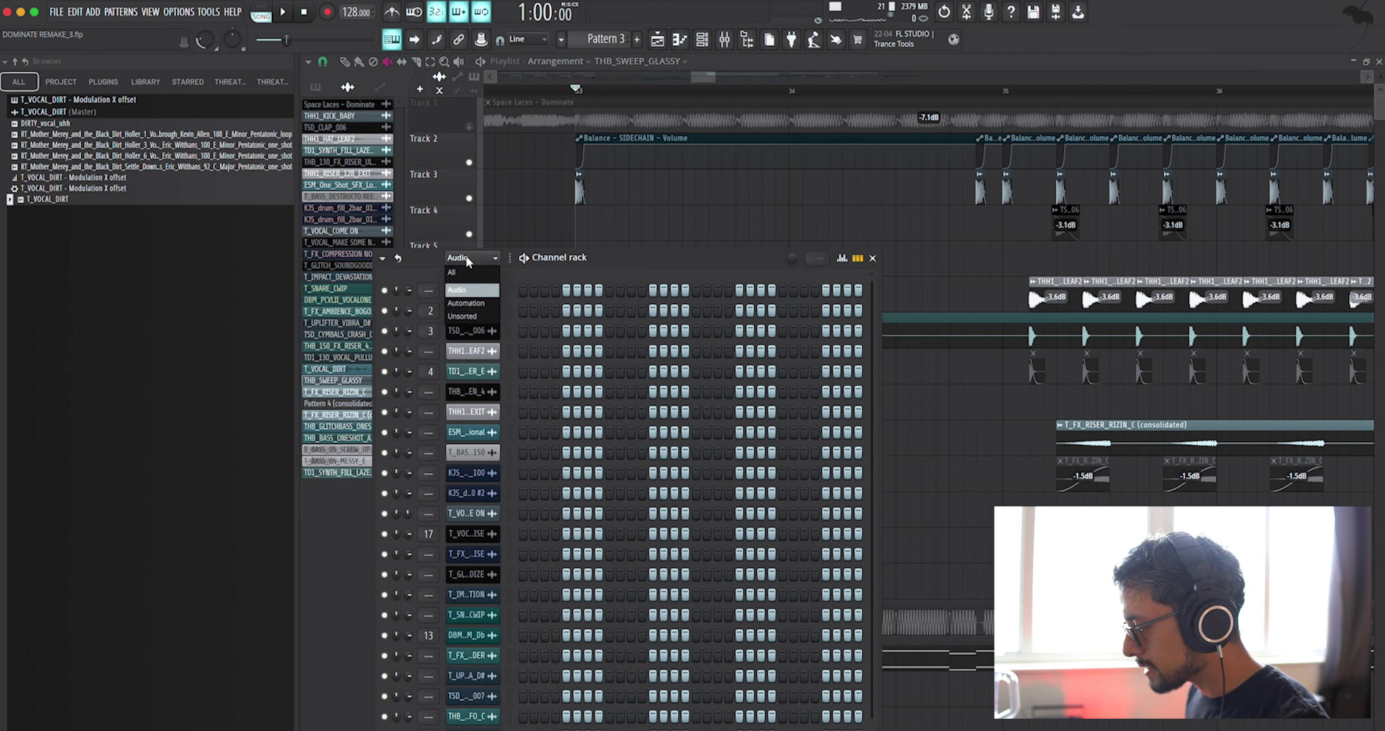
pyautogui.click(468, 274)
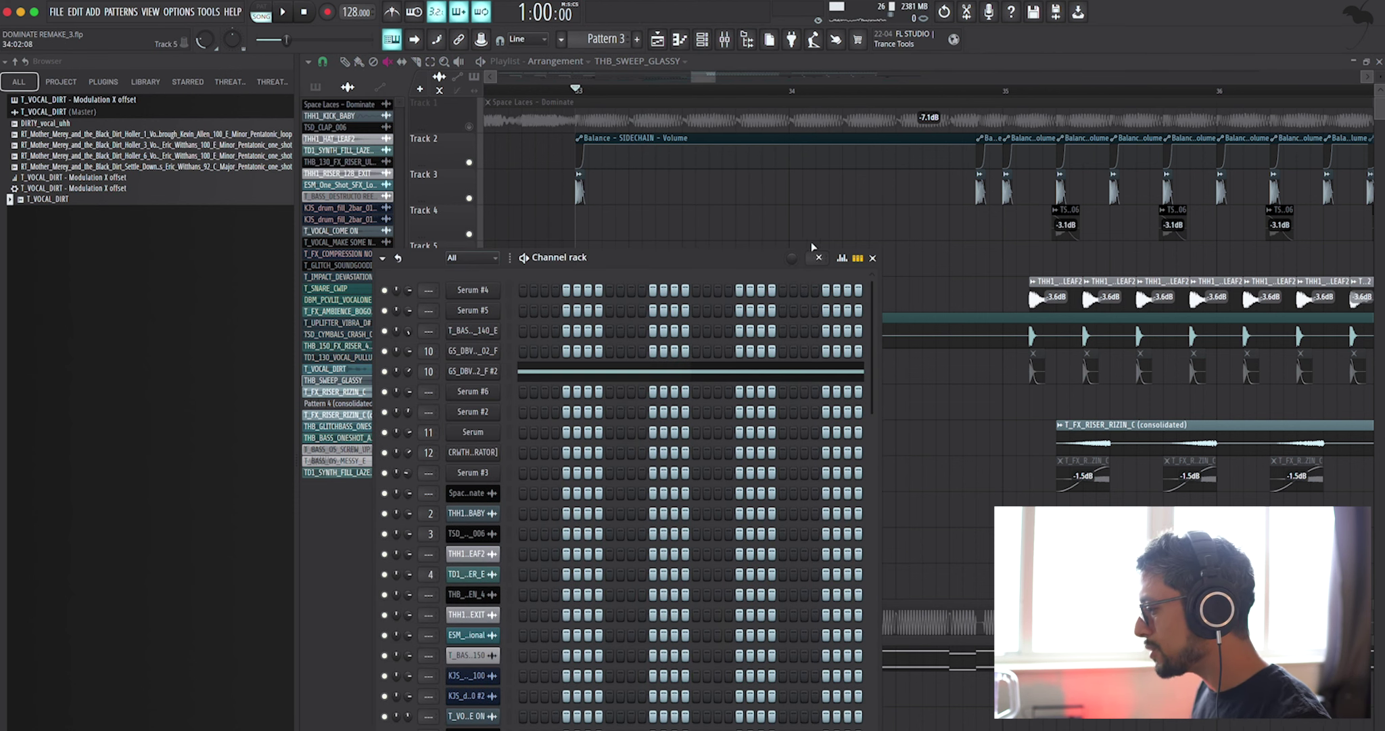
pyautogui.click(703, 39)
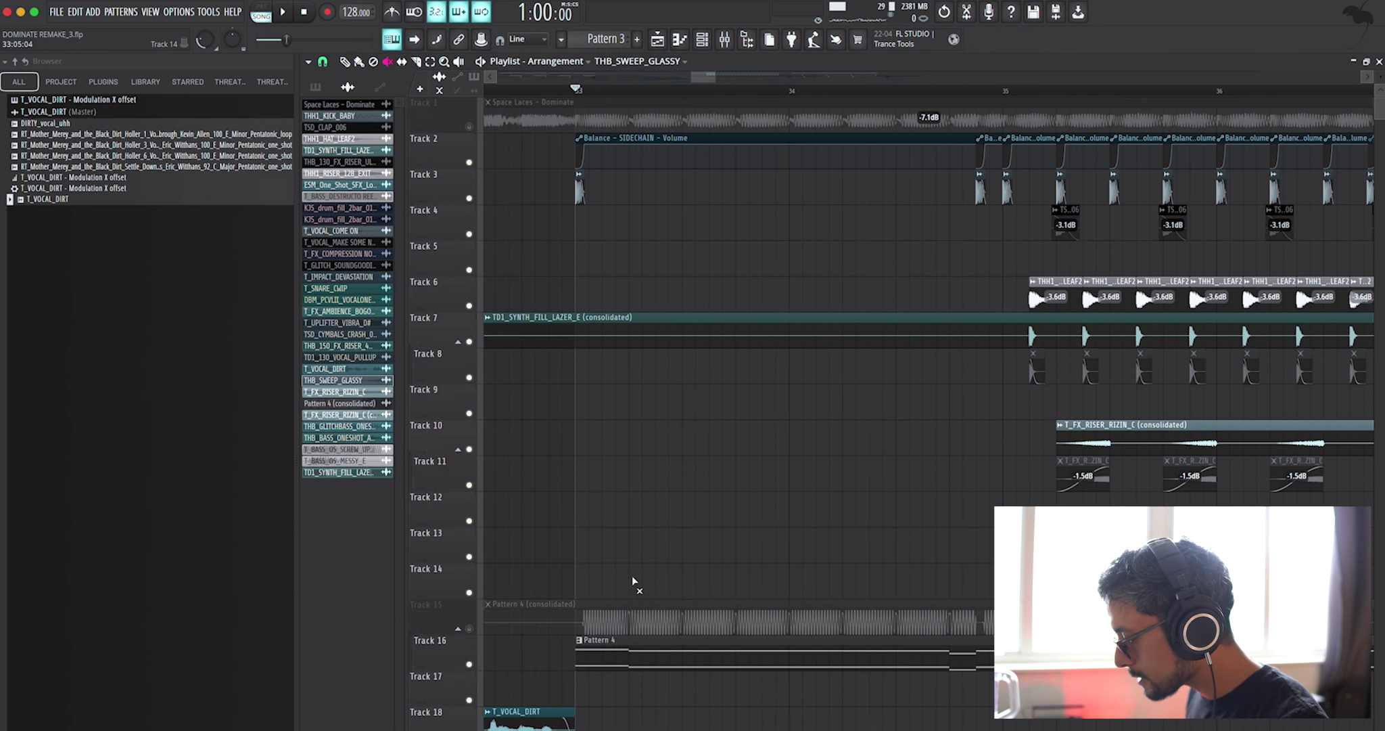
pyautogui.press('F6')
pyautogui.scroll(5, 630, 431)
pyautogui.click(473, 257)
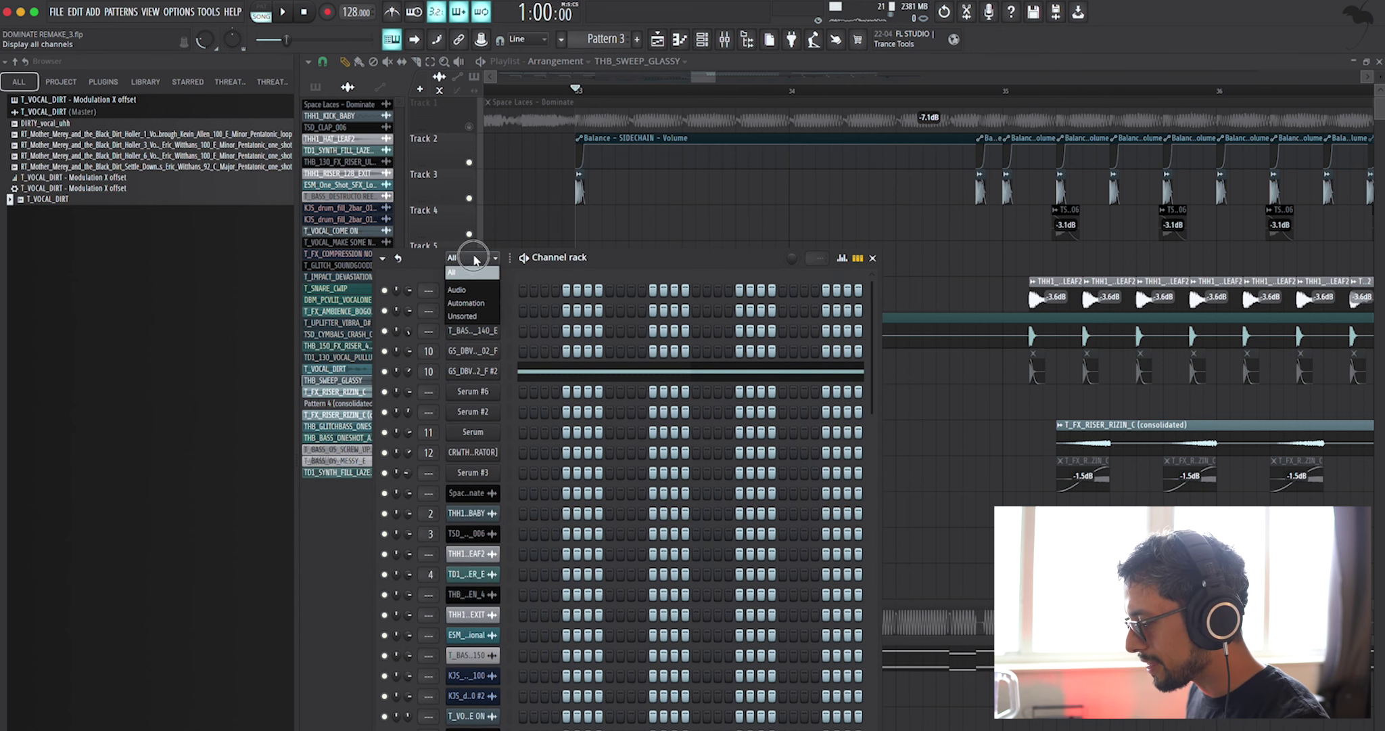
pyautogui.click(498, 432)
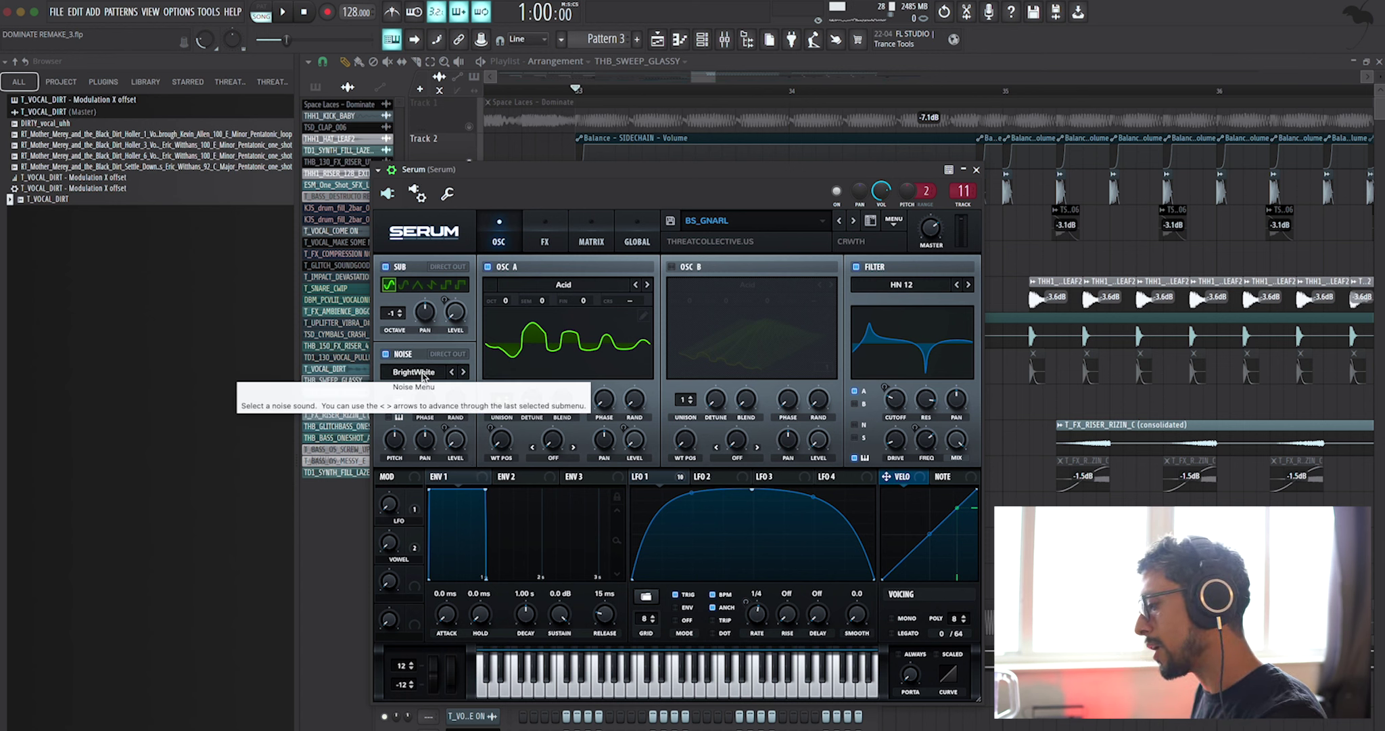
# - Look through the effects, matrix and global pages of Serum's BS_GNARL patch and return to the oscillator page
pyautogui.click(554, 230)
pyautogui.click(590, 233)
pyautogui.click(618, 234)
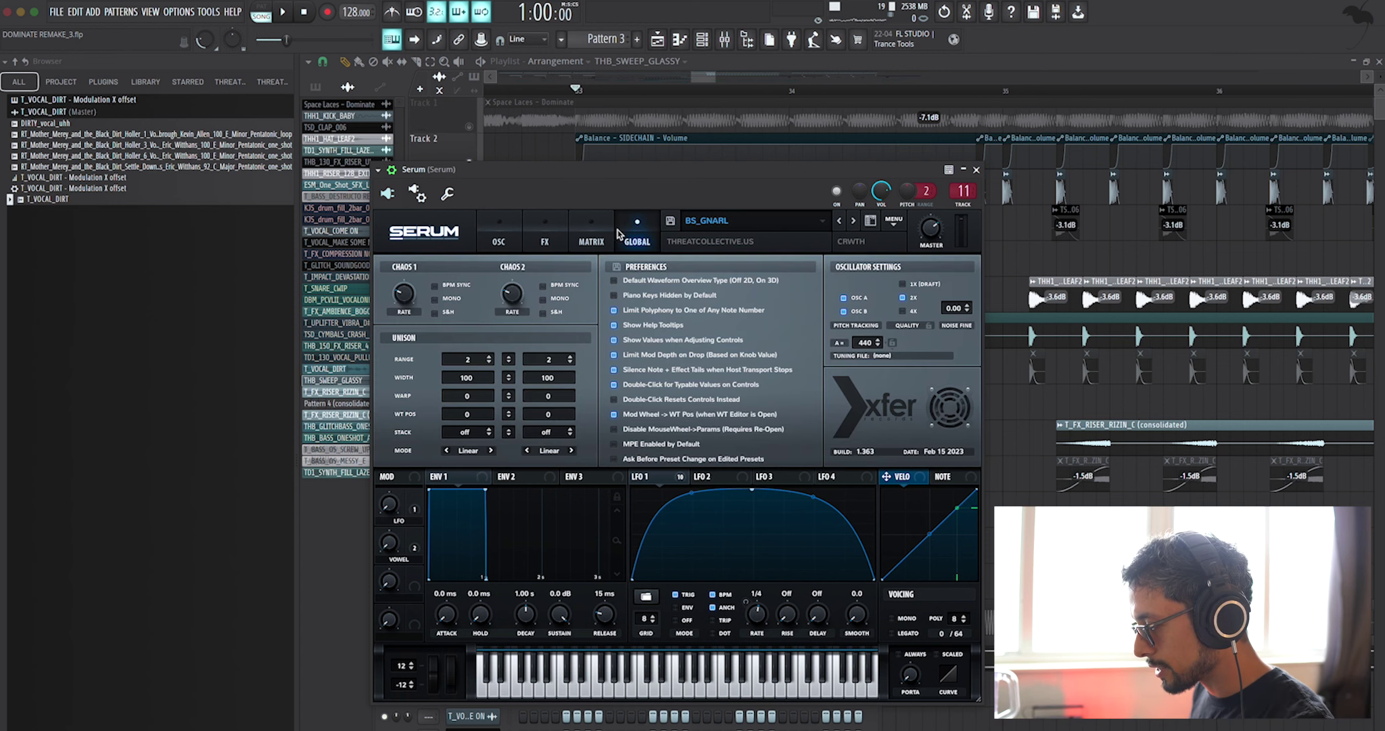
pyautogui.click(488, 232)
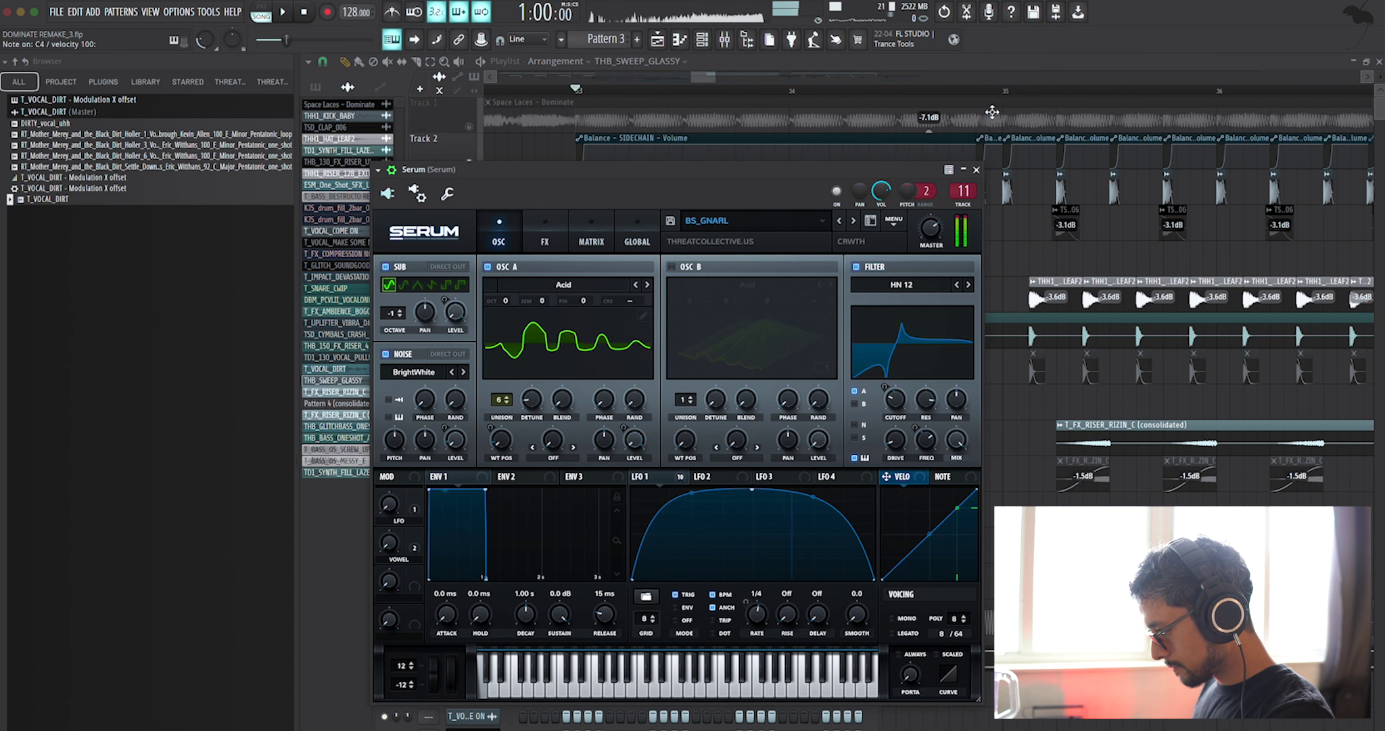
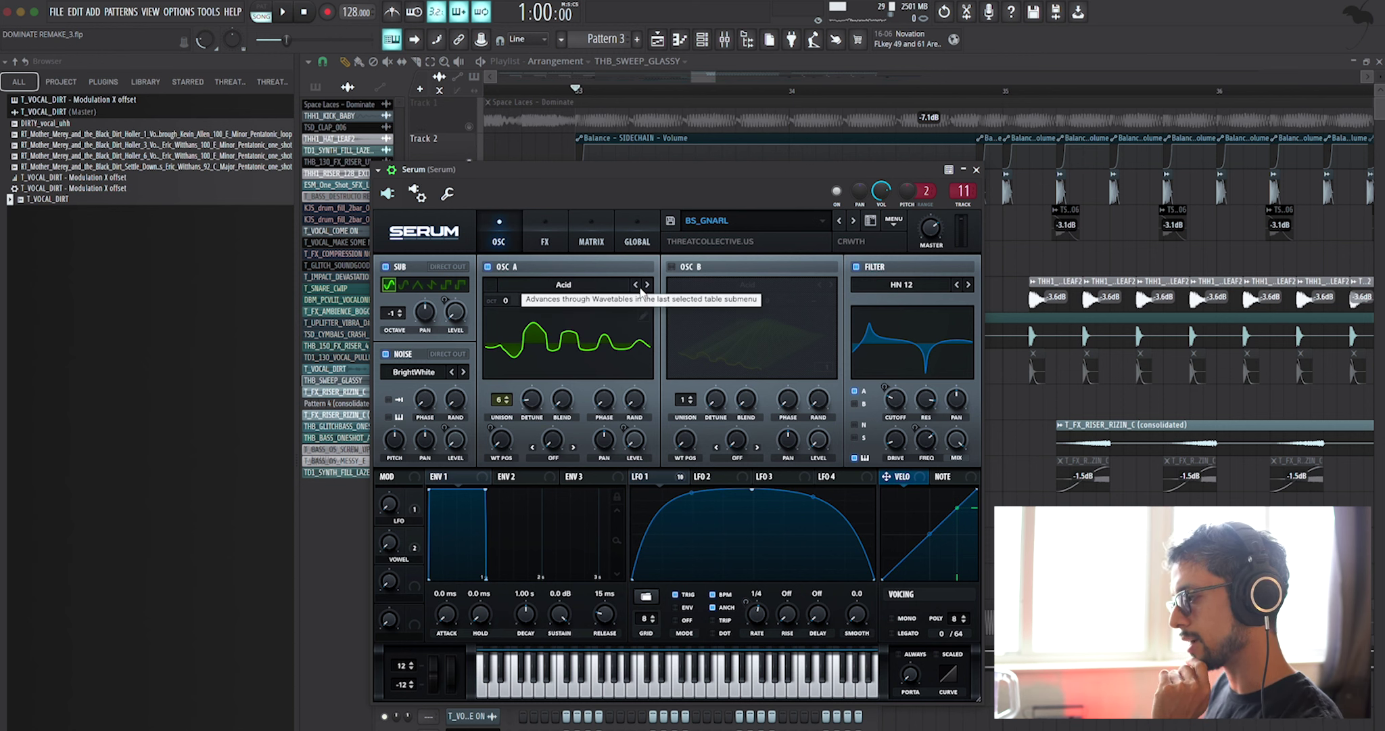
# - Examine band 3 of iZotope Trash 2 on the Serum mixer track and play the bass through it
pyautogui.press('Escape')
pyautogui.click(724, 39)
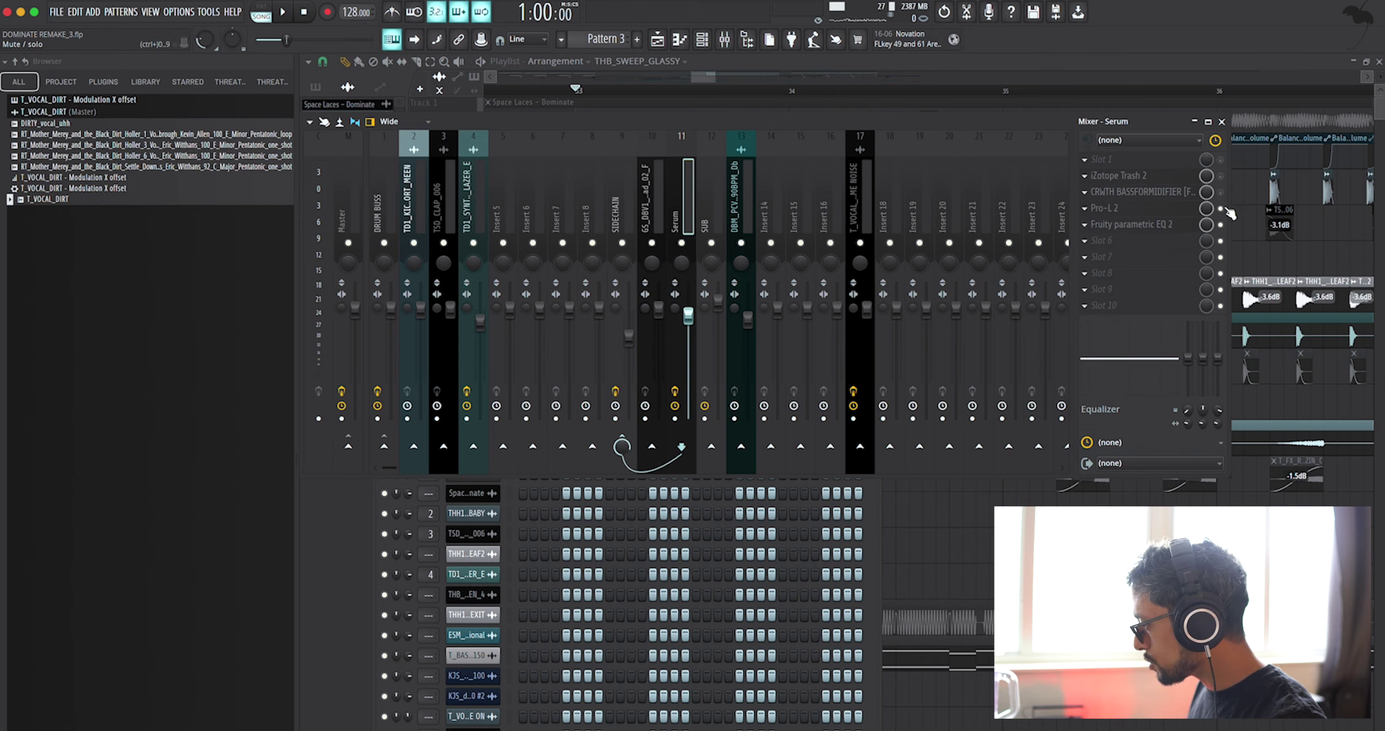
pyautogui.click(1177, 180)
pyautogui.click(772, 426)
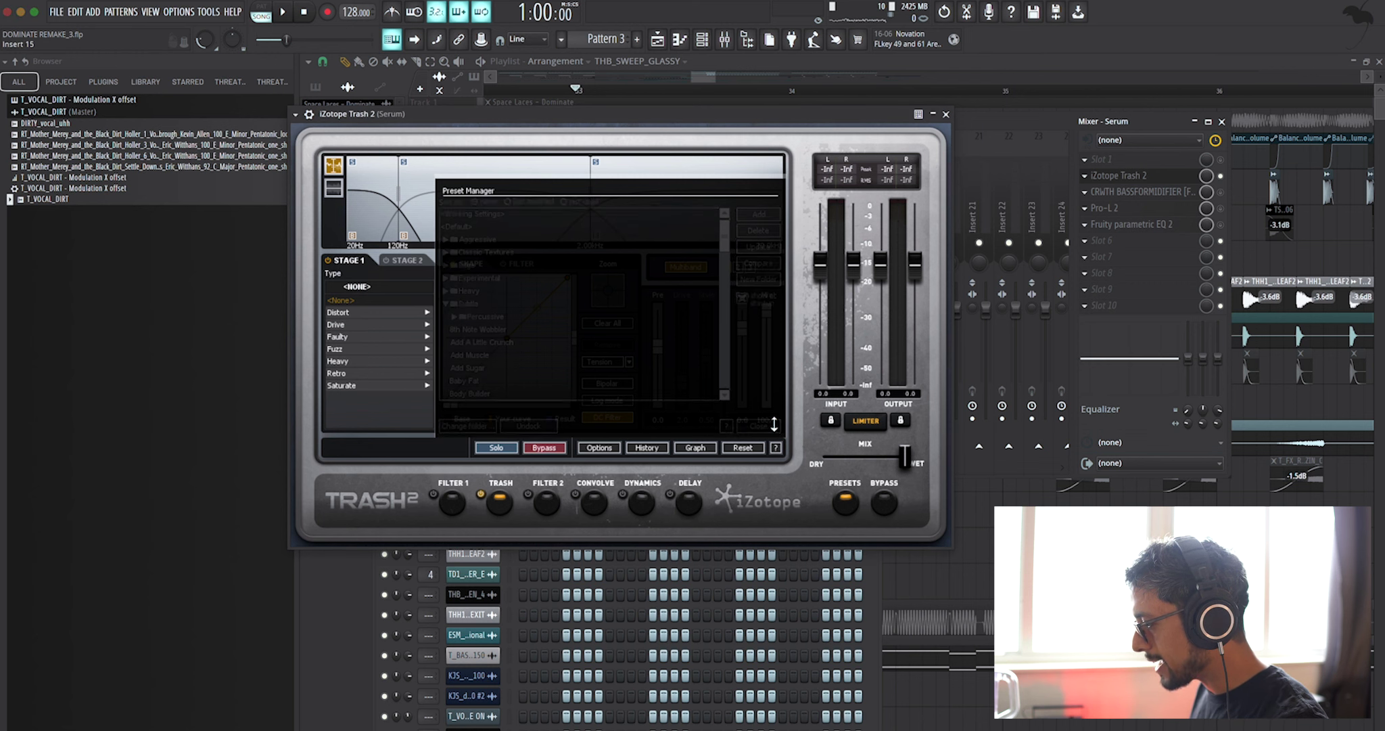
pyautogui.click(745, 266)
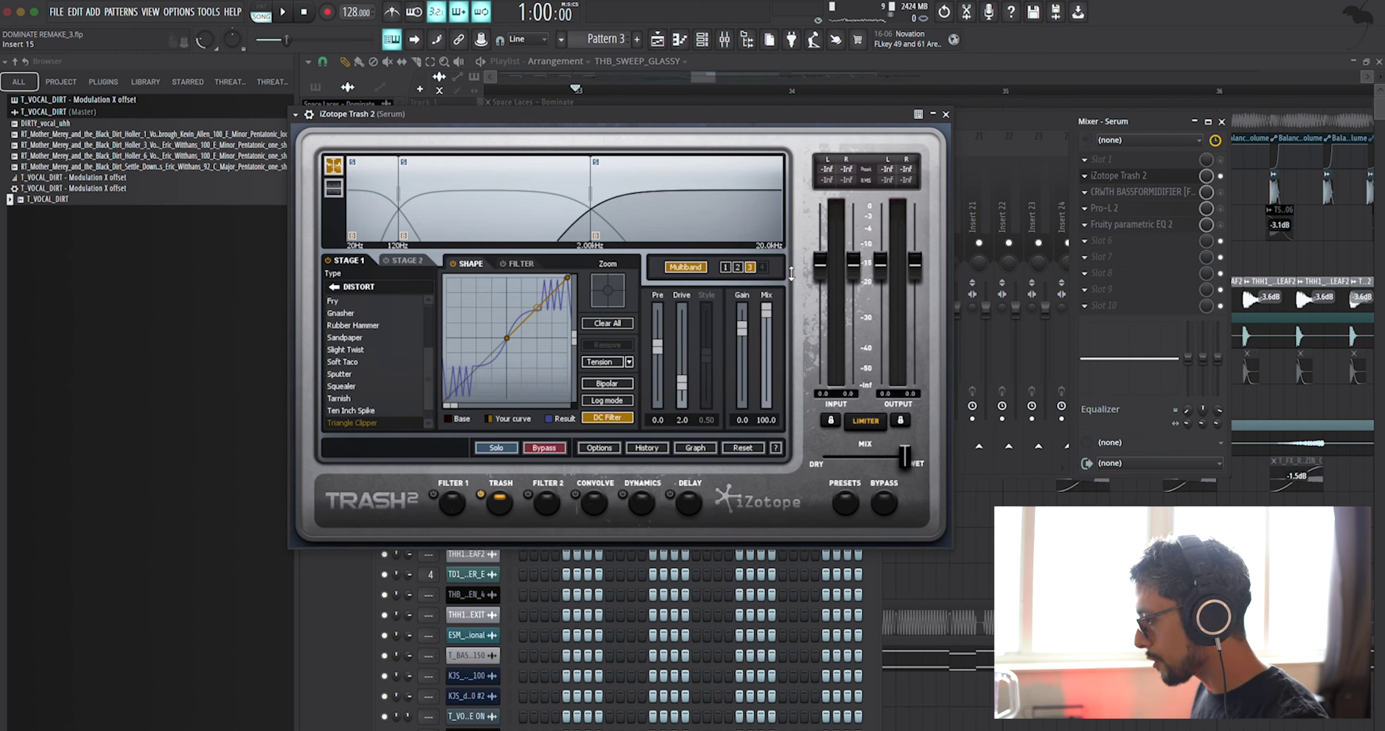
pyautogui.press('space')
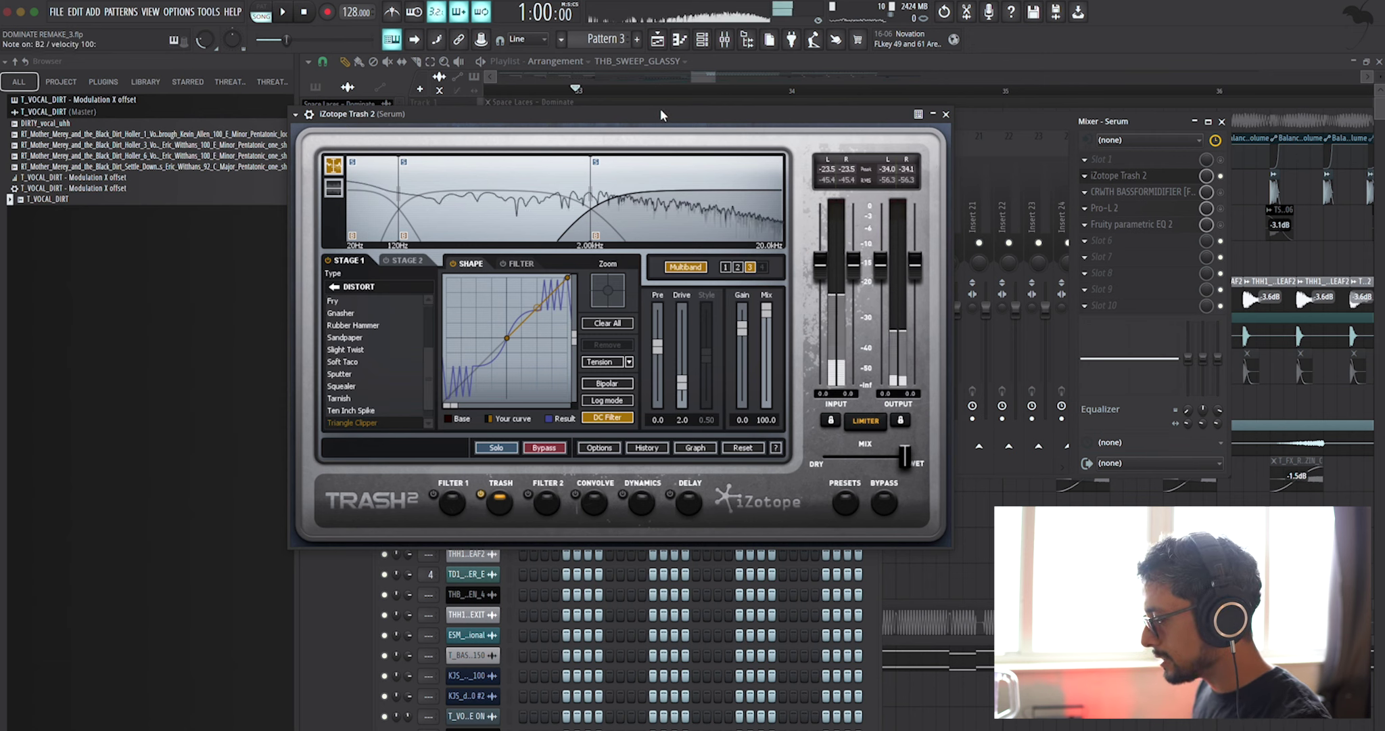
pyautogui.press('space')
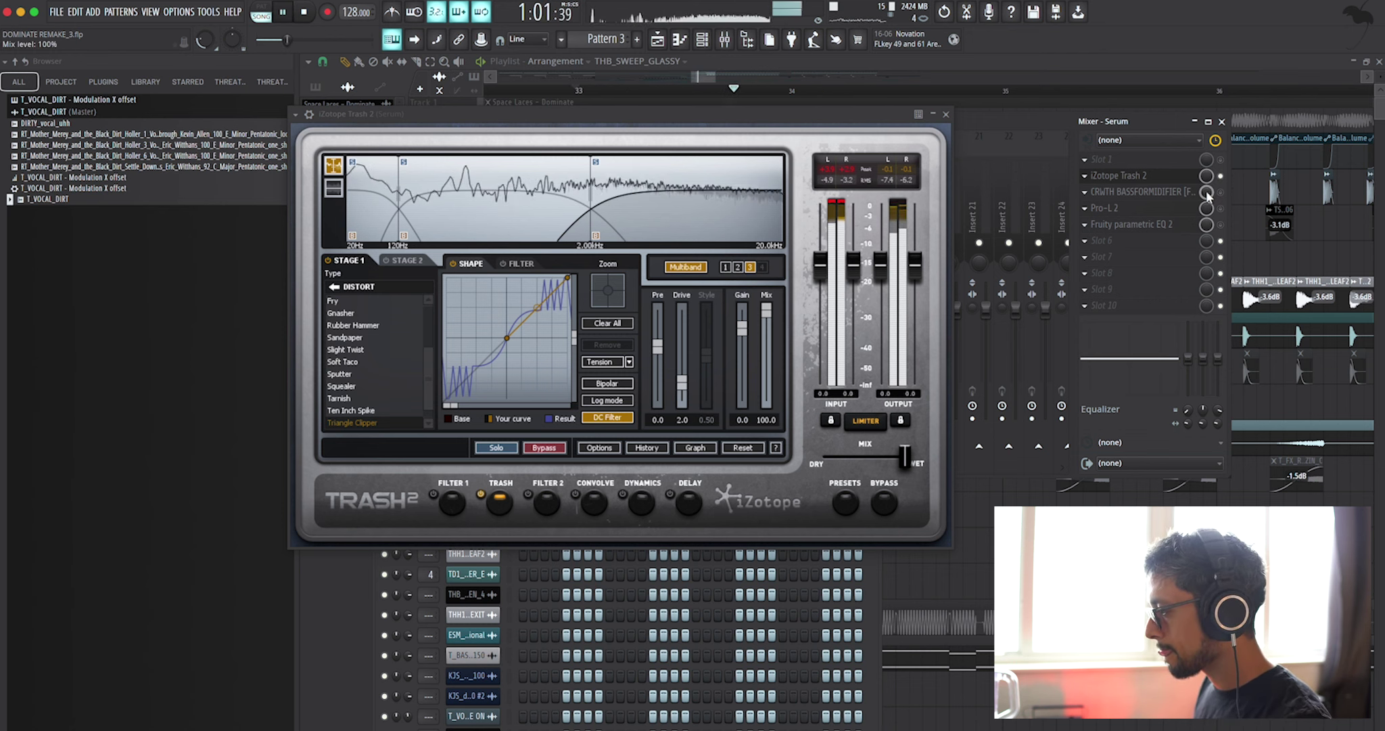
pyautogui.press('space')
# - Inspect the CRWTH BASSFORMIDIFIER rack on the Serum mixer track and audition the bass through it
pyautogui.click(1131, 192)
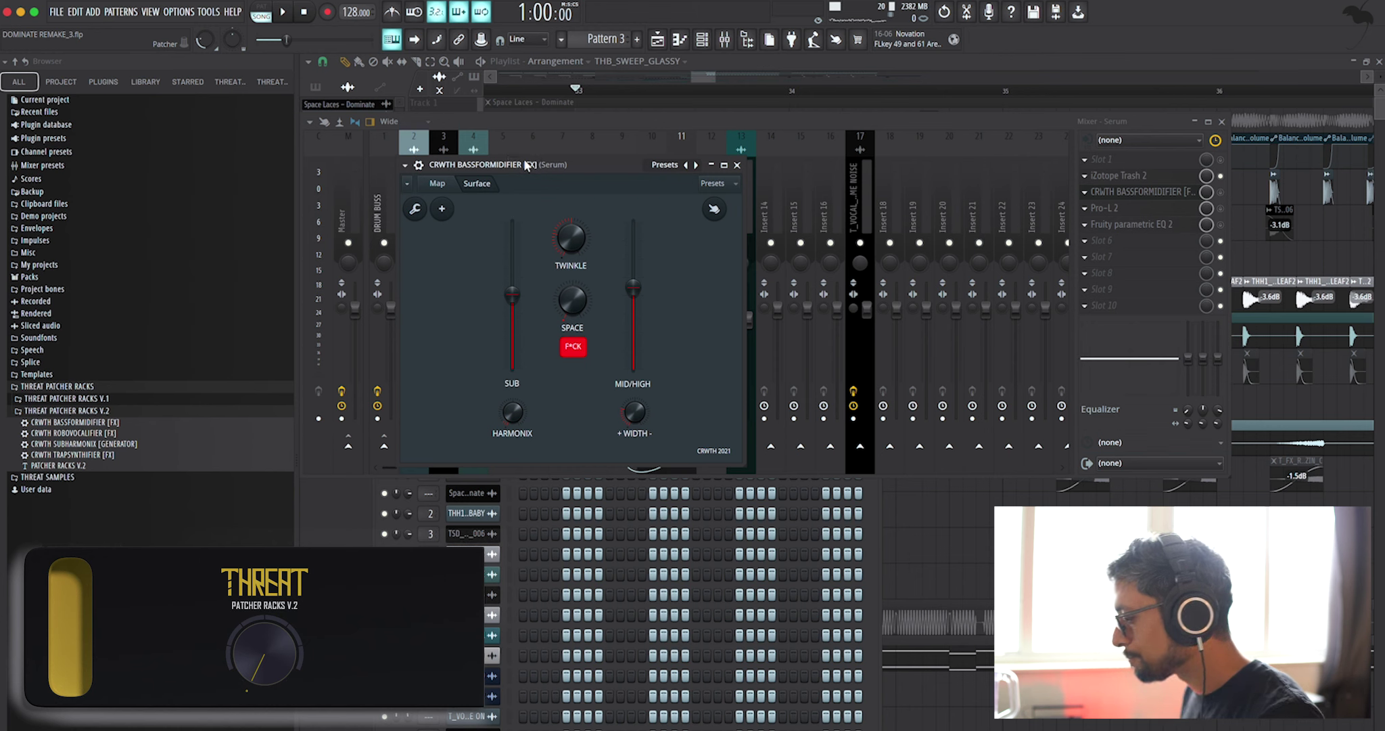
pyautogui.press('space')
pyautogui.press('space')
pyautogui.press('Escape')
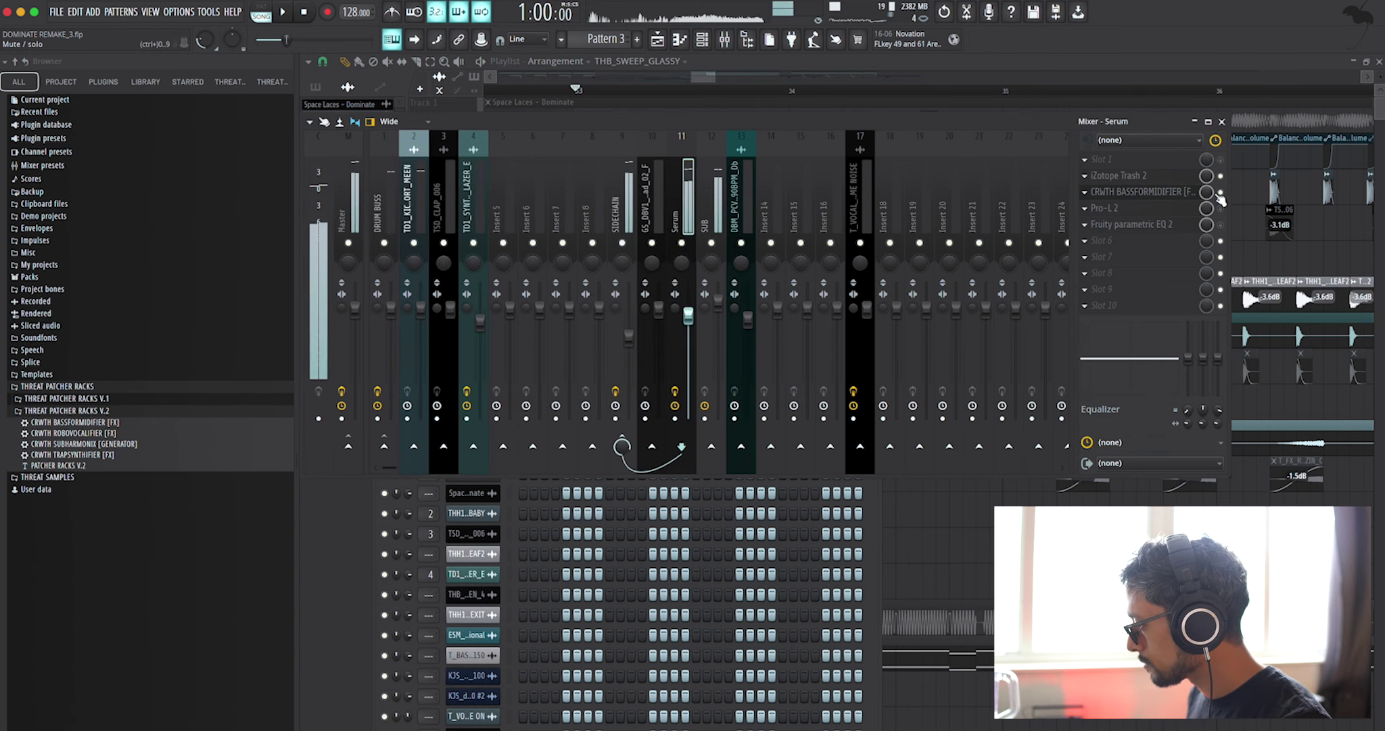
pyautogui.click(1161, 196)
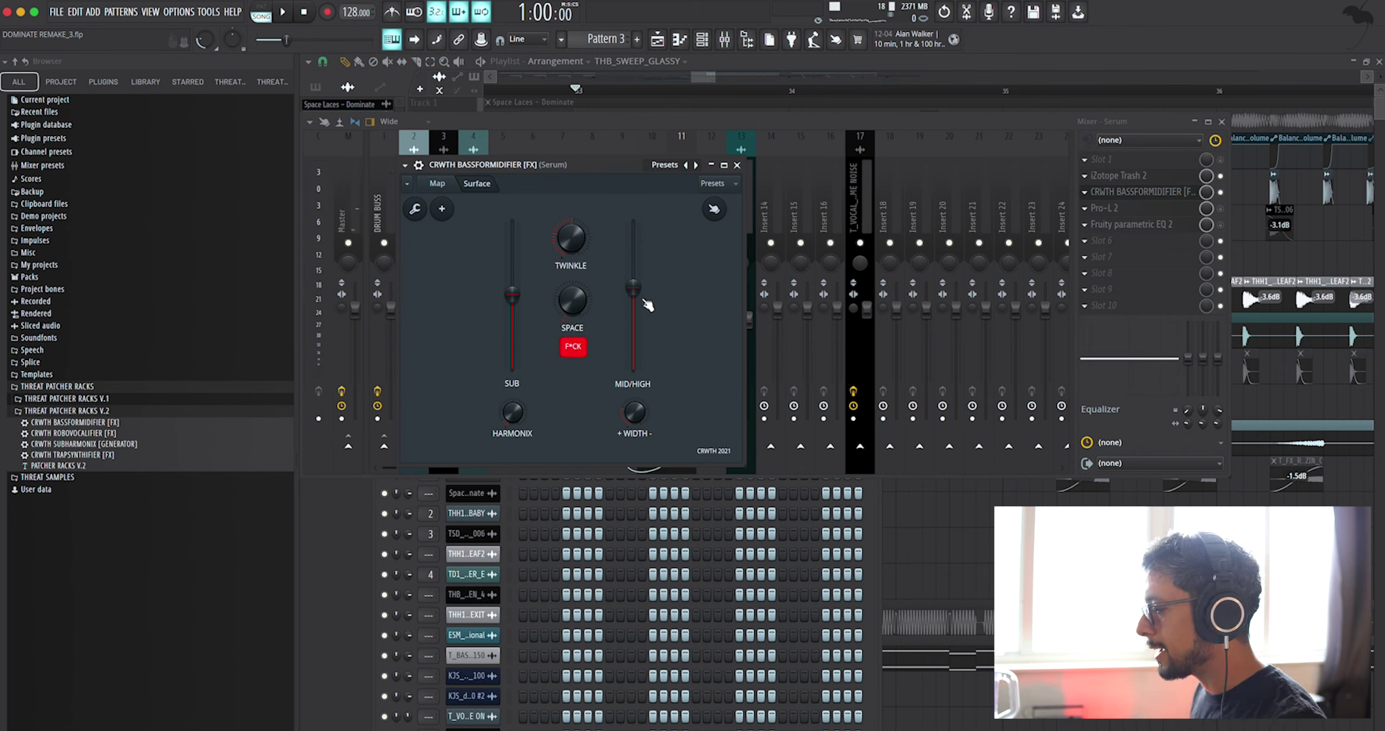
pyautogui.click(738, 165)
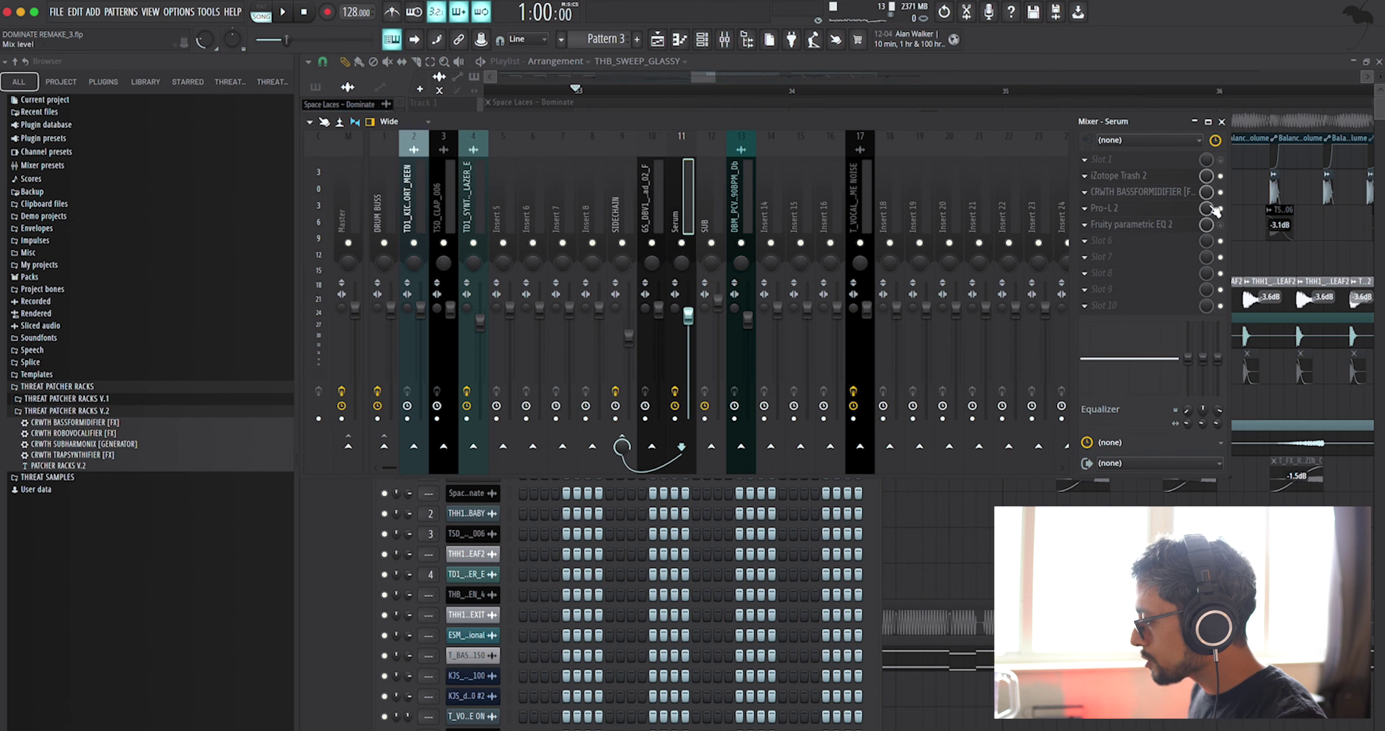
# - Play the bass through Pro-L 2, inspect the Fruity parametric EQ 2 curve, and close the mixer and channel rack
pyautogui.click(1184, 208)
pyautogui.press('space')
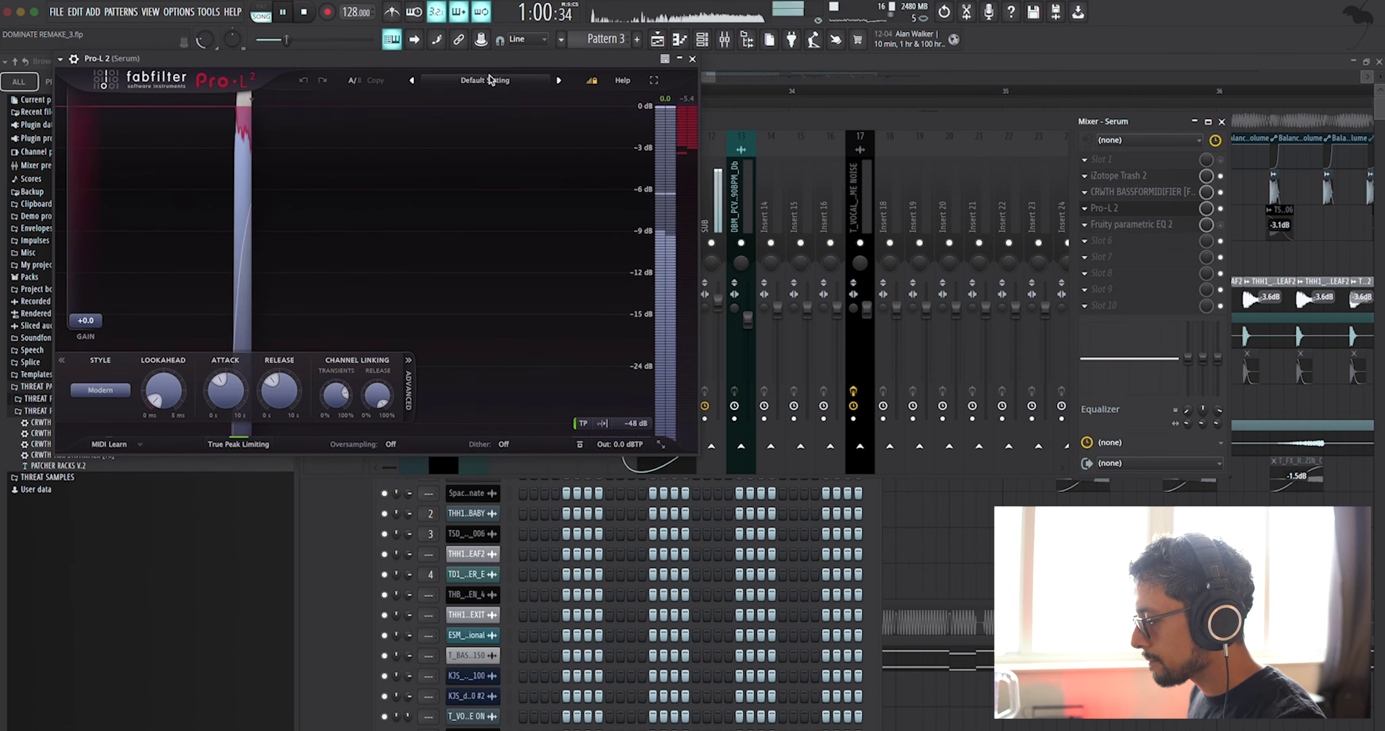
pyautogui.press('space')
pyautogui.click(1167, 225)
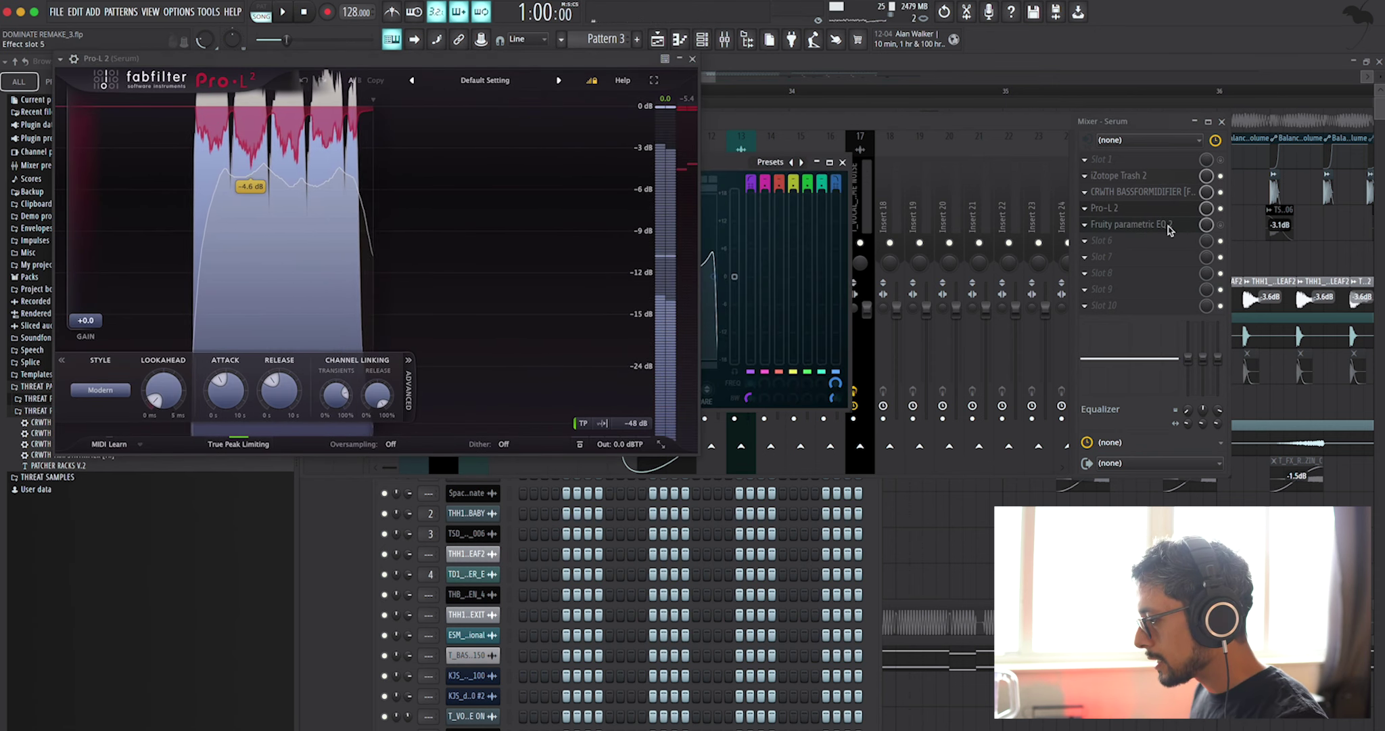
pyautogui.click(692, 59)
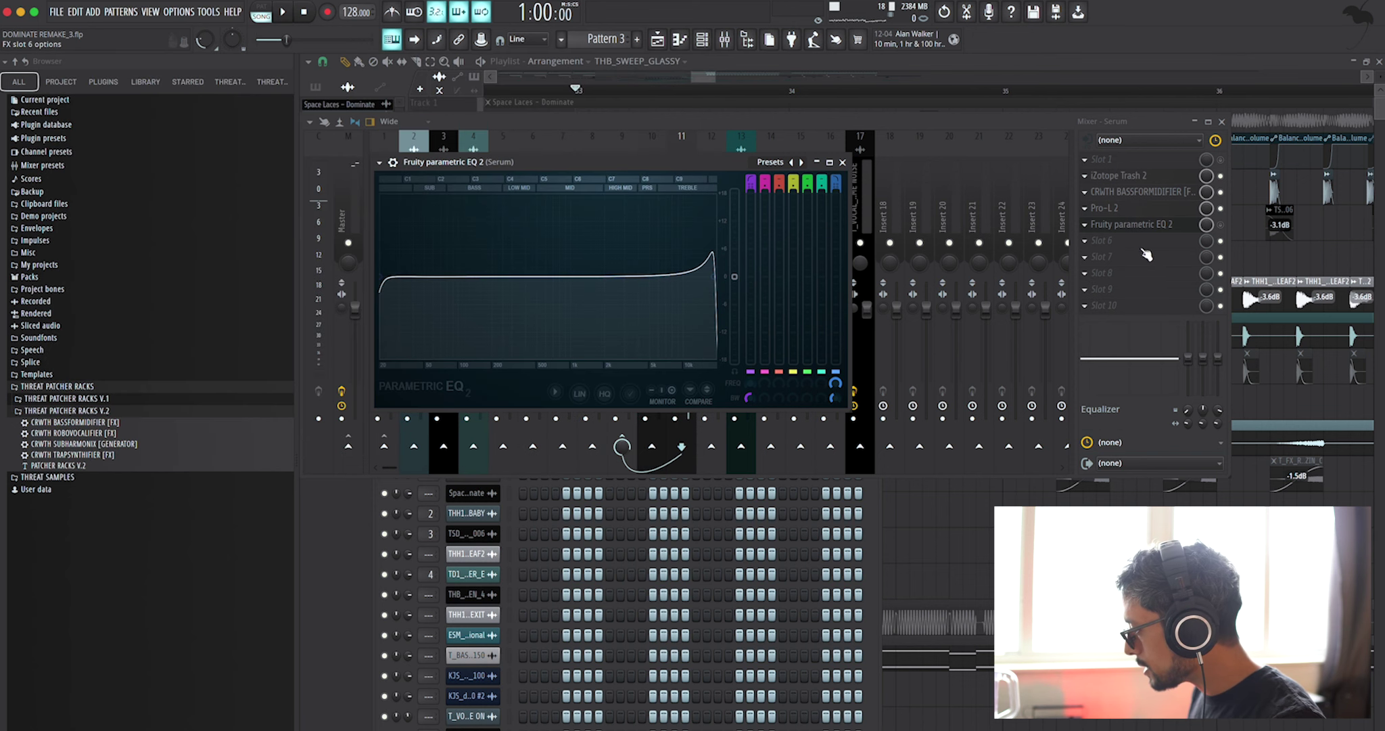
pyautogui.click(842, 163)
pyautogui.click(1074, 229)
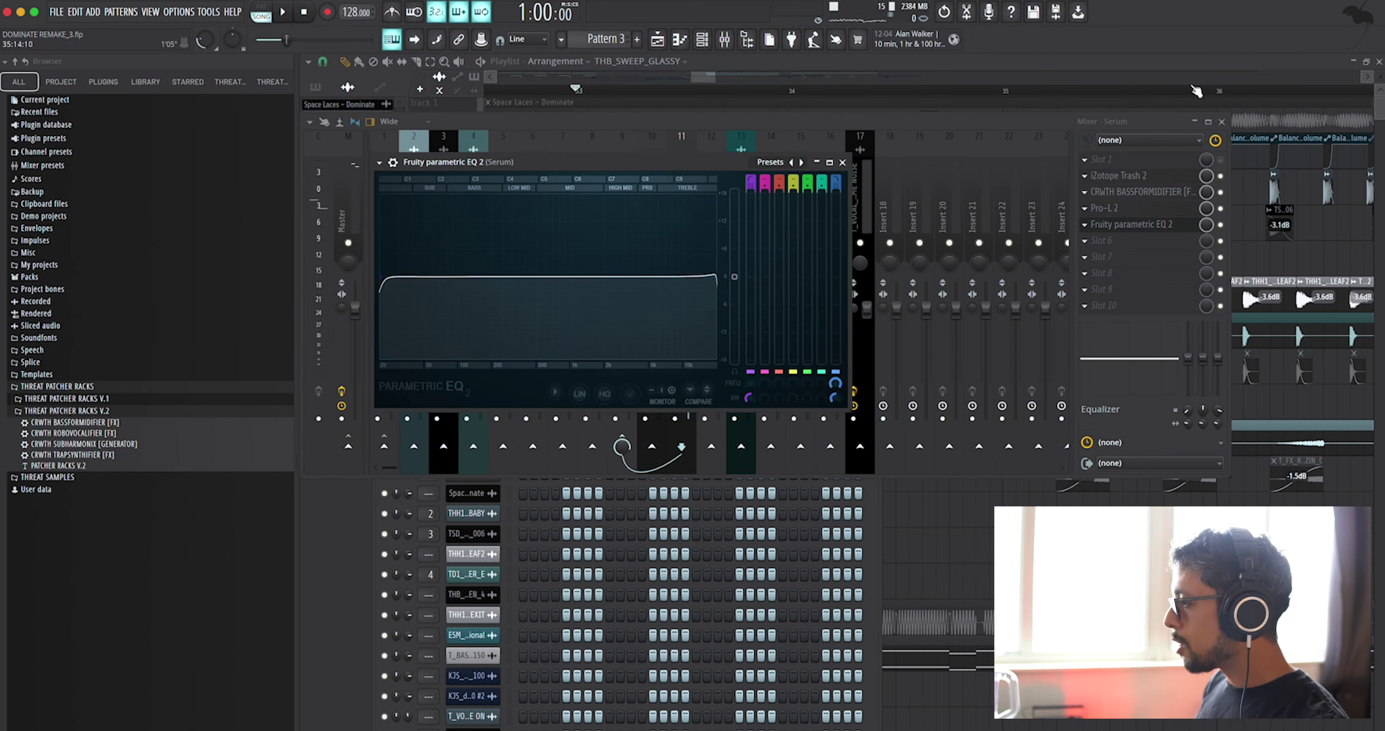
pyautogui.click(1222, 121)
pyautogui.click(874, 257)
# - Open the CRWTH SUBHARMONIX [GENERATOR] sub channel and examine its plugin map and control surface
pyautogui.scroll(-5, 878, 263)
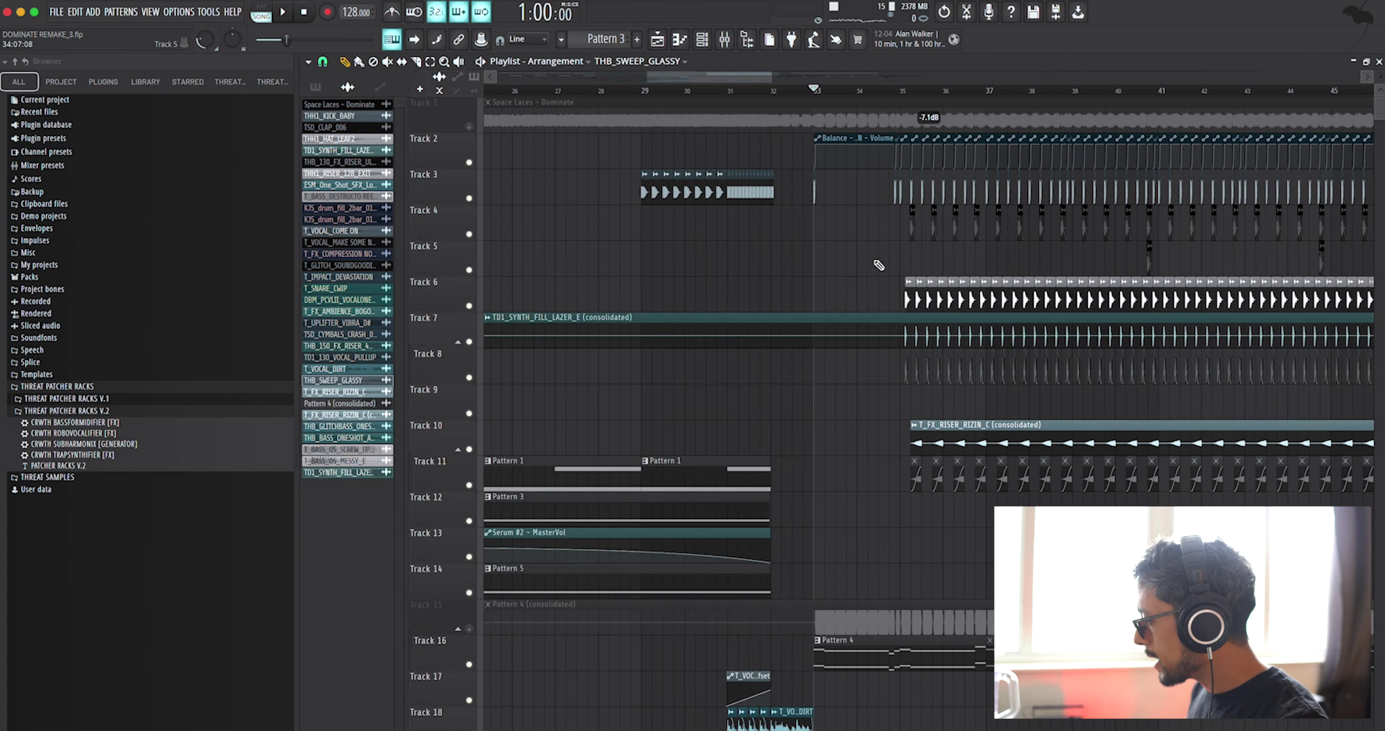
pyautogui.scroll(6, 878, 264)
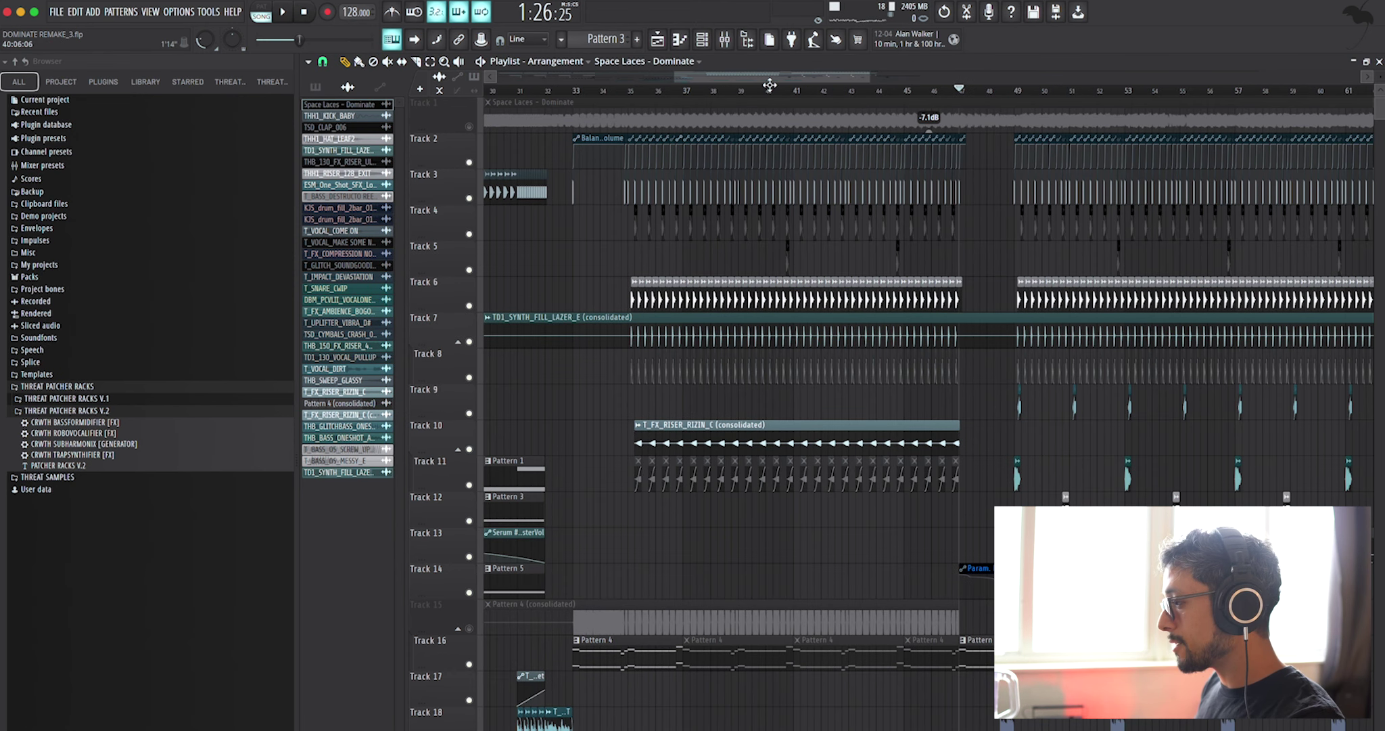
pyautogui.click(742, 41)
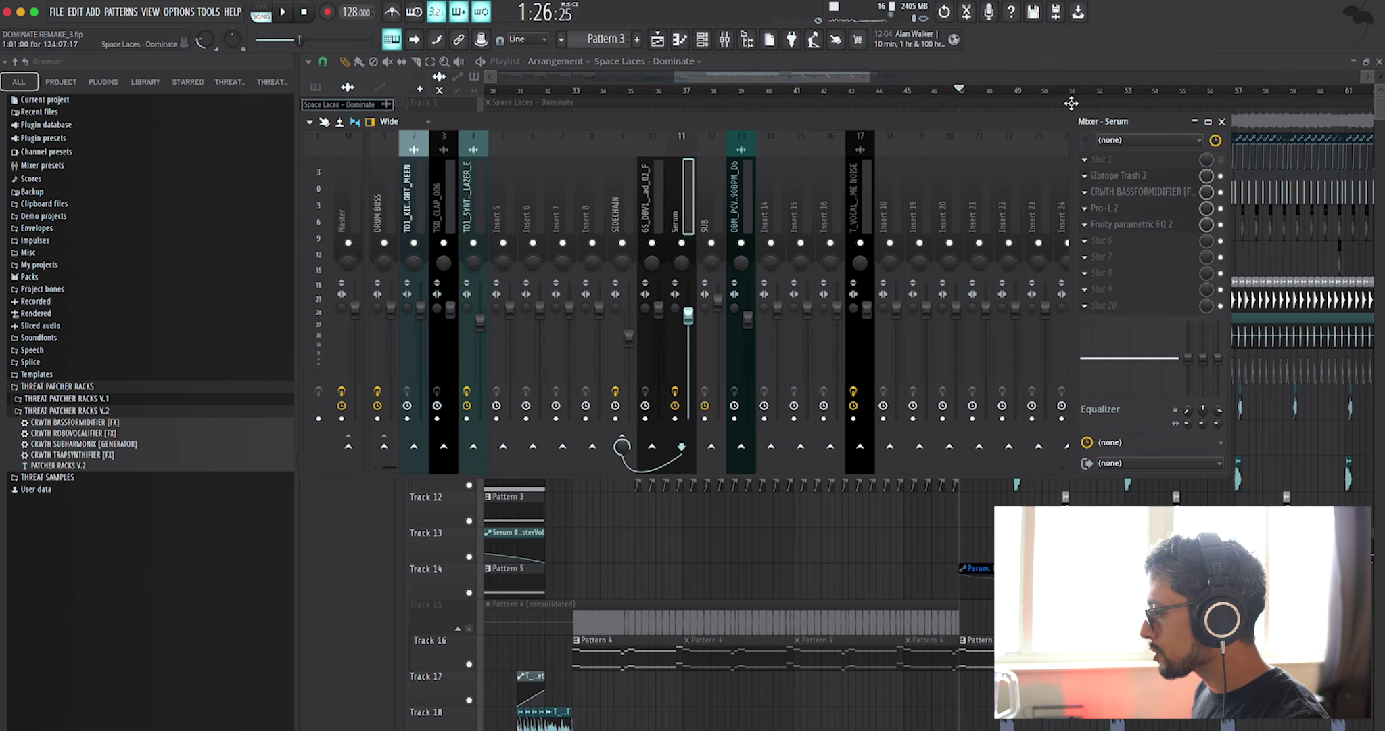
pyautogui.press('F6')
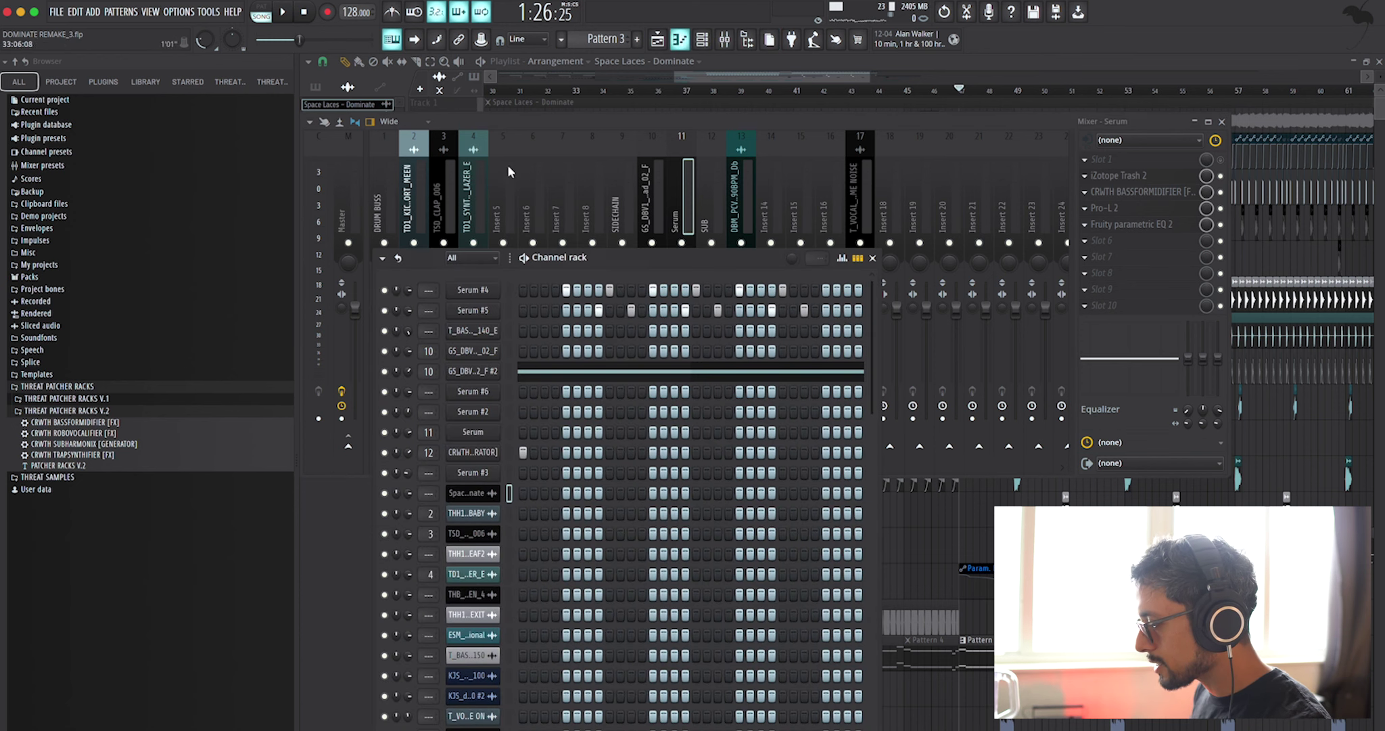
pyautogui.scroll(-1, 470, 405)
pyautogui.click(464, 437)
pyautogui.click(358, 128)
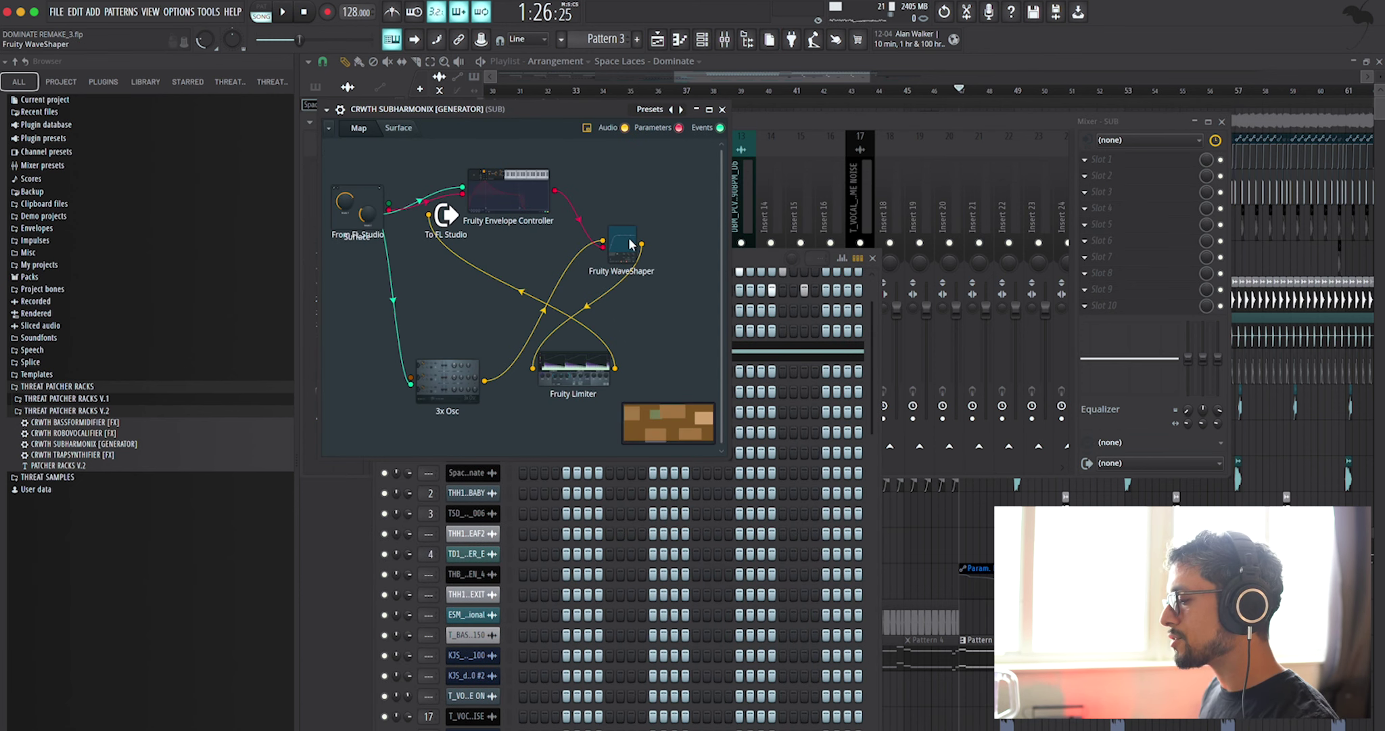
pyautogui.click(398, 128)
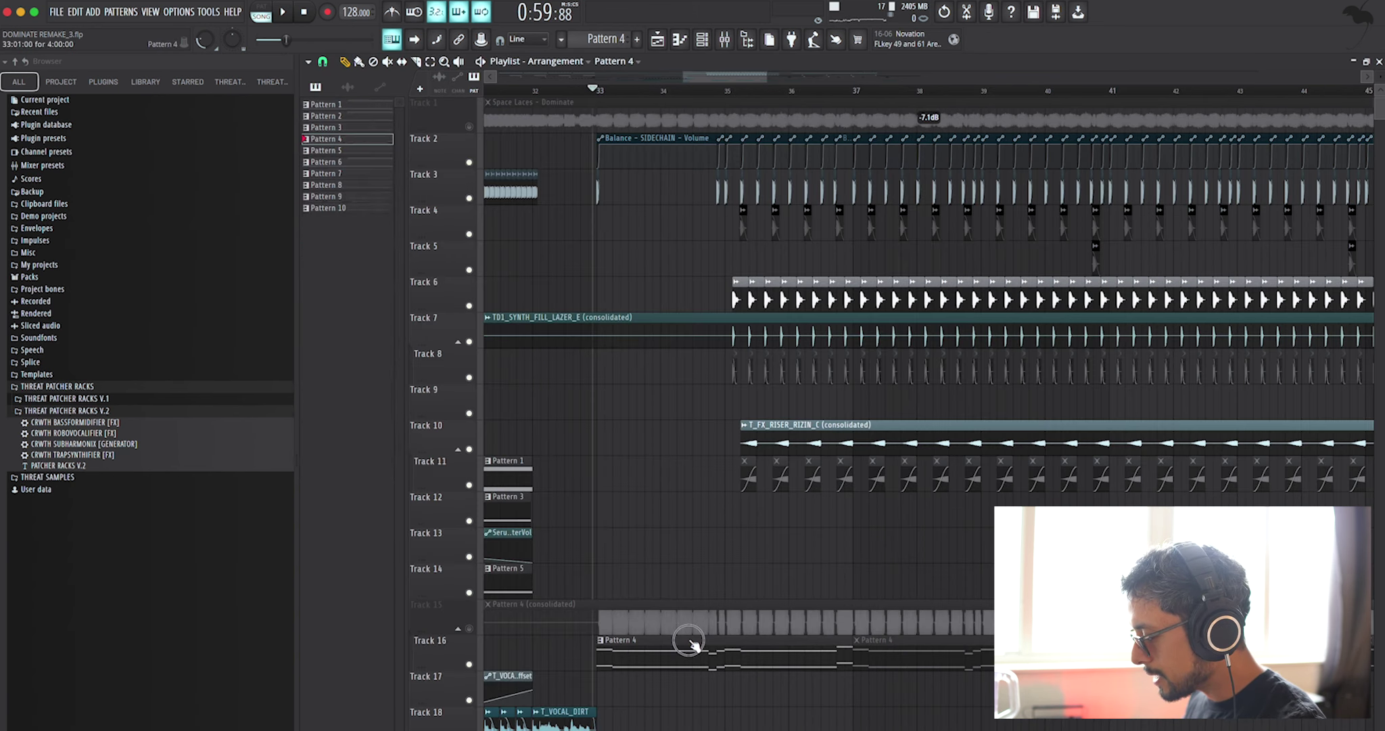
# - Open the Pattern 4 clip from bar 33 and examine its Serum notes in the piano roll
pyautogui.doubleClick(686, 640)
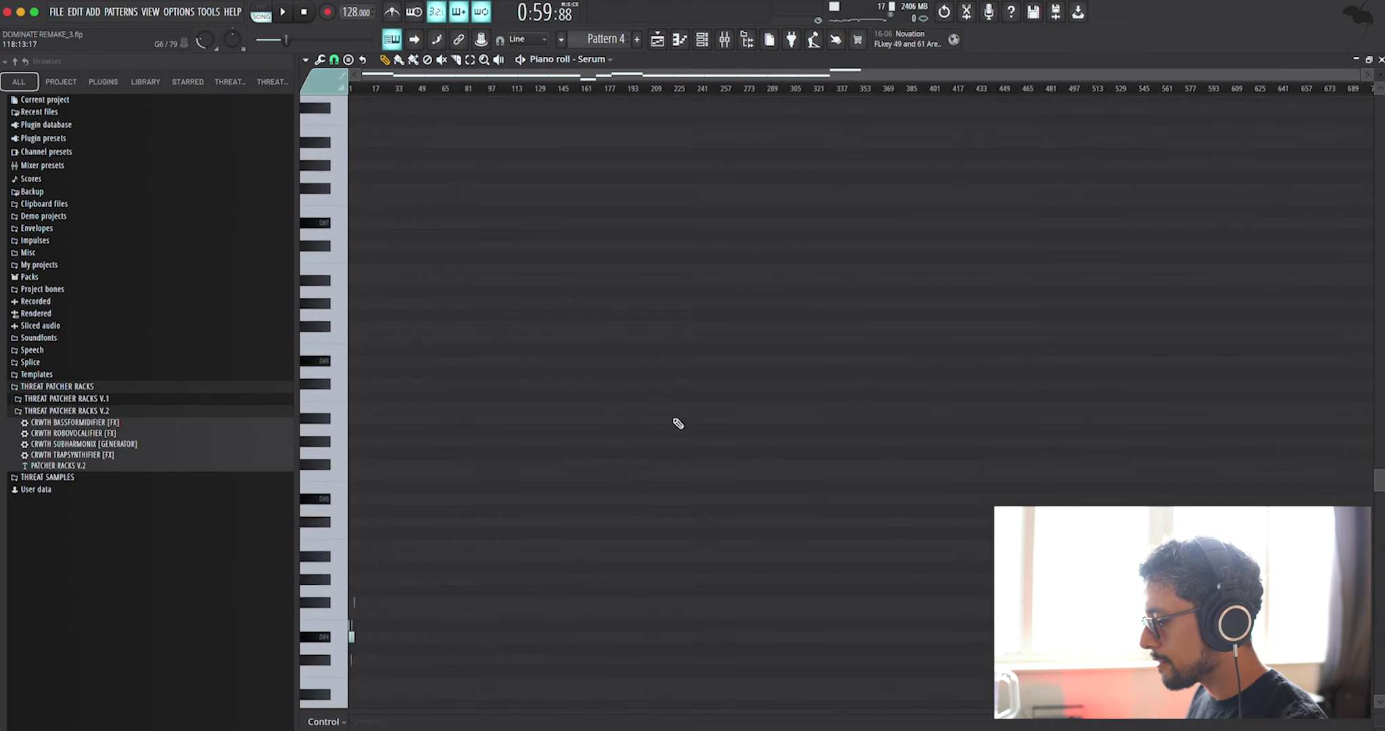
pyautogui.scroll(-10, 650, 422)
pyautogui.keyDown('ctrl'); pyautogui.scroll(2, 374, 366); pyautogui.keyUp('ctrl')
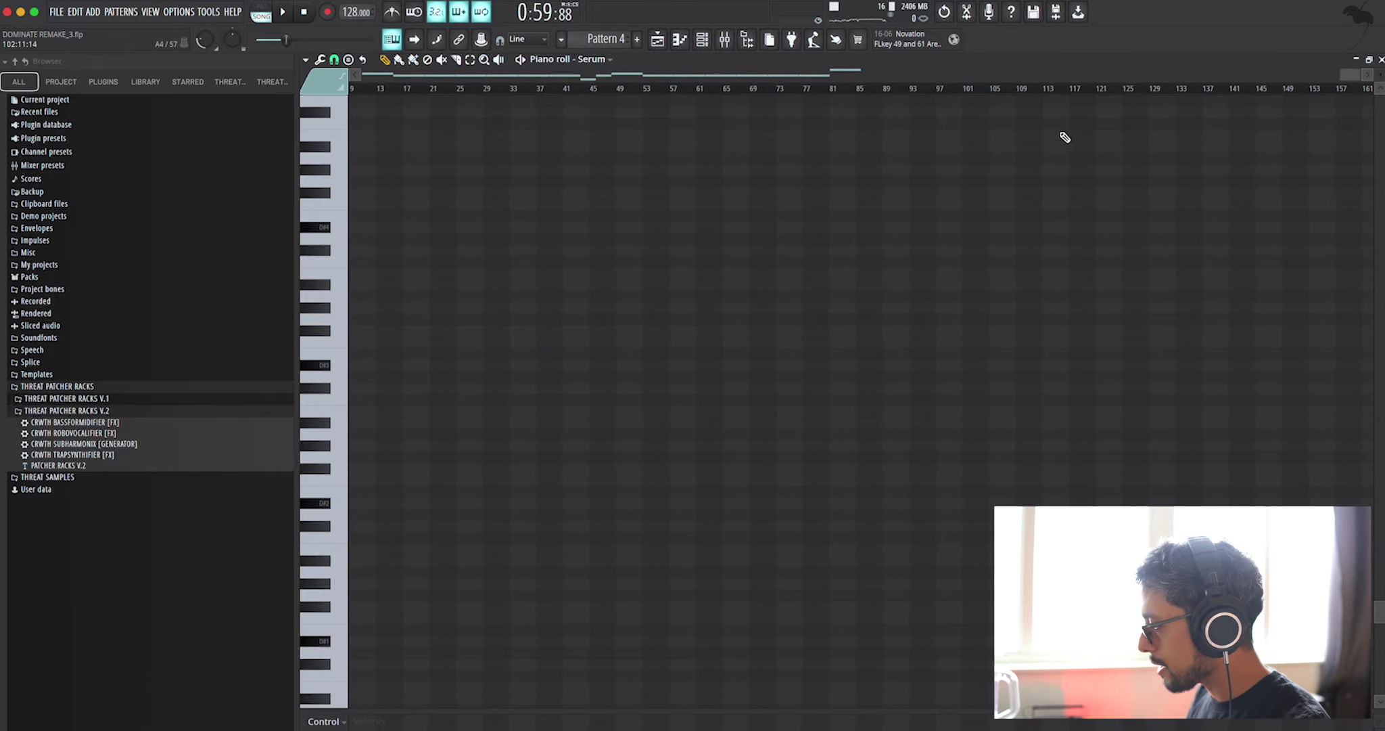
pyautogui.moveTo(1351, 82); pyautogui.dragTo(379, 74)
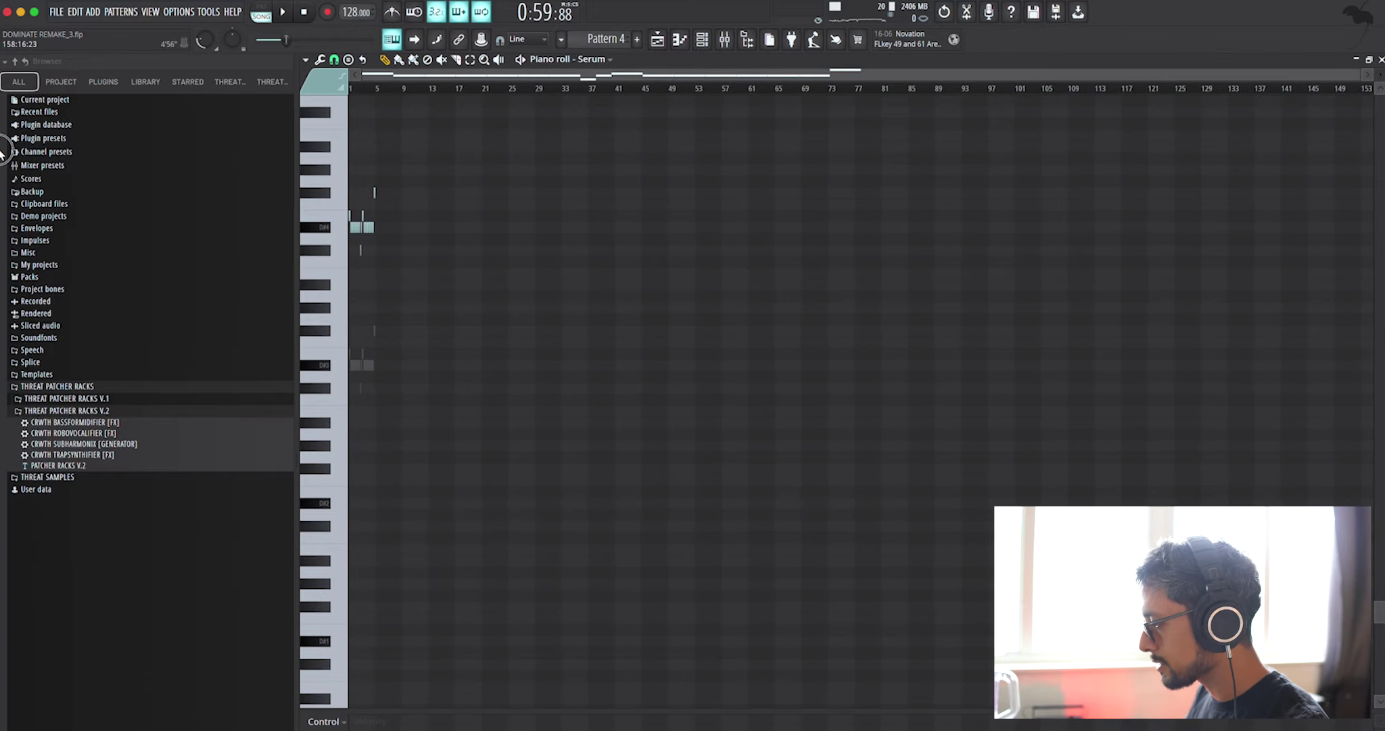
pyautogui.press('space')
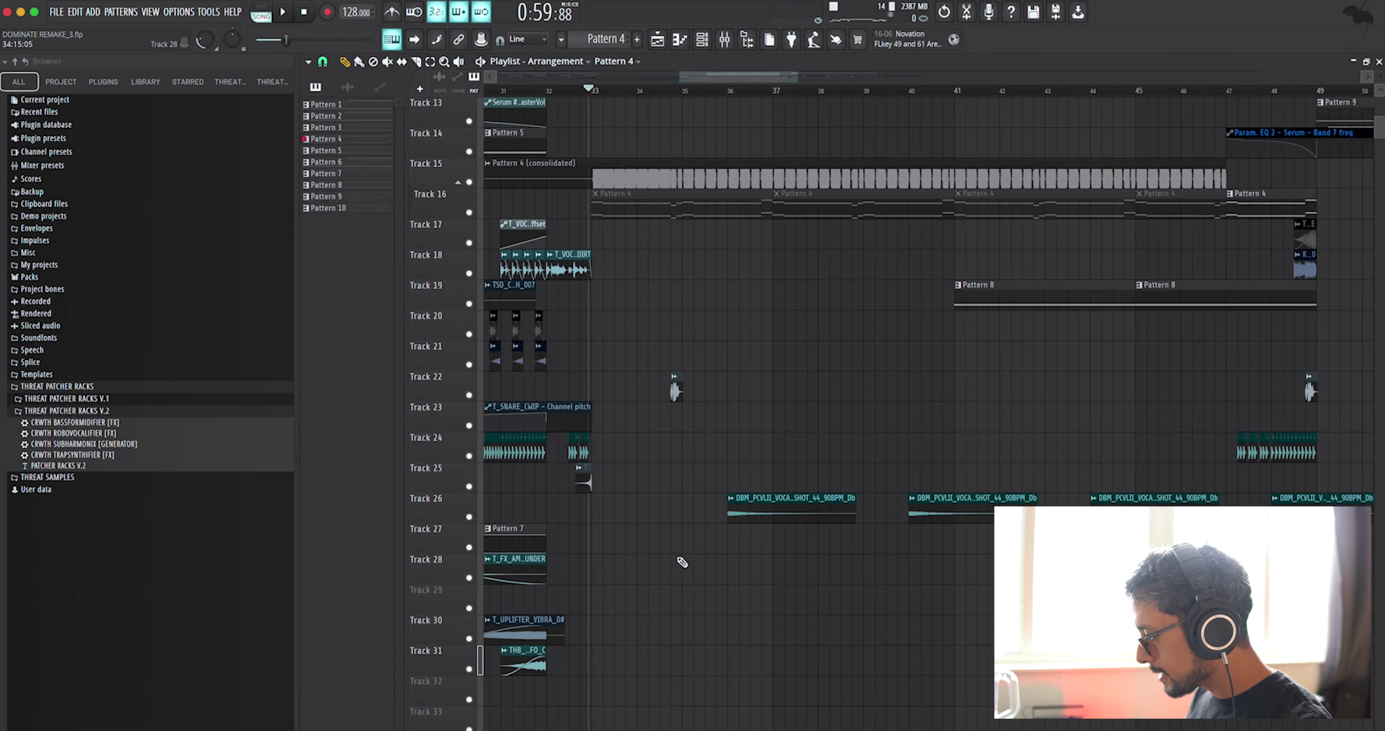
# - Inspect the sample settings of the T_VOCAL_COME ON clip on Track 22 before bar 35, and close them
pyautogui.scroll(4, 681, 561)
pyautogui.scroll(2, 681, 562)
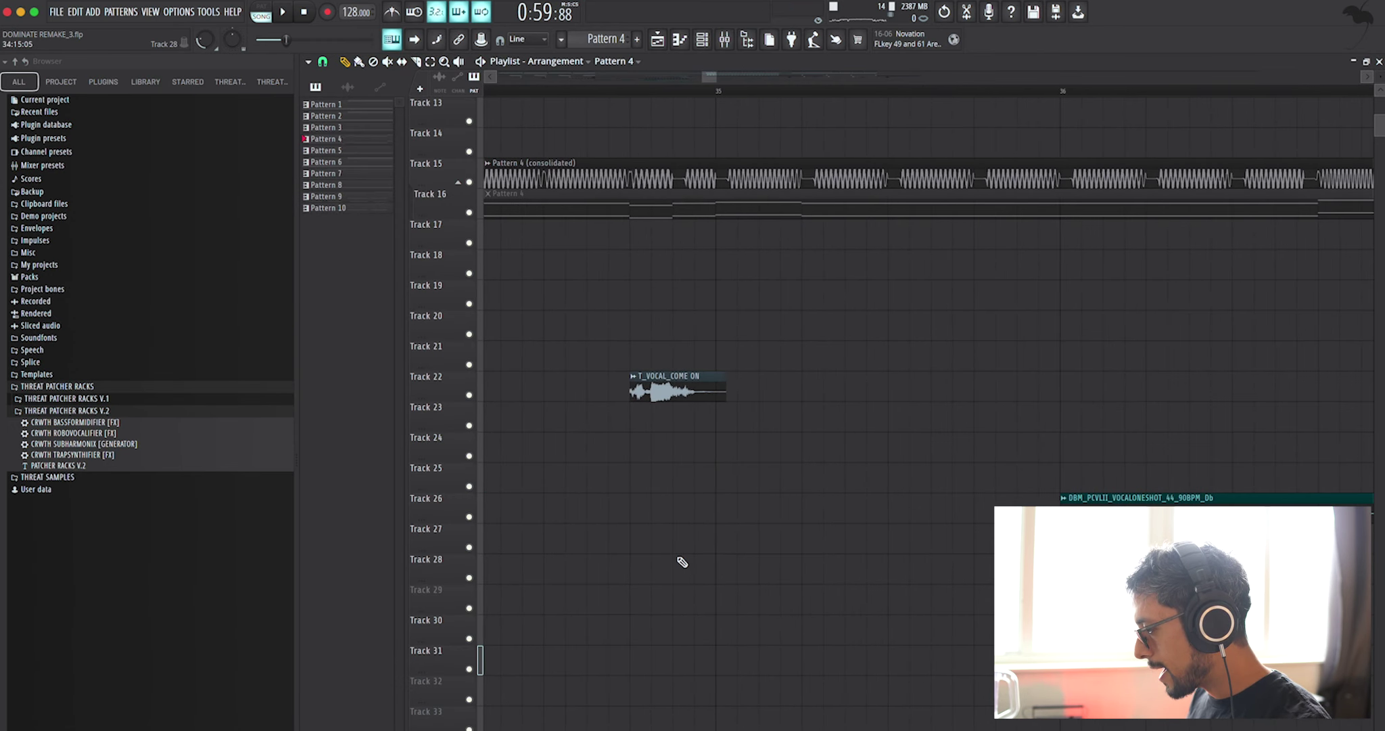
pyautogui.scroll(5, 682, 561)
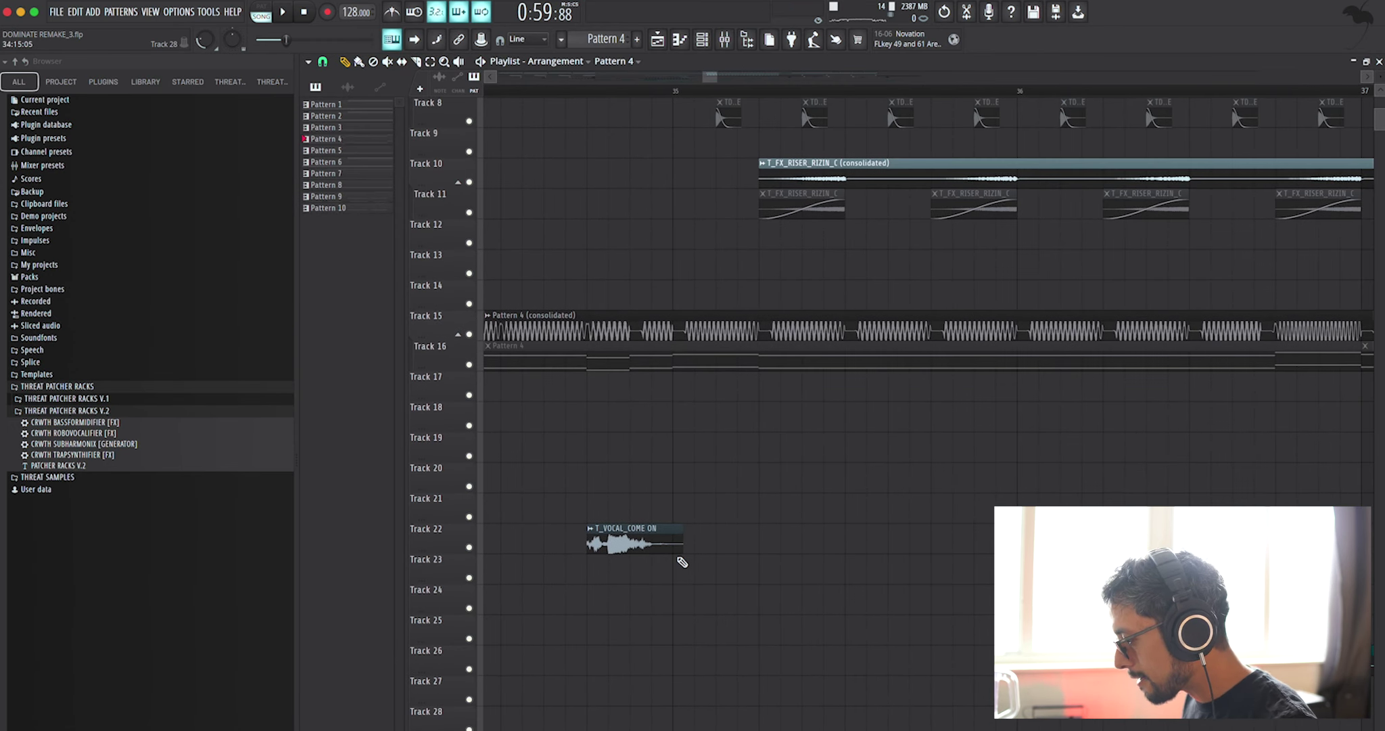
pyautogui.doubleClick(657, 525)
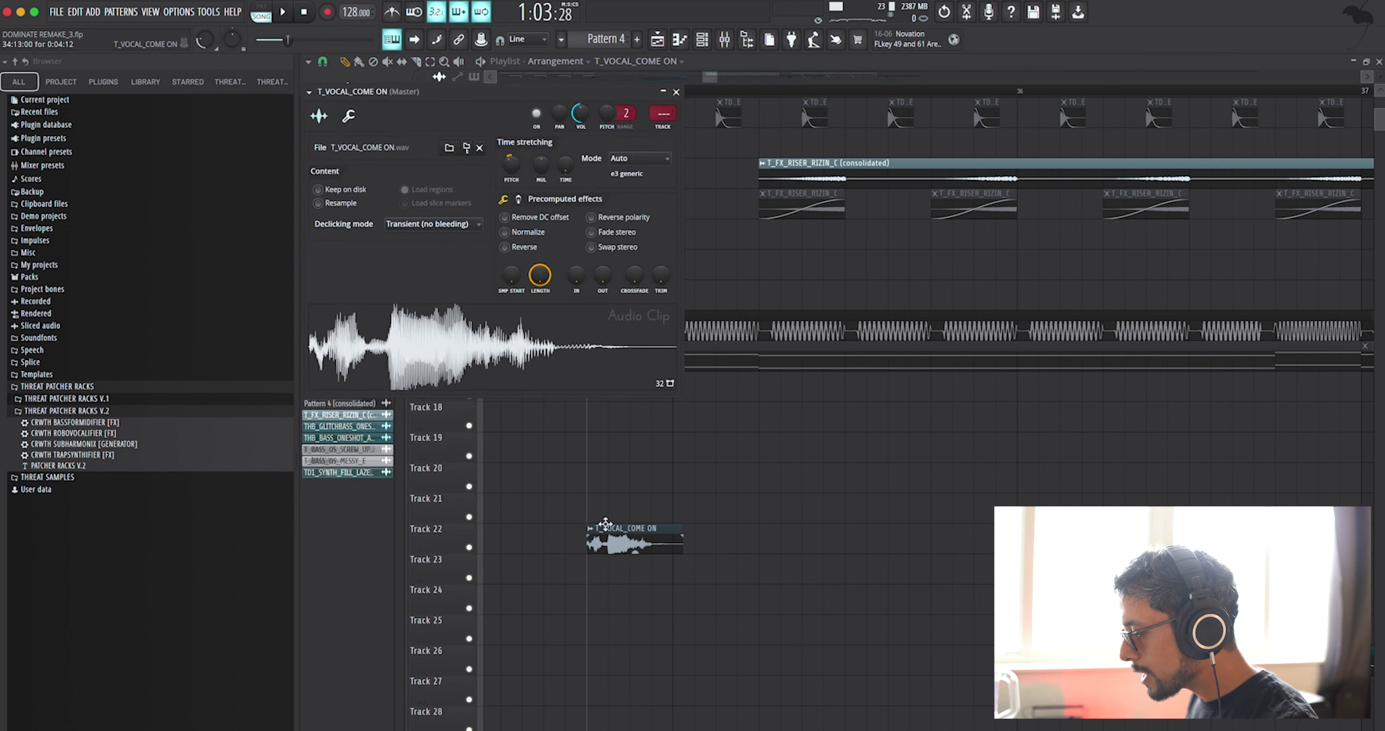
pyautogui.click(676, 91)
# - Play the drop from the vocal clip into bar 35 while examining the kick, clap and hat tracks, and stop playback
pyautogui.scroll(7, 683, 177)
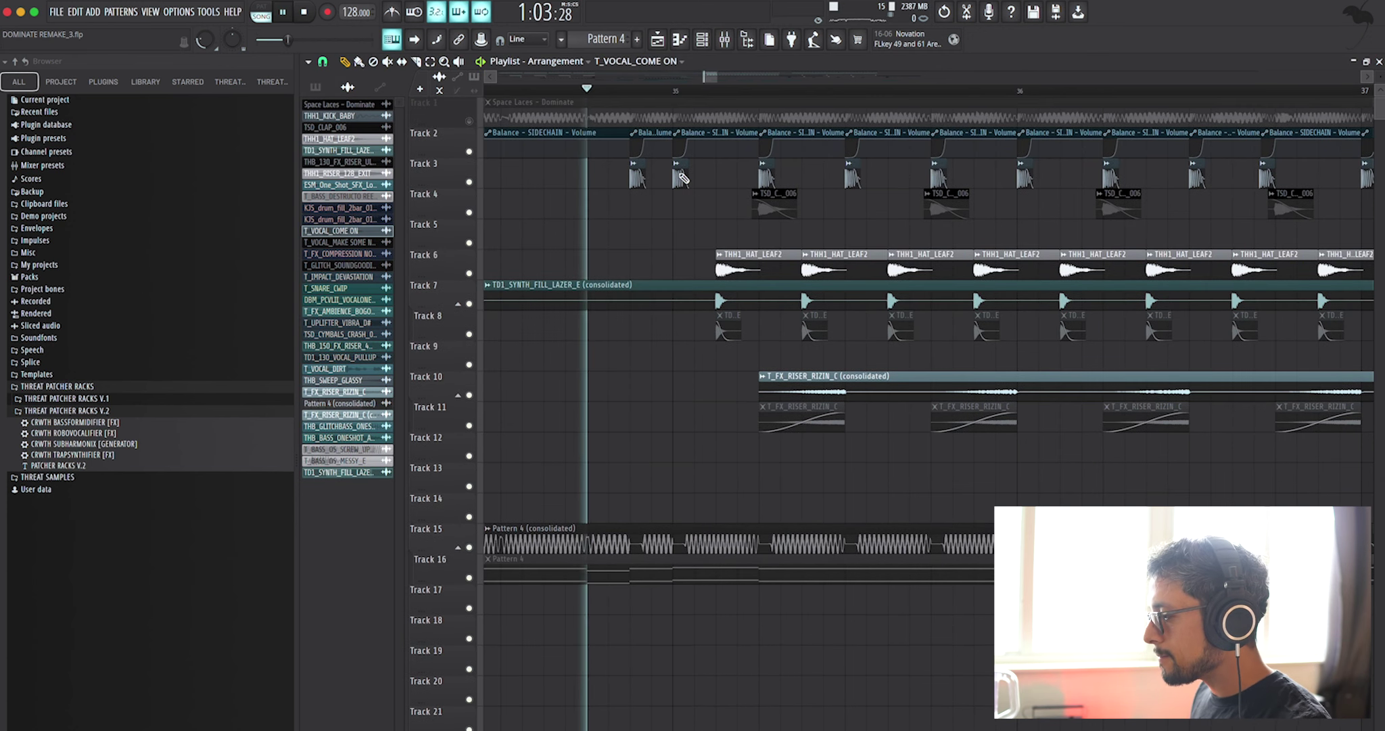
pyautogui.scroll(-2, 683, 178)
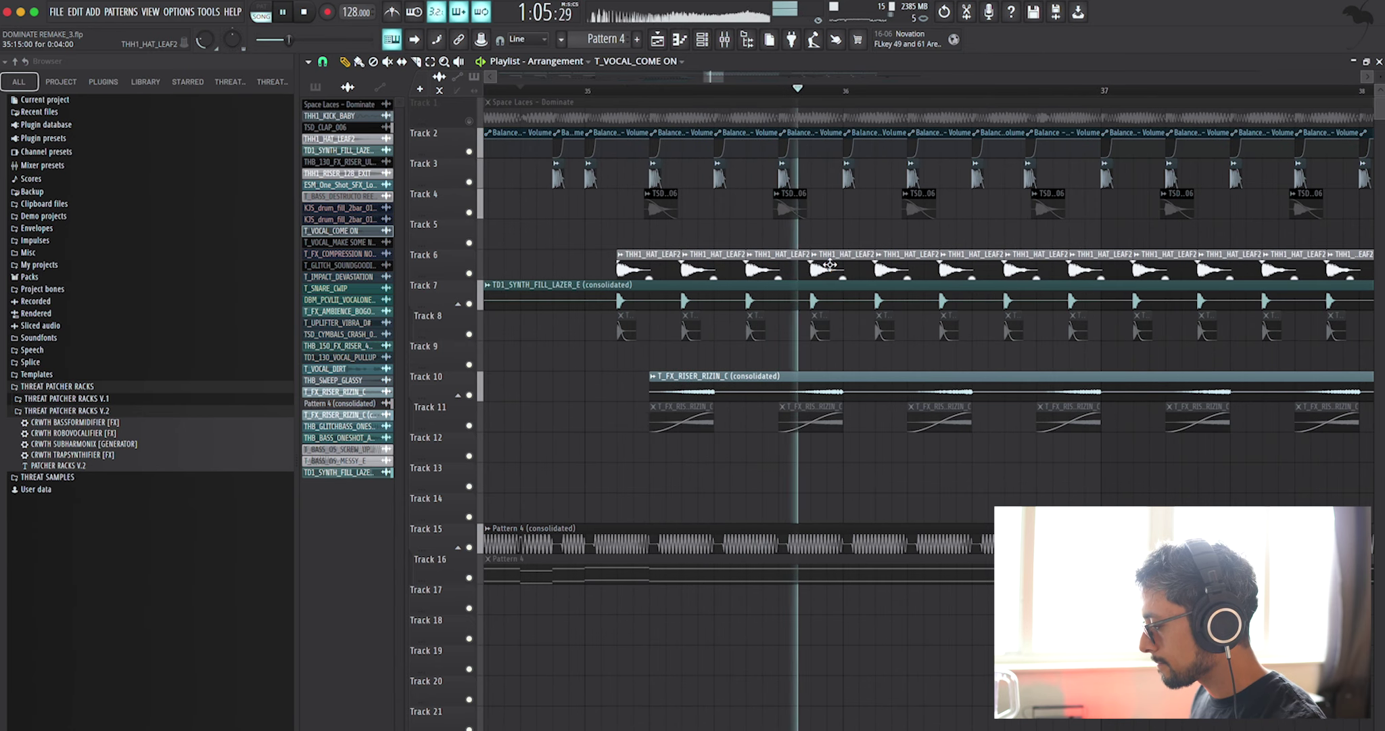
pyautogui.scroll(-3, 830, 263)
pyautogui.press('space')
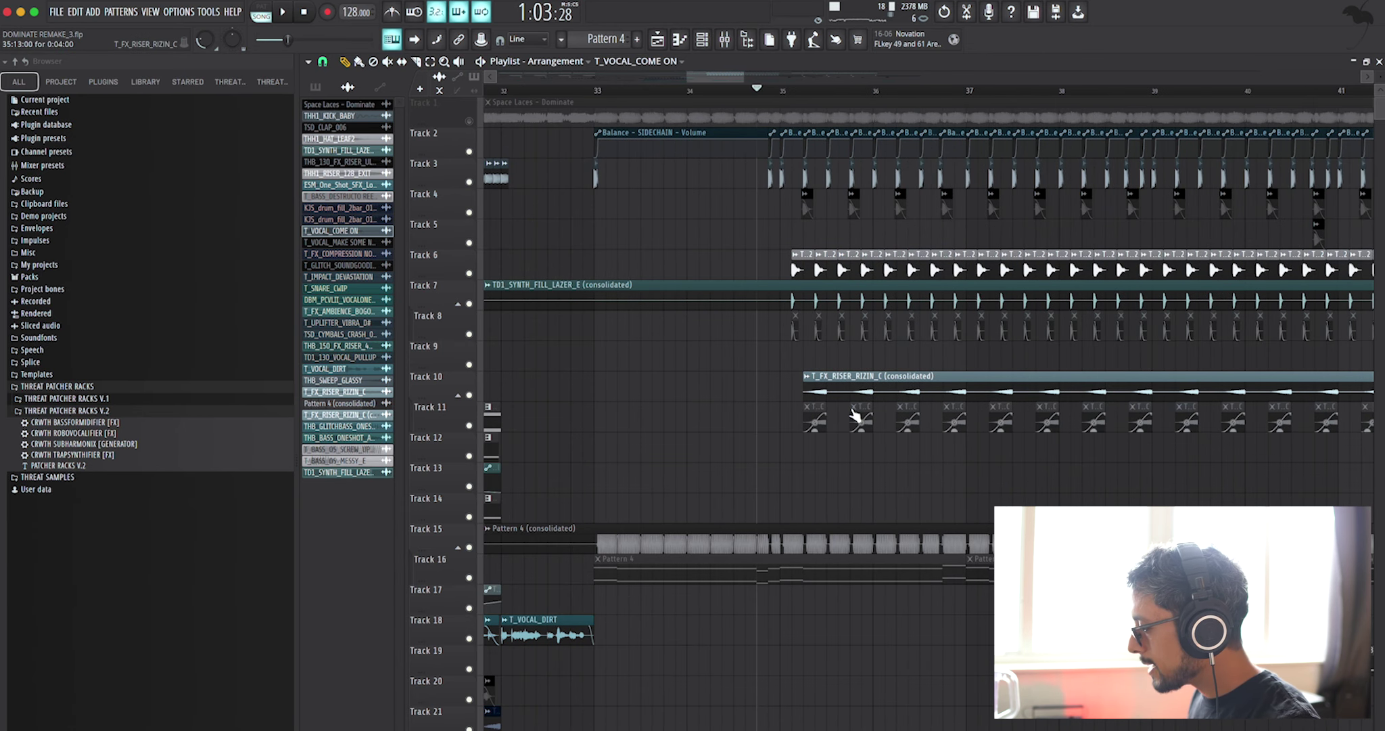
# - Inspect the sample settings of the T_FX_RISER_RIZIN_C (consolidated) clip on Track 10, and close them
pyautogui.scroll(3, 856, 409)
pyautogui.doubleClick(851, 397)
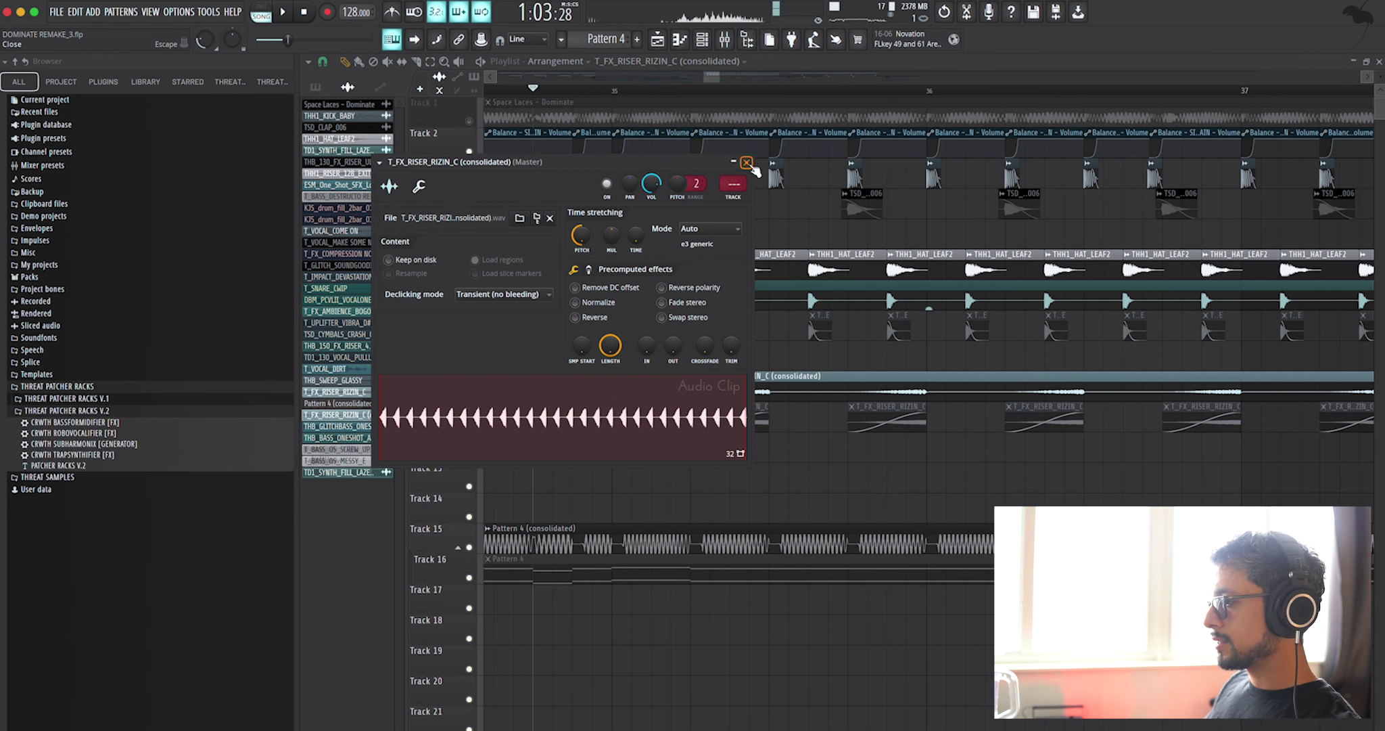
pyautogui.click(748, 164)
pyautogui.scroll(2, 783, 515)
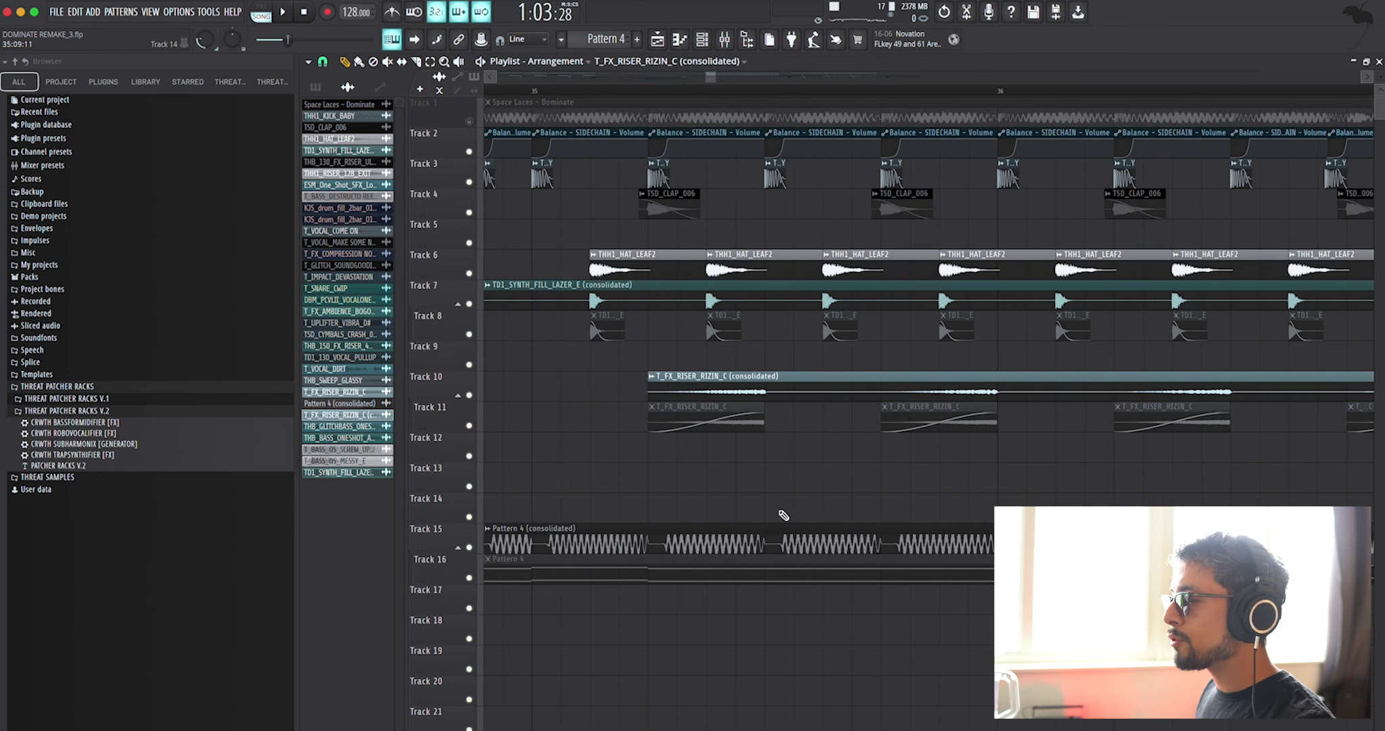
# - Solo the Space Laces - Dominate reference on Track 1 and audition it from the riser's start in bar 35
pyautogui.rightClick(468, 118)
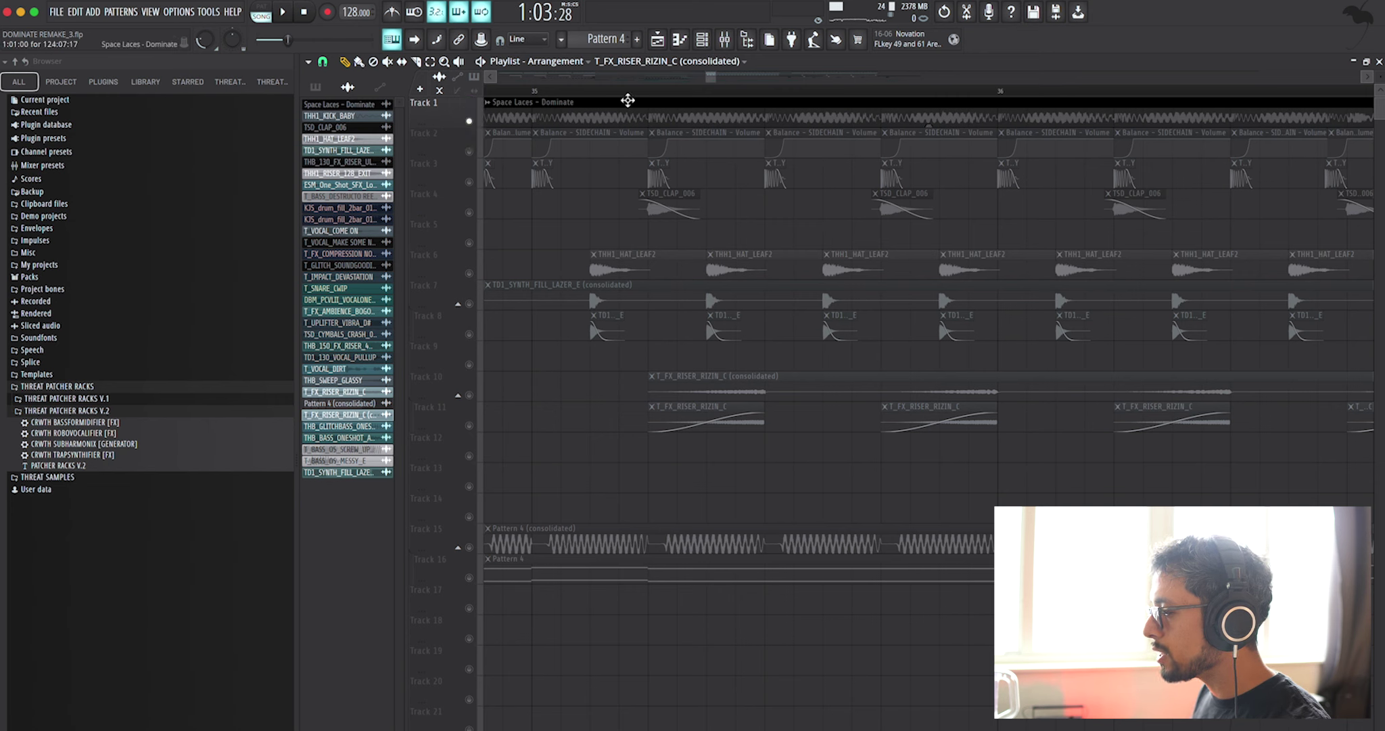
pyautogui.press('space')
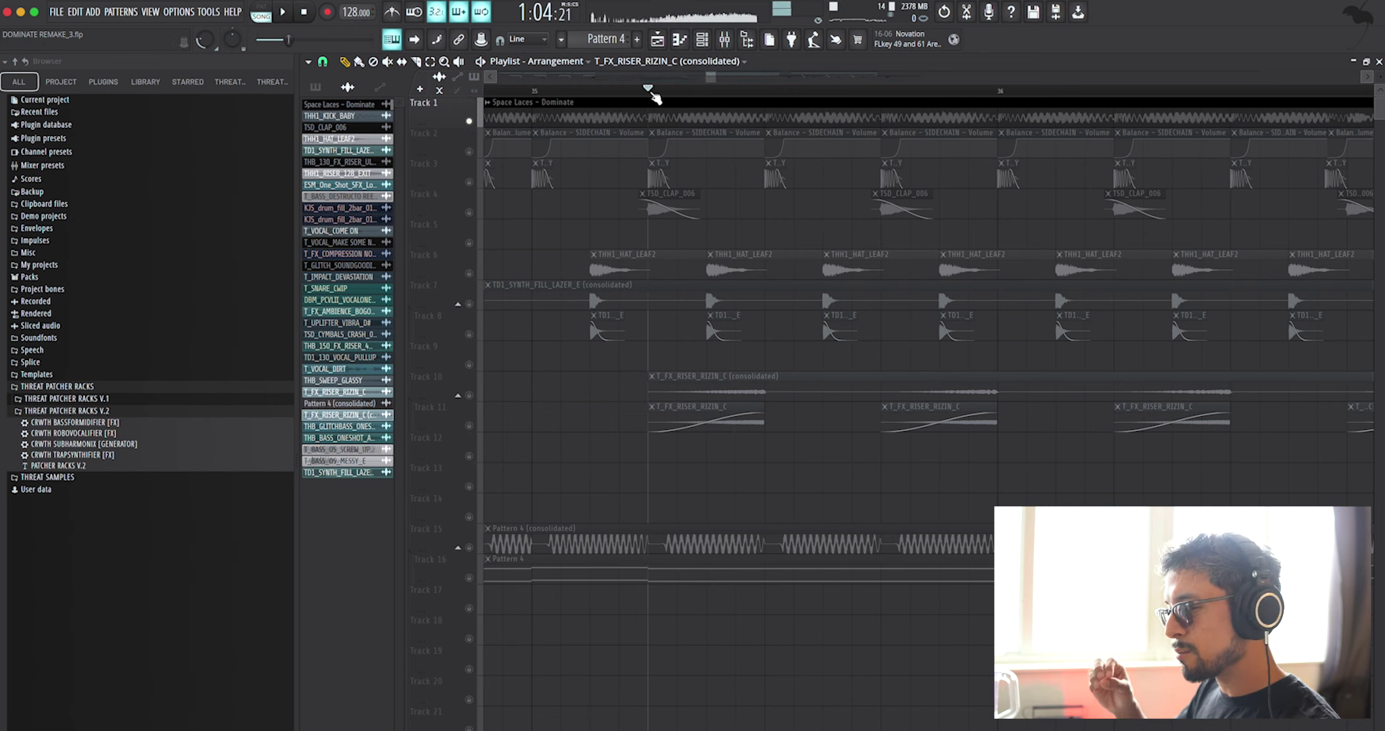
pyautogui.press('space')
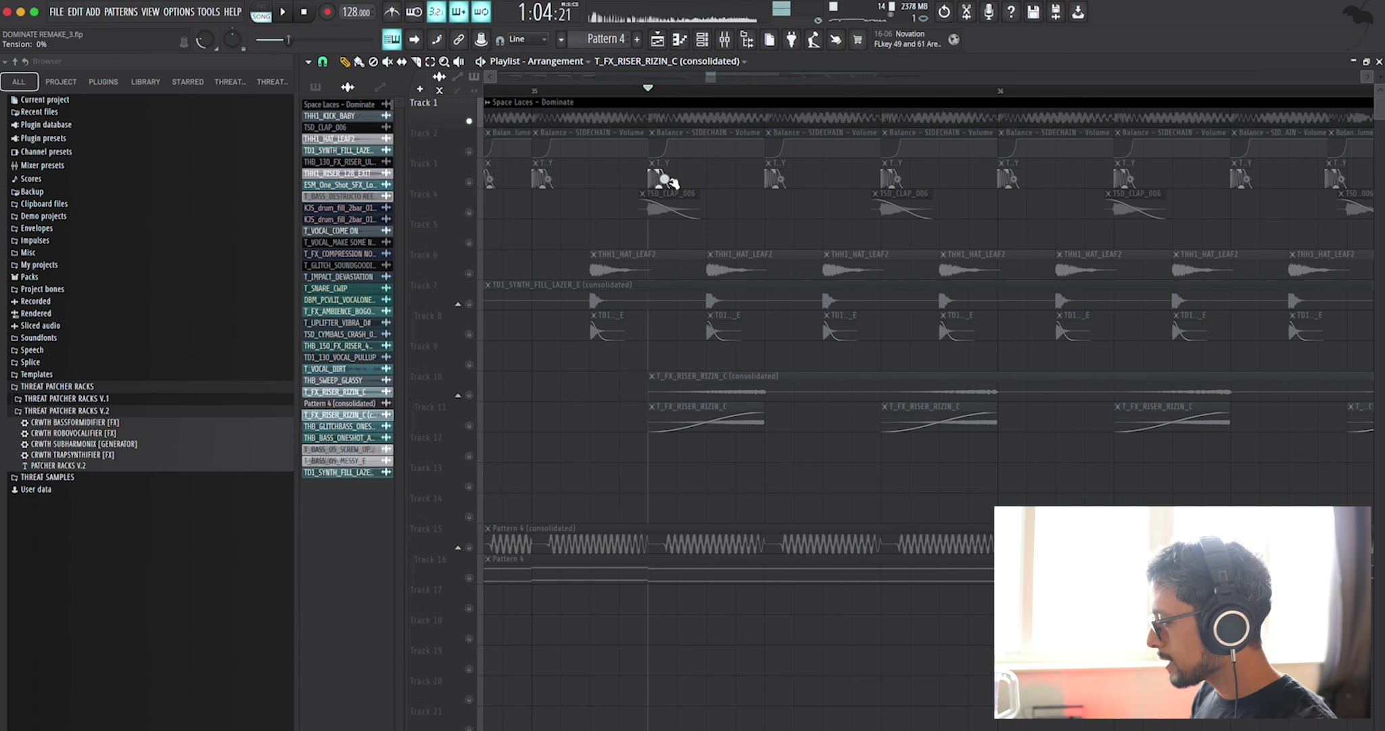
pyautogui.scroll(-2, 670, 180)
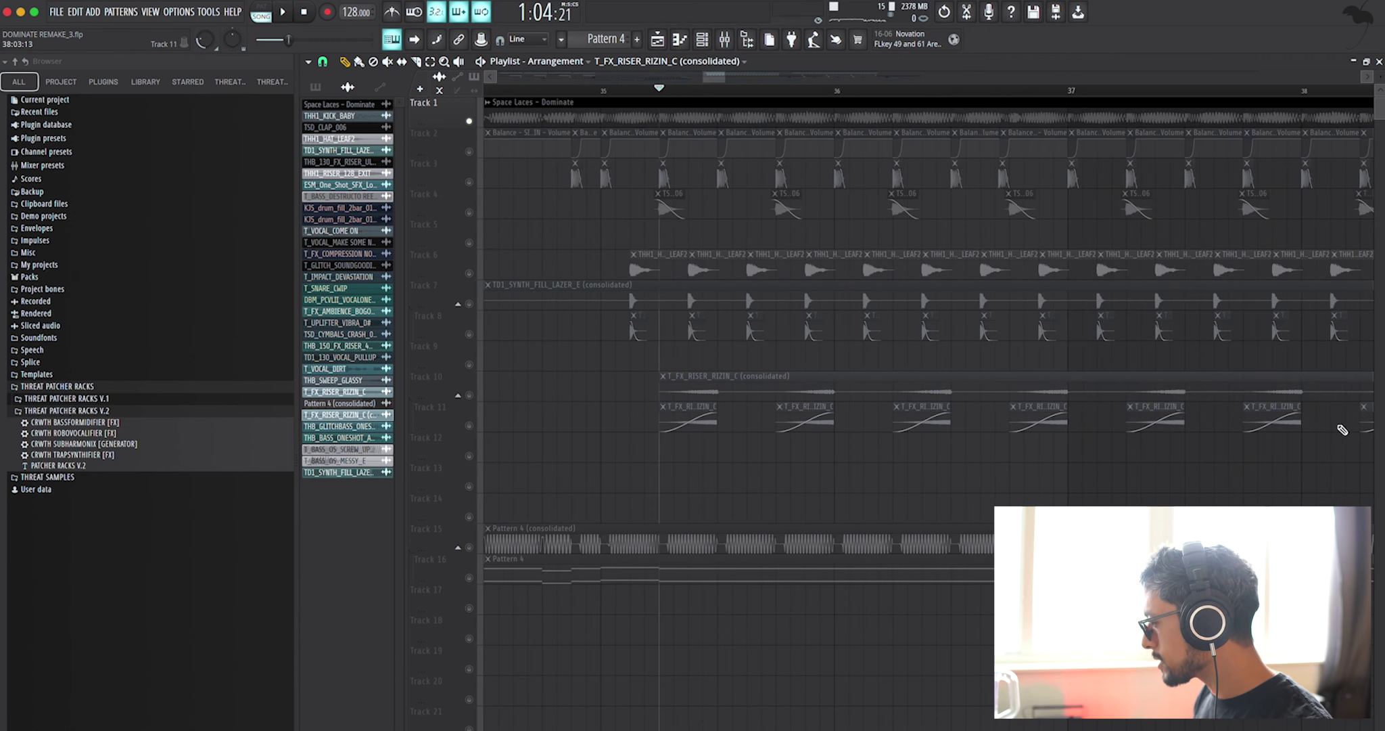
pyautogui.scroll(-2, 501, 371)
pyautogui.press('space')
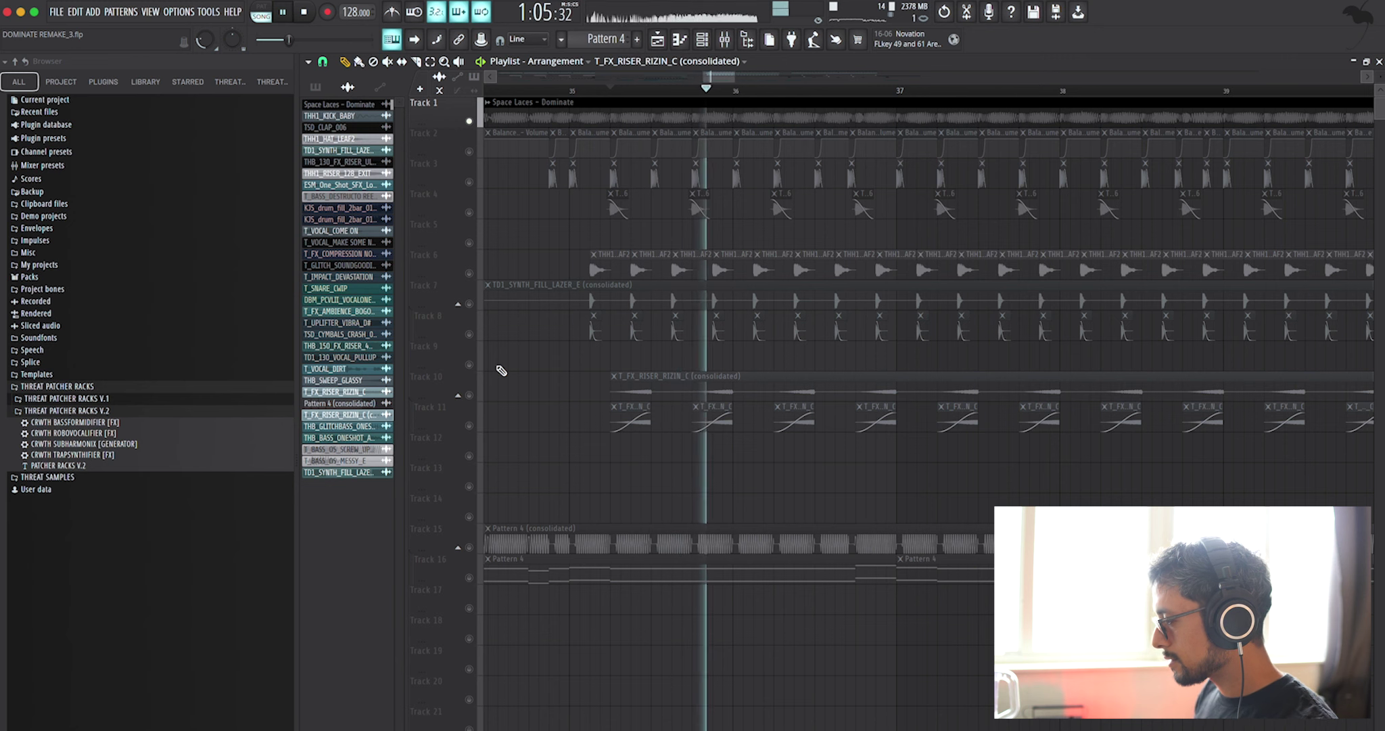
pyautogui.press('space')
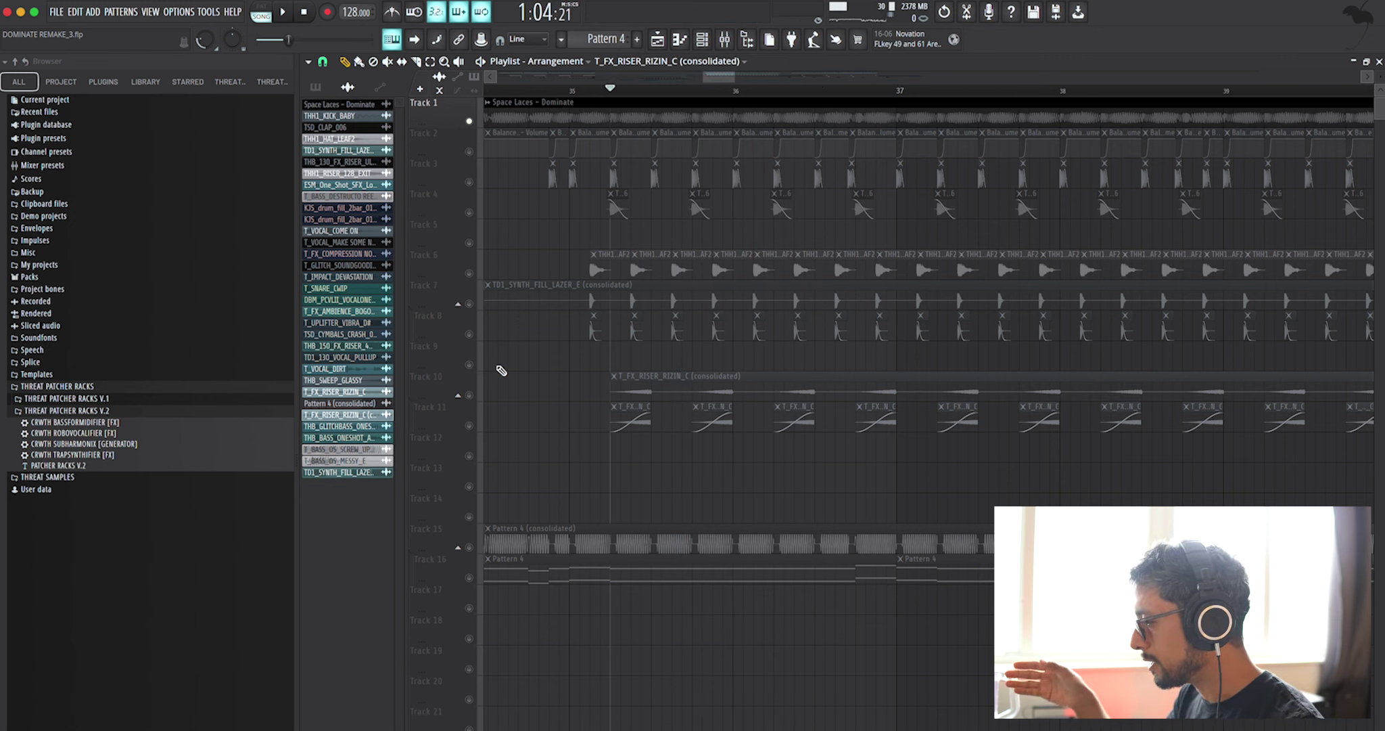
# - Replay the soloed reference from bar 35, and restore the remake's tracks with Track 1 muted
pyautogui.press('space')
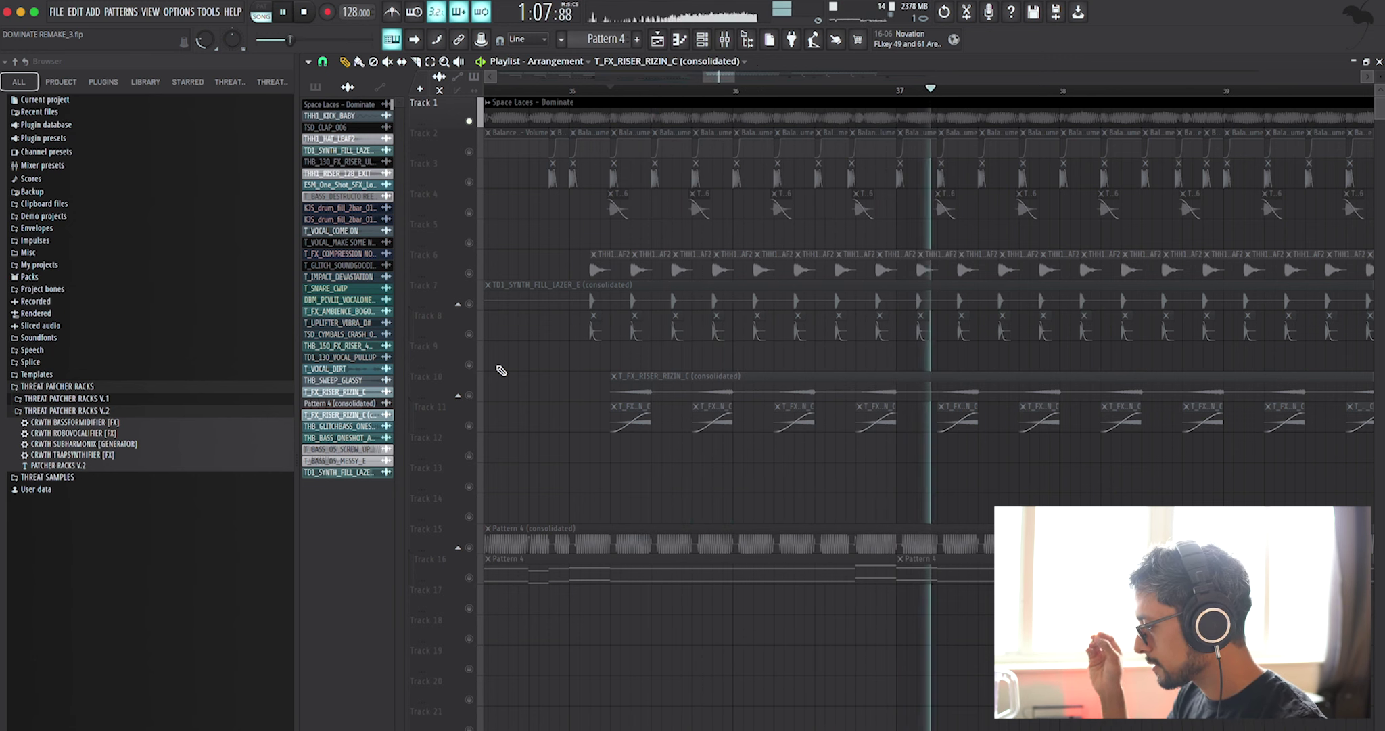
pyautogui.press('space')
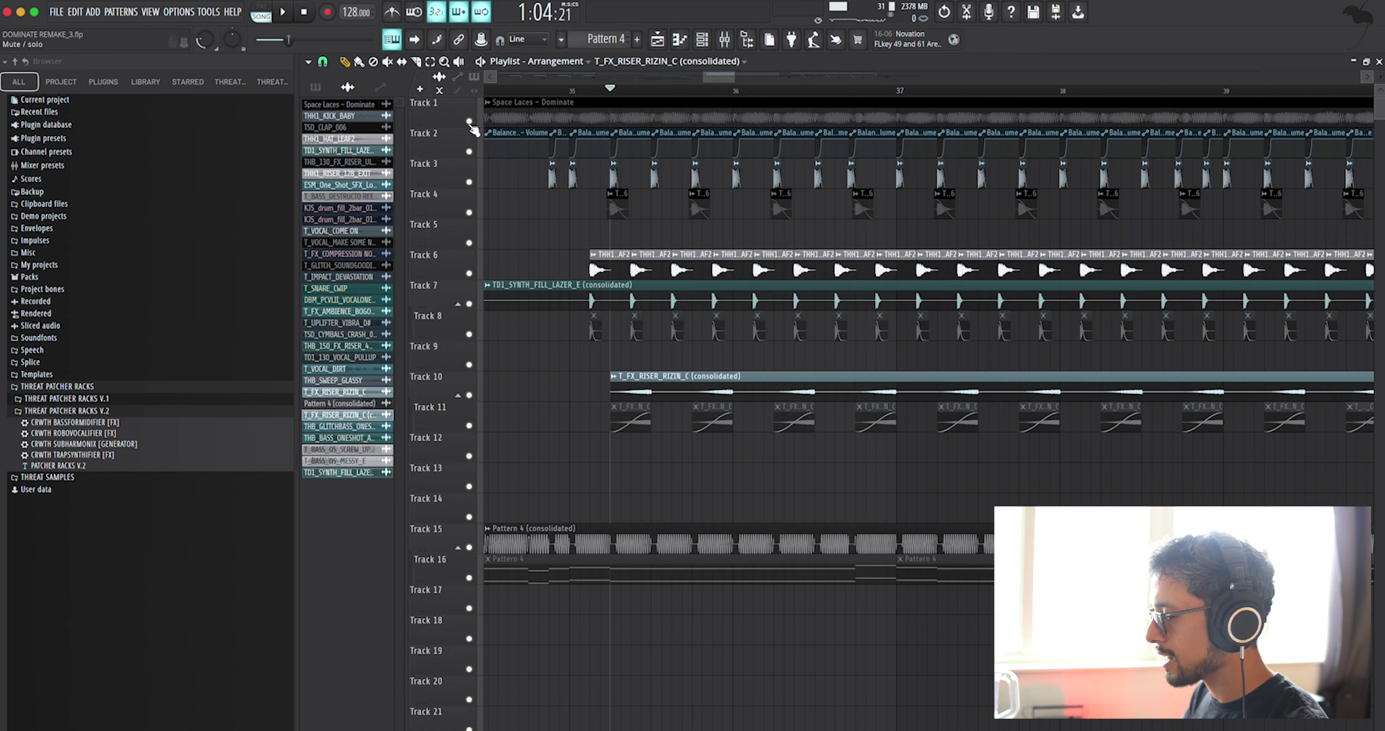
pyautogui.click(469, 121)
pyautogui.click(468, 123)
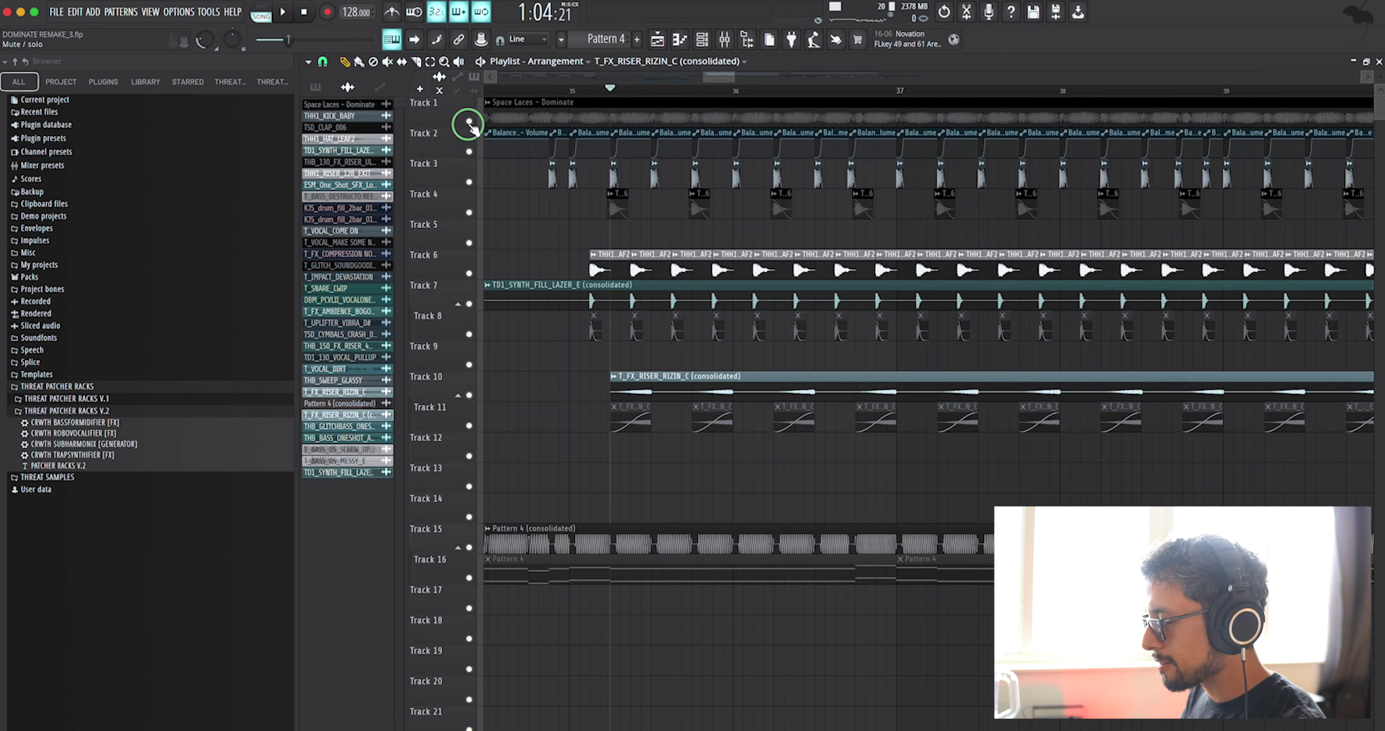
# - Examine the drum, riser and consolidated Pattern 4 bass clips across the drop, especially the section around bar 41
pyautogui.scroll(-1, 758, 471)
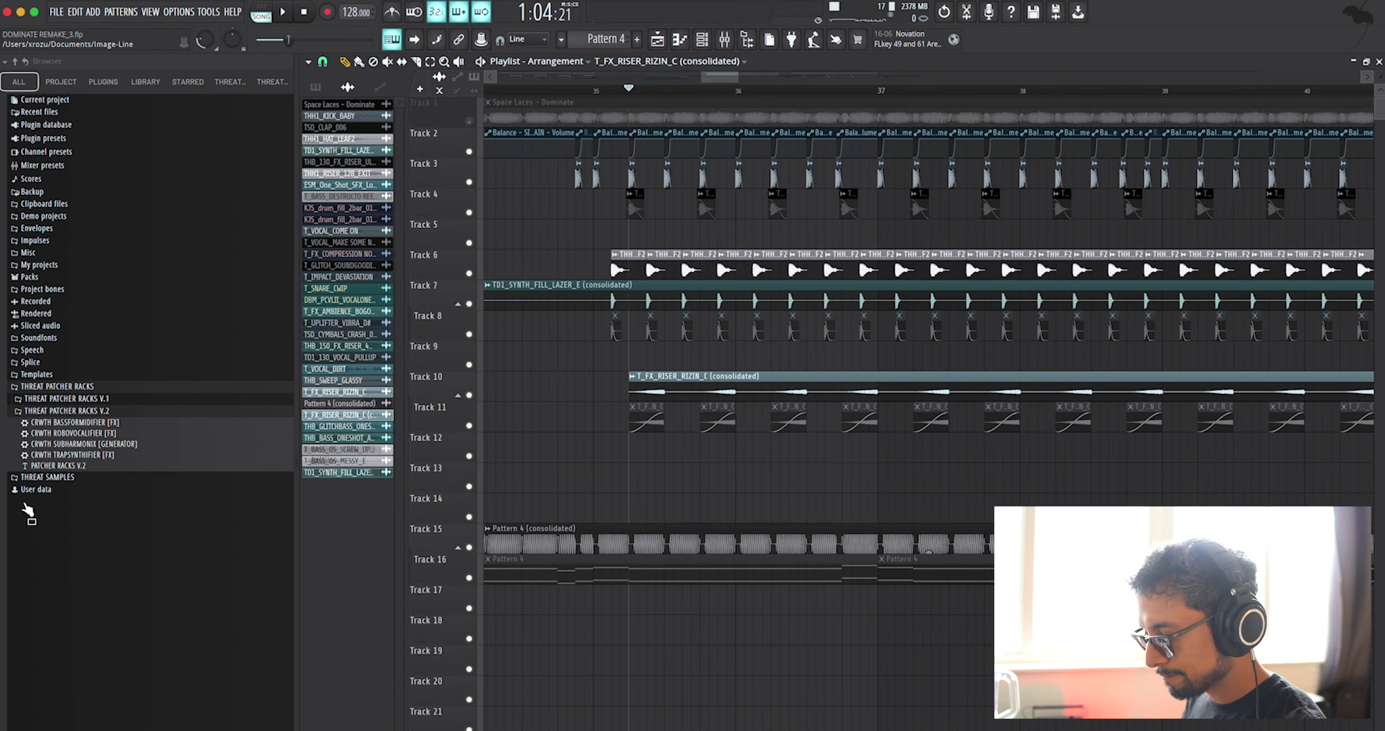
pyautogui.scroll(-4, 696, 442)
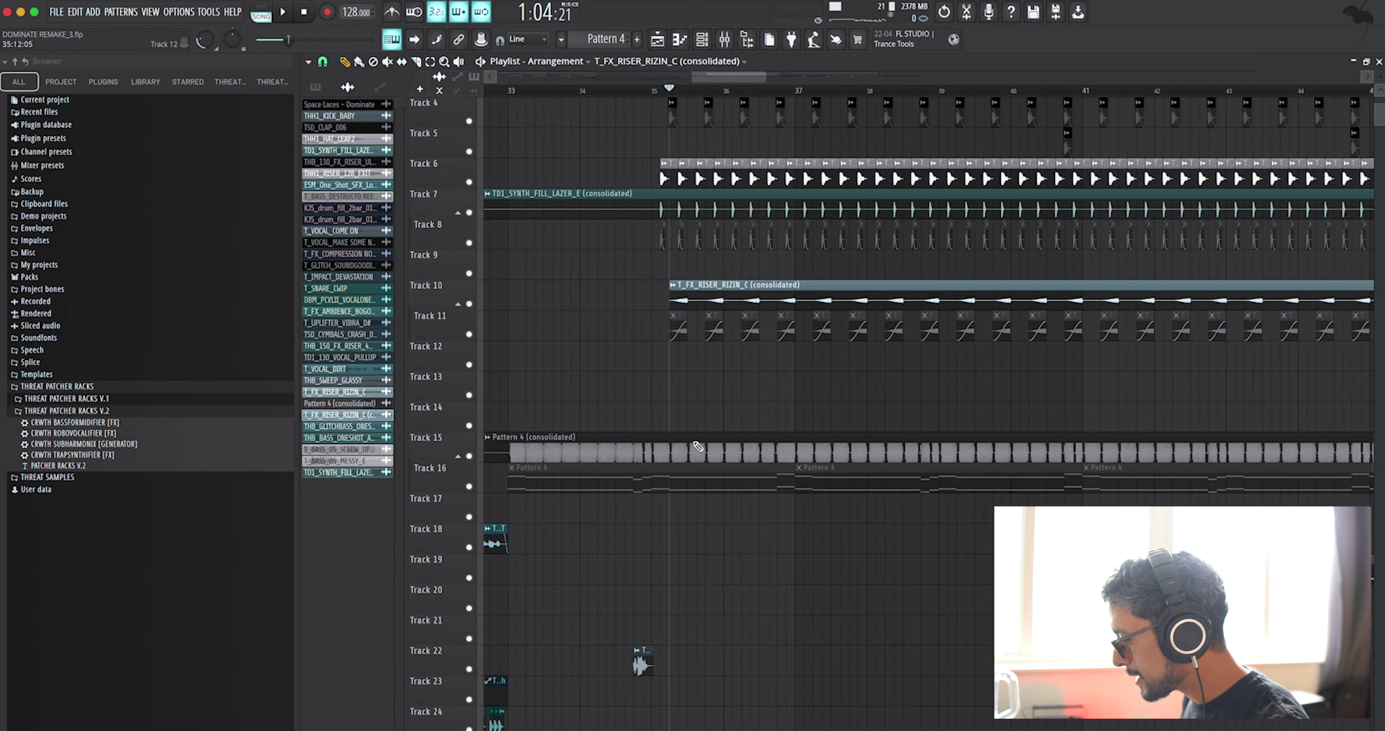
pyautogui.scroll(-1, 640, 659)
pyautogui.scroll(4, 861, 481)
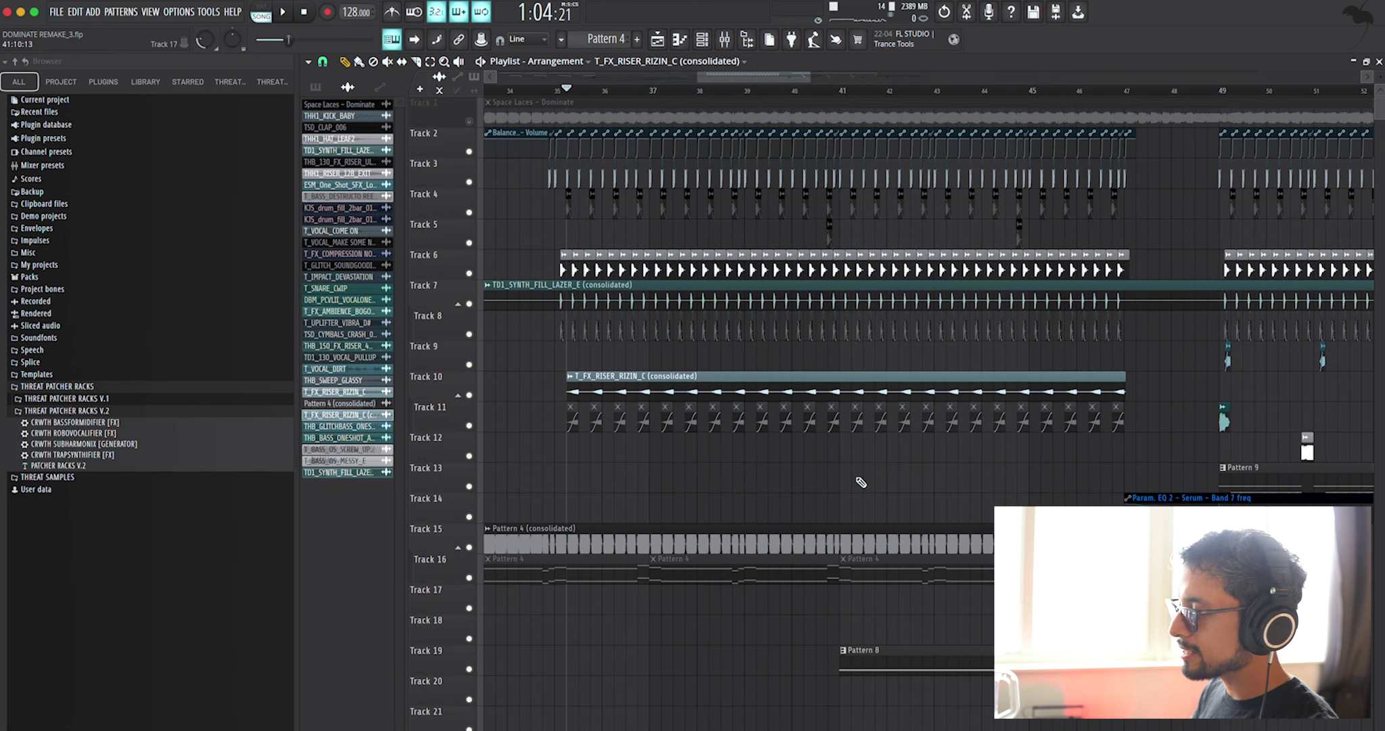
pyautogui.scroll(2, 861, 482)
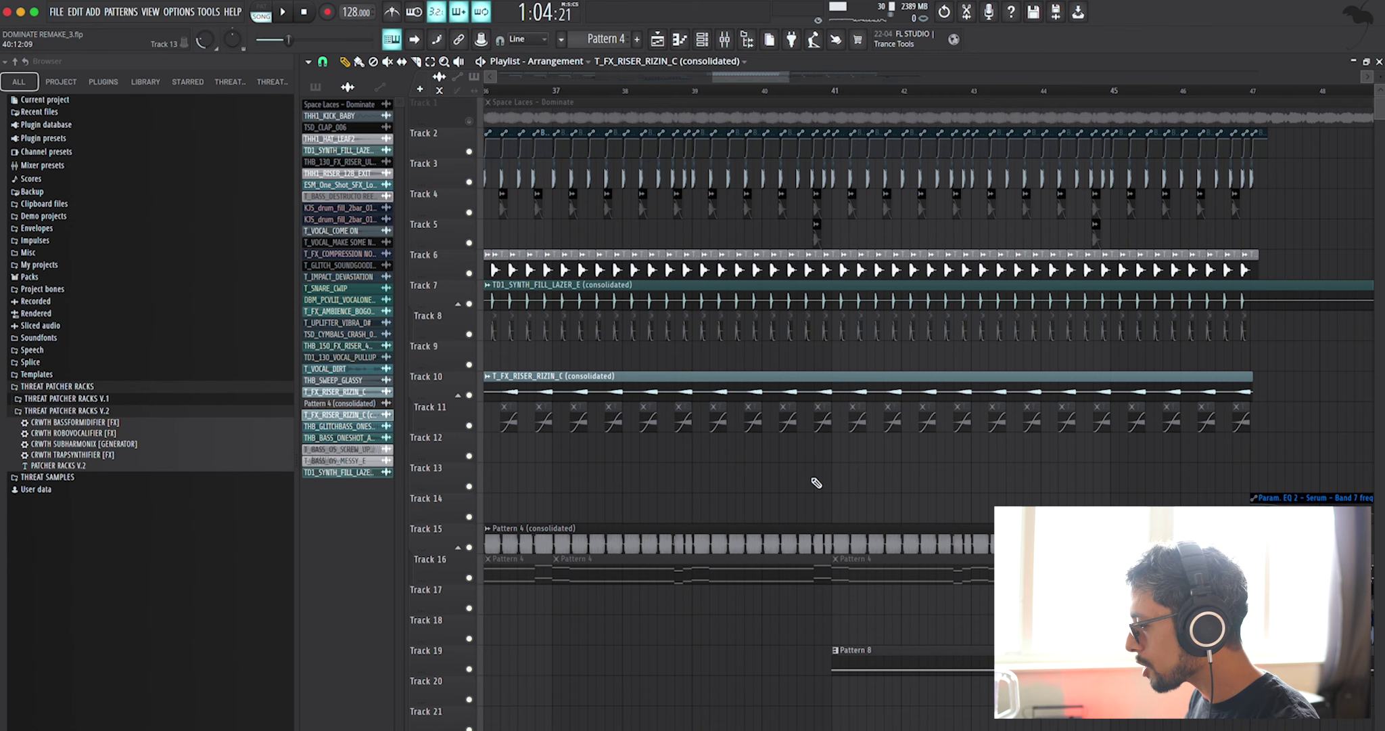
pyautogui.scroll(2, 815, 484)
pyautogui.scroll(-2, 814, 481)
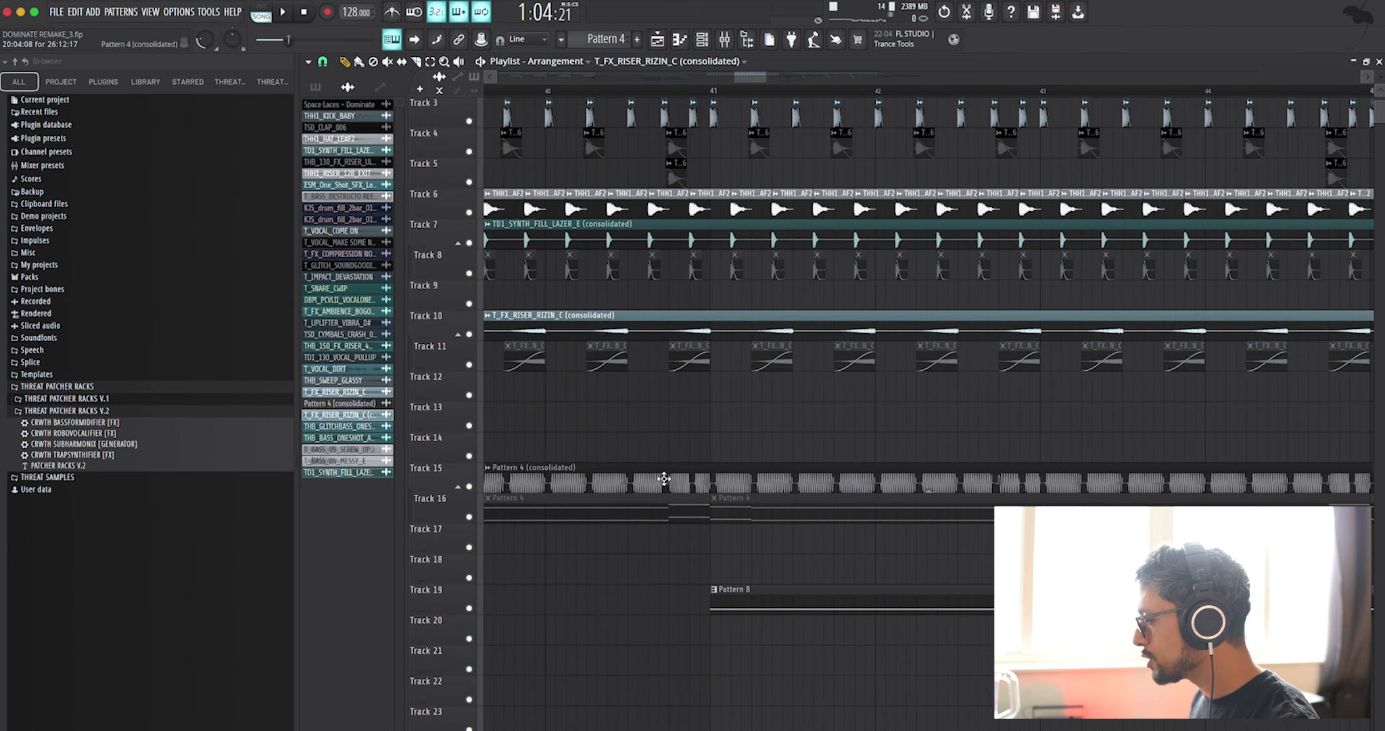
pyautogui.scroll(2, 663, 478)
pyautogui.scroll(-1, 662, 477)
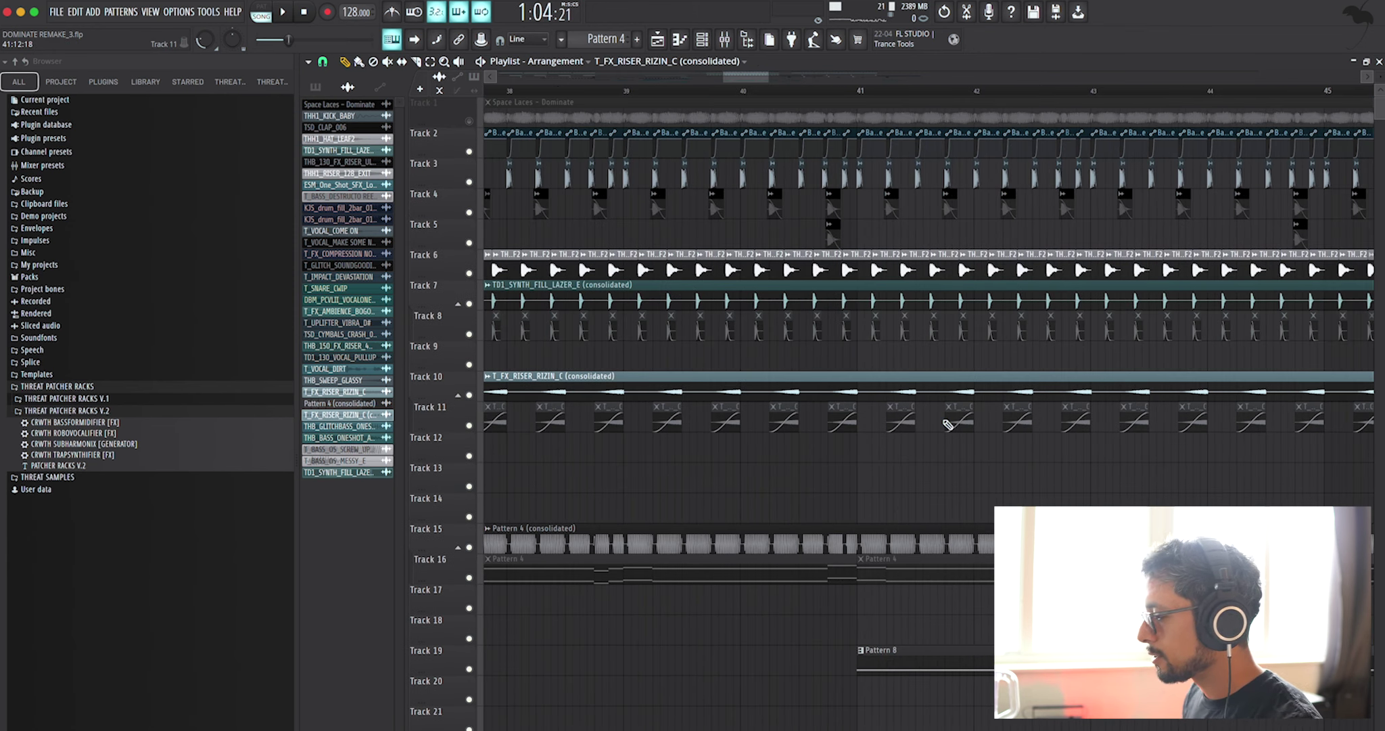
pyautogui.scroll(3, 947, 424)
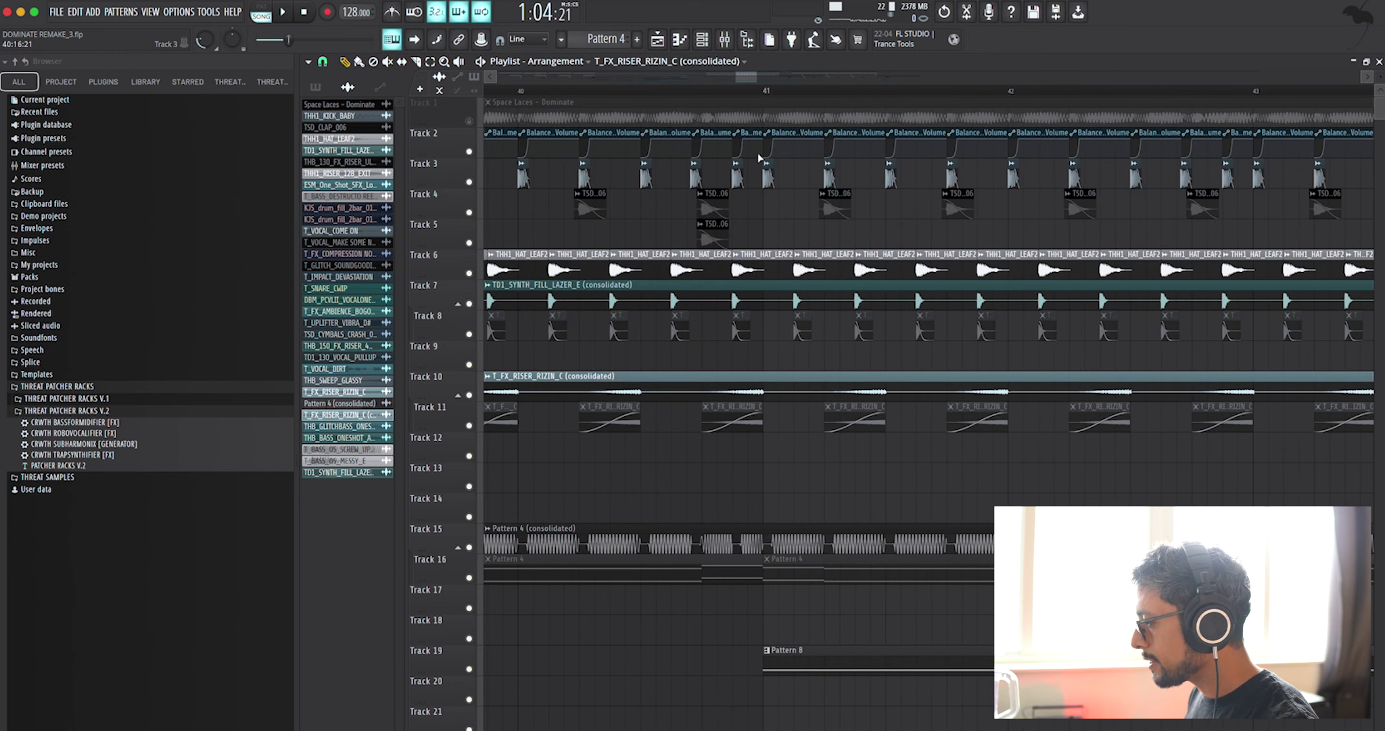
# - Open the Pattern 8 clip at bar 41, audition it, and inspect its Serum #3 patch LD_HVRD
pyautogui.scroll(-2, 572, 449)
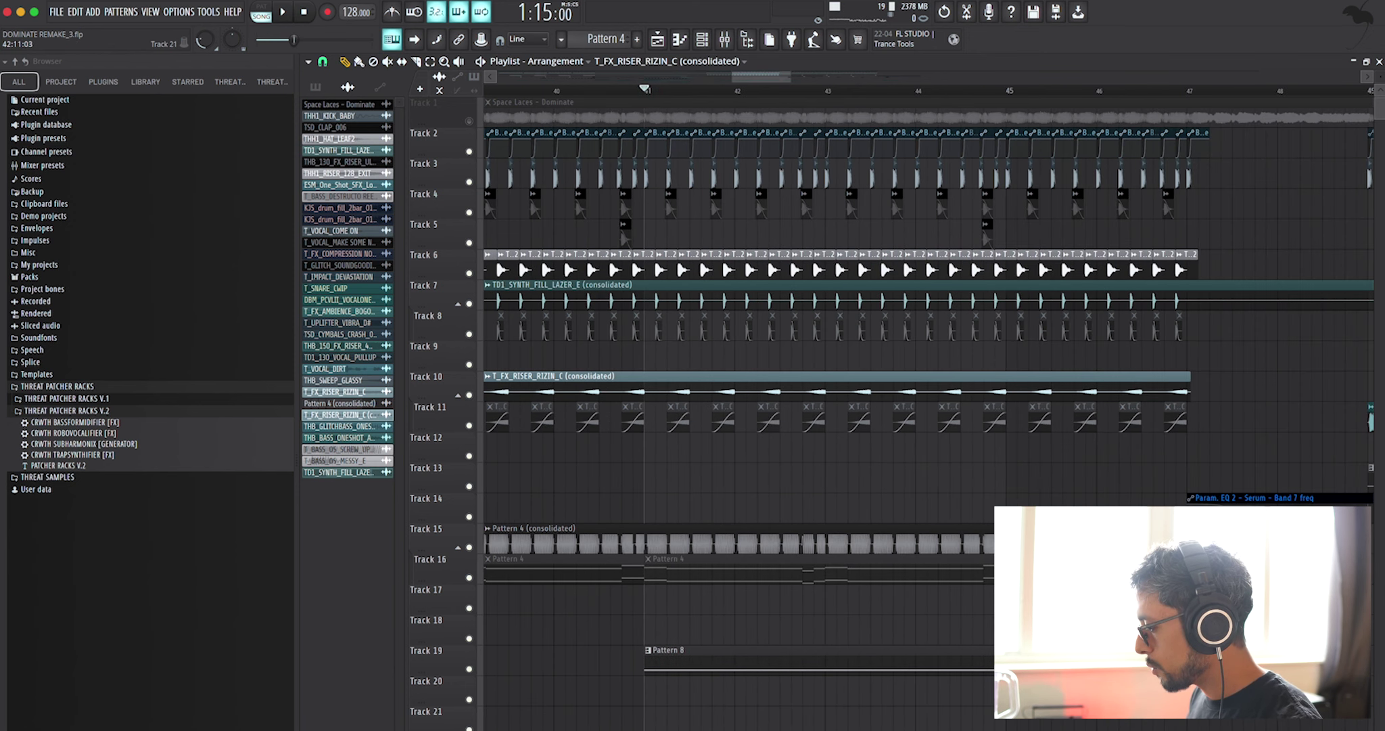
pyautogui.doubleClick(800, 670)
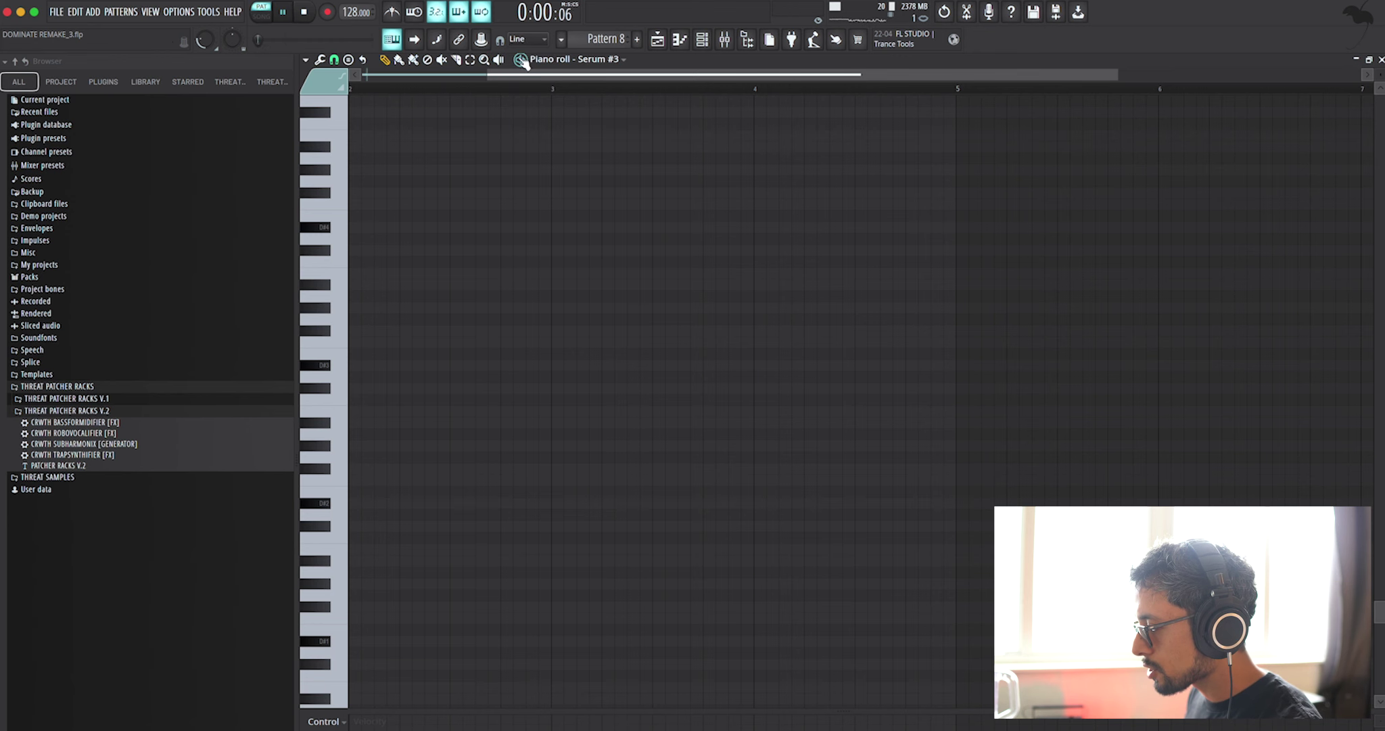
pyautogui.click(704, 39)
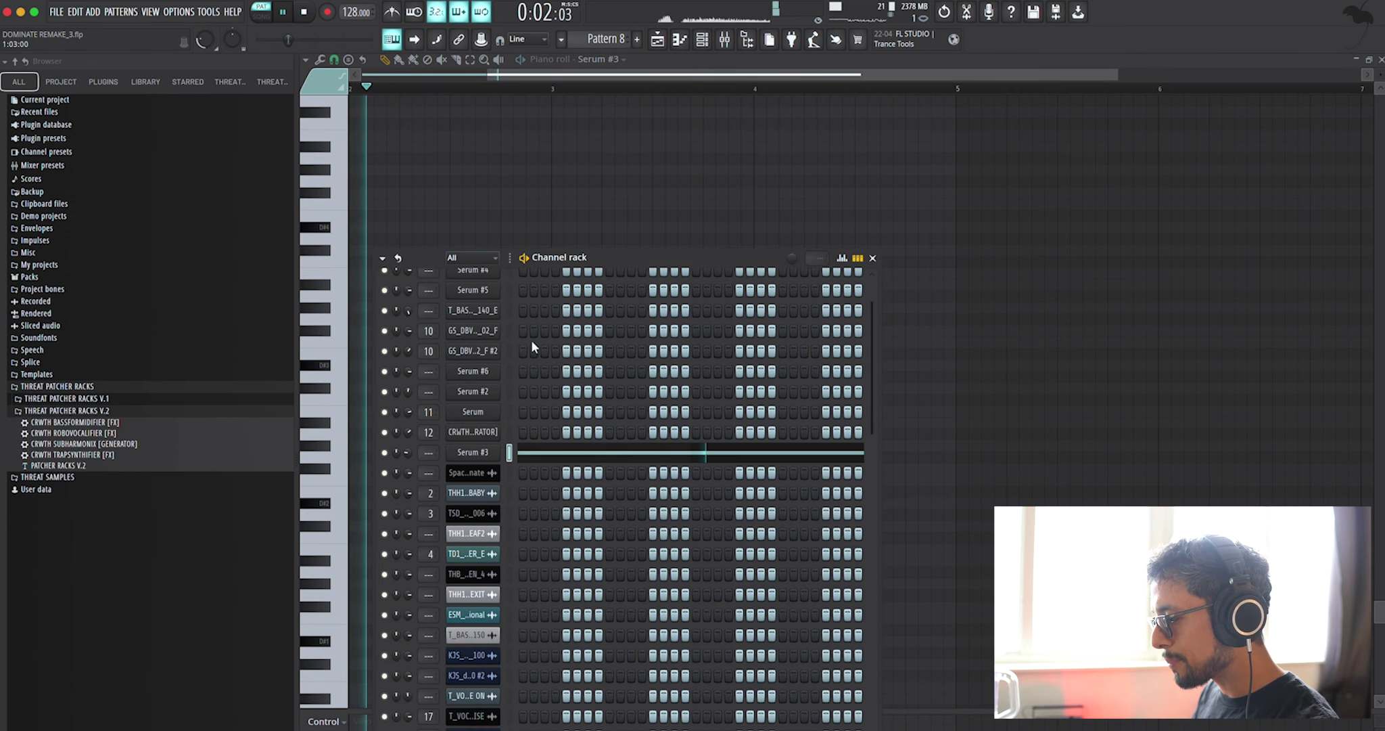
pyautogui.press('space')
pyautogui.click(473, 452)
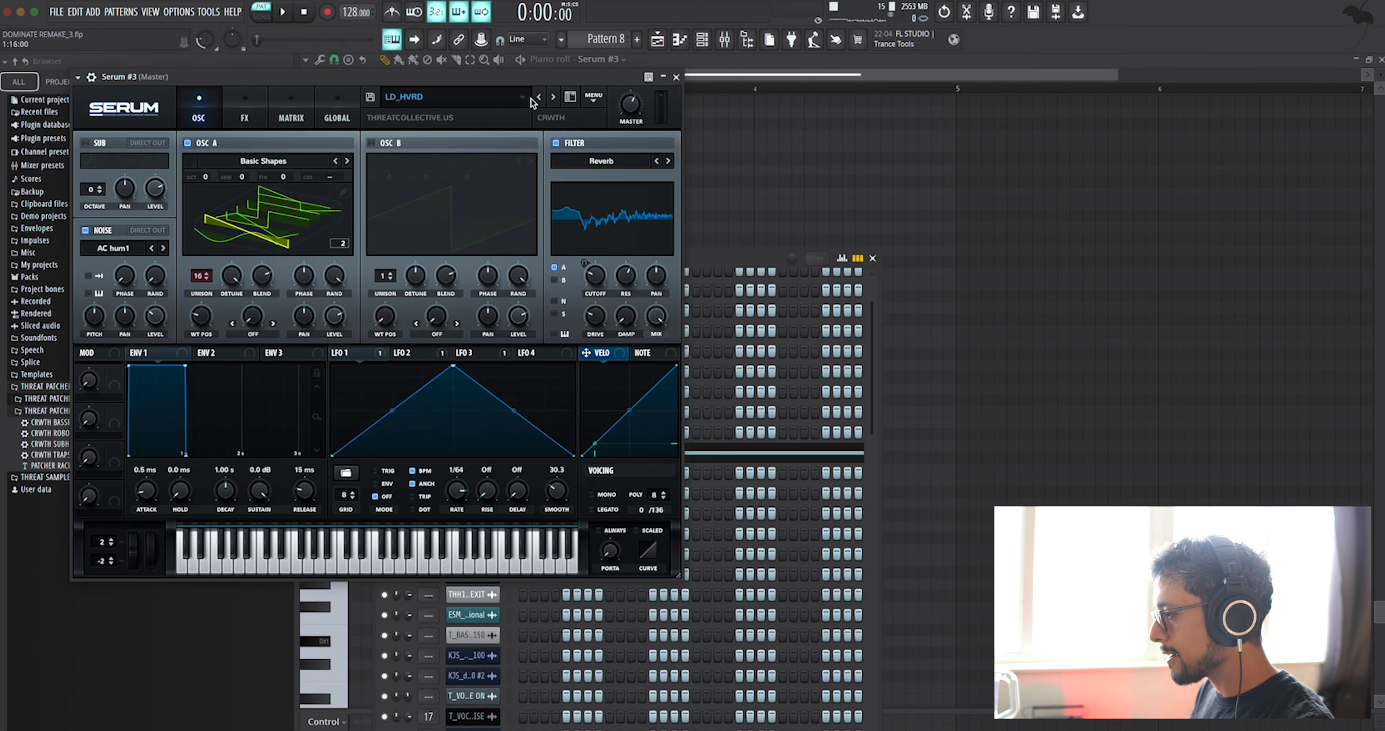
pyautogui.click(675, 77)
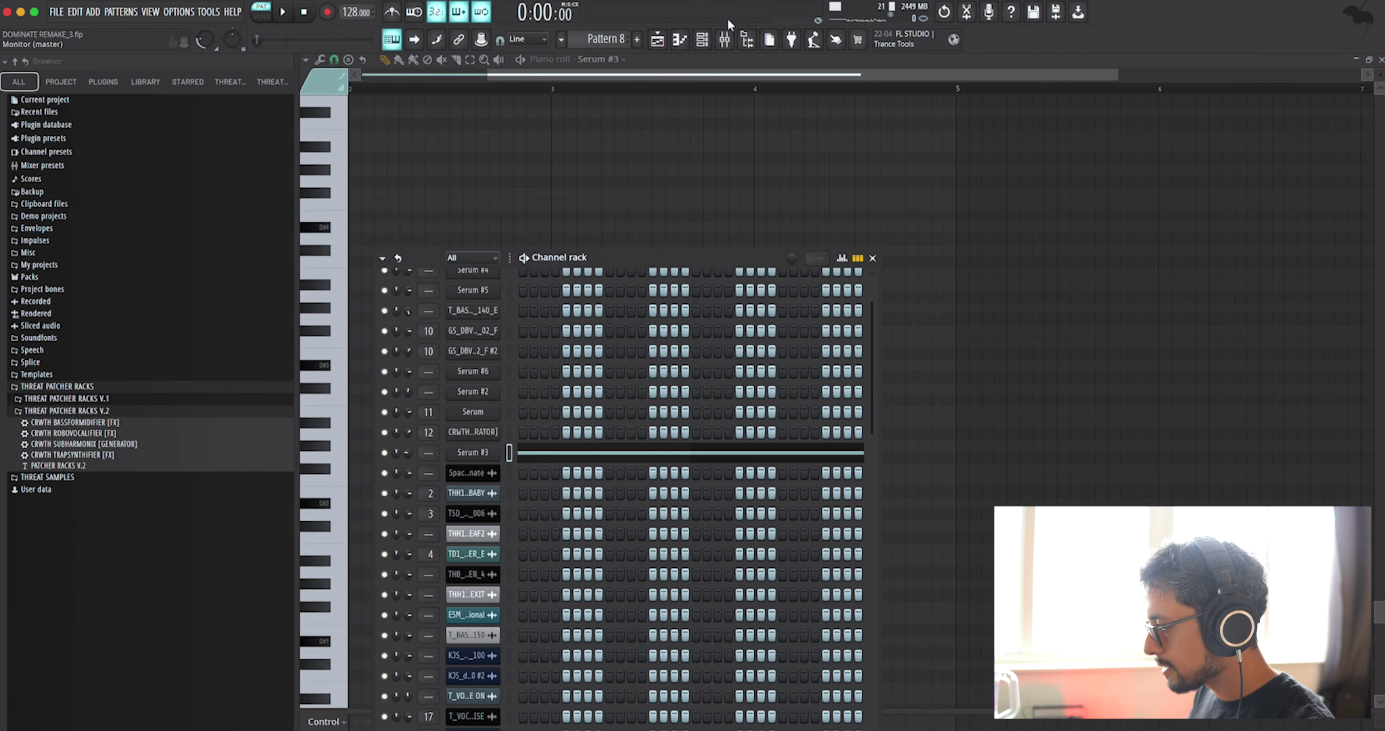
# - Reopen Serum #3 and locate LD_HVRD among the THREAT REVOLUCION V.1 long lead presets without changing the preset
pyautogui.click(737, 40)
pyautogui.click(737, 39)
pyautogui.click(473, 451)
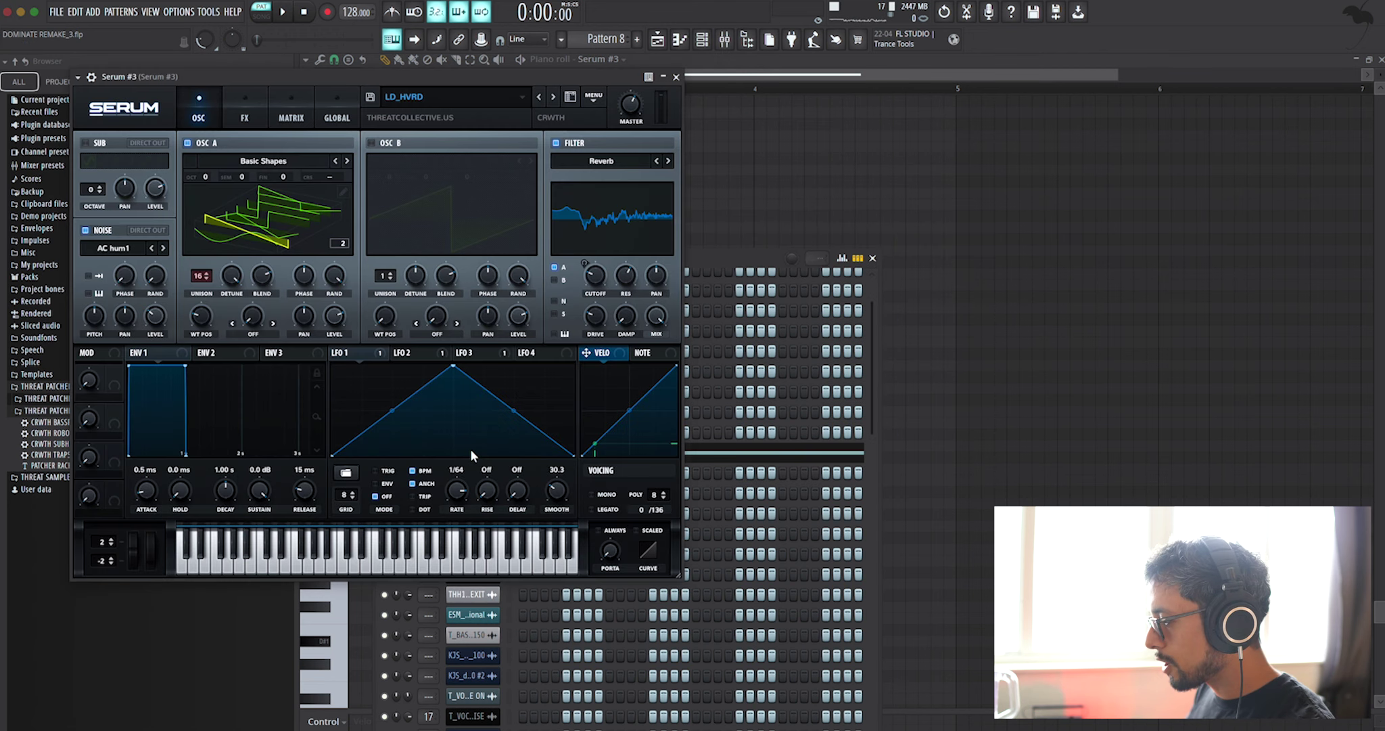
pyautogui.click(391, 94)
pyautogui.moveTo(473, 322)
pyautogui.moveTo(608, 352)
pyautogui.moveTo(751, 366)
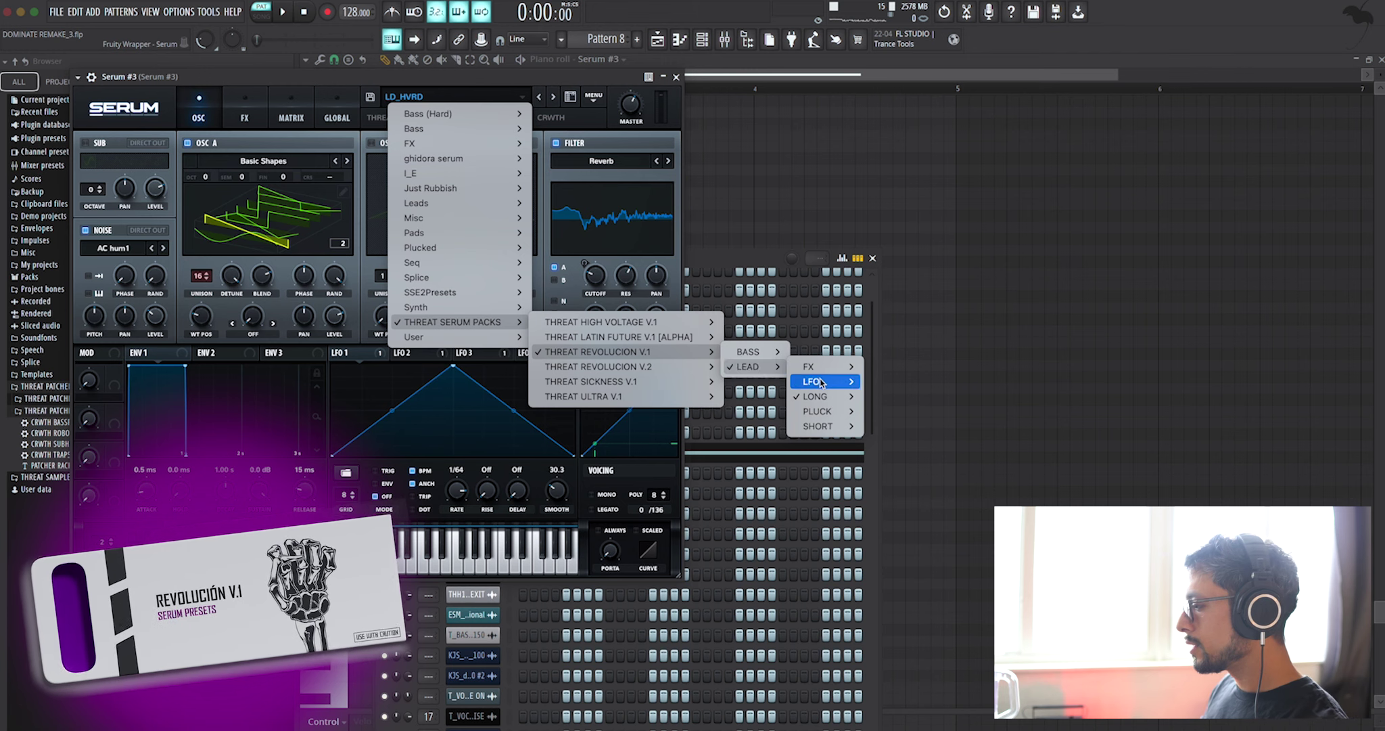
pyautogui.moveTo(831, 400)
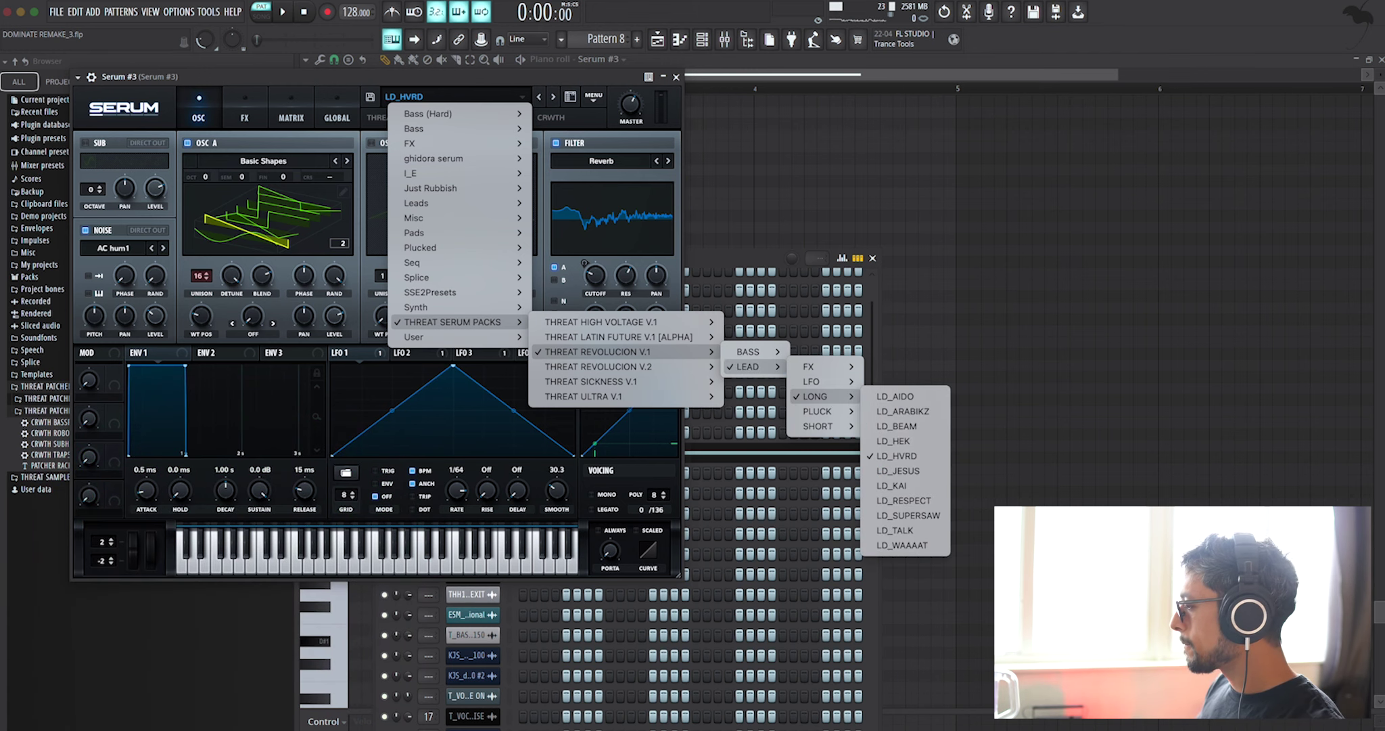
pyautogui.press('Escape')
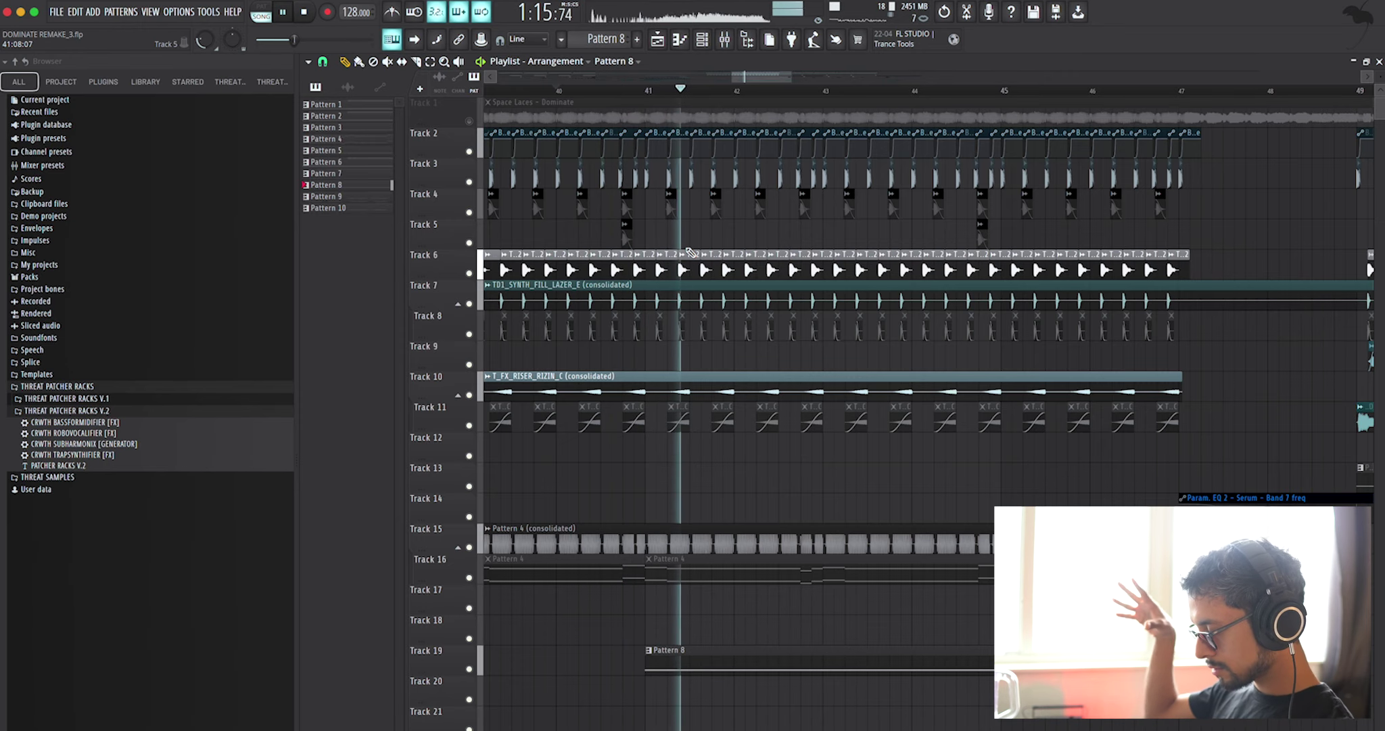
# - Play the arrangement from bar 41 to hear the Pattern 8 lead within the drop, reviewing its tracks up to bar 45
pyautogui.scroll(-4, 689, 249)
pyautogui.scroll(4, 688, 249)
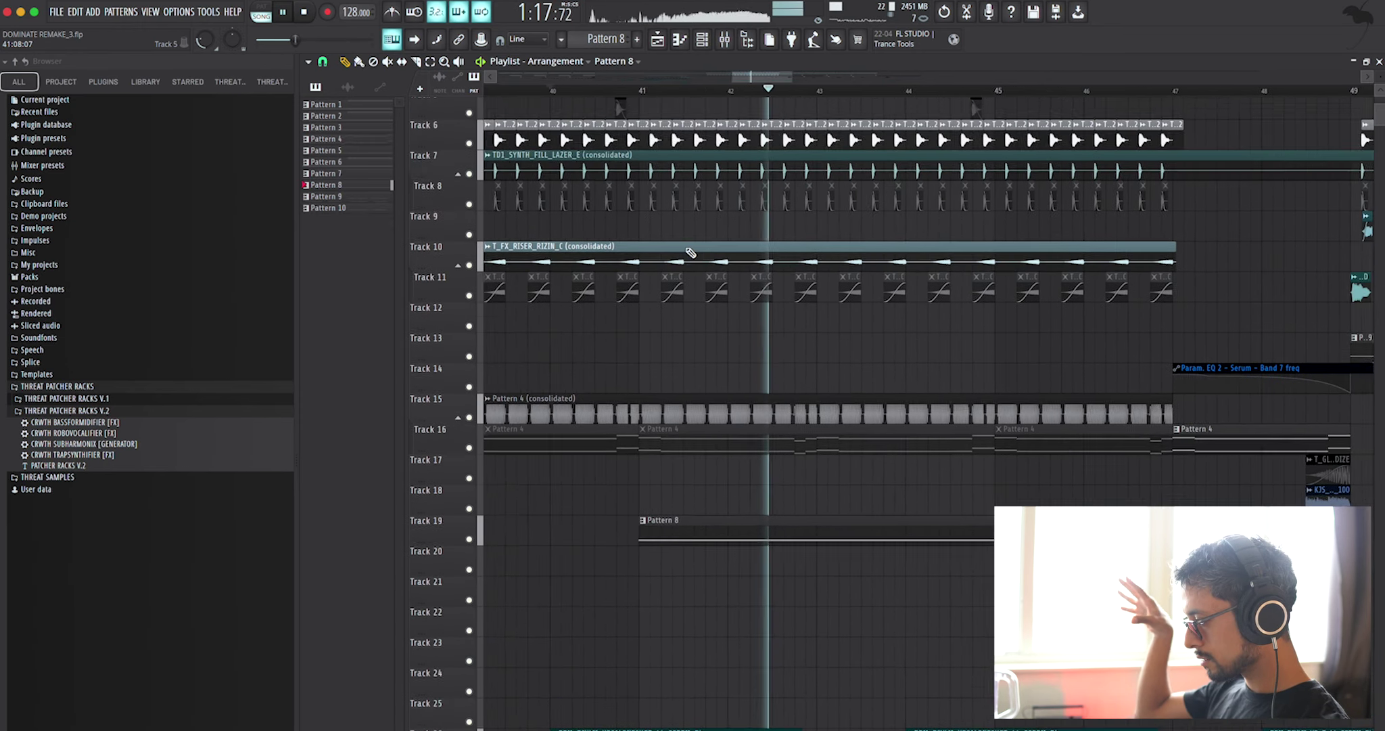
pyautogui.scroll(-1, 688, 251)
pyautogui.scroll(1, 689, 252)
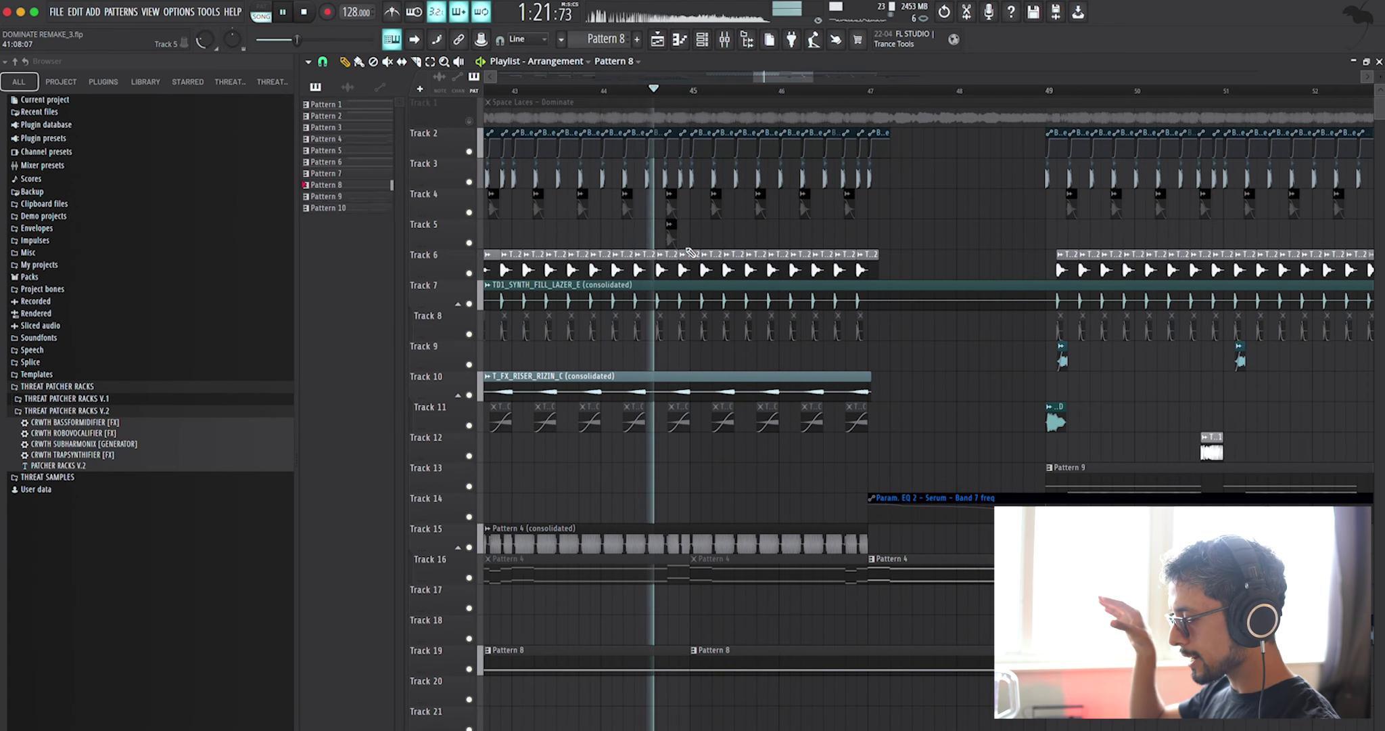
# - Stop playback and examine the Track 5 clips across the drop, especially the hits just before bars 41 and 45
pyautogui.press('space')
pyautogui.scroll(-6, 649, 262)
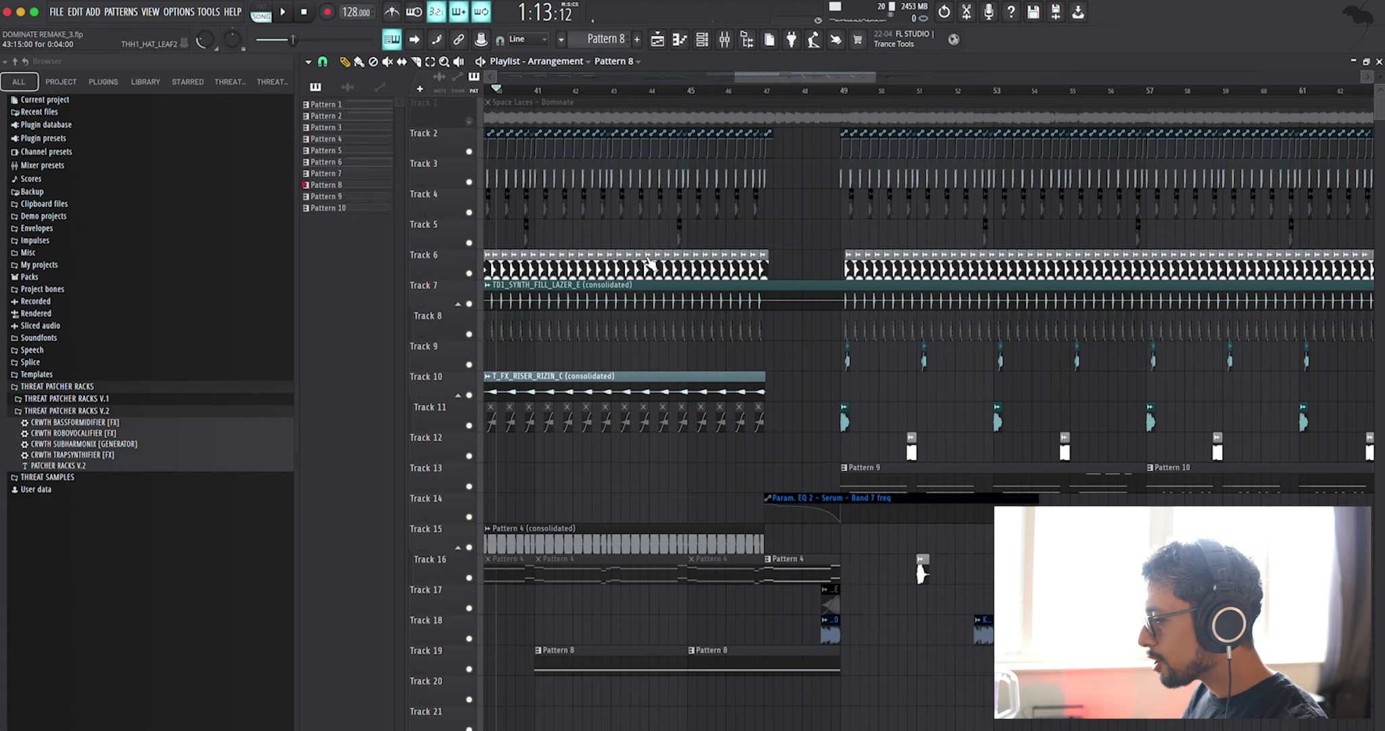
pyautogui.scroll(10, 649, 262)
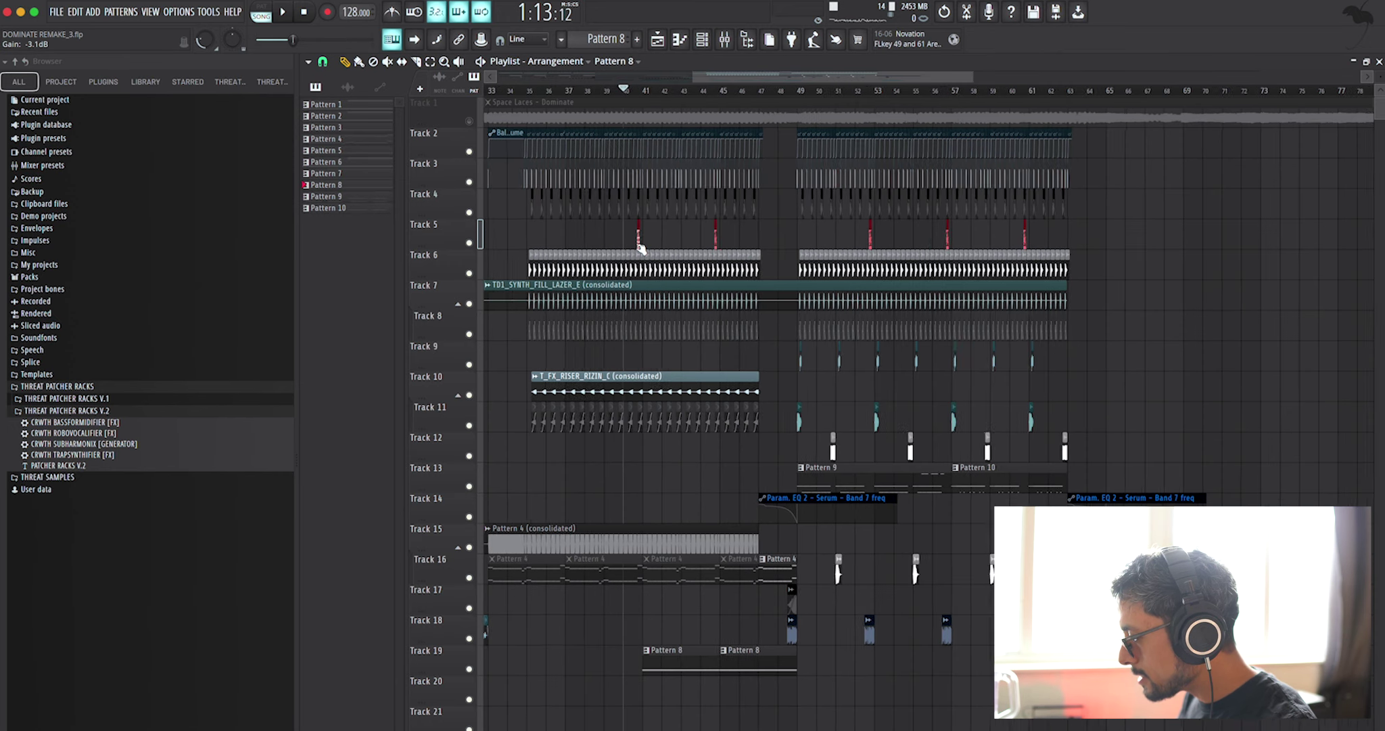
pyautogui.scroll(-3, 679, 256)
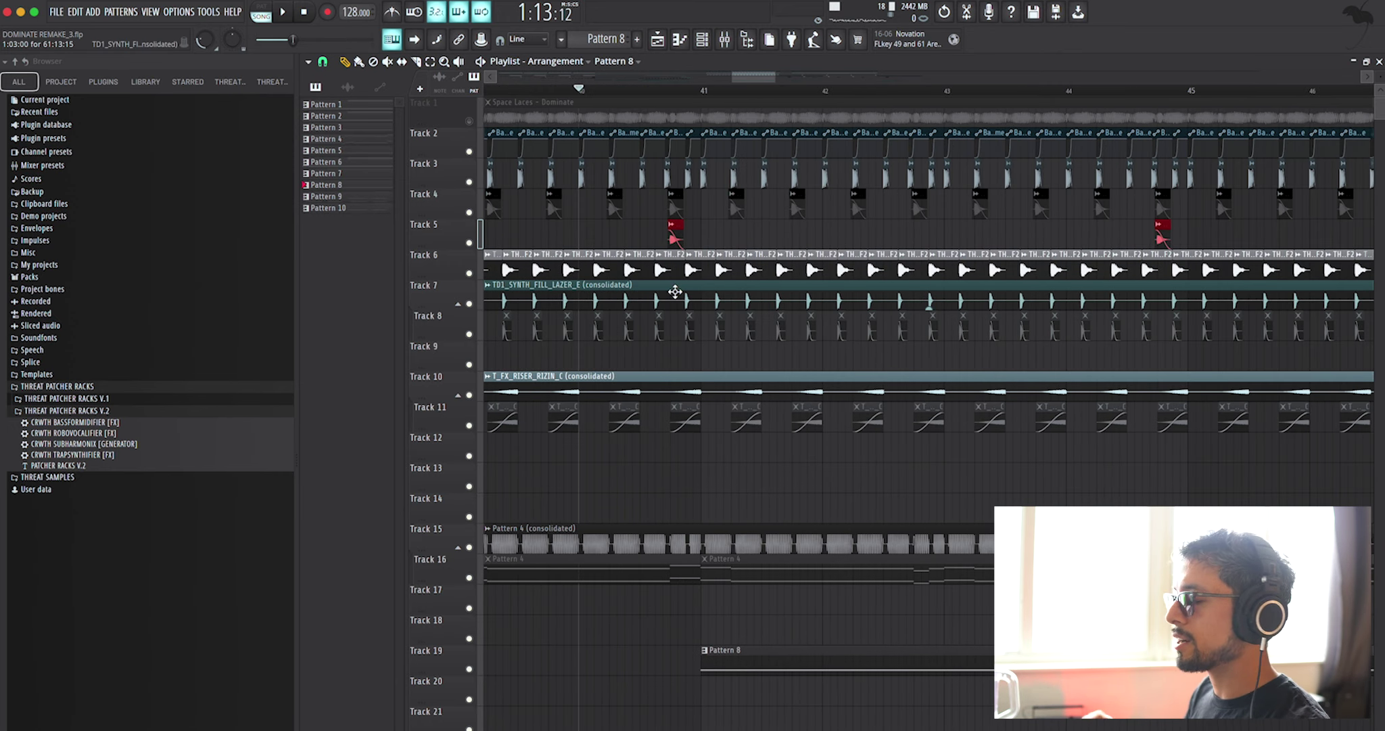
pyautogui.scroll(-3, 738, 270)
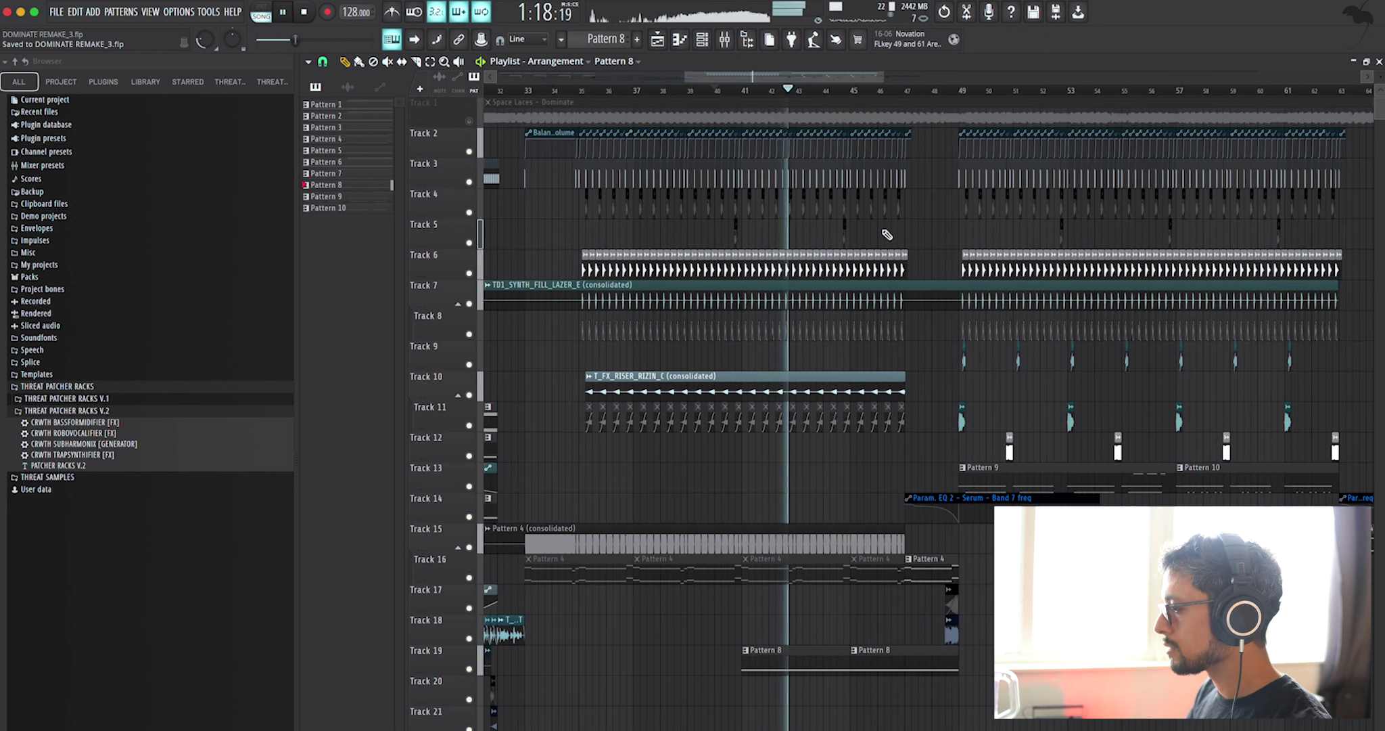
# - Play the arrangement through the Pattern 8 lead and the bar 47 transition into Pattern 9, reviewing the tracks up to bar 53
pyautogui.scroll(2, 915, 235)
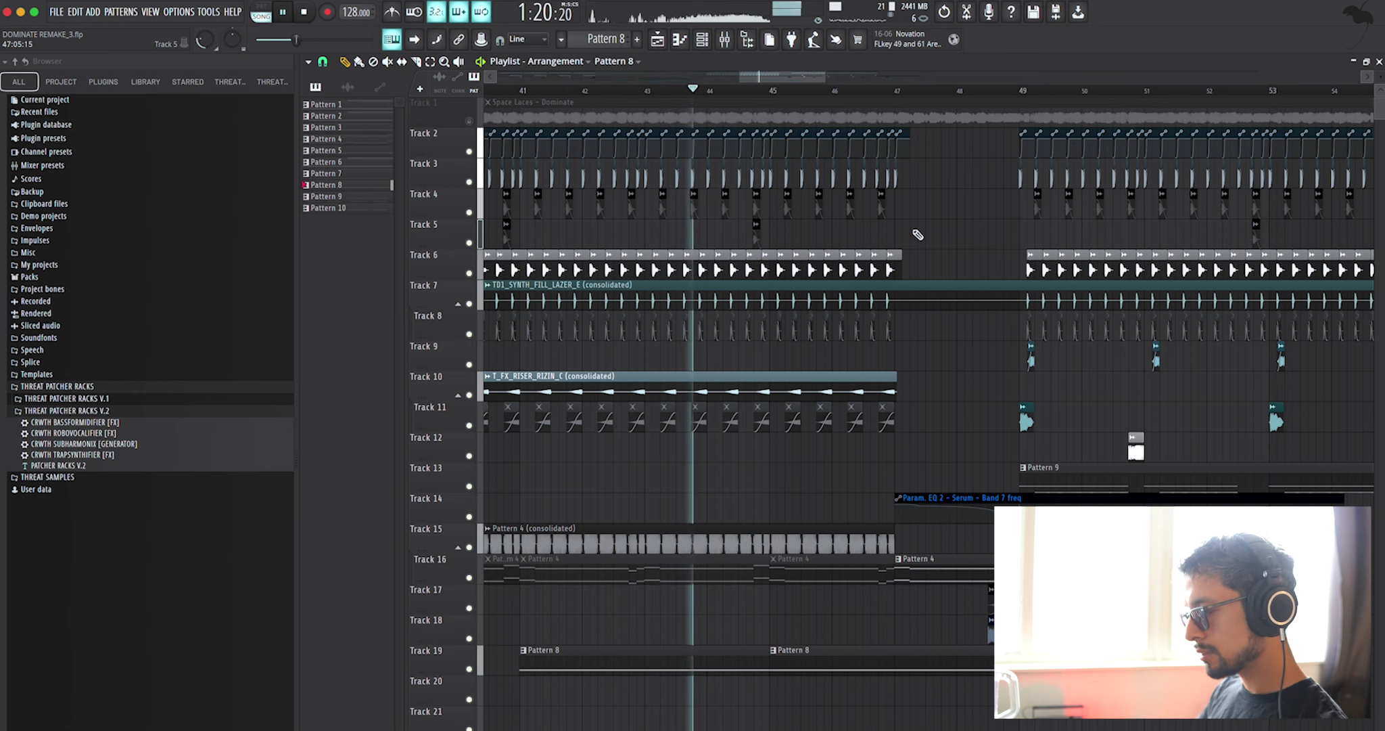
pyautogui.scroll(-1, 918, 235)
pyautogui.scroll(-1, 918, 234)
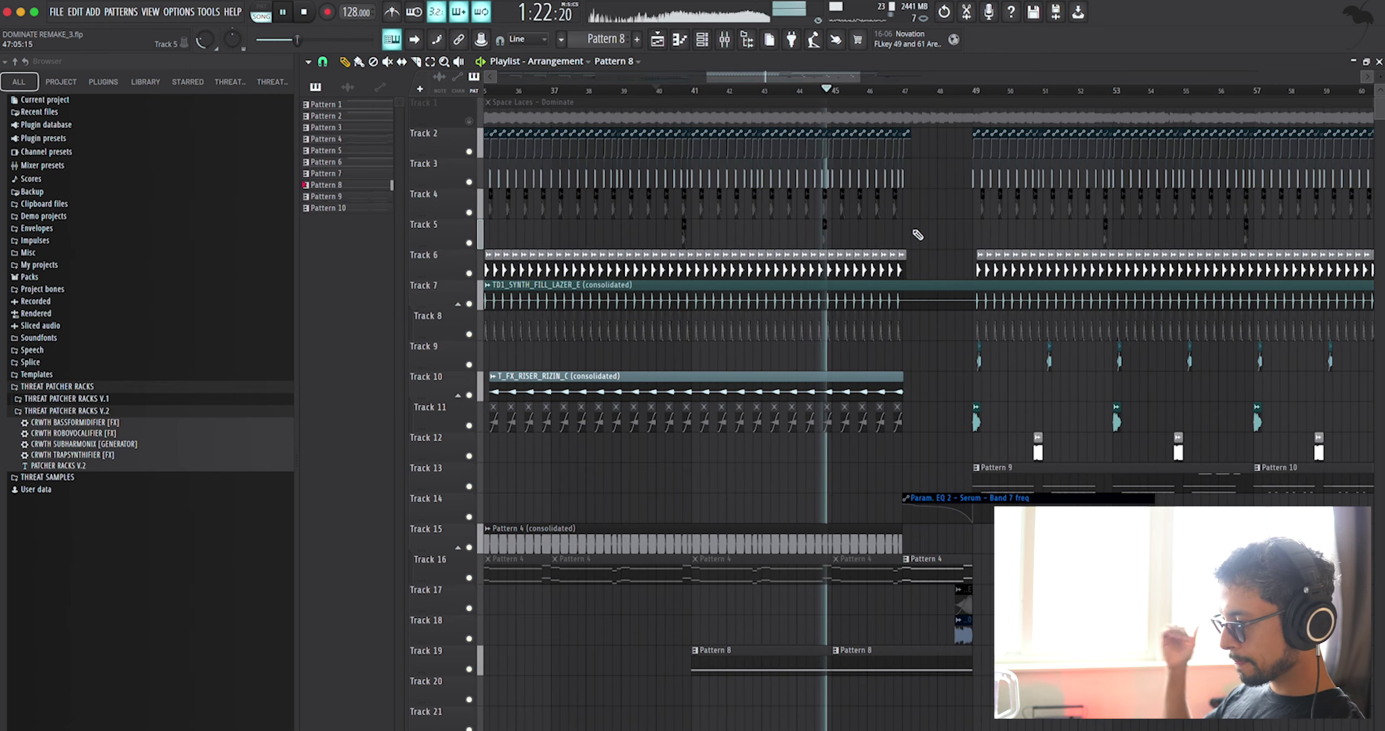
pyautogui.scroll(-3, 918, 235)
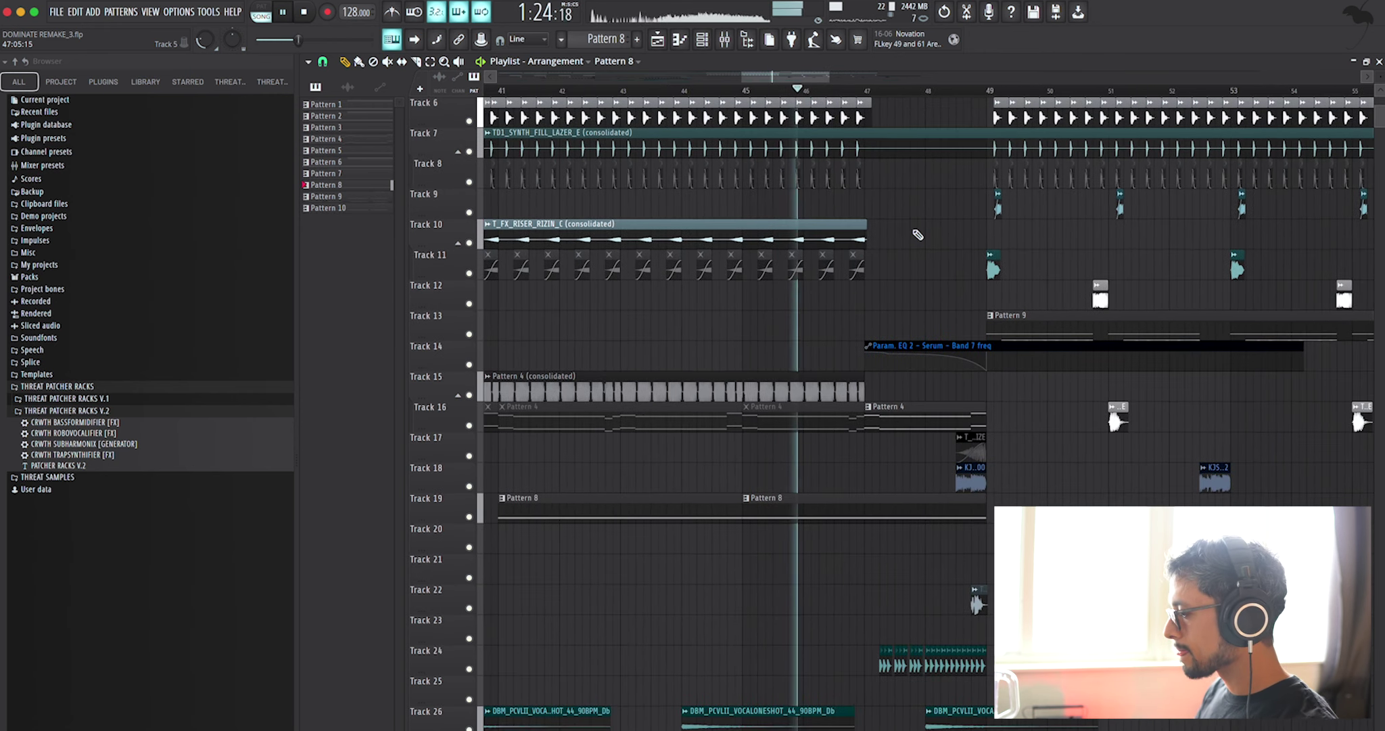
pyautogui.scroll(2, 918, 234)
pyautogui.scroll(1, 1001, 310)
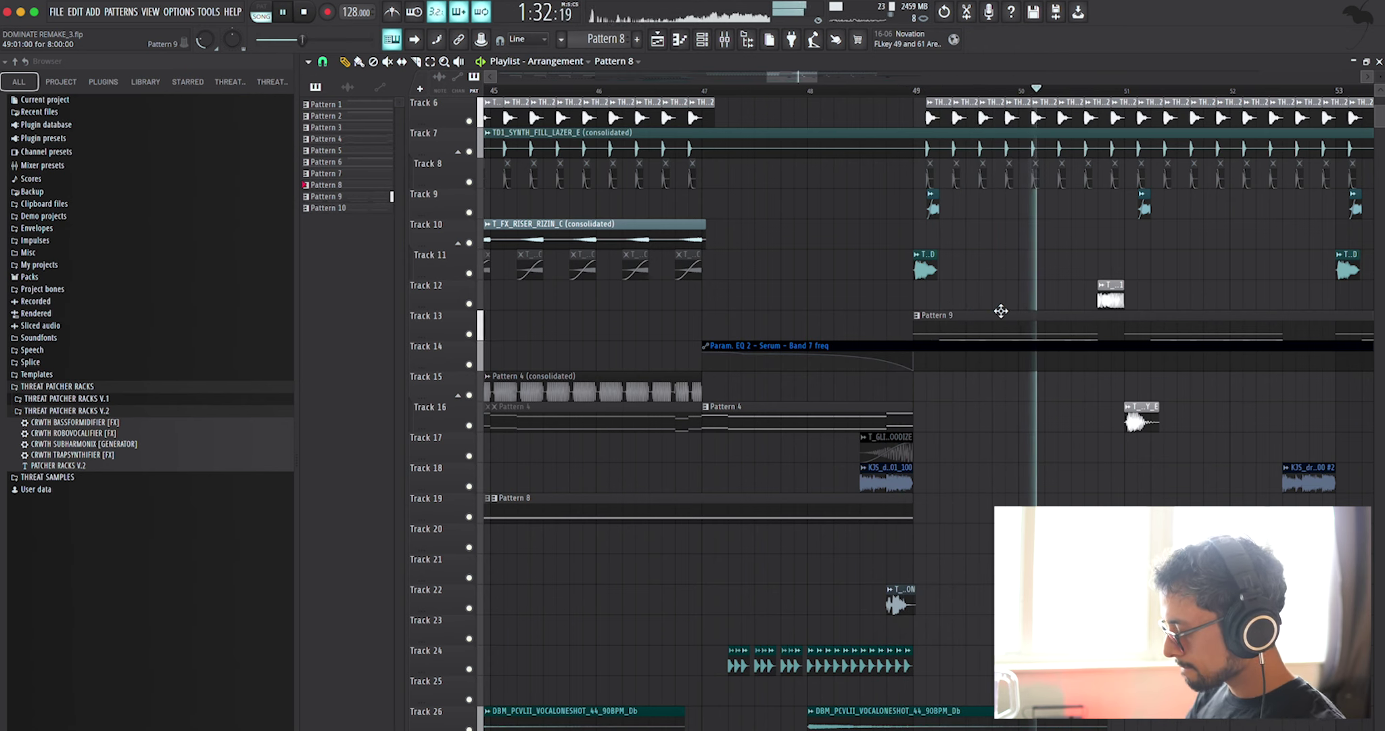
pyautogui.scroll(-2, 1169, 366)
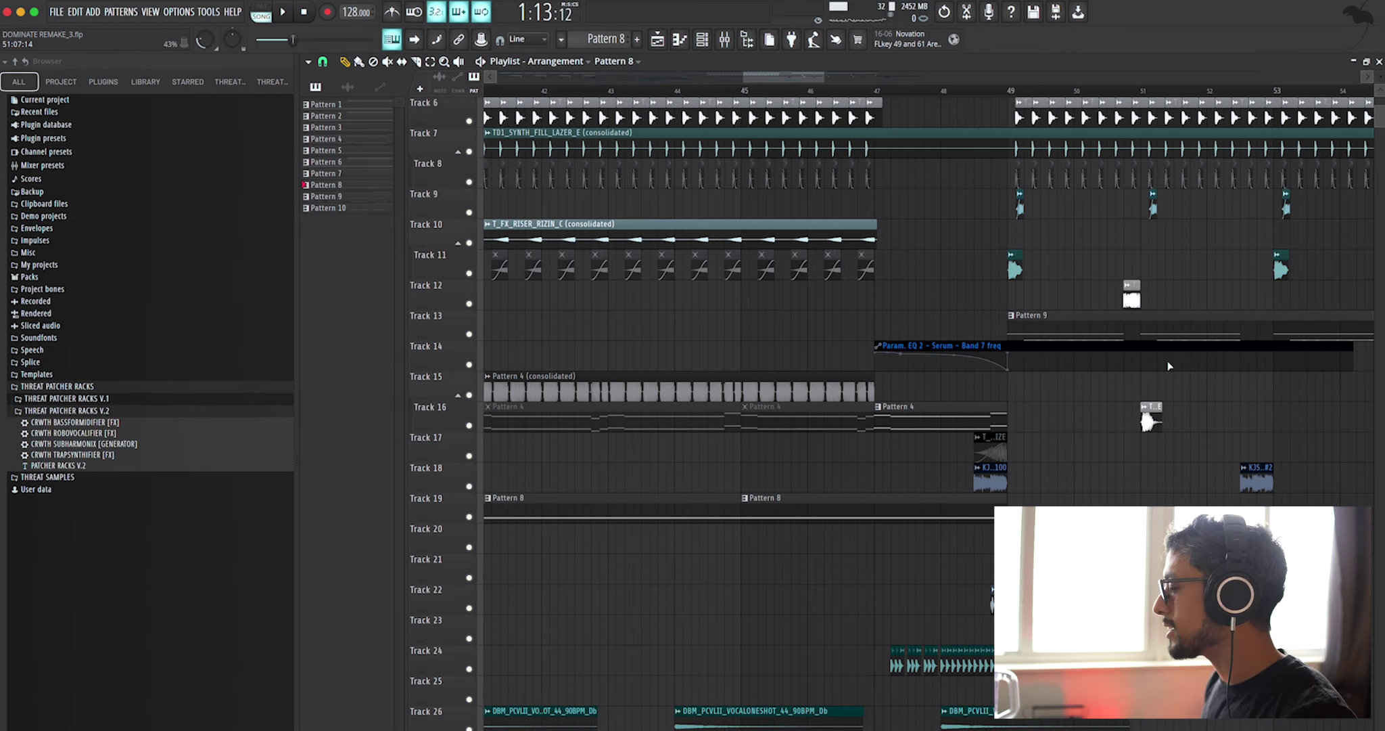
# - Audition the transition from bar 47 to 49, covering Pattern 4, the Band 7 frequency automation and the Track 24 fill
pyautogui.scroll(-3, 1168, 365)
pyautogui.scroll(2, 1231, 381)
pyautogui.scroll(1, 1231, 381)
pyautogui.scroll(2, 1015, 473)
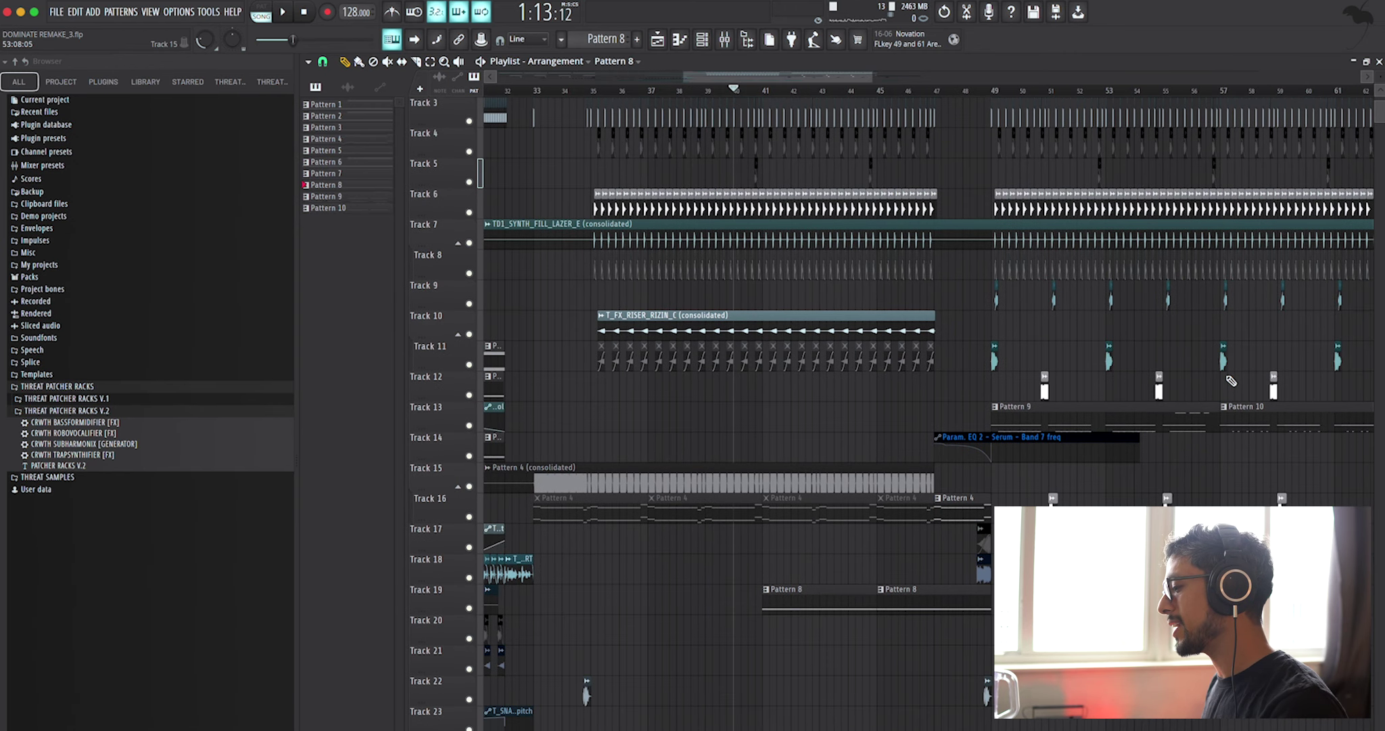
pyautogui.scroll(4, 974, 653)
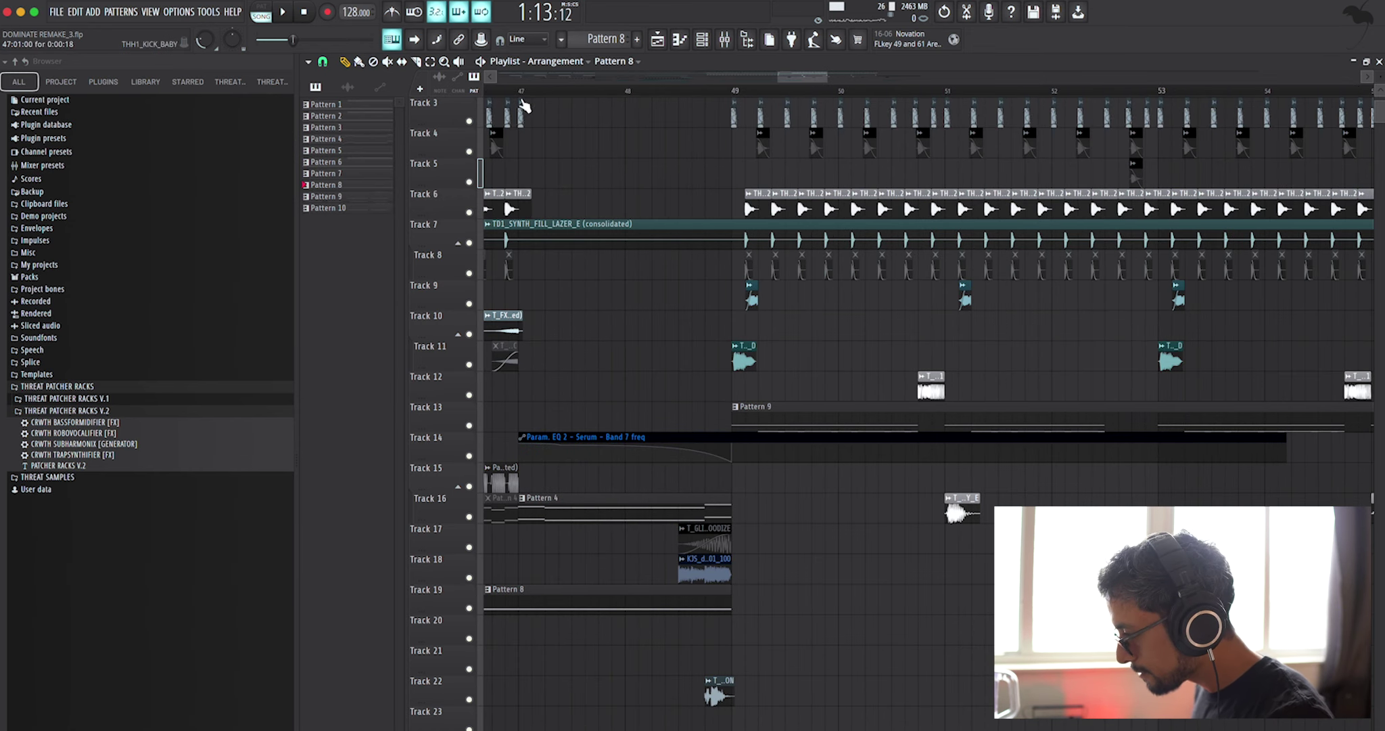
pyautogui.keyDown('ctrl'); pyautogui.scroll(5, 545, 407); pyautogui.keyUp('ctrl')
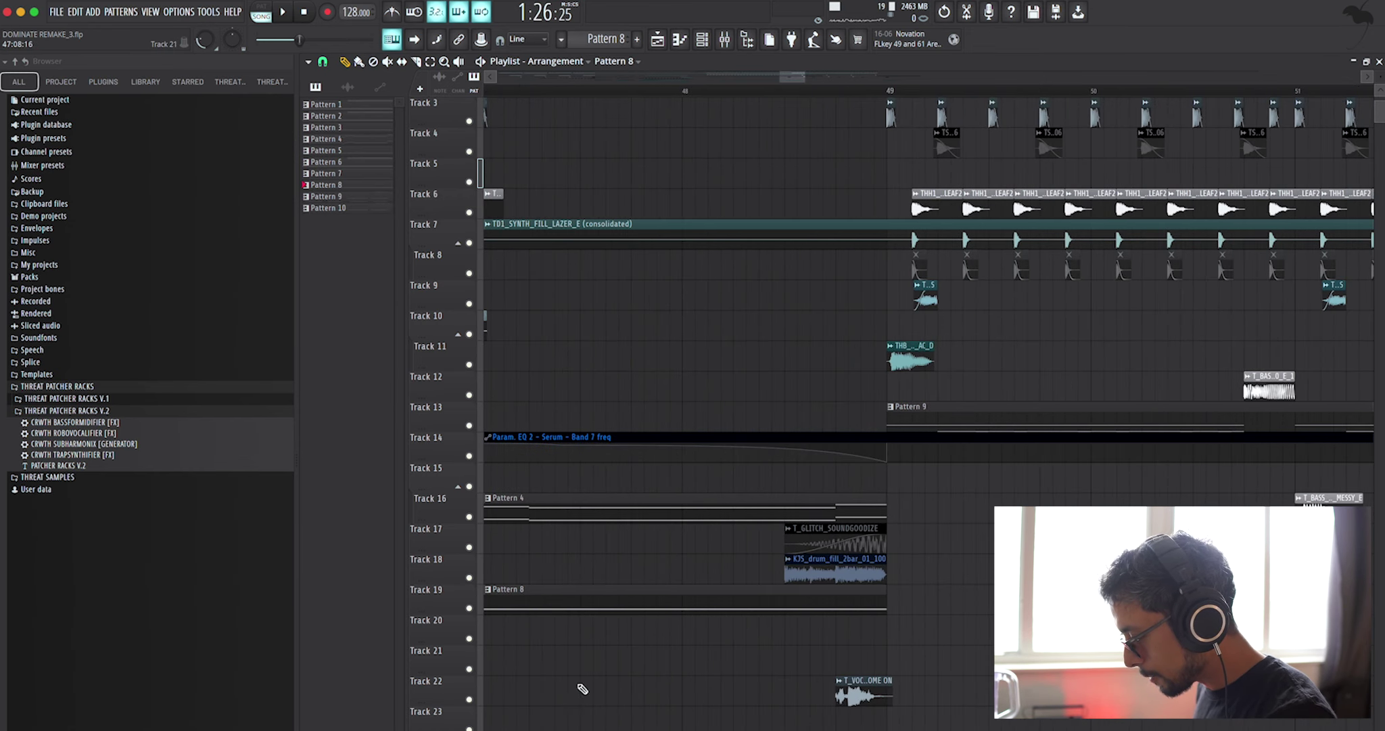
pyautogui.scroll(-2, 579, 687)
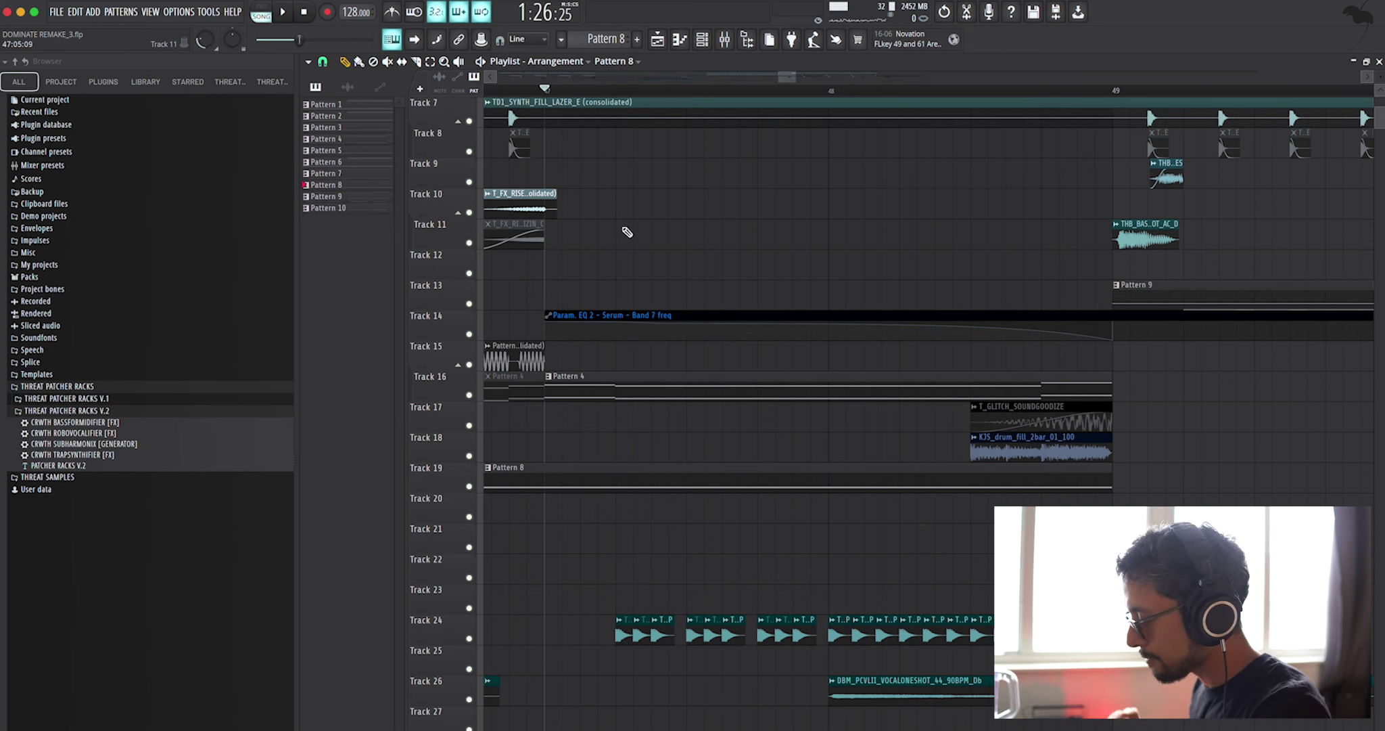
pyautogui.press('space')
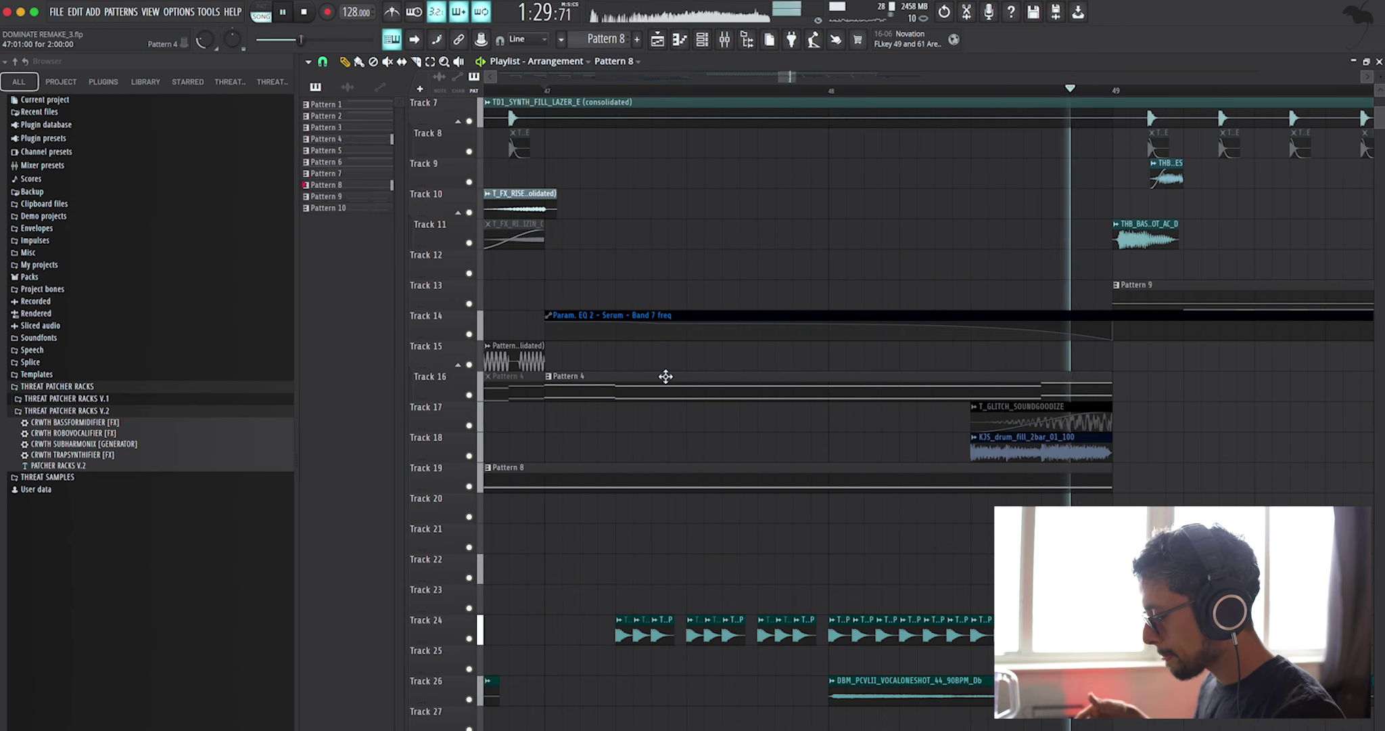
pyautogui.scroll(-3, 761, 448)
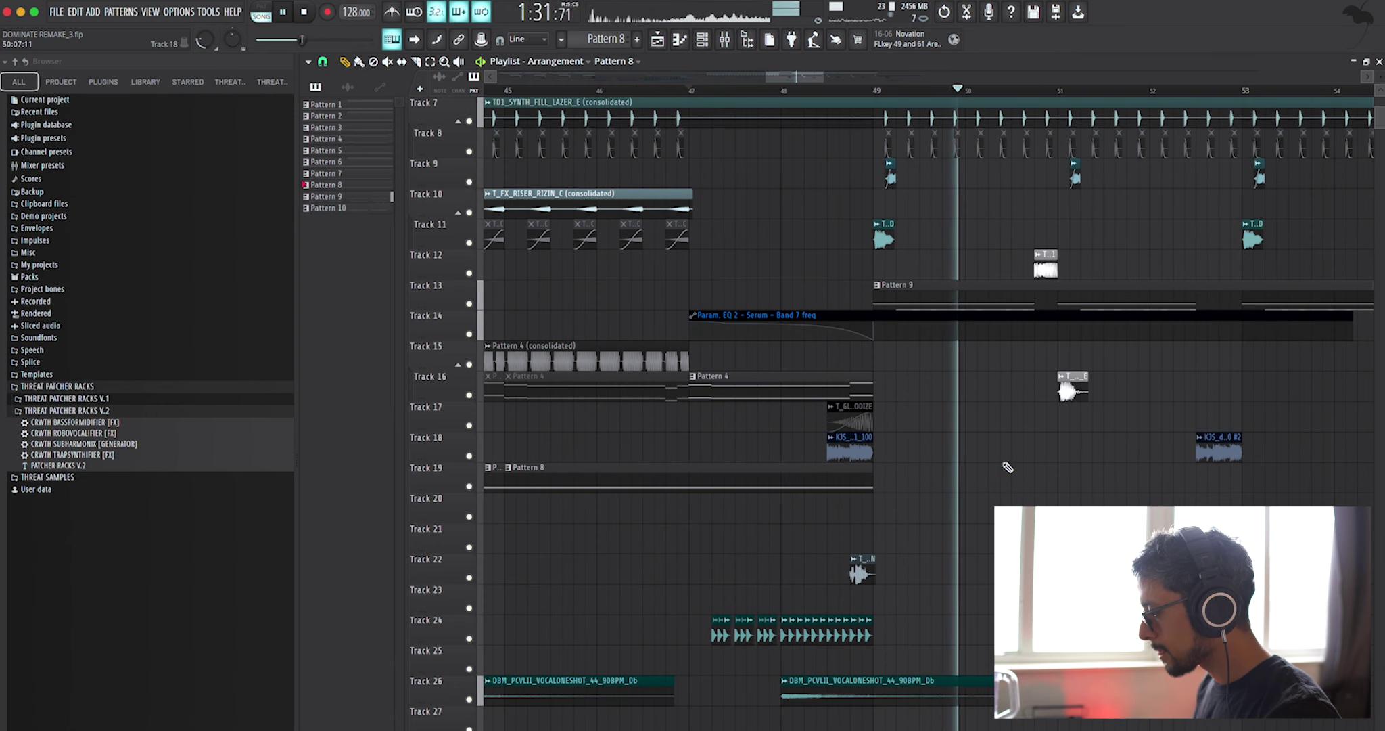
pyautogui.press('space')
# - Inspect the T_GLITCH_SOUNDGOODIZE and T_VOCAL_COME ON clips before bar 49 and close their settings
pyautogui.scroll(2, 953, 499)
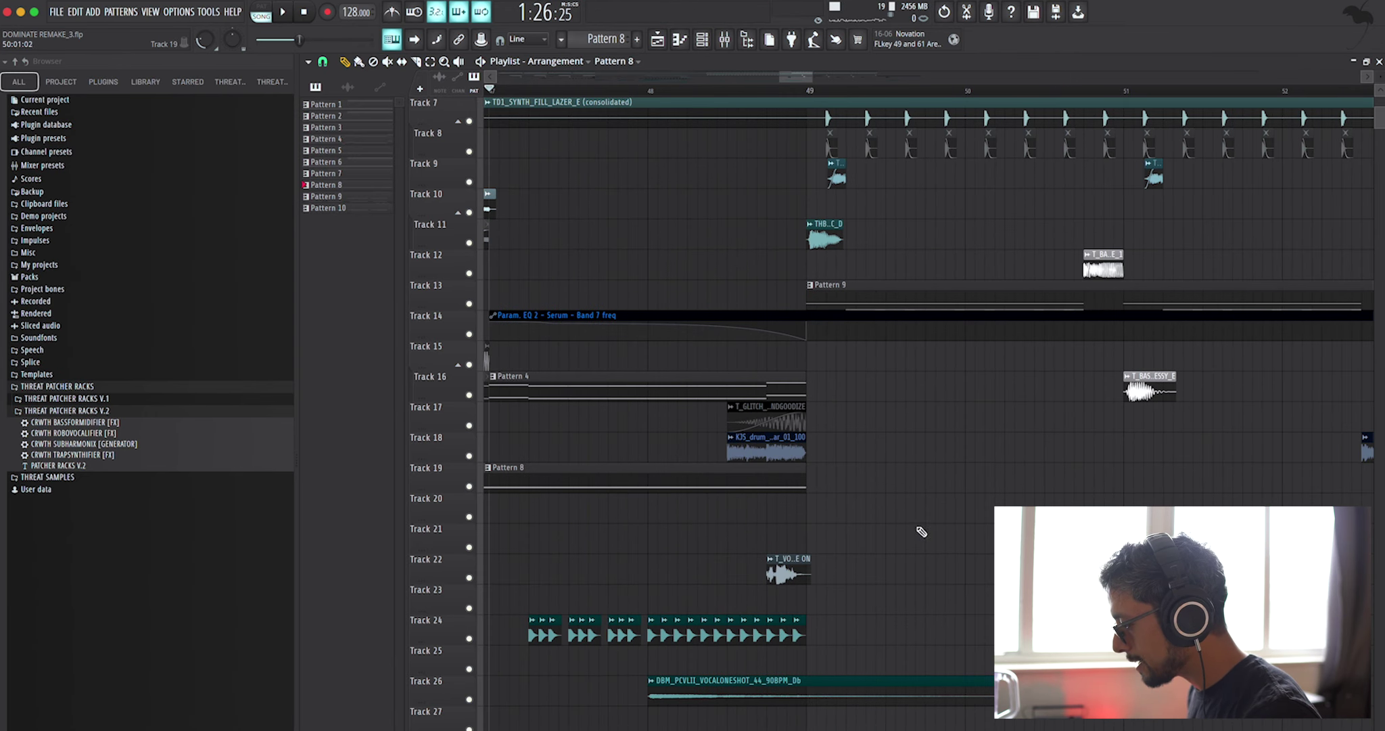
pyautogui.doubleClick(792, 422)
pyautogui.click(729, 144)
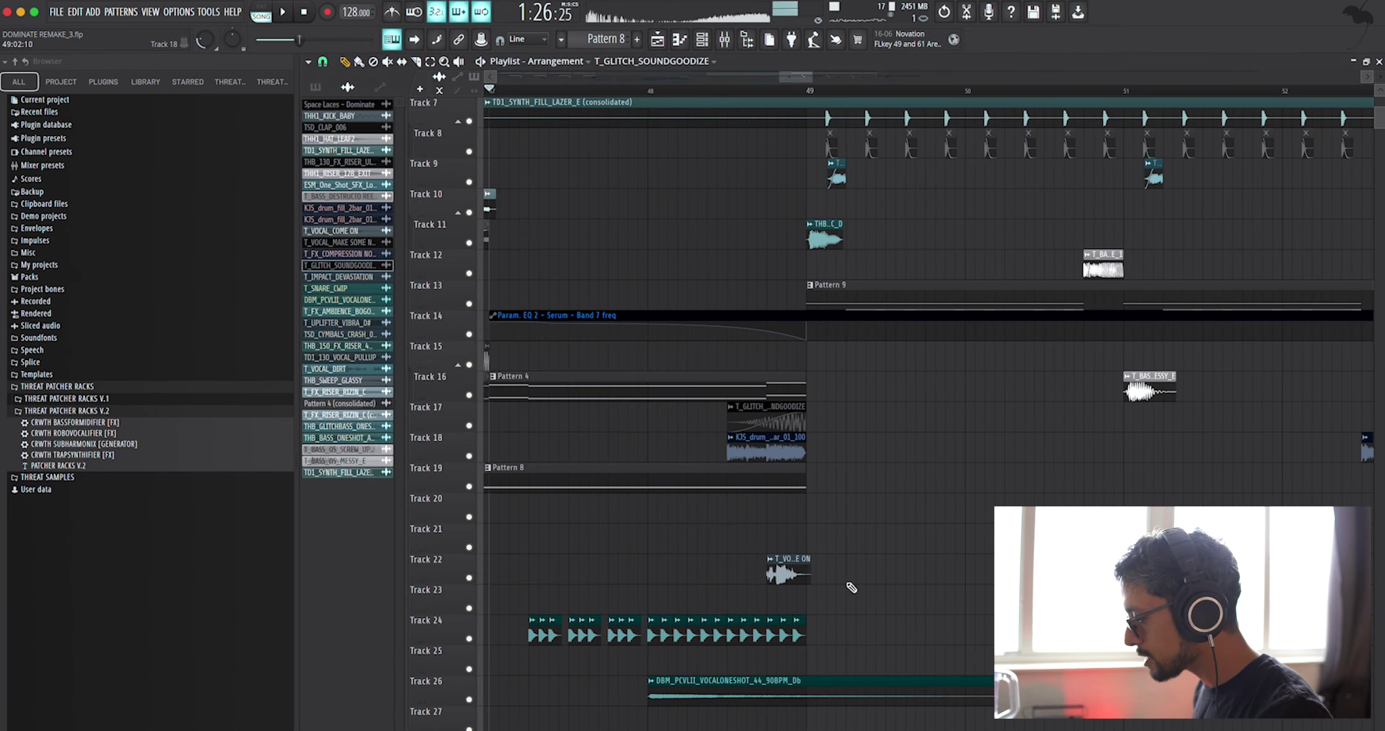
pyautogui.scroll(2, 784, 568)
pyautogui.doubleClick(781, 565)
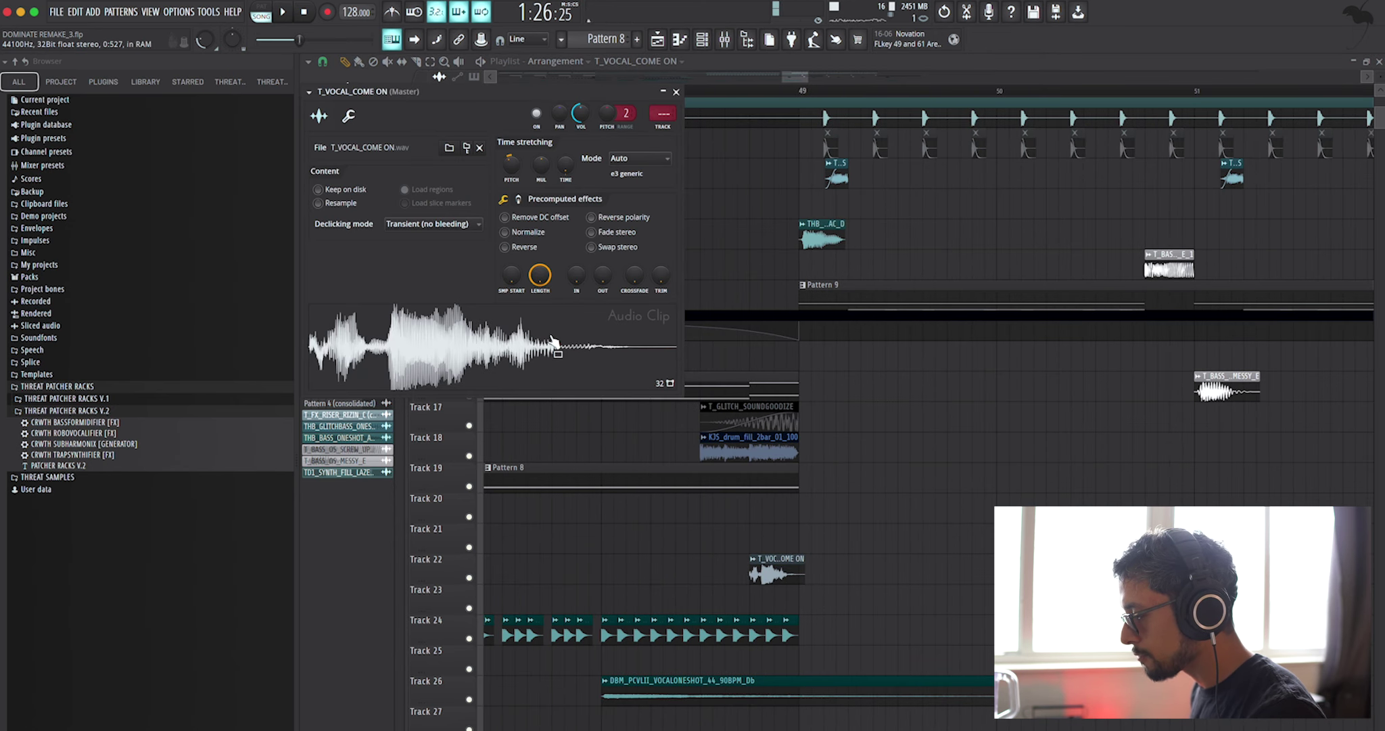
pyautogui.click(710, 87)
# - Play the end of the transition into the Pattern 9 section and review the bass one-shots from bar 49 to 52
pyautogui.press('space')
pyautogui.scroll(-3, 733, 409)
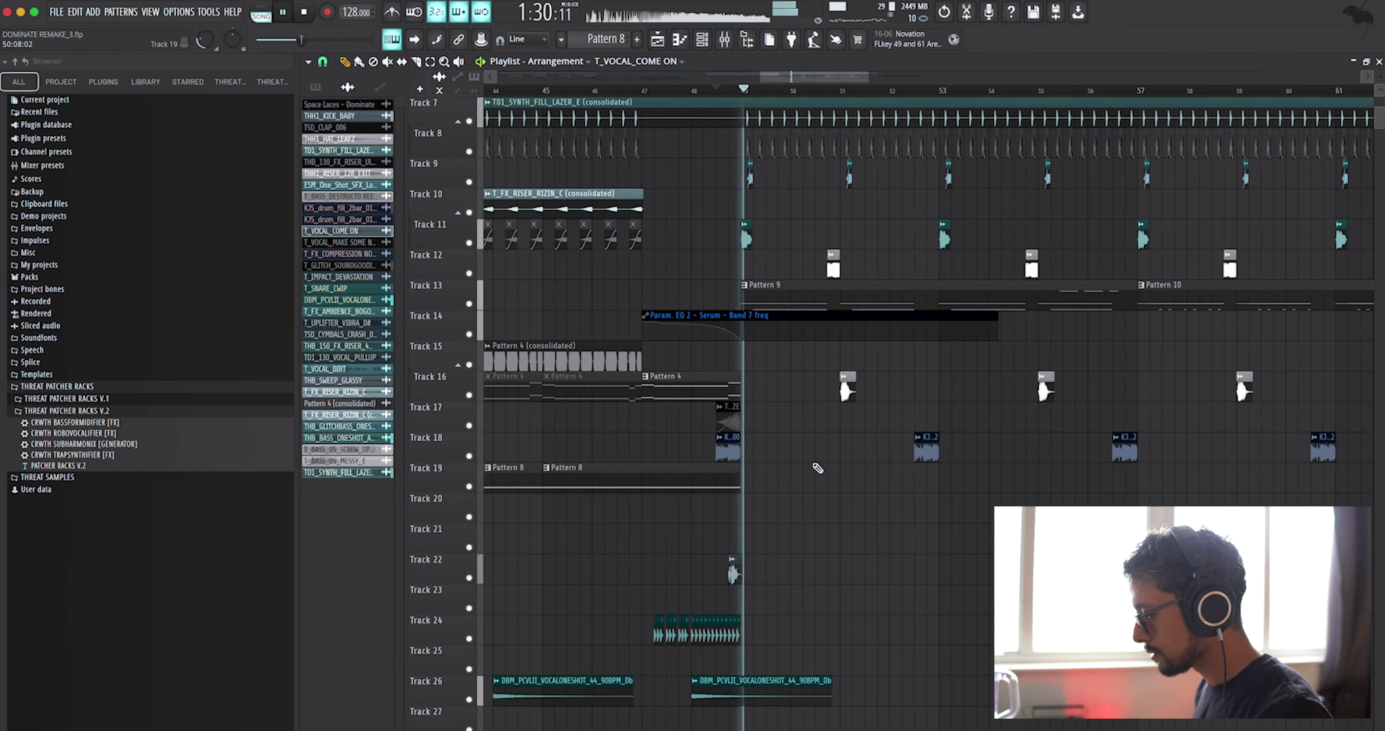
pyautogui.press('space')
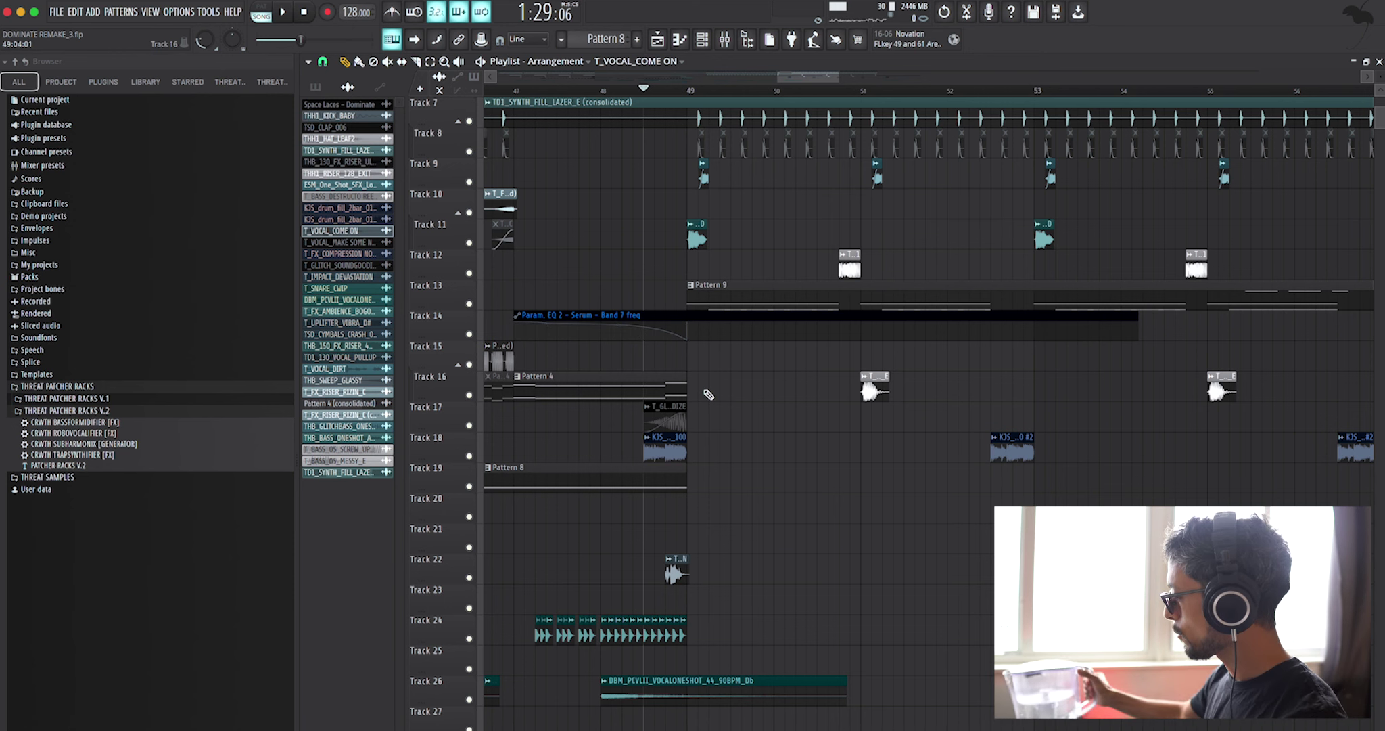
pyautogui.scroll(-2, 730, 412)
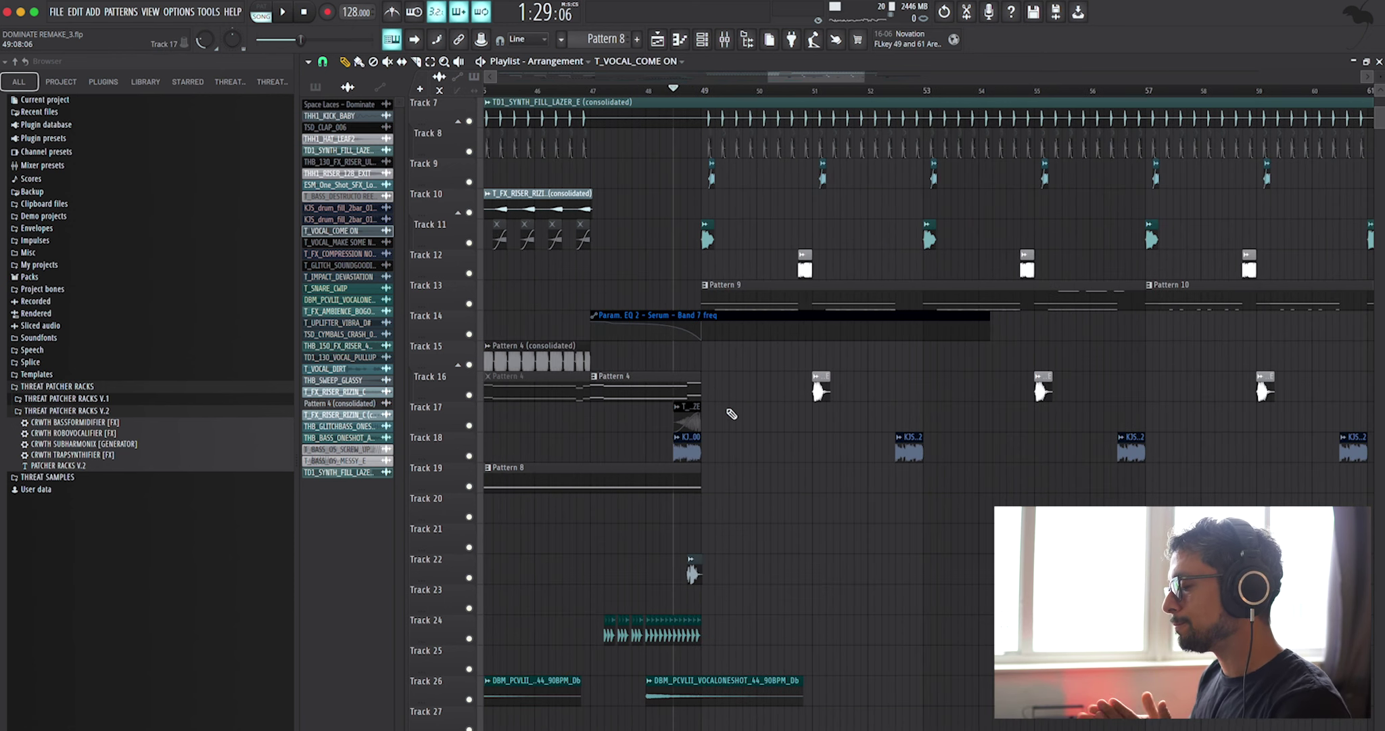
pyautogui.scroll(6, 727, 281)
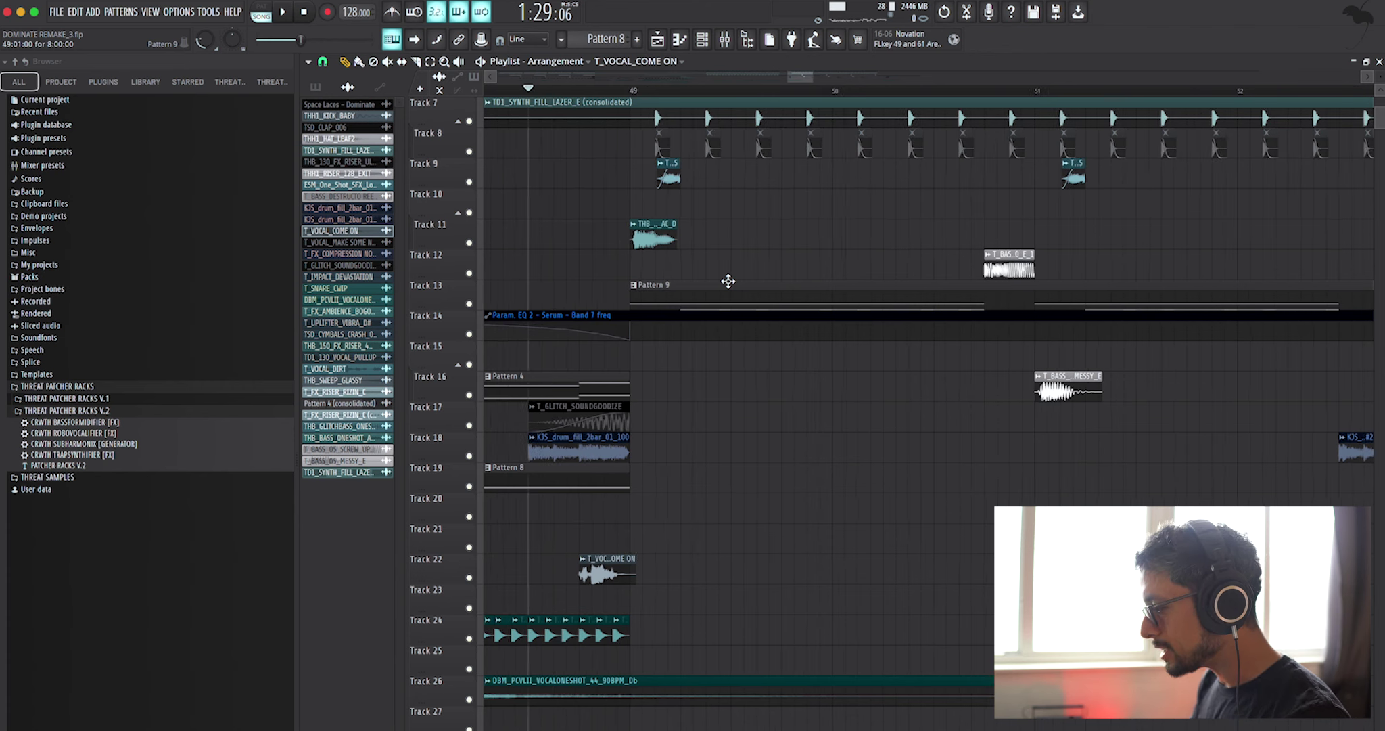
# - Open the THB_BASS_ONESHOT_AC_D clip at bar 49 and try placing a copy of it on Track 10
pyautogui.doubleClick(600, 239)
pyautogui.press('Escape')
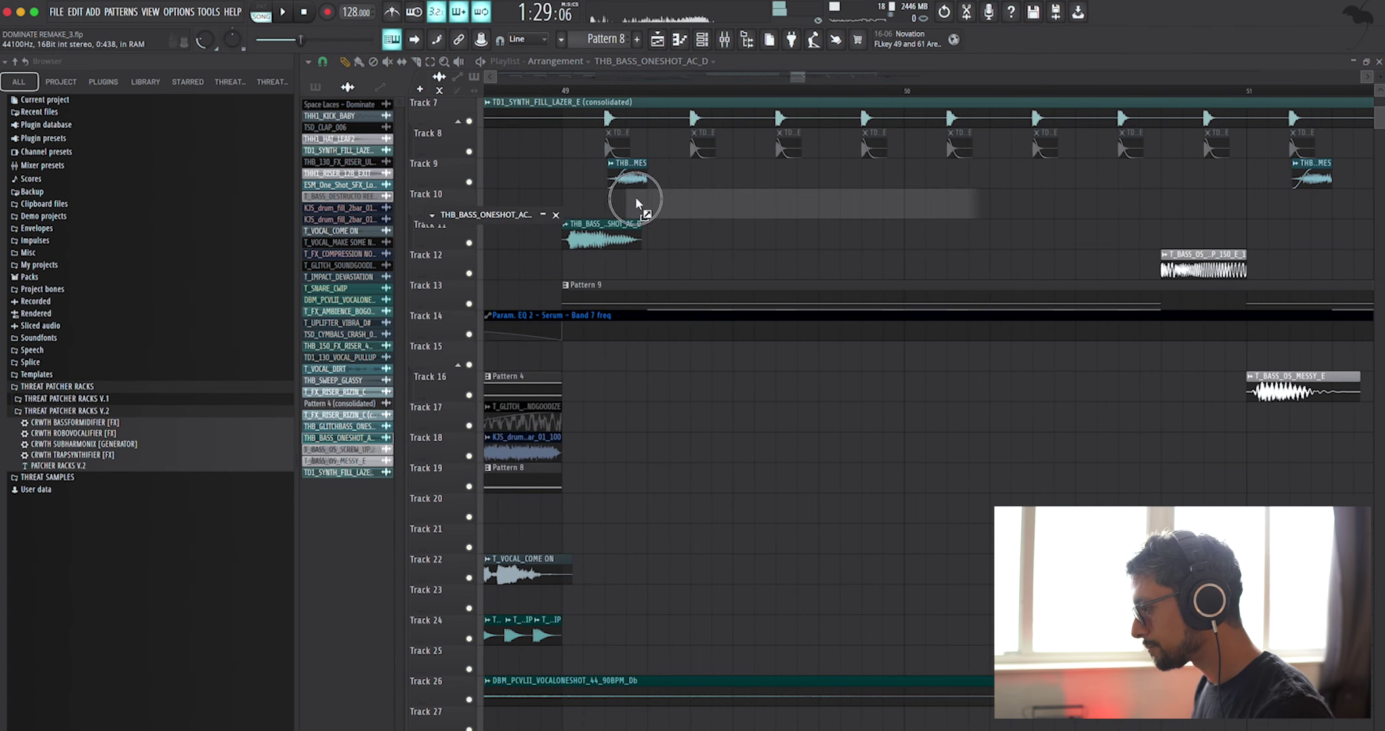
pyautogui.moveTo(635, 196); pyautogui.dragTo(731, 203)
pyautogui.rightClick(769, 201)
pyautogui.click(729, 205)
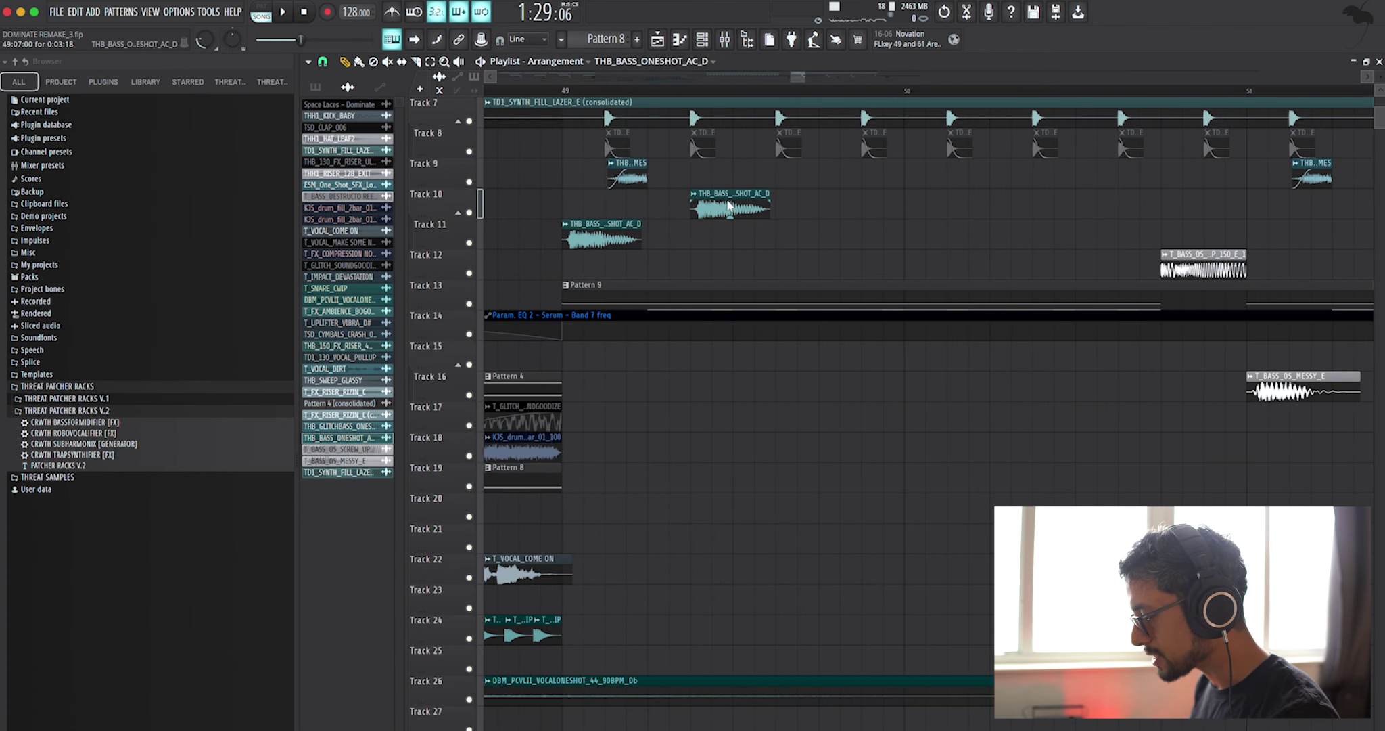
# - Examine the Serum channels and the Serum #4 notes in Pattern 9
pyautogui.press('F6')
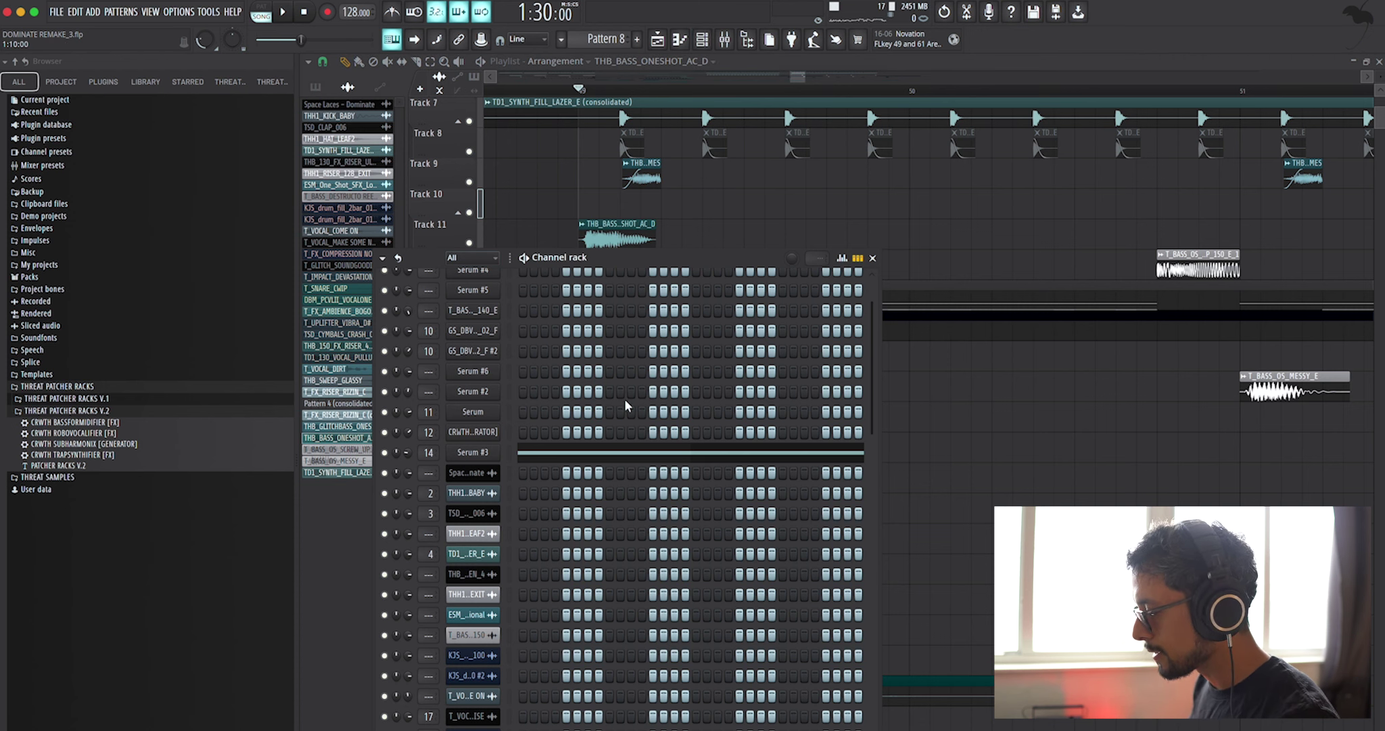
pyautogui.scroll(2, 625, 404)
pyautogui.press('F7')
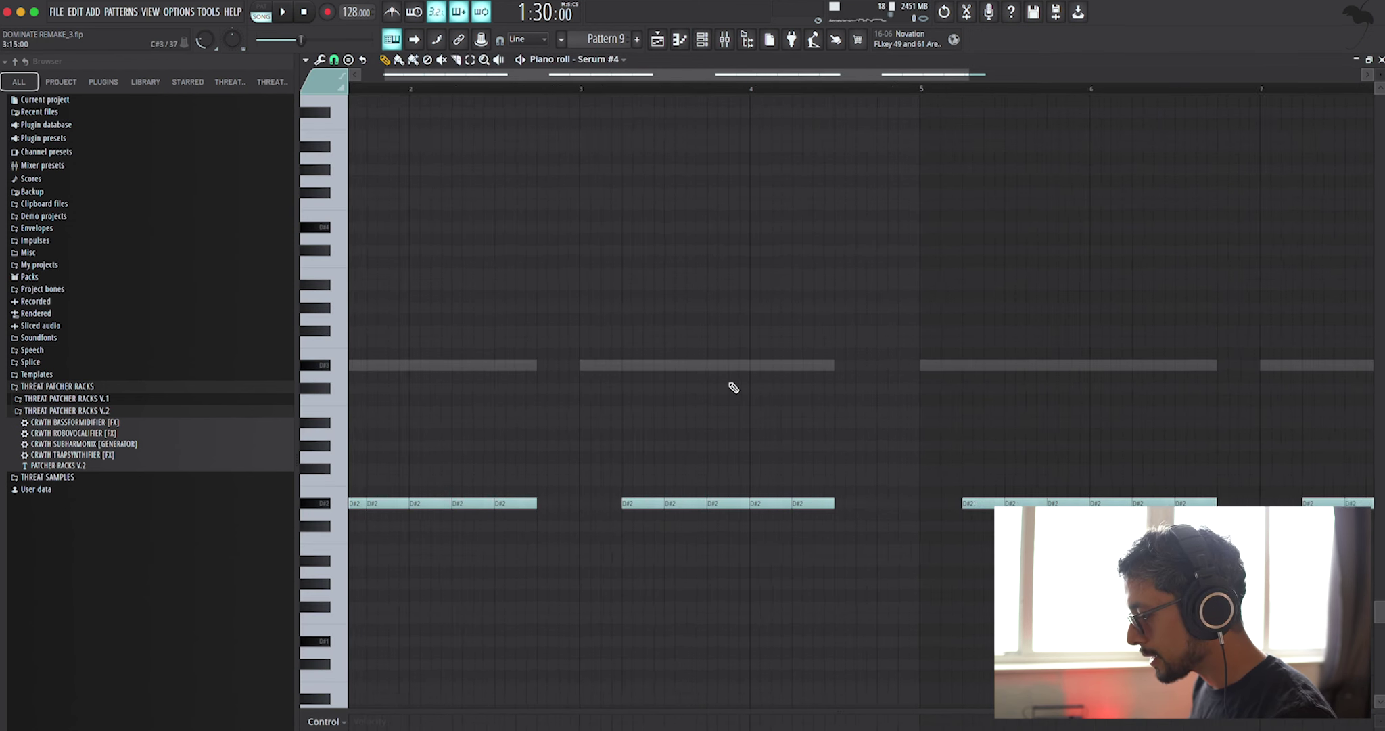
pyautogui.scroll(-4, 454, 408)
# - Assign Serum #4 to mixer track 15 and load Fruity Limiter in its third effect slot
pyautogui.press('F6')
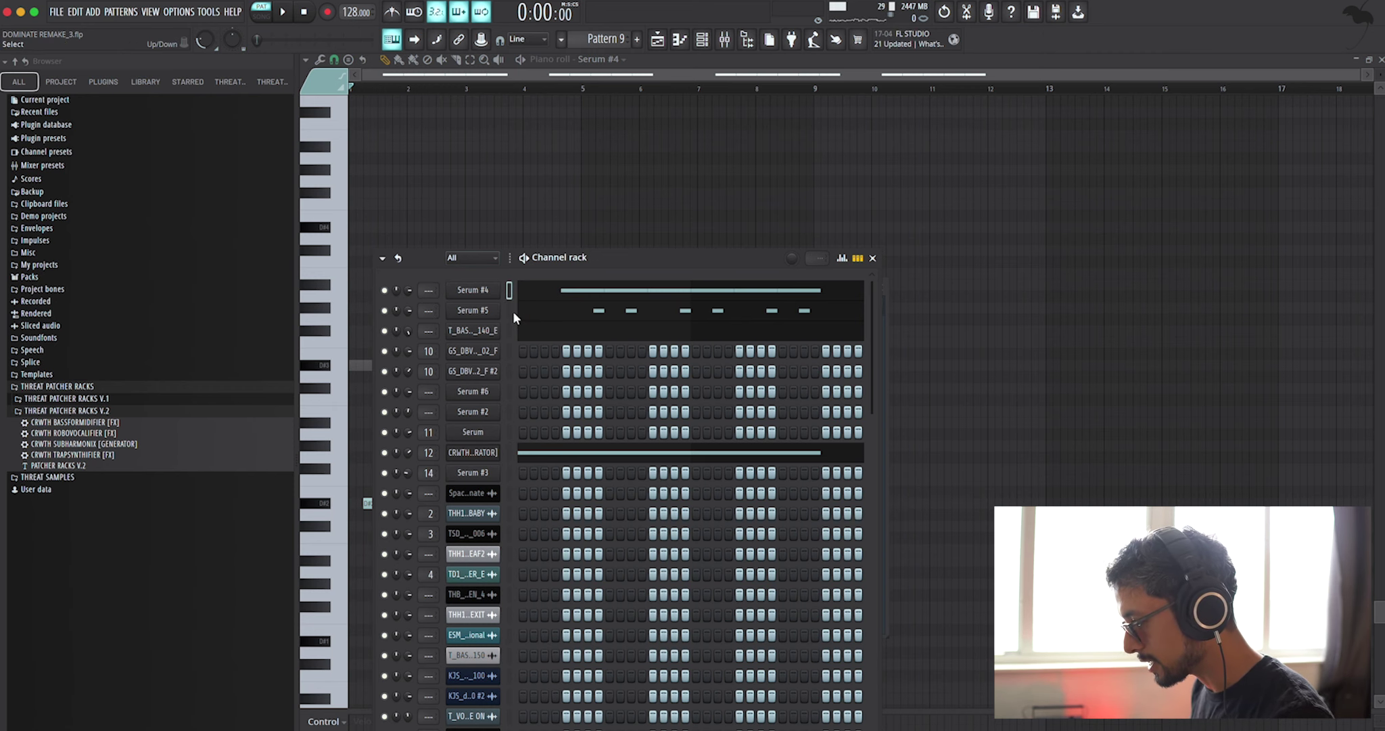
pyautogui.press('F5')
pyautogui.press('l')
pyautogui.press('space')
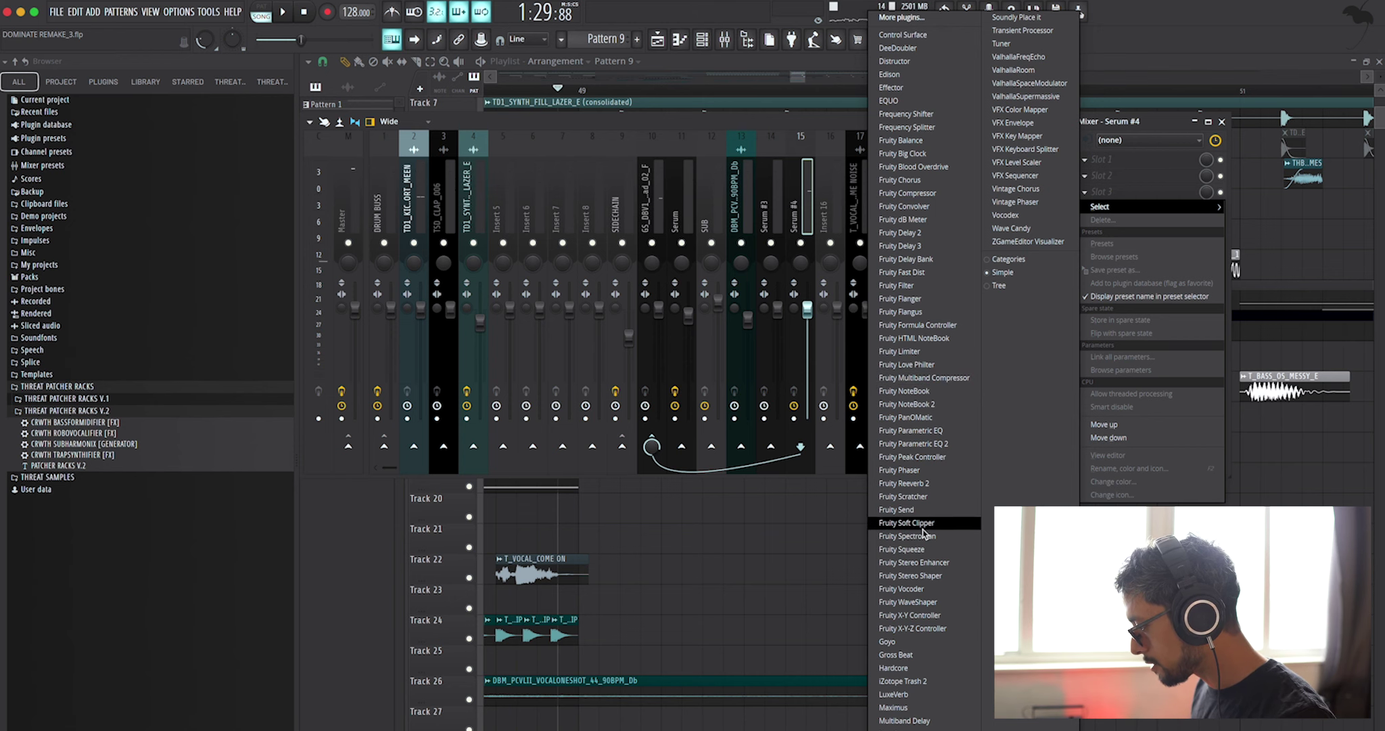
pyautogui.click(902, 364)
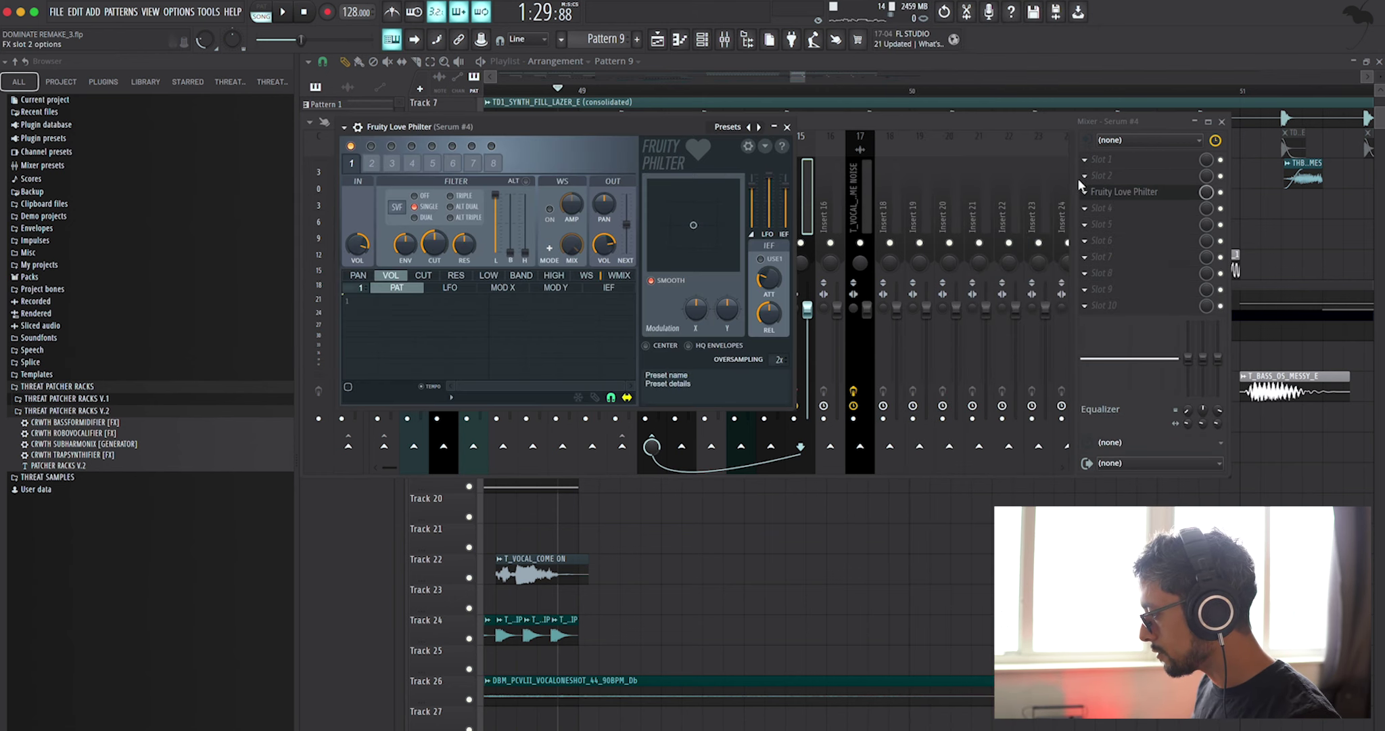
pyautogui.click(1083, 192)
pyautogui.click(902, 352)
# - Lower the saturation threshold and ceiling of Serum #4's Fruity Limiter during playback, and close the limiter and mixer
pyautogui.press('space')
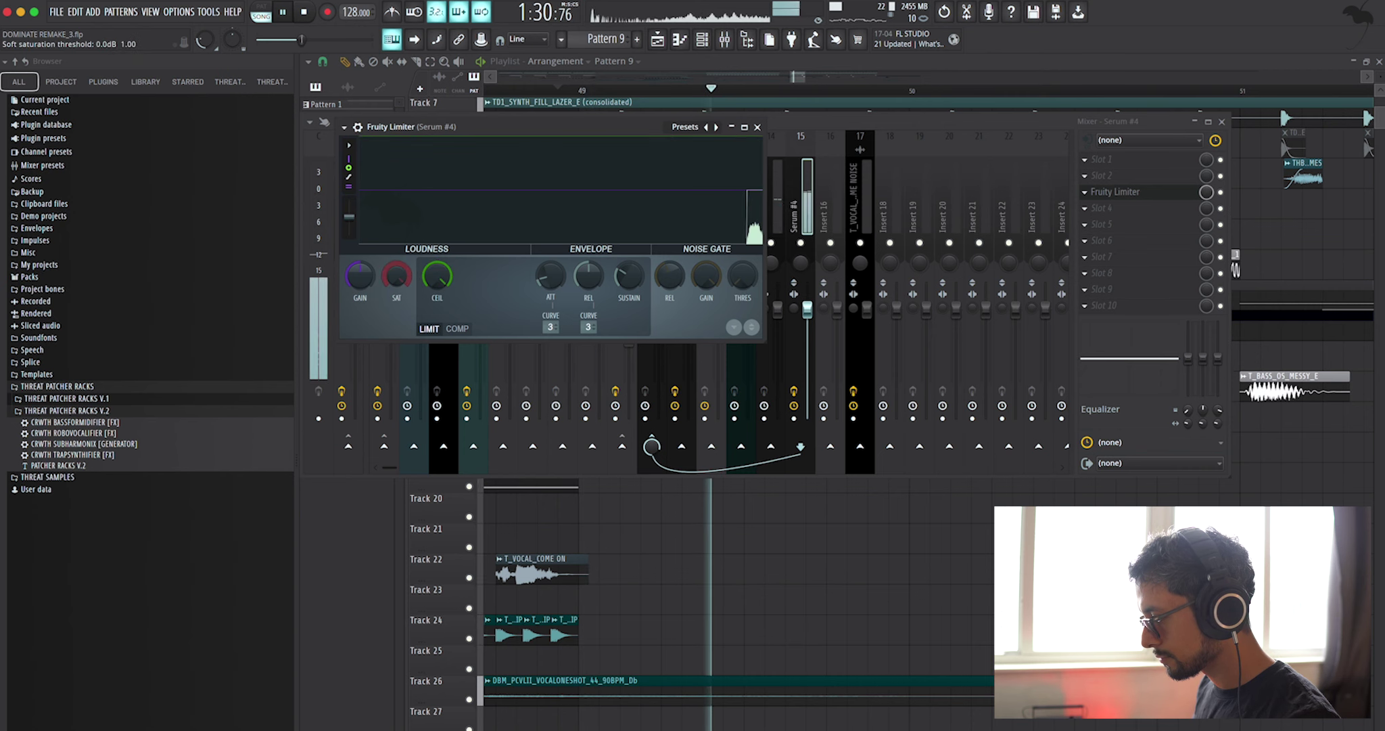
pyautogui.moveTo(359, 275); pyautogui.dragTo(409, 279)
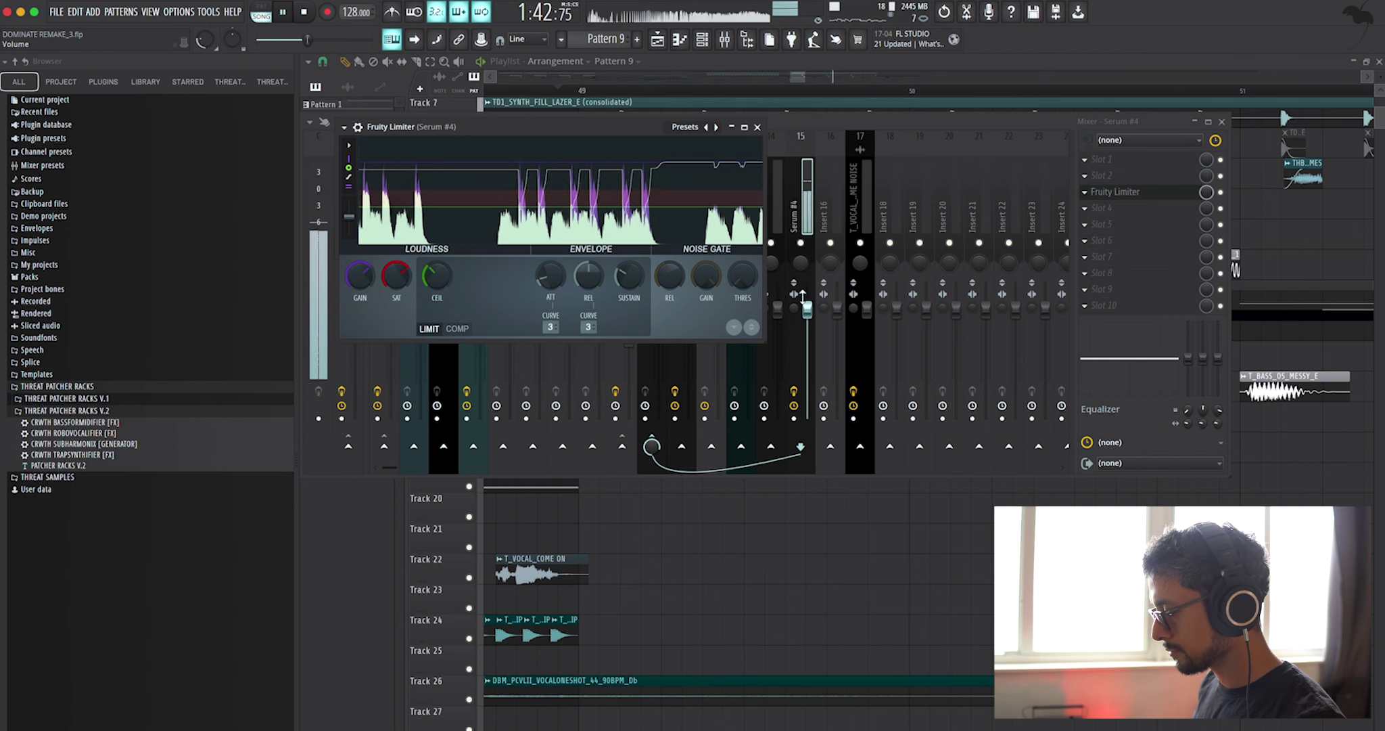
pyautogui.press('Escape')
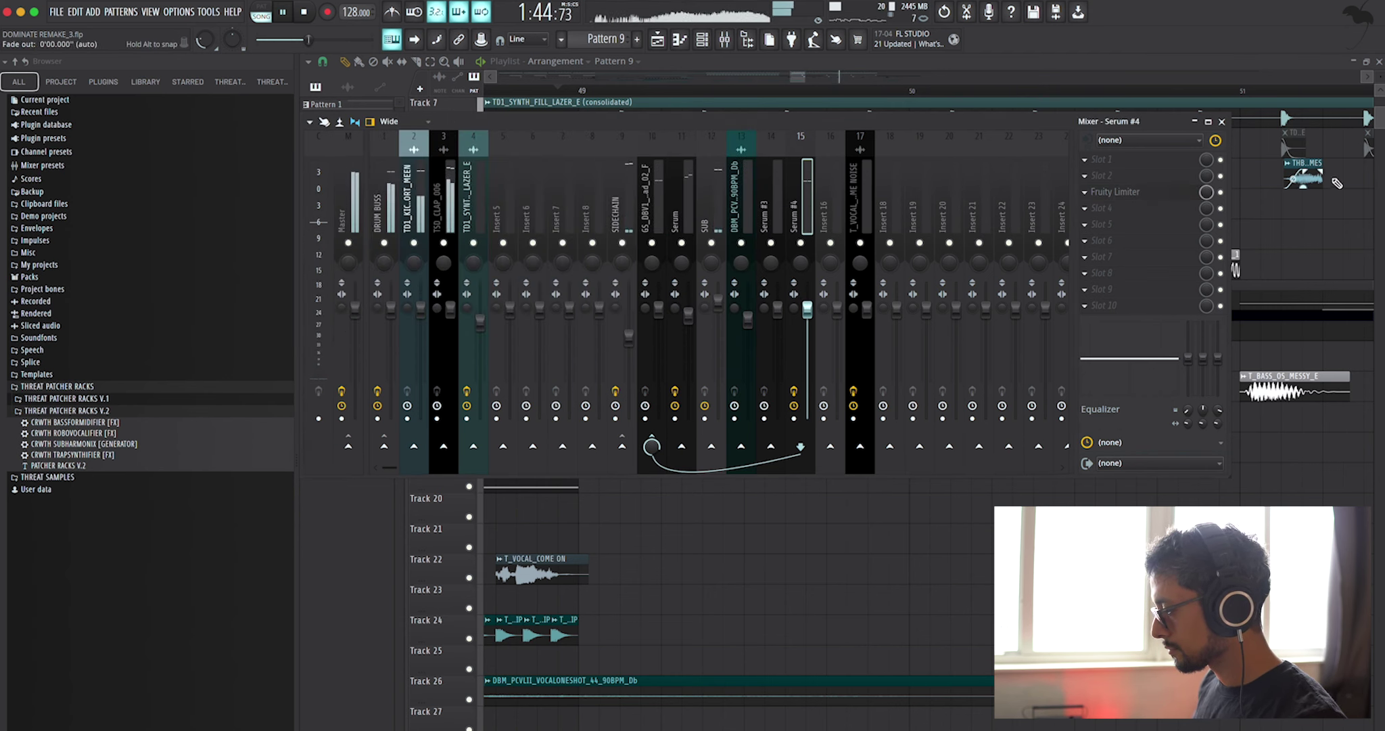
pyautogui.click(1222, 121)
# - Listen to the Pattern 9 and Pattern 10 section up to bar 58 while reviewing its clips, and stop playback
pyautogui.scroll(-6, 927, 279)
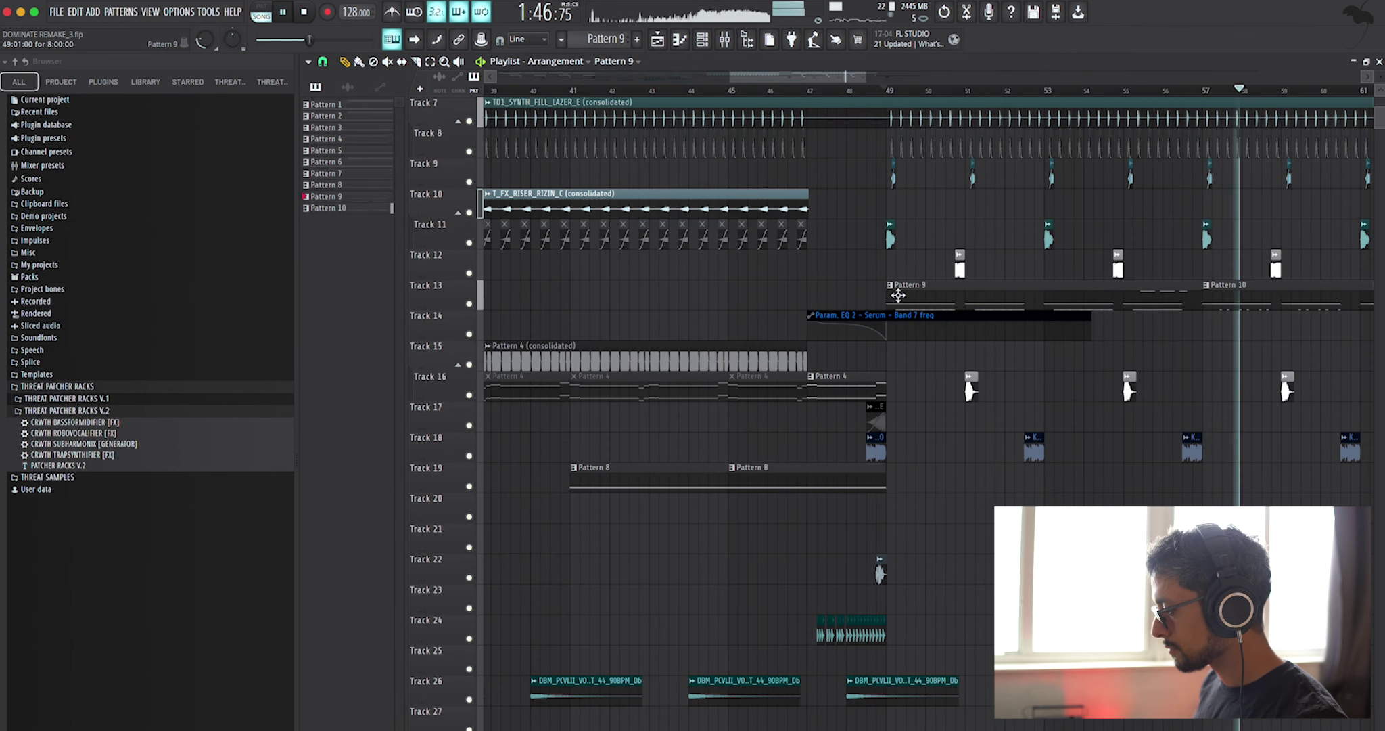
pyautogui.scroll(-1, 1150, 325)
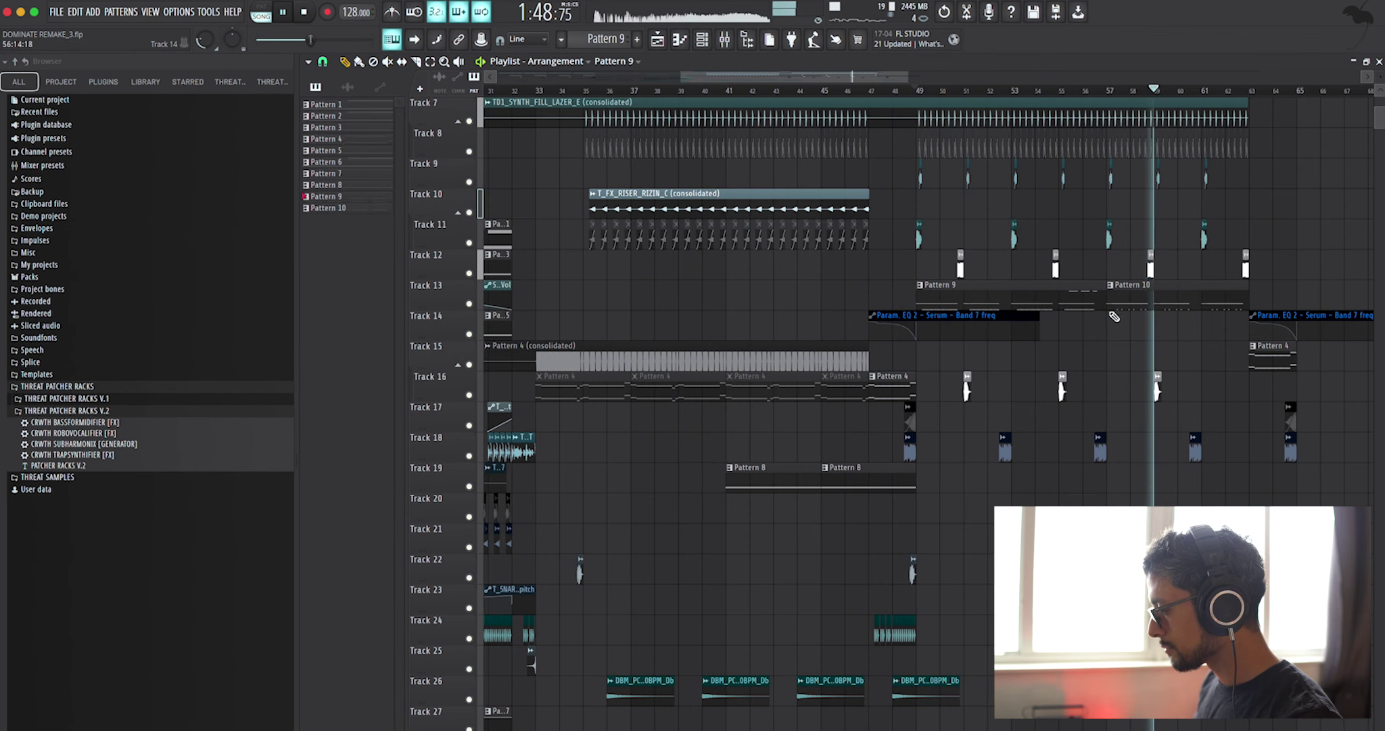
pyautogui.press('space')
pyautogui.scroll(4, 1198, 333)
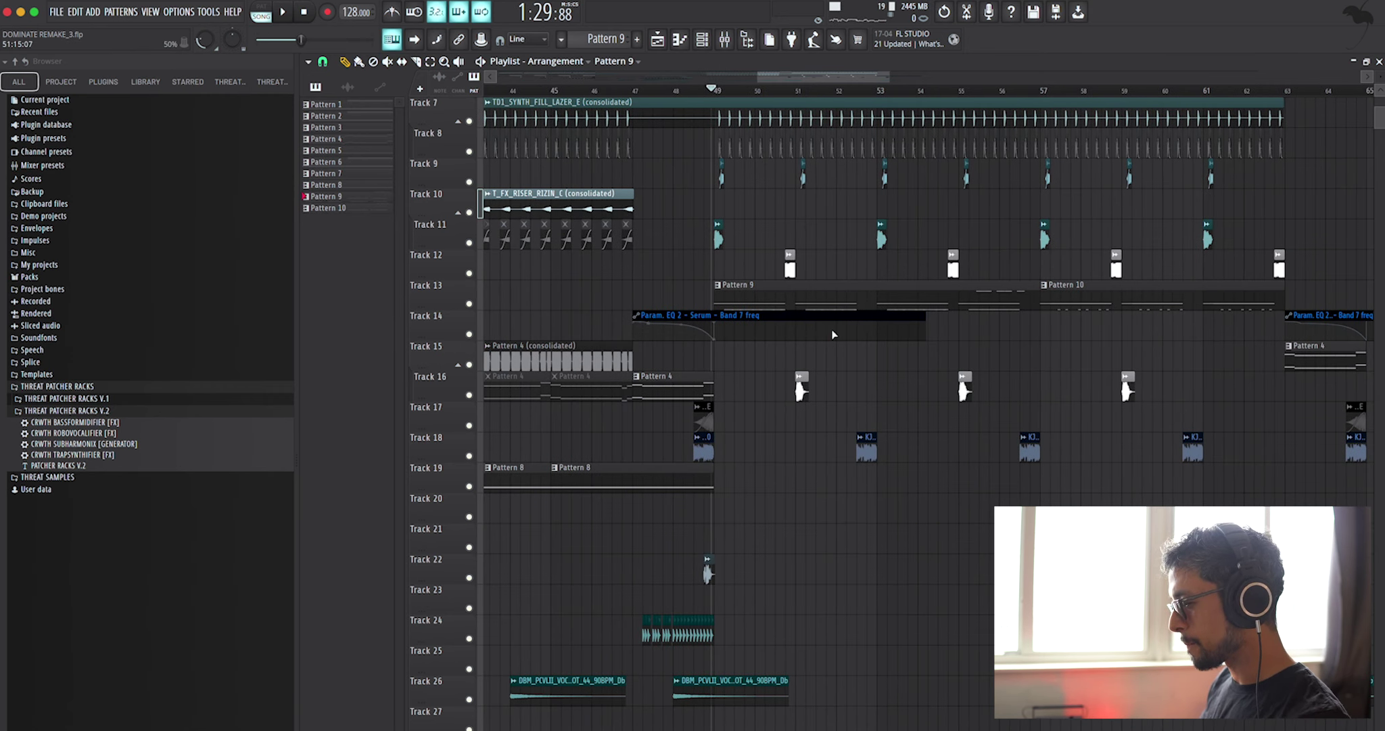
# - Survey the arranged clips across the track, focus on the Pattern 9 drop at bar 49, and briefly play from there
pyautogui.scroll(-1, 832, 330)
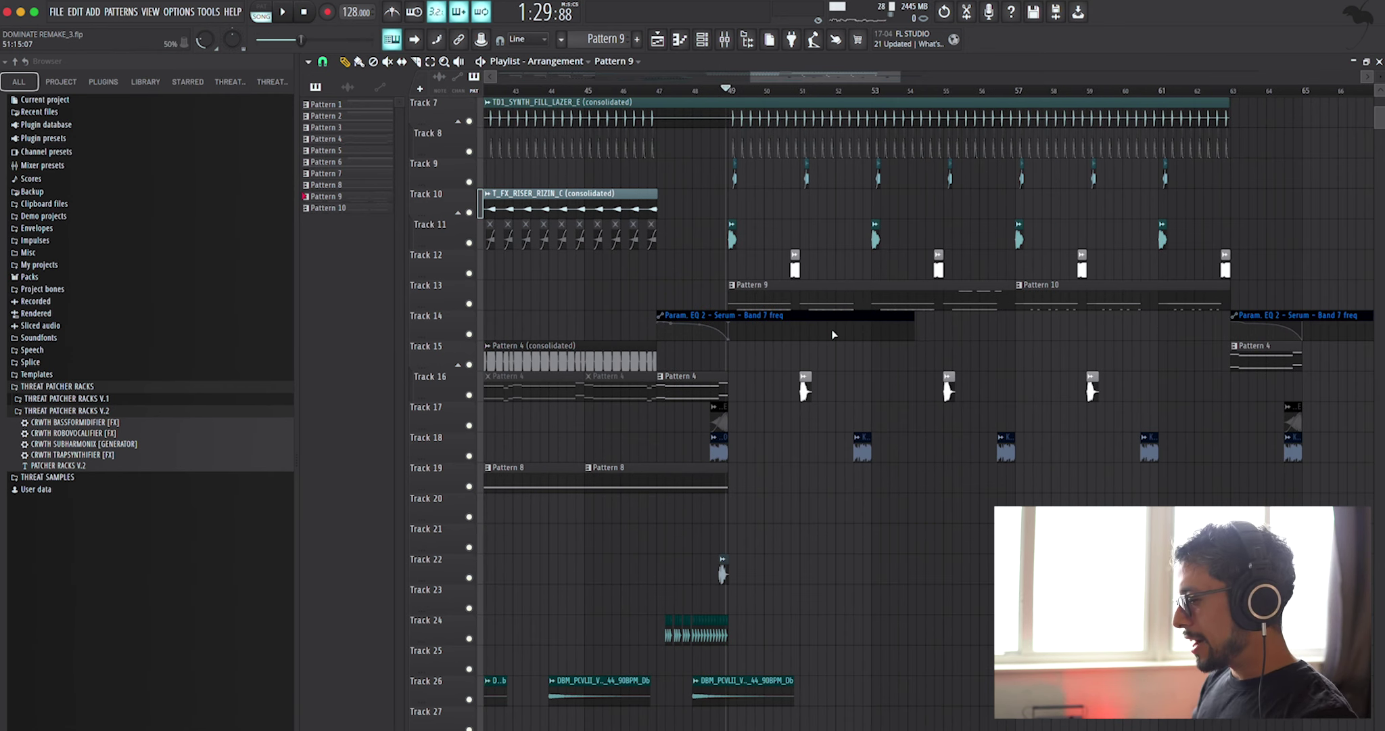
pyautogui.scroll(-3, 832, 333)
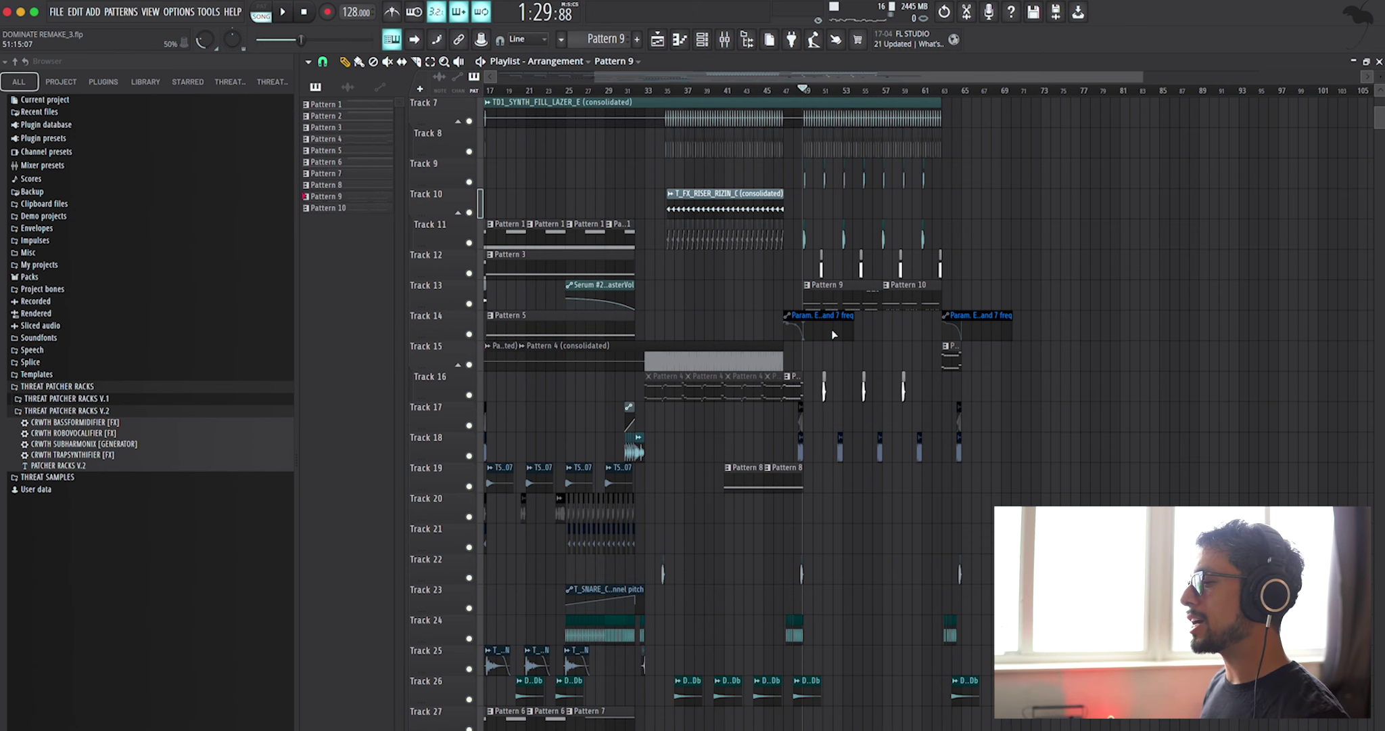
pyautogui.scroll(-2, 833, 333)
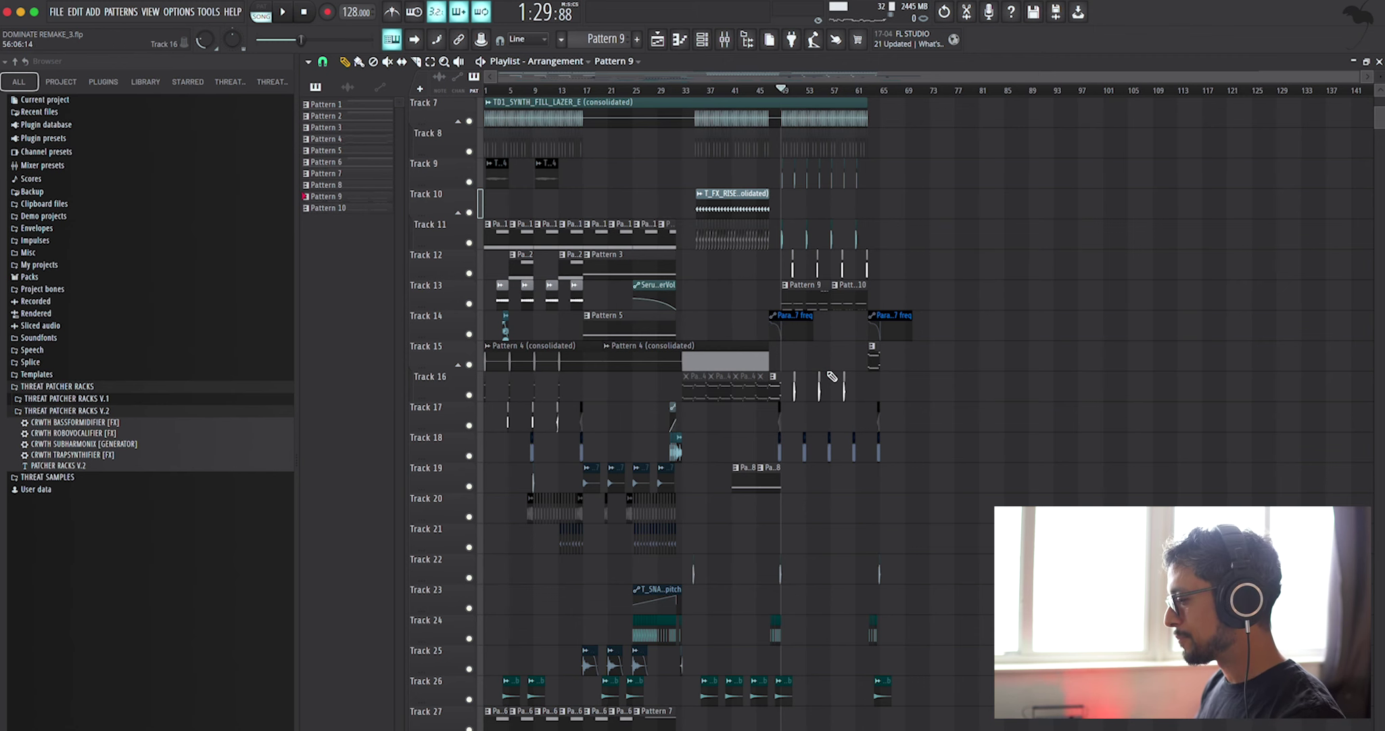
pyautogui.scroll(3, 831, 376)
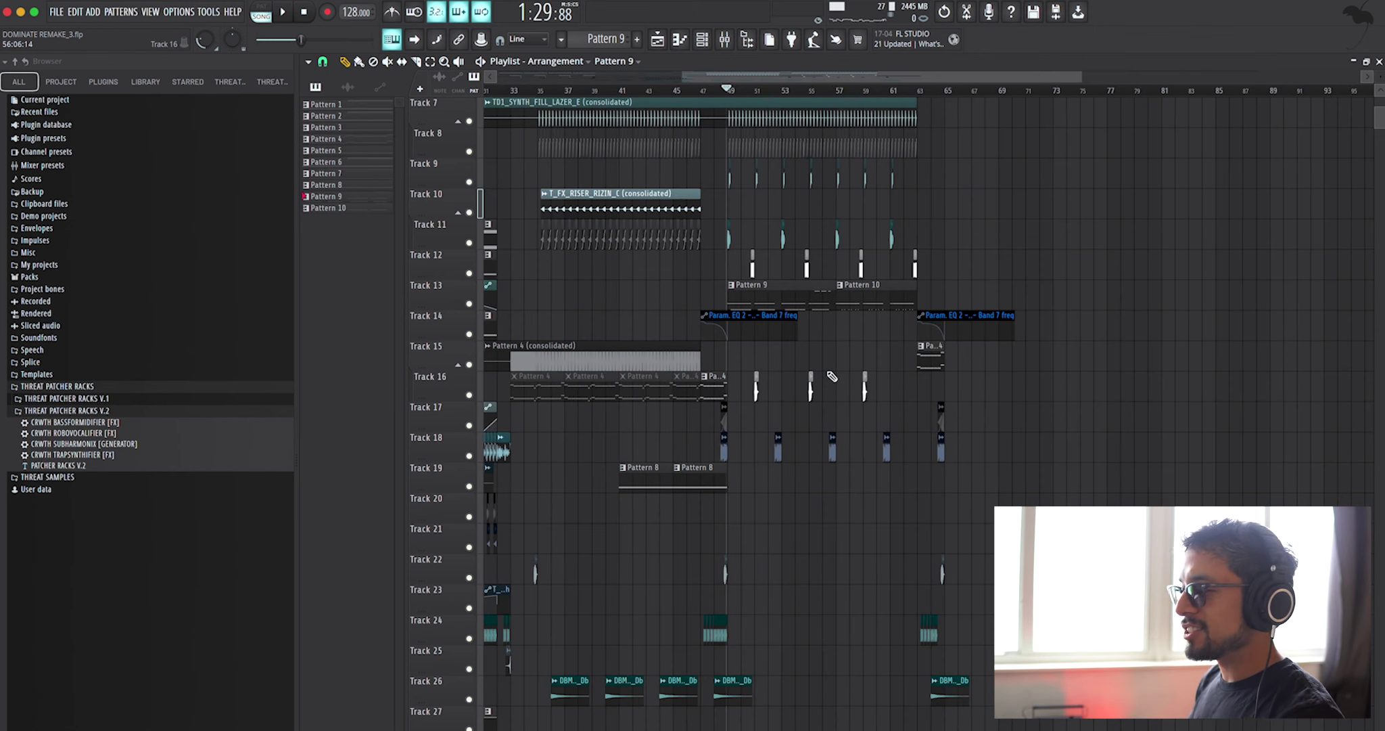
pyautogui.scroll(3, 832, 377)
pyautogui.scroll(4, 587, 264)
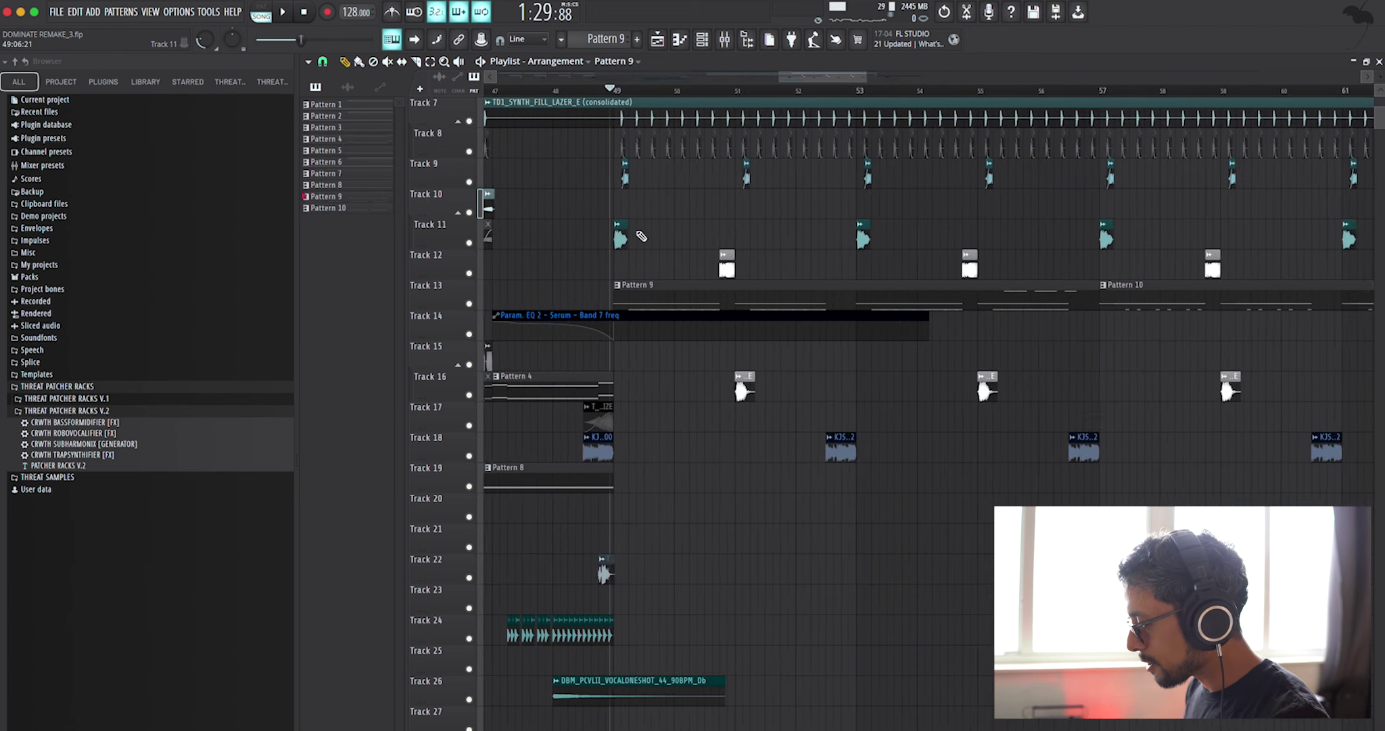
pyautogui.scroll(3, 629, 235)
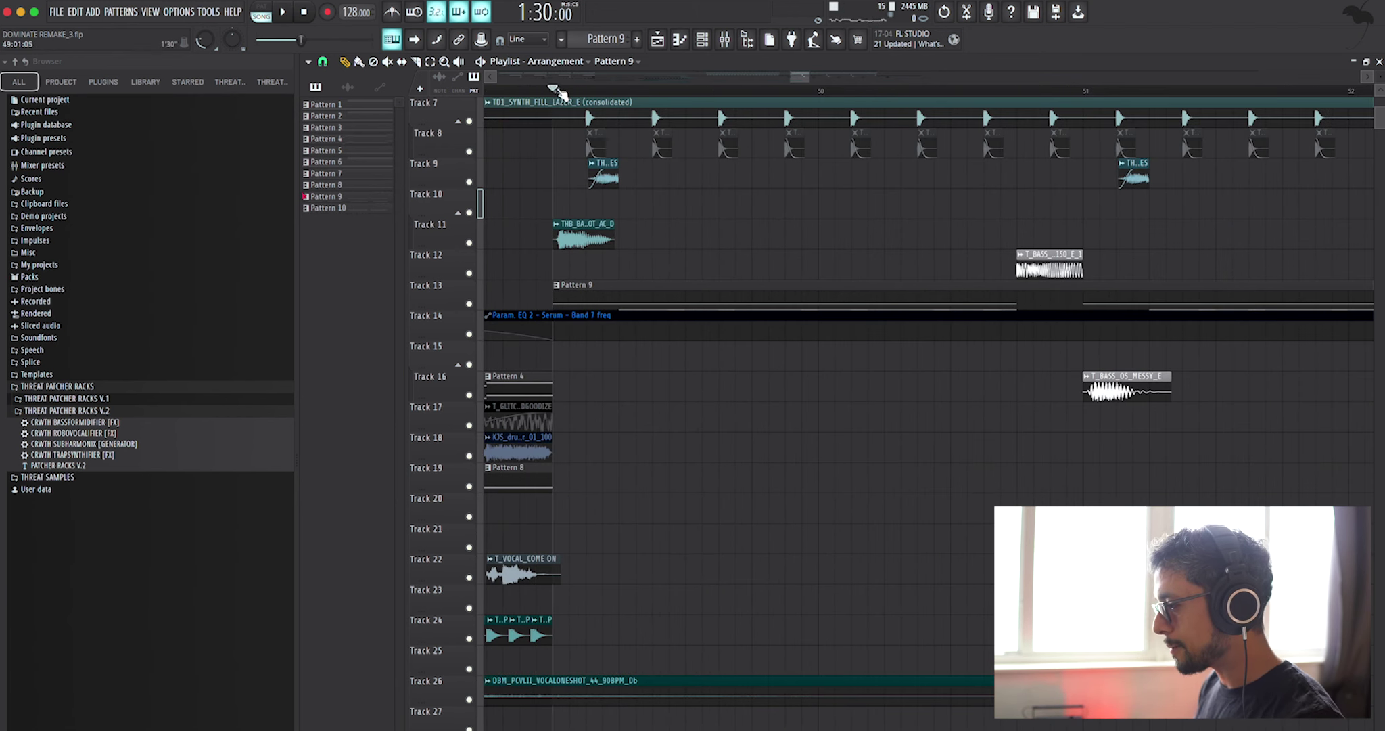
pyautogui.press('space')
pyautogui.press('space')
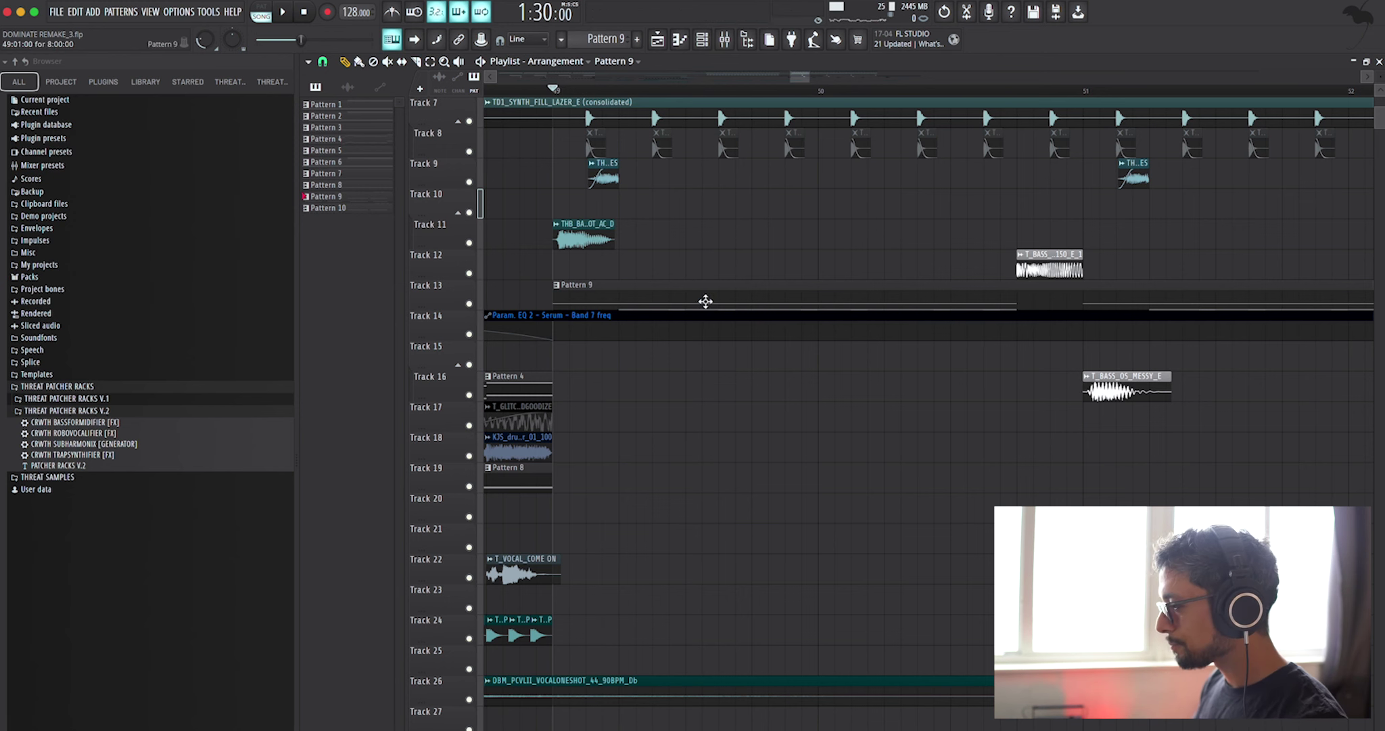
# - Inspect Serum #4's BS_SEAGULL HIT 1 preset and listen to the channel soloed from bar 49
pyautogui.click(713, 40)
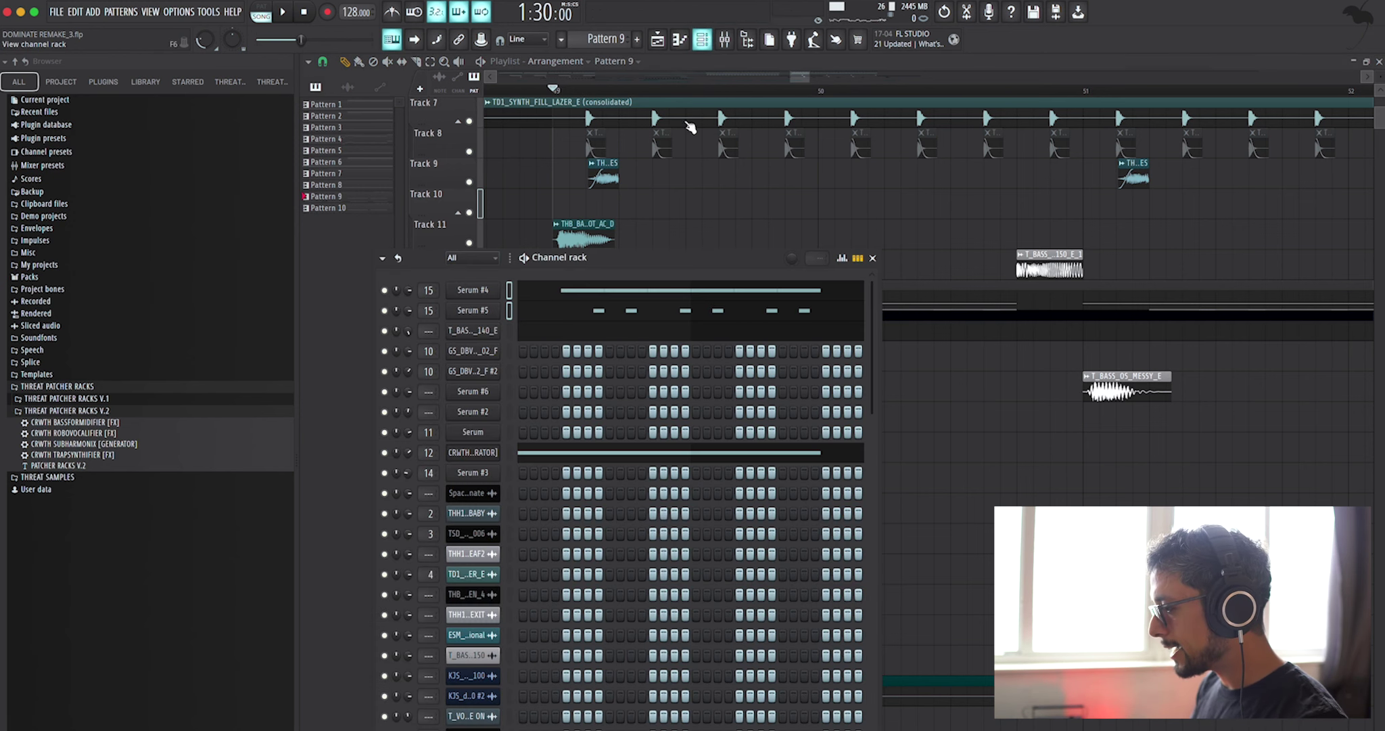
pyautogui.click(489, 294)
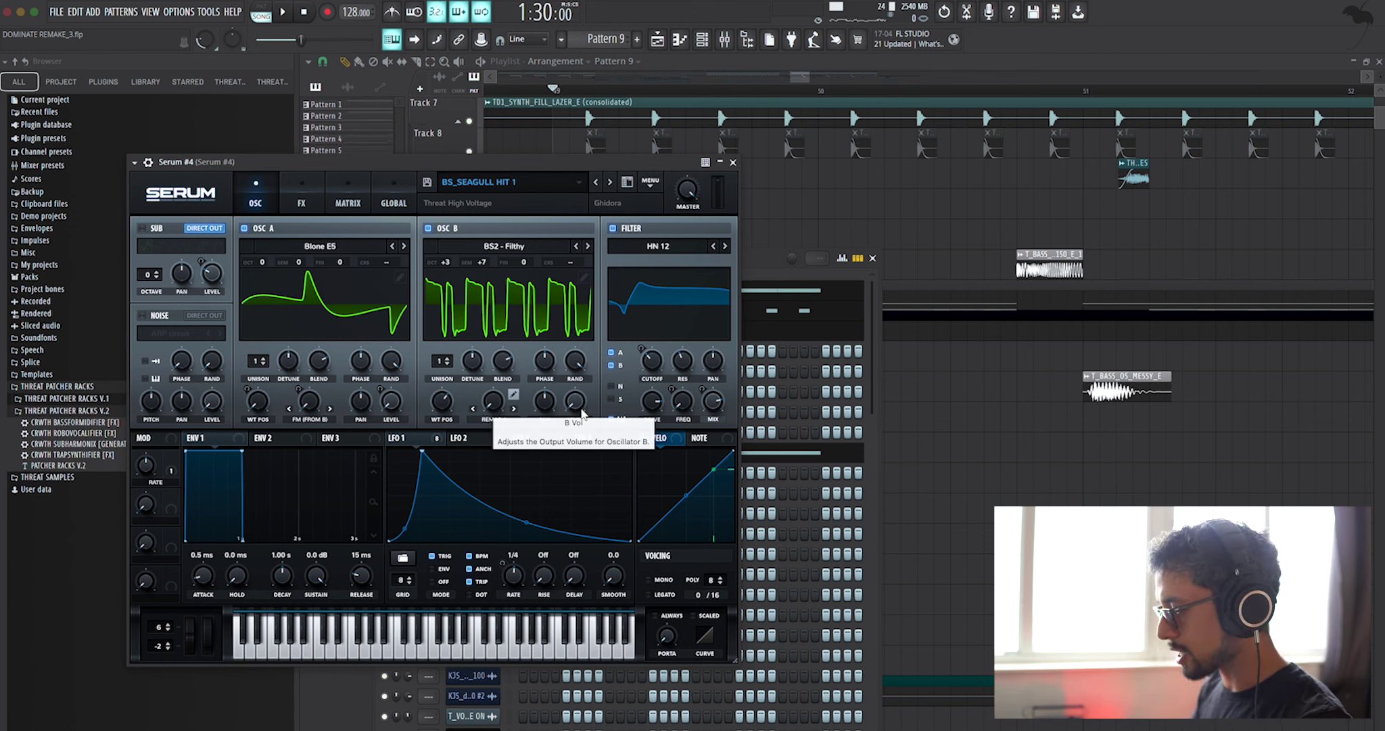
pyautogui.moveTo(472, 164); pyautogui.dragTo(611, 191)
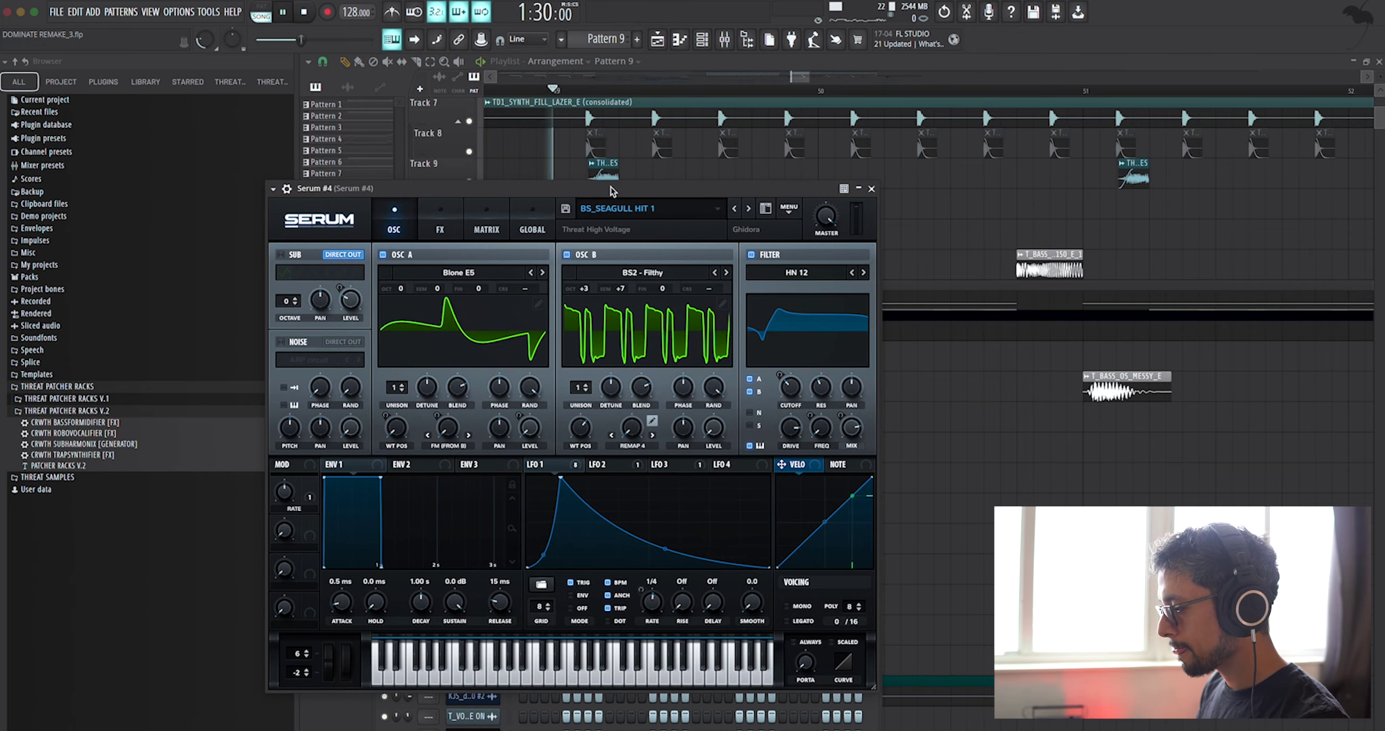
pyautogui.press('F6')
pyautogui.press('space')
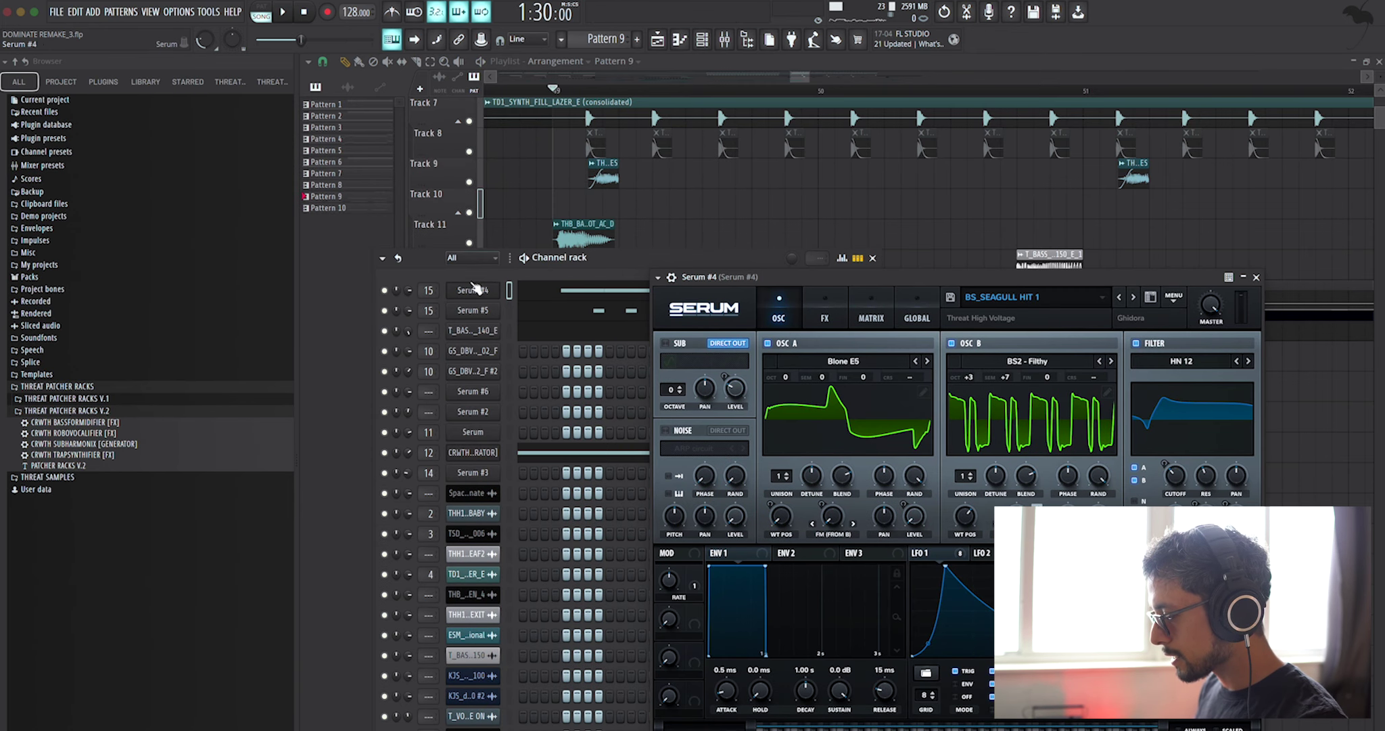
pyautogui.keyDown('ctrl'); pyautogui.click(384, 291); pyautogui.keyUp('ctrl')
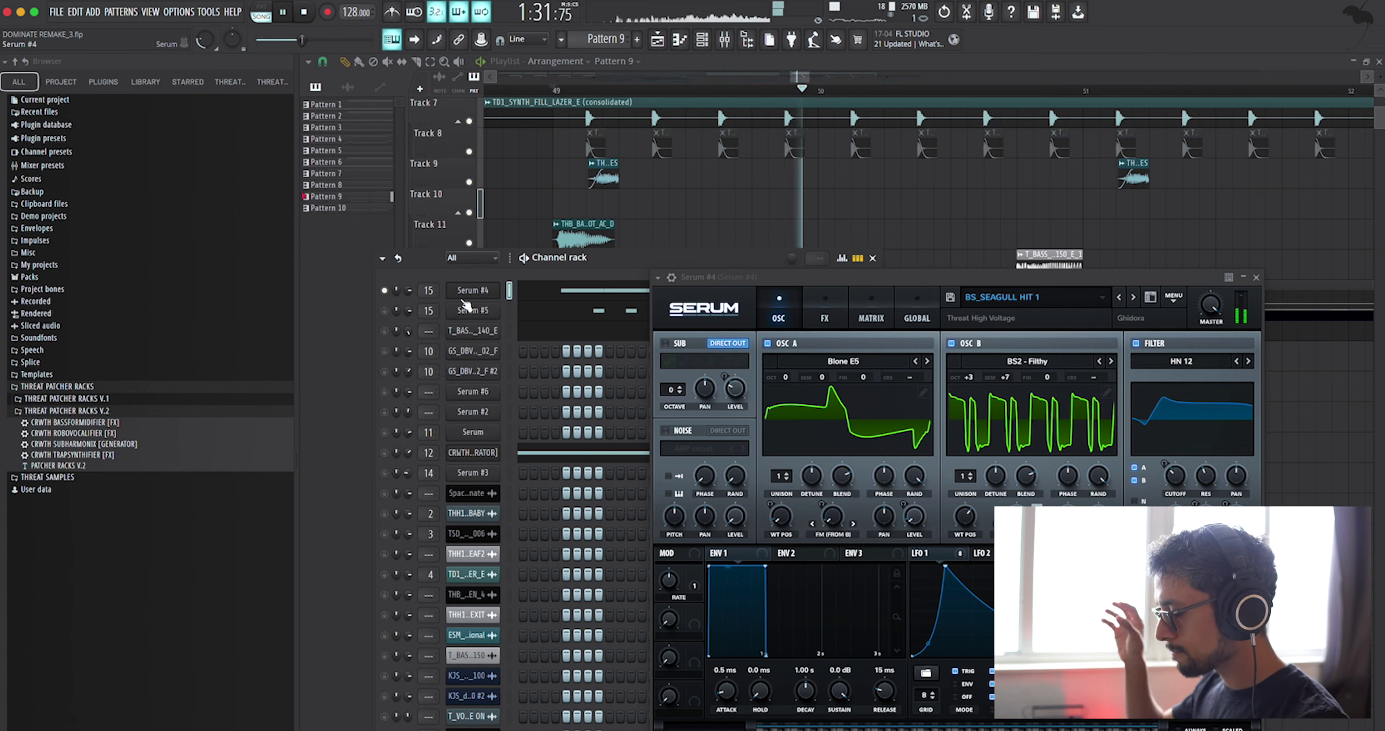
pyautogui.press('space')
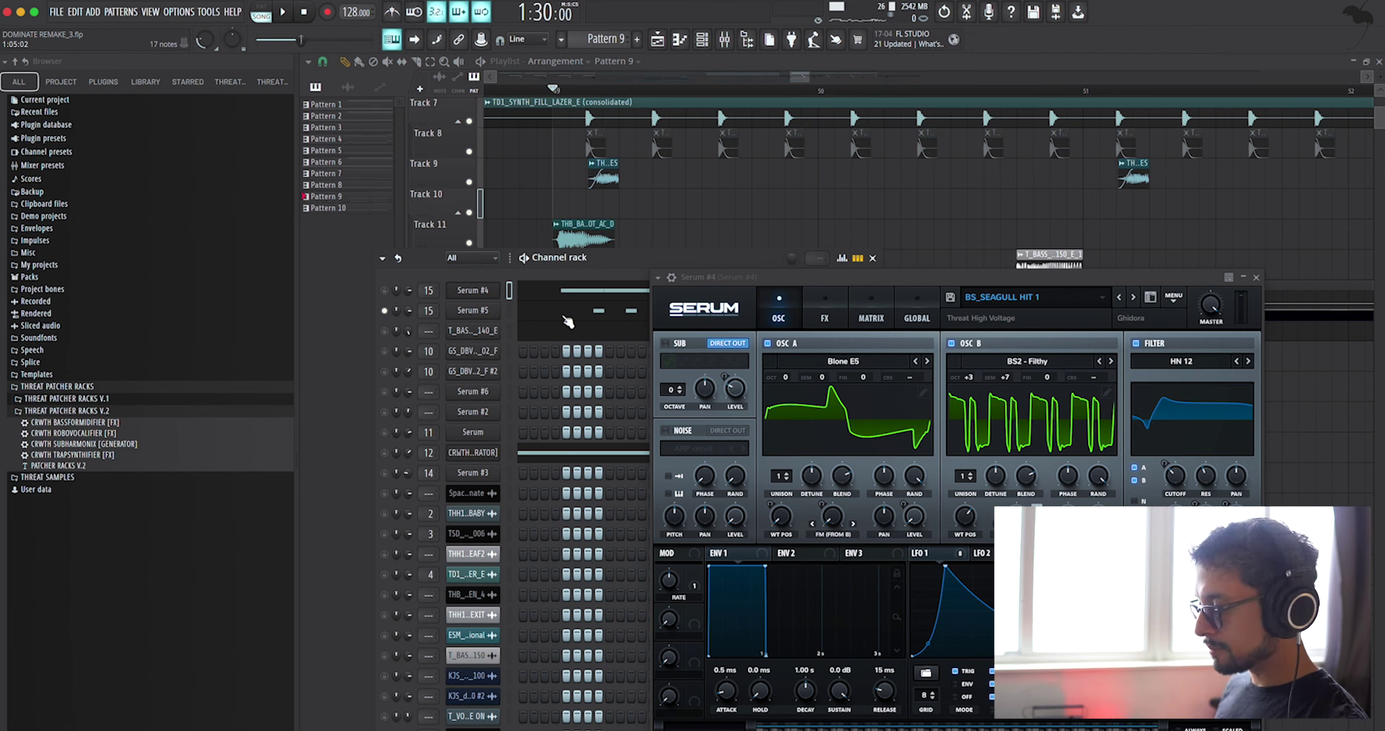
# - Listen to Serum #5 on its own and look up its BS_HARD HITTER preset within the THREAT HIGH VOLTAGE V.1 pack
pyautogui.press('space')
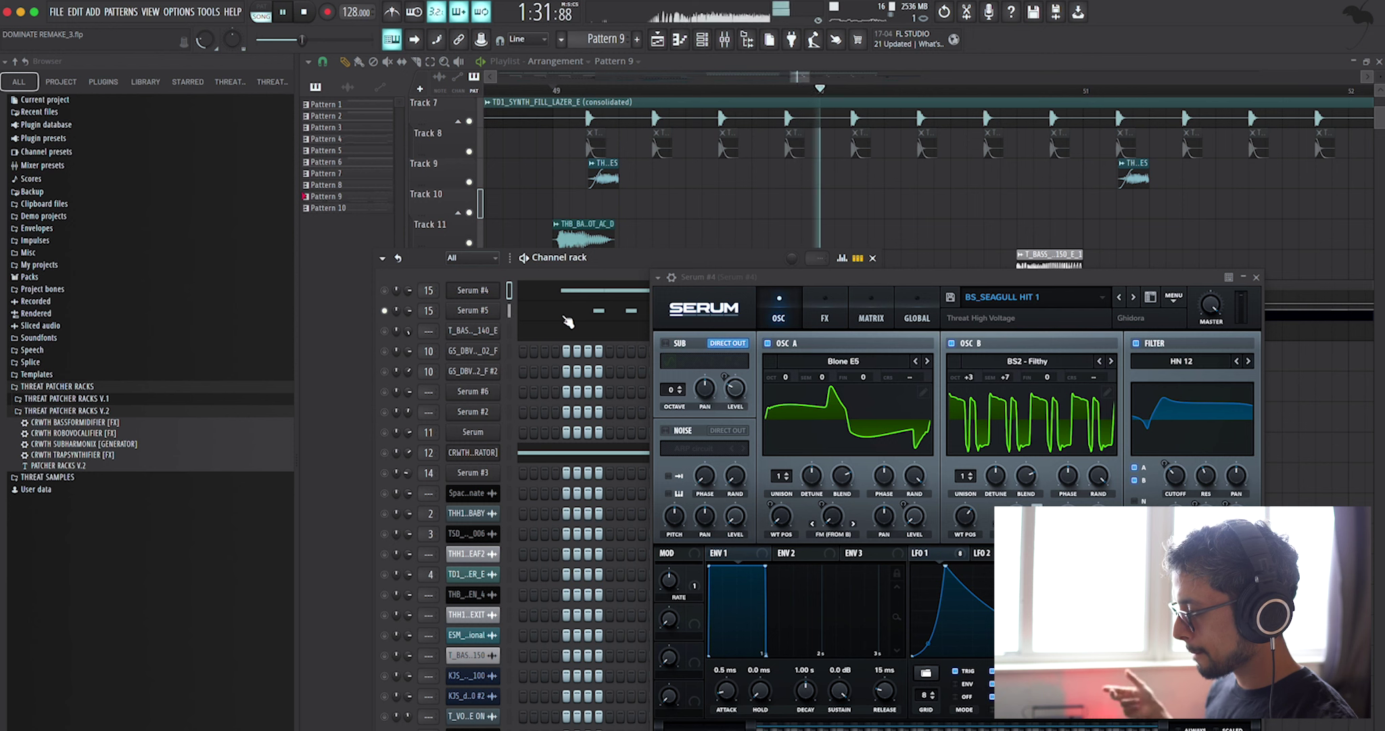
pyautogui.press('space')
pyautogui.click(473, 310)
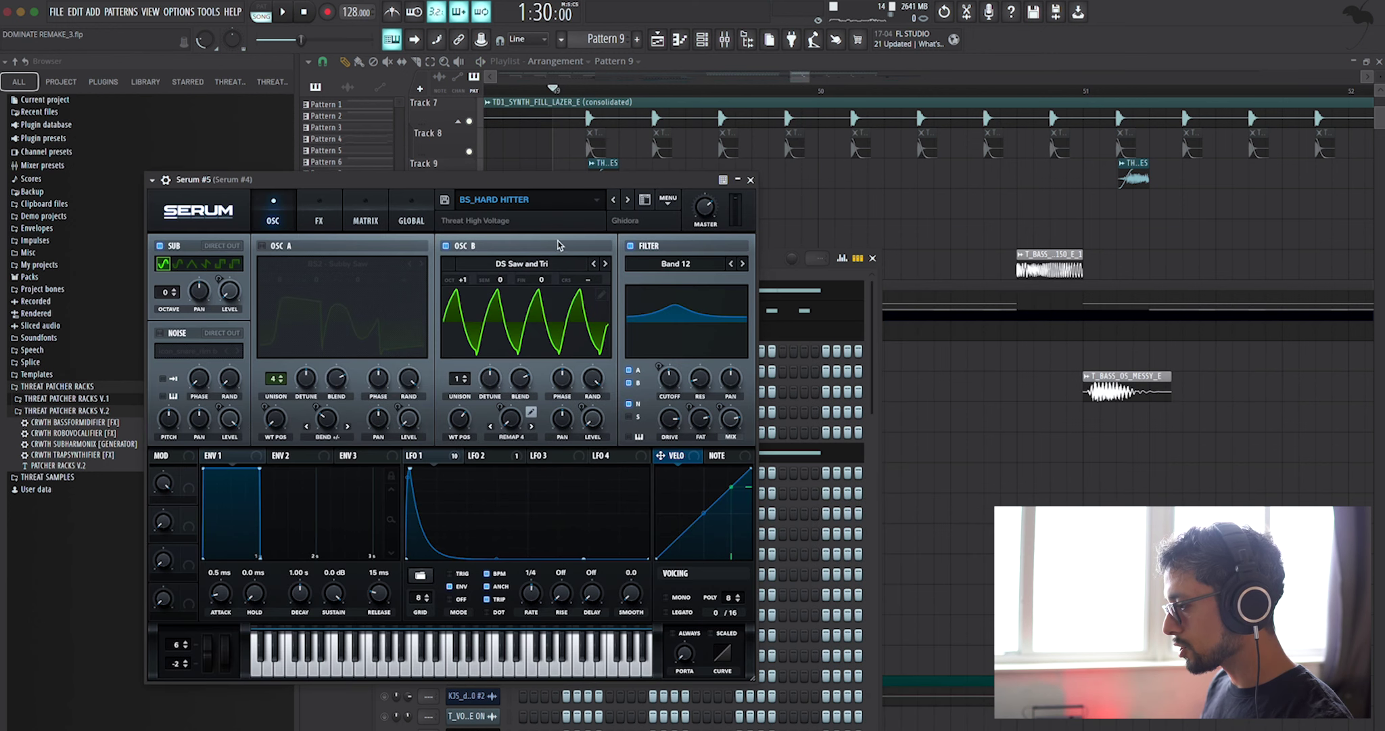
pyautogui.click(534, 197)
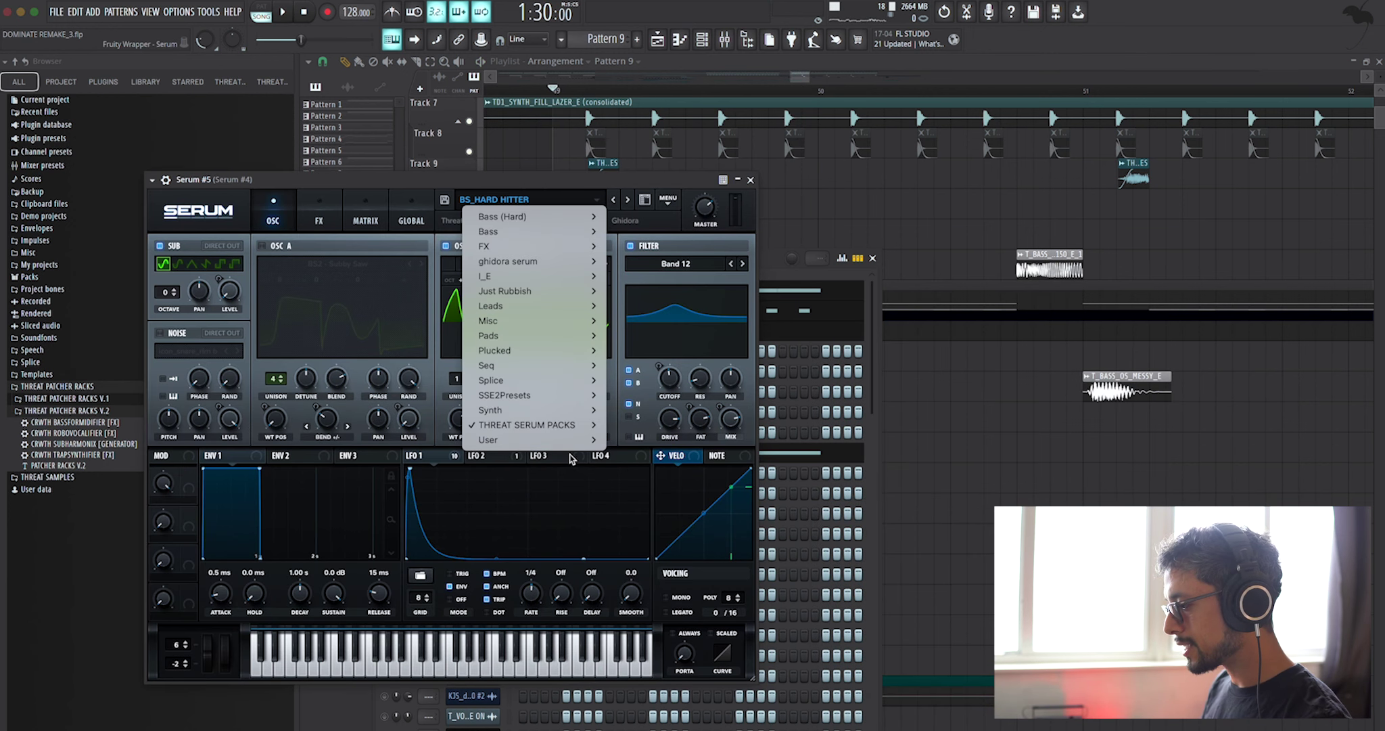
pyautogui.moveTo(585, 429)
pyautogui.moveTo(753, 431)
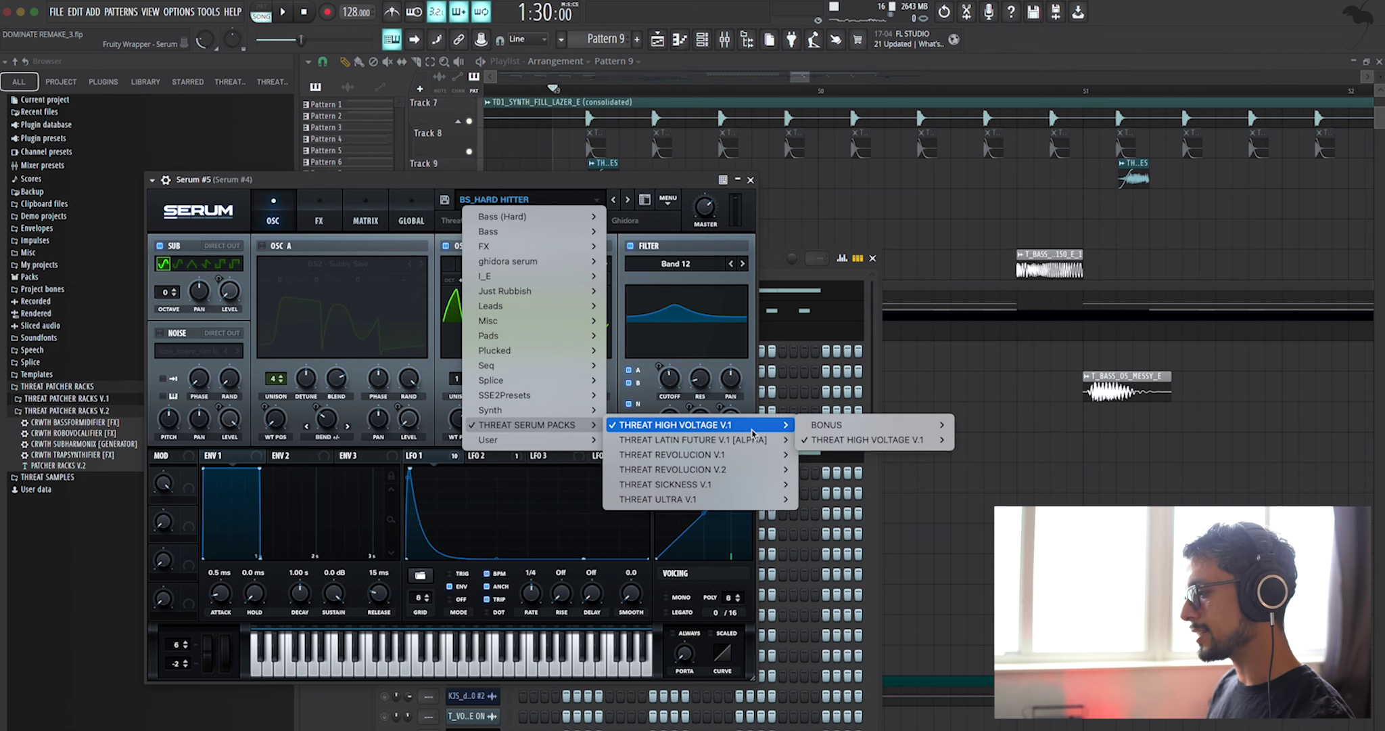
pyautogui.click(769, 281)
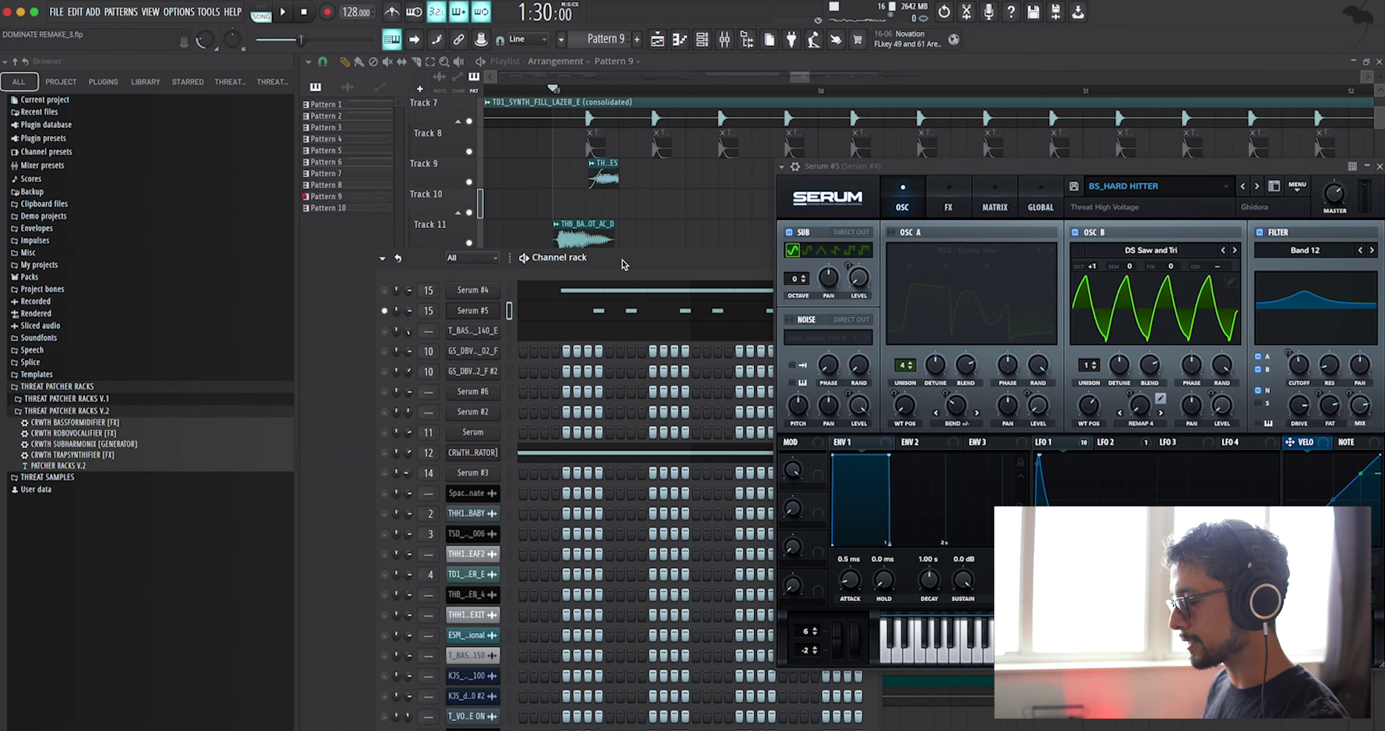
# - Listen to Serum #5 alone and combined with Serum #4 and the CRWTH generator, and close the Serum and channel rack windows
pyautogui.press('space')
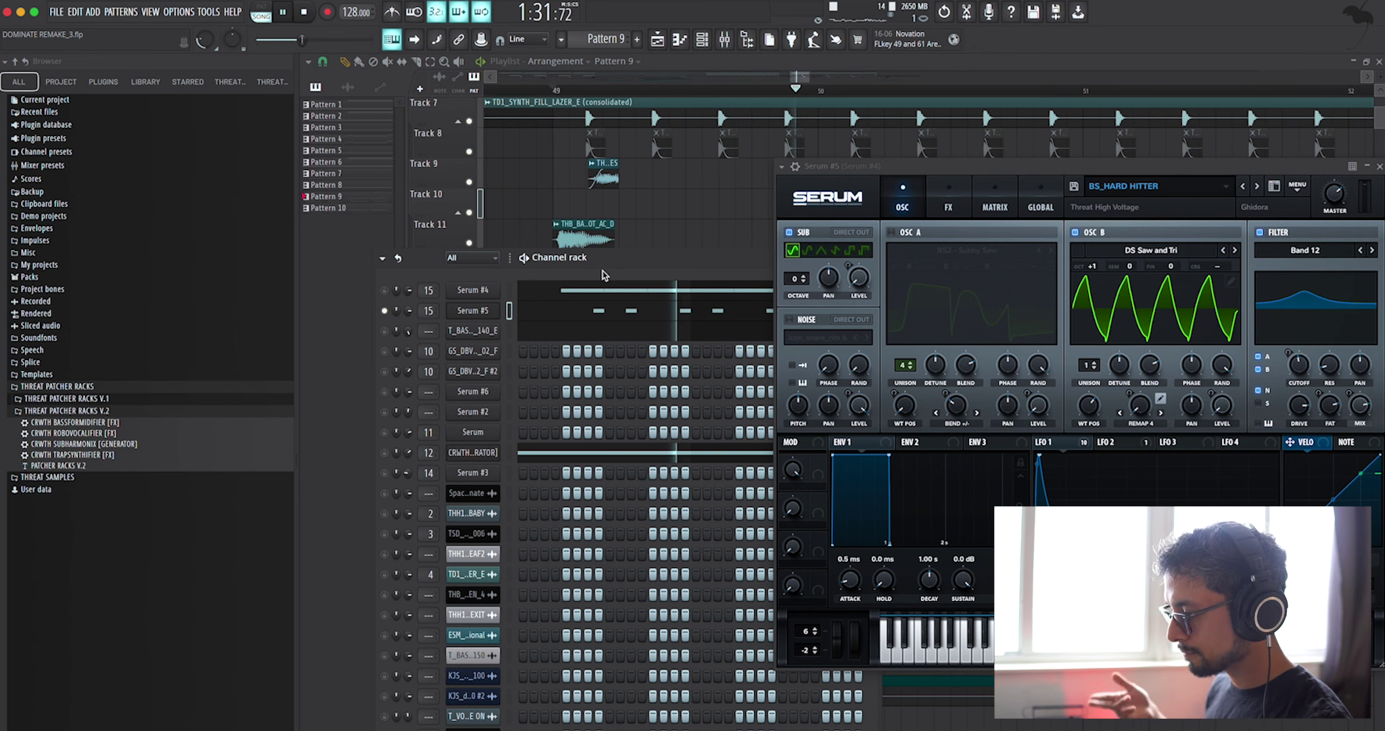
pyautogui.press('space')
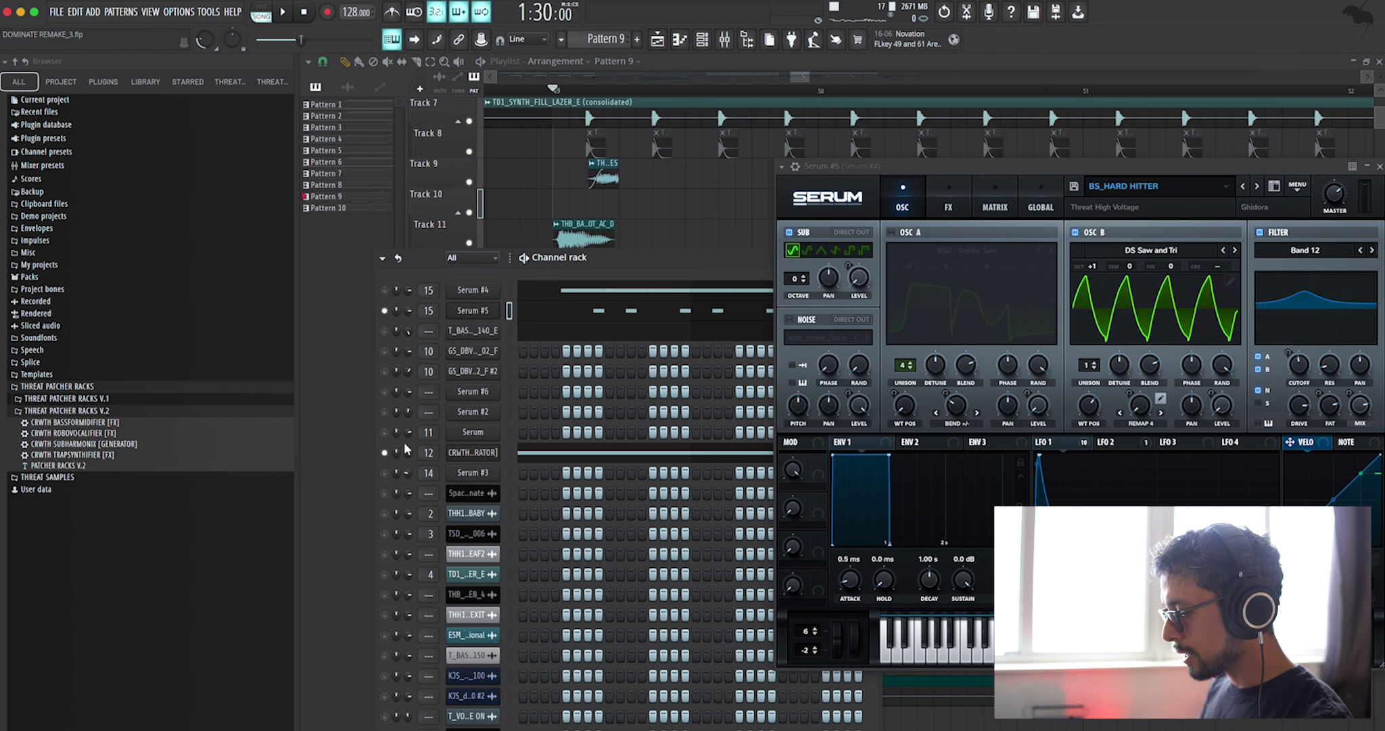
pyautogui.press('space')
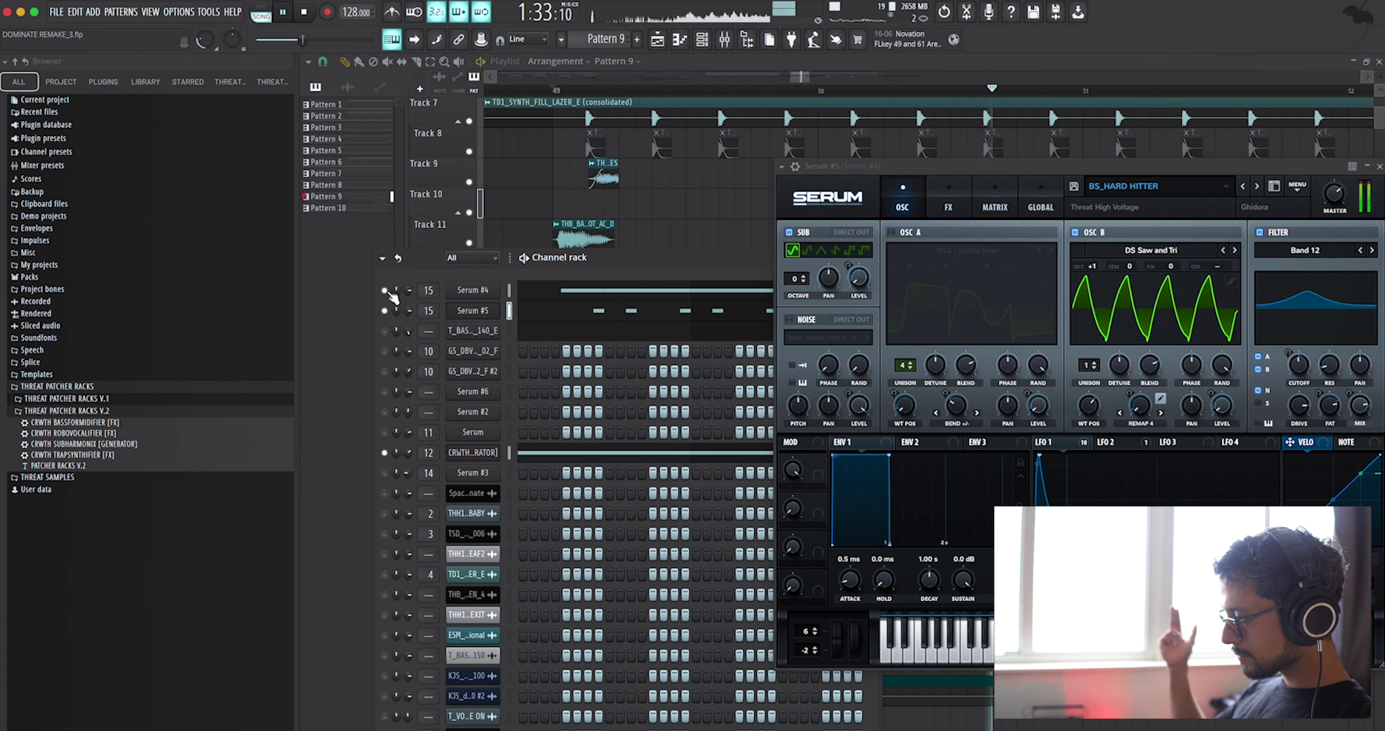
pyautogui.press('space')
pyautogui.moveTo(1283, 171); pyautogui.dragTo(708, 173)
pyautogui.click(805, 169)
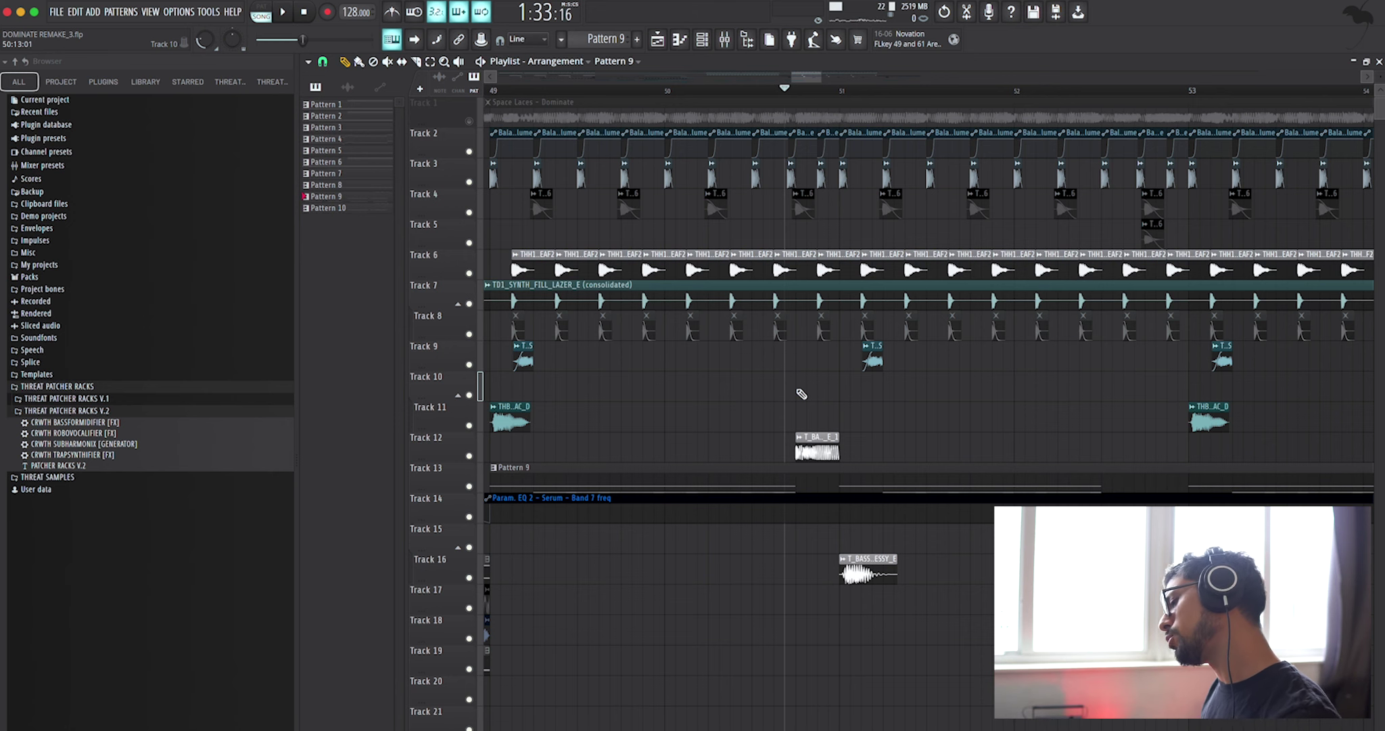
# - Inspect the sample settings of the T_BASS_OS_SCREW_UP_150_E_1 and T_BASS_OS_MESSY_E bass clips near bar 51, and close them
pyautogui.scroll(2, 801, 394)
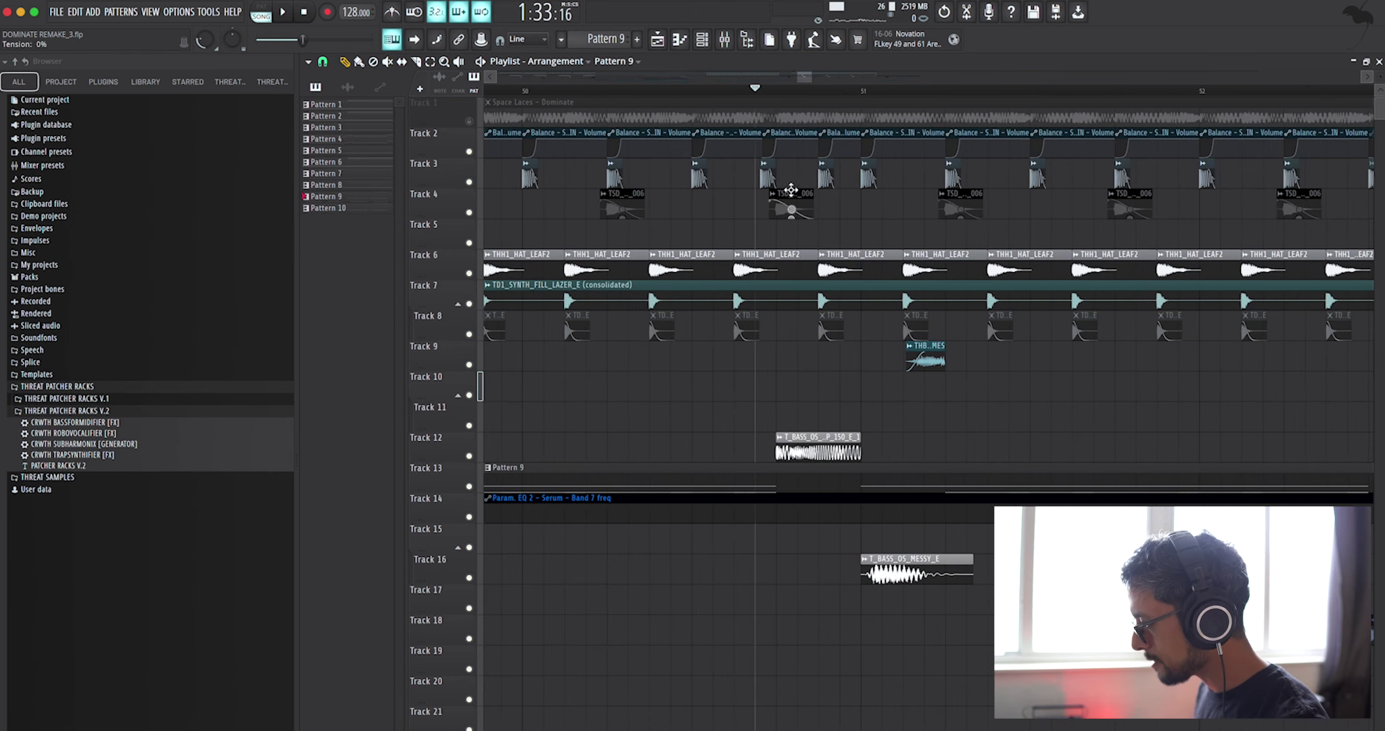
pyautogui.scroll(2, 816, 237)
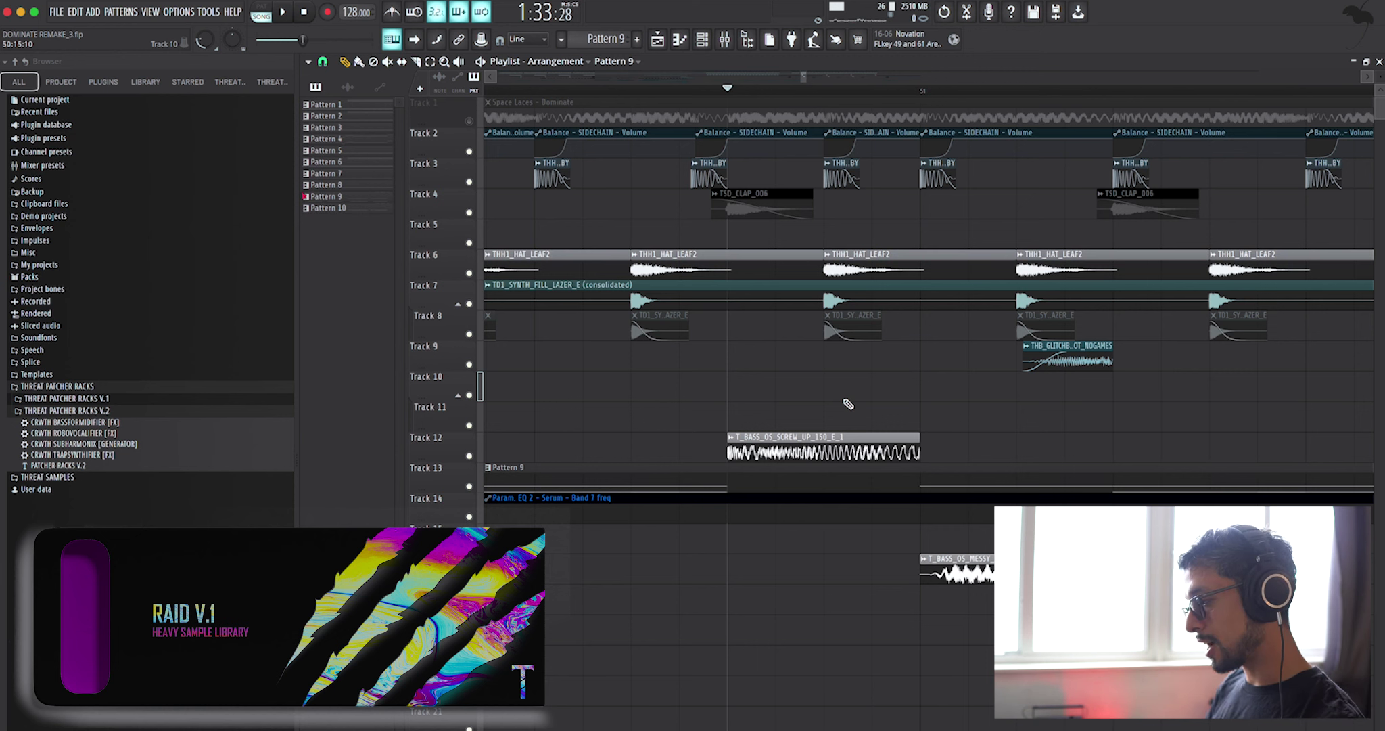
pyautogui.doubleClick(847, 446)
pyautogui.doubleClick(957, 571)
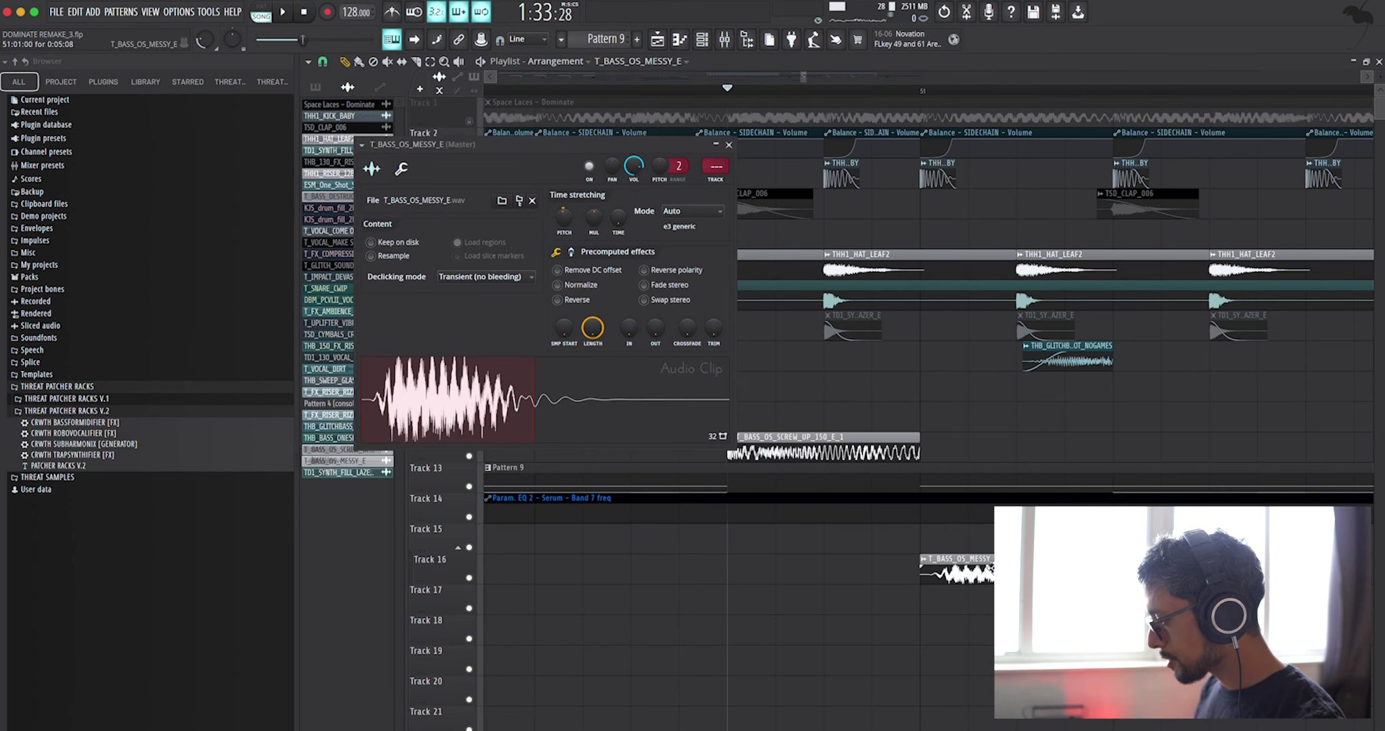
pyautogui.click(728, 144)
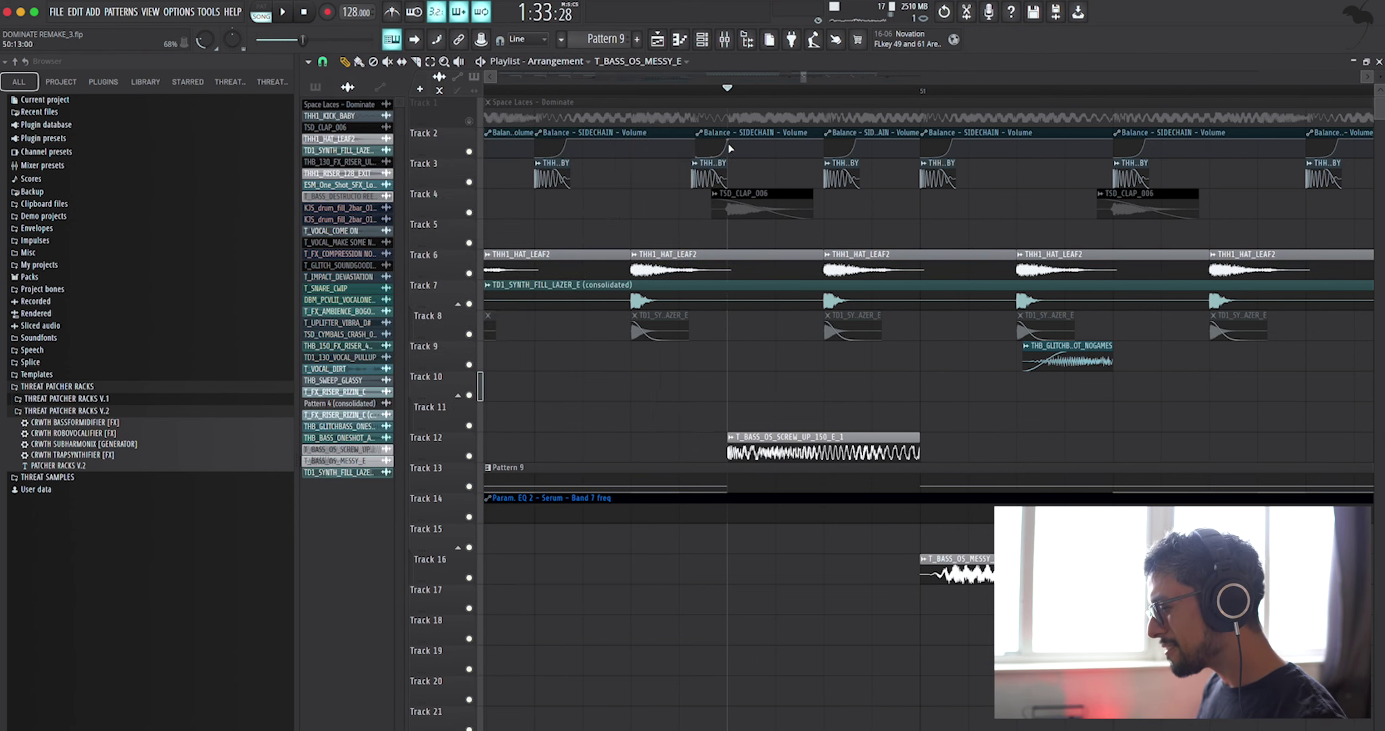
# - Return the playback position to bar 49 and save the project
pyautogui.scroll(-2, 826, 433)
pyautogui.scroll(-3, 894, 604)
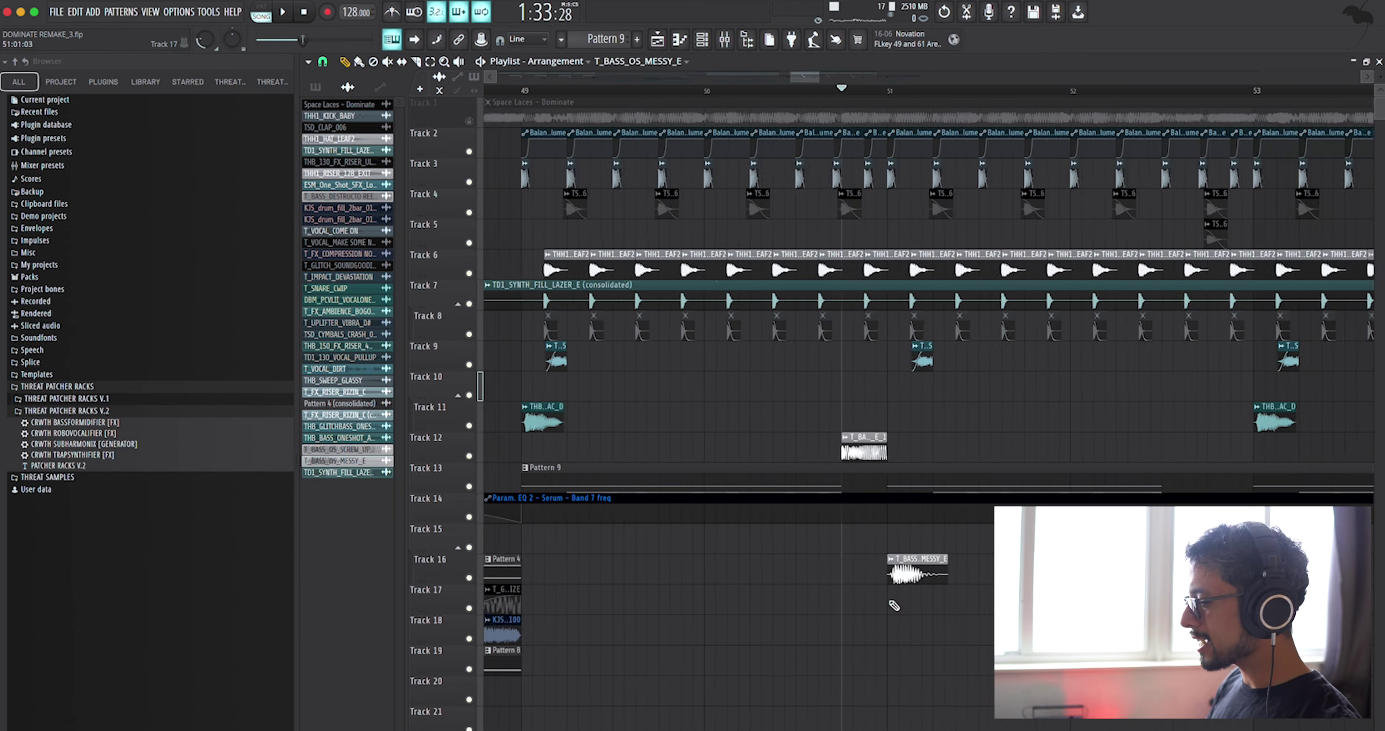
pyautogui.scroll(-2, 894, 604)
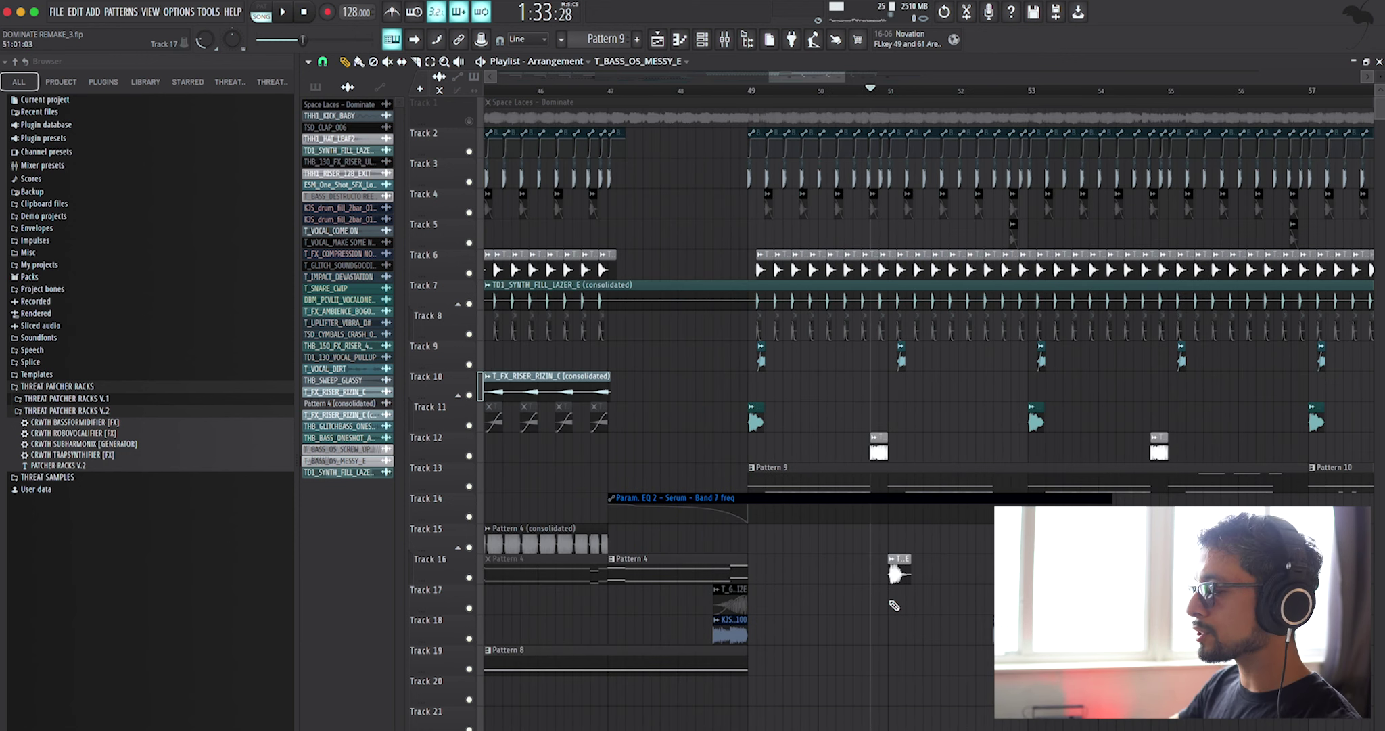
pyautogui.scroll(2, 894, 604)
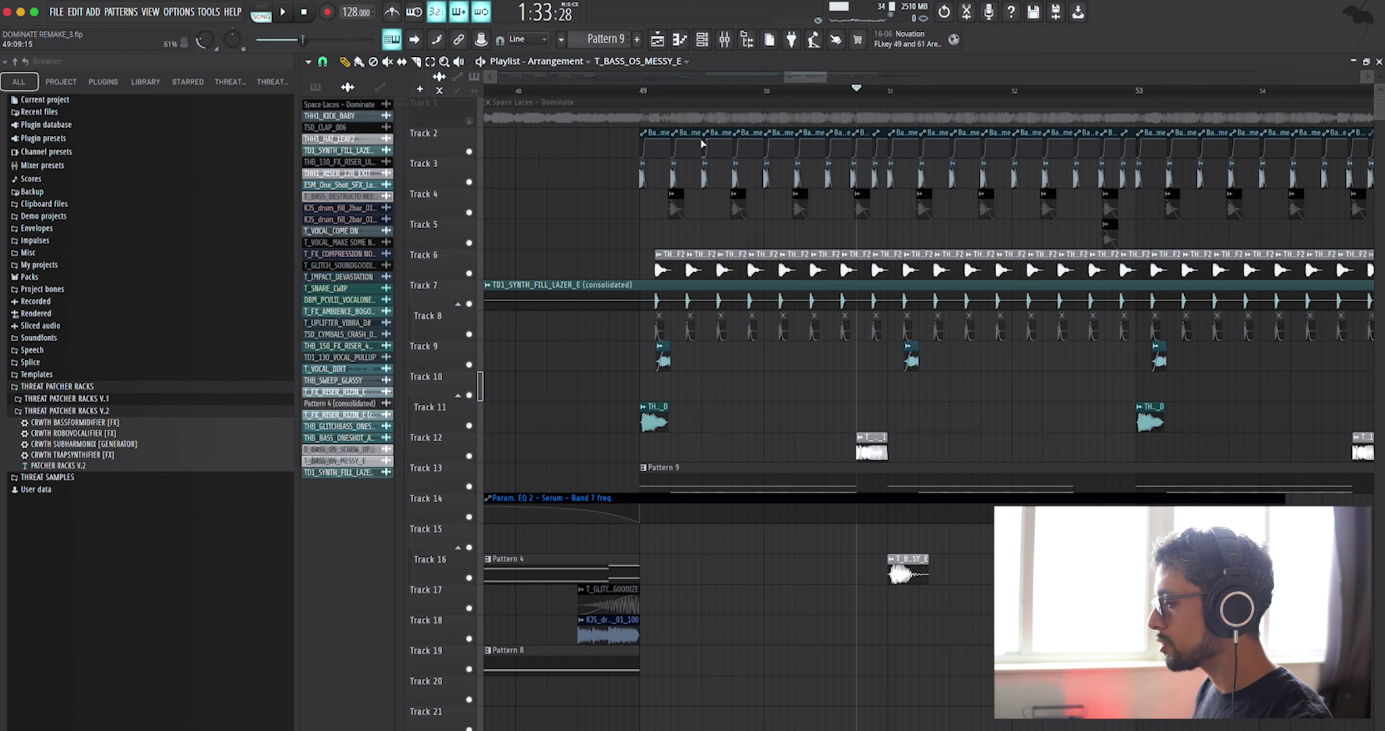
pyautogui.scroll(-2, 613, 447)
pyautogui.hotkey('ctrl', 's')
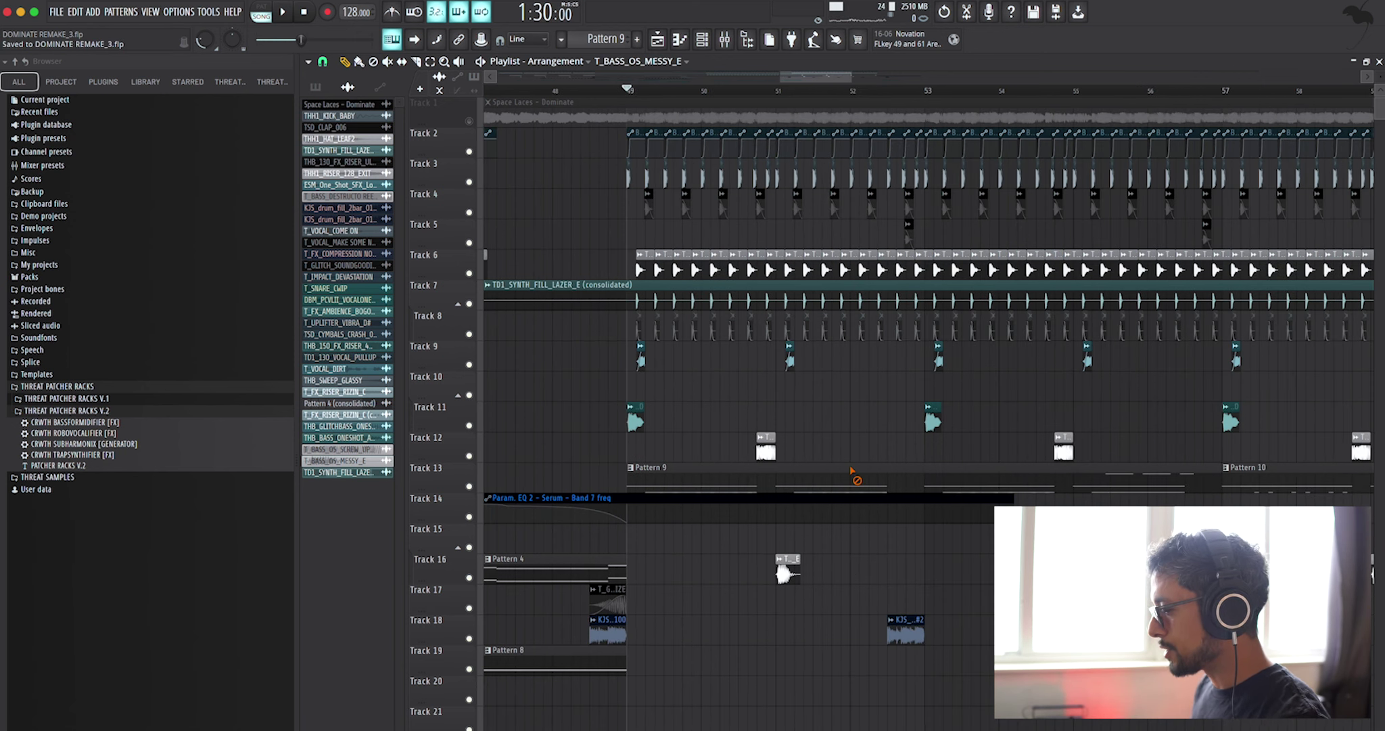
# - Play the full drop from bar 49 through the one-shot bass at the end of bar 50, and stop playback
pyautogui.press('space')
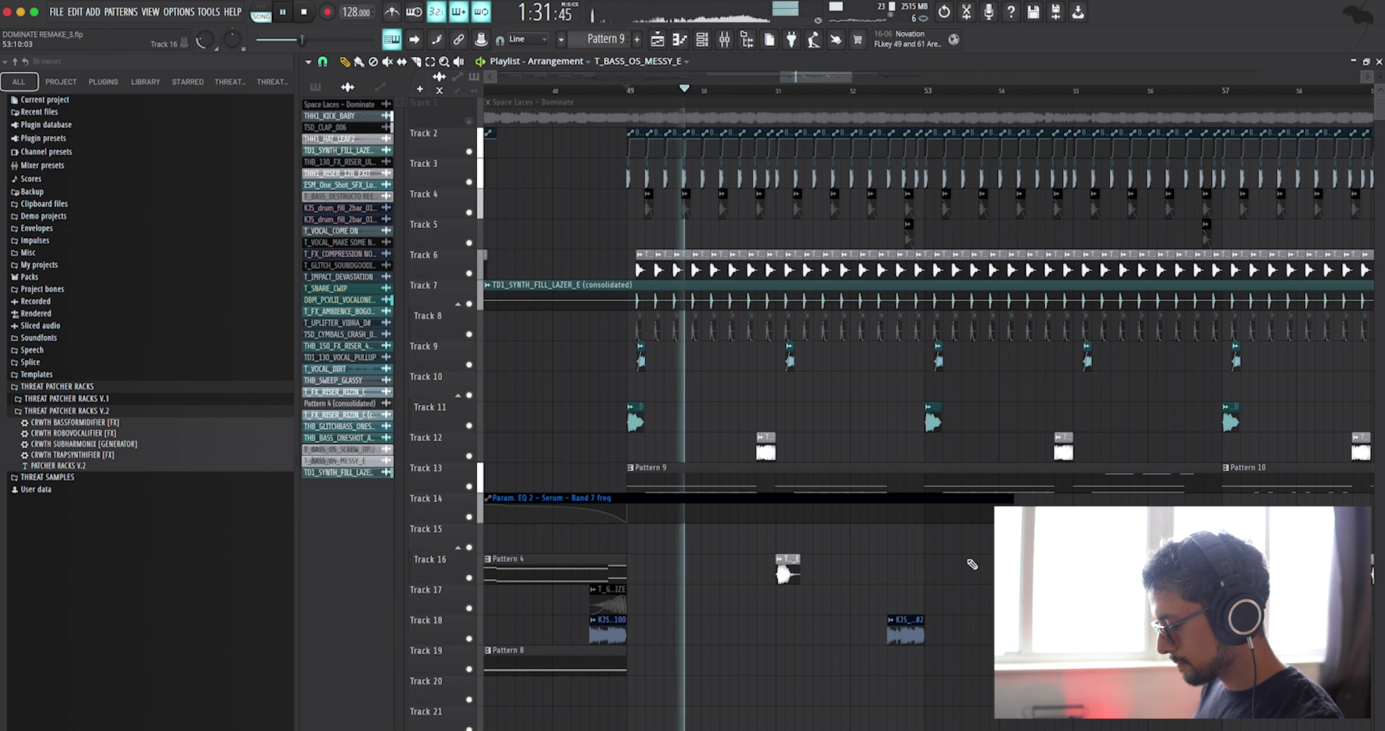
pyautogui.scroll(2, 972, 564)
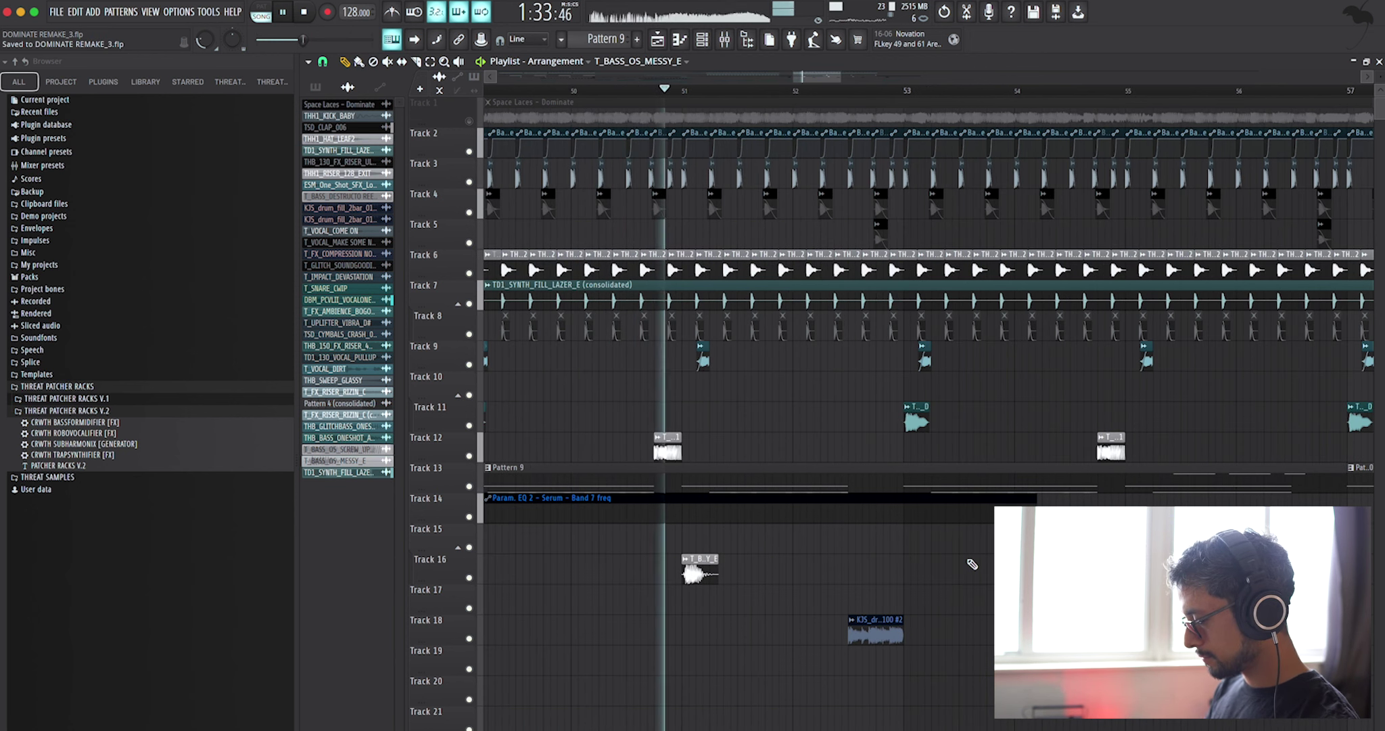
pyautogui.press('space')
# - Audition the THB_GLITCHBASS_ONESHOT_NOGAMES and THB_BASS_ONESHOT_AC_D clips at the start of the drop from bar 49
pyautogui.scroll(-2, 847, 541)
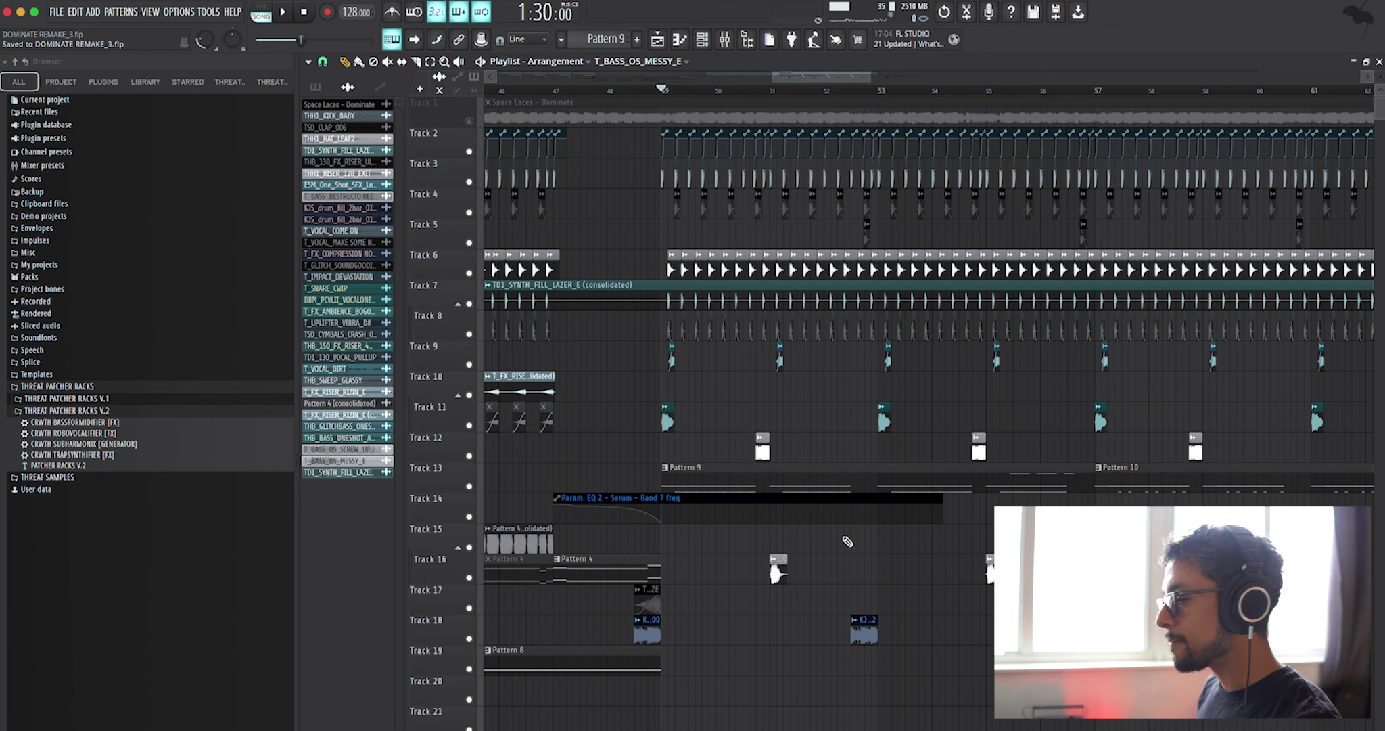
pyautogui.scroll(4, 783, 413)
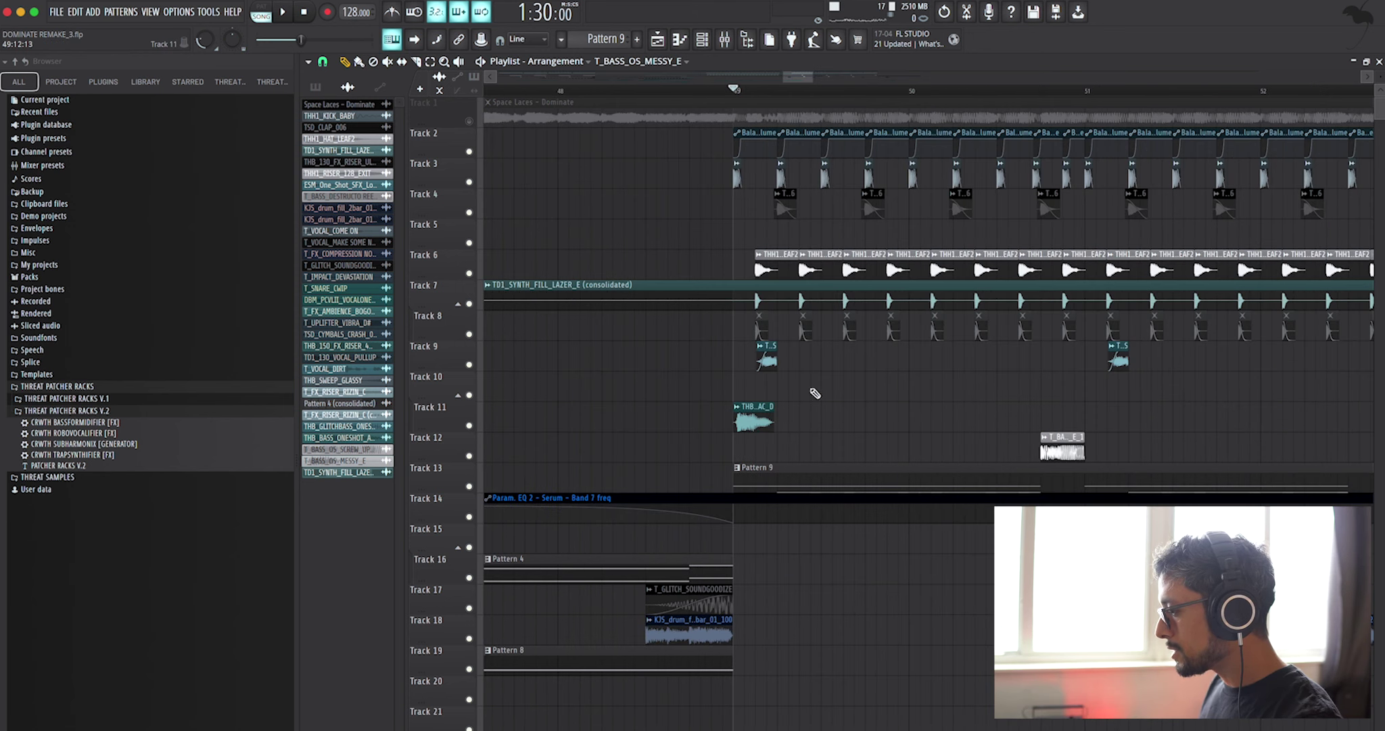
pyautogui.doubleClick(677, 364)
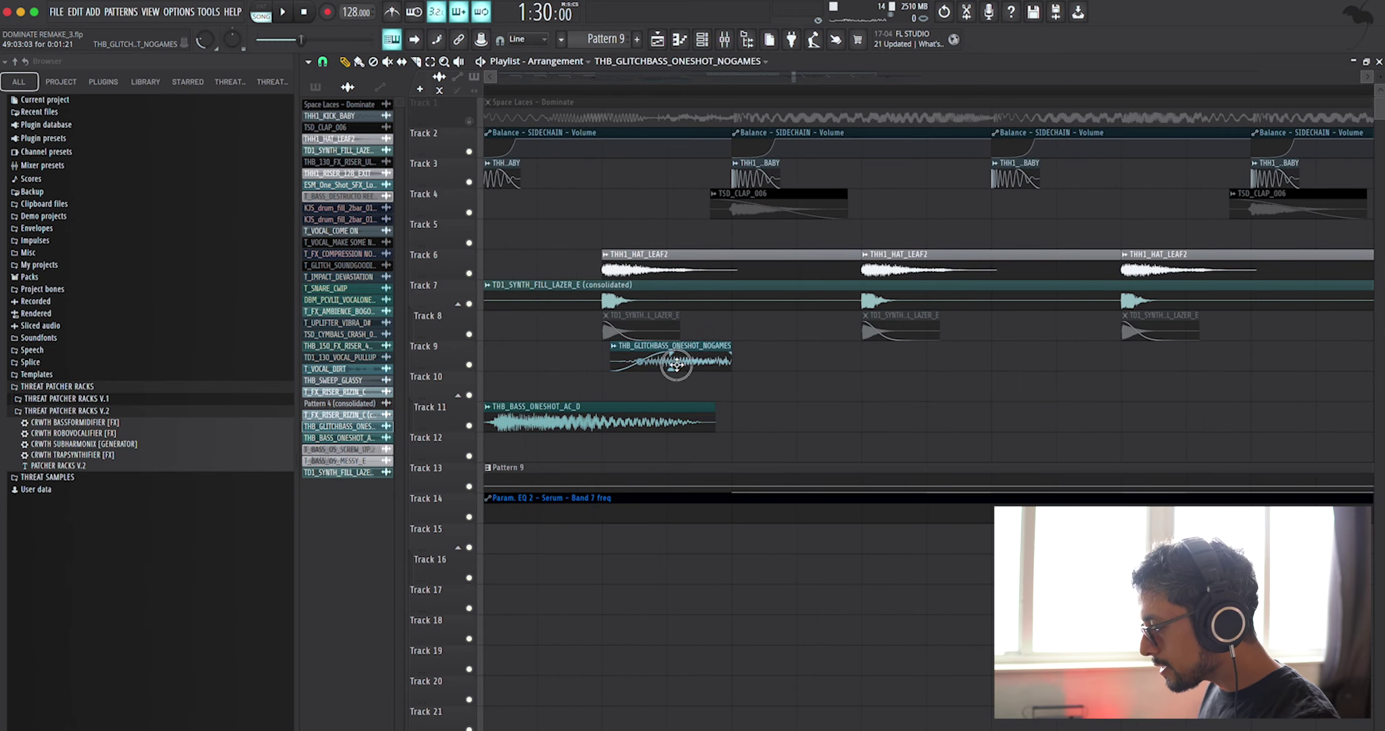
pyautogui.press('space')
pyautogui.click(782, 197)
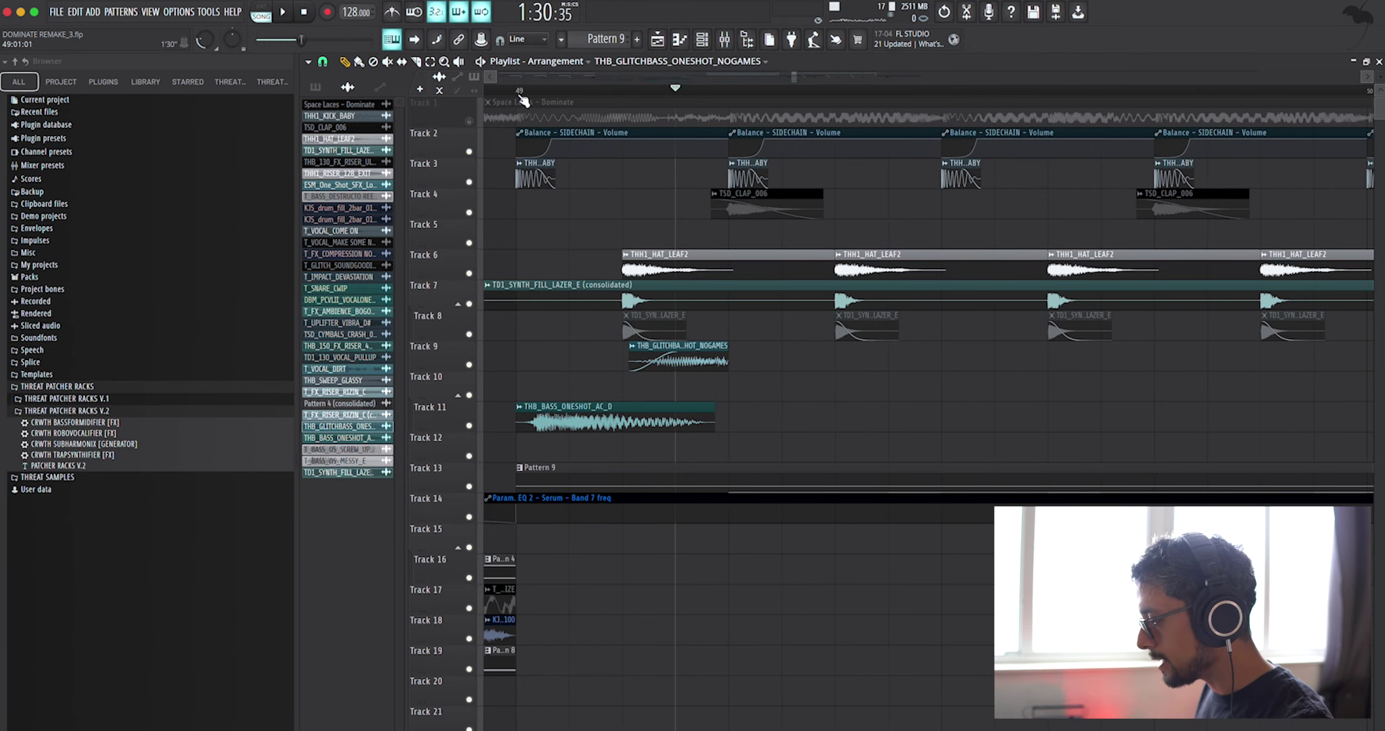
pyautogui.press('space')
pyautogui.press('space')
pyautogui.press('space')
pyautogui.press('space')
pyautogui.press('space')
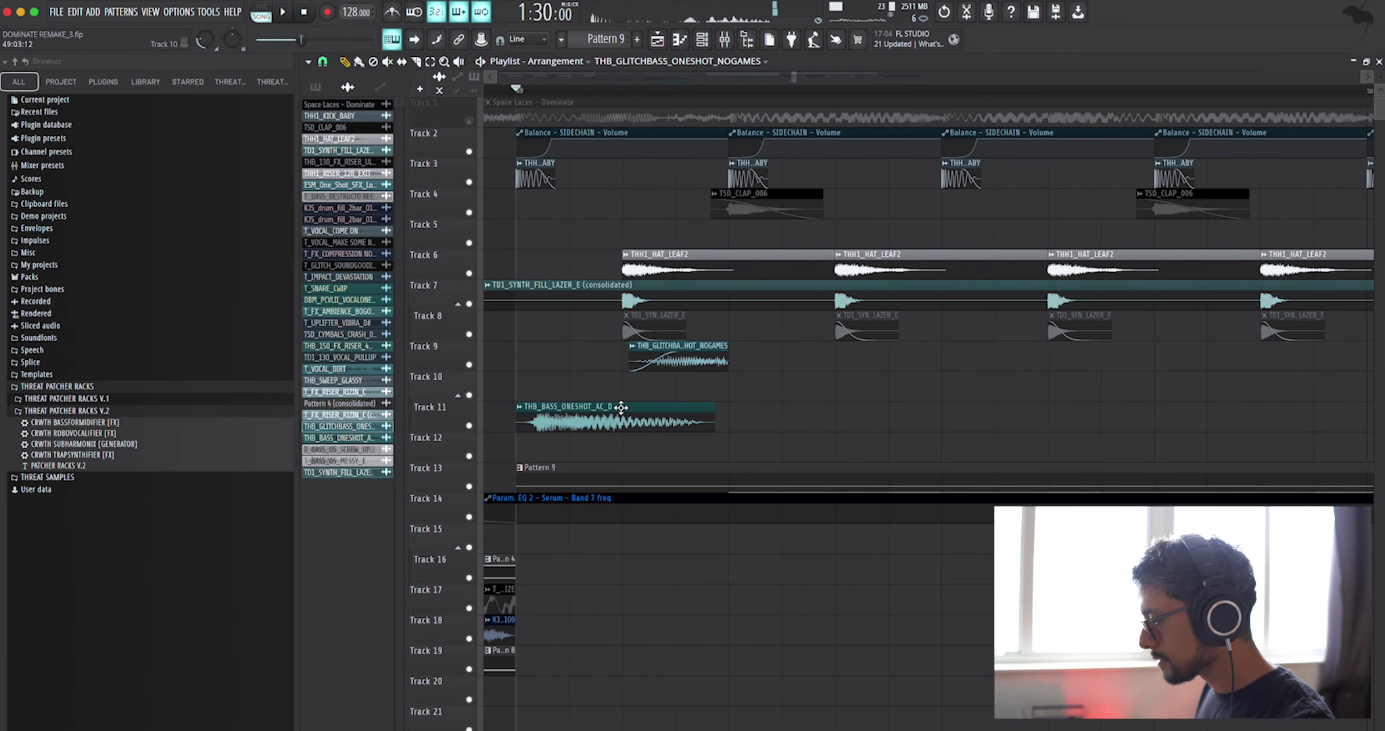
# - Solo the Space Laces - Dominate reference track, listen to it from bar 49, and return to the remake's tracks with the reference muted
pyautogui.rightClick(469, 121)
pyautogui.press('space')
pyautogui.press('space')
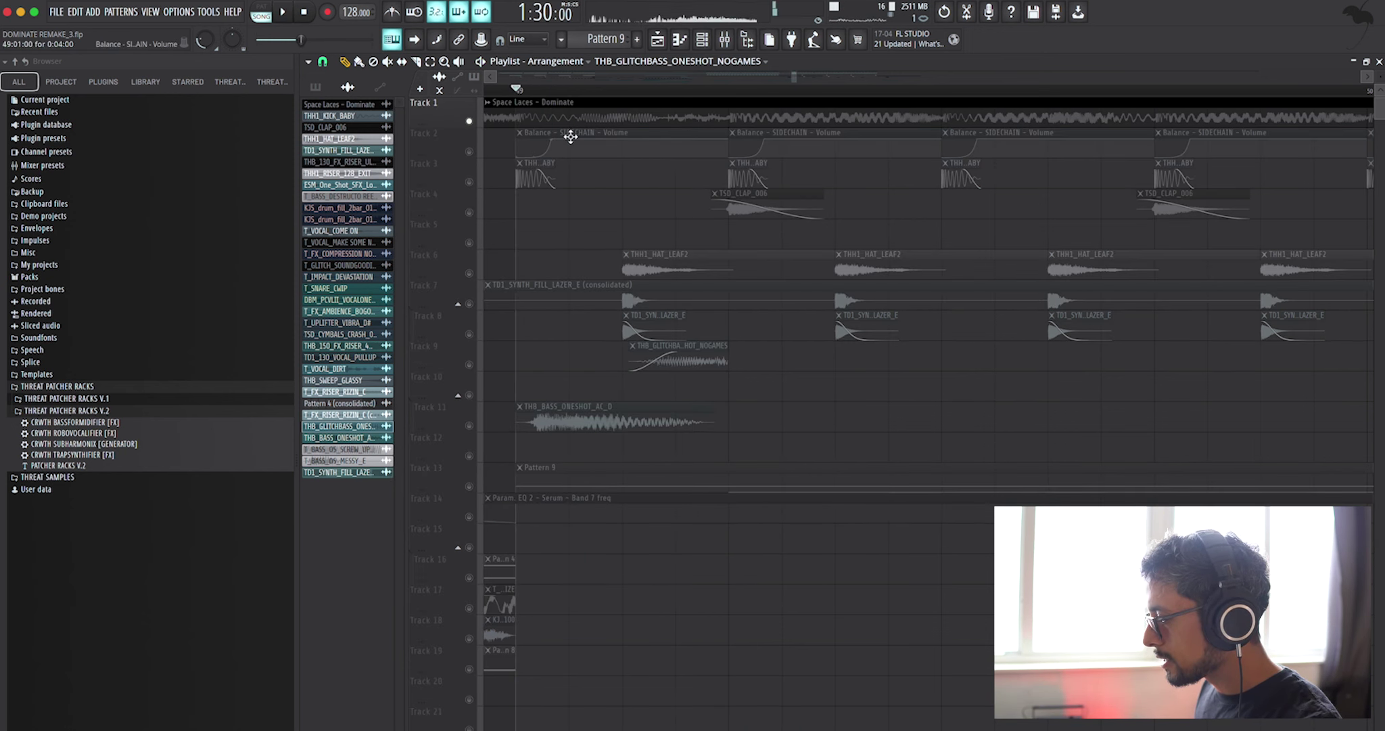
pyautogui.rightClick(469, 121)
pyautogui.click(469, 121)
pyautogui.scroll(6, 499, 250)
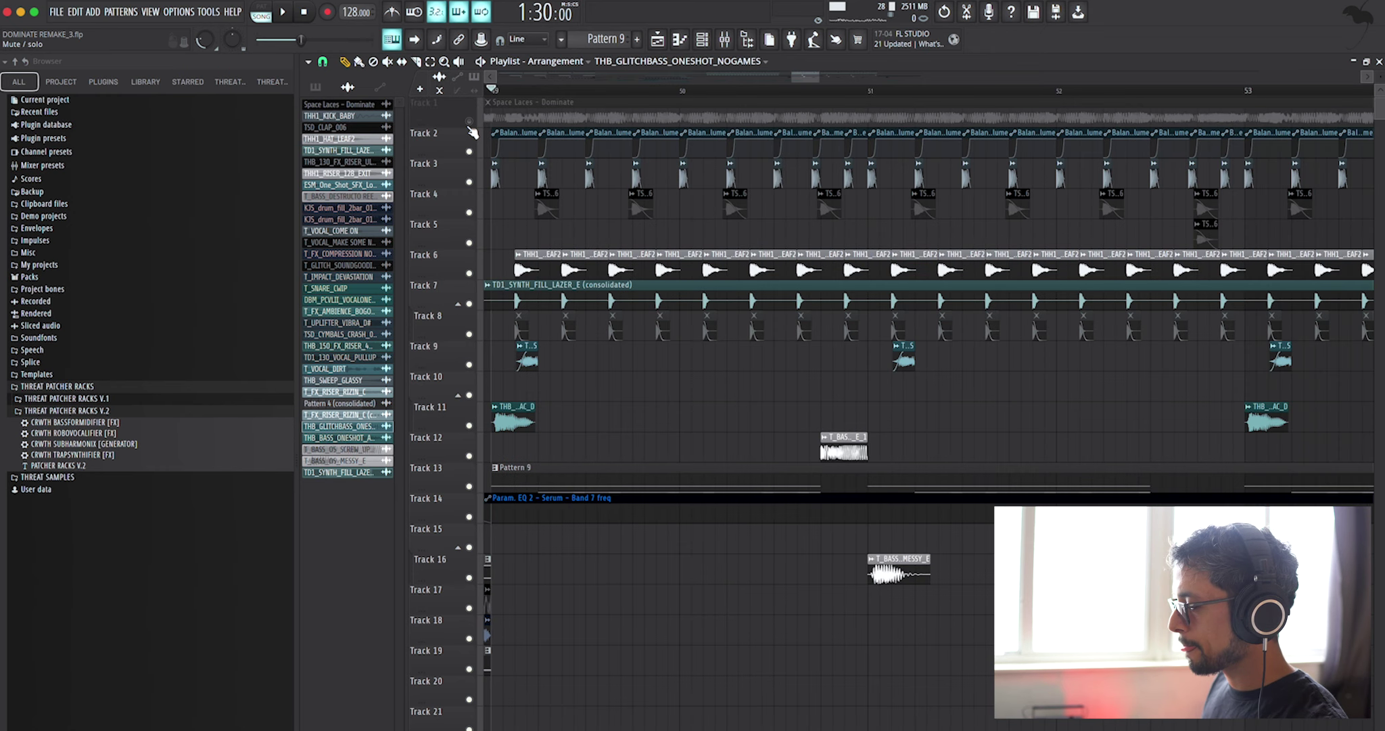
# - Play the remake's drop from bar 49 up to the T_BASS_OS_MESSY_E one-shot at bar 51, and stop playback
pyautogui.scroll(4, 499, 250)
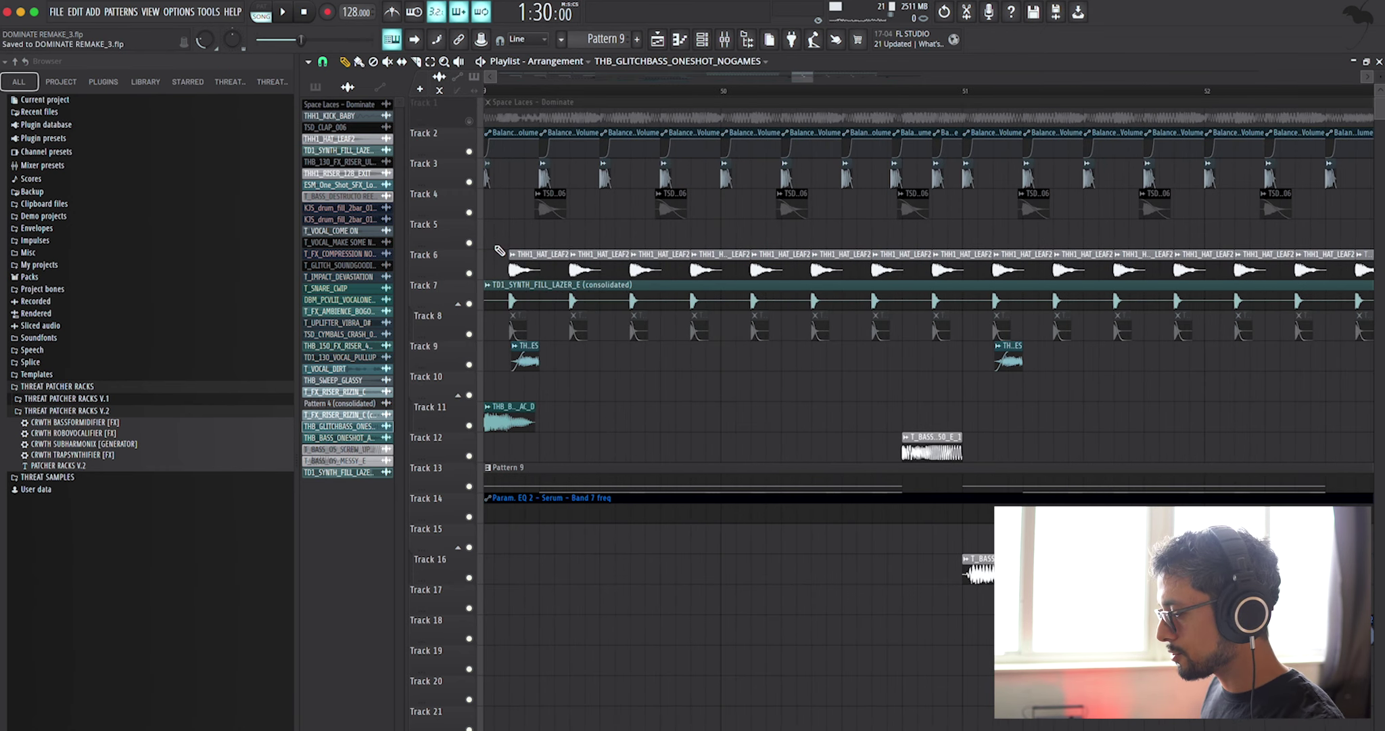
pyautogui.scroll(-2, 499, 251)
pyautogui.press('space')
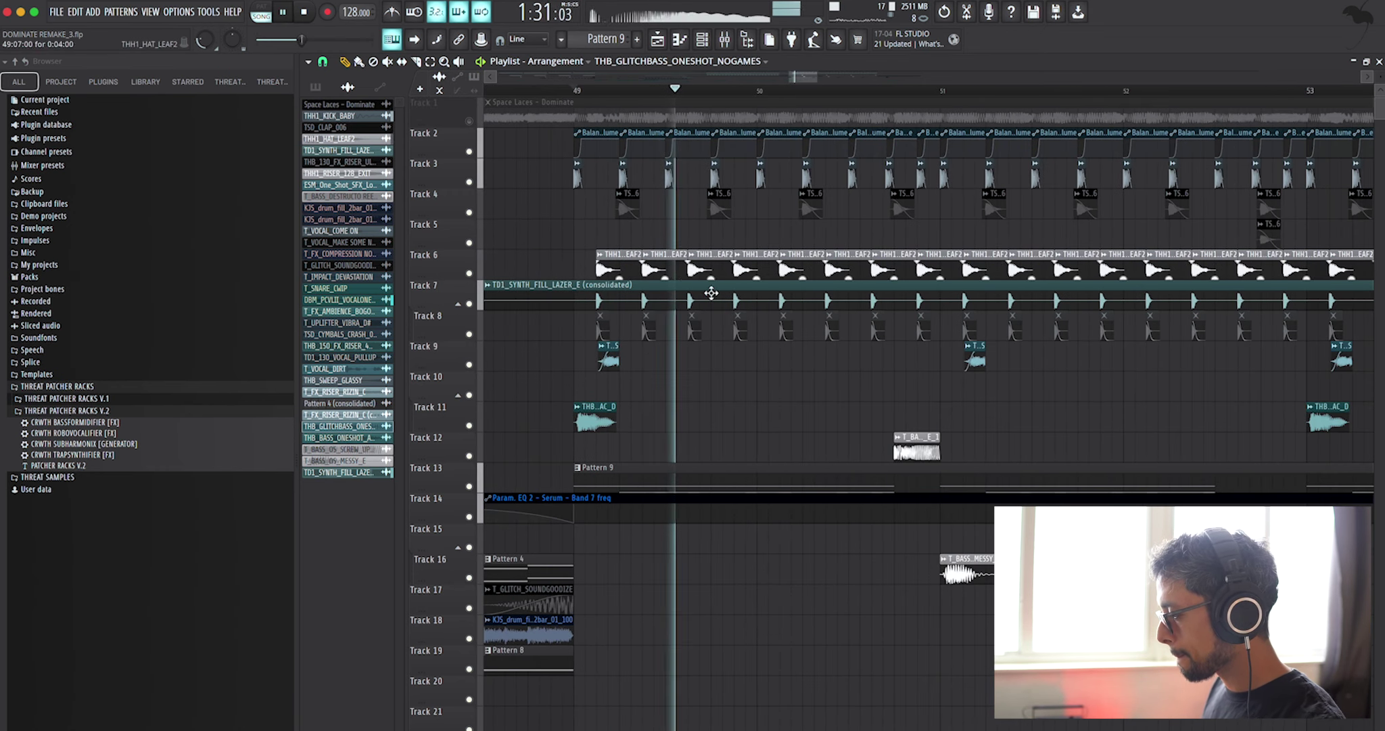
pyautogui.scroll(2, 900, 366)
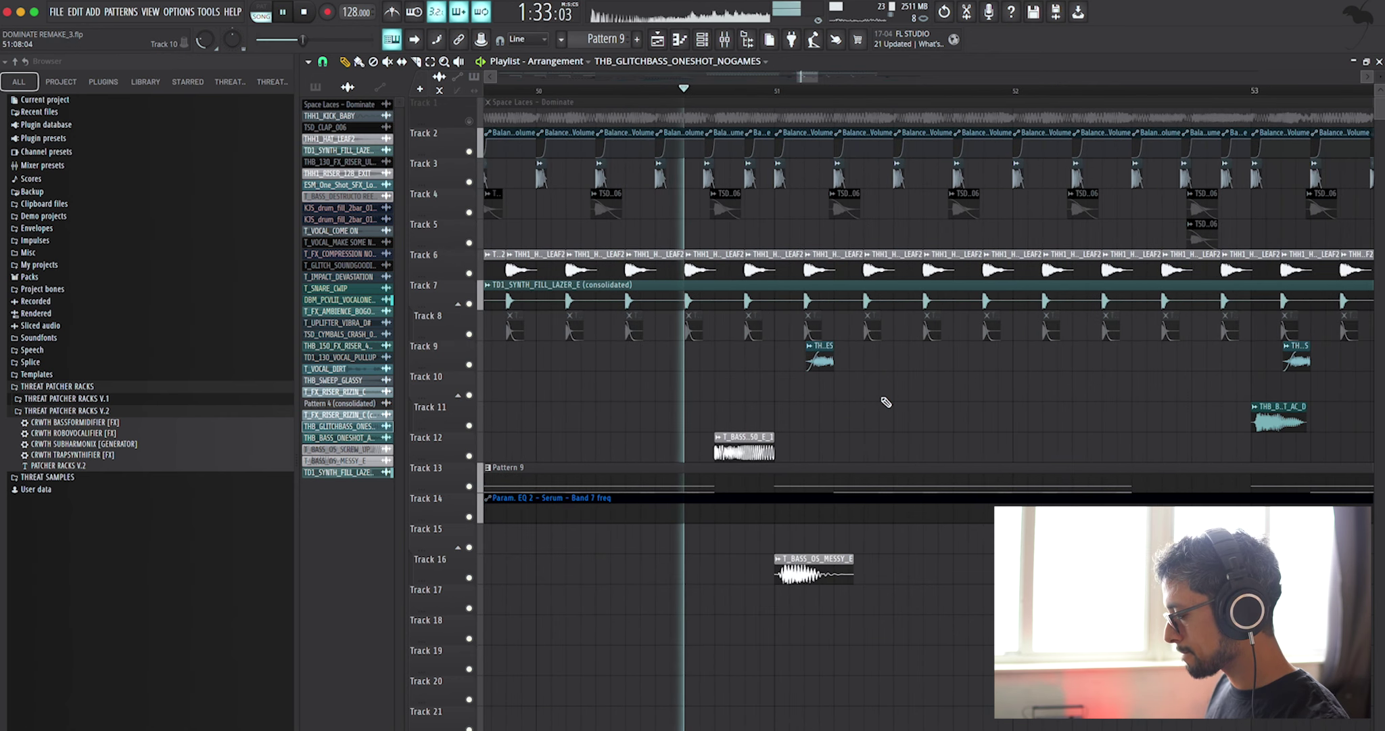
pyautogui.press('space')
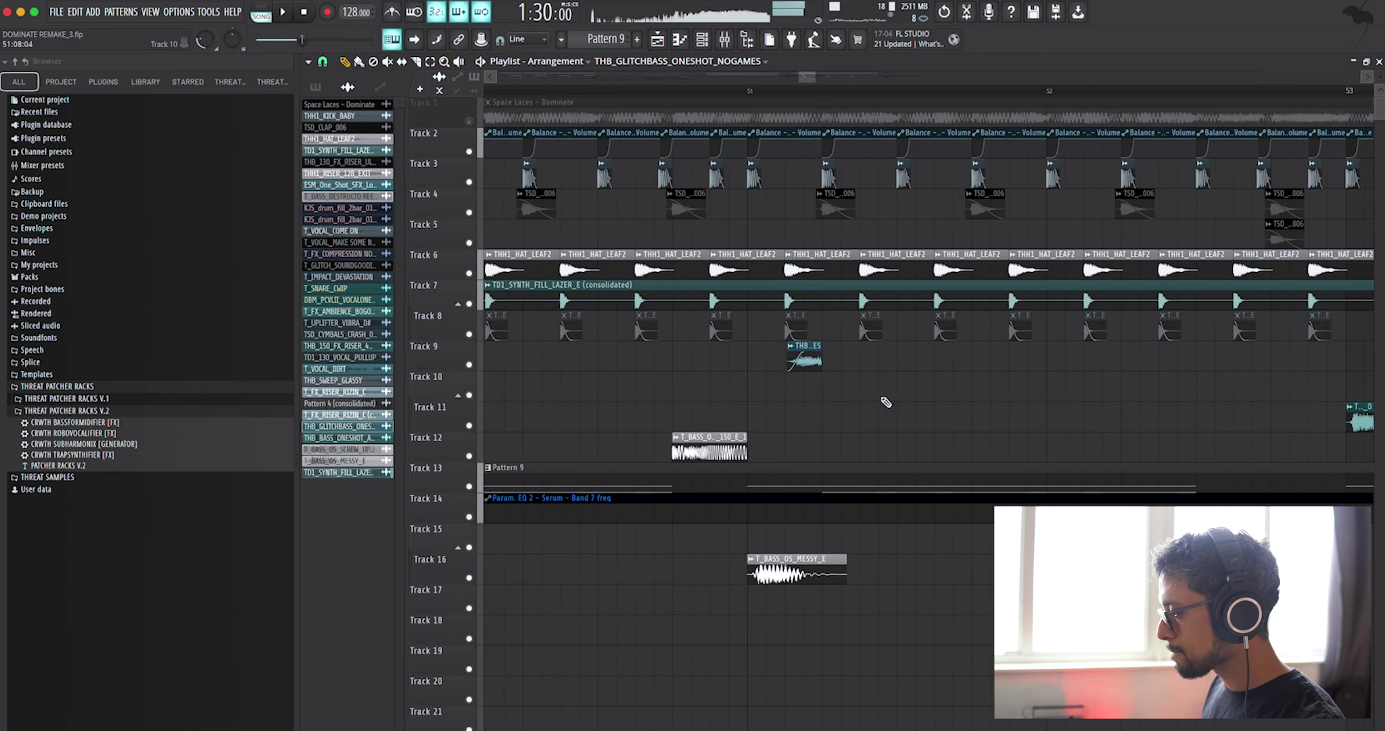
pyautogui.scroll(1, 746, 142)
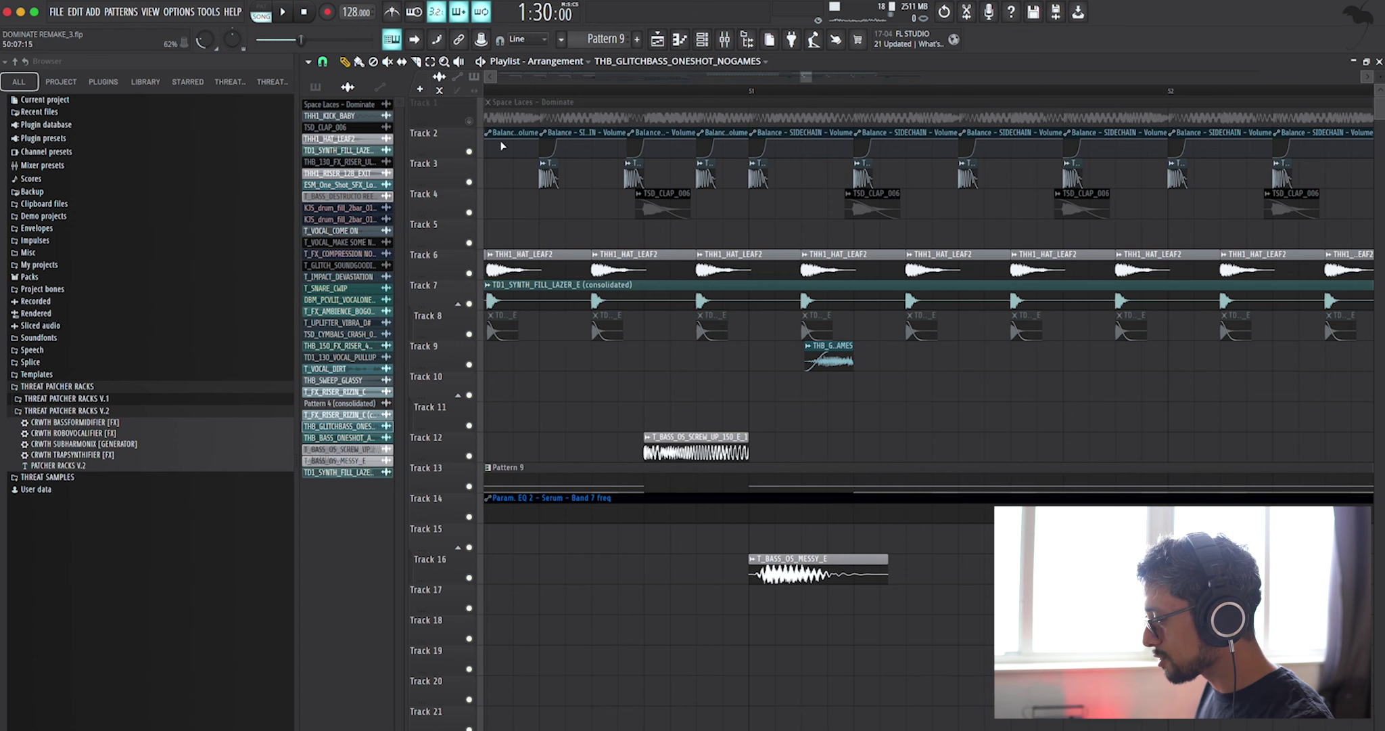
# - Solo the reference track, listen to it around bar 51, and mute it again with the playback position at bar 51
pyautogui.rightClick(470, 121)
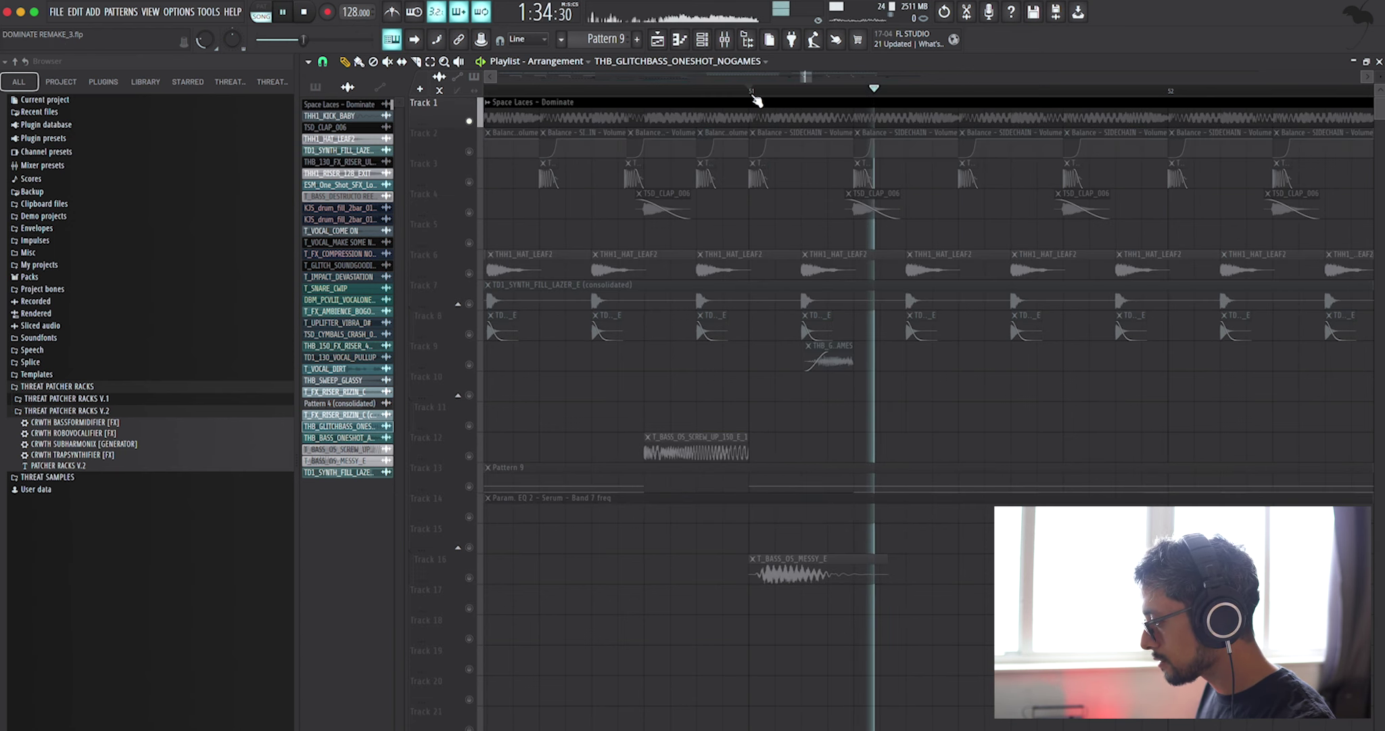
pyautogui.click(753, 95)
pyautogui.press('space')
pyautogui.rightClick(469, 120)
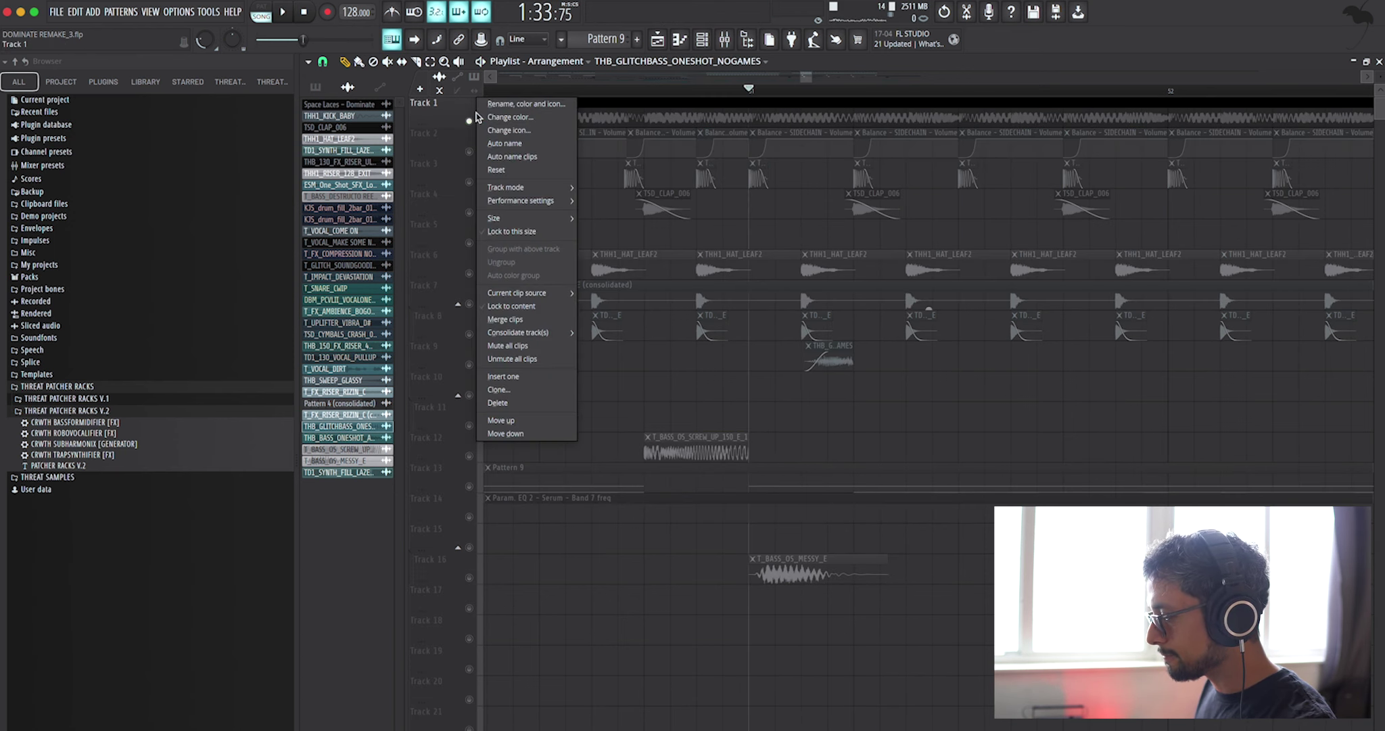
pyautogui.click(470, 119)
pyautogui.scroll(-2, 669, 307)
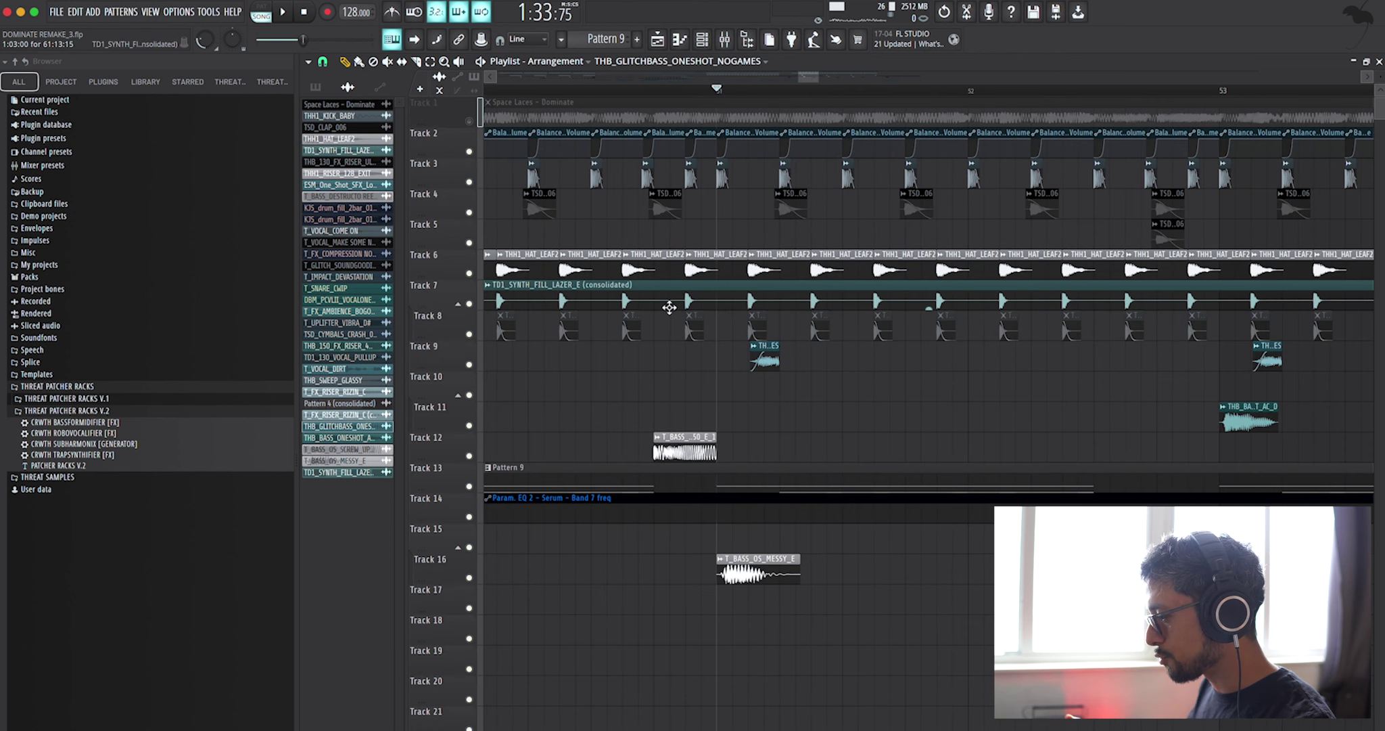
# - Listen to the remake's one-shot bass from bar 51, and stop playback
pyautogui.press('space')
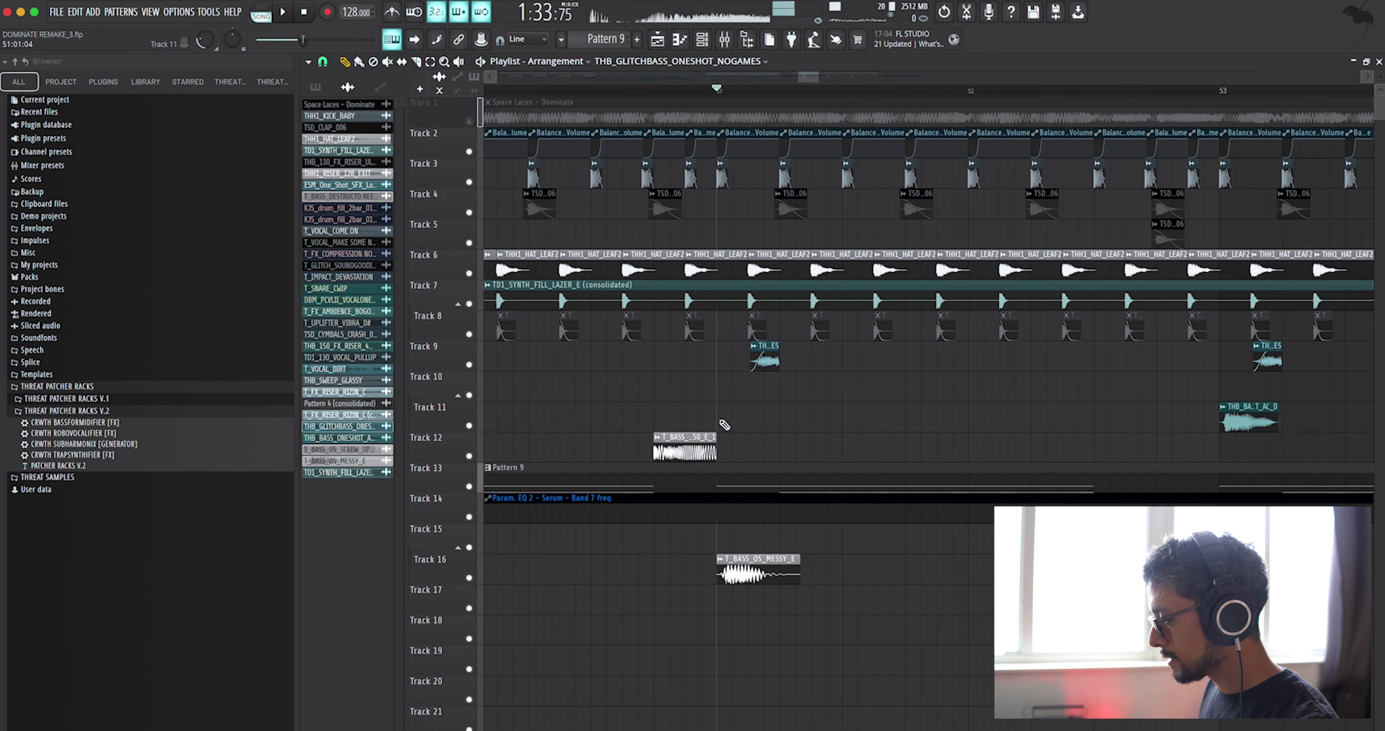
pyautogui.press('space')
pyautogui.scroll(-3, 733, 406)
pyautogui.scroll(4, 998, 439)
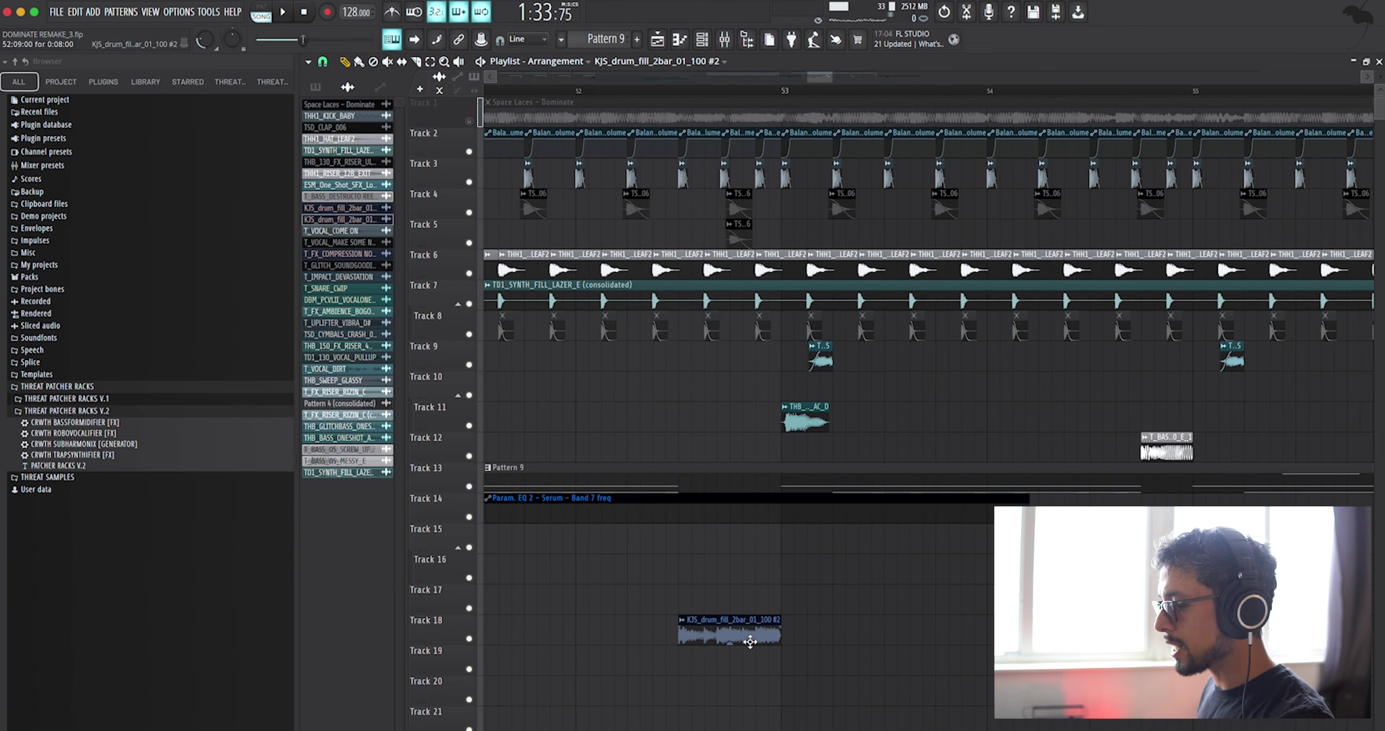
# - Play from bar 52 through the KJS_drum_fill_2bar_01_100 #2 clip into bar 53, and stop playback
pyautogui.click(620, 100)
pyautogui.press('space')
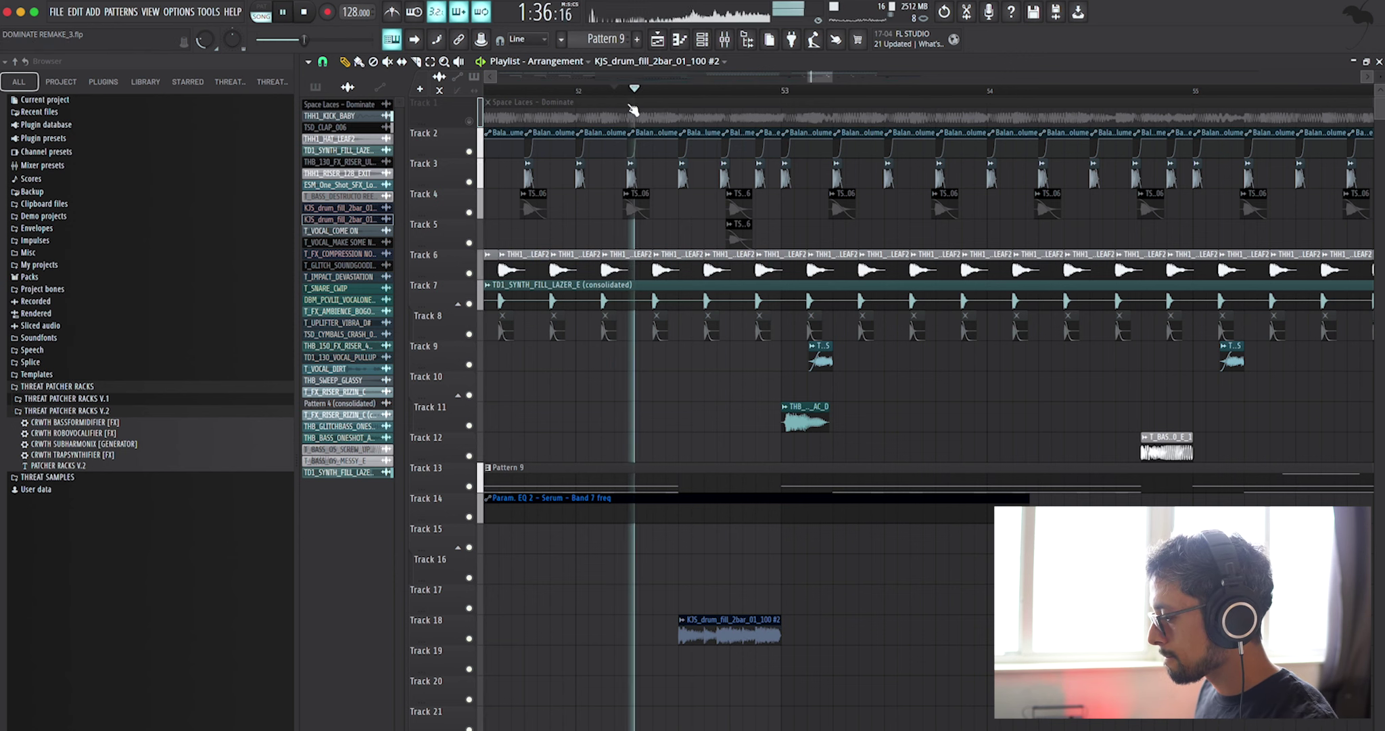
pyautogui.scroll(-3, 940, 409)
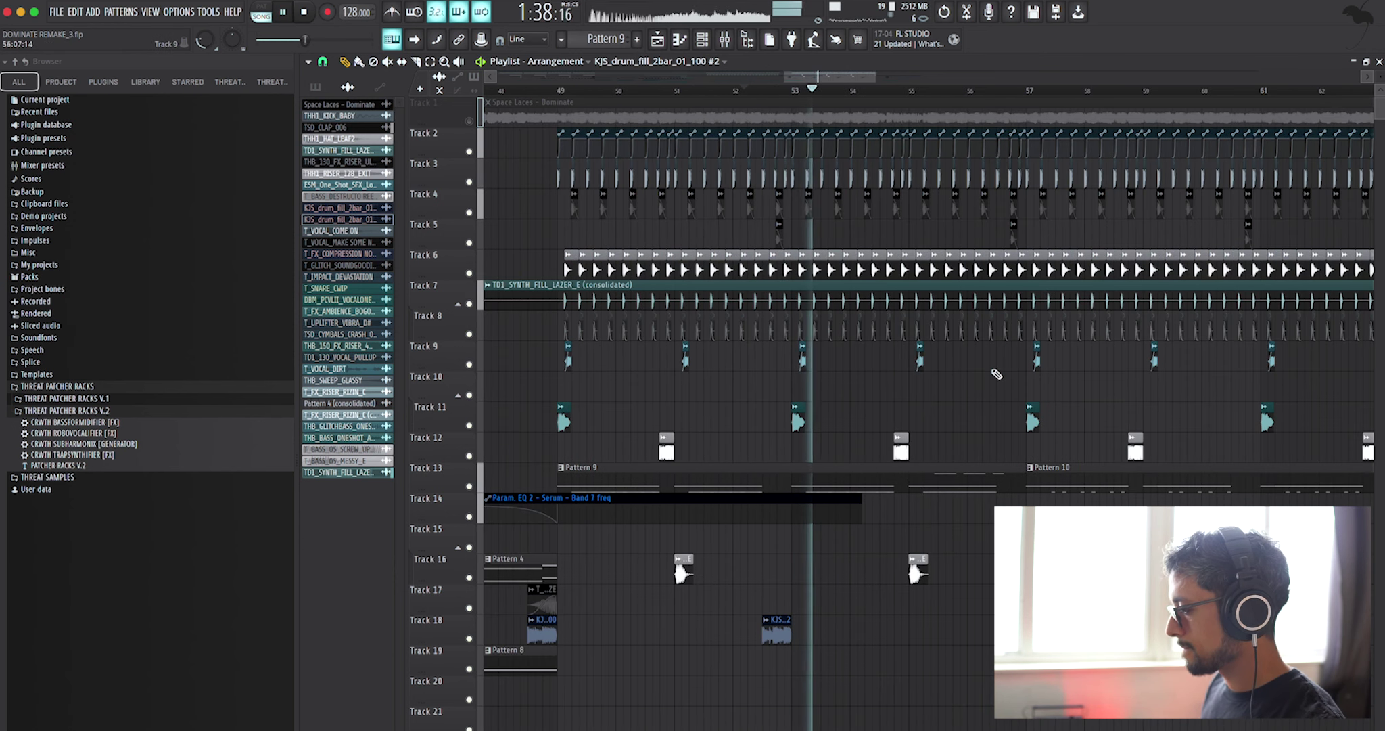
pyautogui.scroll(3, 1001, 406)
pyautogui.scroll(4, 1063, 400)
pyautogui.press('space')
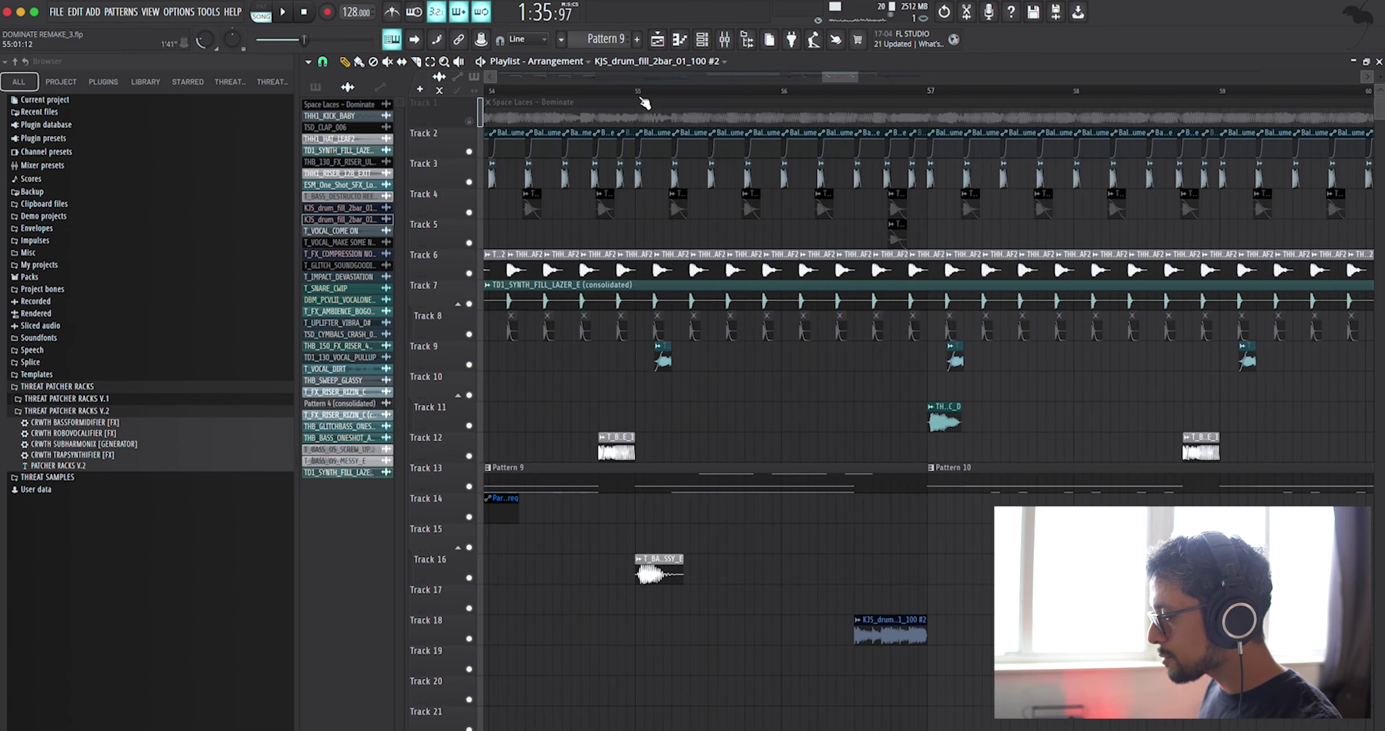
# - Open Pattern 9's notes and channels, inspect the T_BASS_OS_MOD_140_E sampler settings, and close them
pyautogui.doubleClick(721, 479)
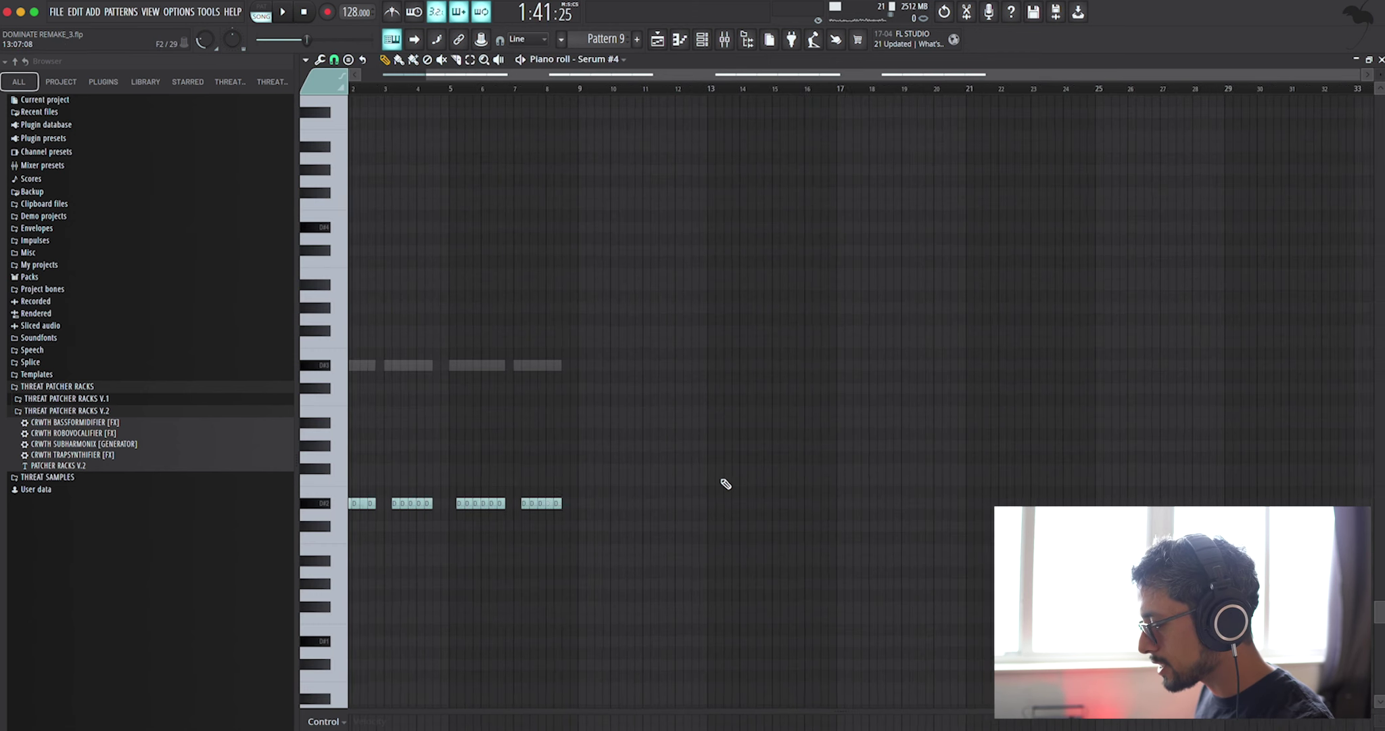
pyautogui.click(702, 39)
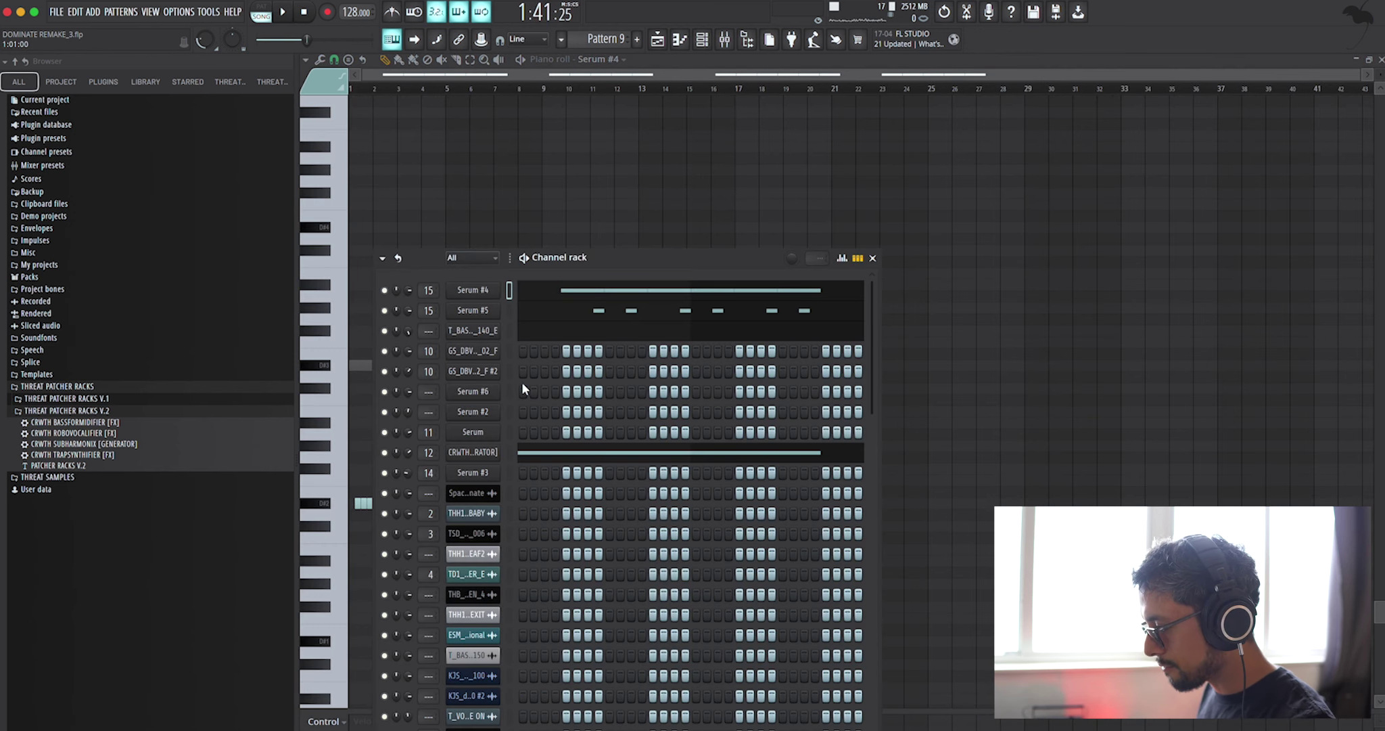
pyautogui.click(479, 330)
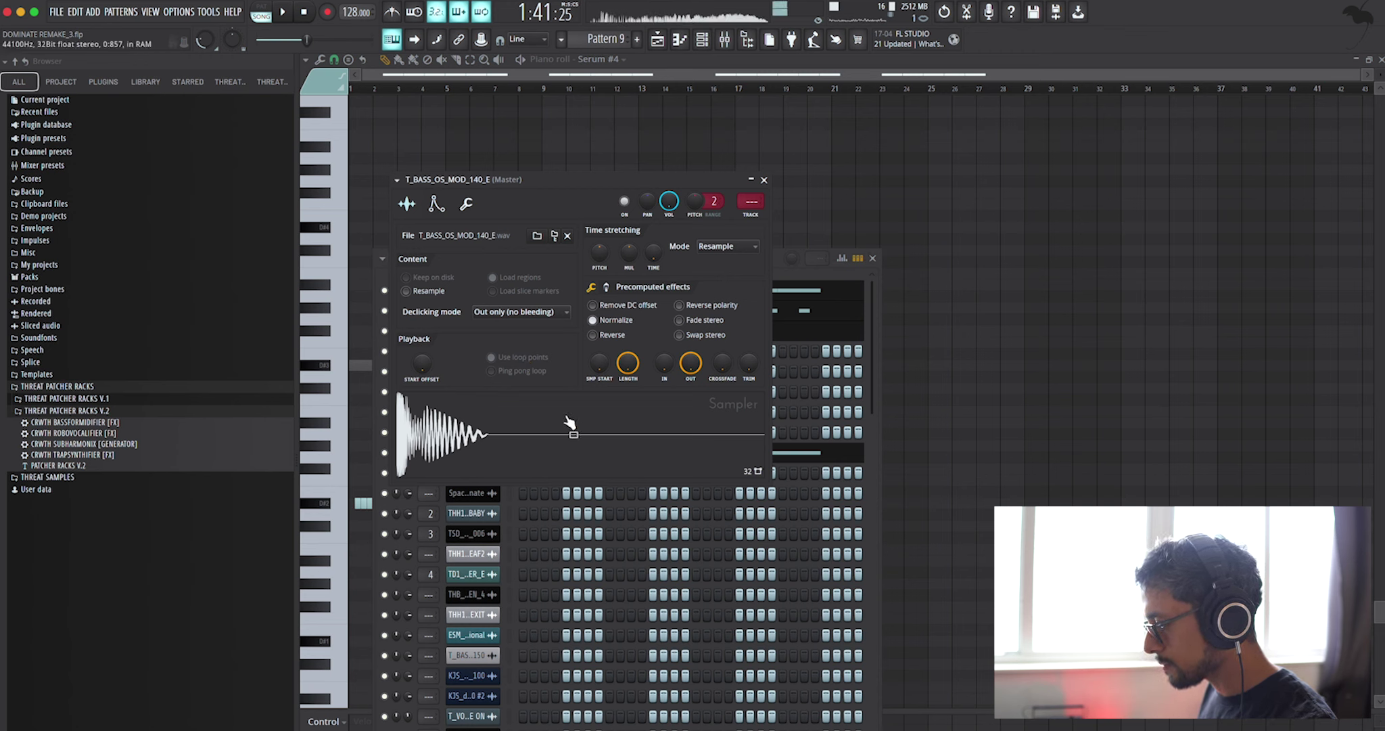
pyautogui.moveTo(702, 361); pyautogui.dragTo(701, 404)
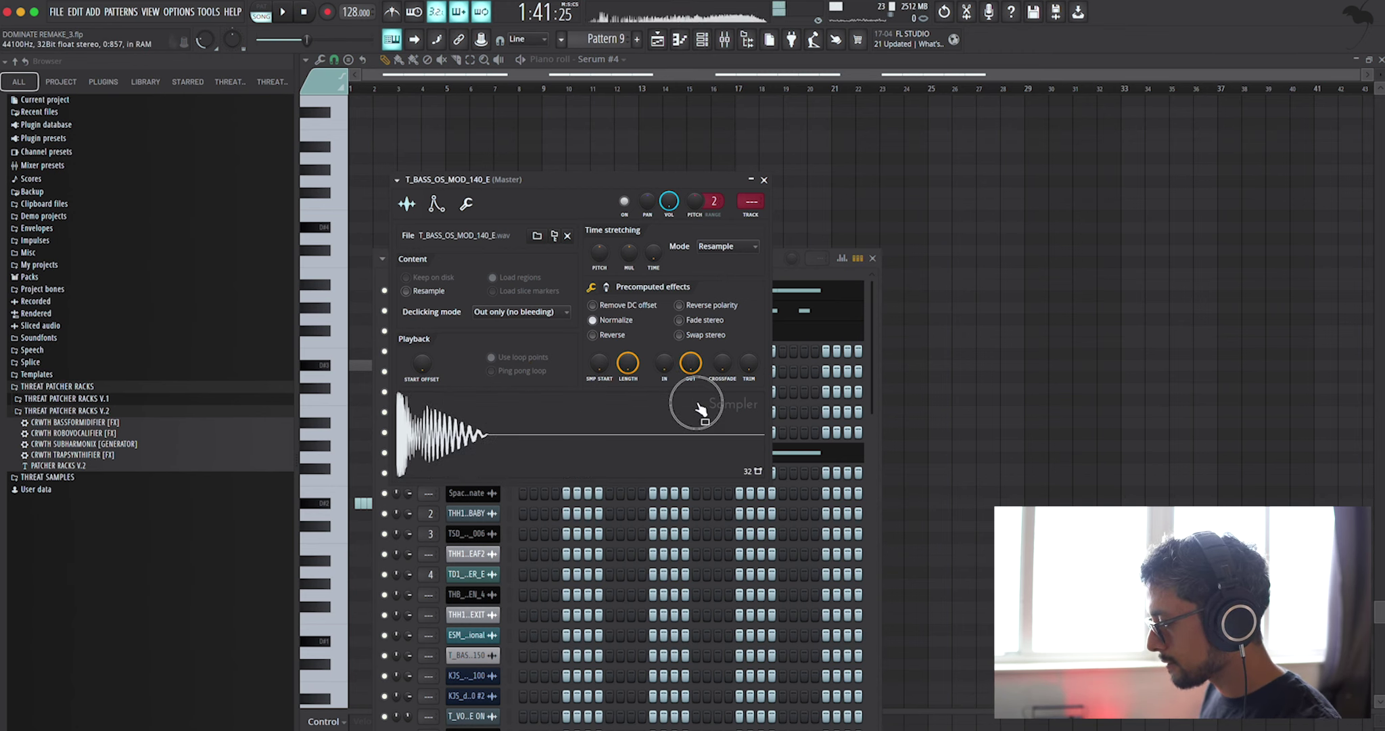
pyautogui.click(764, 181)
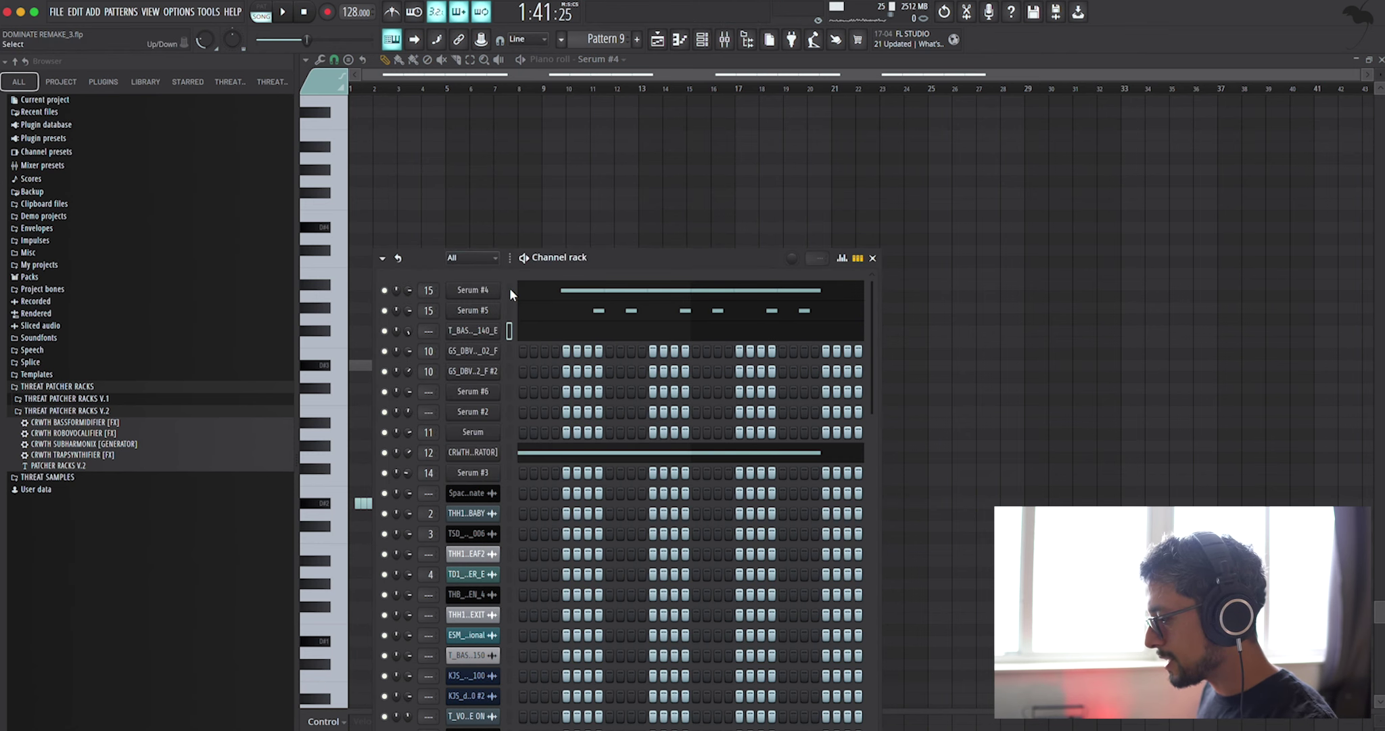
# - Lower the last group of Serum #4 notes in Pattern 9 by one semitone, and return to the playlist
pyautogui.click(612, 295)
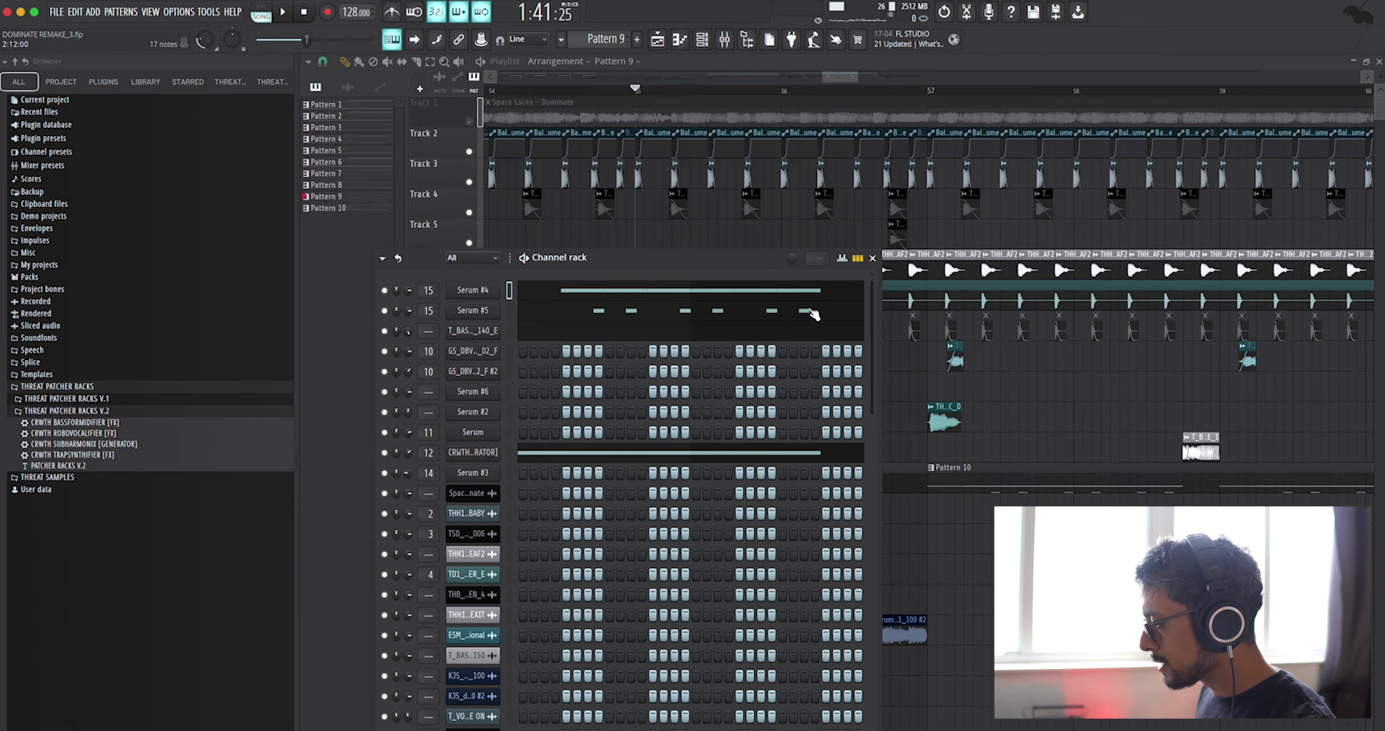
pyautogui.keyDown('ctrl'); pyautogui.scroll(2, 447, 524); pyautogui.keyUp('ctrl')
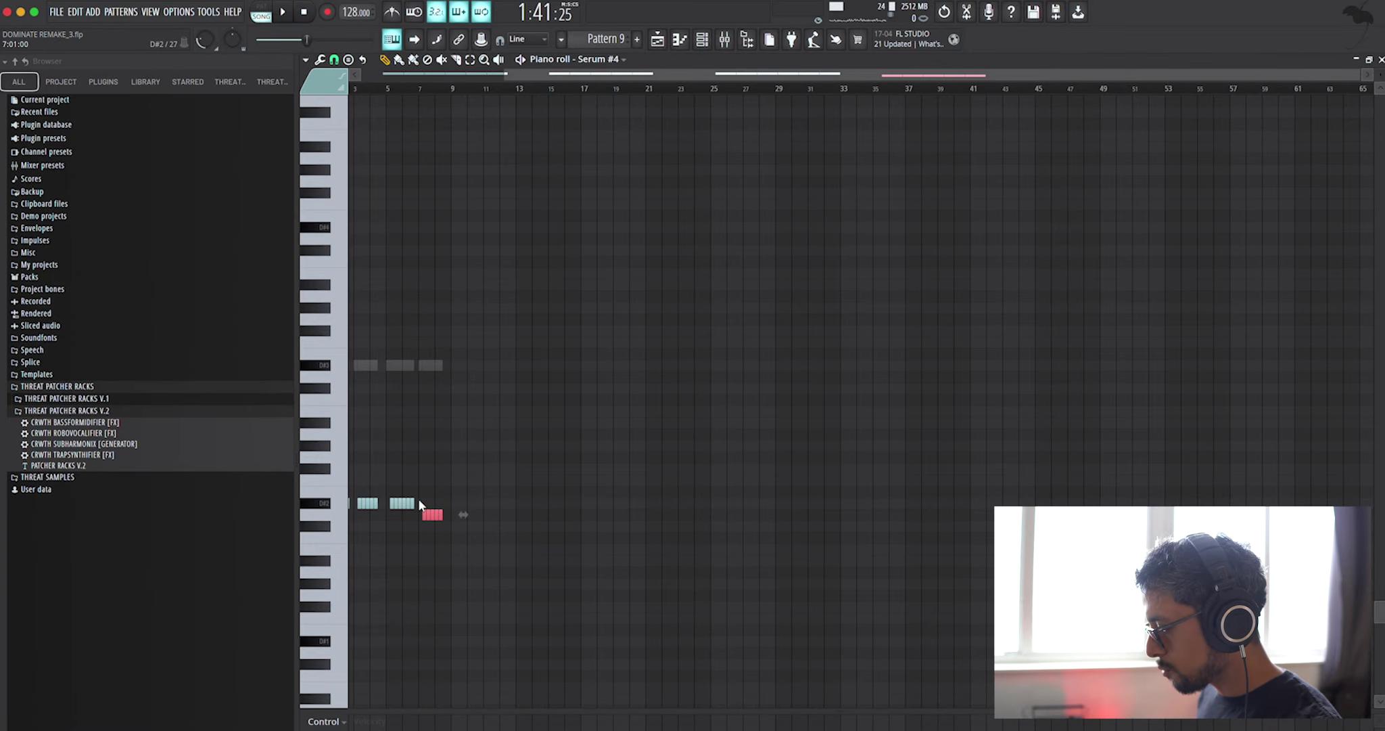
pyautogui.hotkey('shift', 'Down')
pyautogui.press('F5')
# - Play the rest of the drop from bar 55 through Pattern 10, and save the project
pyautogui.press('space')
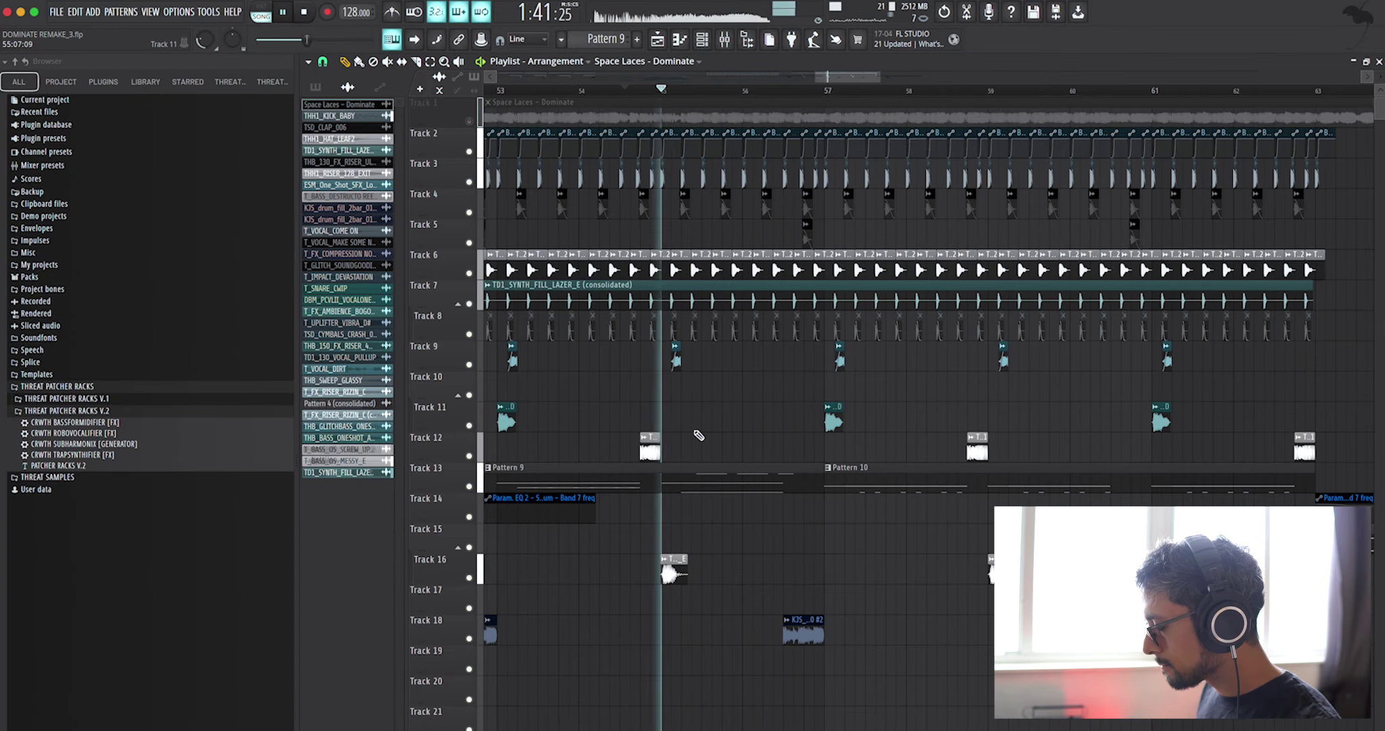
pyautogui.keyDown('ctrl'); pyautogui.scroll(-2, 699, 435); pyautogui.keyUp('ctrl')
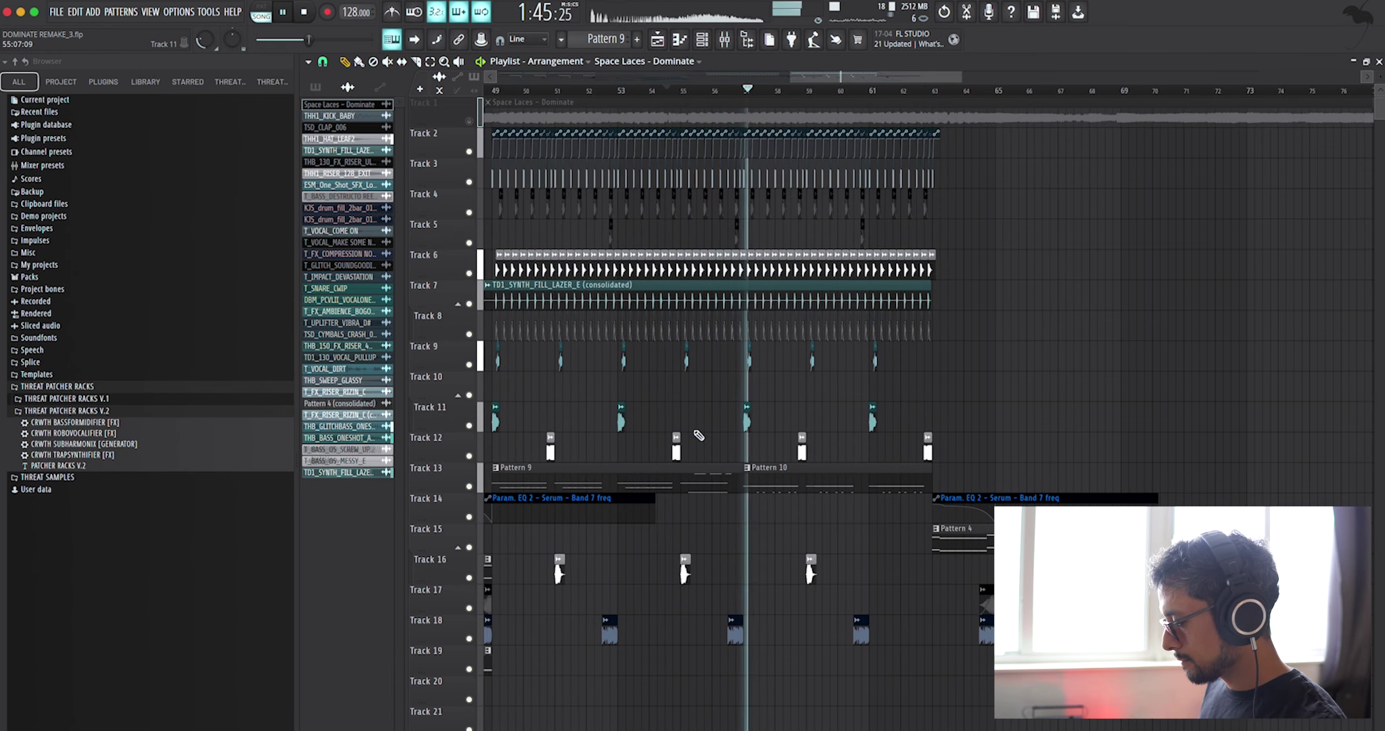
pyautogui.hotkey('ctrl', 's')
pyautogui.keyDown('ctrl'); pyautogui.scroll(-1, 699, 435); pyautogui.keyUp('ctrl')
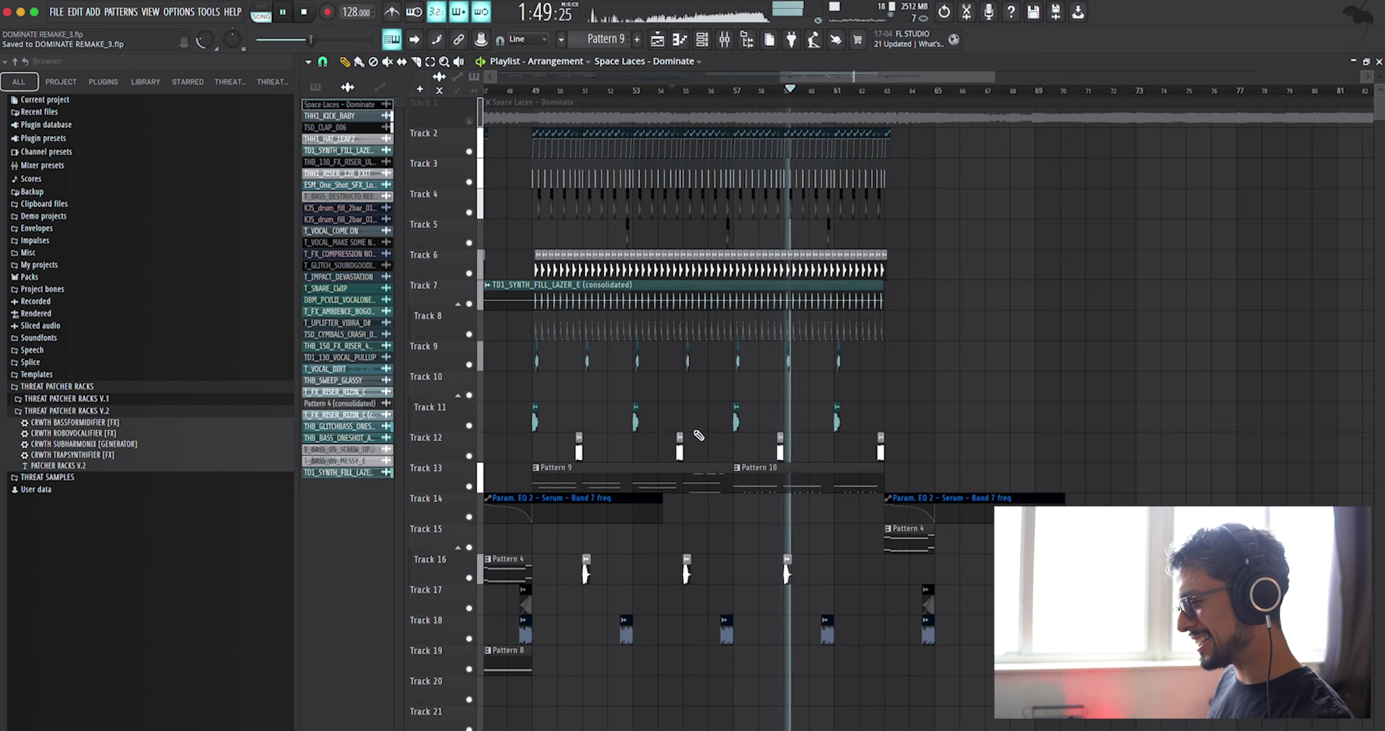
pyautogui.keyDown('ctrl'); pyautogui.scroll(-1, 698, 435); pyautogui.keyUp('ctrl')
pyautogui.keyDown('ctrl'); pyautogui.scroll(-1, 698, 435); pyautogui.keyUp('ctrl')
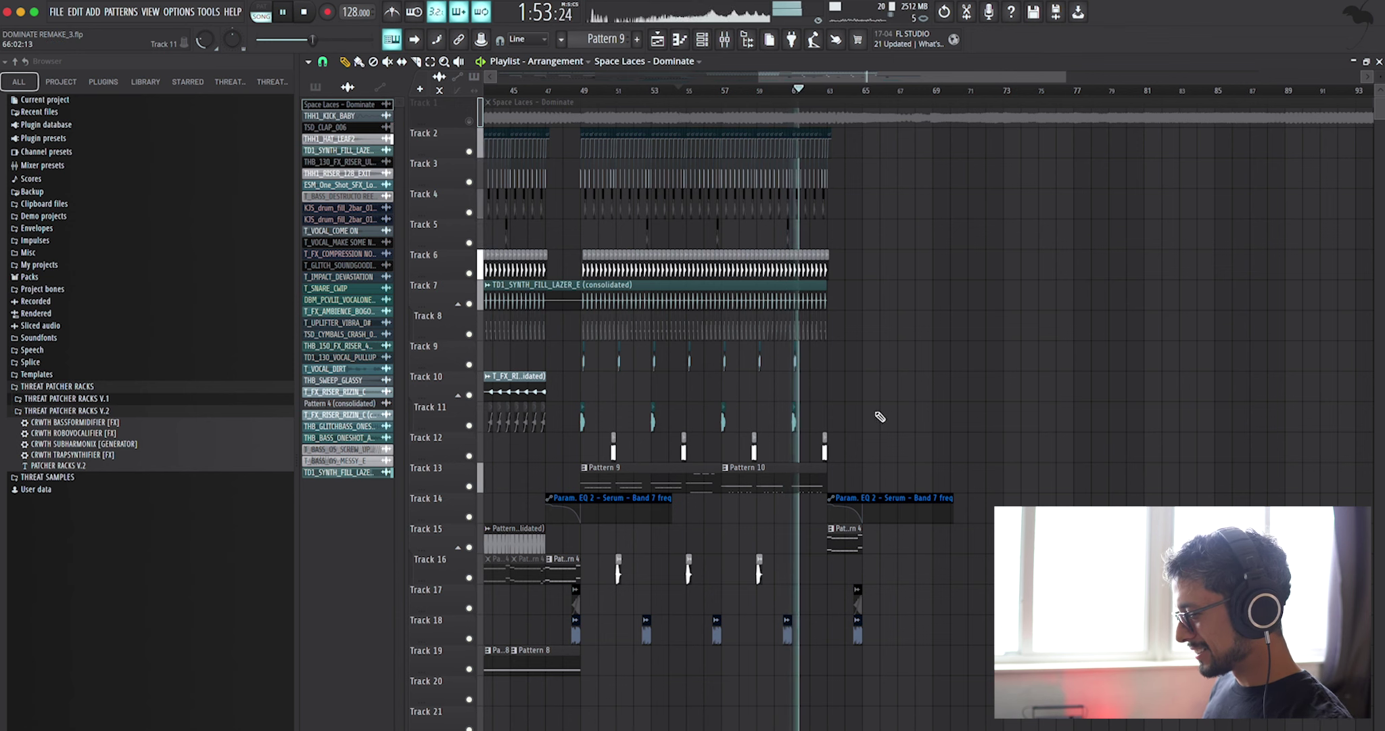
# - Play past the end of the drop, reduce the track height to view the whole arrangement, and stop playback
pyautogui.keyDown('ctrl'); pyautogui.scroll(6, 877, 416); pyautogui.keyUp('ctrl')
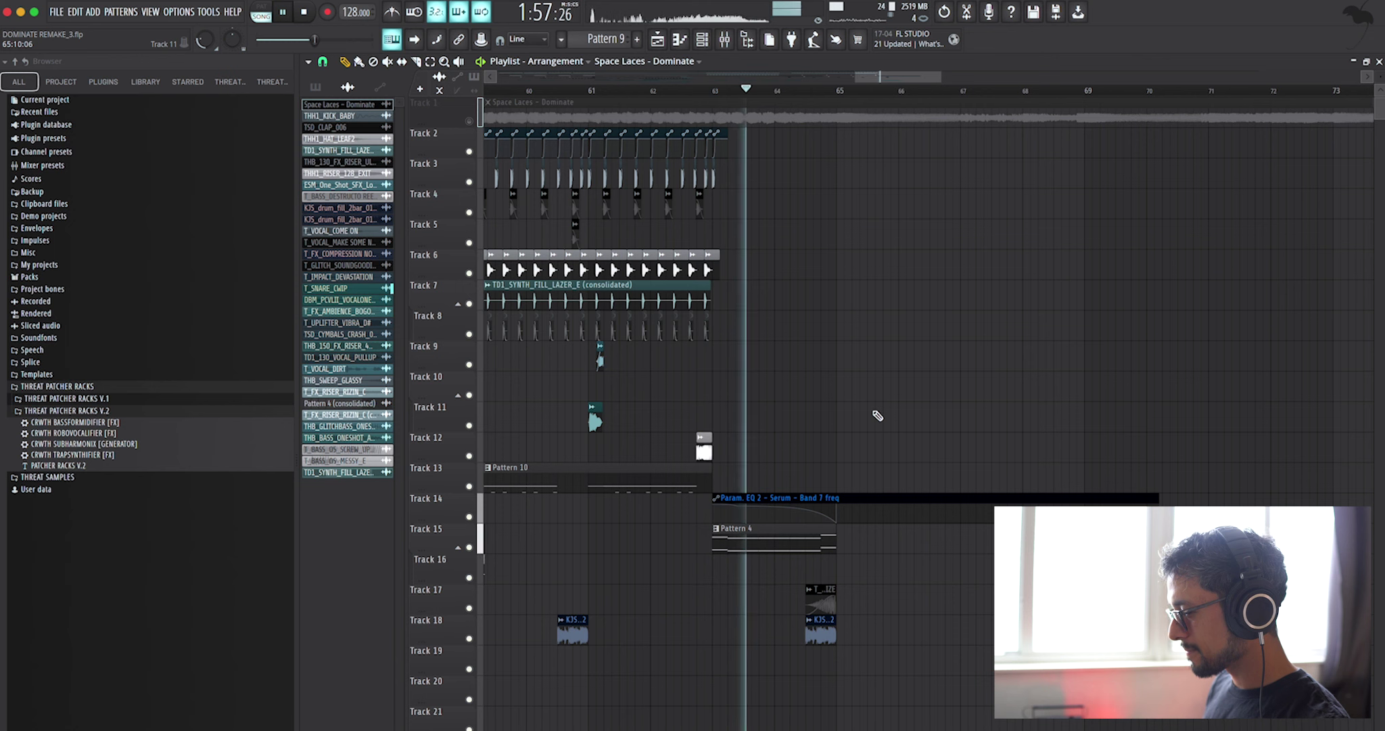
pyautogui.scroll(-2, 877, 416)
pyautogui.keyDown('ctrl'); pyautogui.scroll(-4, 877, 416); pyautogui.keyUp('ctrl')
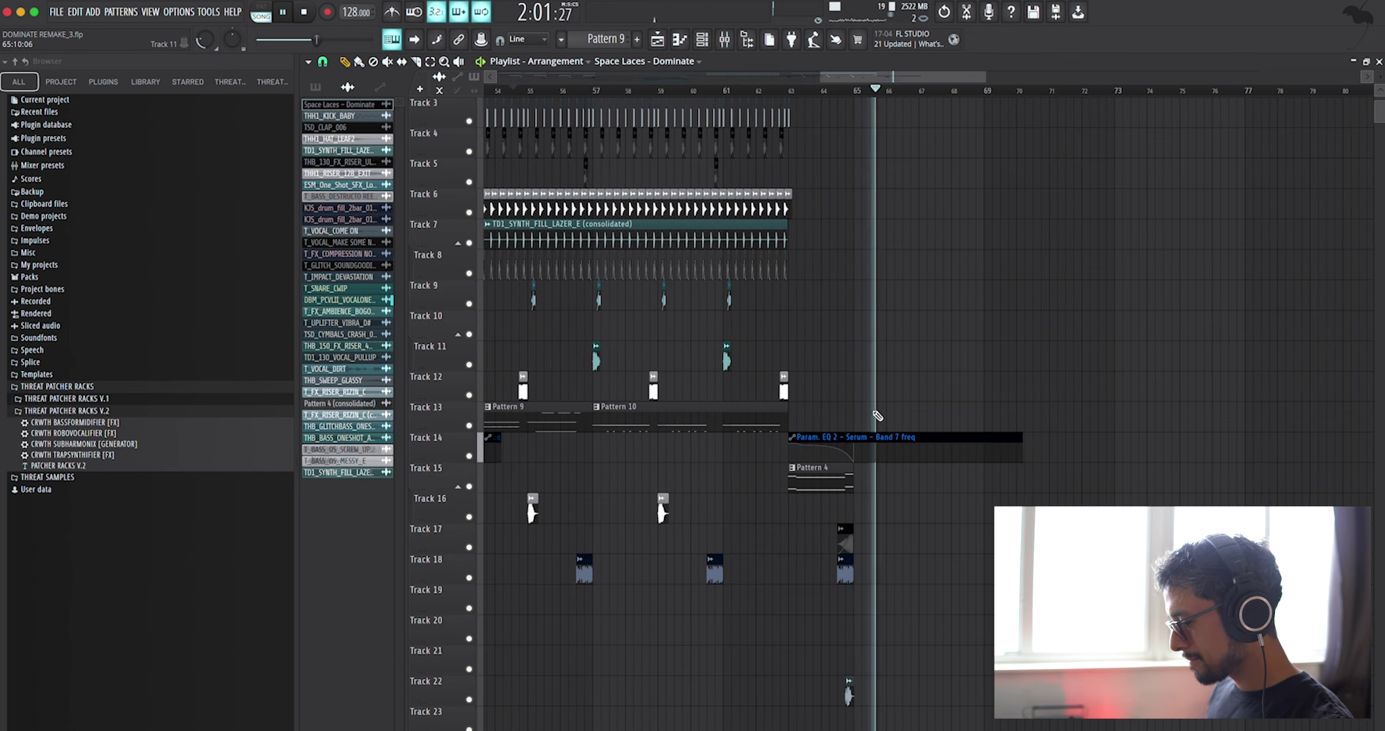
pyautogui.keyDown('ctrl'); pyautogui.scroll(-10, 877, 415); pyautogui.keyUp('ctrl')
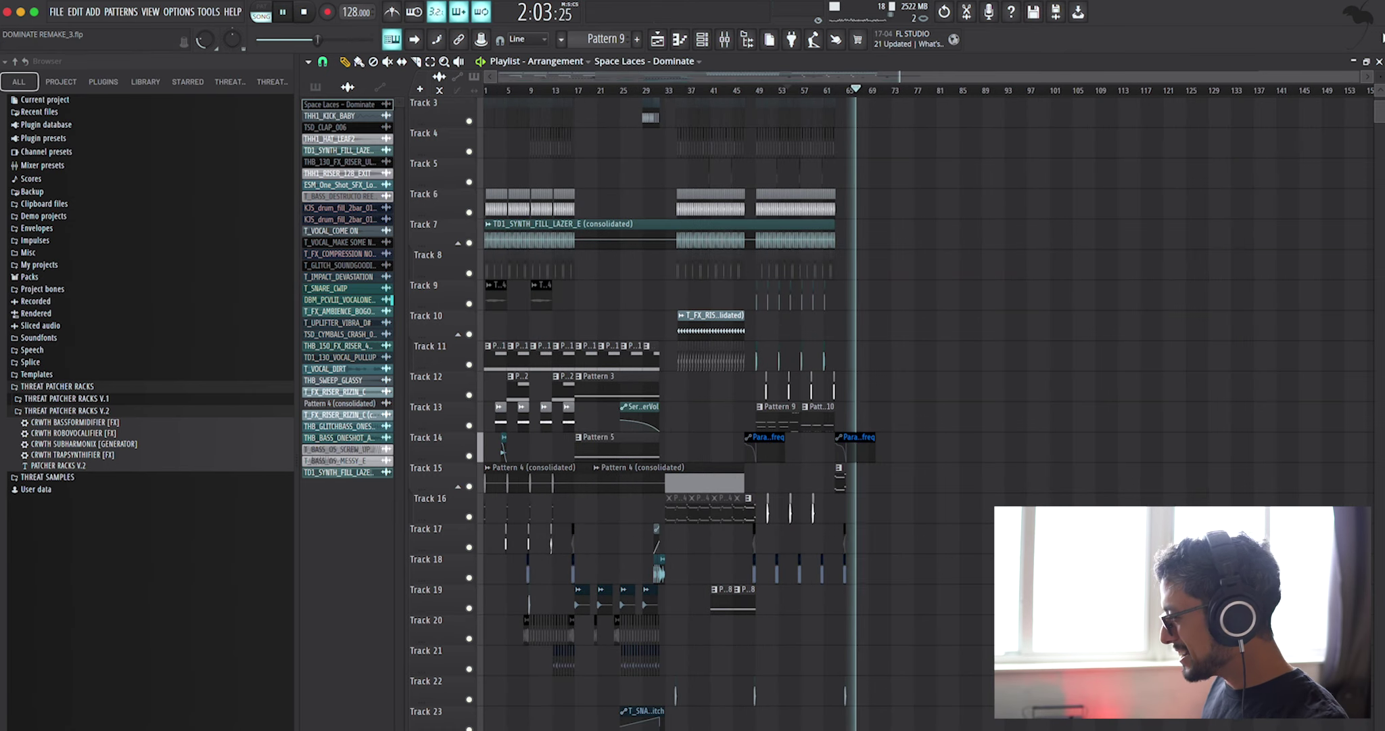
pyautogui.moveTo(1379, 65); pyautogui.dragTo(1380, 77)
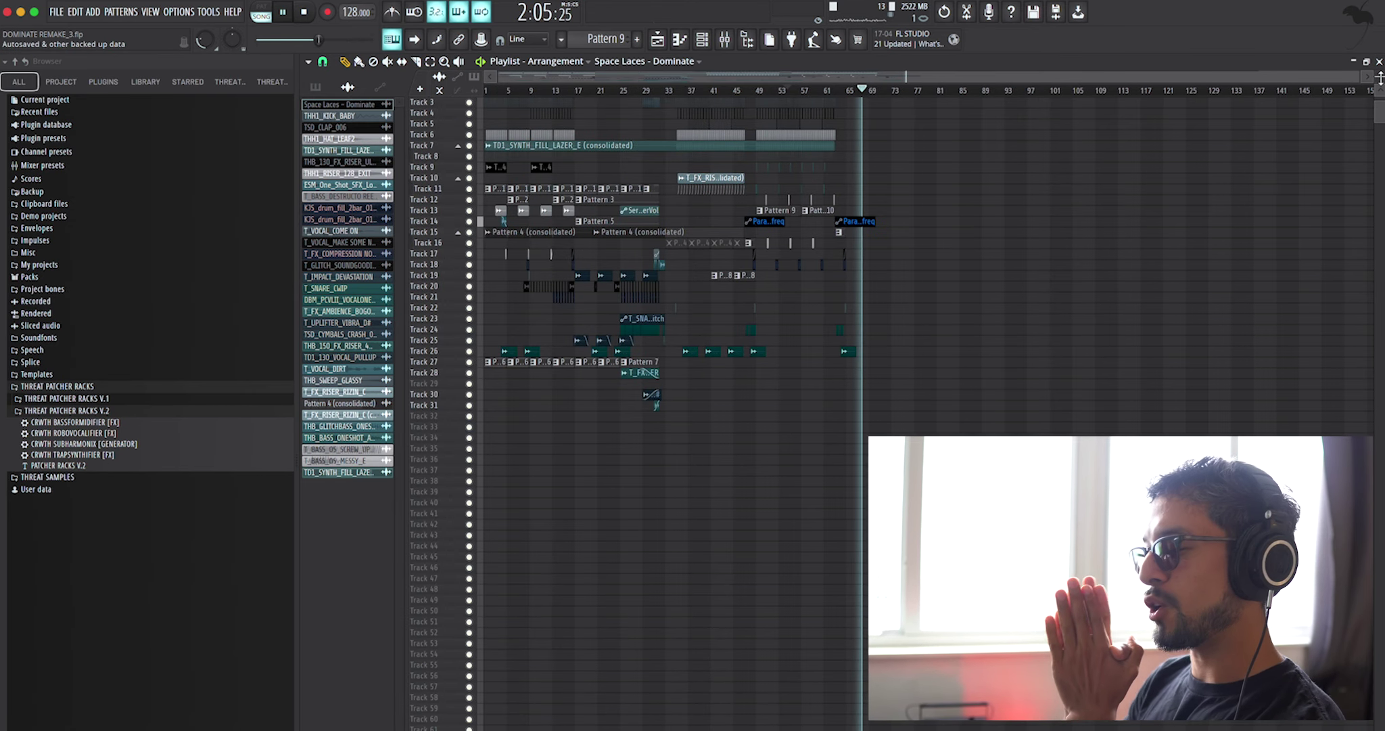
pyautogui.press('space')
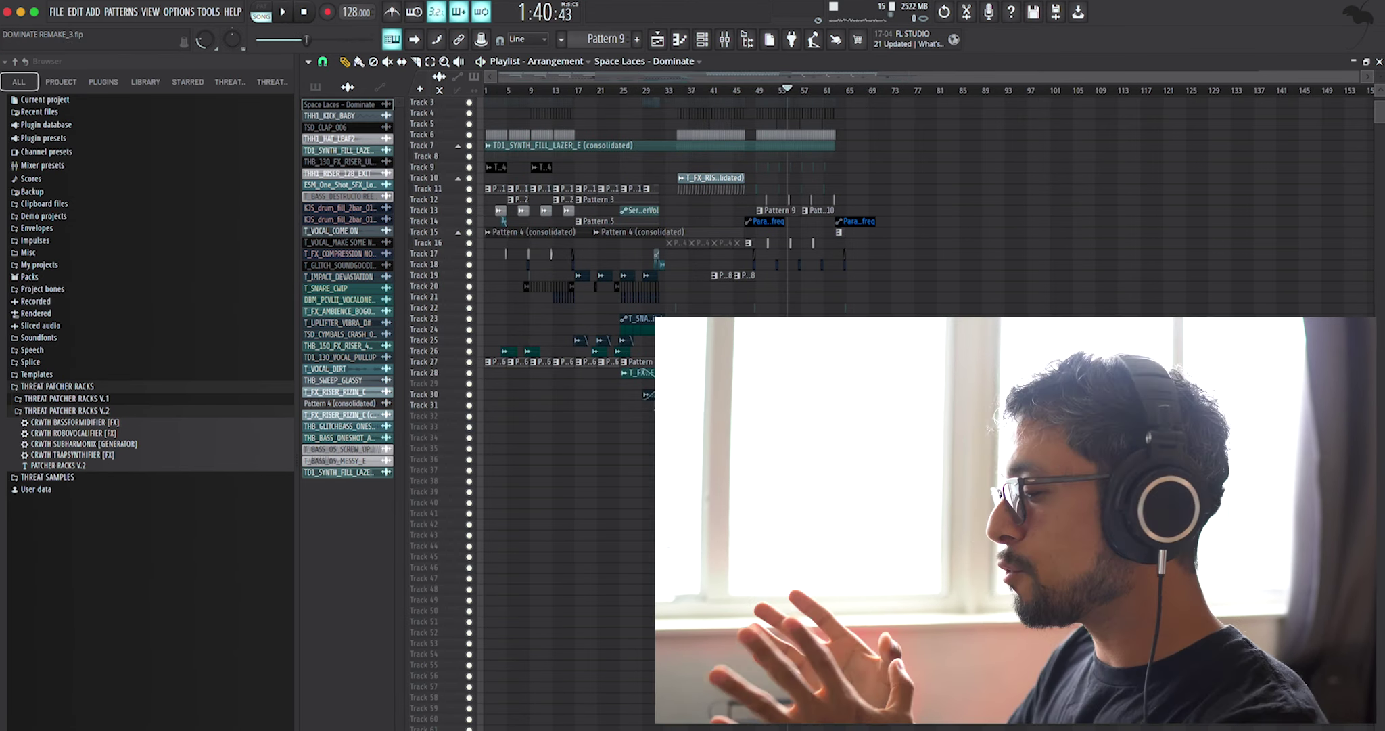